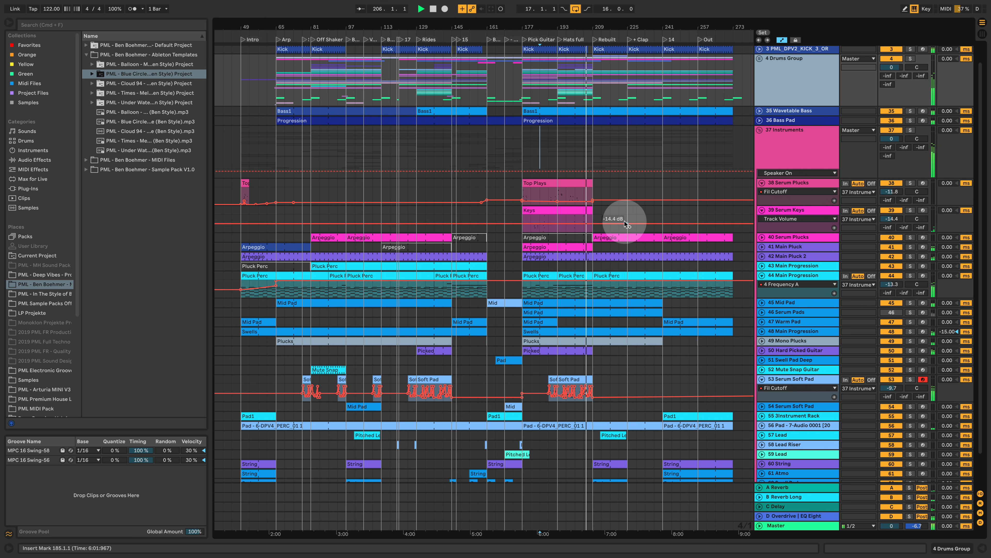
Inspect the device chain of the 39 Serum Keys track and close the device view
scroll(626, 252, "up", 2)
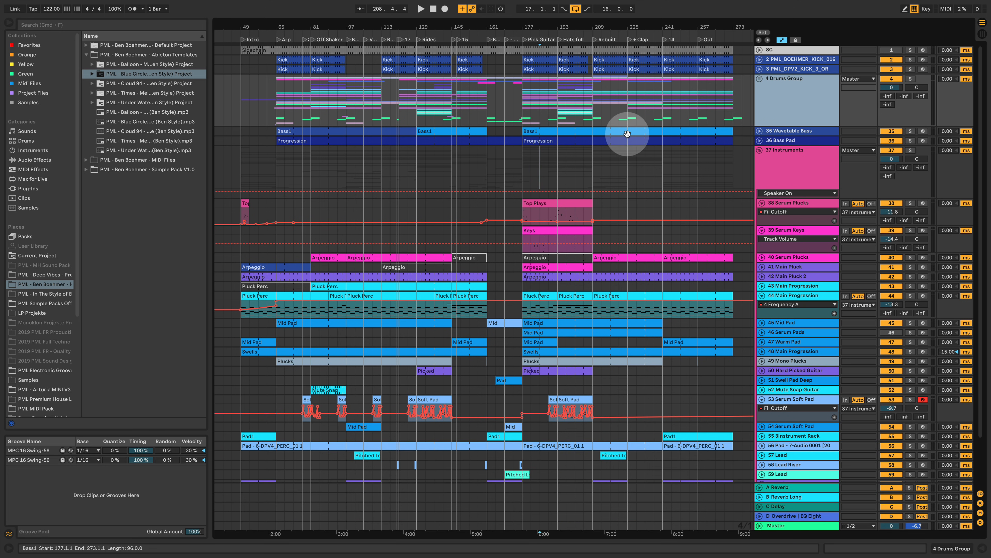
double_click(802, 231)
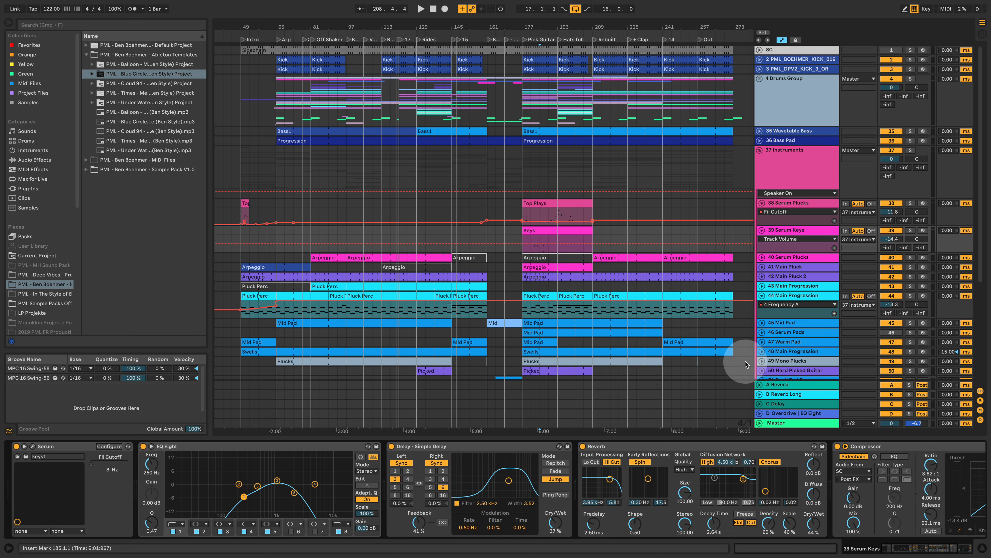
left_click(982, 548)
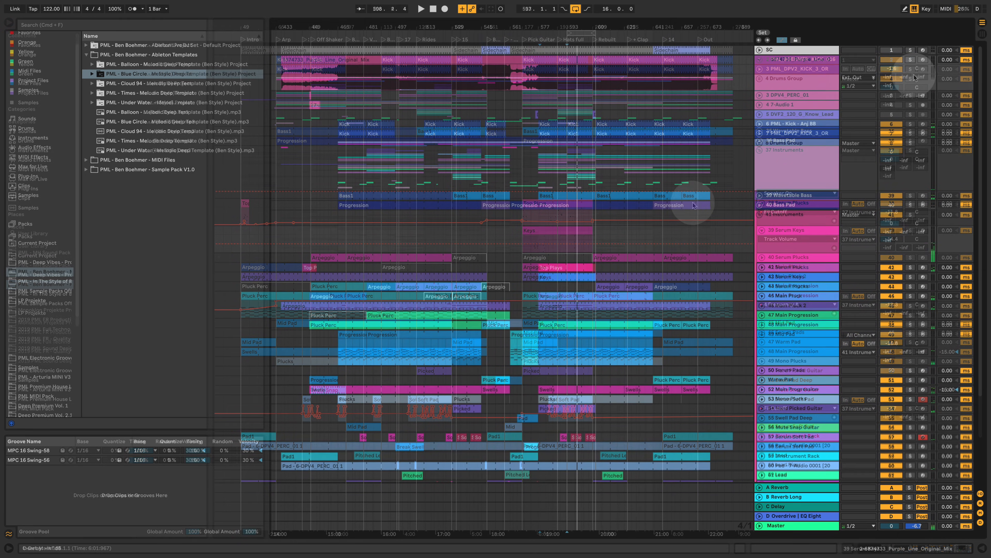
key("shift+Tab")
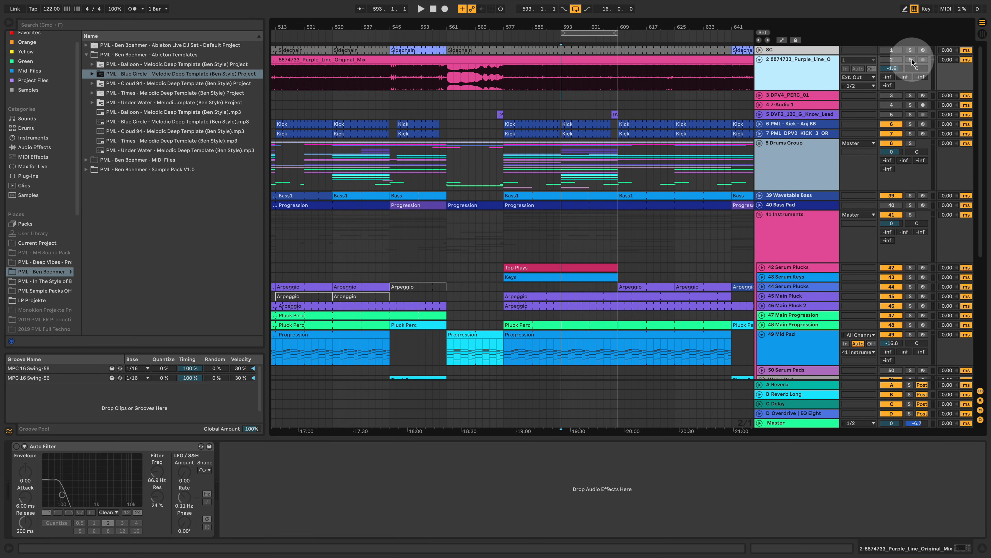
Audition the Purple_Line_Original_Mix reference track in solo from bar 593, hide the device view and unsolo the track
left_click(911, 60)
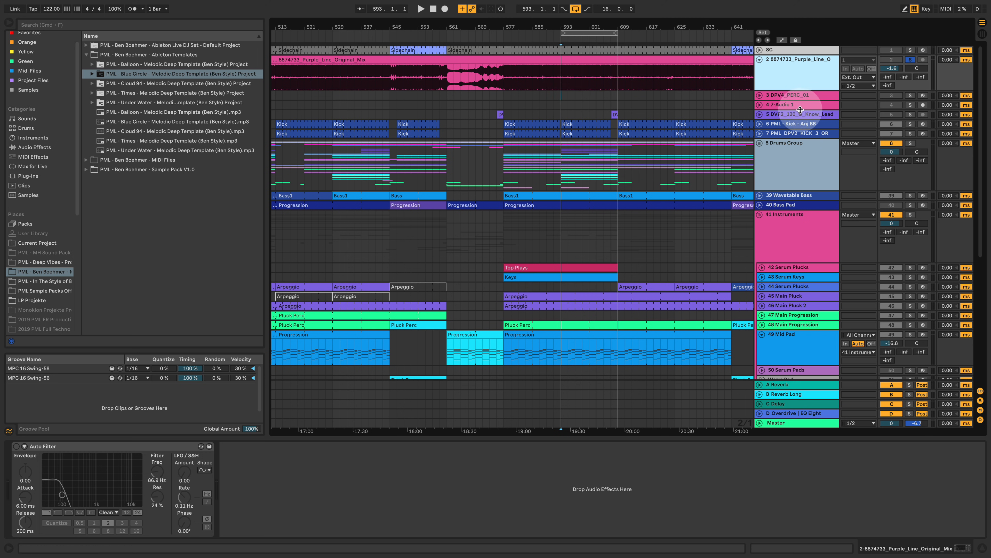
key("space")
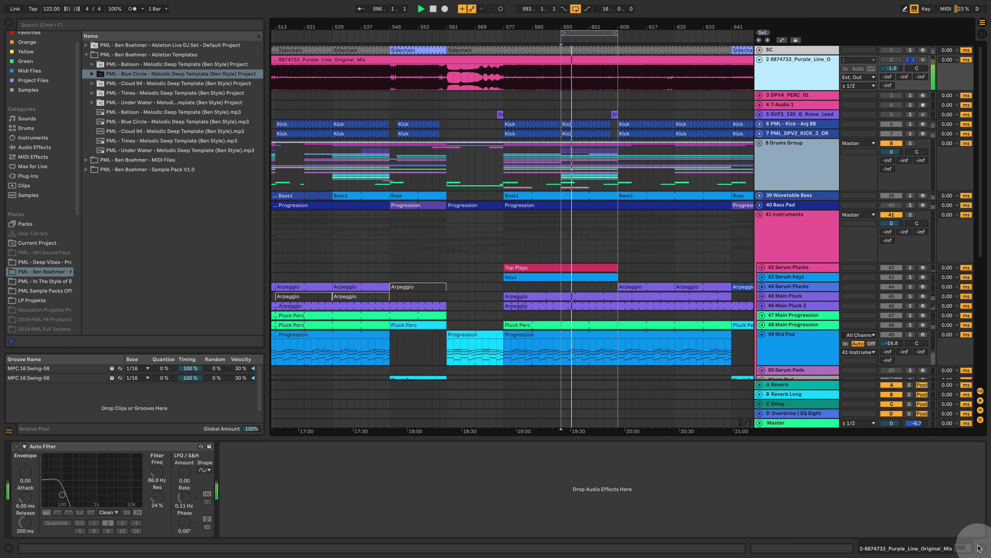
left_click(963, 548)
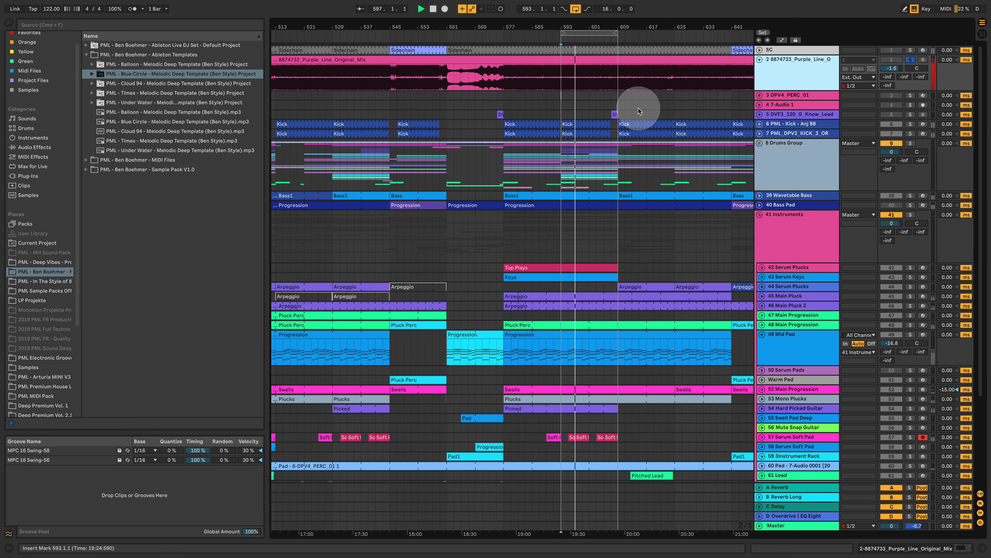
left_click_drag(576, 28, 582, 20)
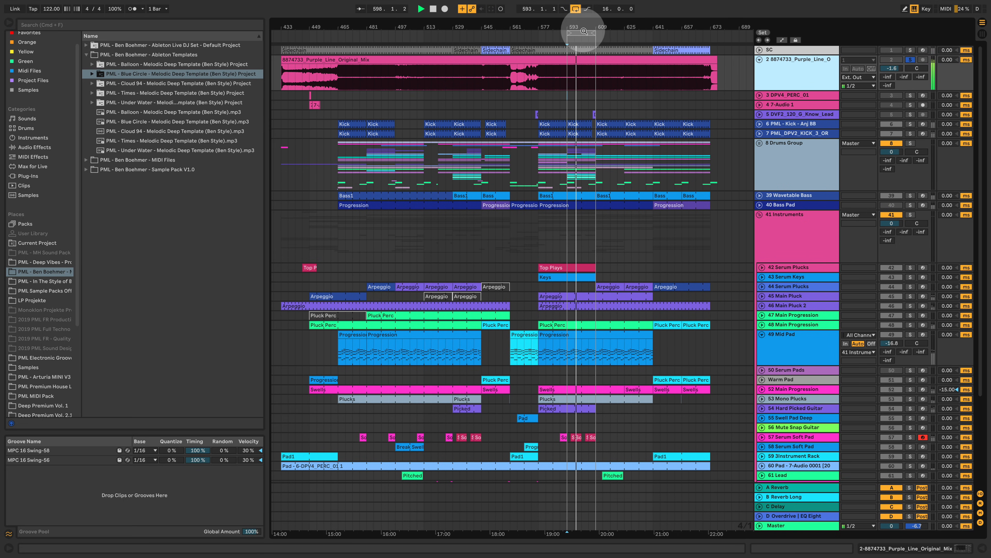
left_click(910, 60)
left_click(910, 61)
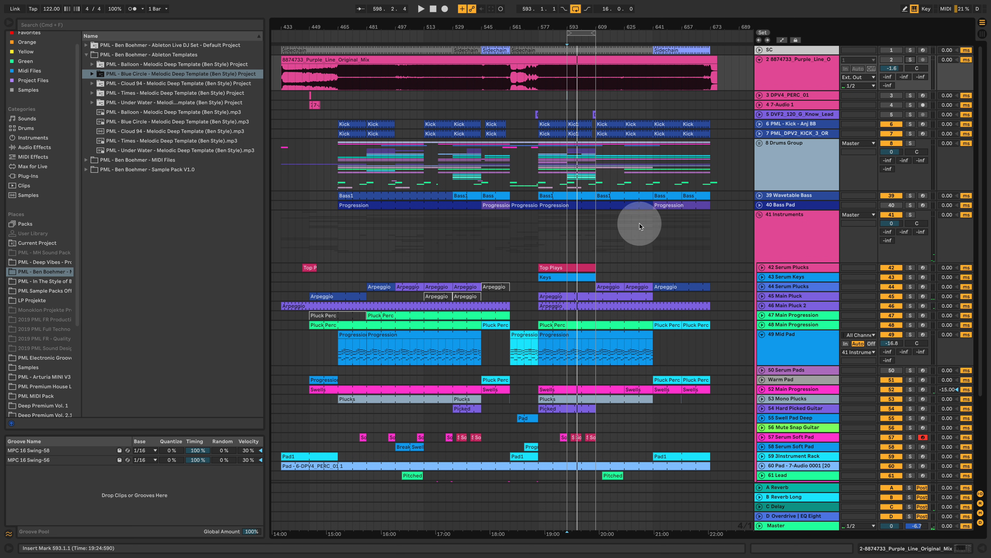
Play the full arrangement from bar 593 to compare it with the reference track
left_click(569, 98)
key("space")
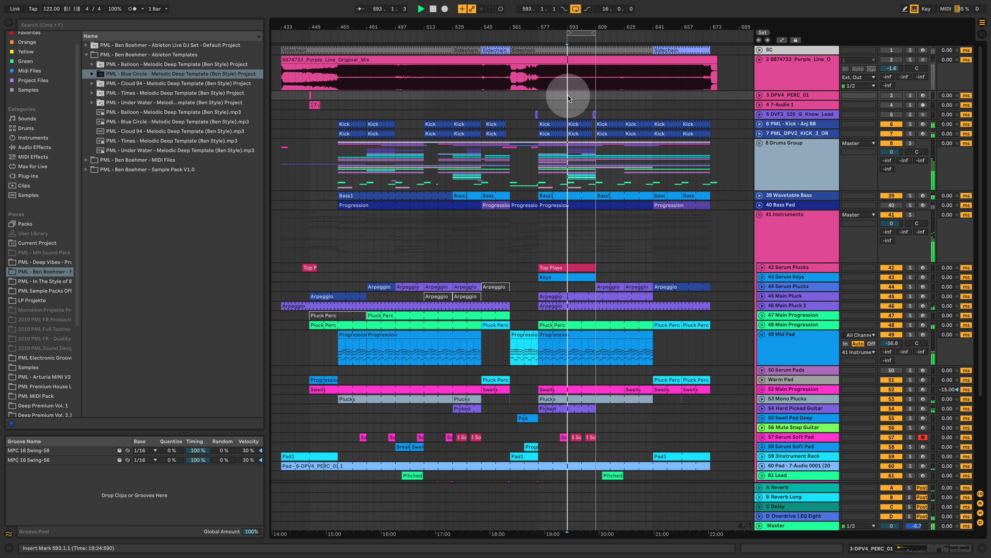
key("plus")
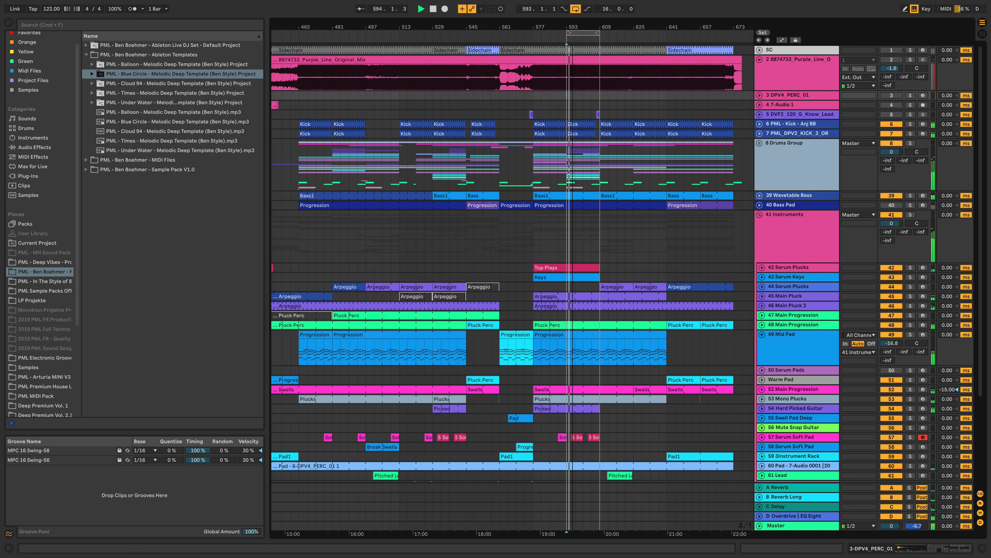
Examine the chord notes in the 49 Mid Pad track's Progression clip and the track's device chain
double_click(583, 337)
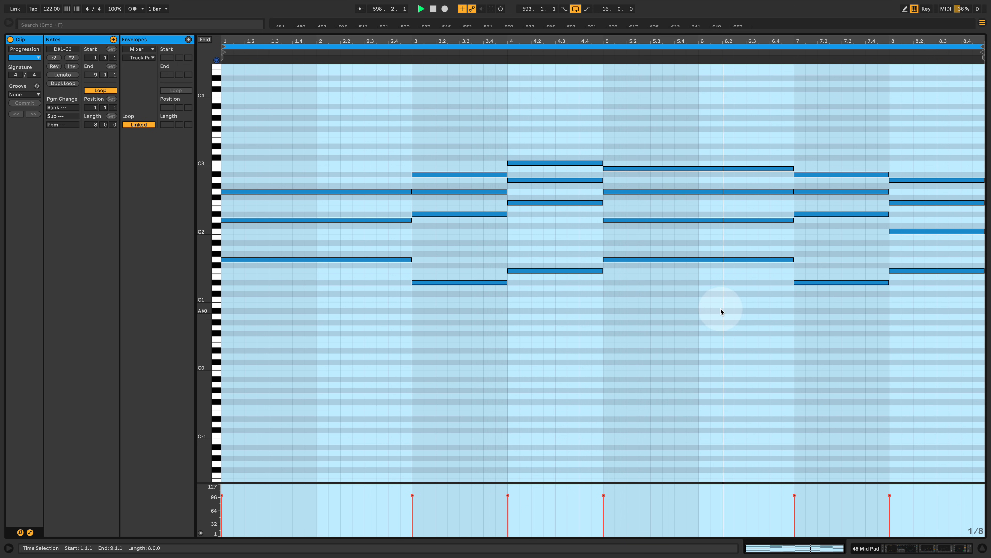
left_click(924, 548)
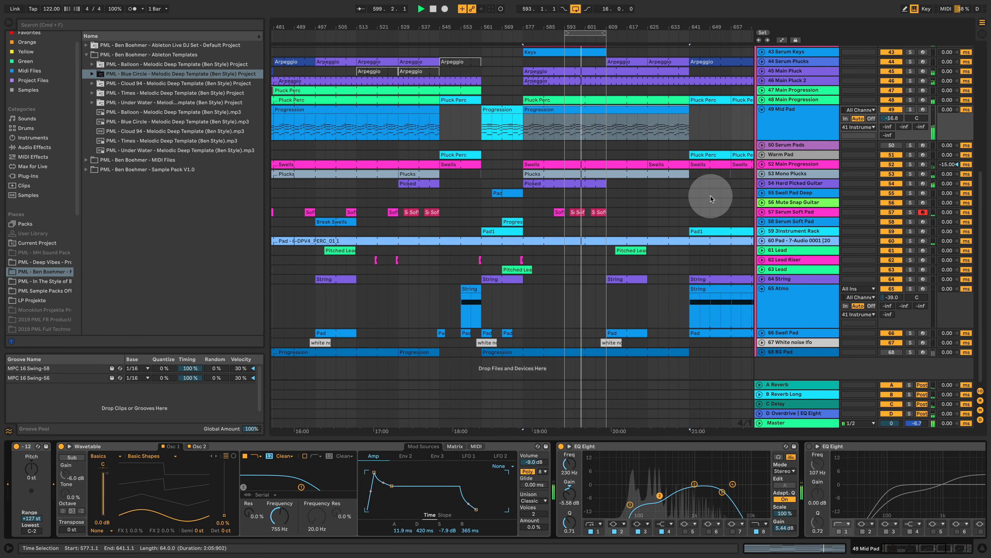
scroll(633, 185, "up", 10)
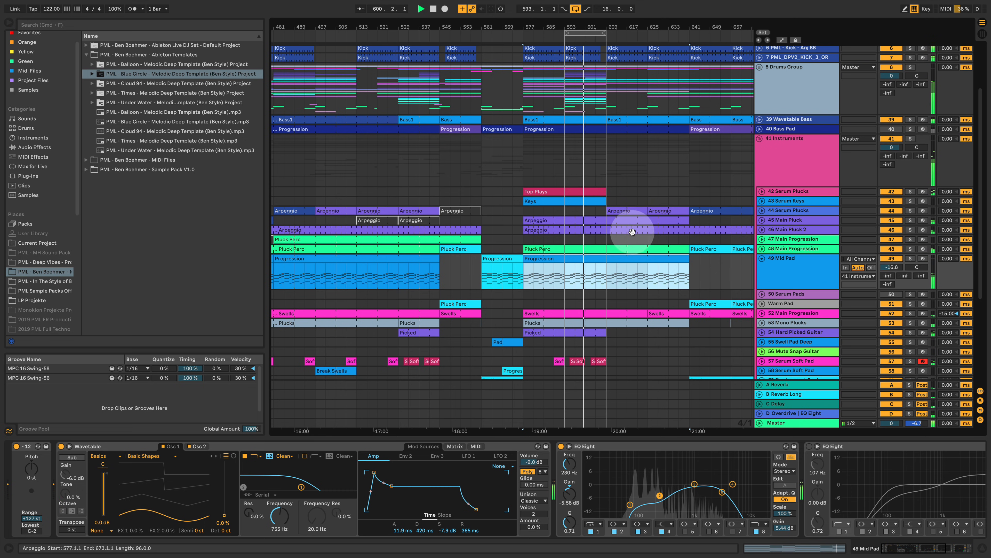
scroll(629, 236, "up", 3)
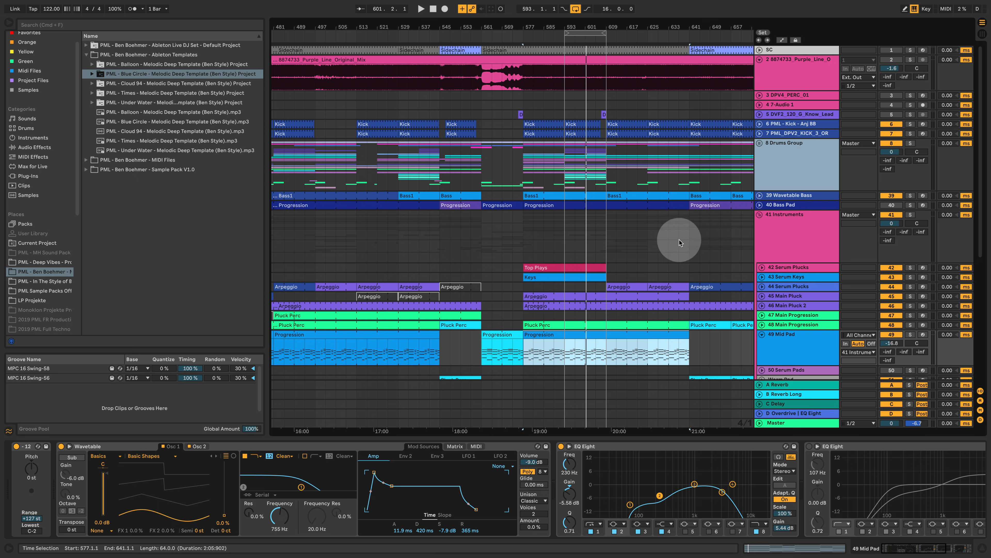
left_click(580, 271)
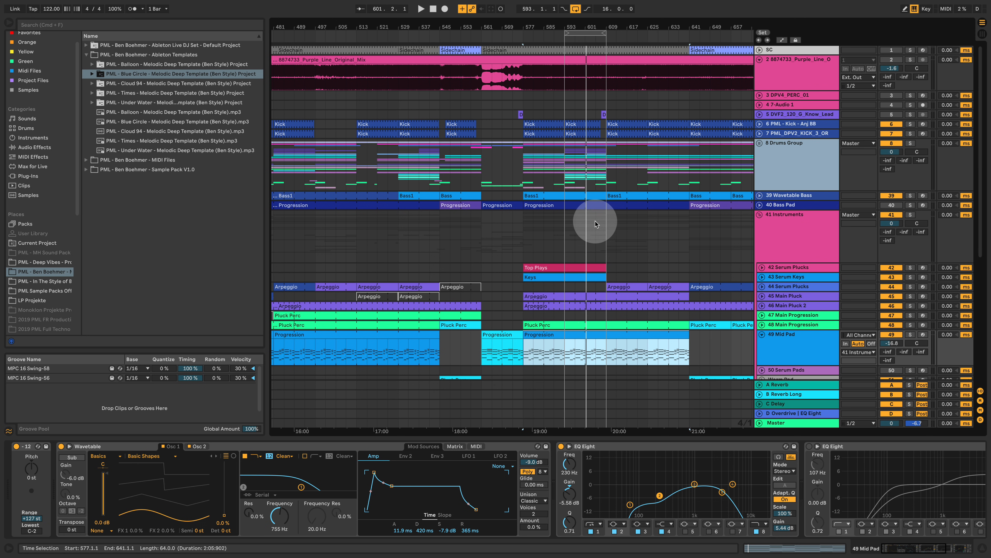
scroll(595, 221, "down", 2)
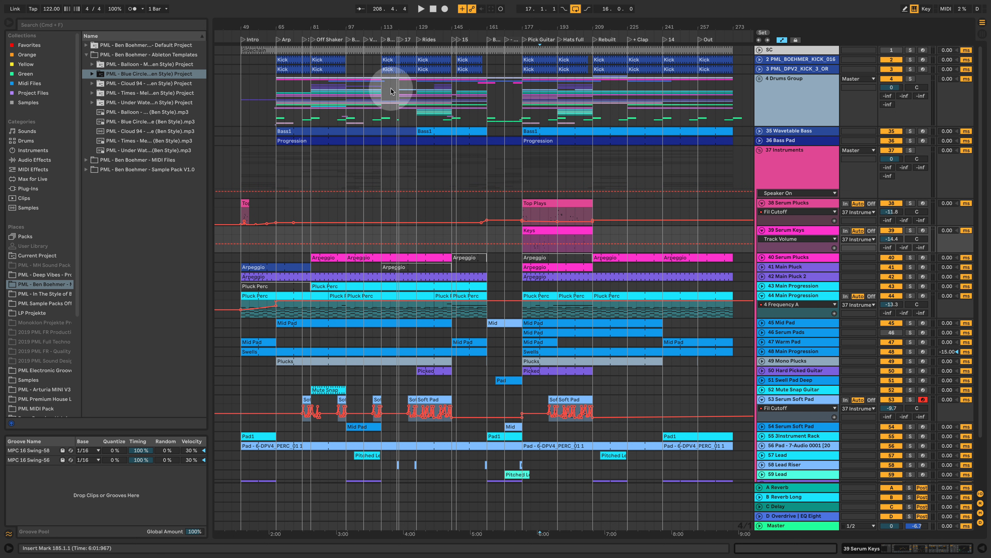
Unfold the Drums Group to examine its tracks, fold it again and look over the arrangement around the Pick Guitar marker
left_click(759, 79)
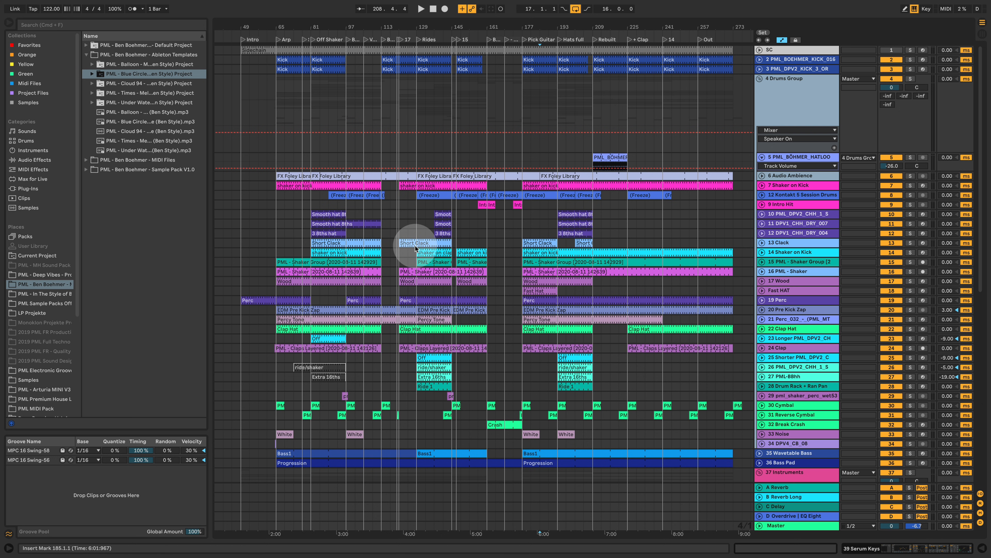
left_click(759, 79)
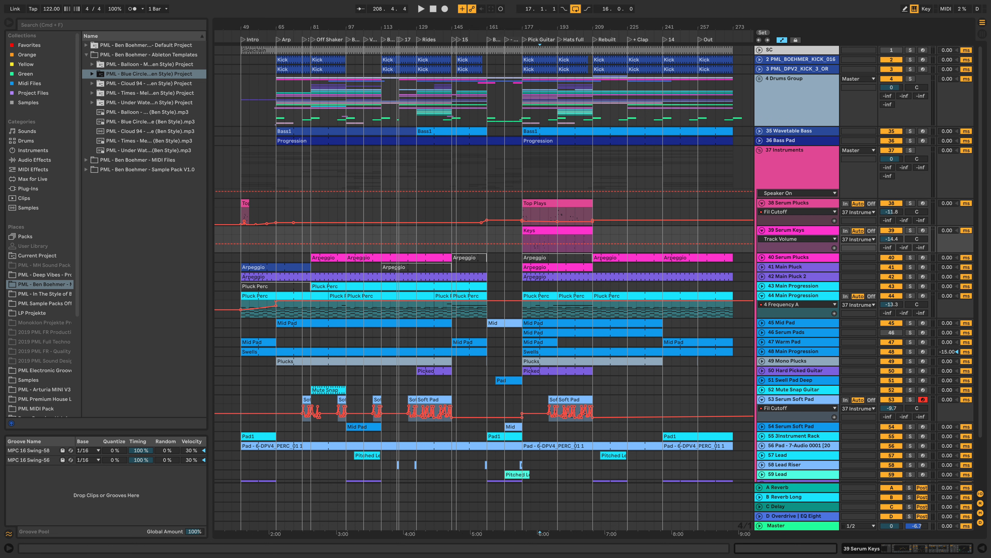
left_click_drag(497, 27, 485, 45)
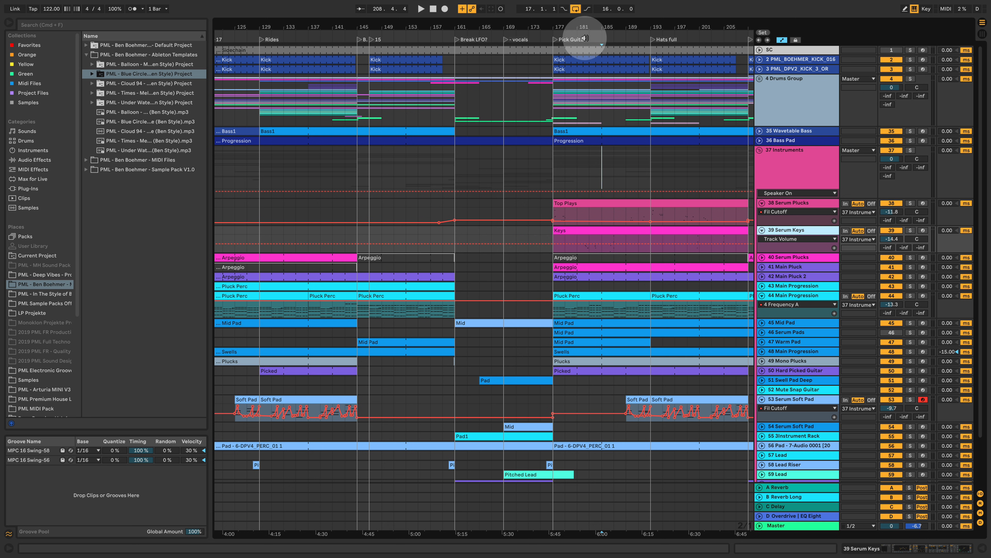
left_click_drag(575, 28, 575, 16)
left_click_drag(576, 27, 536, 30)
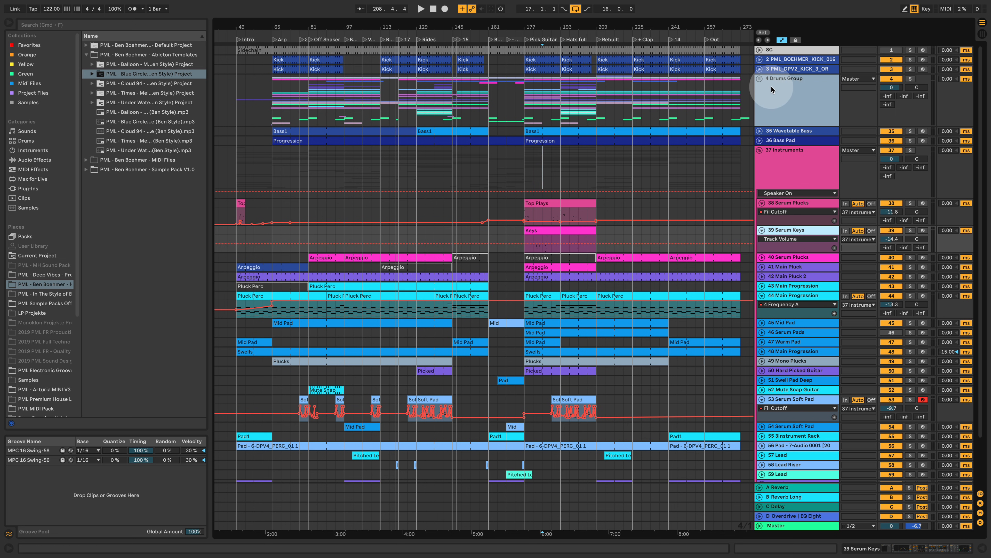
Unfold the Drums Group, audition it in solo from bar 193 and unsolo it
left_click(759, 79)
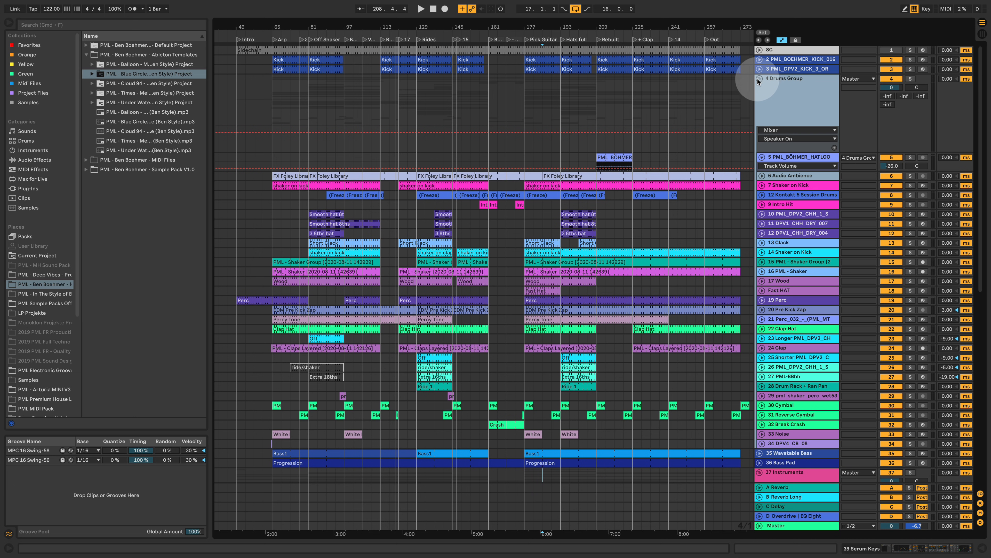
left_click(788, 83)
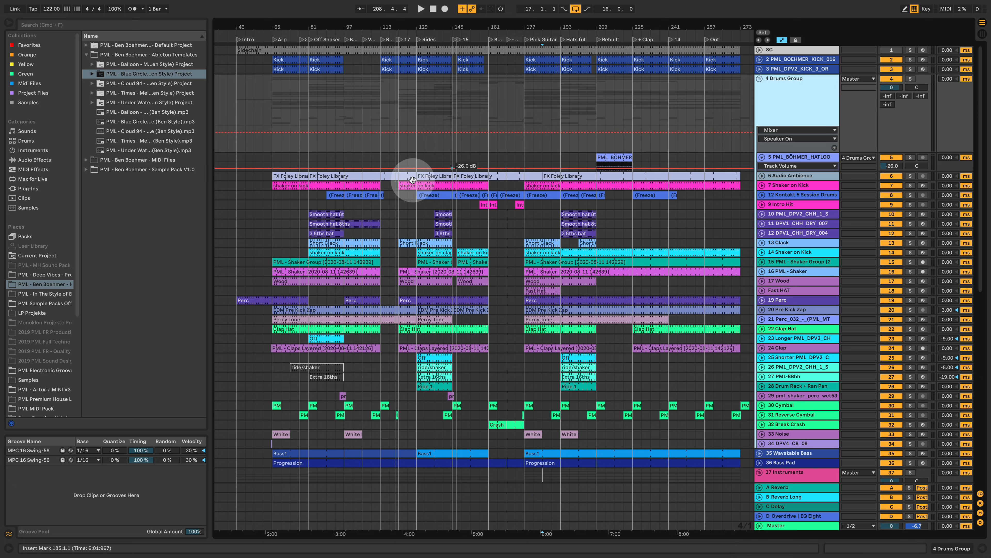
left_click(911, 79)
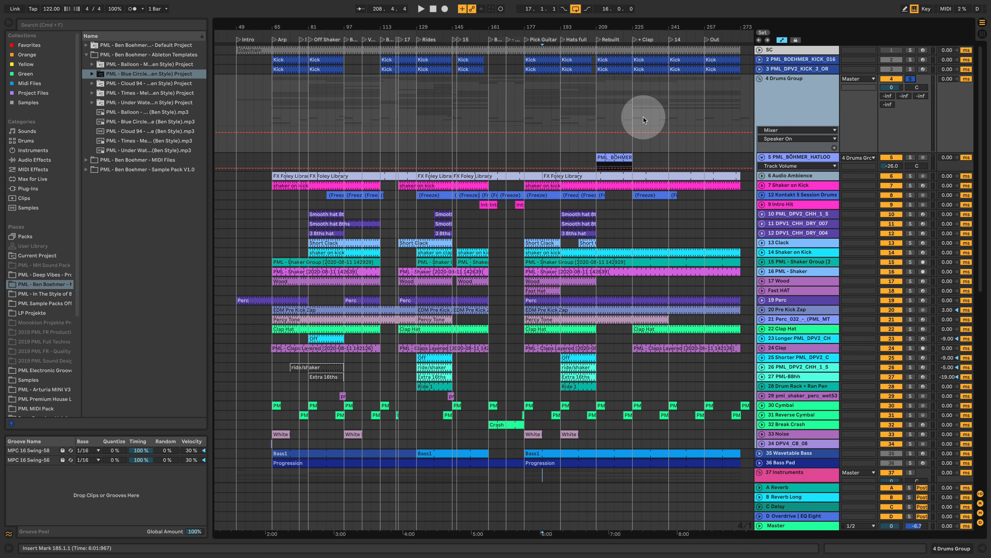
key("space")
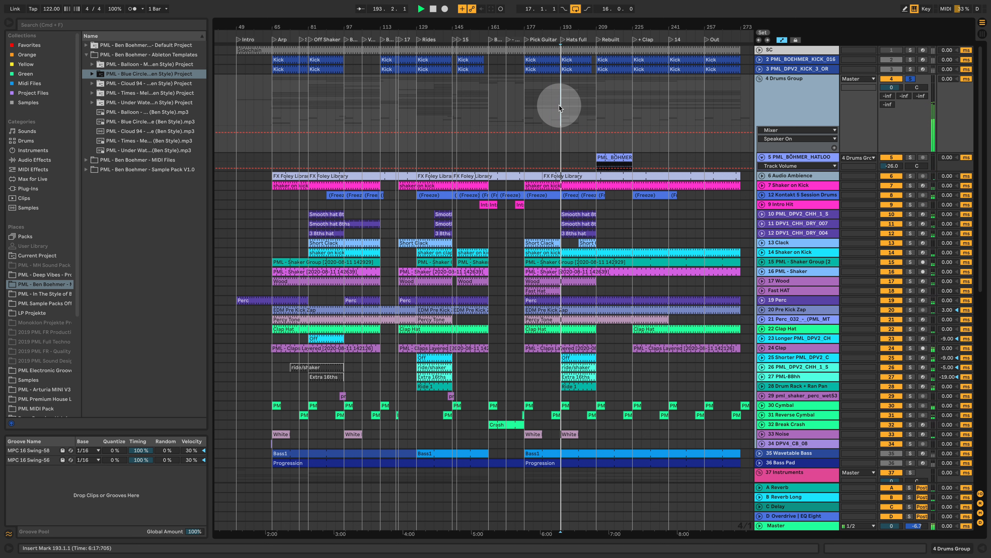
left_click(891, 61)
left_click_drag(891, 62, 908, 73)
left_click(911, 79)
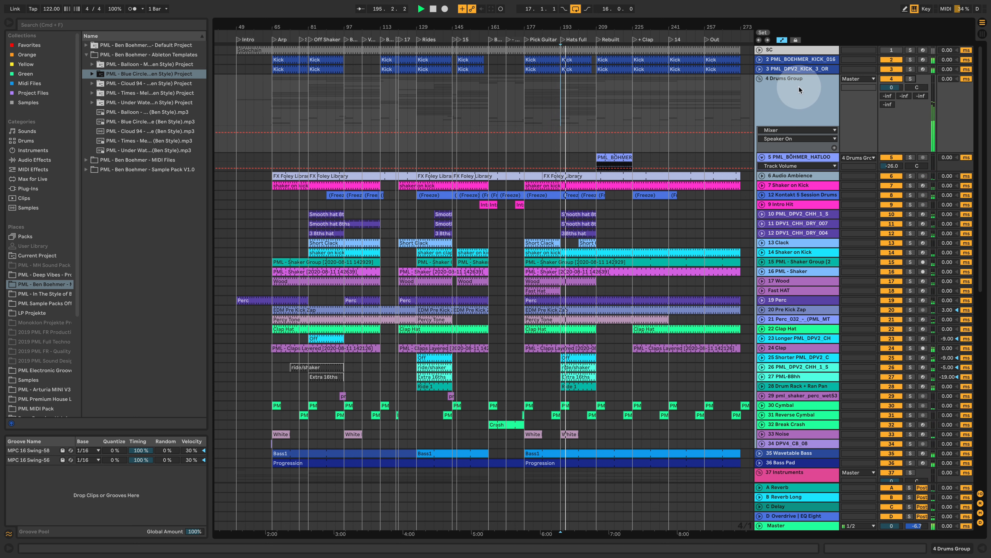
Fold the Drums Group, audition the Instruments group in solo from bar 193 and unsolo it
scroll(768, 156, "down", 8)
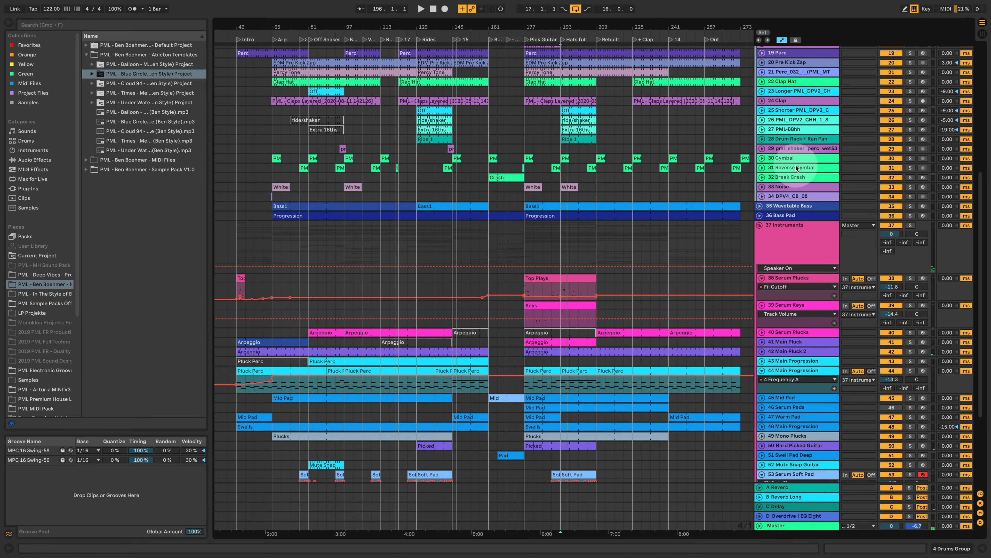
scroll(779, 187, "up", 7)
left_click(759, 62)
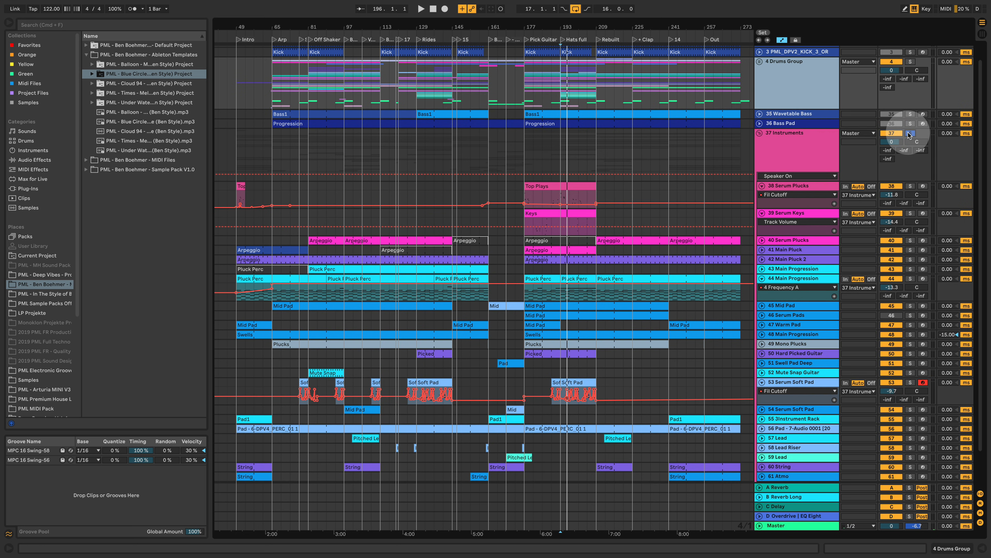
key("space")
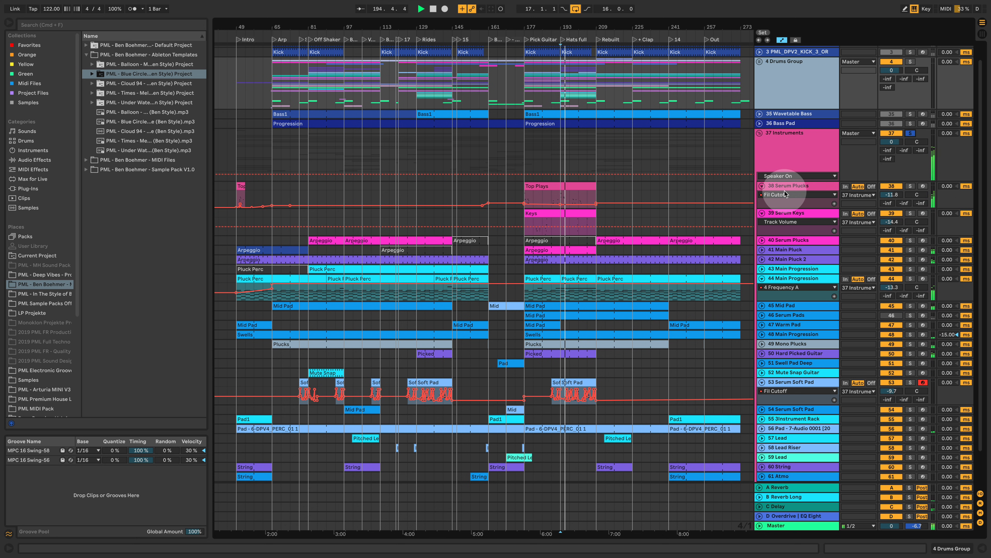
scroll(785, 191, "down", 2)
scroll(783, 287, "up", 3)
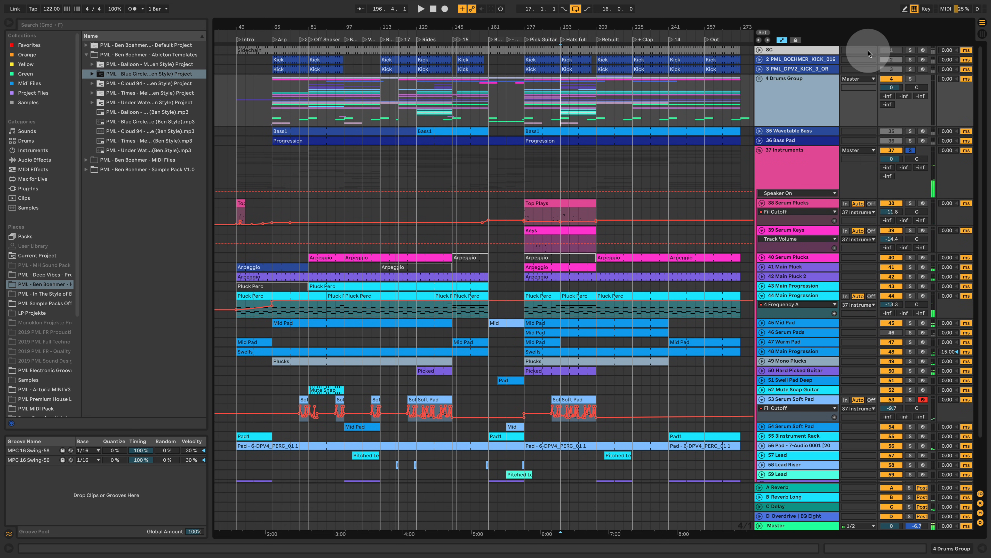
left_click(911, 151)
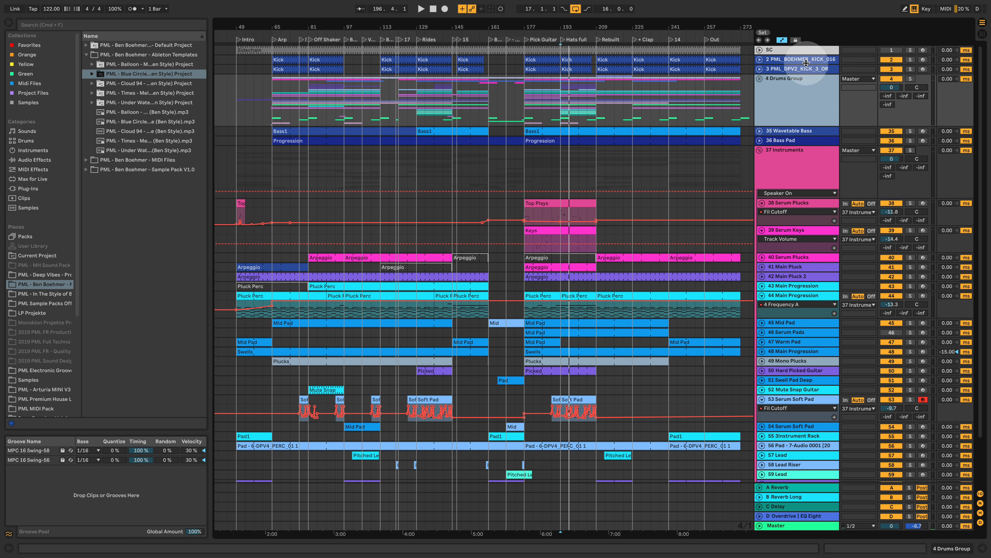
Solo the PML_BOEHMER_KICK_016 track and expand the Kicks folder under One Shots in the Sample Pack V1.0
left_click(910, 59)
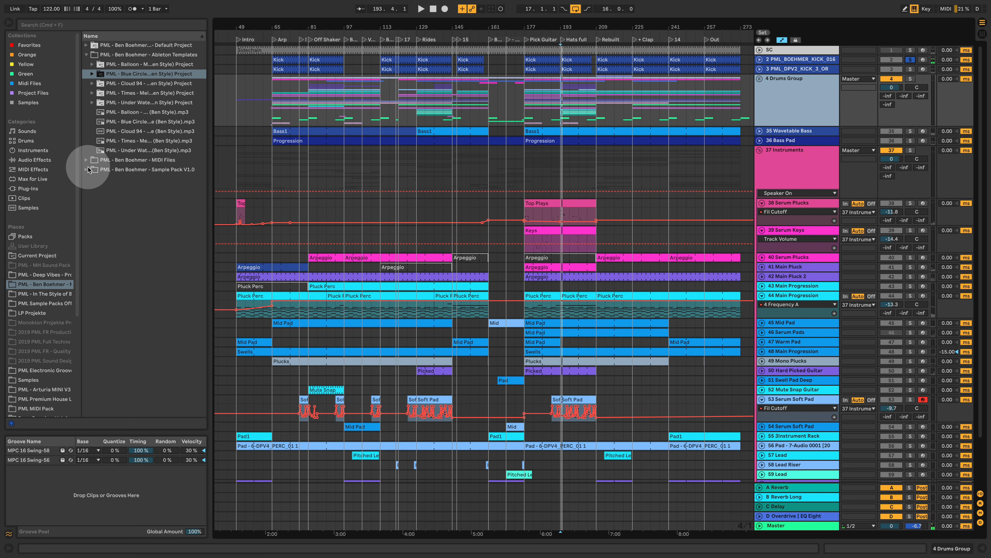
left_click(86, 171)
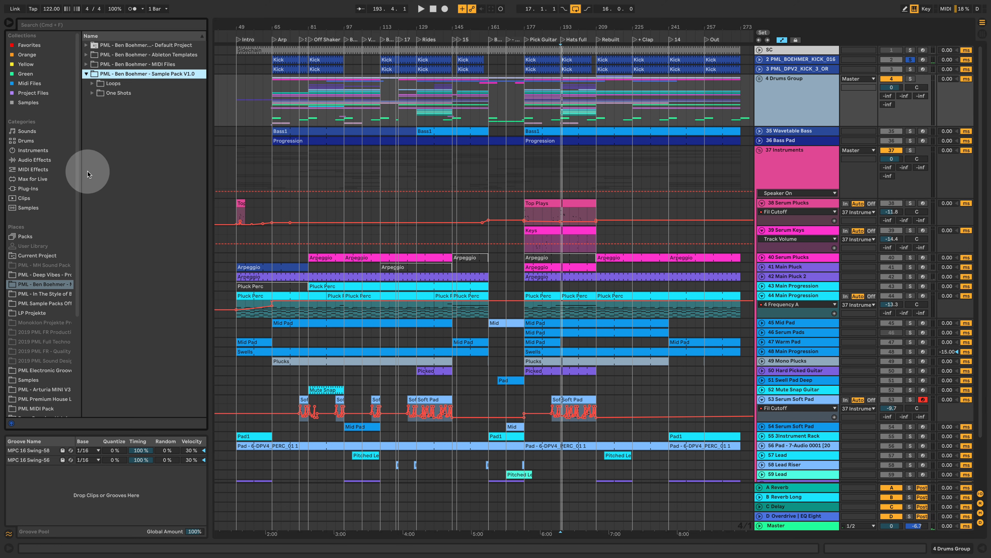
left_click(94, 95)
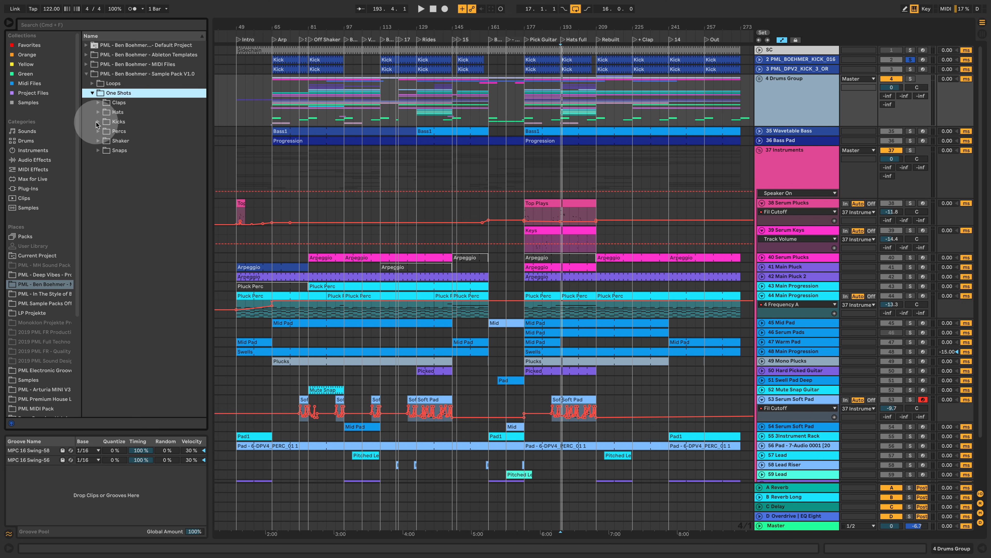
left_click(97, 122)
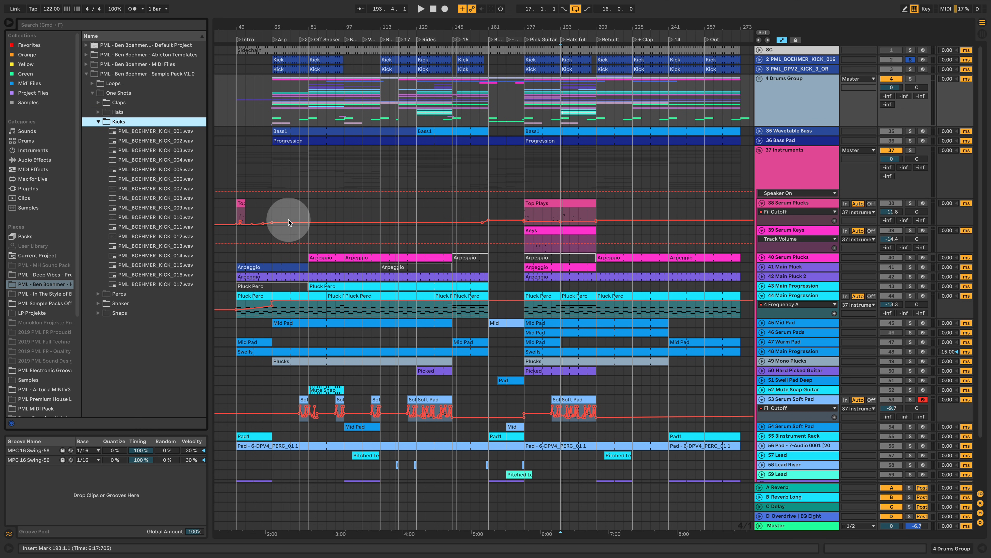
Preview PML_BOEHMER_KICK_016.wav, widen the browser and look through the Ableton Templates and MIDI Files folders
left_click(174, 274)
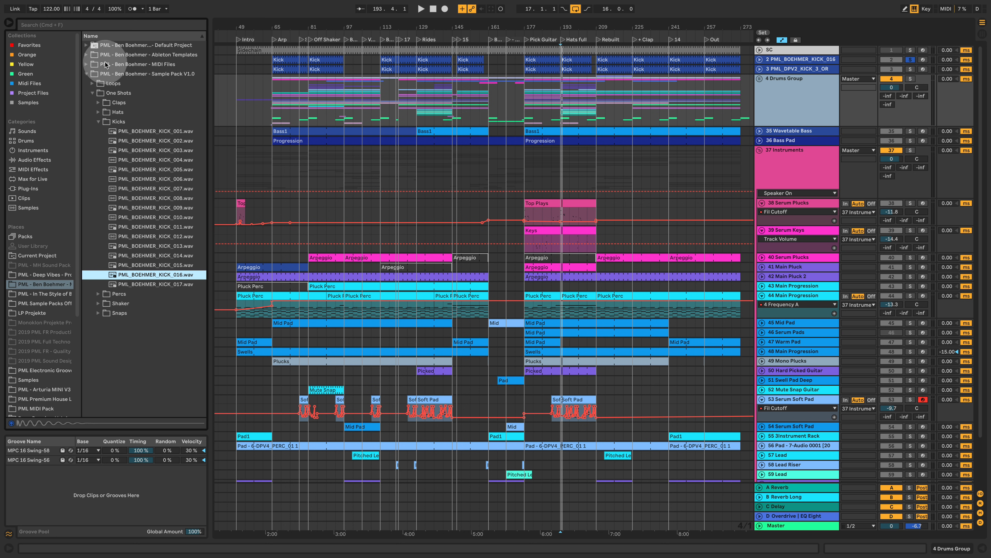
left_click(87, 55)
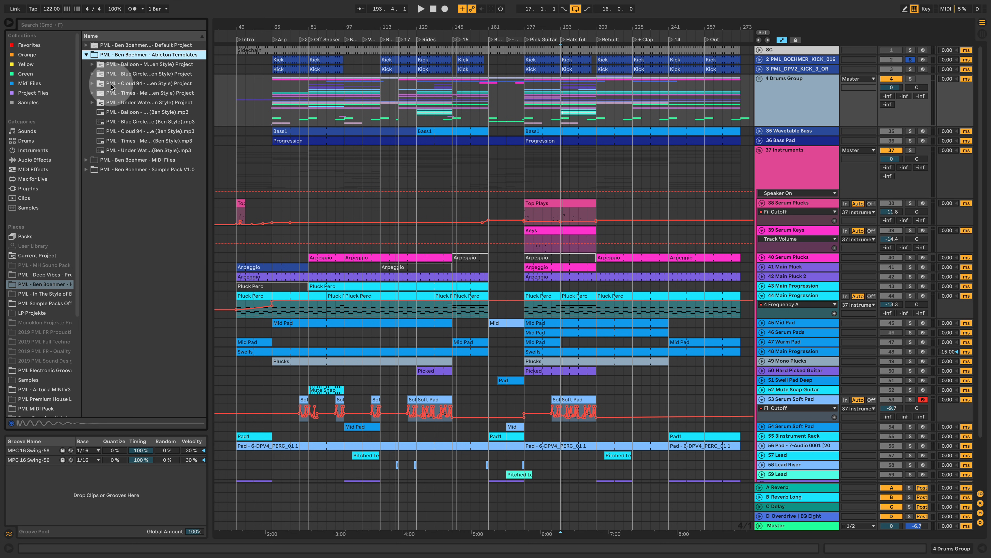
left_click_drag(210, 59, 238, 59)
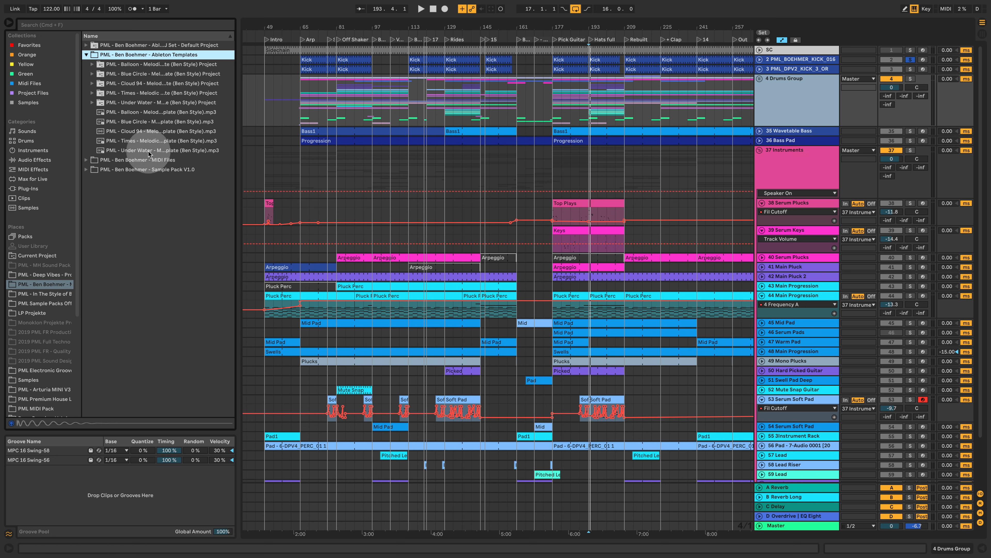
left_click(85, 162)
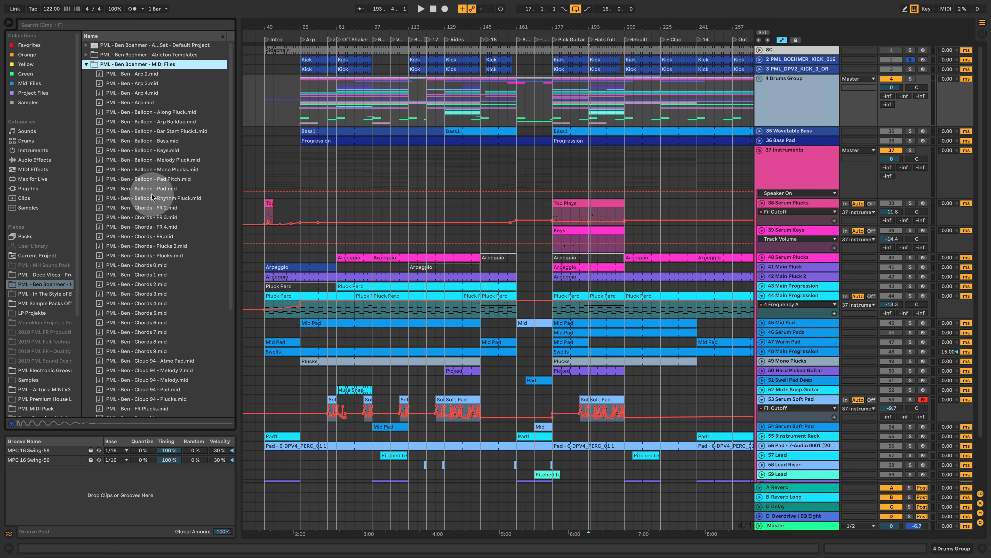
left_click(86, 65)
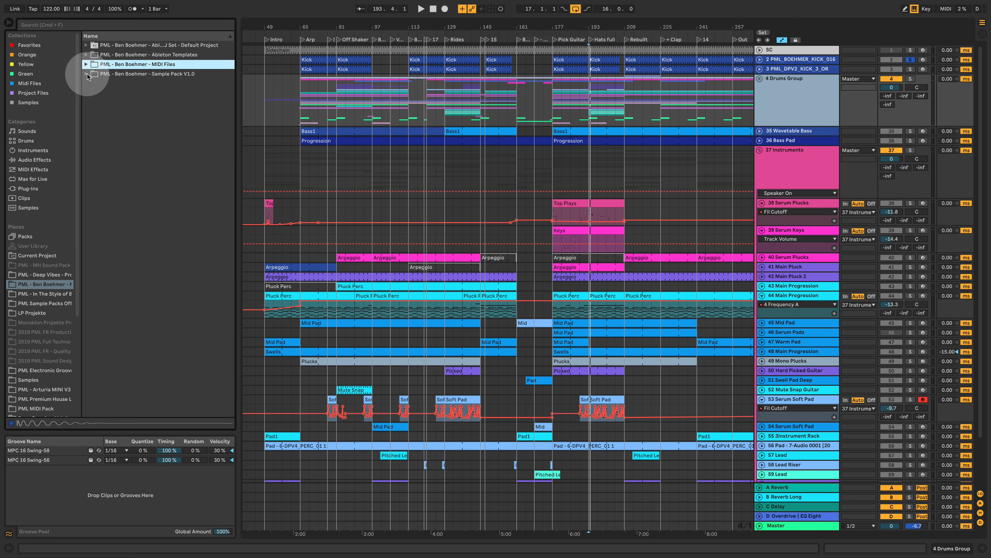
Expand Top Loops under Loops in the Sample Pack V1.0 and preview top loops 005, 010 and 001
left_click(86, 74)
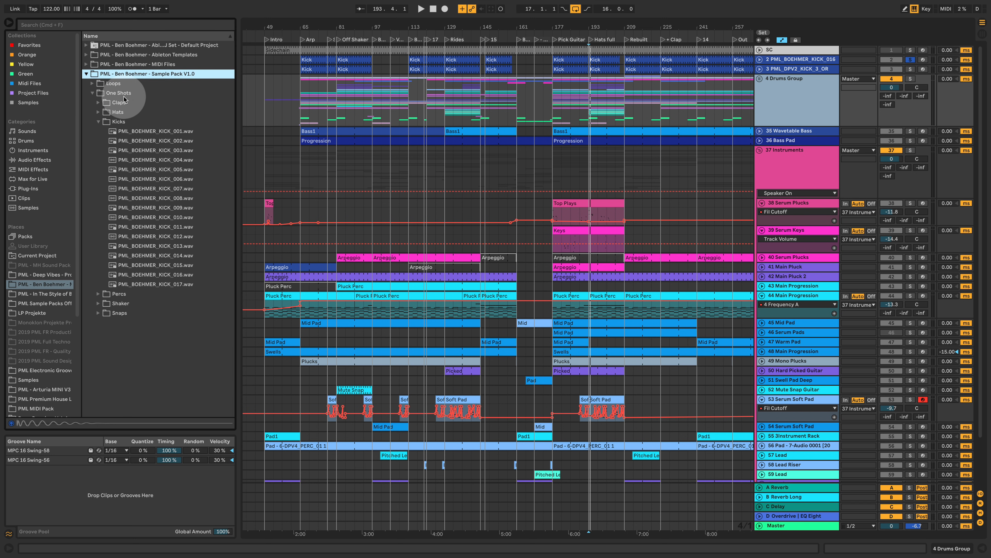
left_click(93, 84)
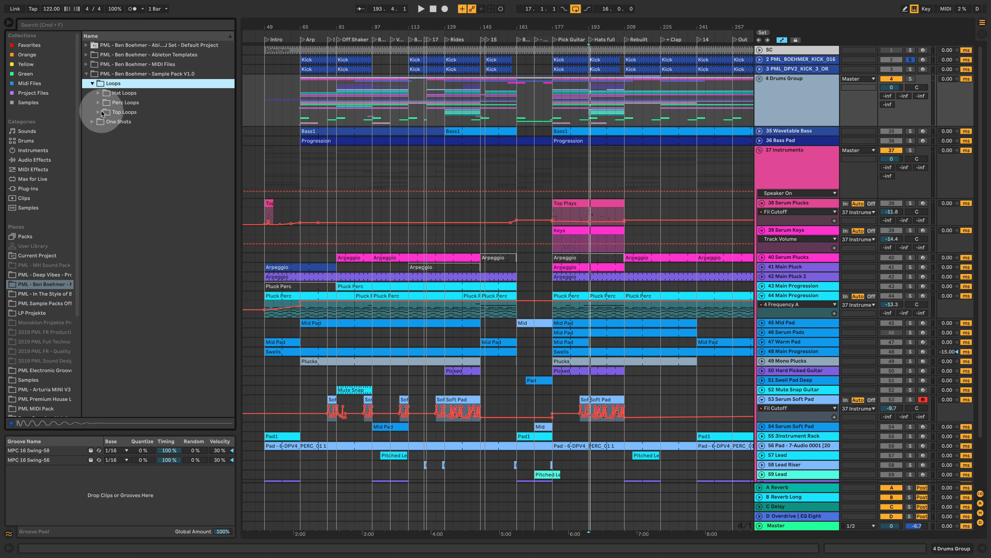
left_click(99, 112)
left_click(193, 160)
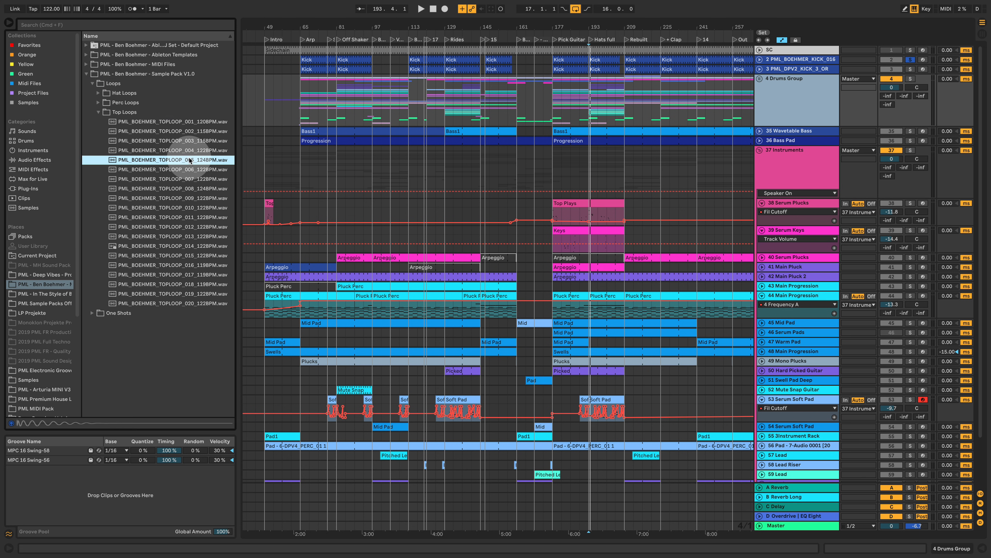
left_click(189, 208)
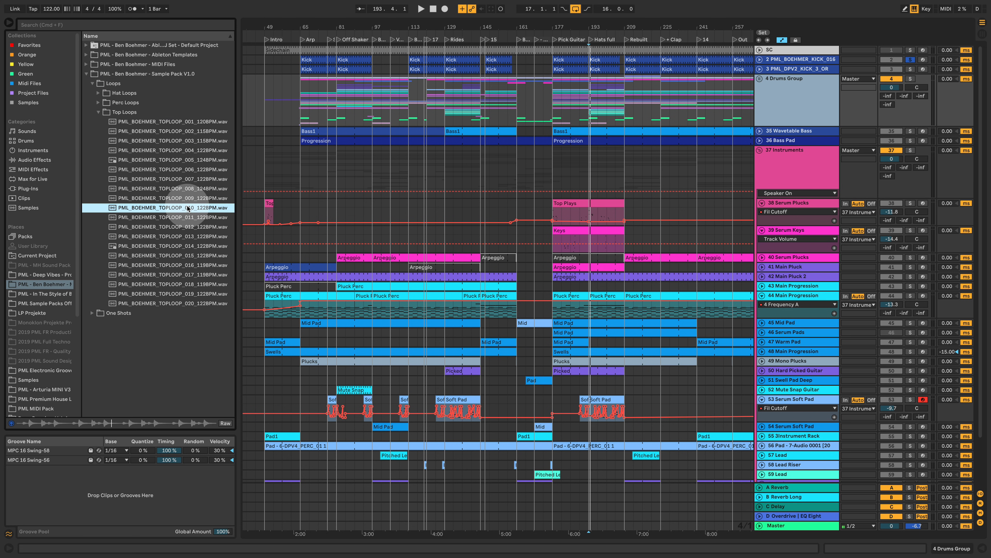
left_click(172, 121)
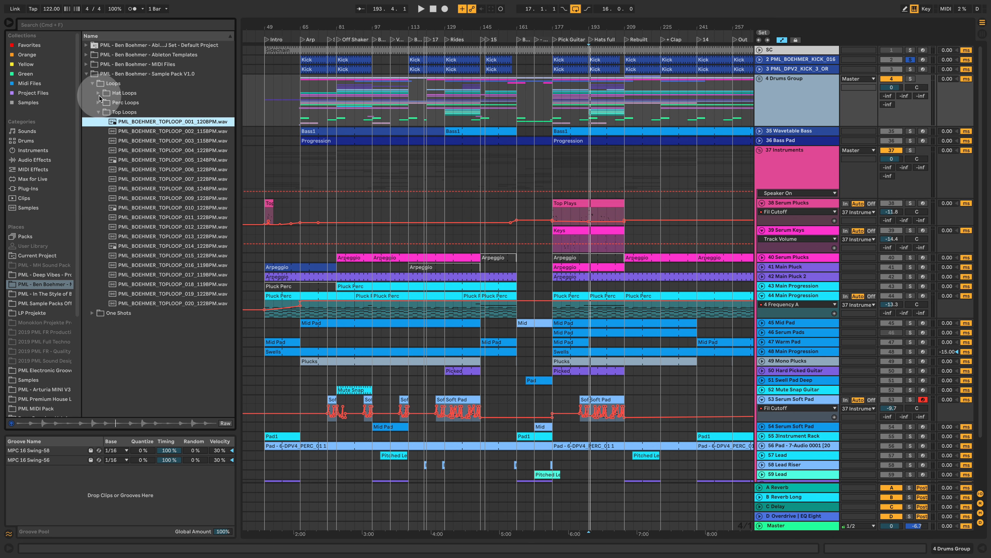
Expand the Hat Loops folder, preview hat loops 001, 003, 002, 004, 008 and 011, and collapse the folder
left_click(99, 95)
left_click(163, 103)
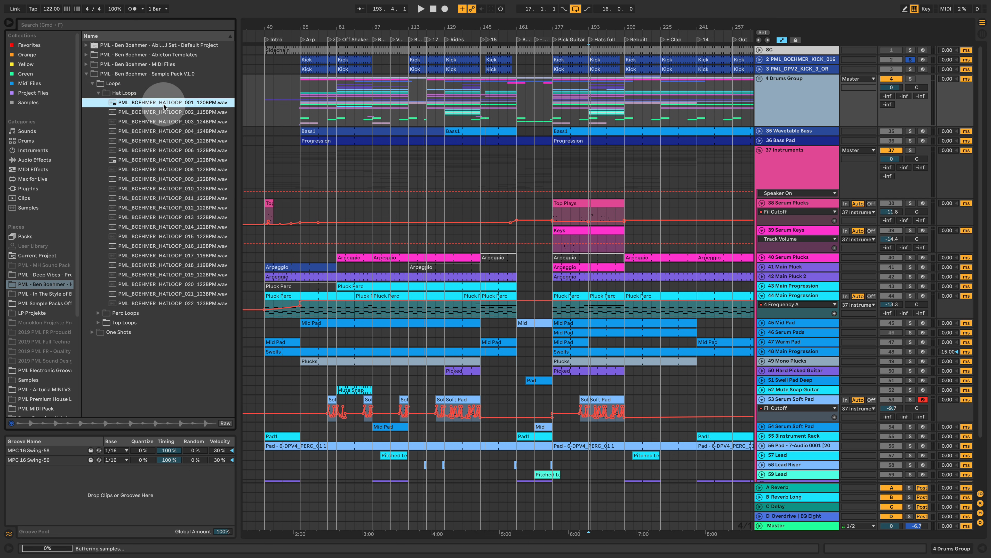
left_click(190, 121)
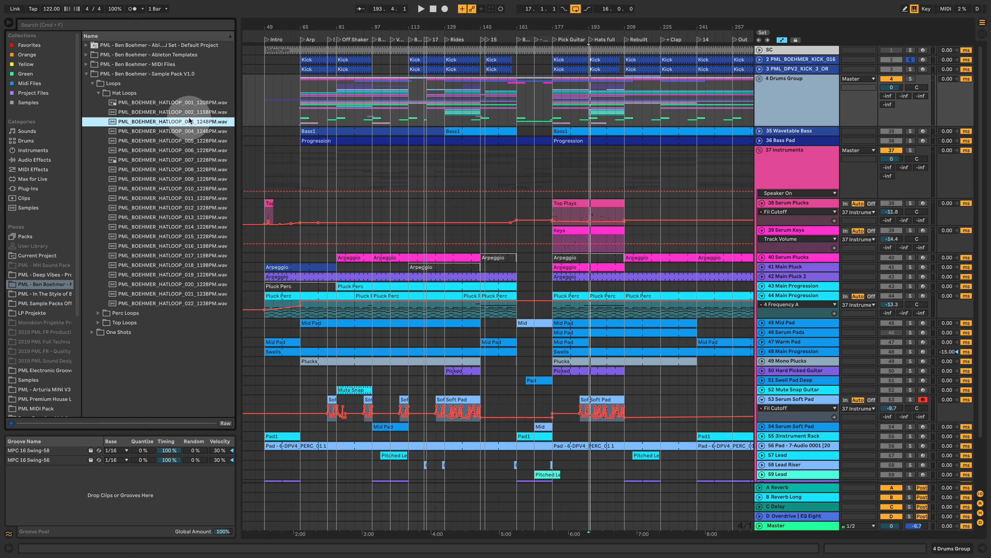
left_click(189, 112)
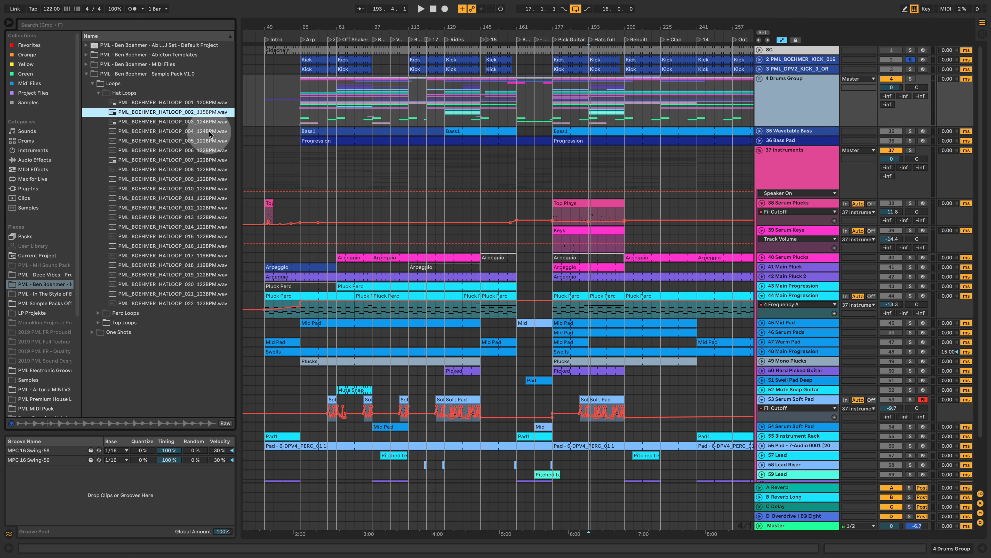
left_click(202, 131)
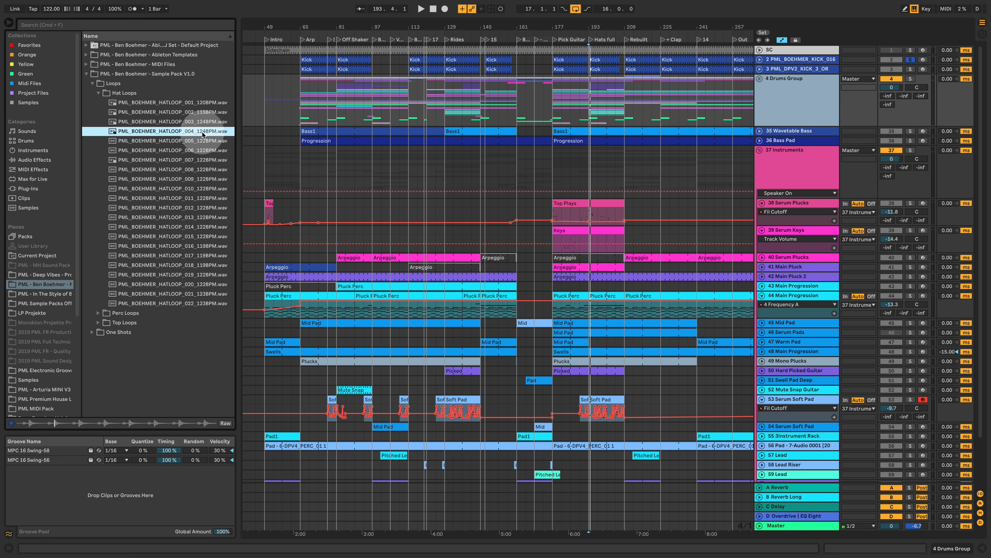
left_click(197, 169)
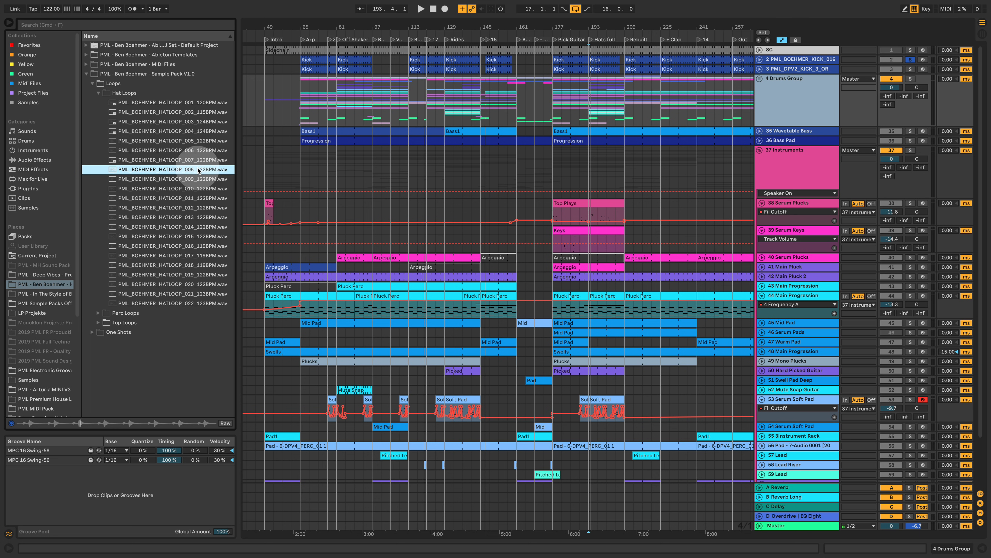
left_click(197, 201)
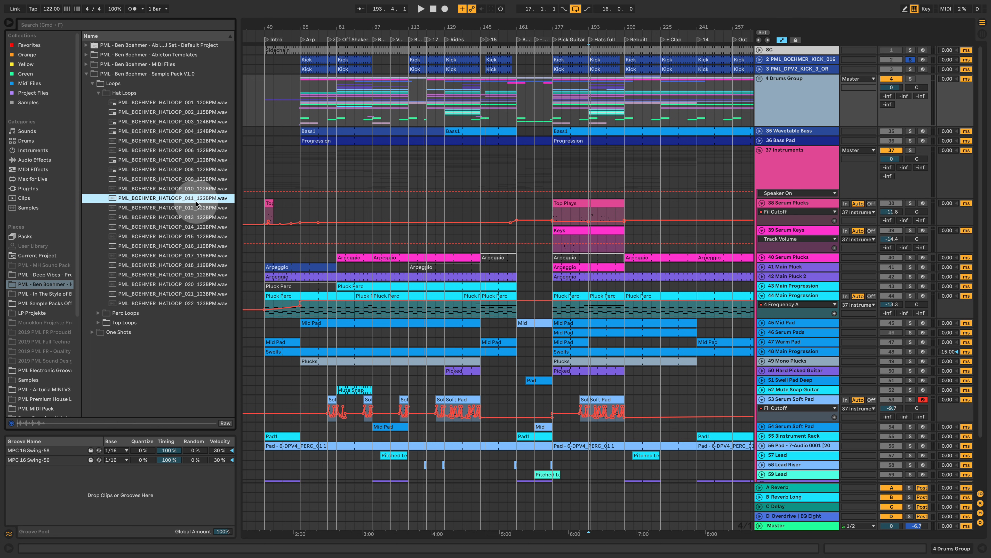
left_click(101, 93)
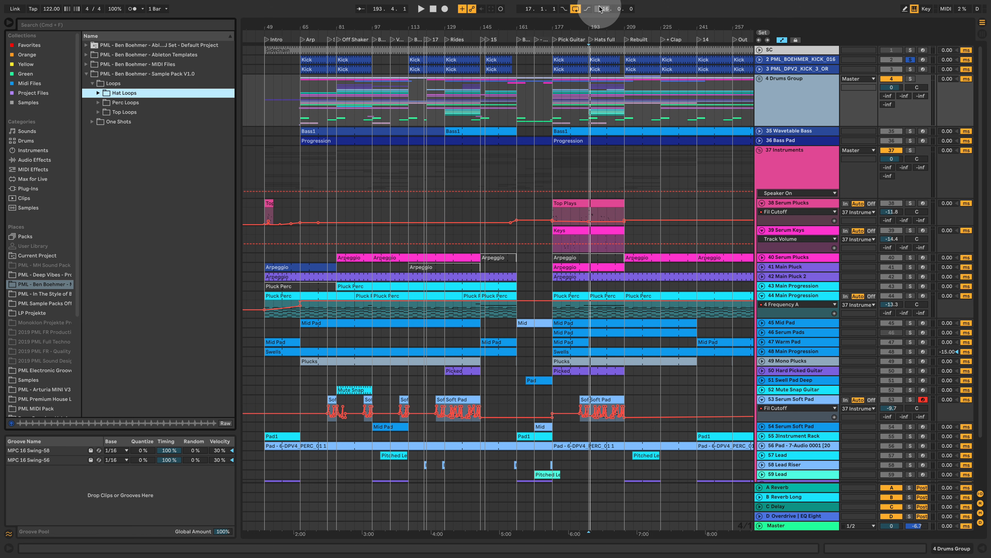
Fold the Instruments group, focus the arrangement on the section at bars 17 to 33 and unsolo PML_BOEHMER_KICK_016
left_click_drag(609, 22, 610, 6)
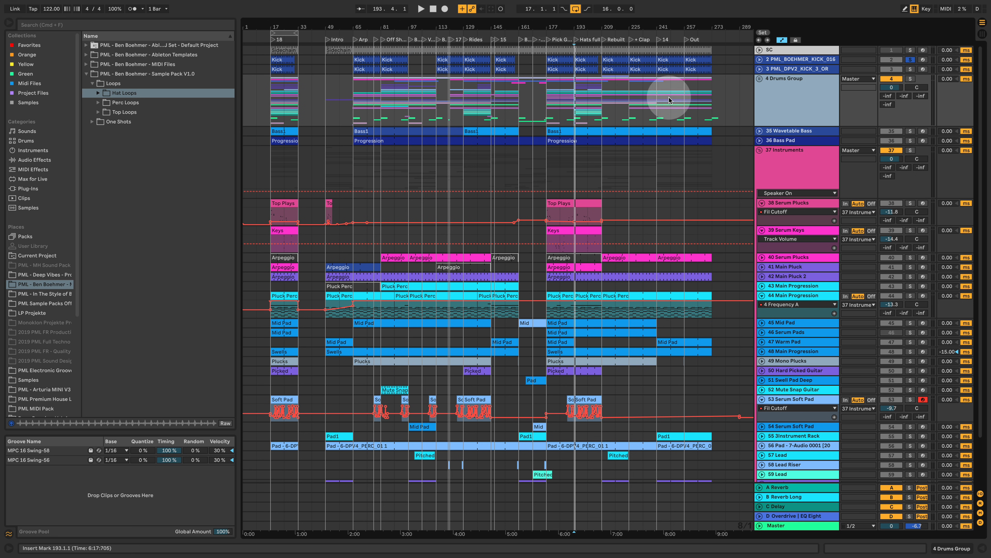
left_click(759, 151)
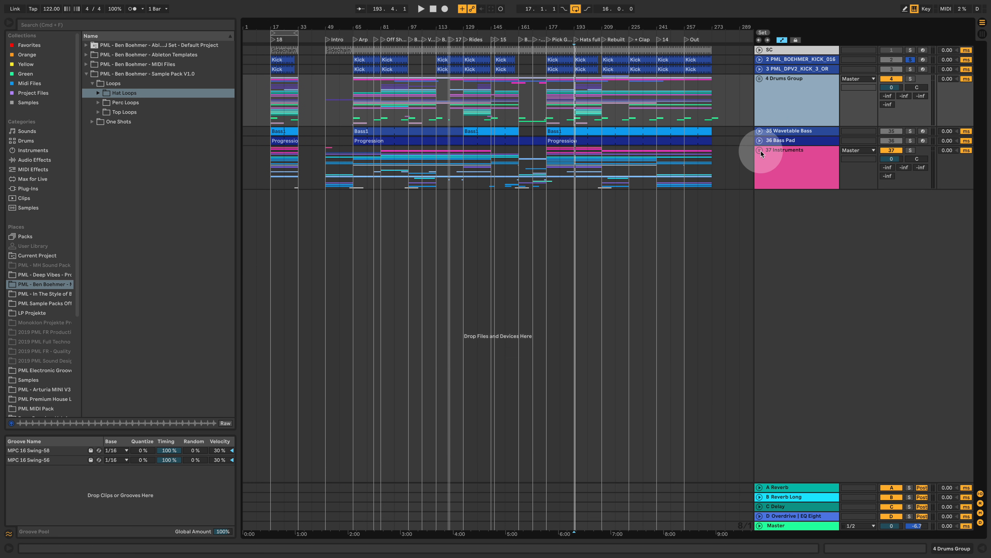
left_click_drag(281, 26, 369, 43)
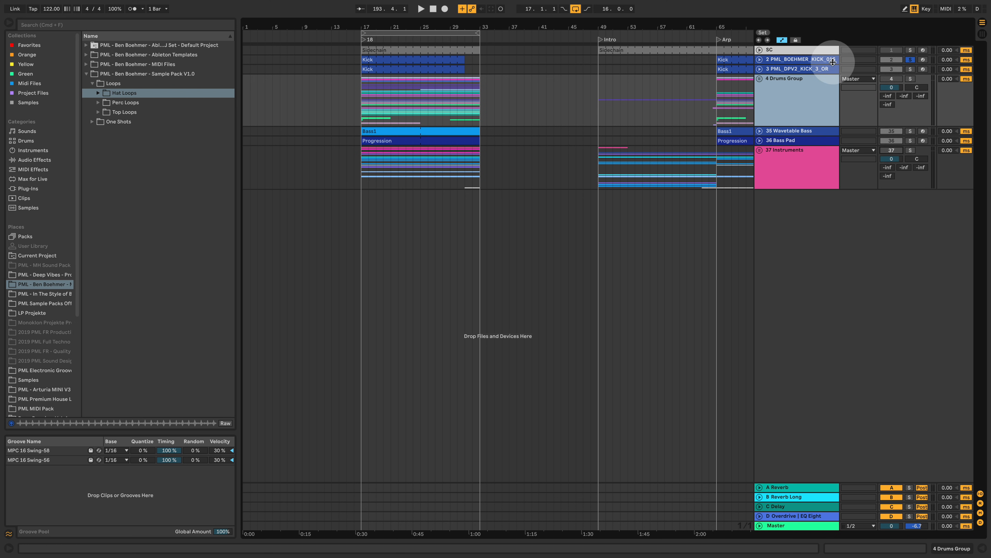
left_click(910, 59)
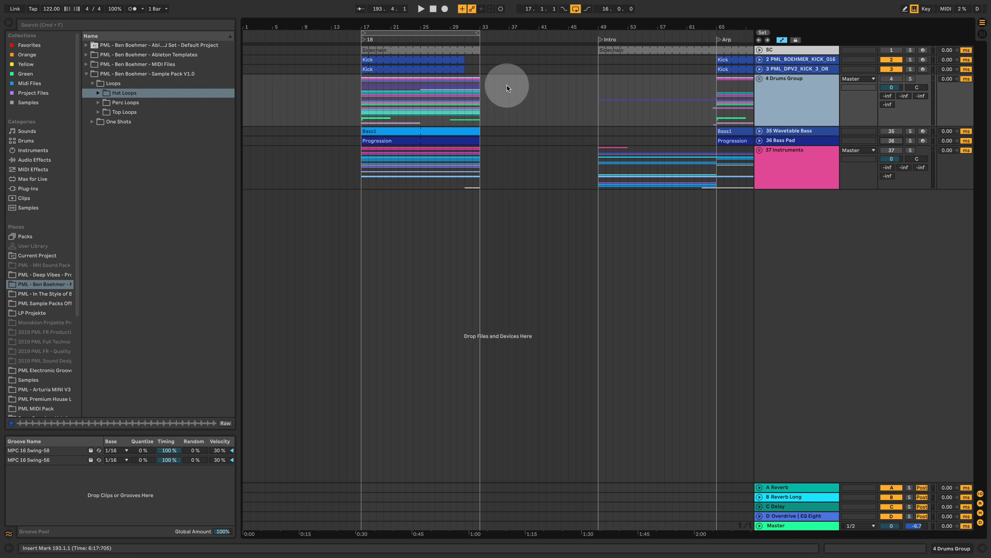
Unfold both kick tracks and examine the PML_BOEHMER_KICK_016 sample device and the low-mid cut in its EQ Eight
left_click(759, 69)
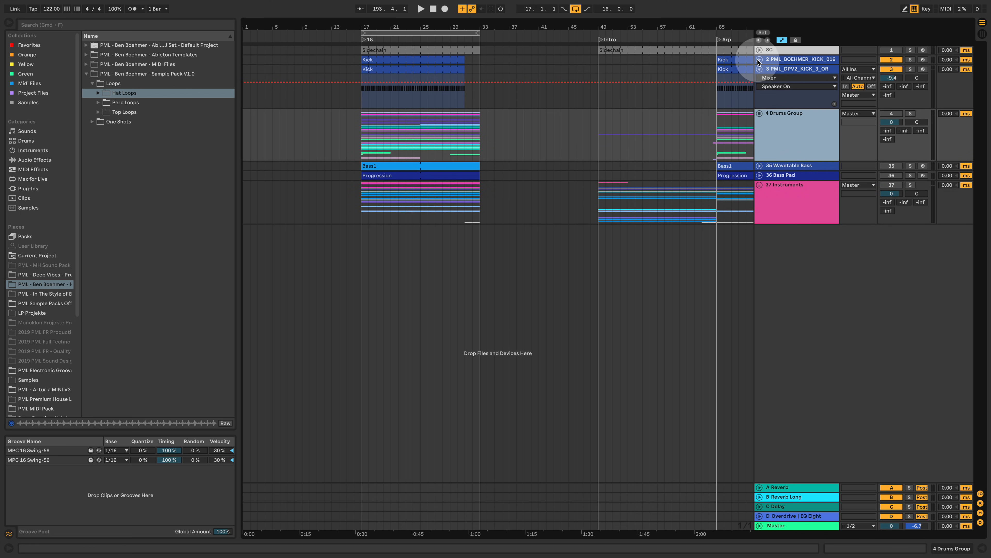
left_click(759, 60)
left_click(788, 59)
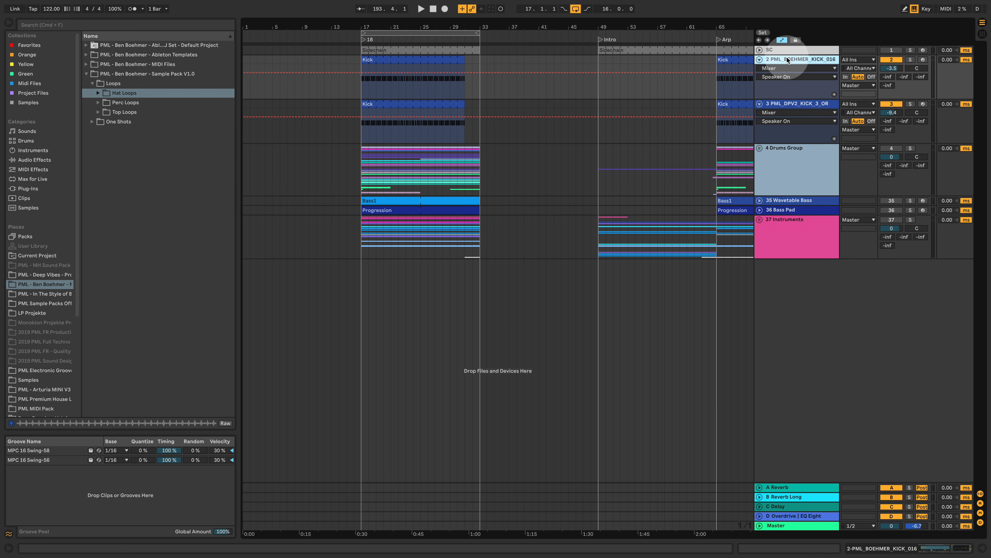
double_click(786, 59)
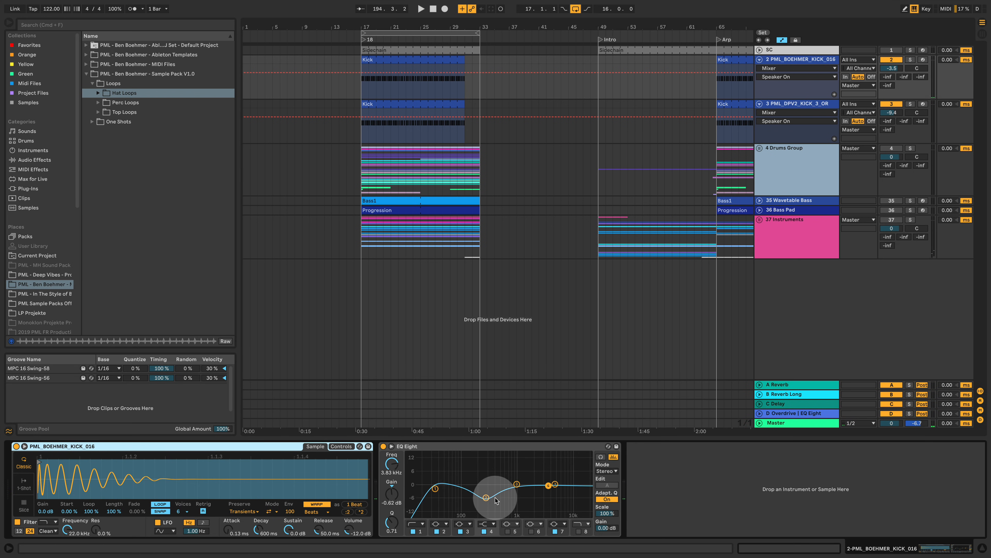
left_click(486, 497)
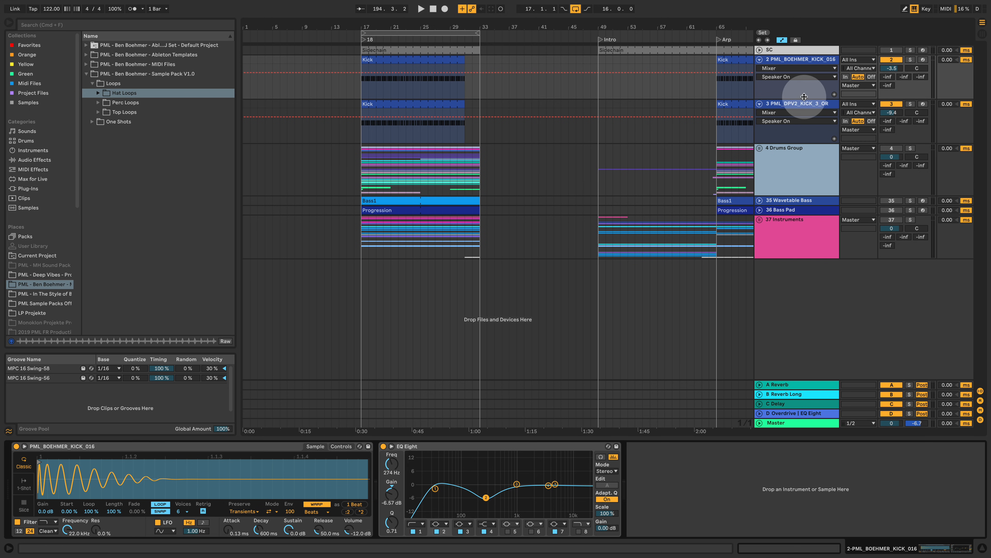
Show the devices of the PML_DPV2_KICK_3 track, audition it in solo and add PML_BOEHMER_KICK_016 to the solo
left_click(806, 109)
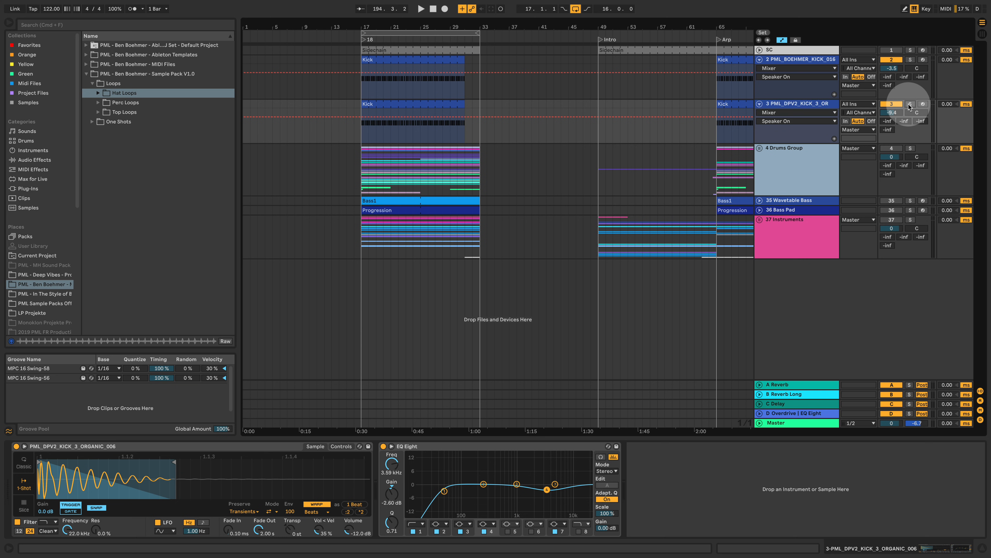
key("space")
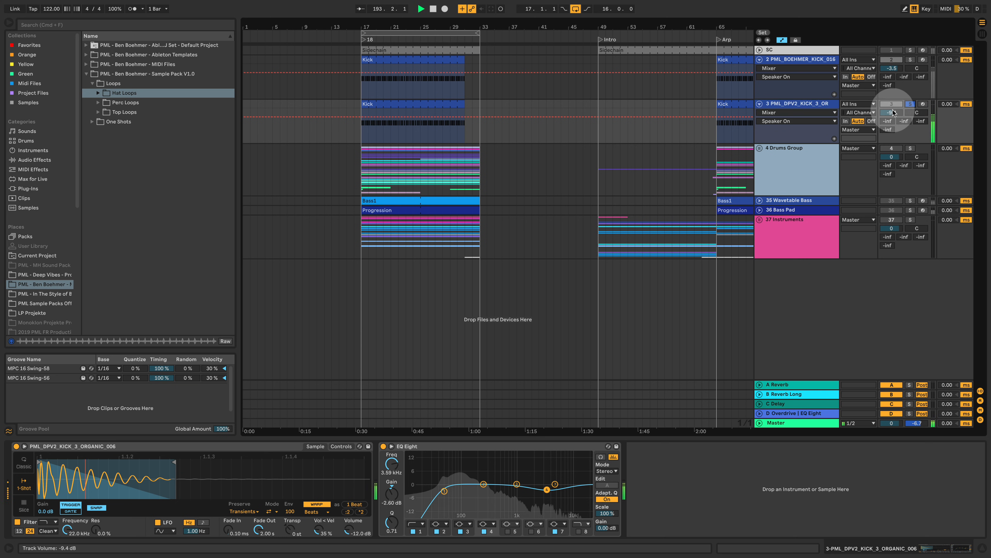
key("space")
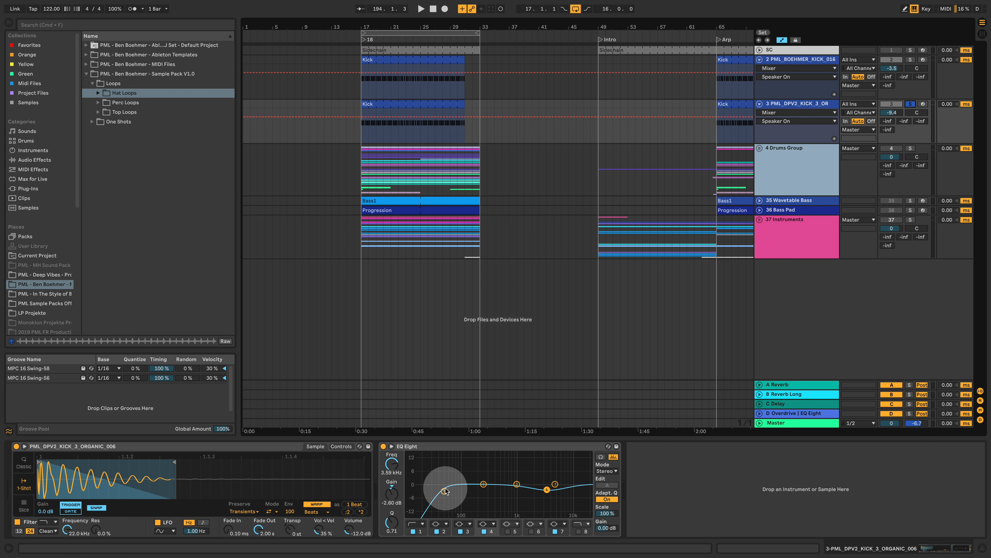
key("space")
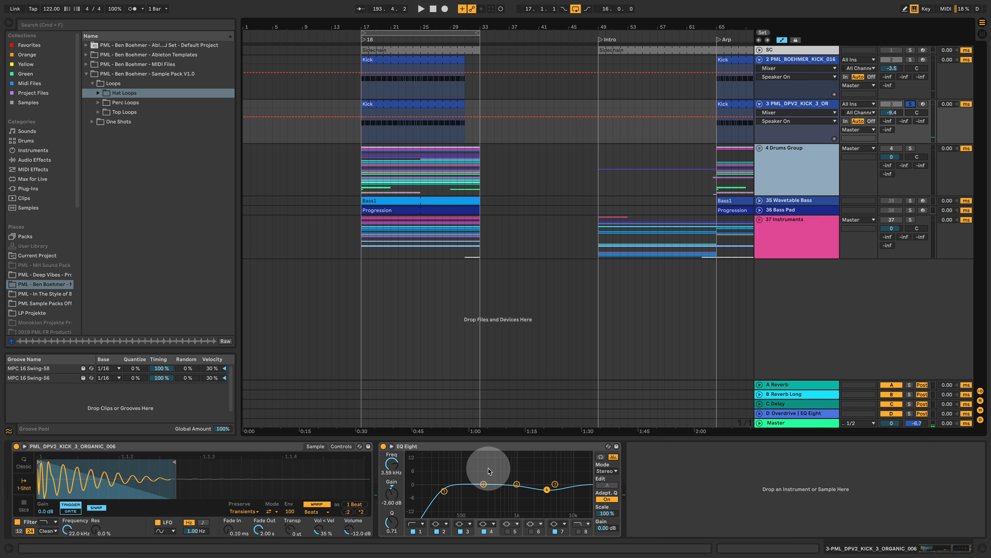
left_click(909, 60)
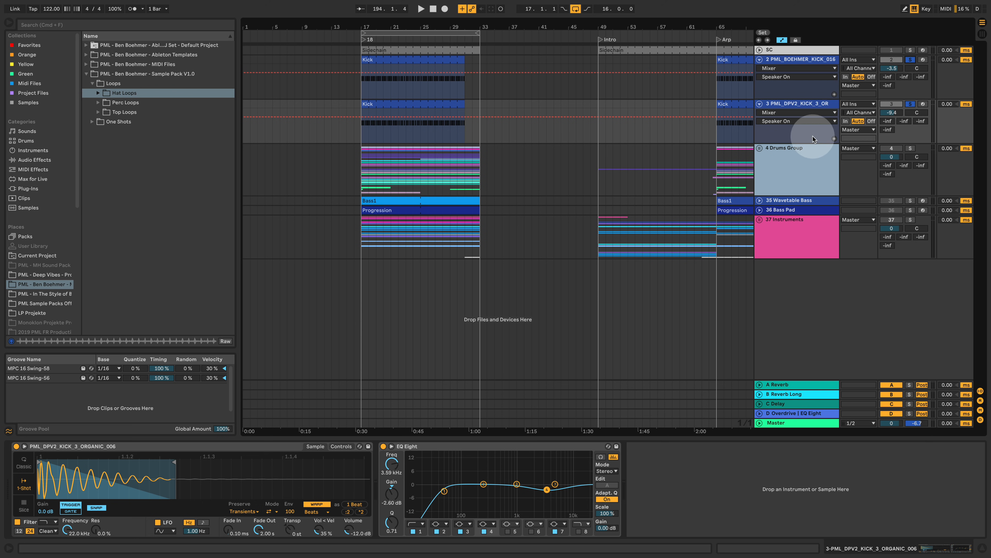
Unfold the Drums Group and its Audio Ambience track, show the track's EQ Eight and solo it alongside the kicks
left_click(759, 147)
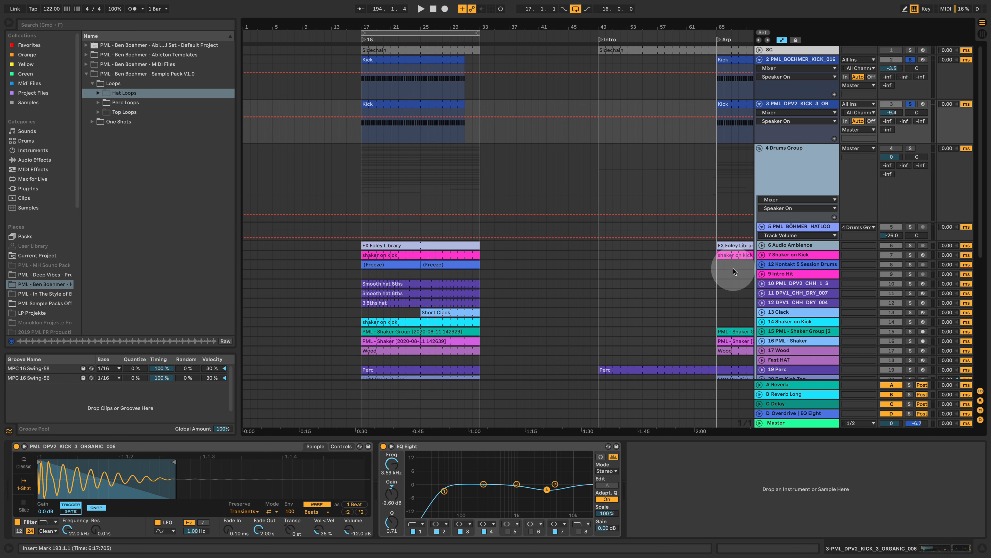
scroll(730, 299, "down", 1)
scroll(778, 208, "down", 1)
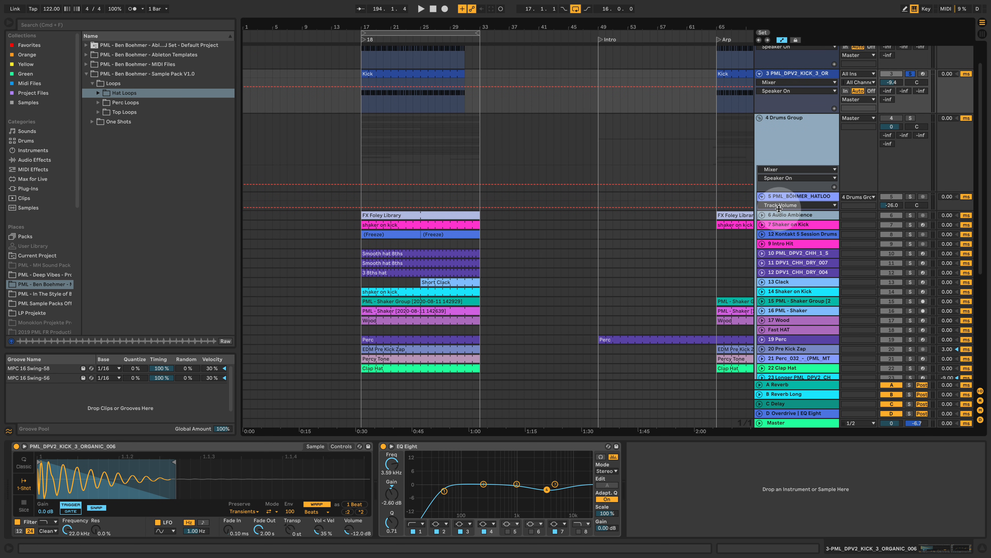
left_click(762, 215)
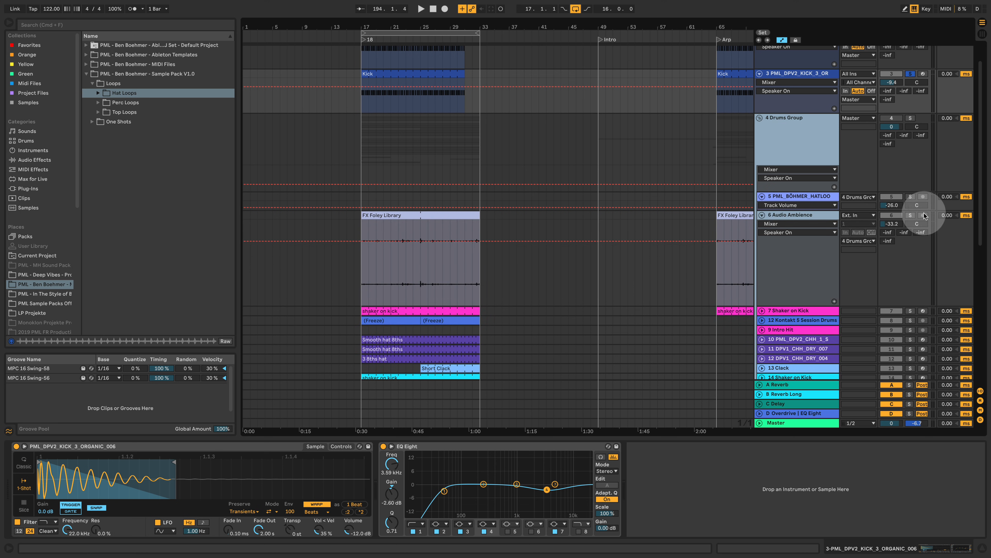
left_click(801, 215)
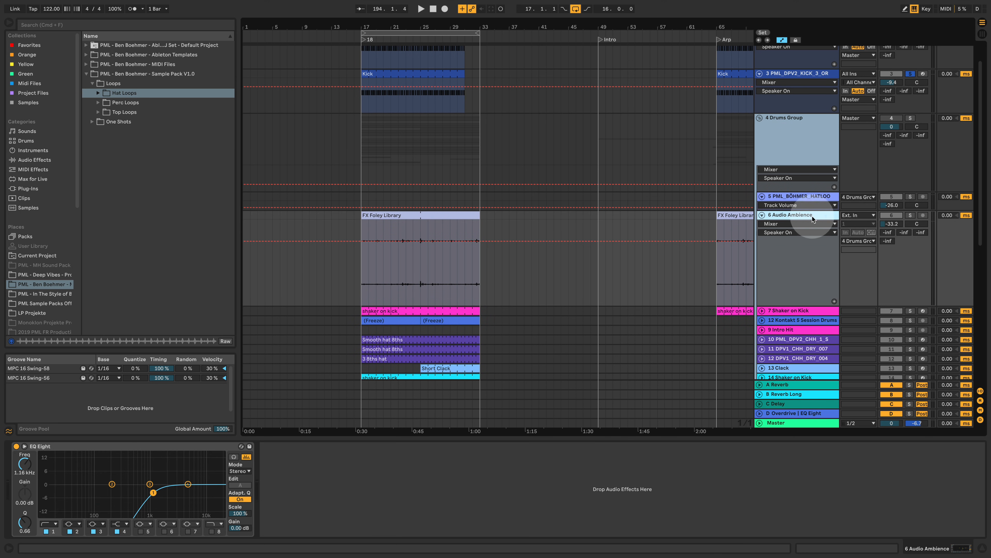
left_click(910, 216)
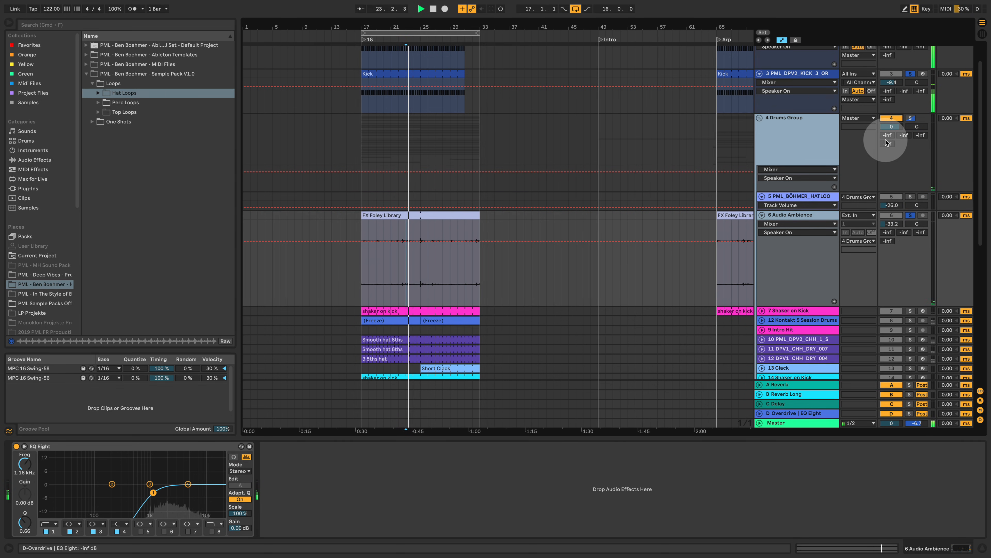
Stop playback and compare the devices of the Drums Group with those of its Audio Ambience track
left_click(416, 242)
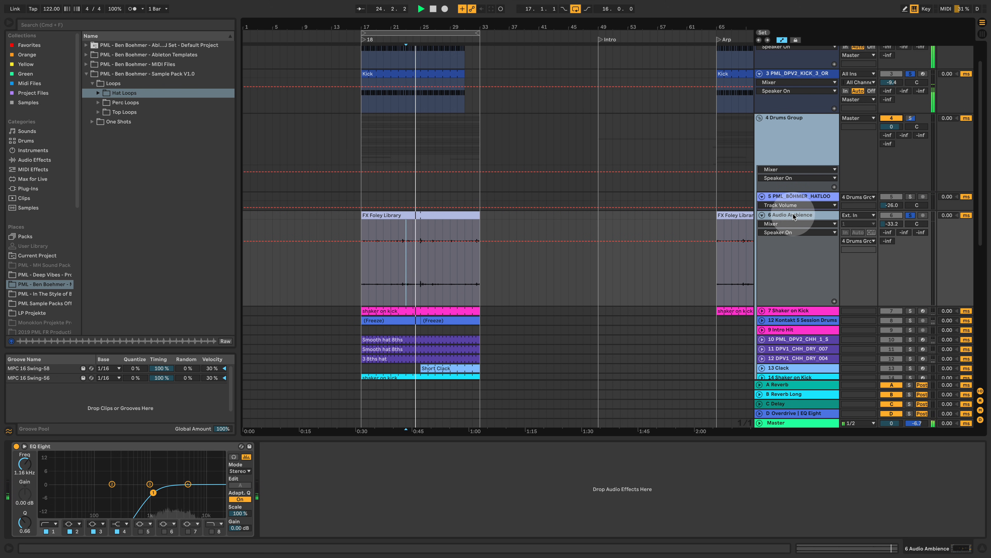
left_click(780, 214)
key("space")
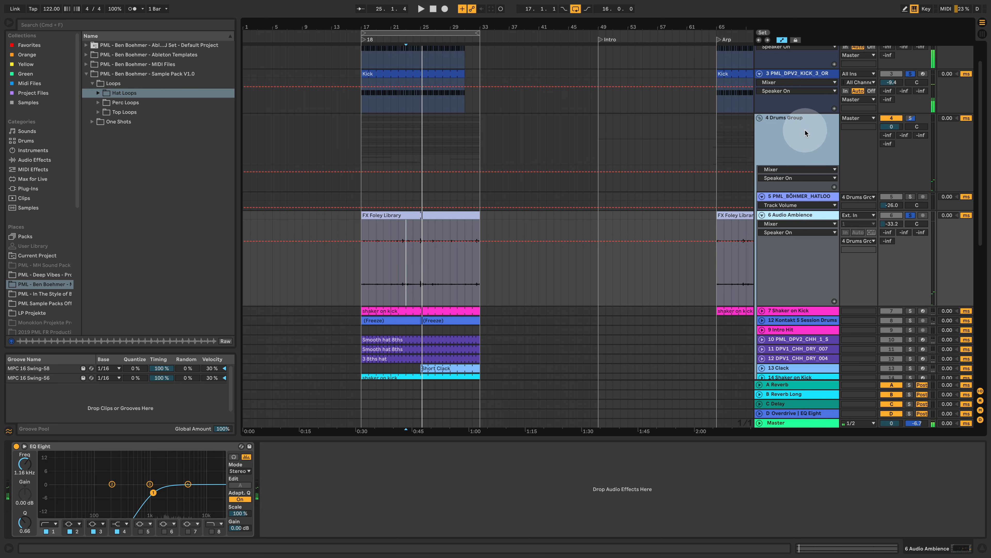
left_click(804, 130)
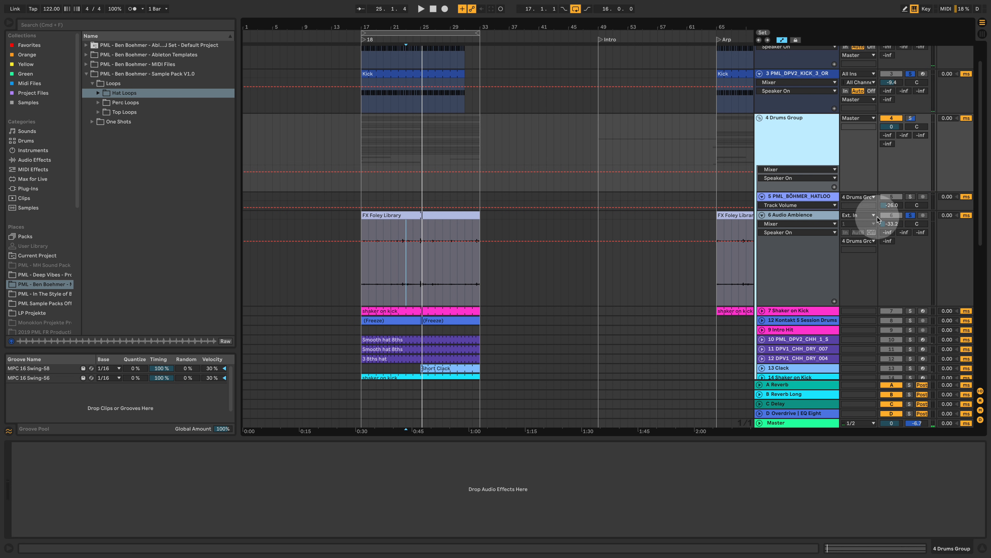
left_click(792, 216)
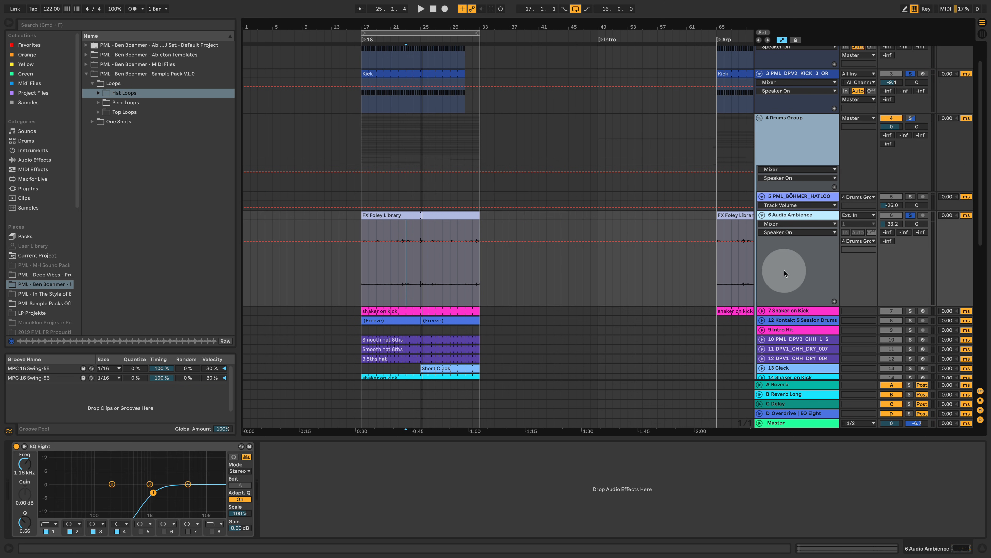
Unfold the Shaker on Kick track with its devices shown, add it to the solo and play the section
scroll(779, 264, "down", 2)
scroll(783, 219, "down", 2)
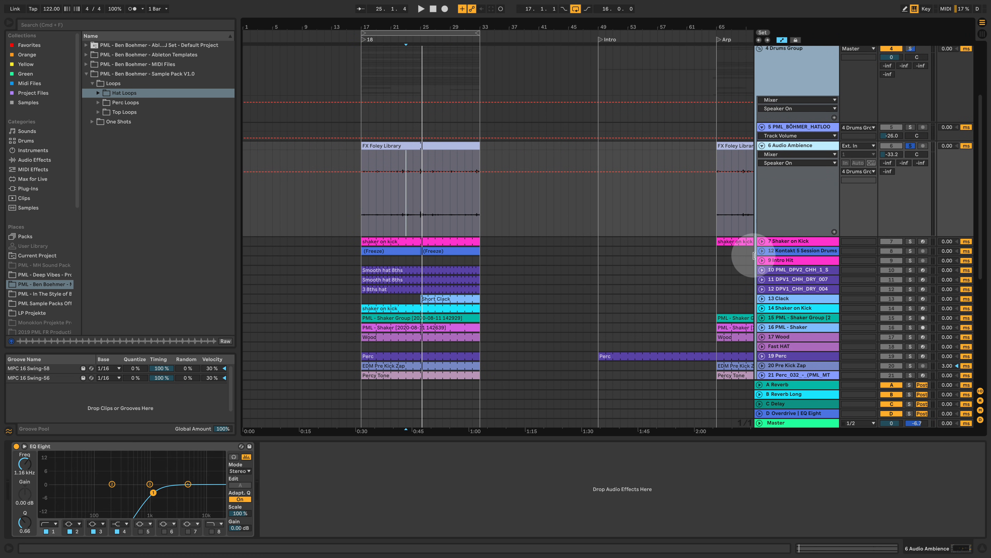
left_click(795, 241)
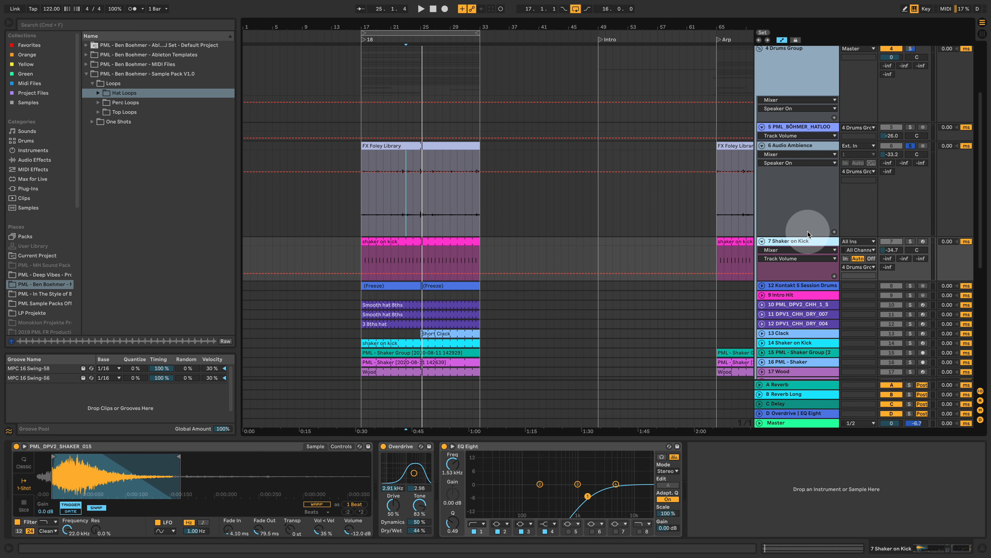
left_click(912, 241)
key("space")
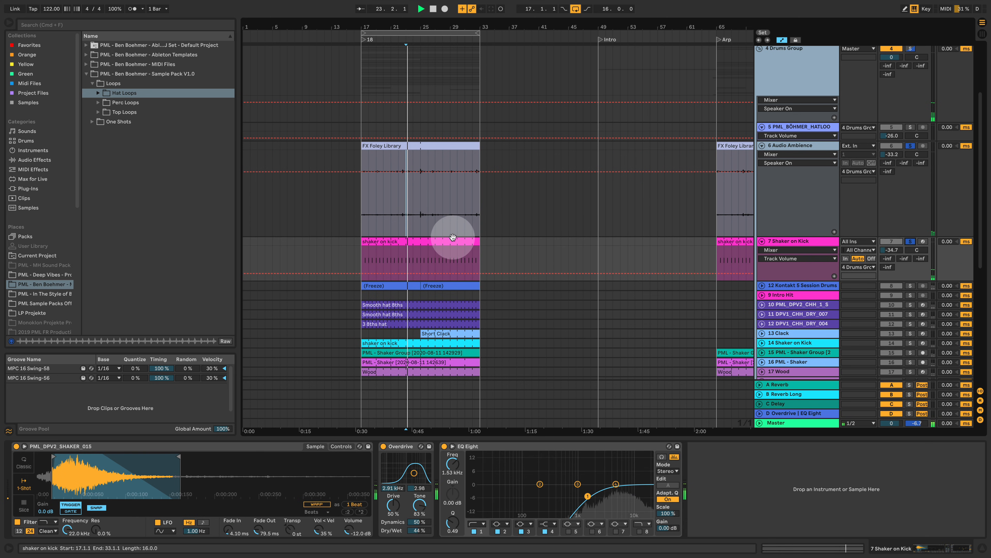
Examine the MIDI notes and velocities of the shaker on kick clip and return to the track's devices
double_click(444, 241)
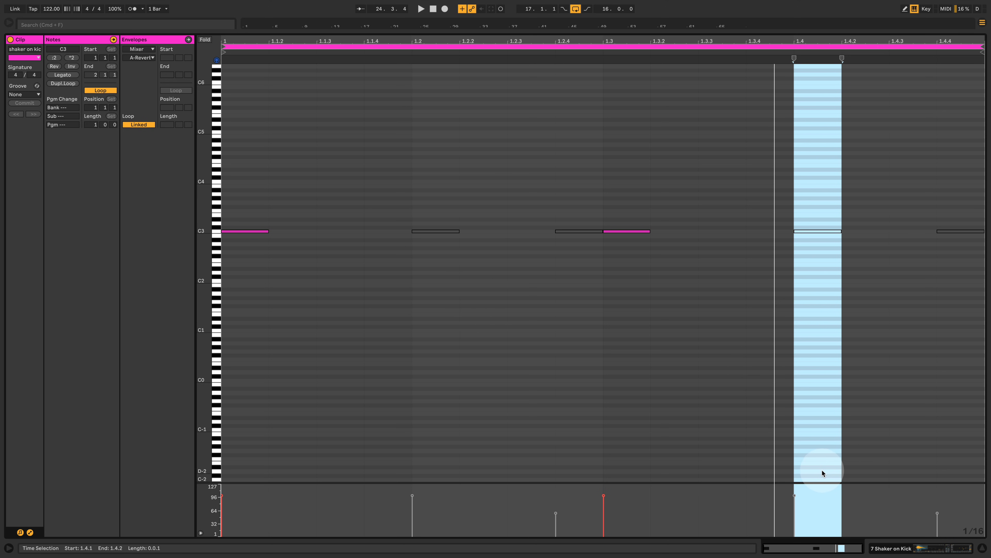
left_click(913, 549)
scroll(797, 300, "up", 2)
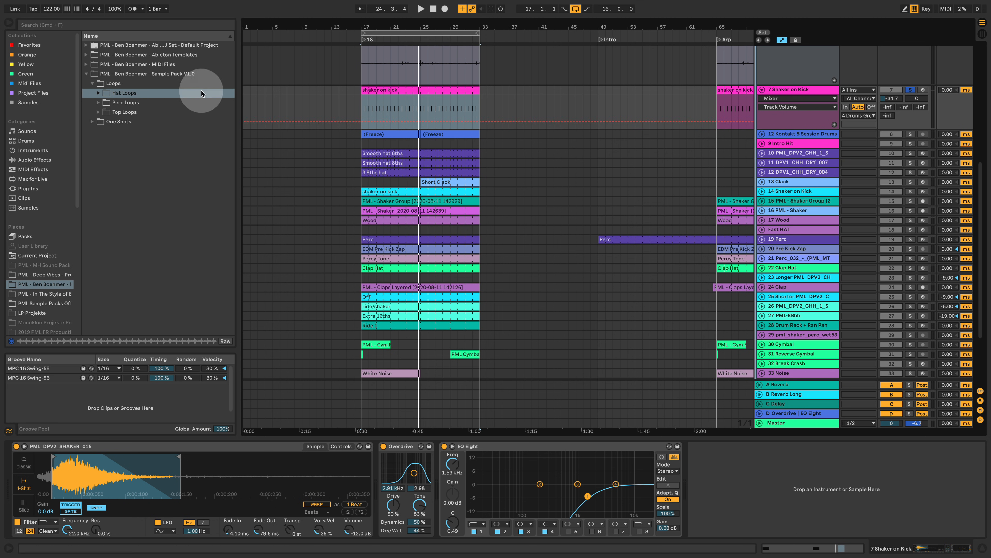
Focus the arrangement on bars 17 to 33, unfold the PML_DPV2_CHH_1_S track and audition it in solo with its devices shown
mouse_move(286, 554)
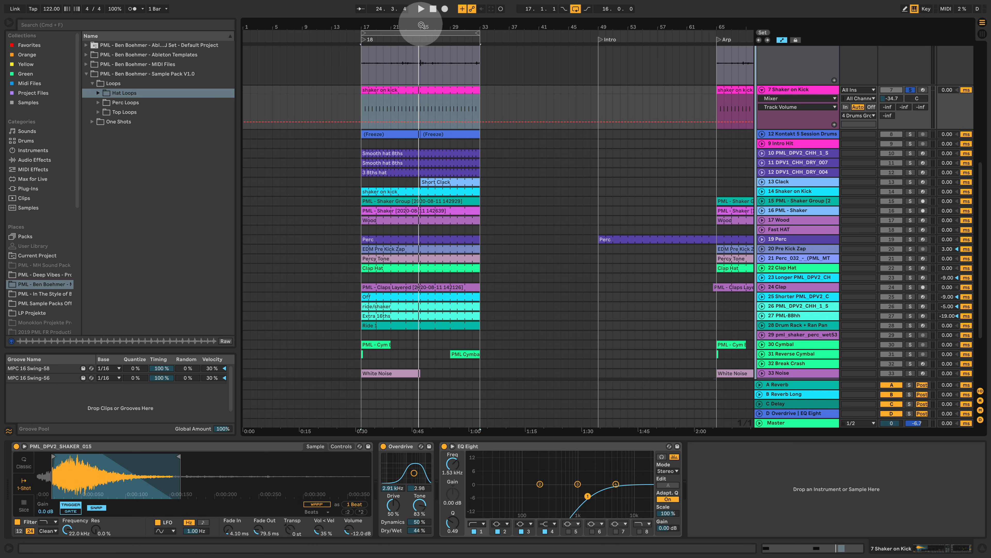
left_click_drag(420, 25, 497, 59)
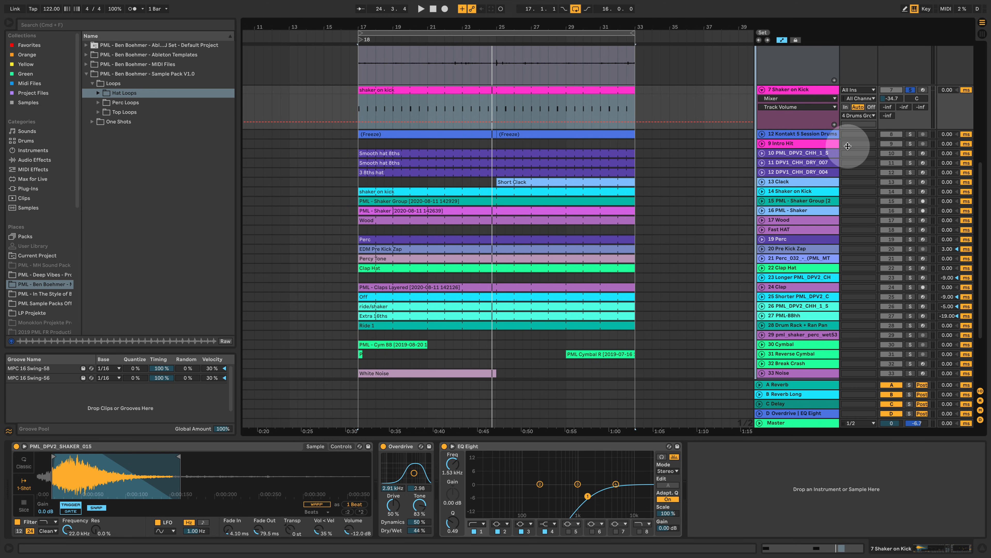
left_click(762, 153)
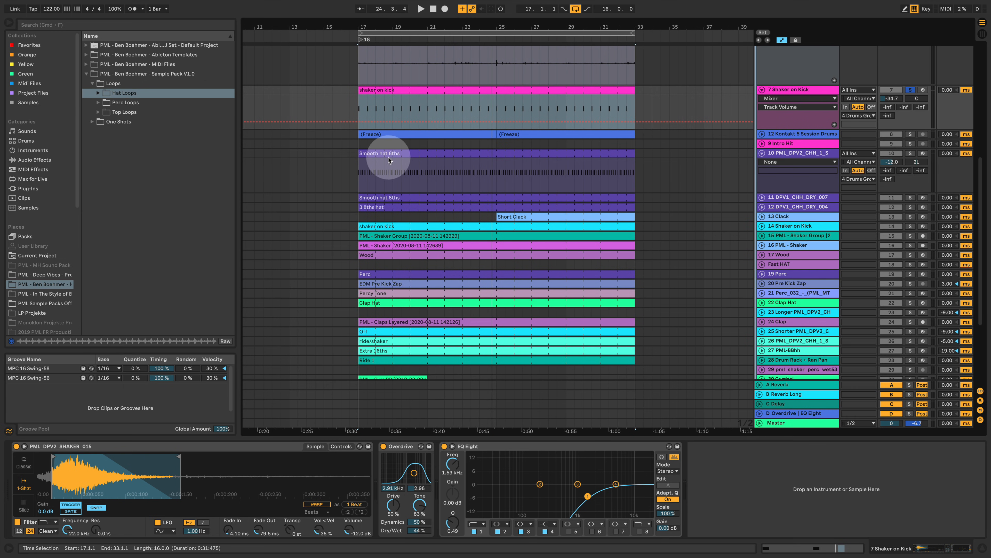
left_click(910, 153)
left_click(679, 162)
key("space")
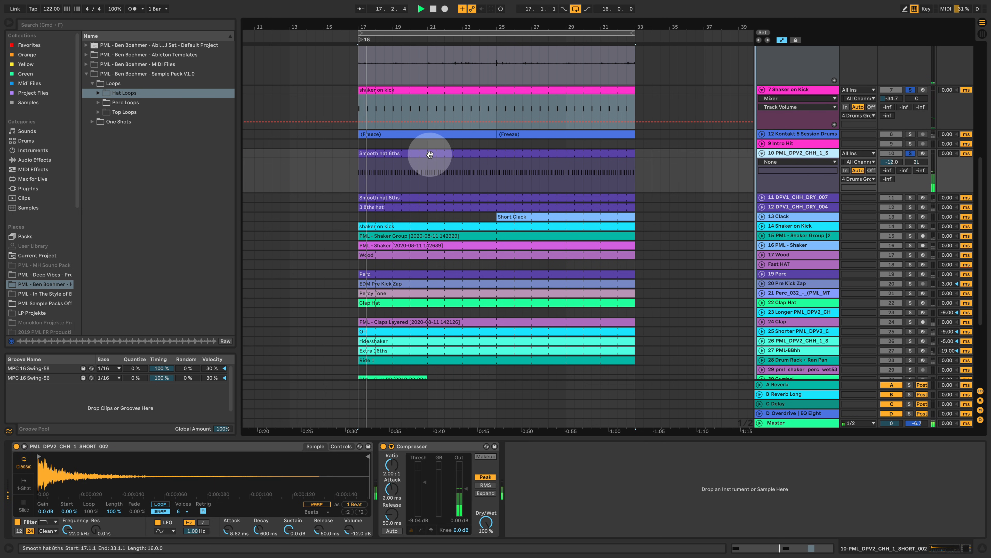
Examine the Smooth hat 8ths clip on PML_DPV2_CHH_1_S, selecting the C3 notes at 1.1.1 and 1.2.1, and return to the track's devices
double_click(430, 154)
left_click(508, 240)
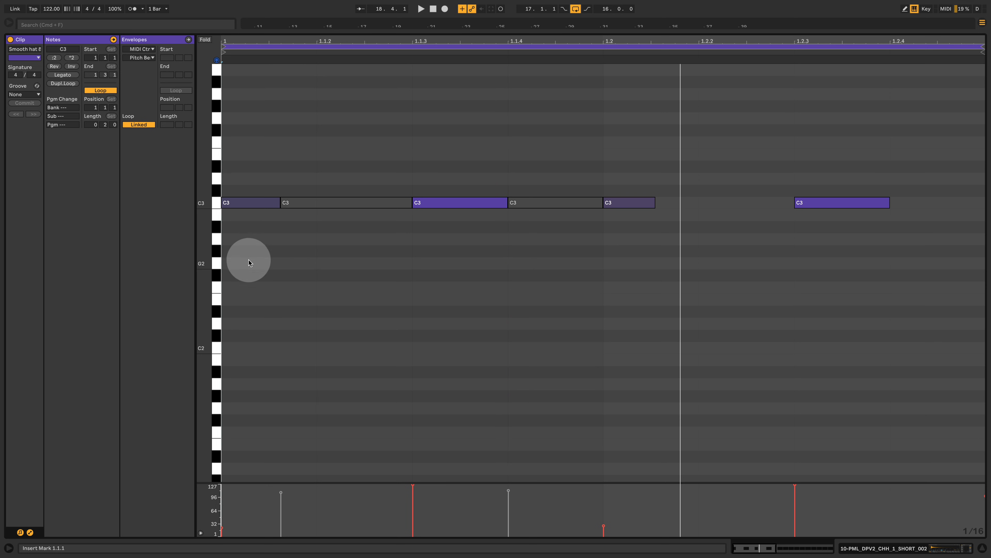
left_click_drag(248, 260, 231, 198)
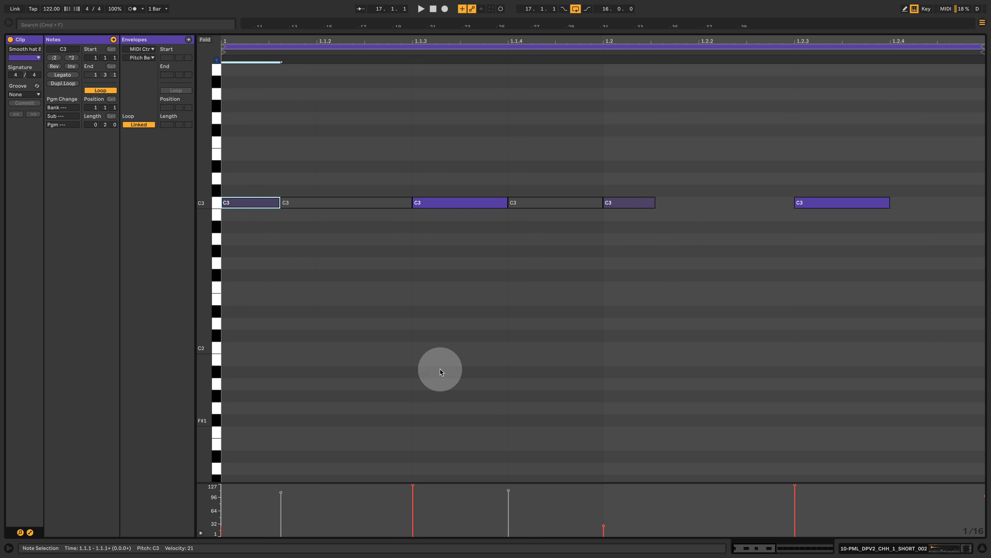
left_click_drag(641, 133, 625, 346)
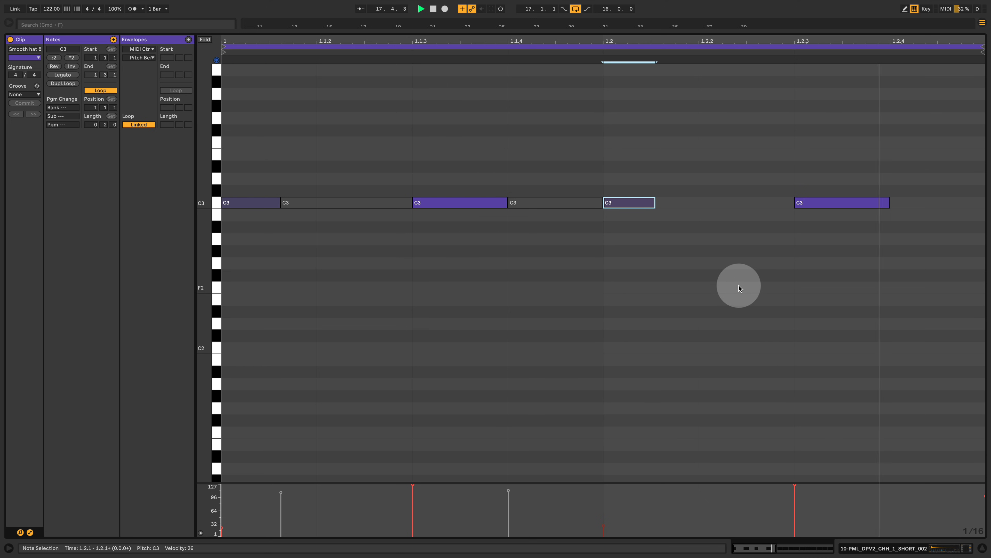
left_click(874, 544)
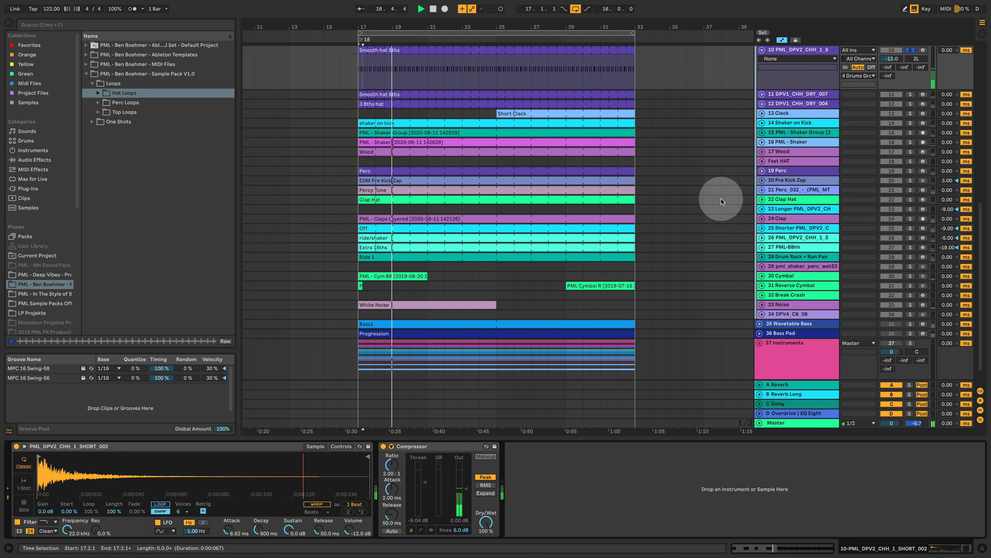
Unfold the DPV1_CHH_DRY_007 track, add it to the solo and play it with its sample and Compressor devices shown
left_click(761, 94)
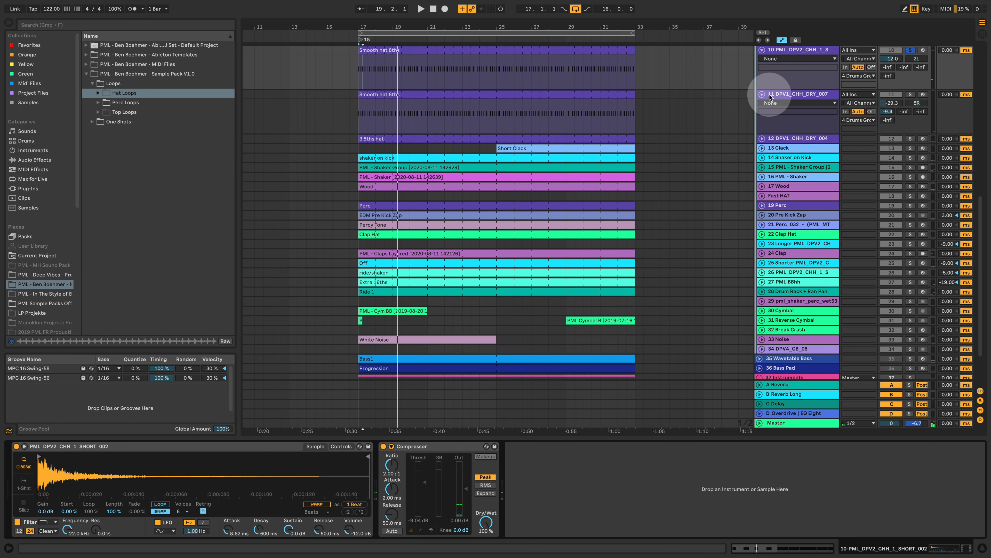
left_click(910, 95)
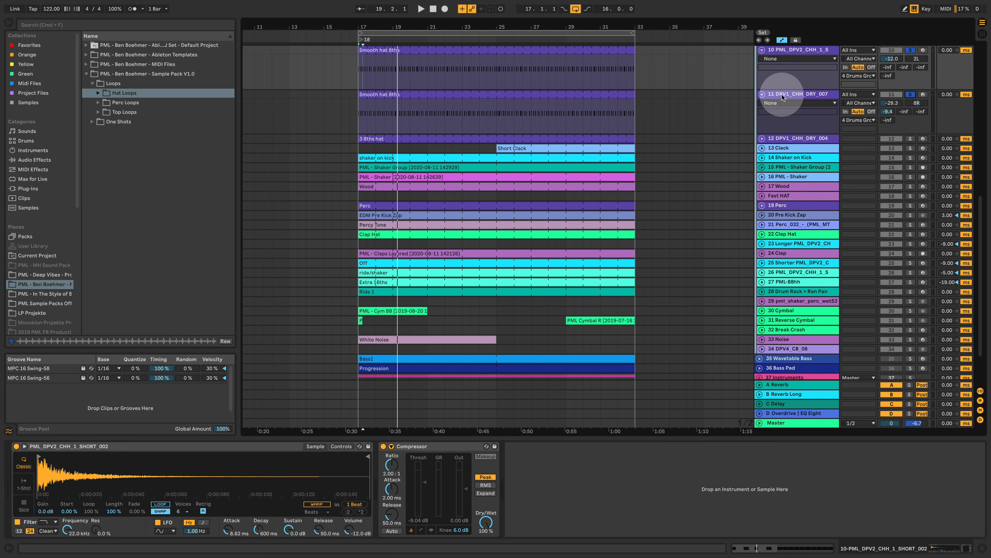
left_click(785, 95)
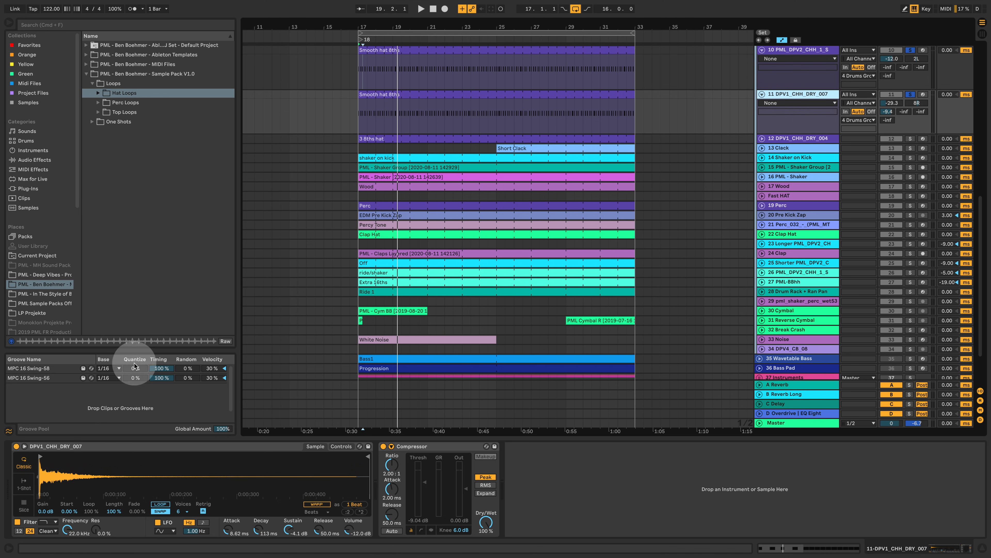
key("space")
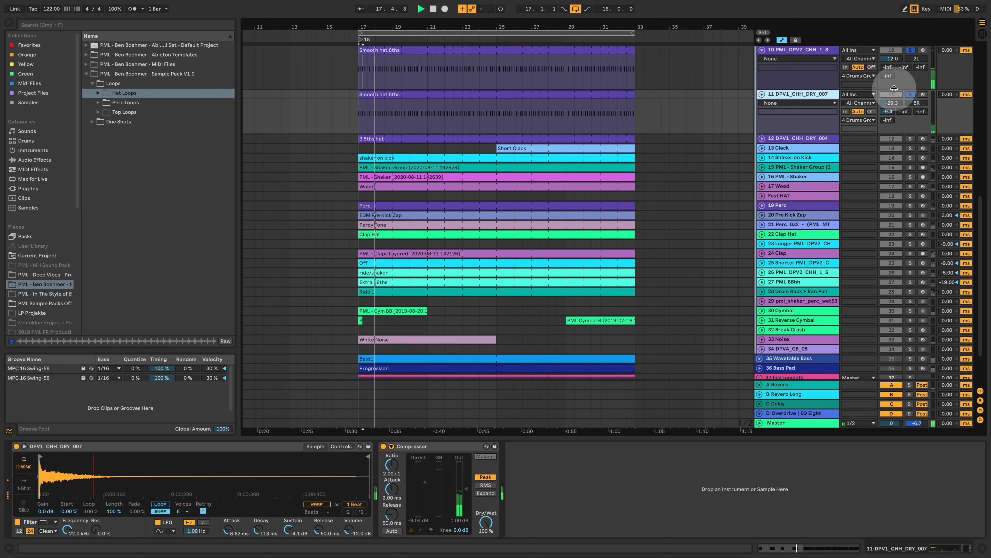
Examine the notes of the Smooth hat 8ths clip on DPV1_CHH_DRY_007, stop playback and return to the track's devices
left_click(517, 95)
double_click(517, 95)
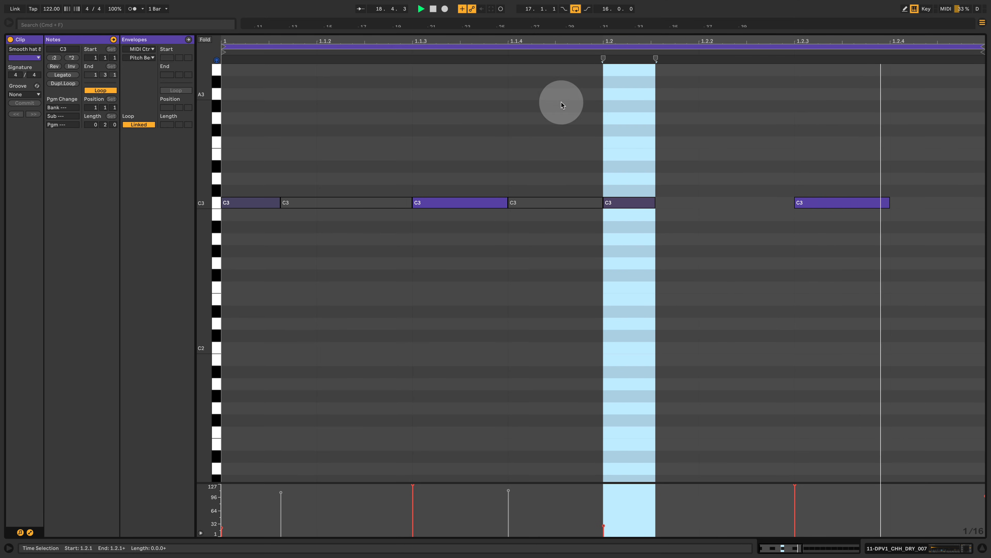
left_click(584, 291)
key("space")
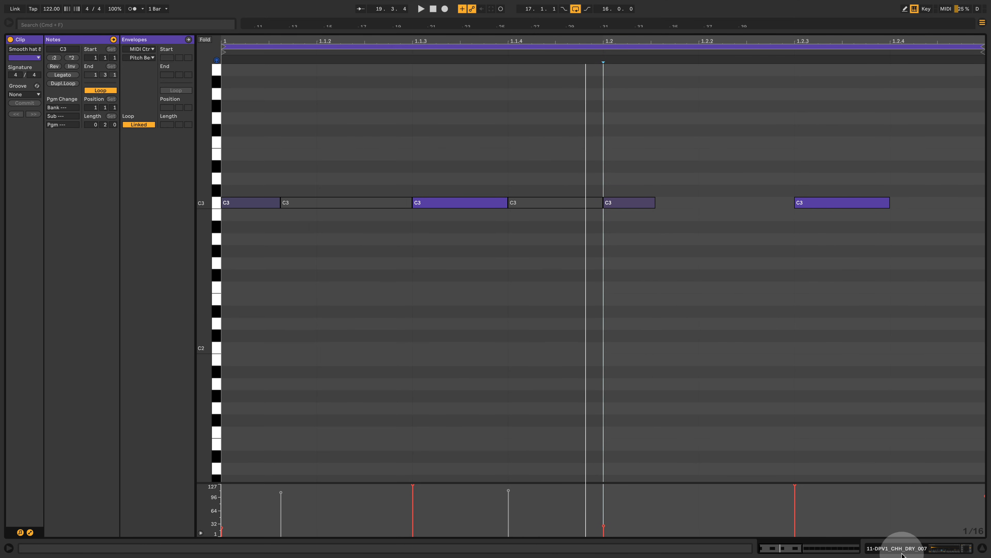
left_click(899, 549)
scroll(800, 298, "up", 5)
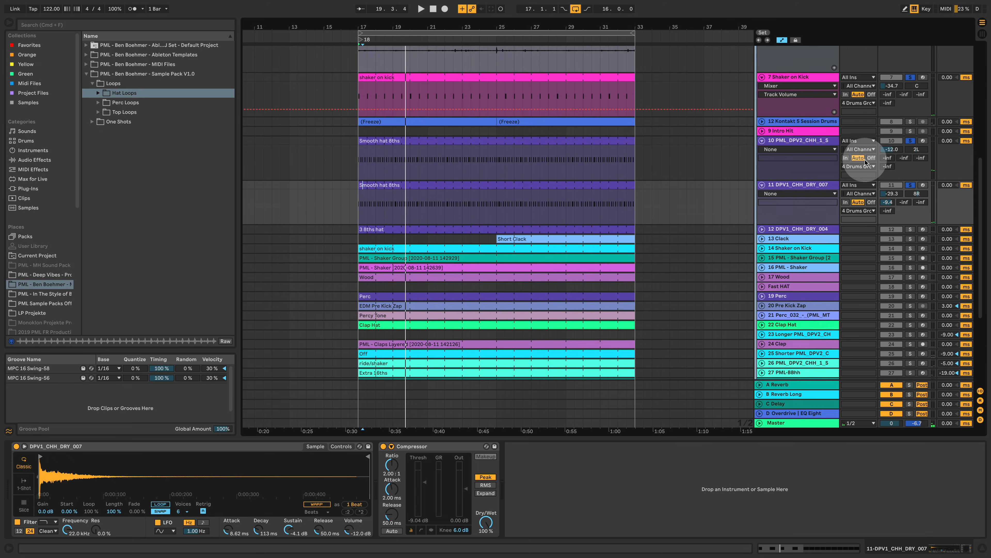
Clear the other solos and play DPV1_CHH_DRY_007 on its own
left_click(910, 186)
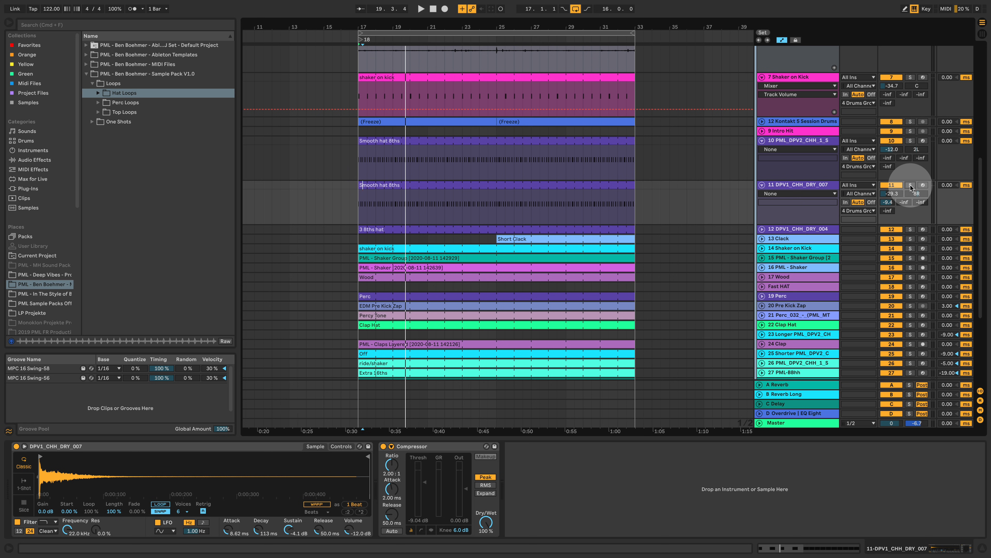
left_click(911, 186)
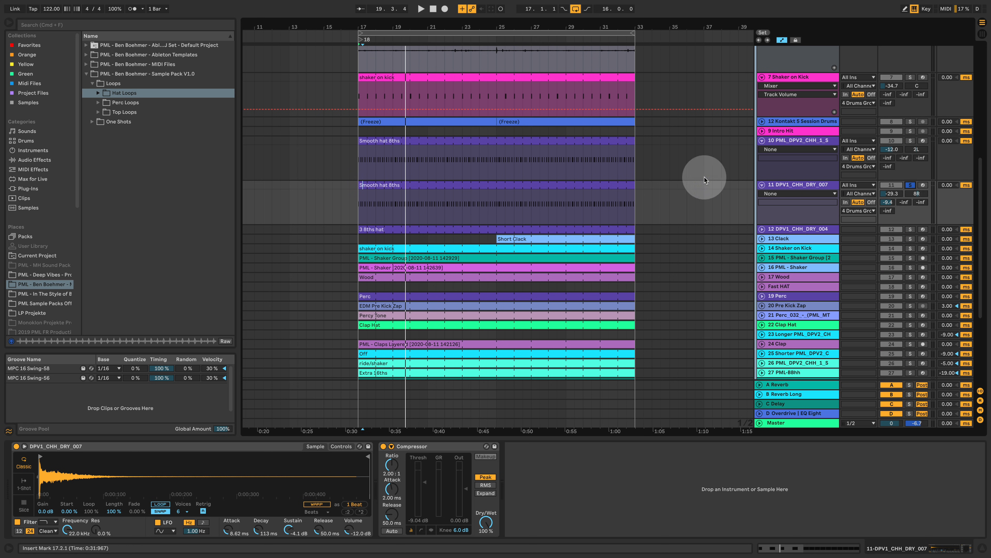
key("space")
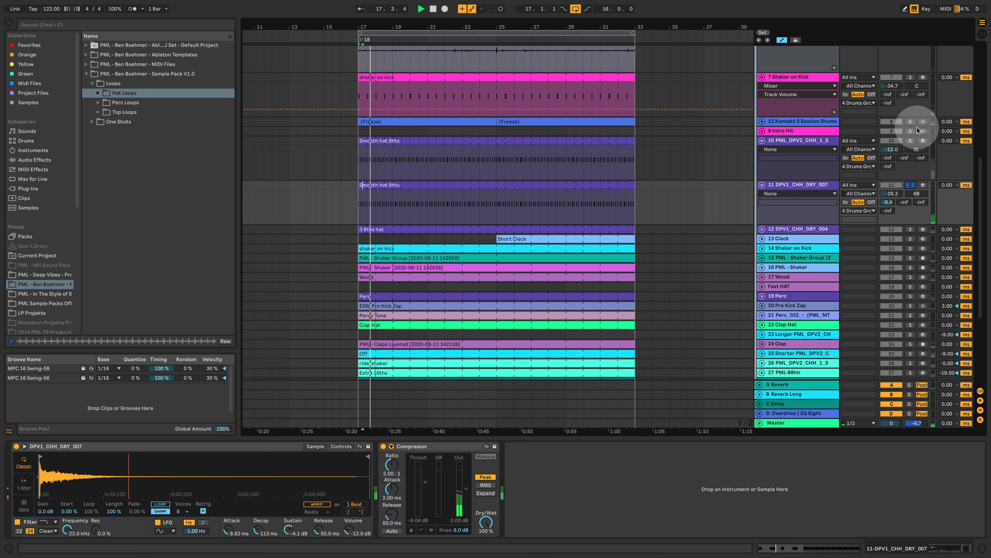
Add PML_DPV2_CHH_1_S to the solo and play both hats with the A Reverb return's Reverb device shown
left_click(910, 141)
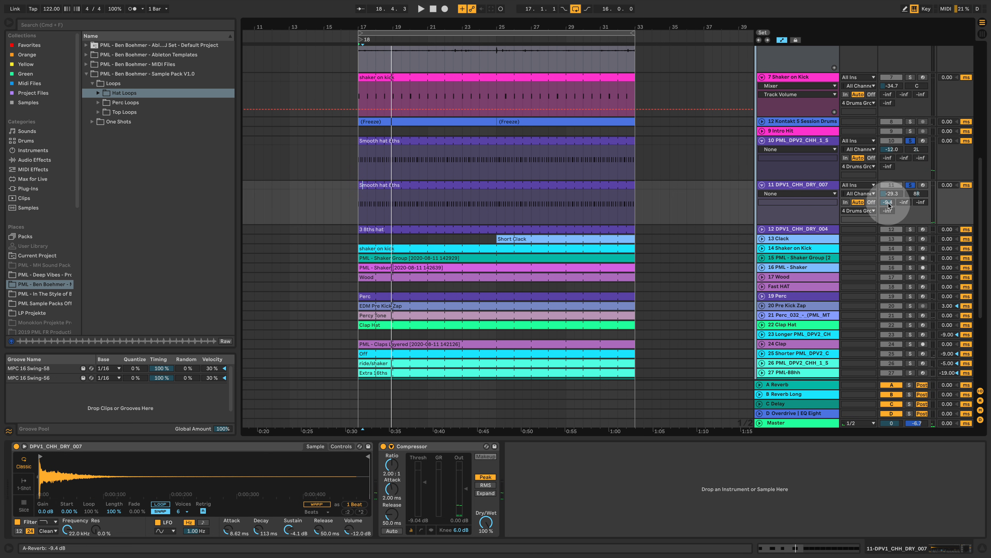
left_click(782, 386)
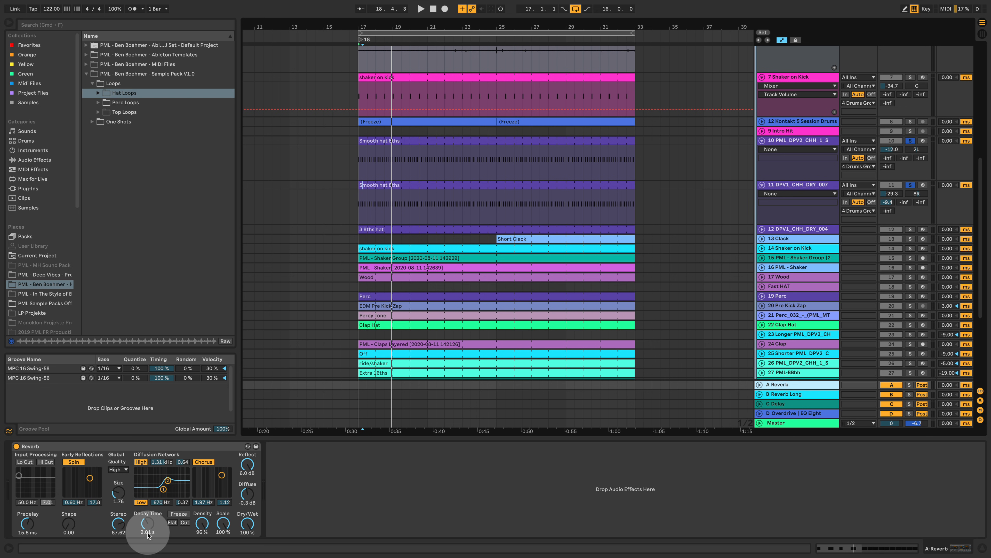
key("space")
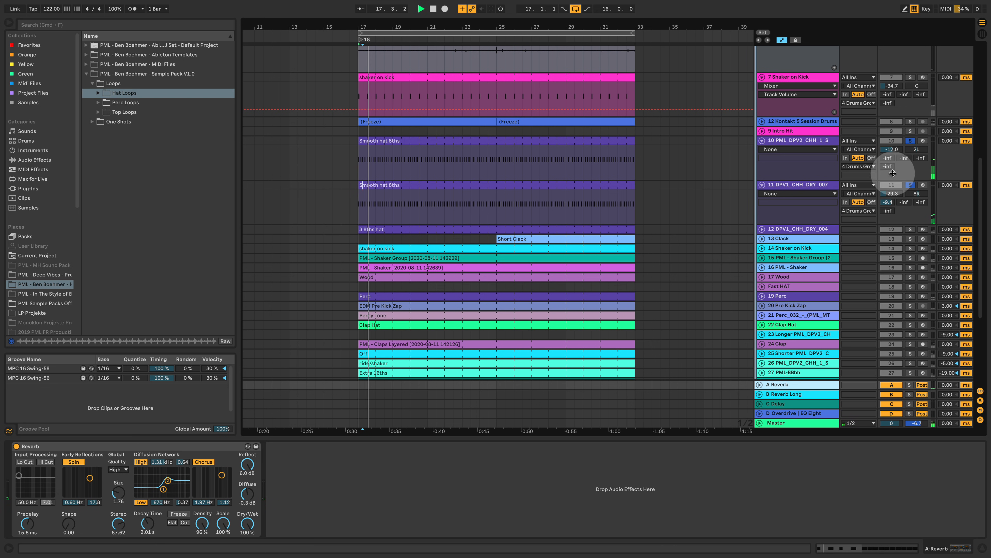
Unfold the DPV1_CHH_DRY_004 track, show its devices and audition it alone in solo
left_click(764, 229)
left_click(813, 234)
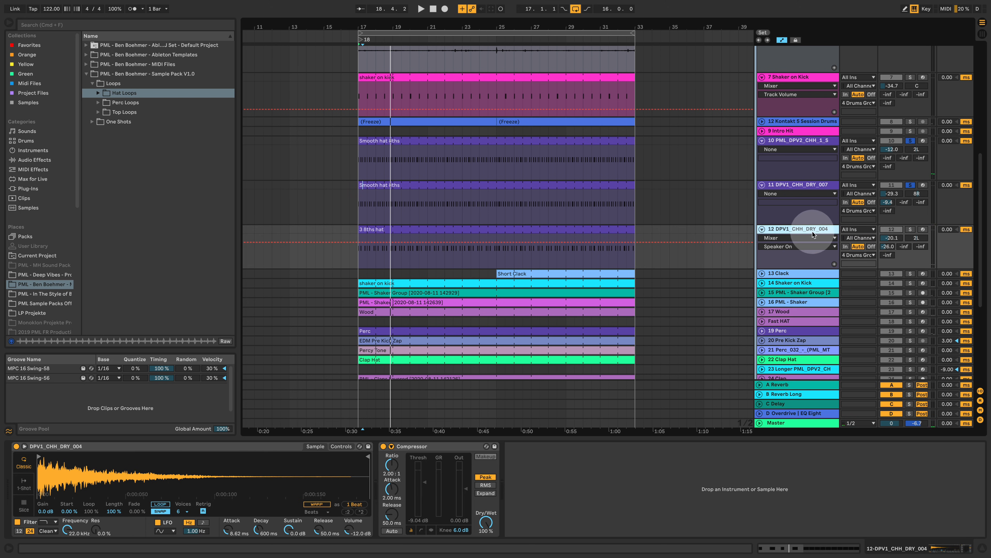
left_click(911, 230)
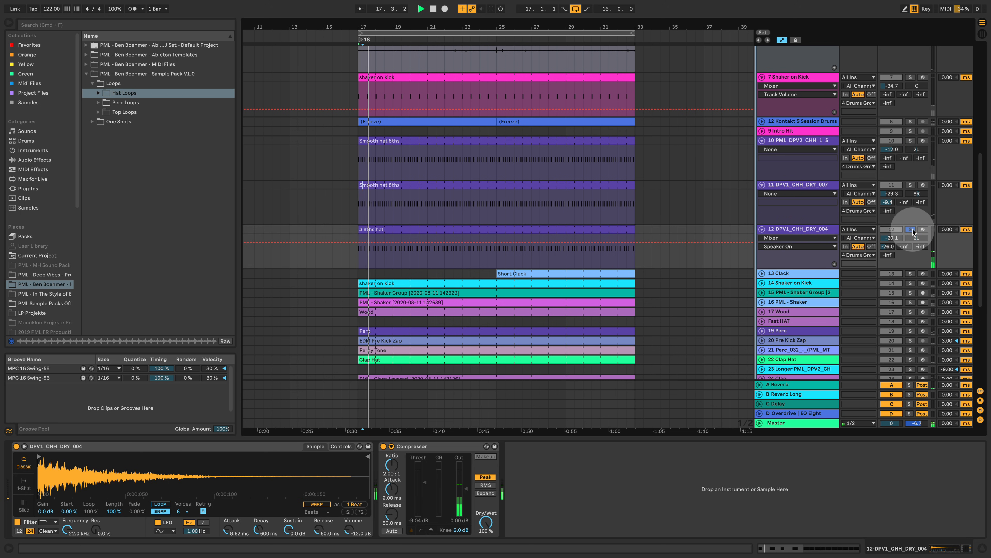
Examine the notes of the 3 8ths hat clip, return to the track's devices and add the other two hat tracks to the solo
double_click(388, 230)
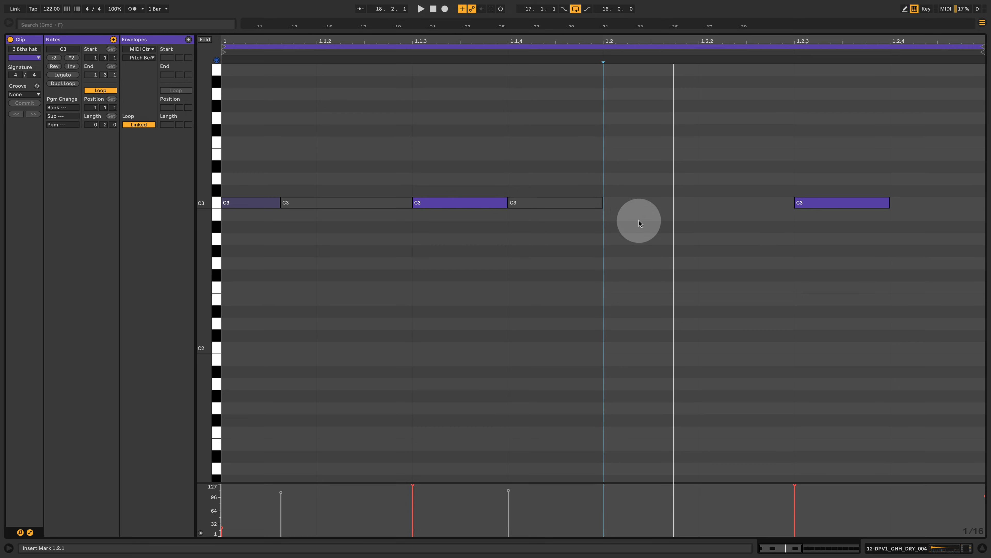
left_click(901, 546)
scroll(918, 141, "up", 3)
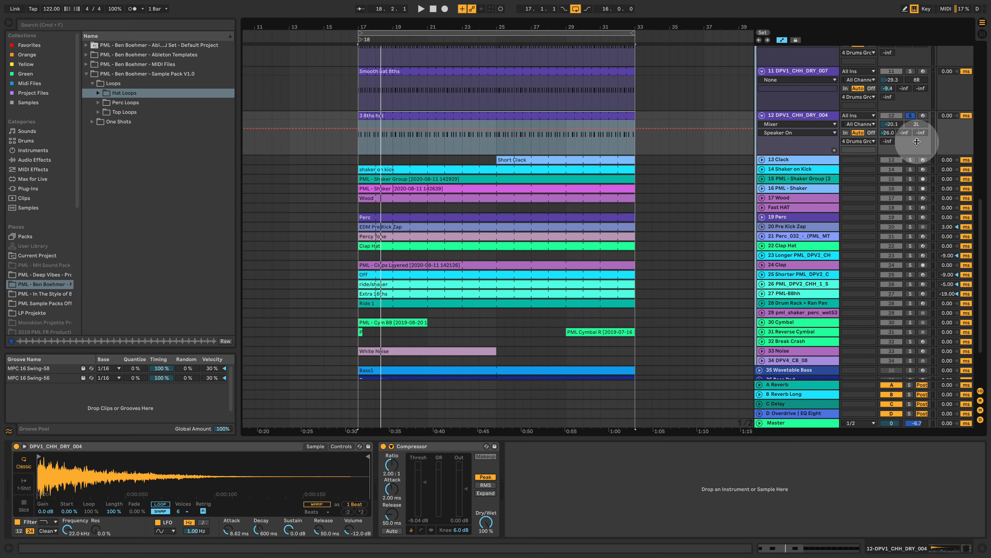
scroll(917, 142, "up", 2)
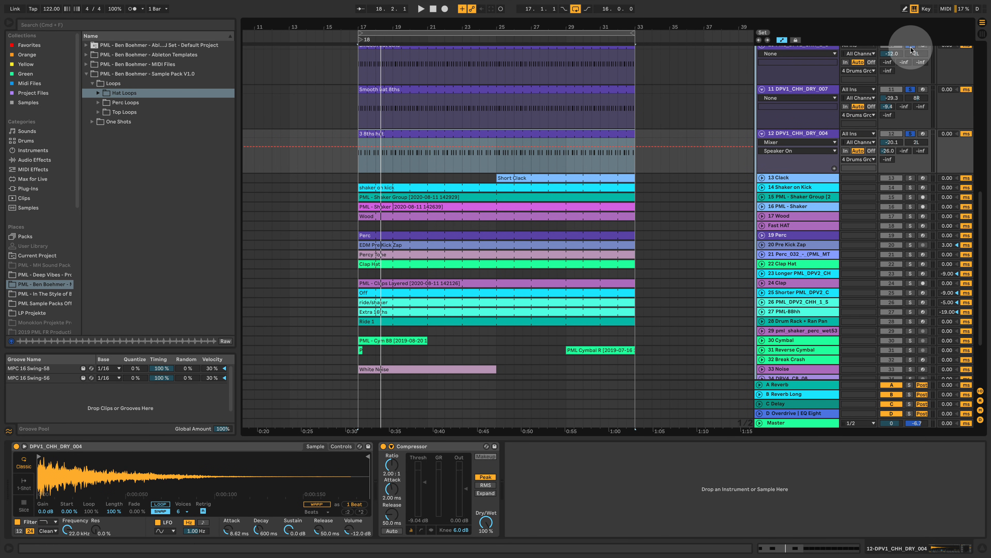
Audition the three soloed hat tracks together and unfold the Clack track with its Short Clack clip selected
key("space")
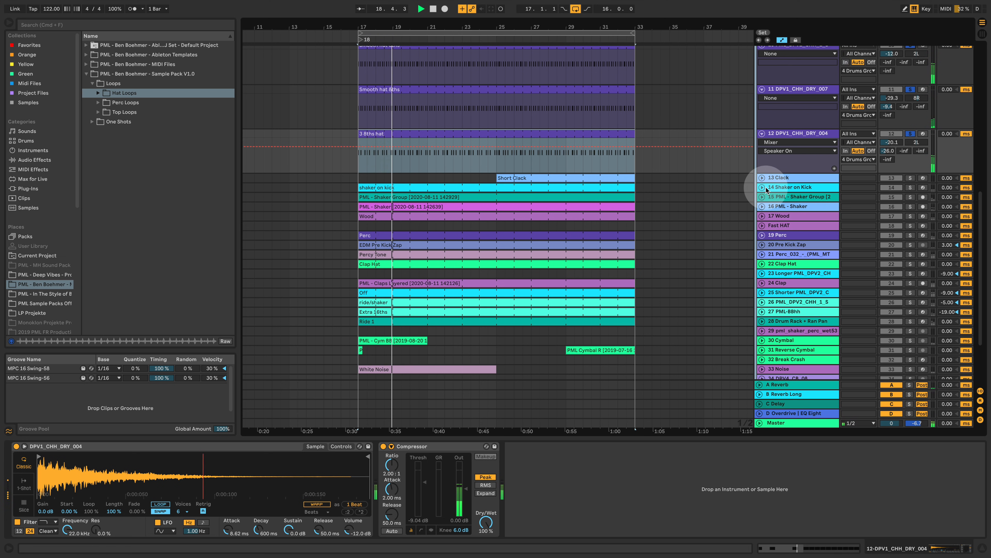
key("space")
left_click(551, 177)
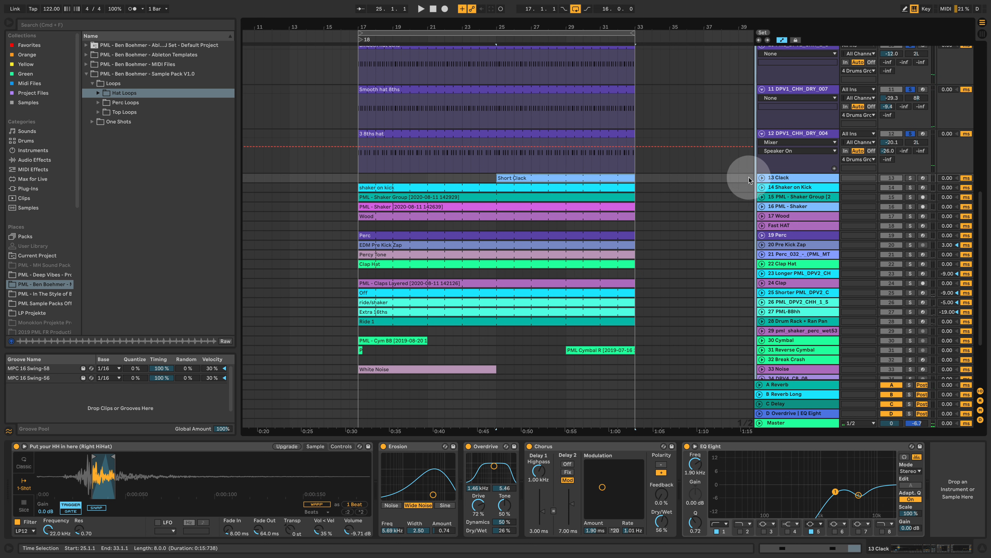
left_click(762, 177)
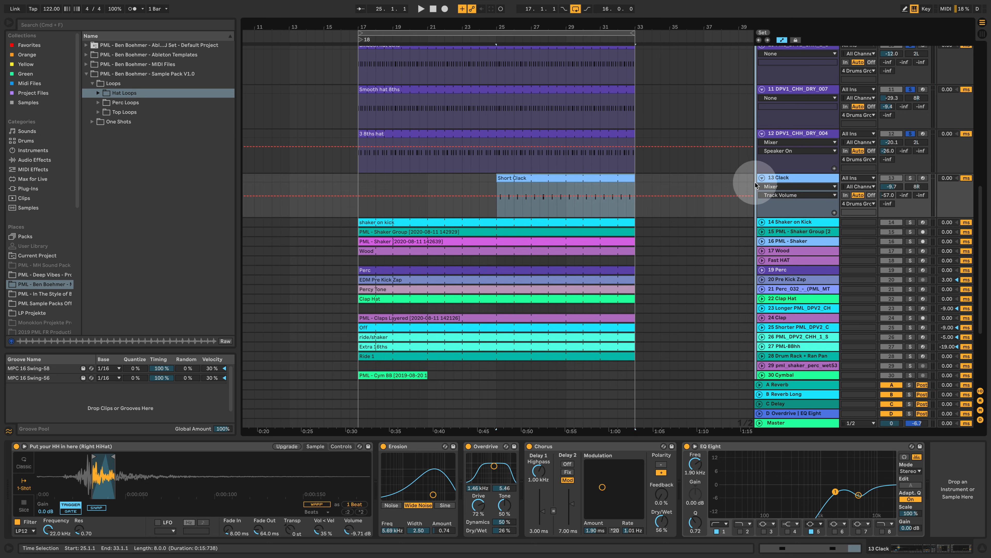
Add PML_BOEHMER_KICK_016 to the solo and play it with the three hats from bar 25
scroll(656, 258, "up", 10)
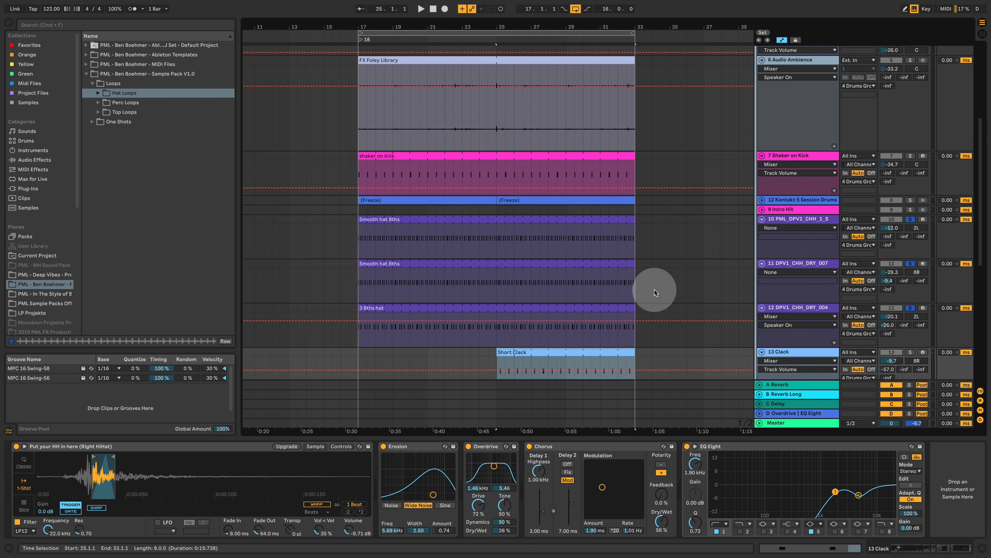
scroll(680, 254, "up", 5)
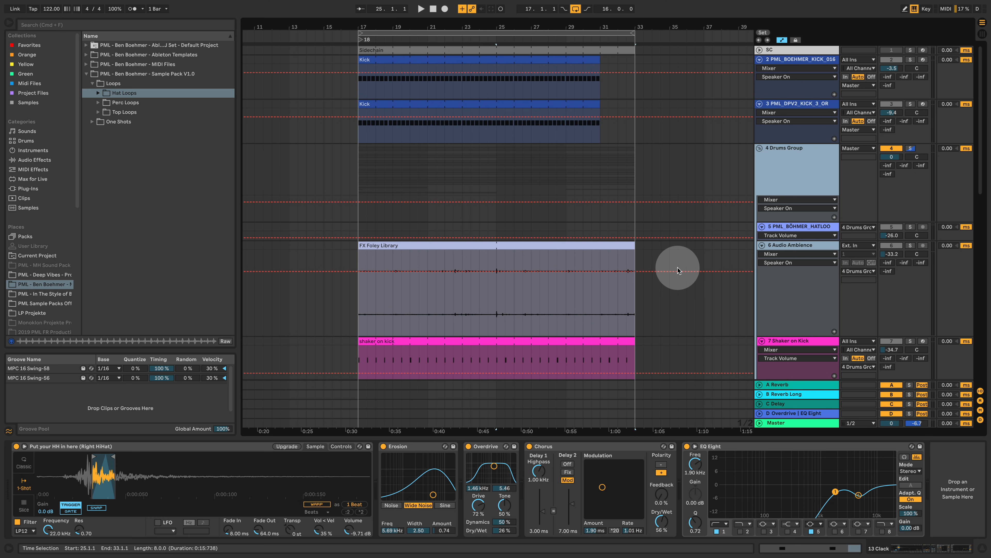
left_click(910, 60)
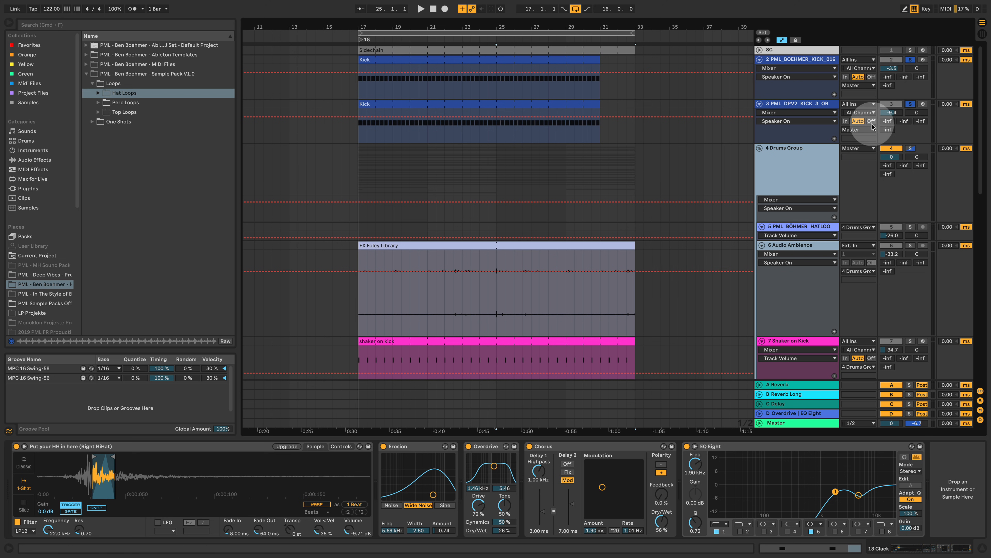
scroll(664, 256, "down", 3)
key("space")
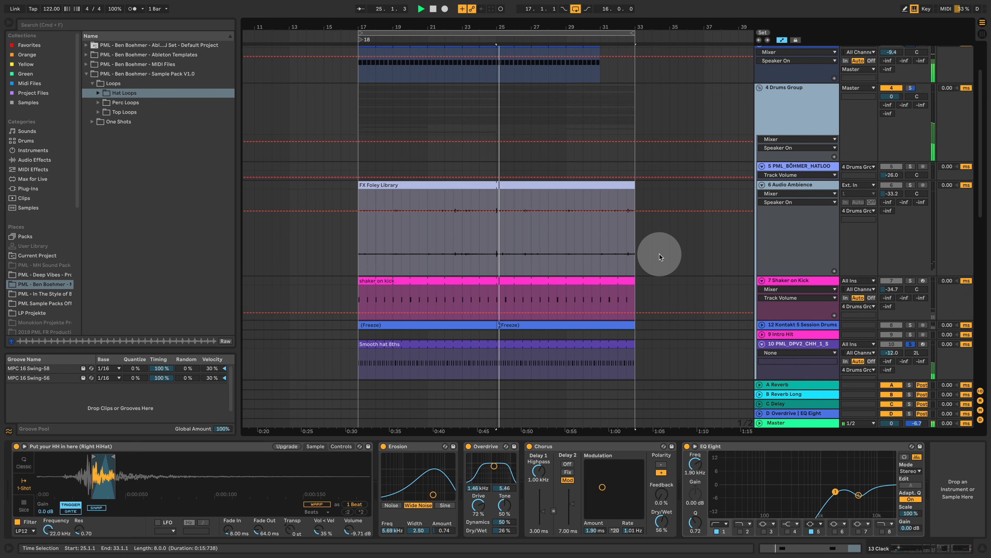
scroll(644, 224, "down", 3)
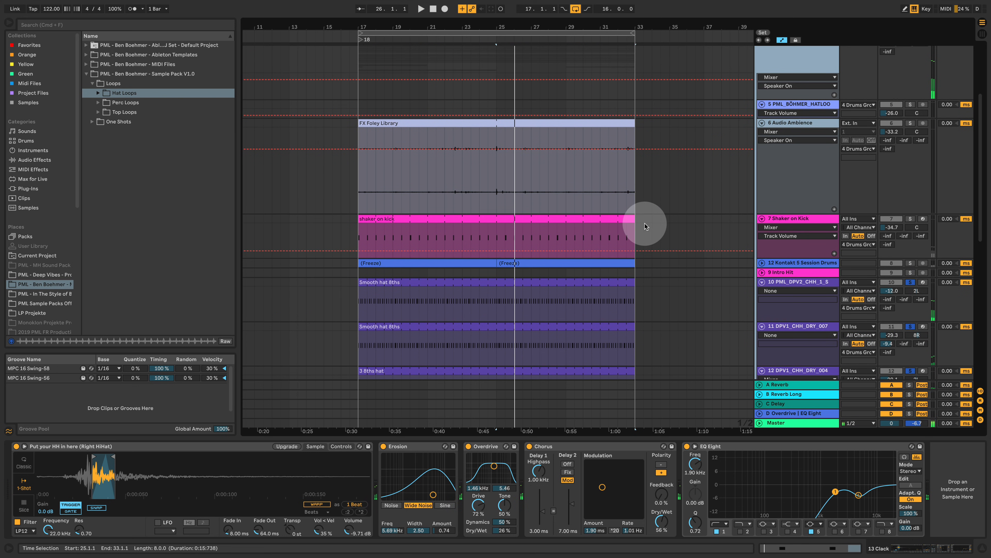
scroll(643, 223, "down", 6)
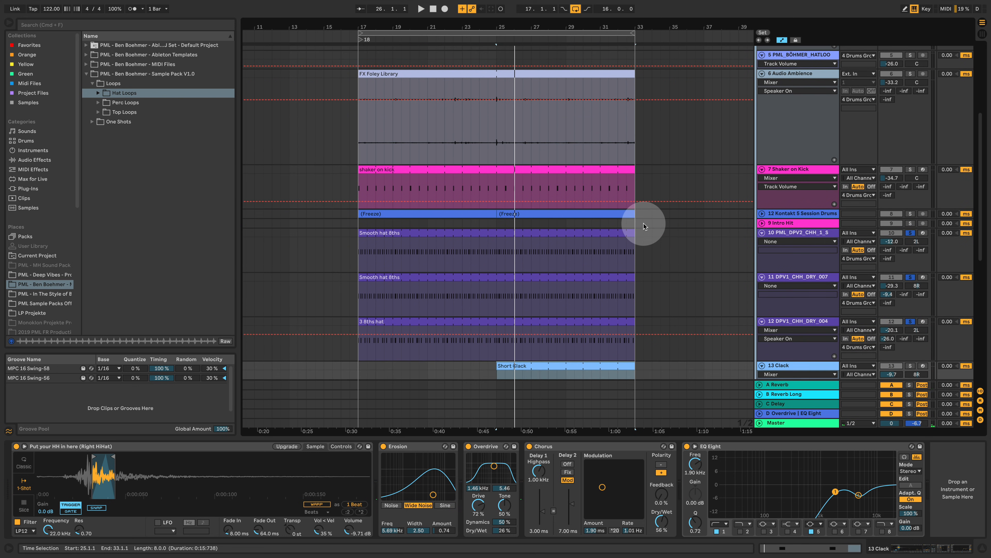
key("space")
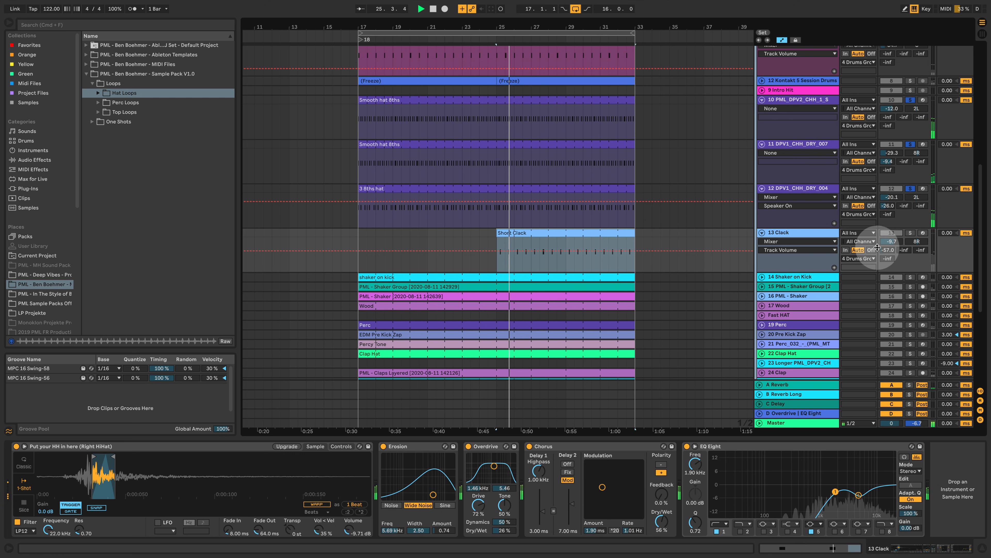
key("space")
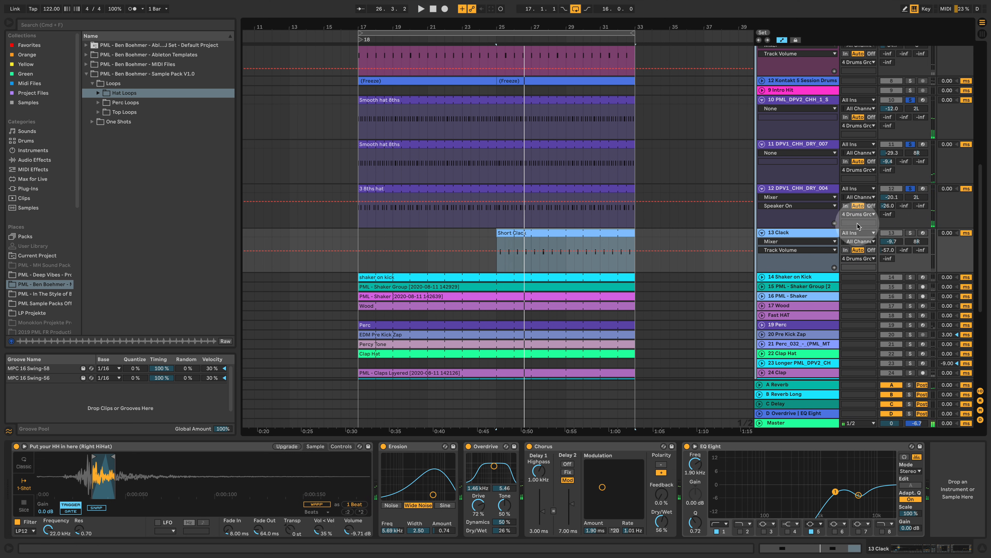
Play the Clack track alone in solo, examine the Short Clack clip's notes and return to the track's devices
left_click(910, 233)
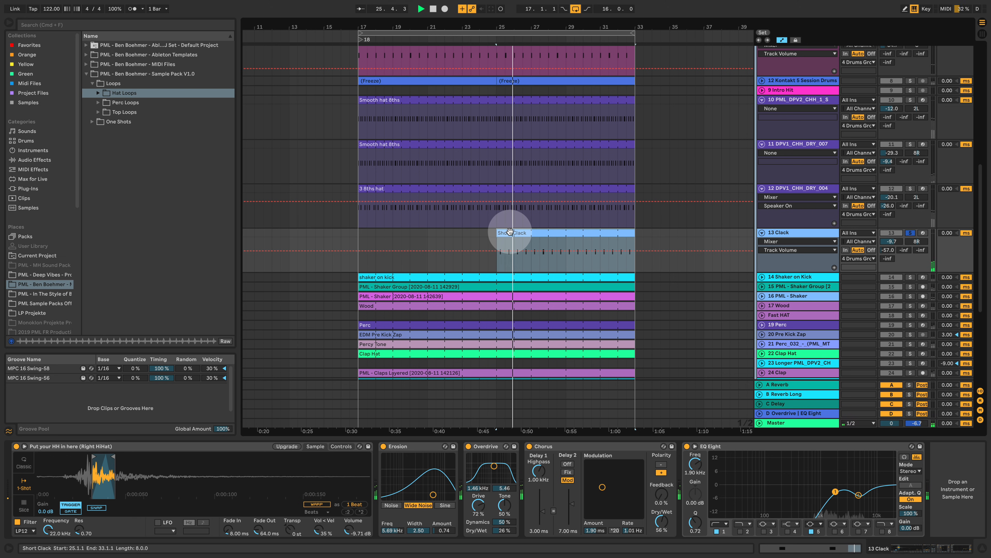
key("space")
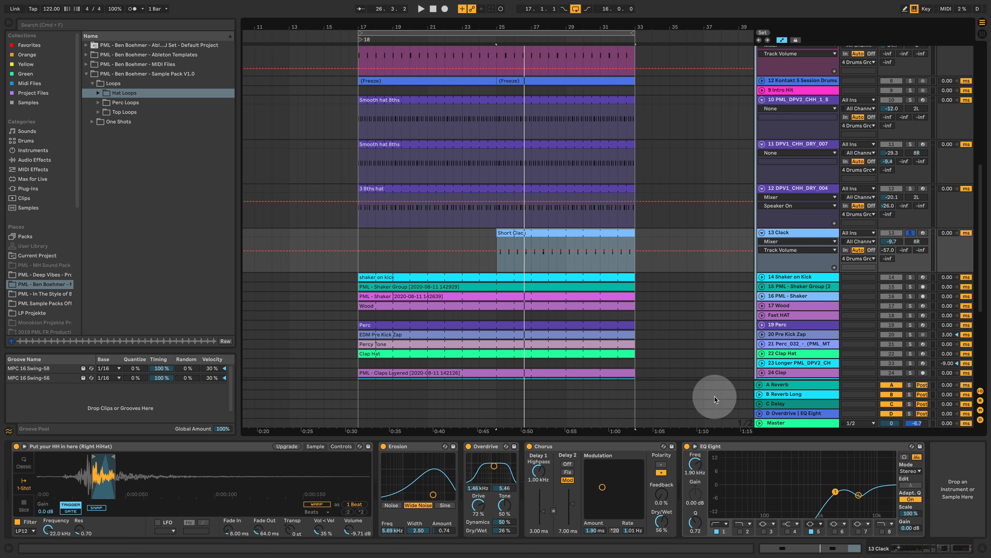
double_click(543, 231)
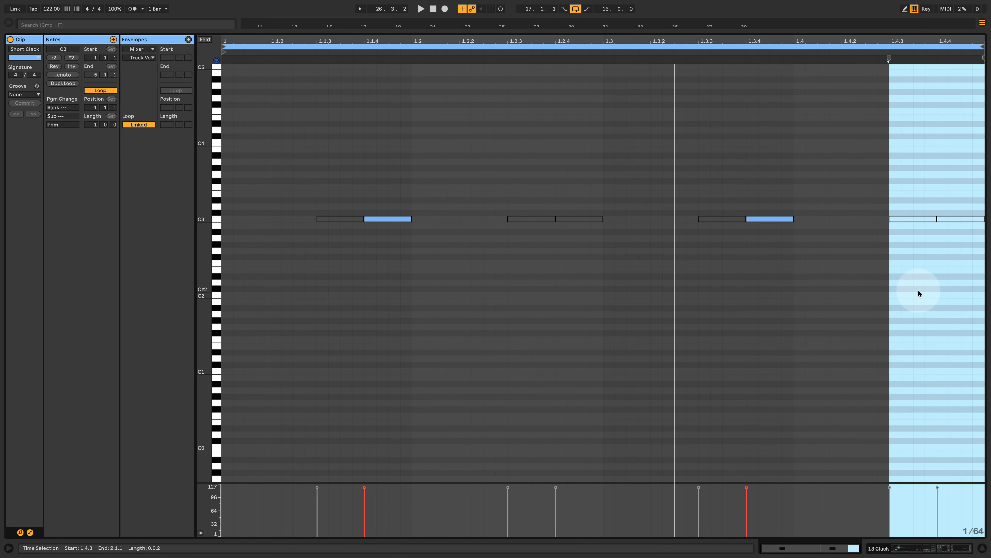
left_click(945, 550)
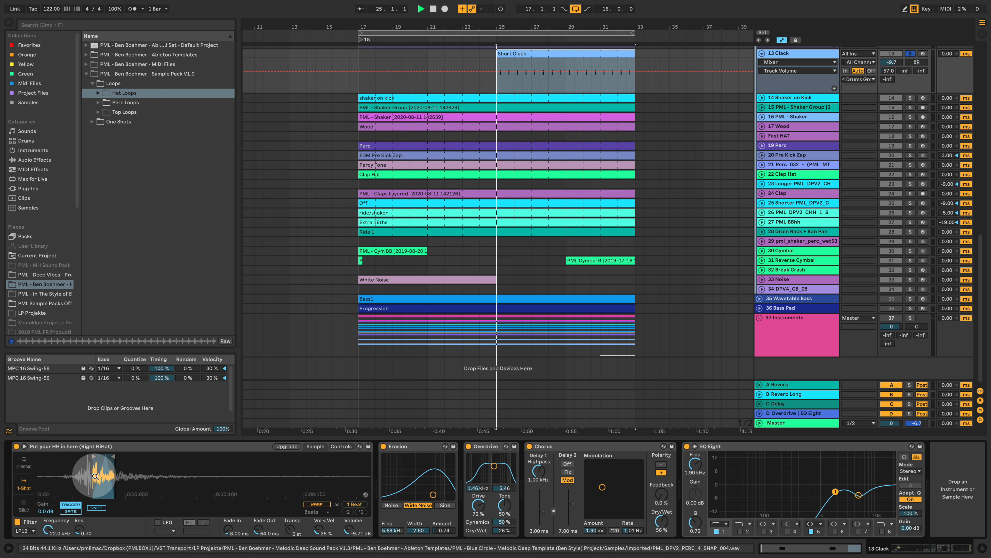
Add DPV1_CHH_DRY_004, DPV1_CHH_DRY_007 and PML_DPV2_CHH_1_S to the solo while the Clack plays
scroll(608, 234, "up", 4)
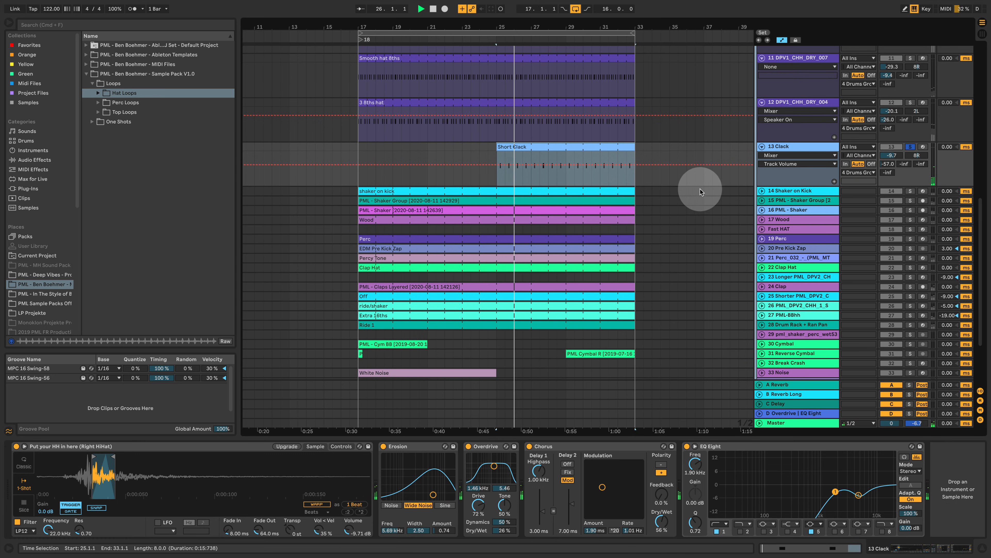
left_click(910, 102)
left_click(910, 58)
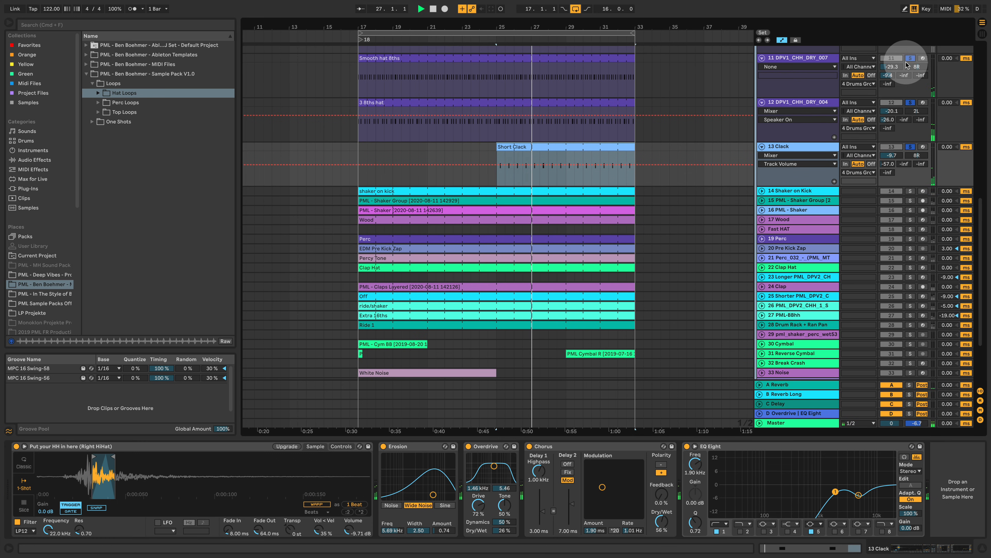
scroll(906, 65, "up", 3)
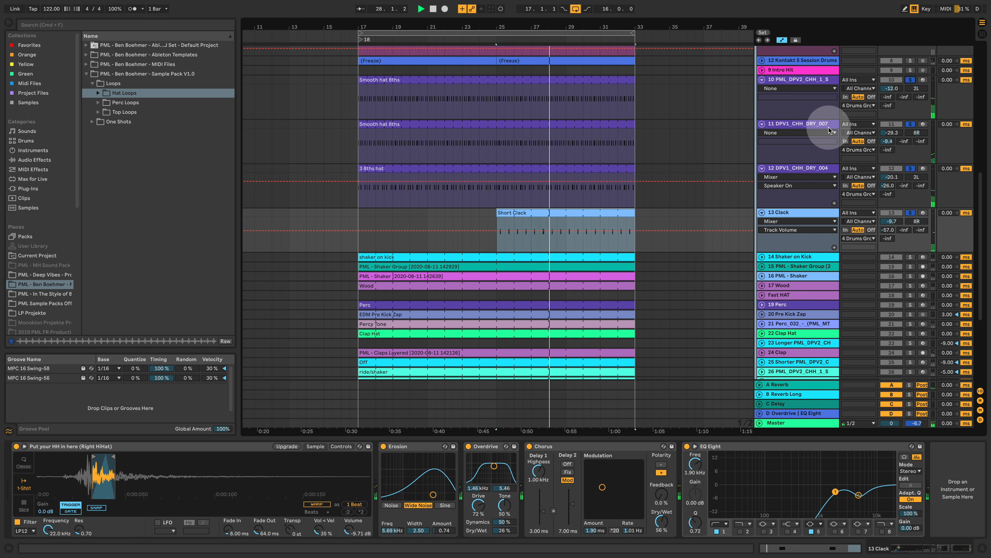
scroll(767, 203, "up", 8)
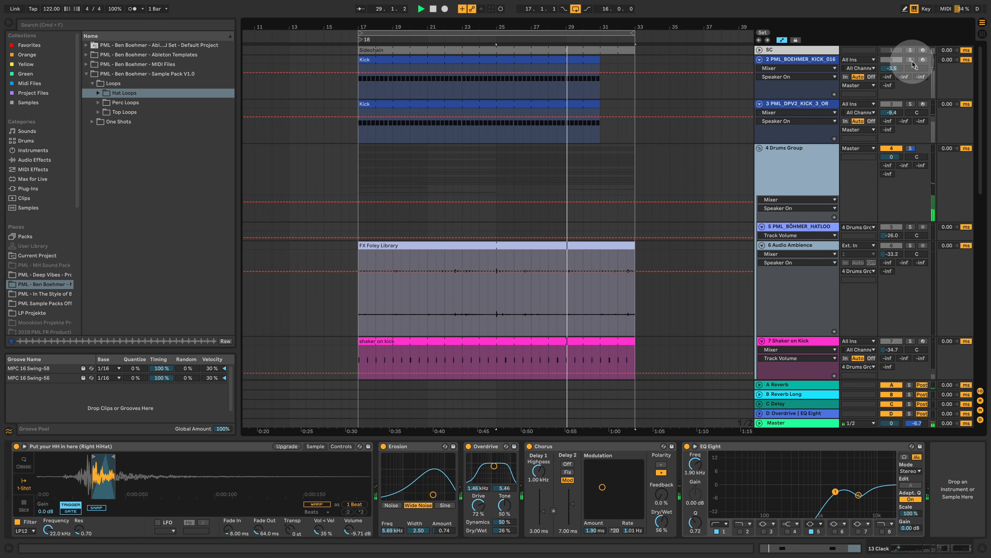
scroll(602, 254, "down", 10)
Reopen the Short Clack clip, examine its note pattern during playback and return to the Clack devices
left_click(578, 231)
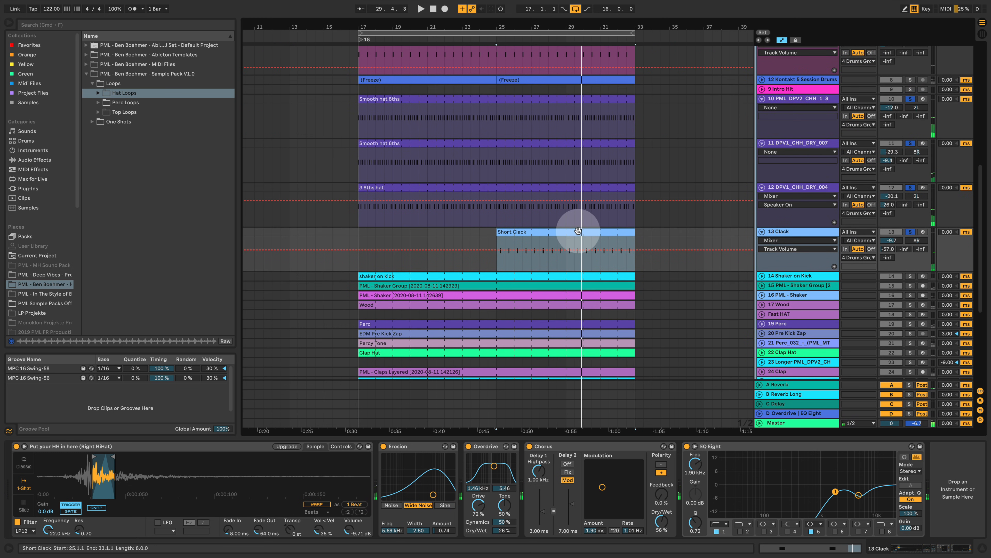
double_click(578, 231)
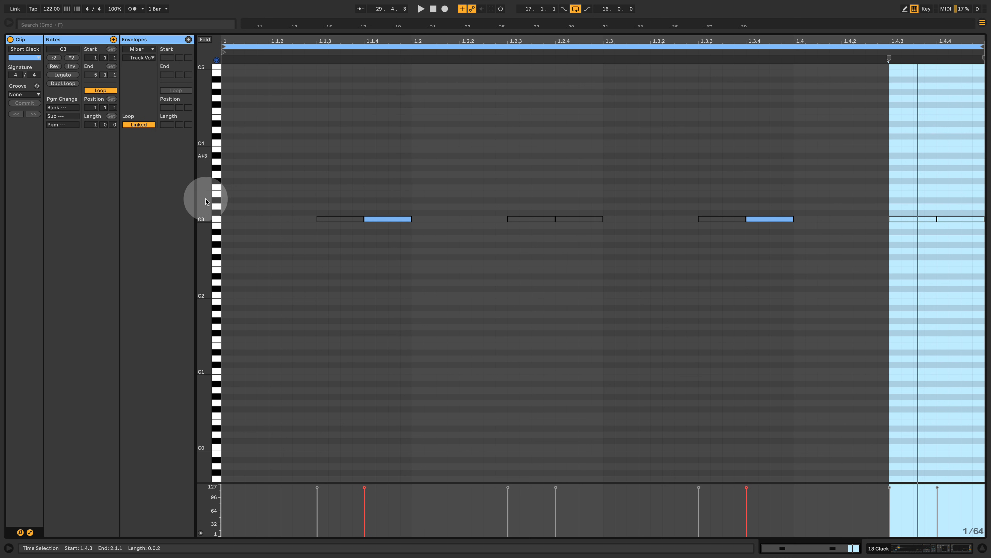
key("space")
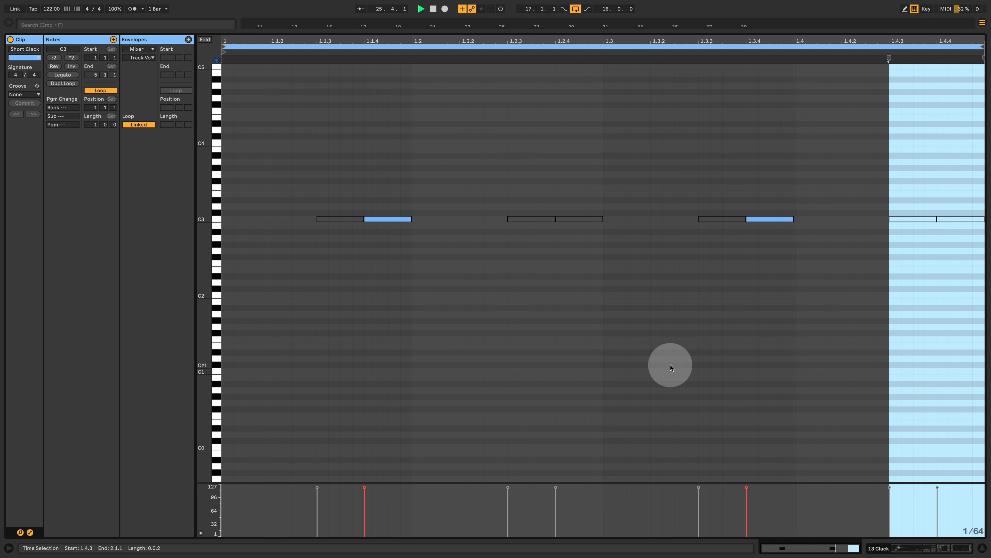
left_click(687, 292)
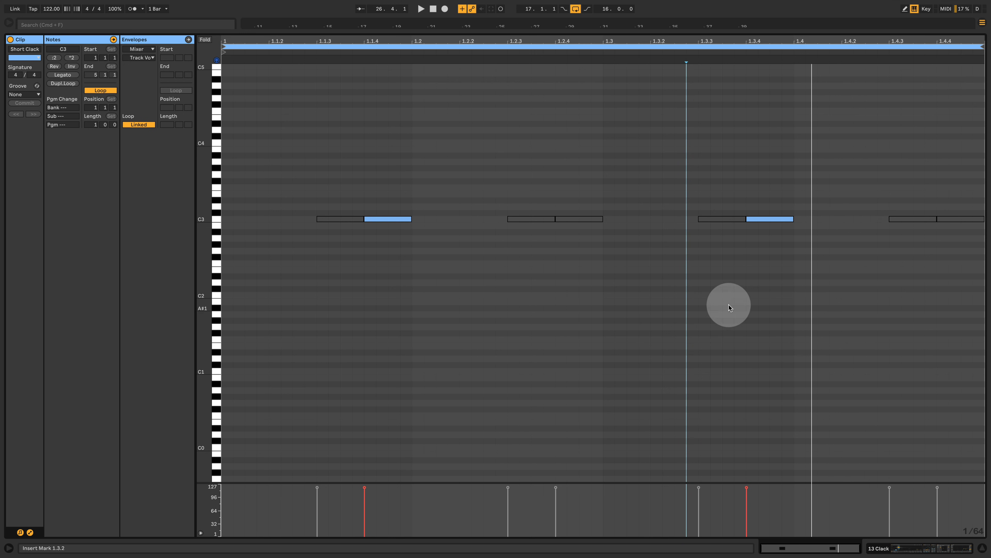
left_click(910, 546)
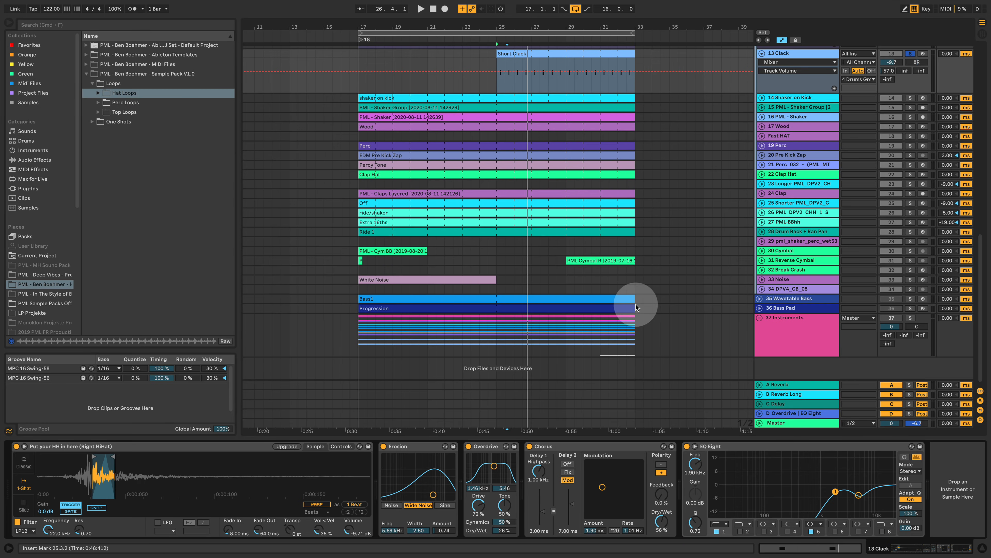
Unfold the track 14 Shaker on Kick, show its devices and audition it, leaving it alone in solo
left_click(762, 97)
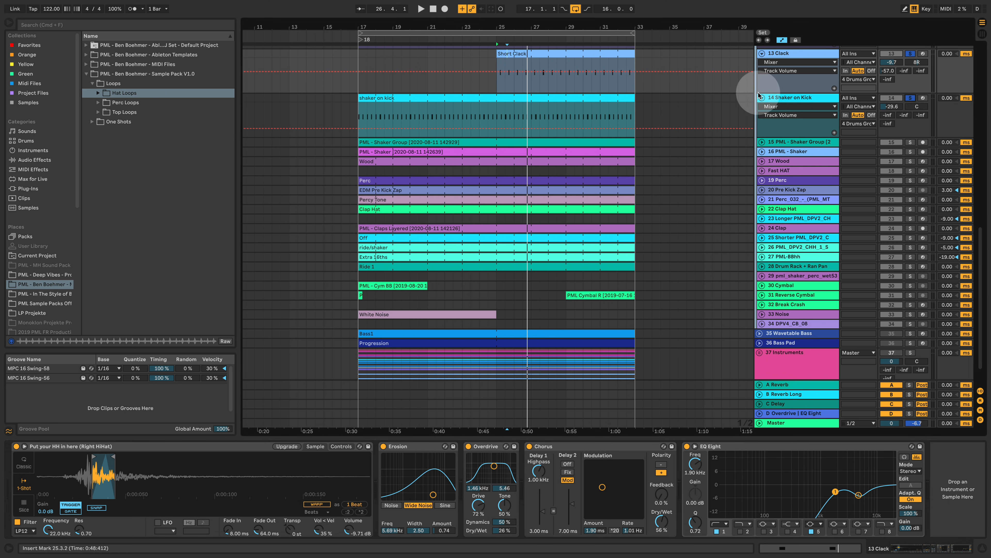
left_click(796, 98)
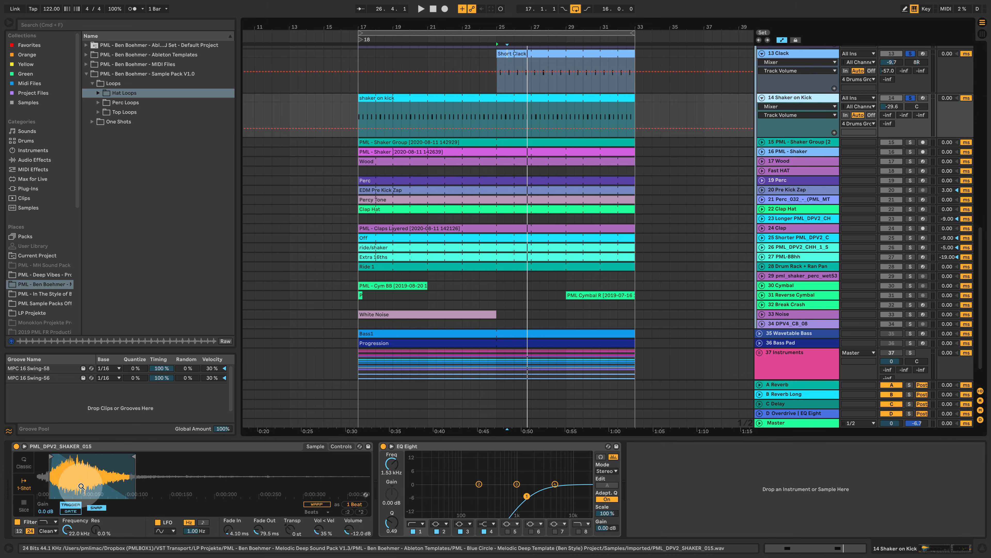
key("space")
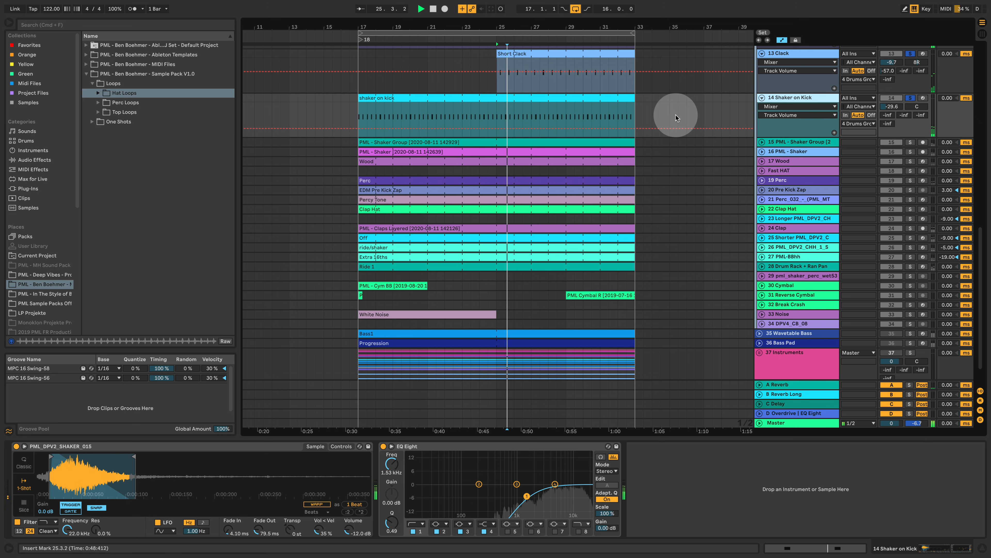
left_click(910, 97)
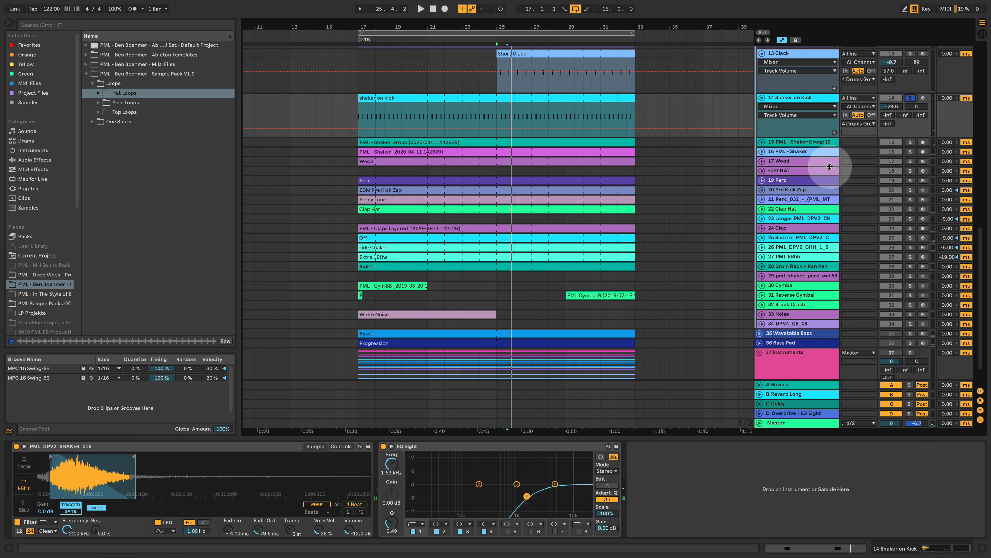
Unfold and solo the PML - Shaker Group track, examine its clip's waveform and play it with its device chain shown
left_click(806, 140)
left_click(761, 142)
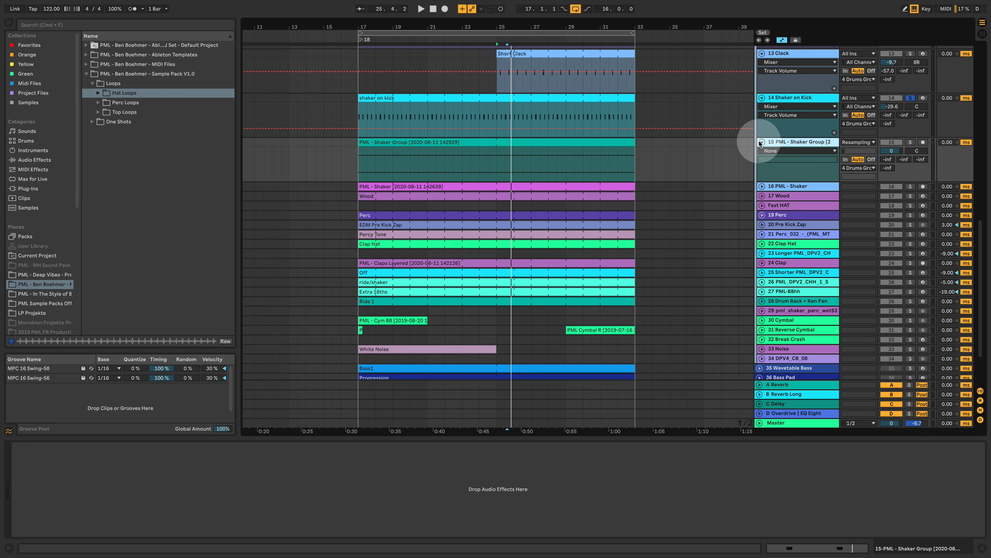
left_click(910, 143)
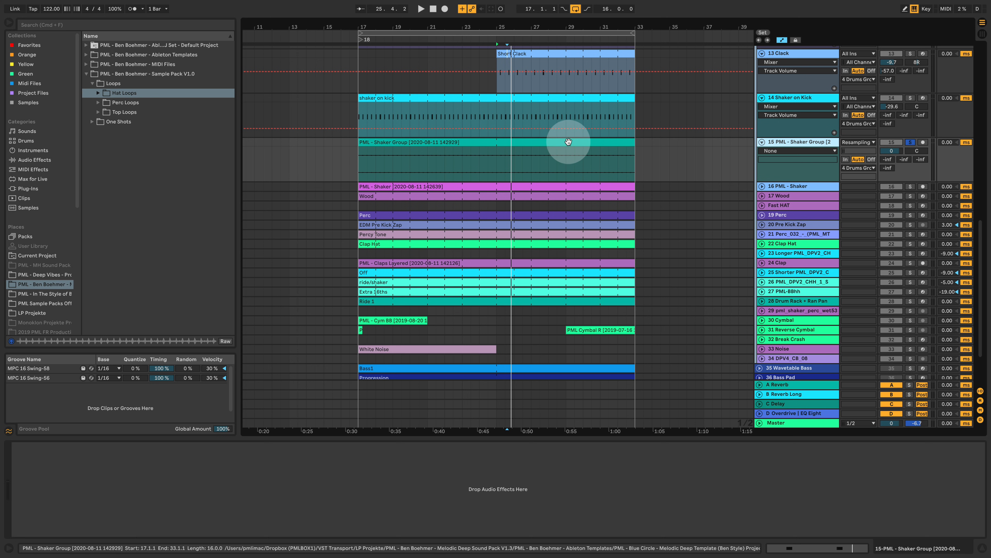
double_click(486, 139)
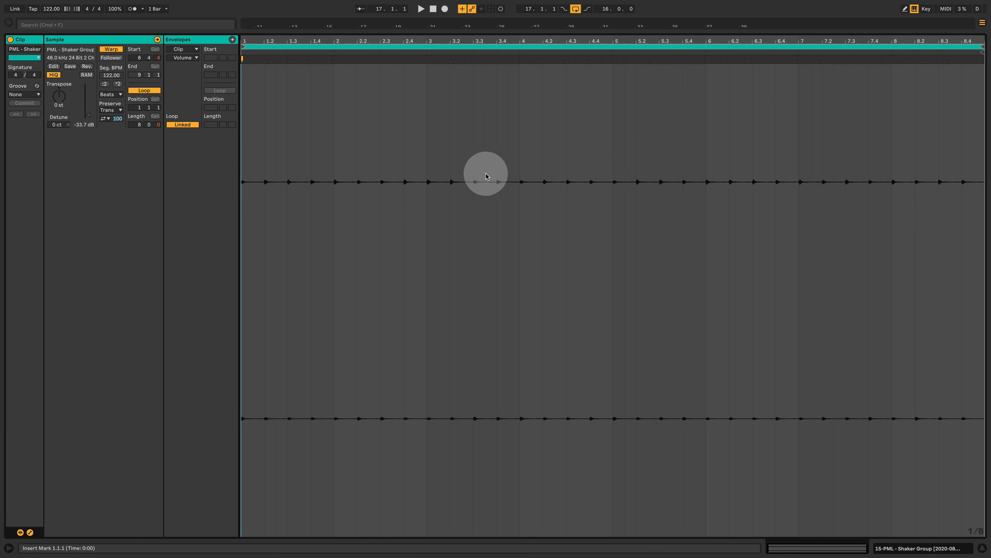
left_click(953, 548)
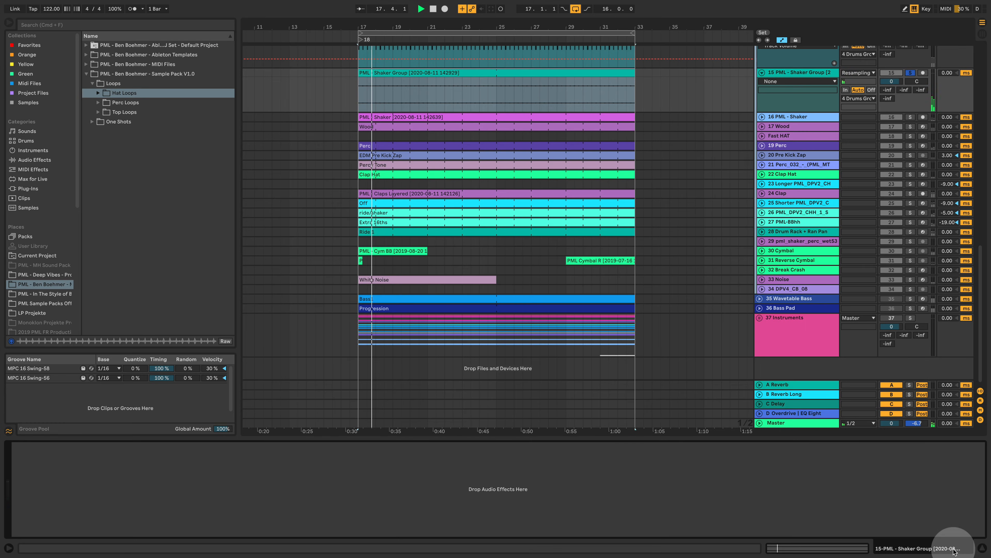
Unfold the track 16 PML - Shaker and audition it alone in solo
scroll(634, 229, "up", 2)
scroll(633, 230, "up", 2)
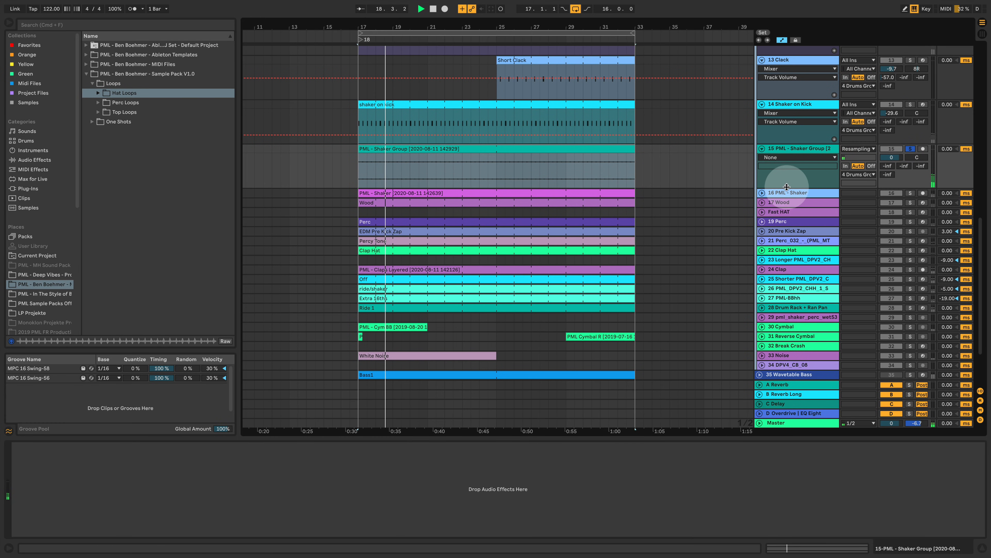
left_click(764, 193)
left_click(810, 208)
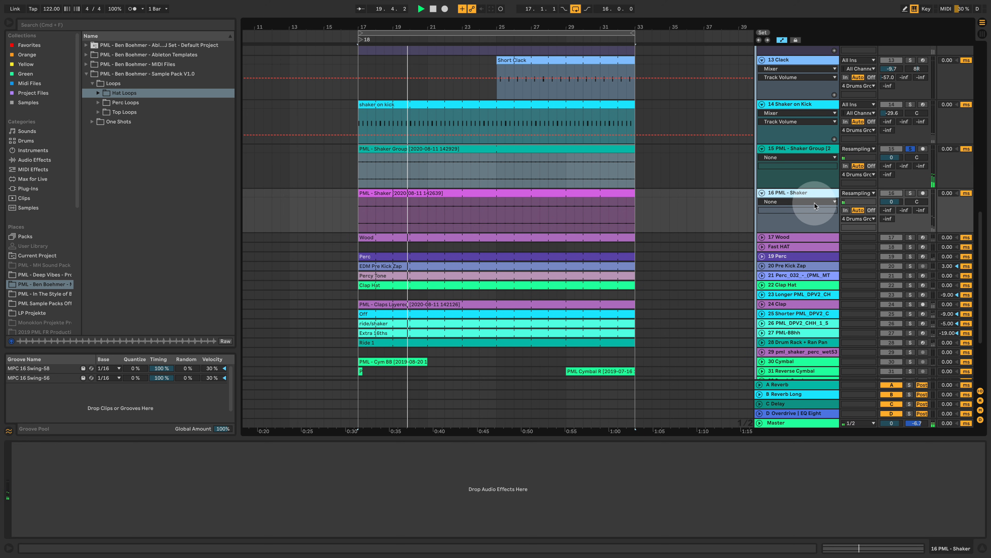
left_click(911, 193)
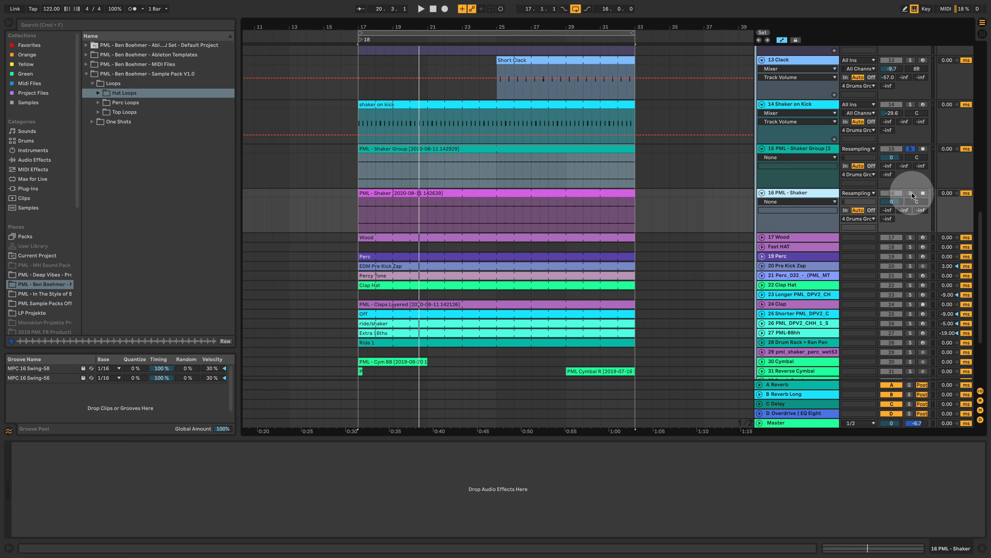
left_click(799, 193)
key("space")
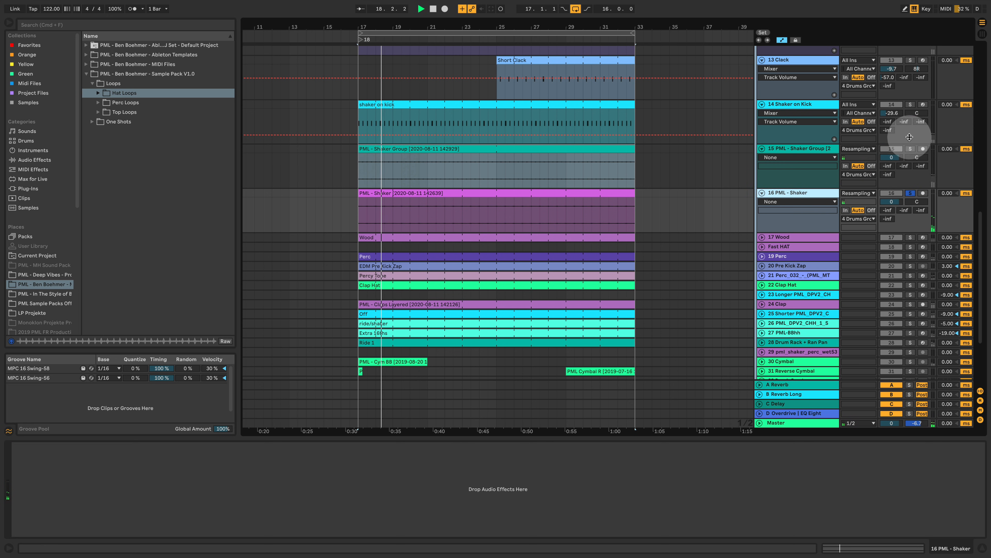
Unfold the track 17 Wood, solo it and play it with its devices shown
left_click(762, 237)
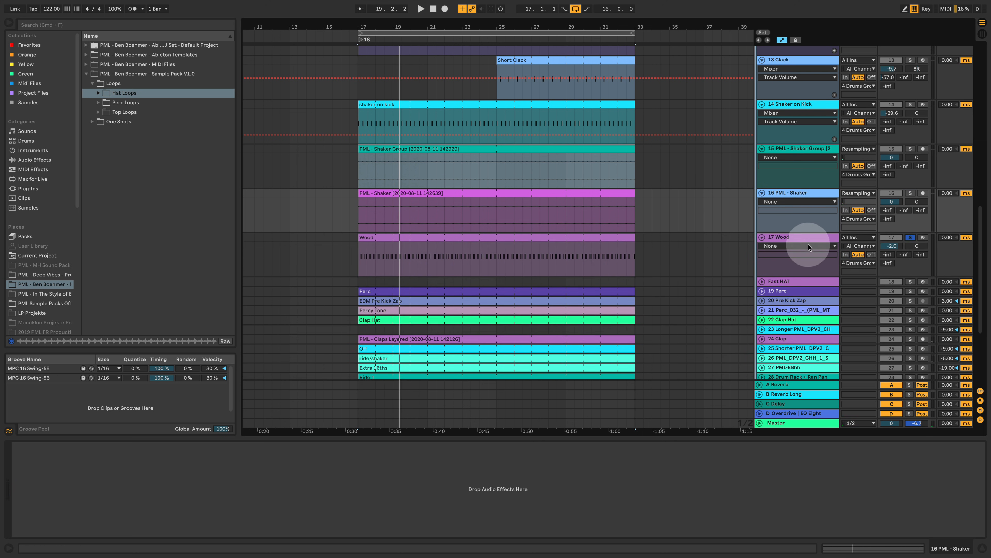
left_click(805, 239)
key("space")
key("space")
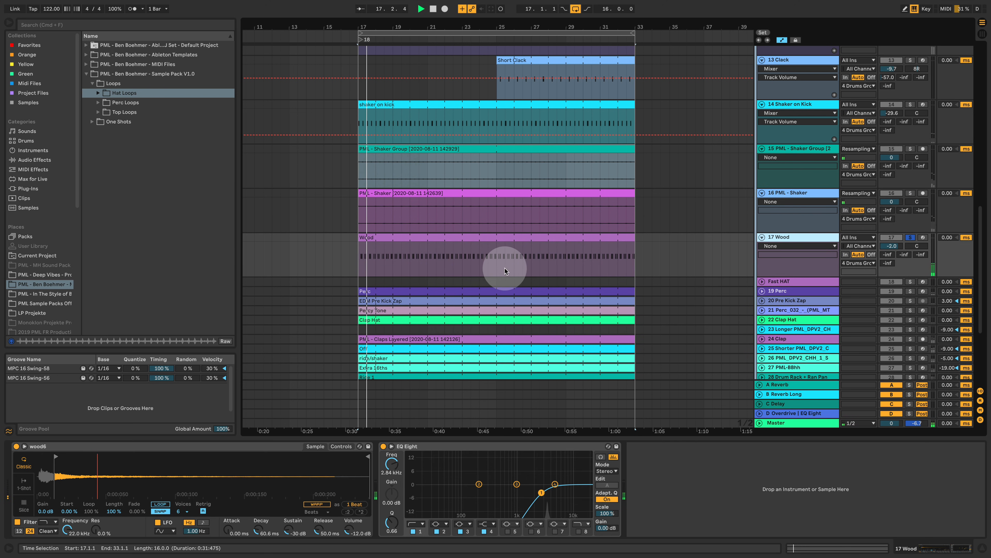
Open the Wood clip, enlarge its C3 notes, examine the pattern during playback and return to the Wood devices
double_click(449, 235)
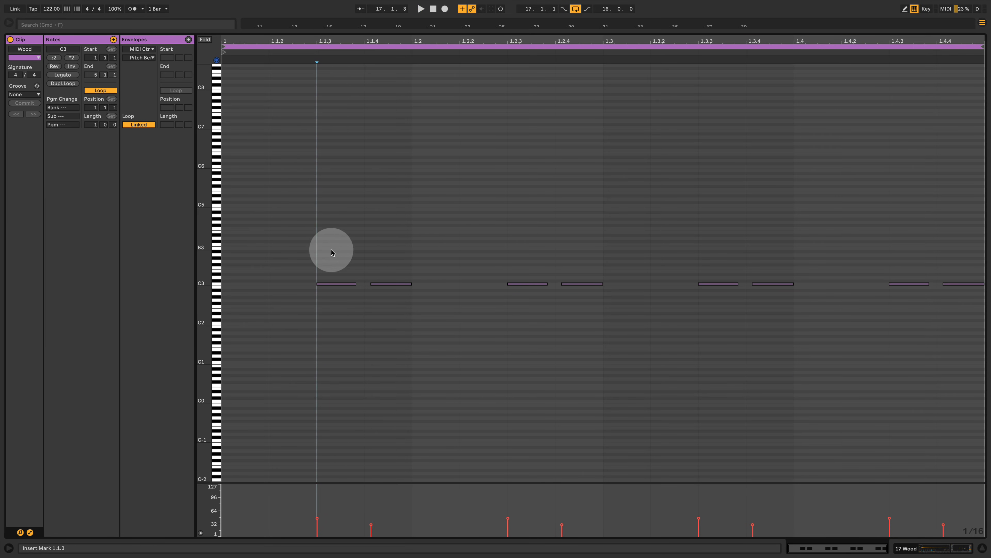
left_click_drag(208, 292, 303, 242)
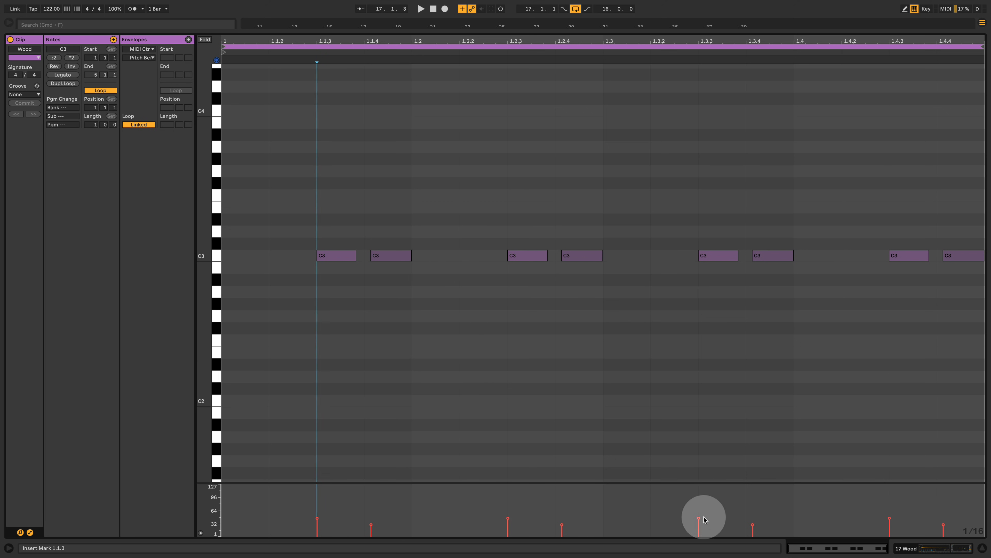
key("space")
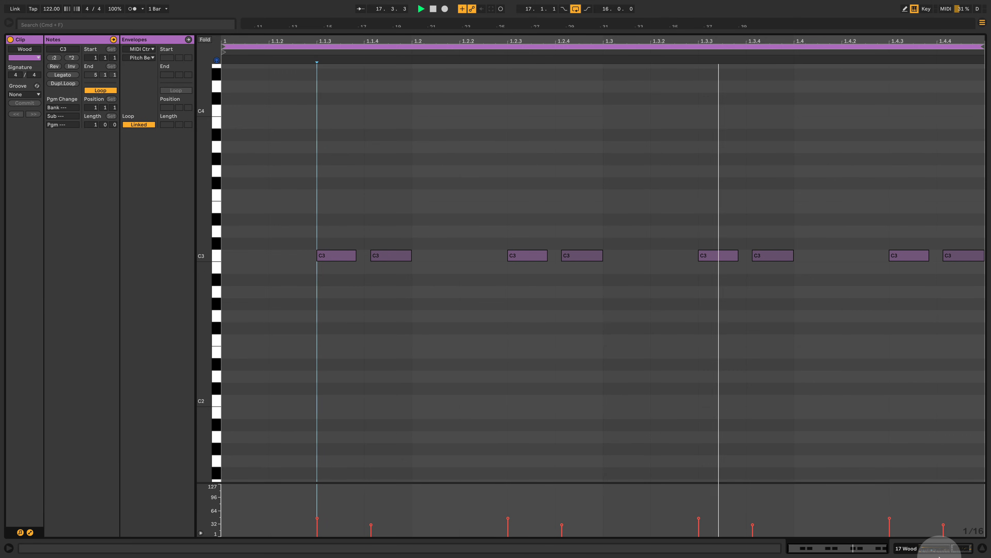
left_click(942, 549)
Add PML - Shaker, the track 14 Shaker on Kick and PML - Shaker Group to the Wood solo and play them together
scroll(811, 120, "up", 3)
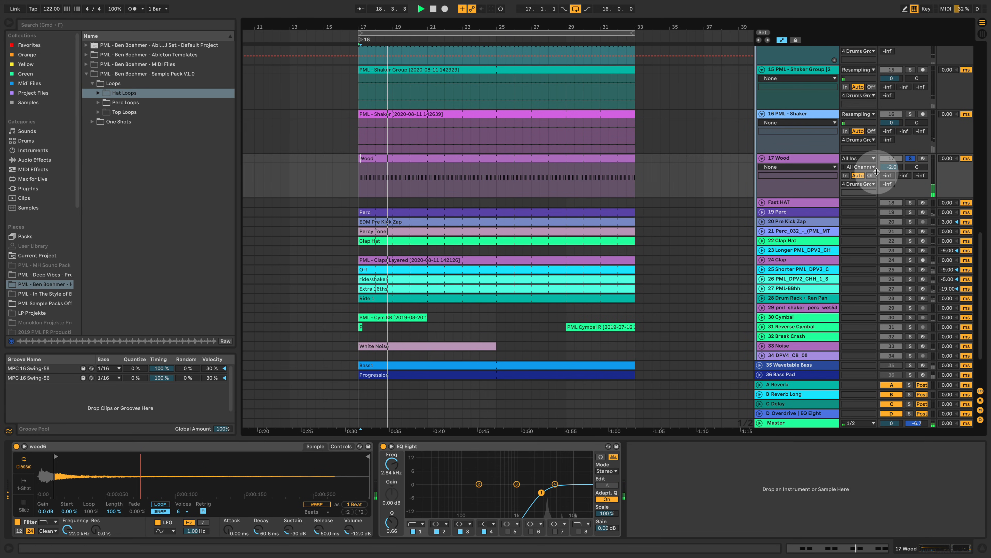
left_click(910, 113)
scroll(898, 148, "up", 4)
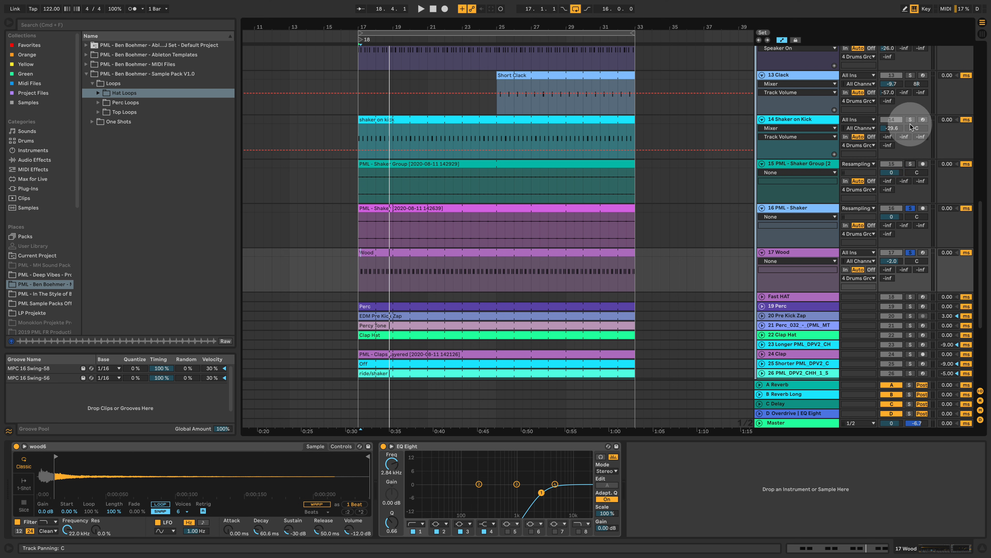
left_click(910, 164)
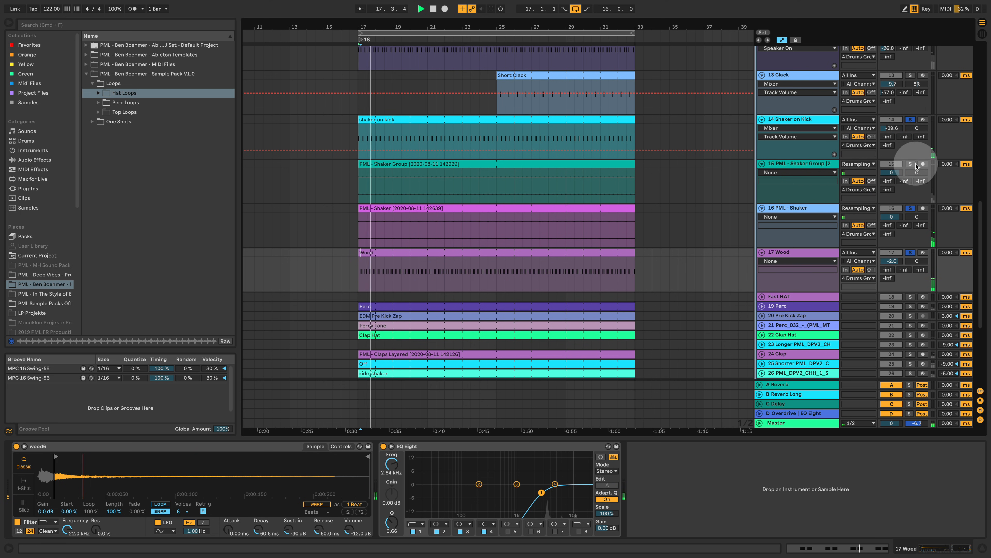
scroll(770, 197, "up", 4)
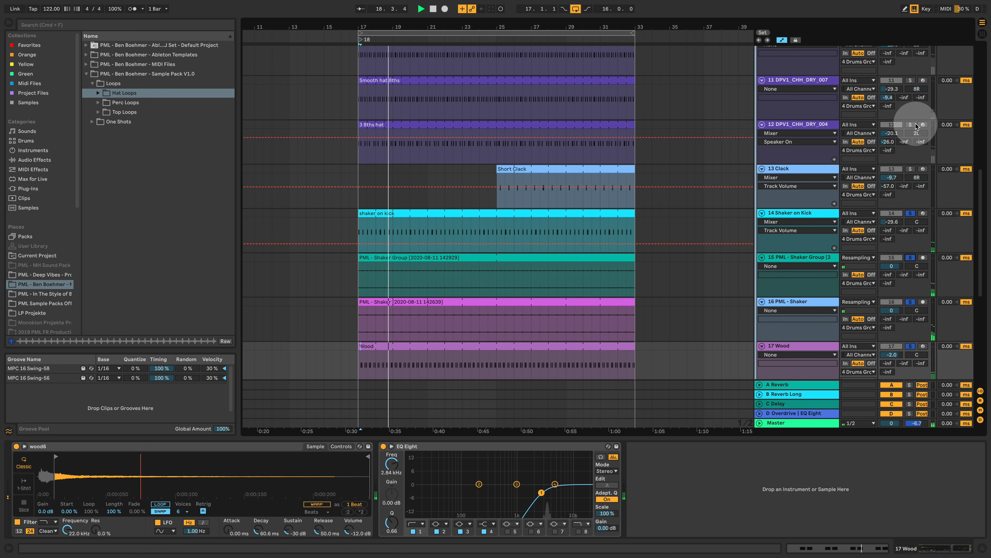
Add the three hat tracks, the track 7 Shaker on Kick and the Clack to the solo during playback
left_click(911, 81)
scroll(910, 96, "up", 3)
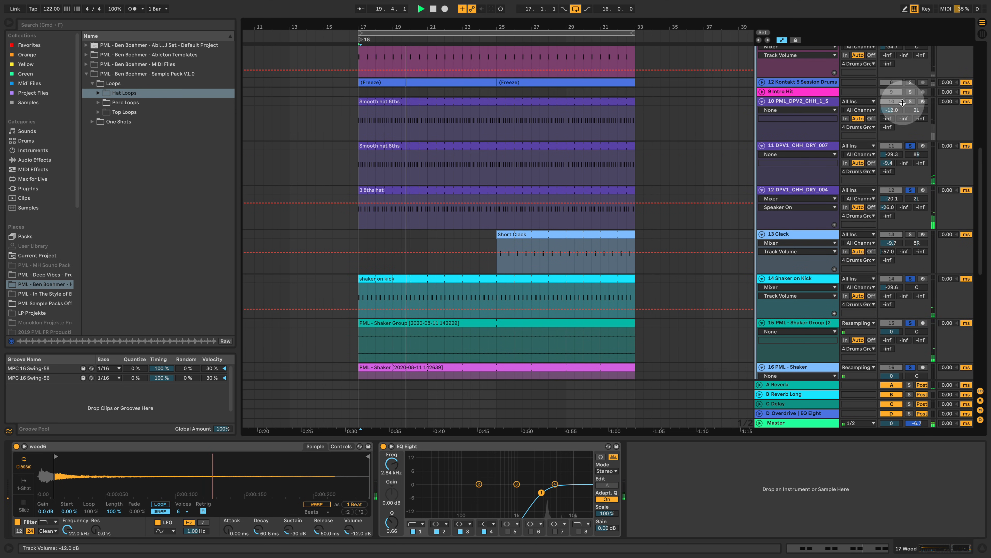
left_click(911, 102)
scroll(835, 150, "up", 3)
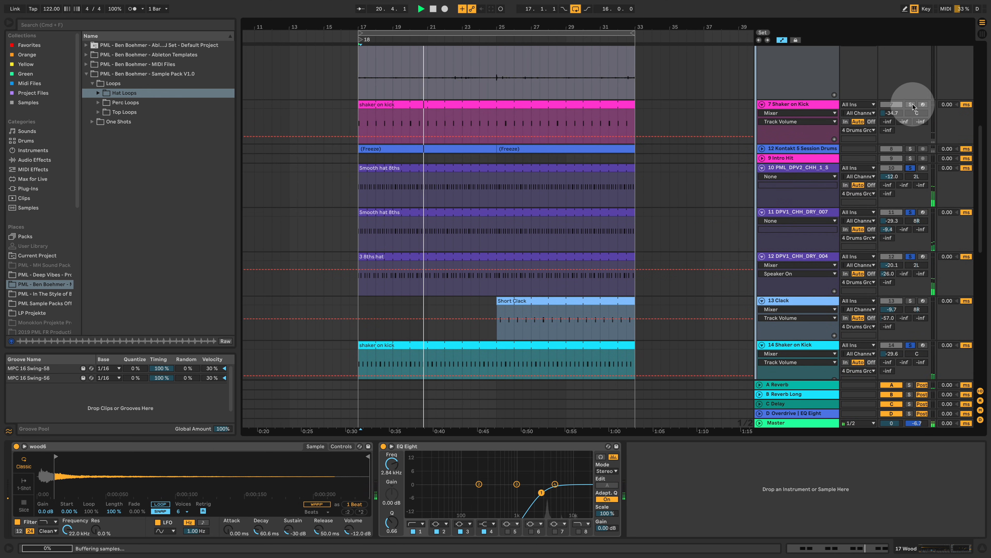
scroll(811, 199, "up", 5)
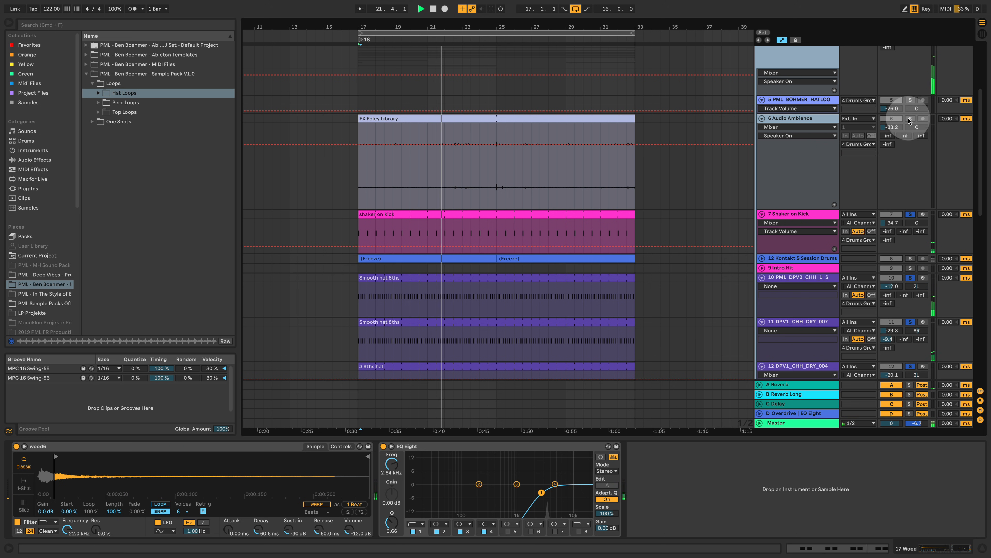
scroll(764, 222, "down", 12)
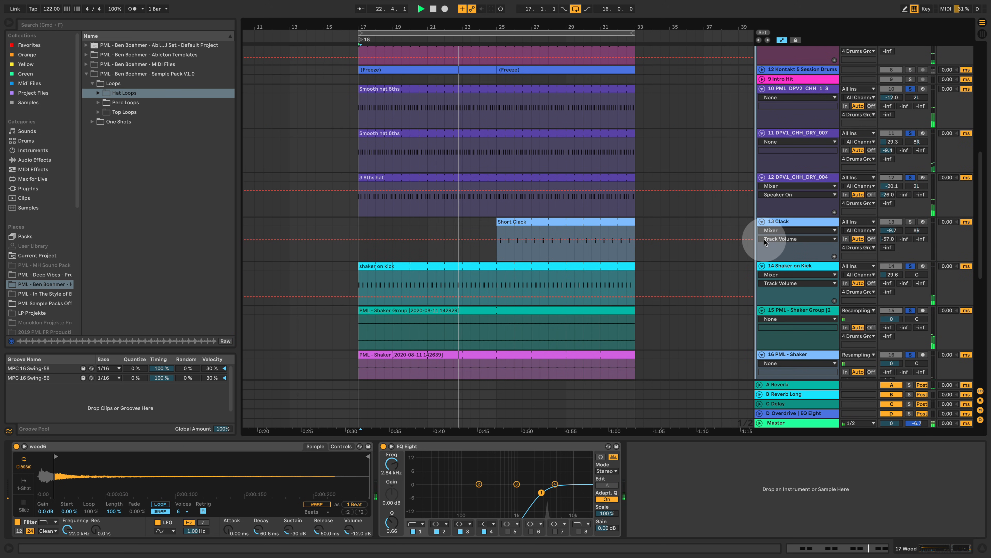
scroll(756, 234, "down", 4)
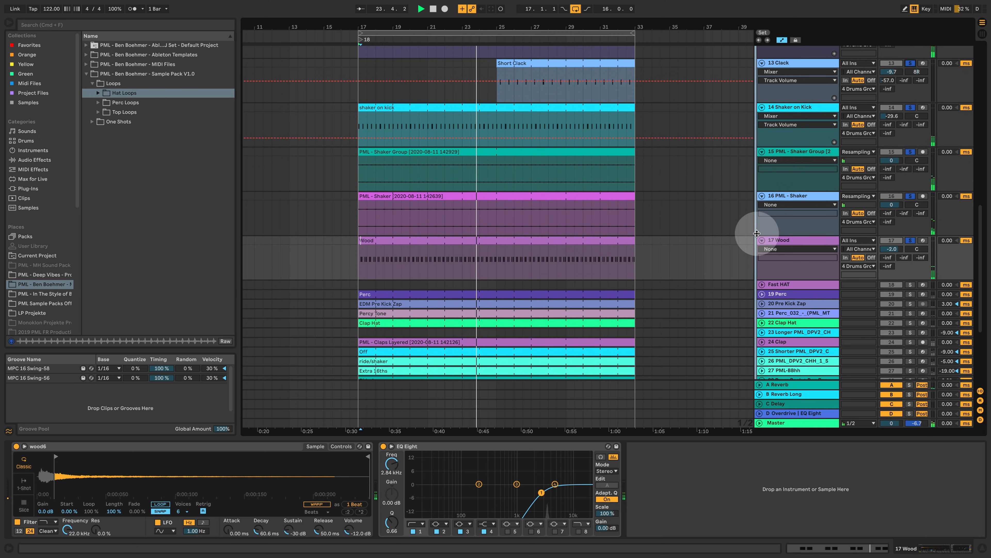
Unfold the track 19 Perc, look at its clip's notes and show its device chain
left_click(762, 293)
scroll(796, 287, "down", 2)
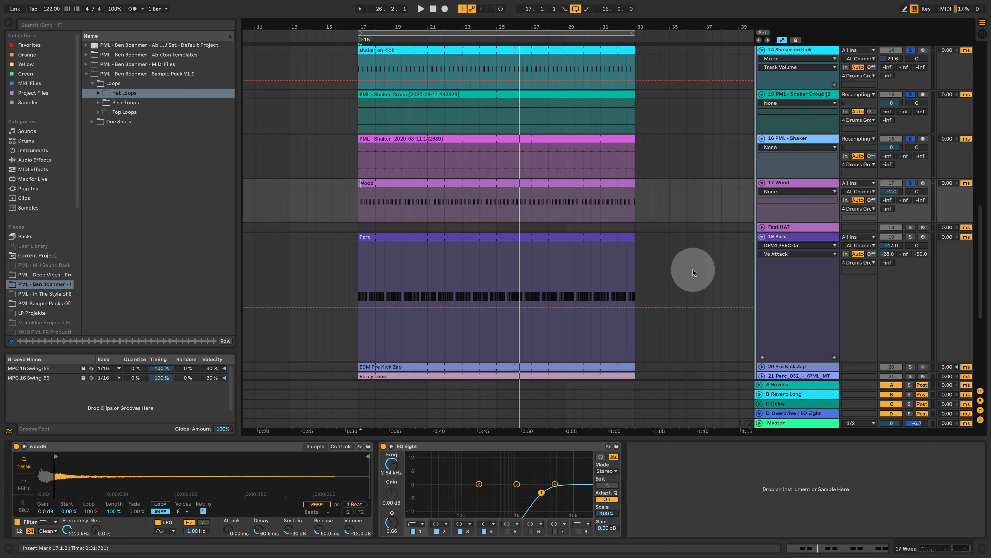
scroll(710, 260, "down", 1)
scroll(710, 254, "down", 1)
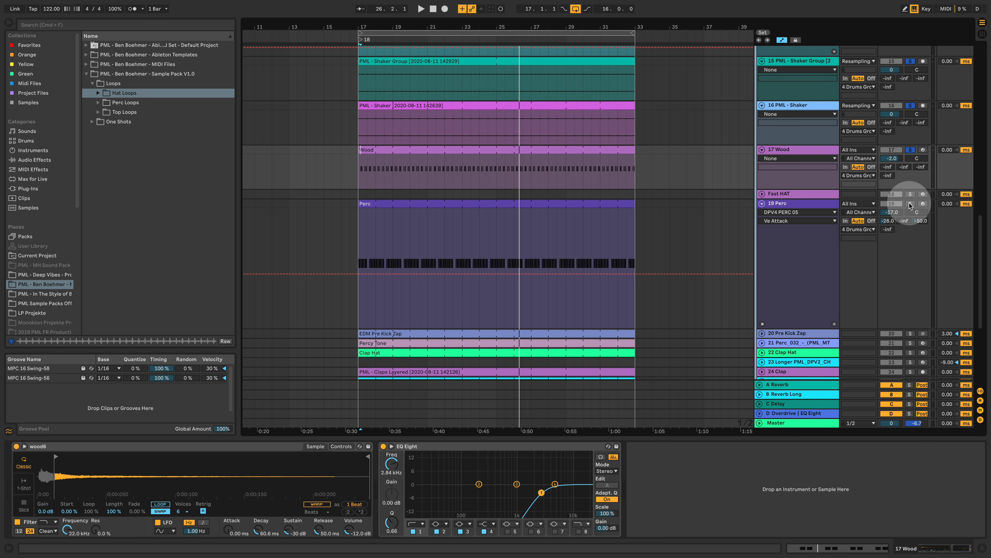
double_click(607, 204)
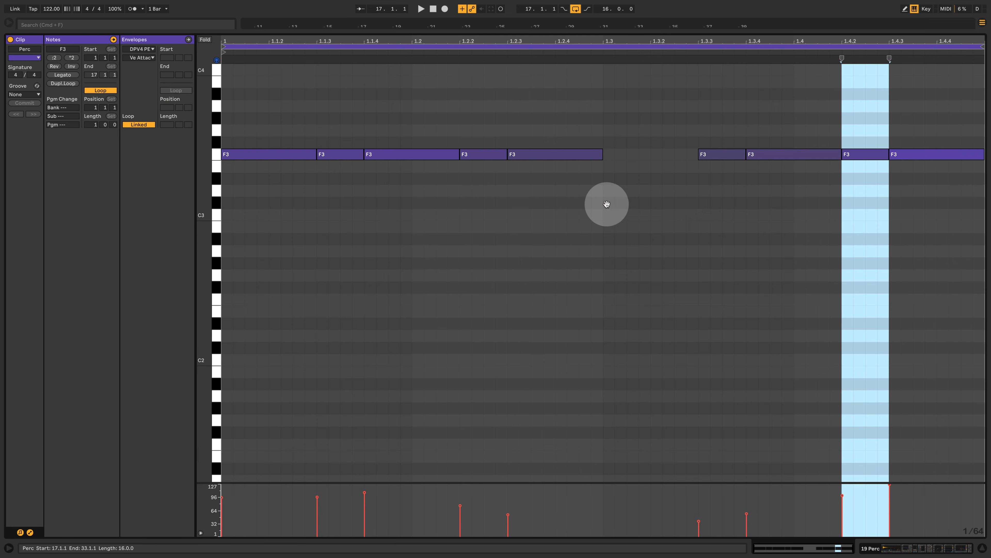
left_click(889, 547)
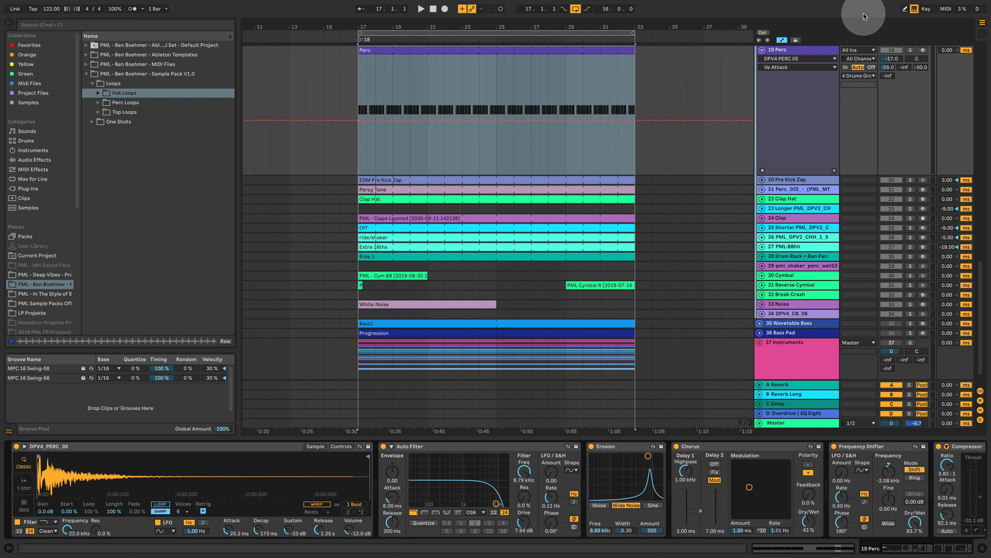
Solo the Perc track, play it while examining its note pattern and return to its devices
left_click(910, 50)
key("space")
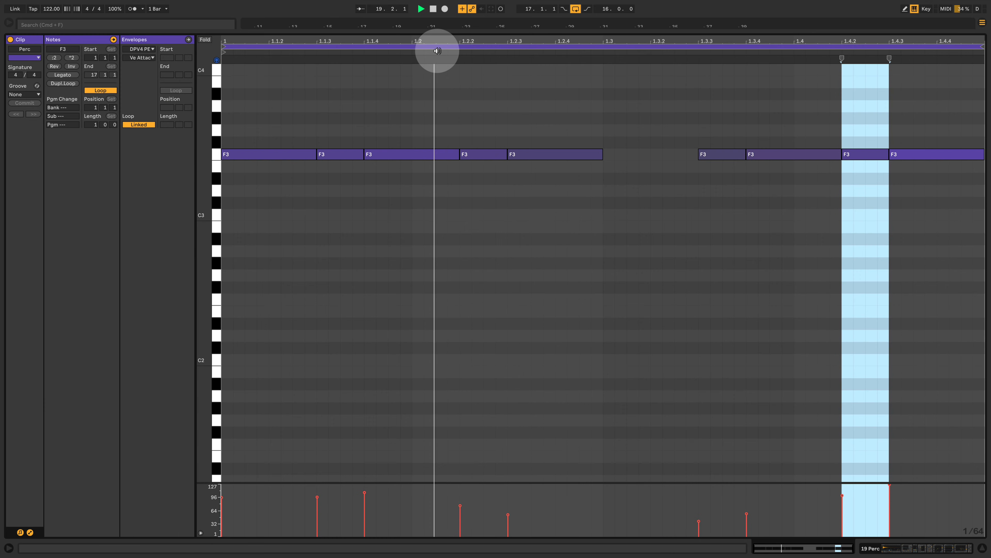
double_click(442, 47)
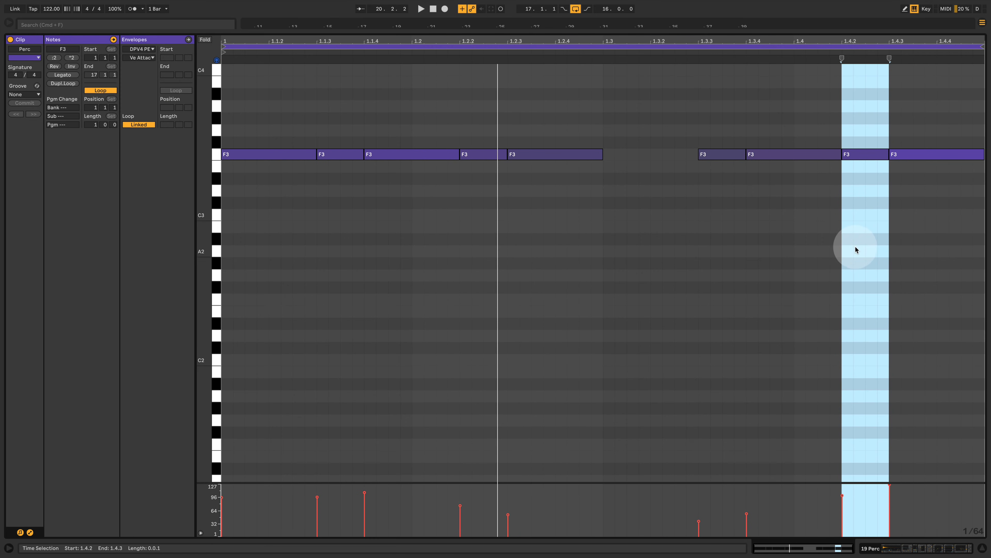
left_click(910, 547)
Add PML_BOEHMER_KICK_016 to the Perc solo, play both and review the Perc clip's notes against the kick
scroll(765, 386, "up", 11)
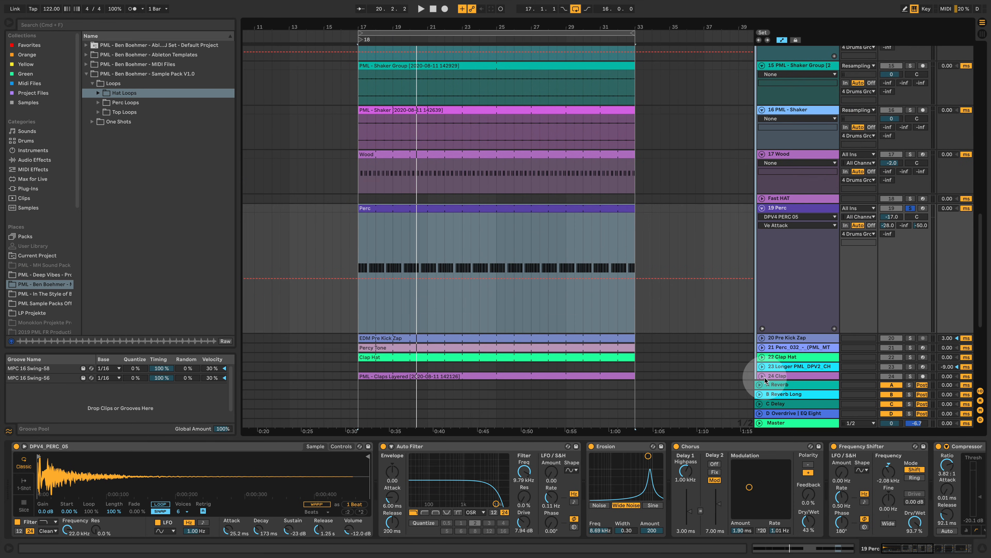
scroll(772, 361, "up", 7)
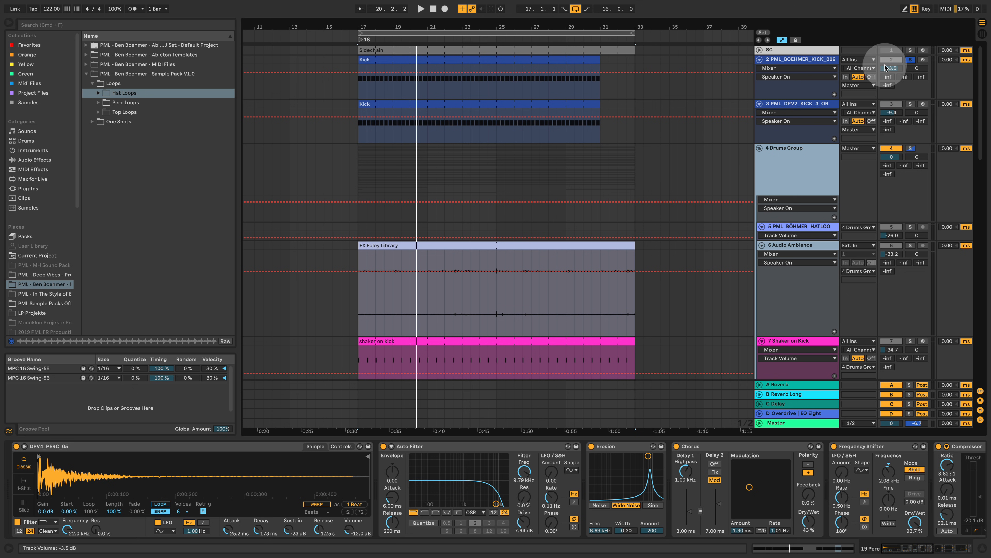
key("space")
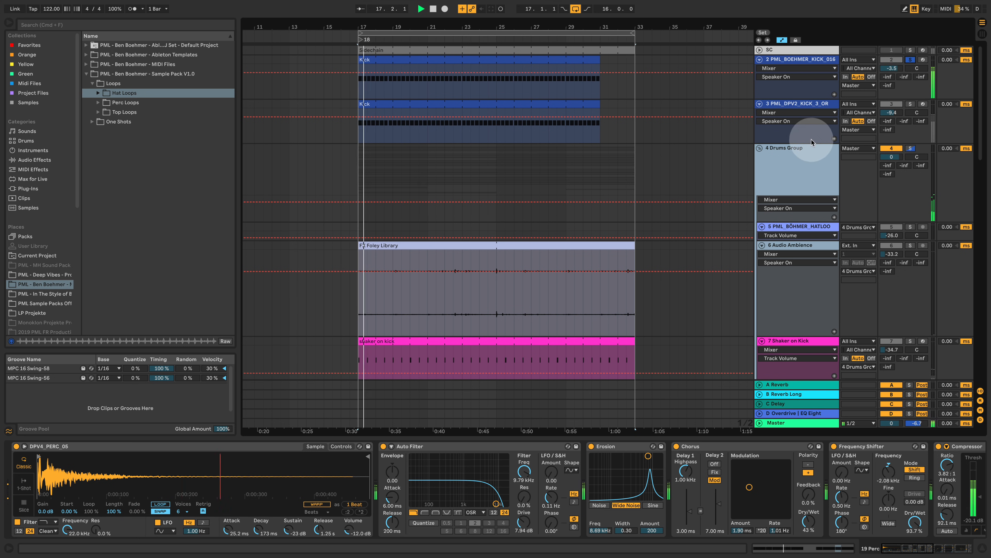
scroll(641, 292, "down", 6)
scroll(536, 262, "down", 8)
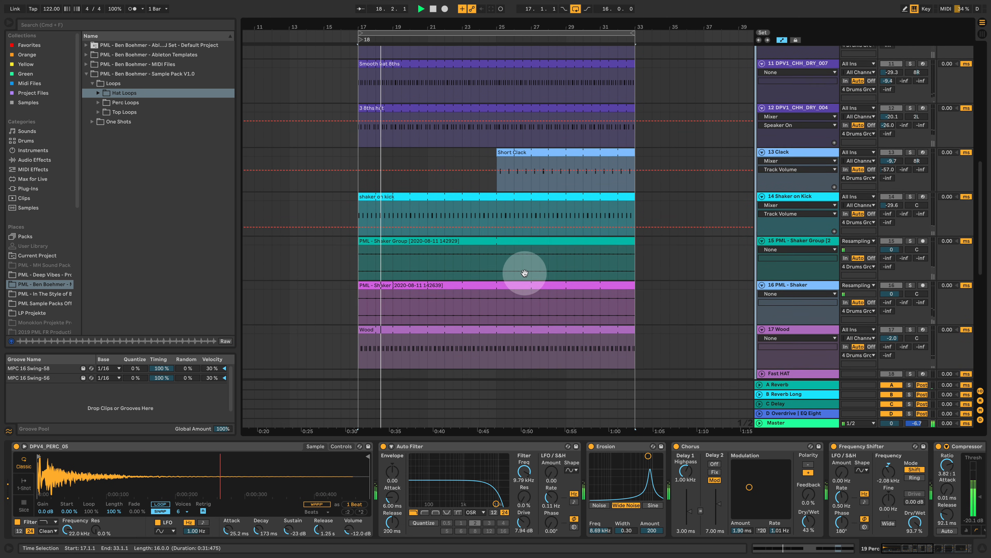
double_click(520, 251)
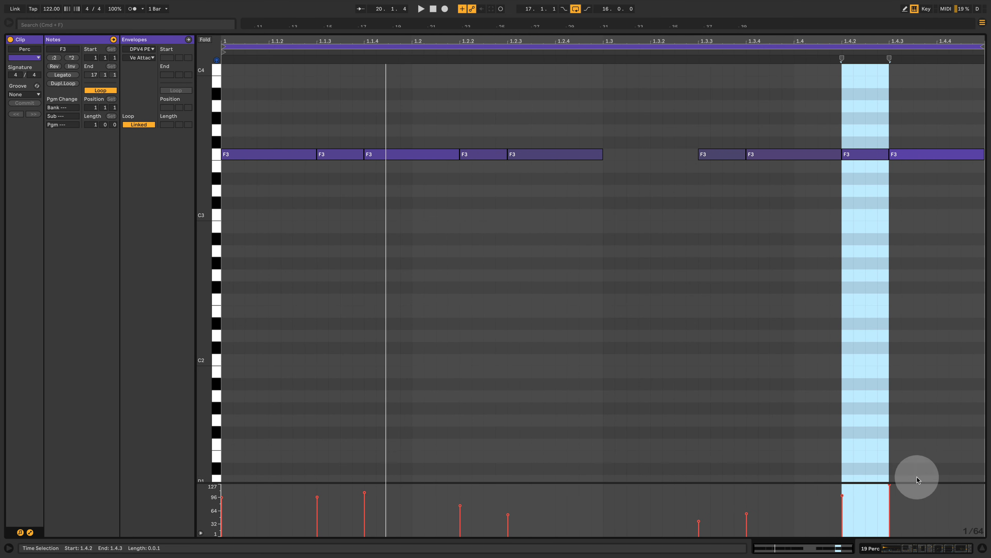
left_click(936, 551)
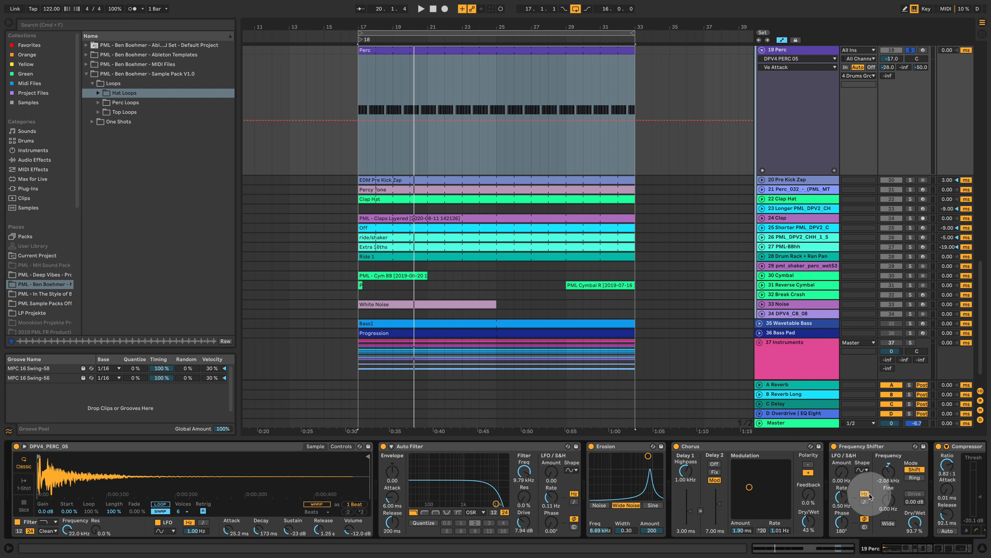
Examine the Perc device chain from the DPV4_PERC_05 sampler through Auto Filter, Erosion, Chorus, Frequency Shifter, Compressors and EQ Eight to Utility
left_click(931, 554)
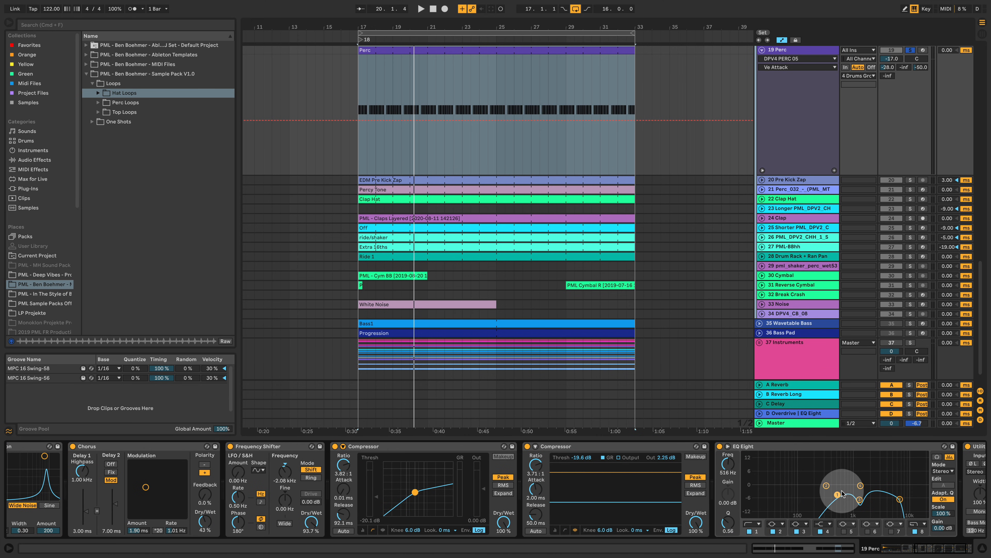
left_click(933, 551)
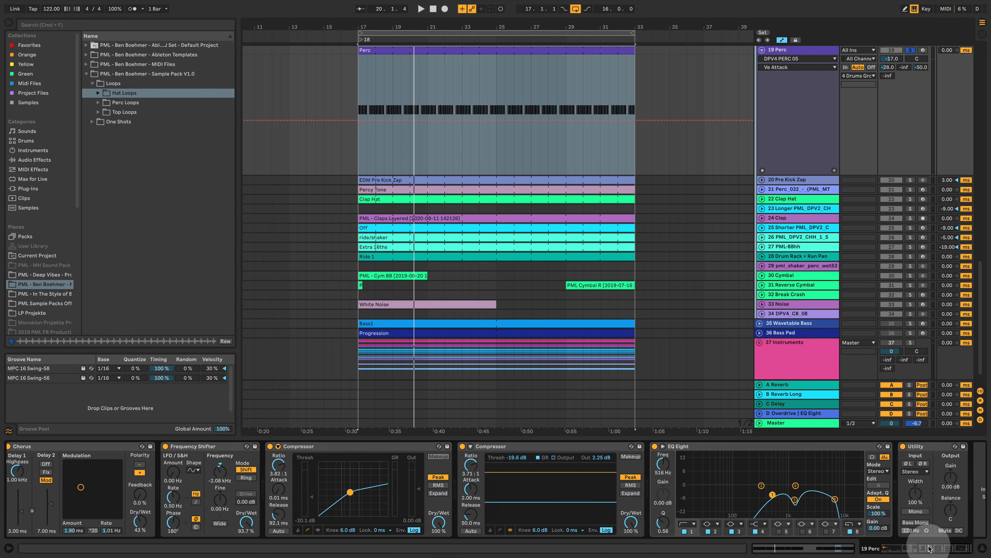
left_click_drag(931, 550, 890, 551)
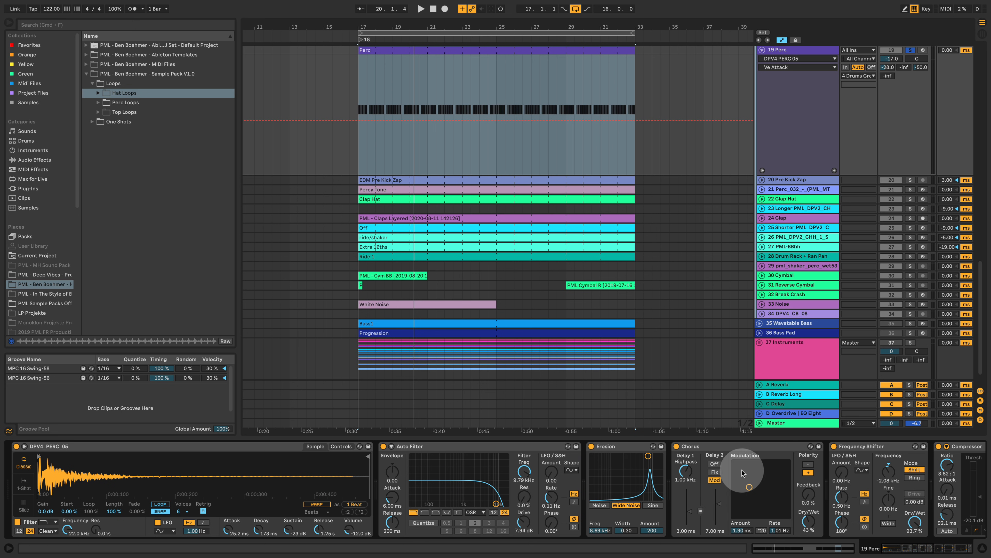
scroll(913, 548, "right", 5)
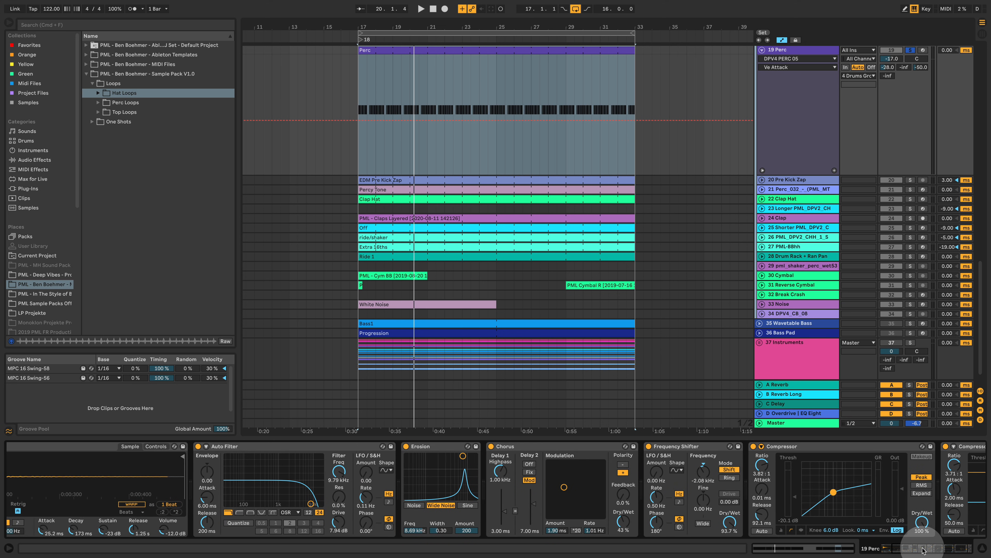
scroll(737, 277, "up", 1)
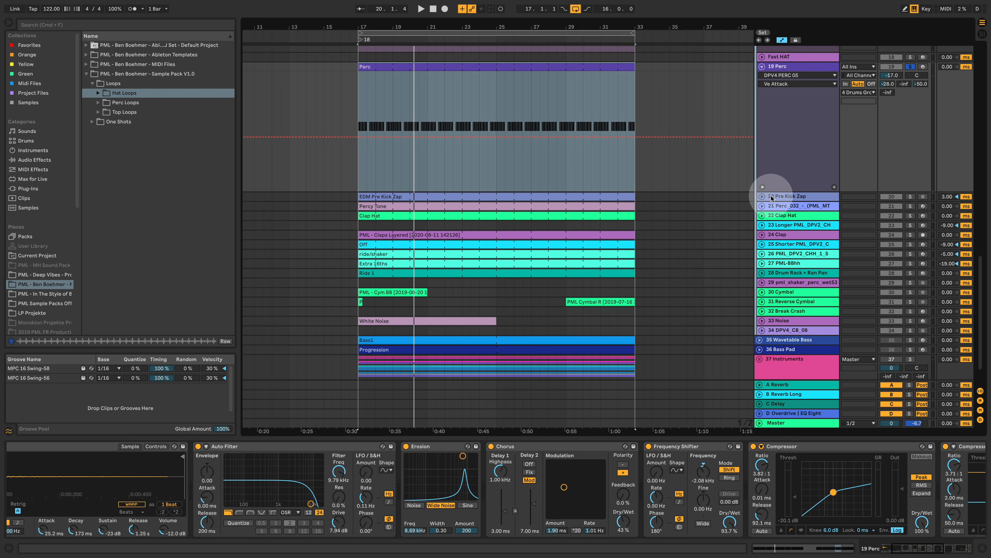
Unfold and solo the track 20 Pre Kick Zap and play it on its own
left_click(762, 196)
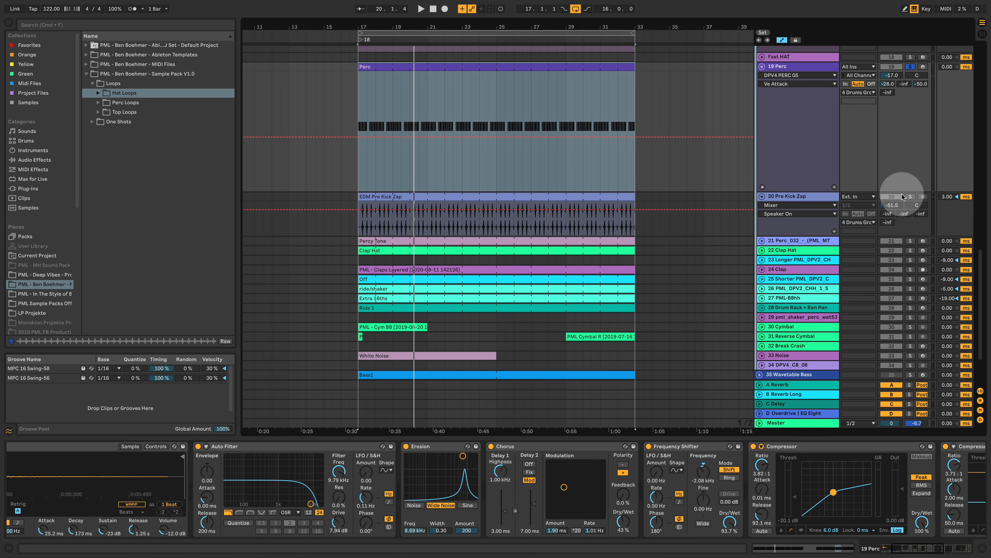
left_click(813, 201)
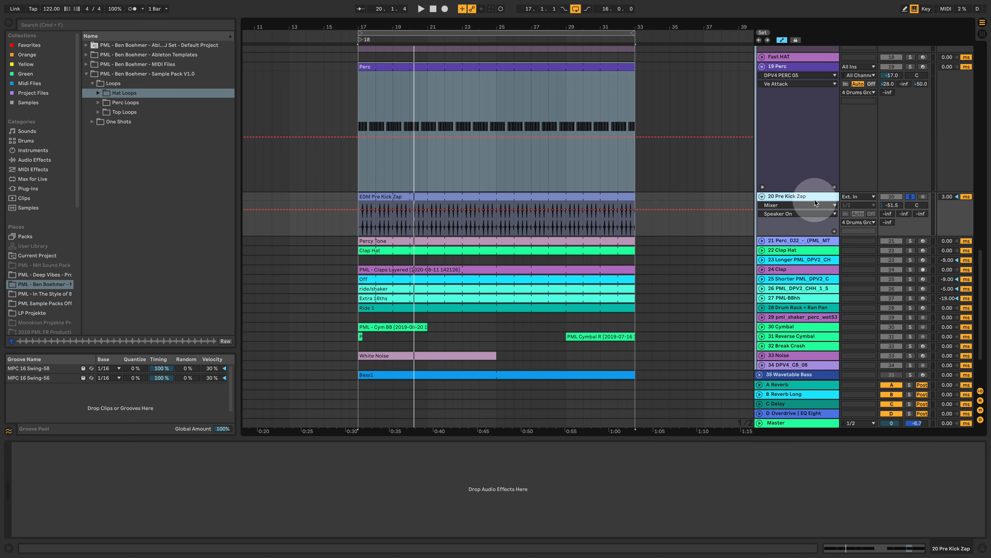
key("space")
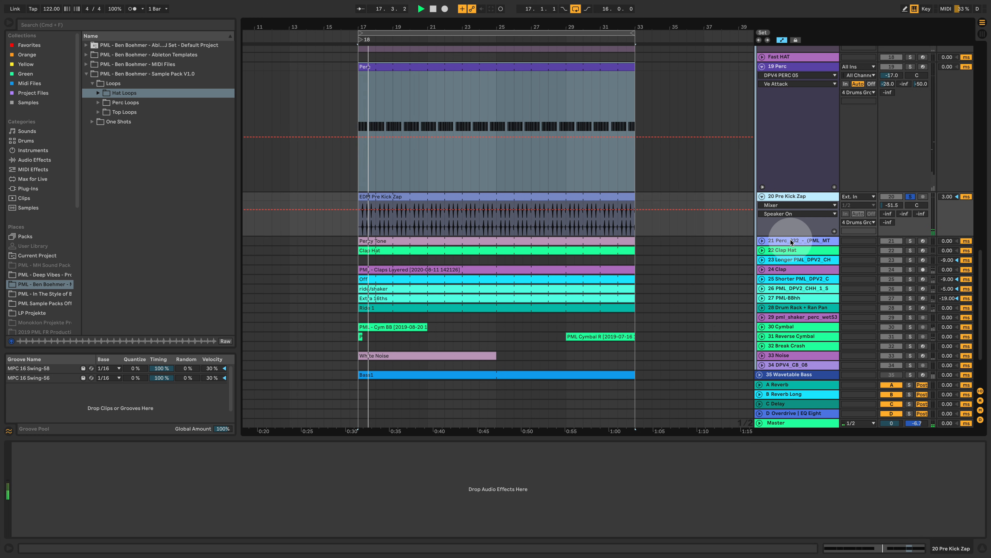
Add a kick track to the Pre Kick Zap solo and play both while examining the EDM Pre Kick Zap clip's waveform
scroll(791, 242, "up", 15)
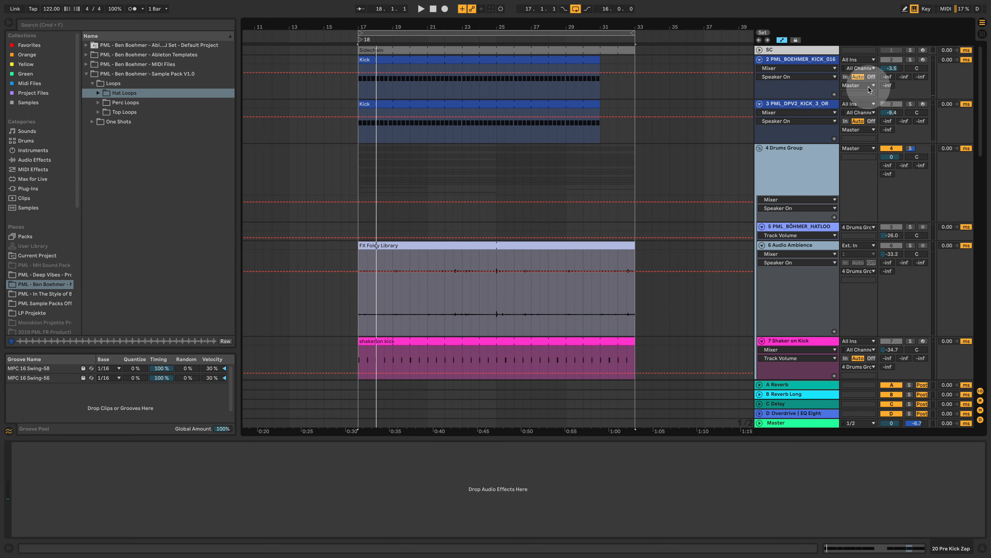
left_click(910, 104)
scroll(738, 260, "down", 15)
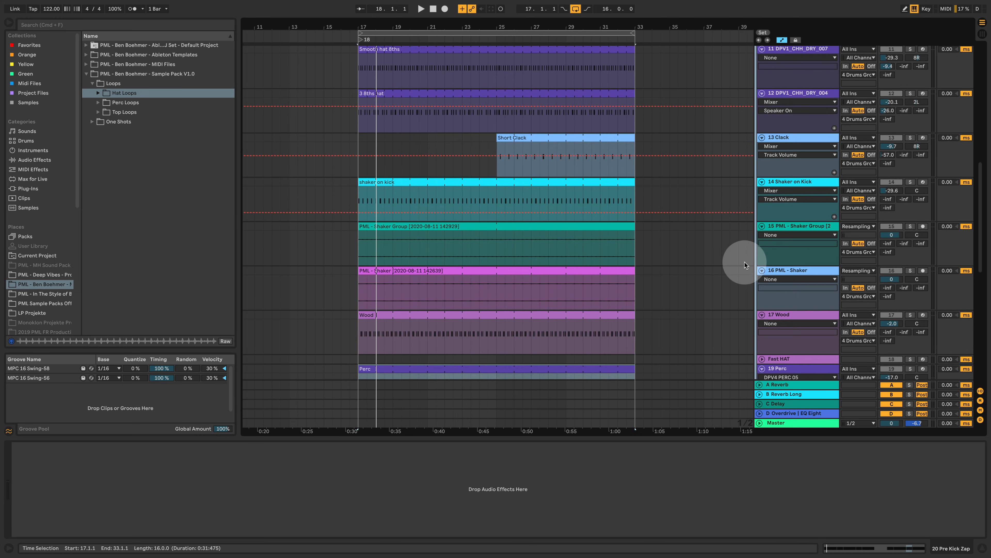
double_click(525, 132)
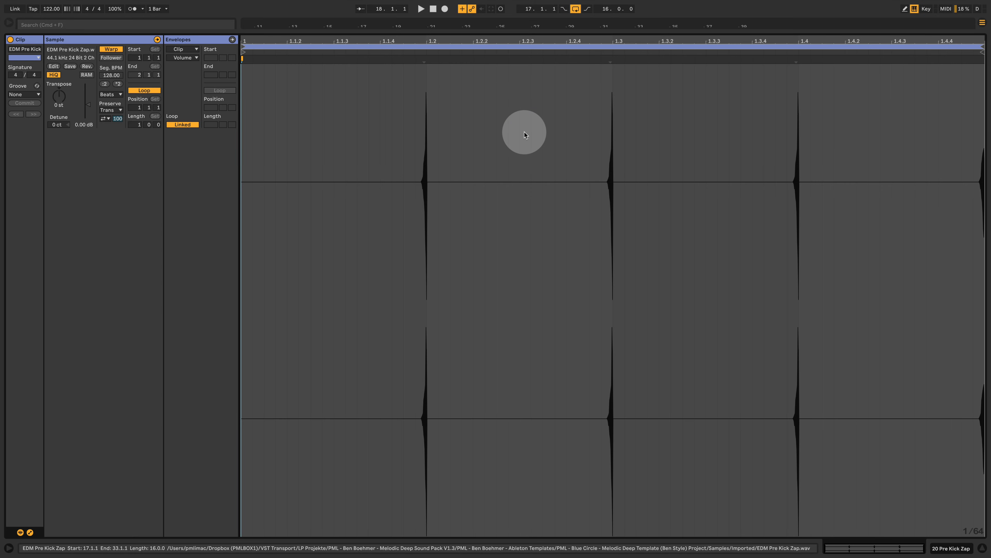
key("space")
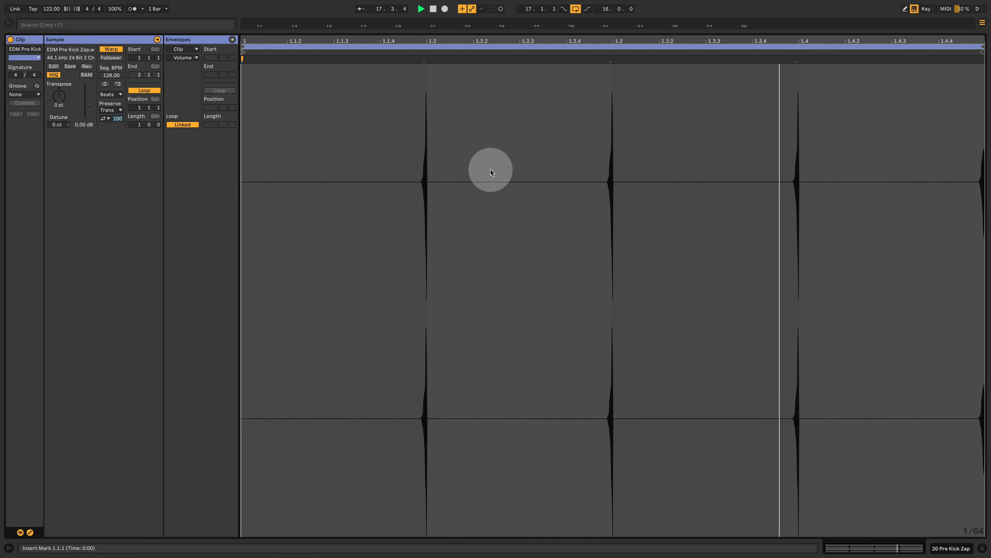
left_click(962, 546)
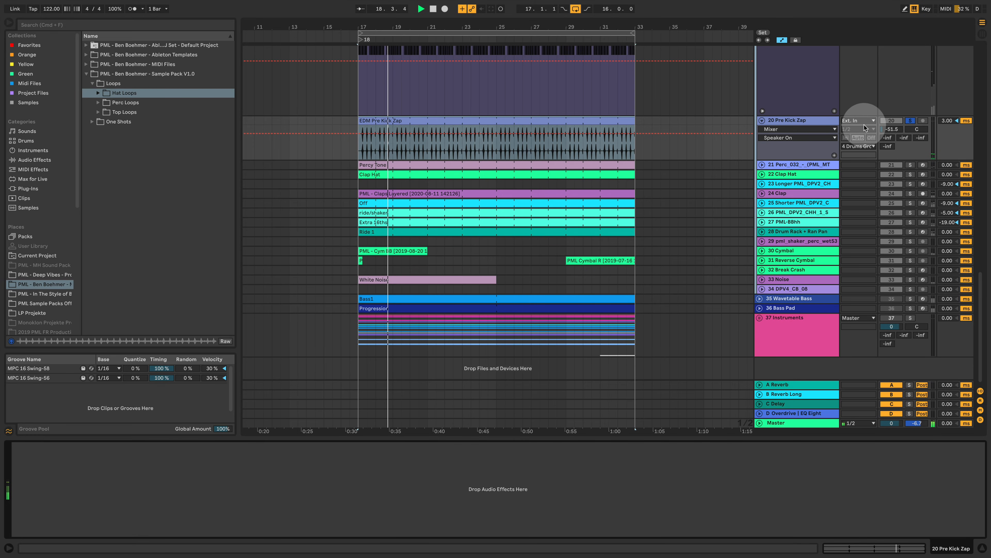
Play the loop while raising the Pre Kick Zap volume to -15.7 dB and bring it back to -51.5 dB
scroll(865, 127, "up", 3)
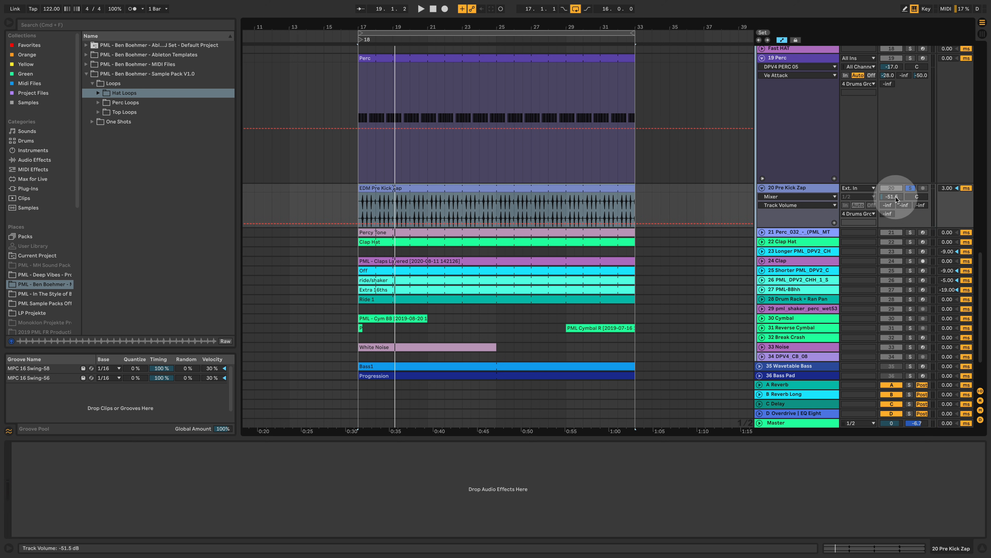
key("space")
left_click_drag(896, 199, 896, 188)
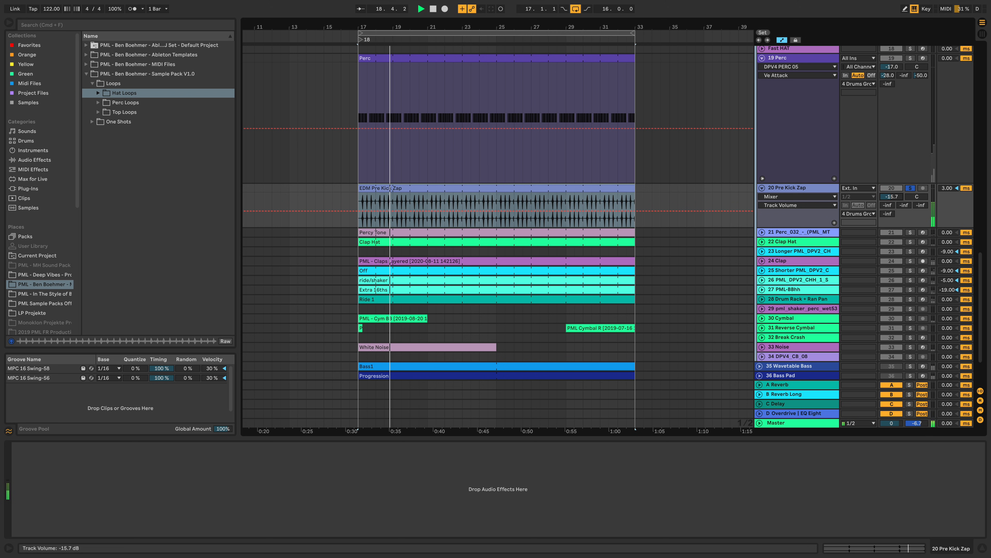
left_click_drag(893, 198, 854, 218)
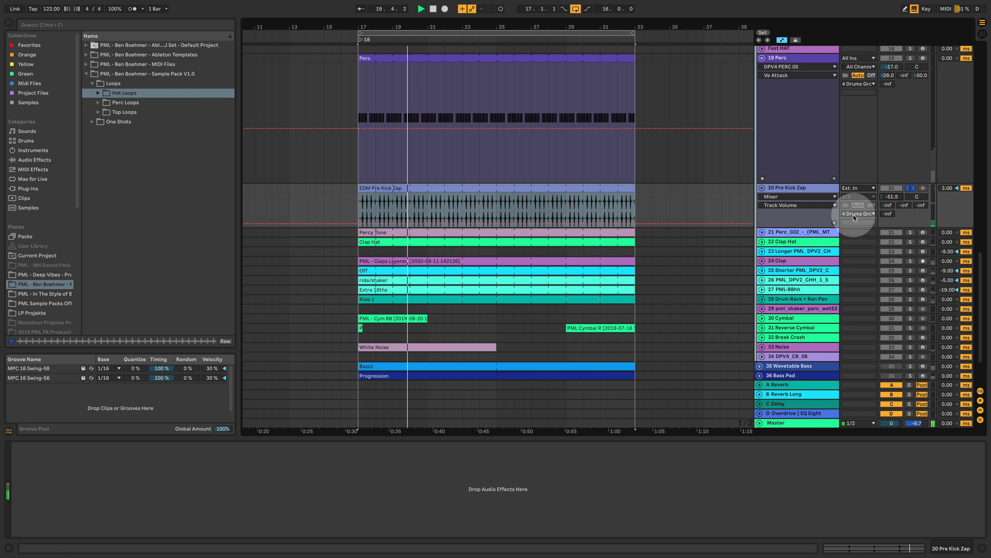
Unfold and solo track 21 Perc_032, play it while viewing the Percy Tone clip's notes and return to its device chain
left_click(762, 233)
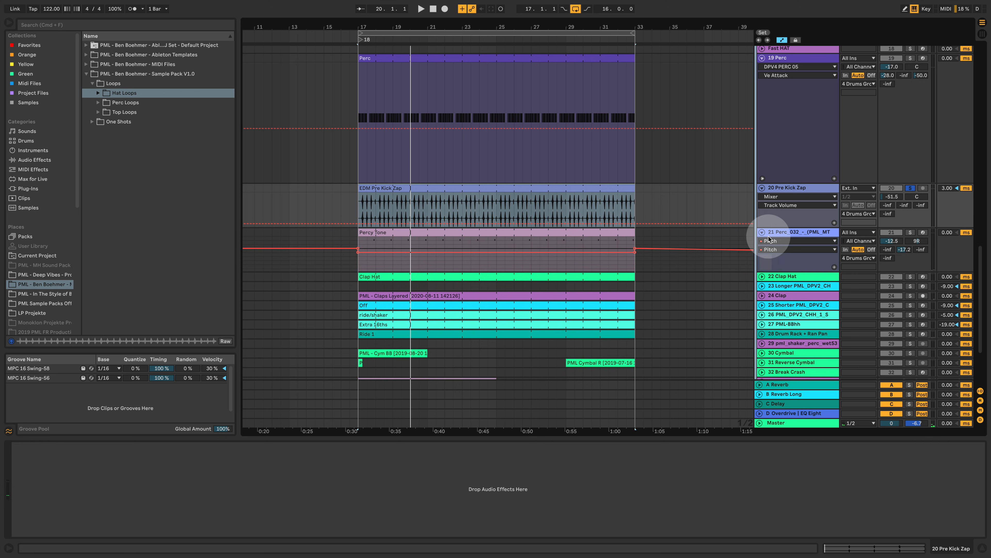
left_click(911, 233)
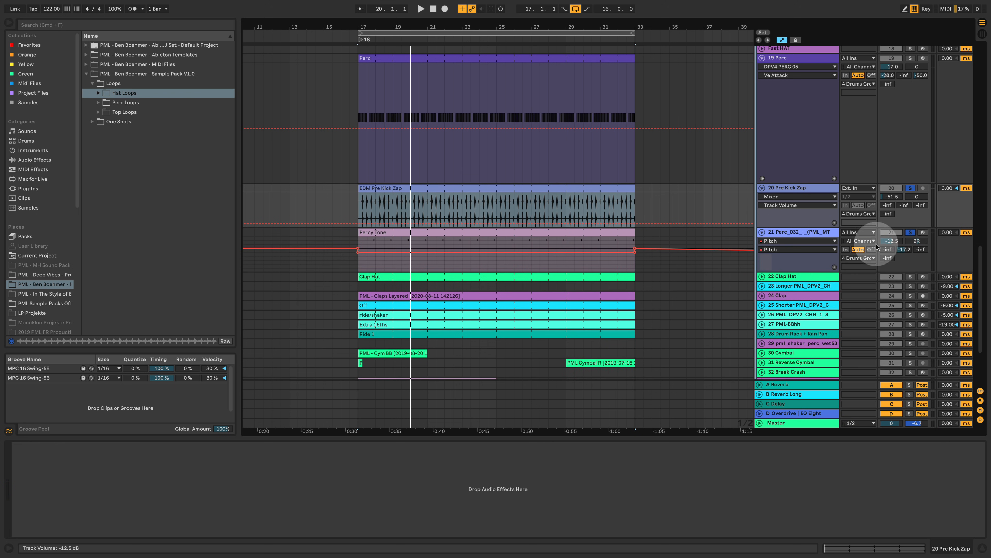
left_click(483, 232)
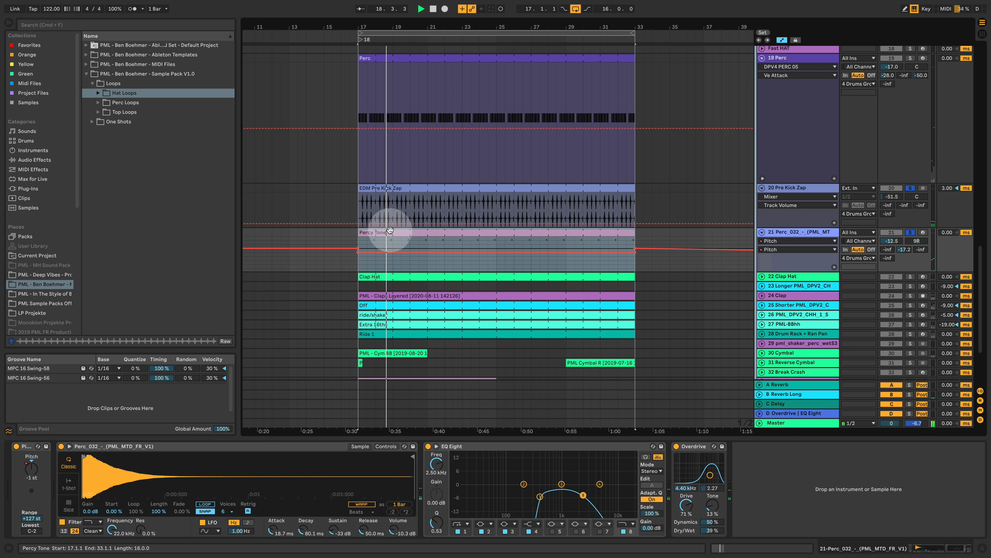
double_click(528, 231)
left_click(767, 262)
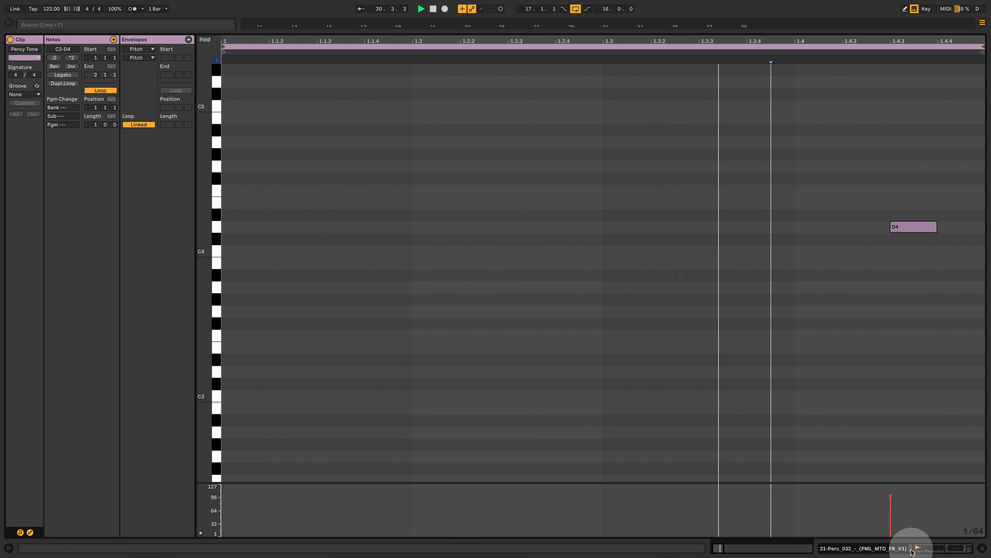
key("shift+Tab")
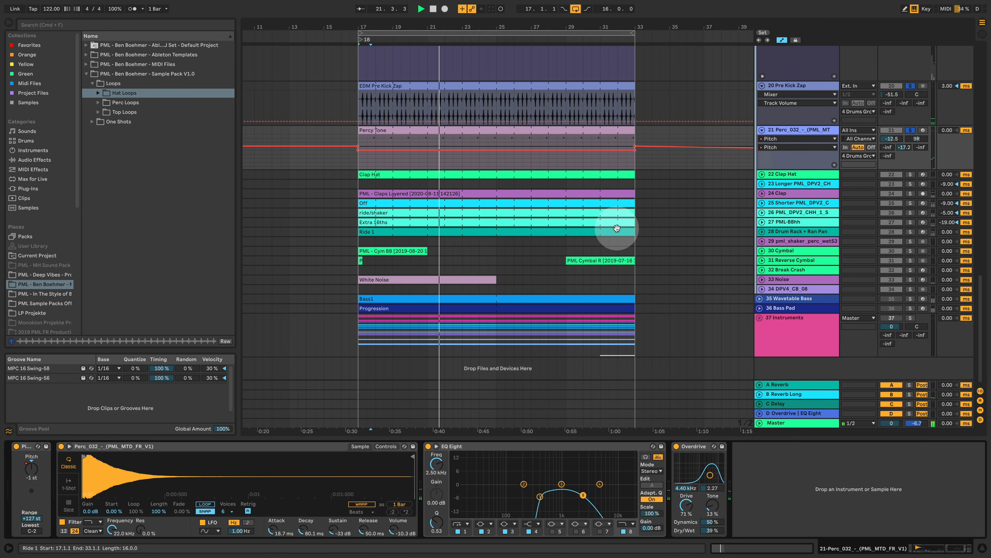
Unfold track 22 Clap Hat and examine the B Reverb Long return's Reverb and the Clap Hat's own devices
left_click(762, 175)
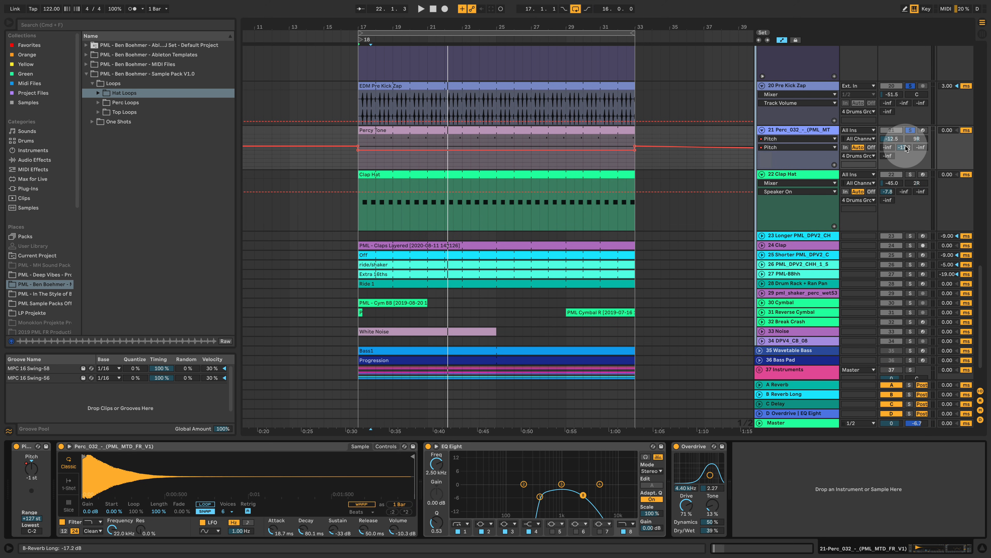
left_click(788, 394)
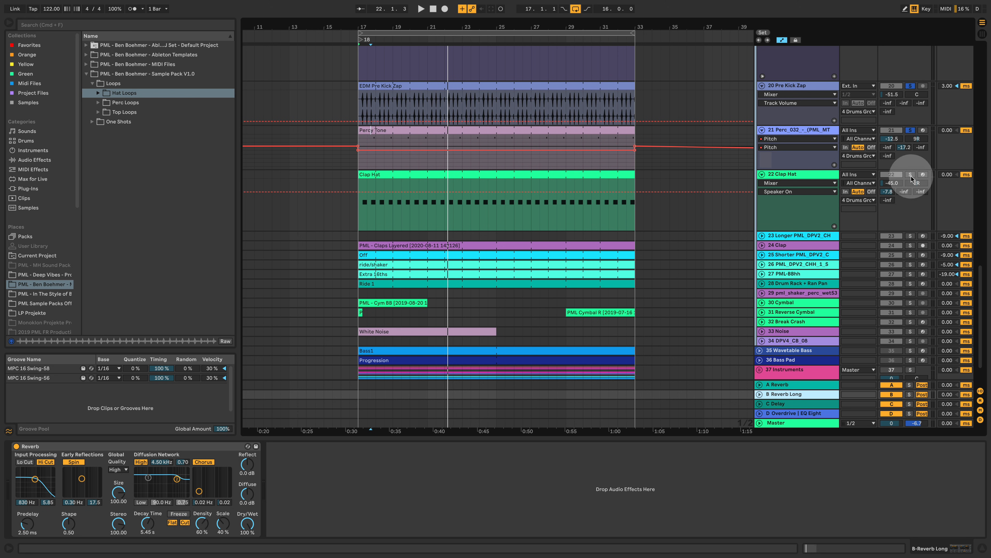
left_click(790, 174)
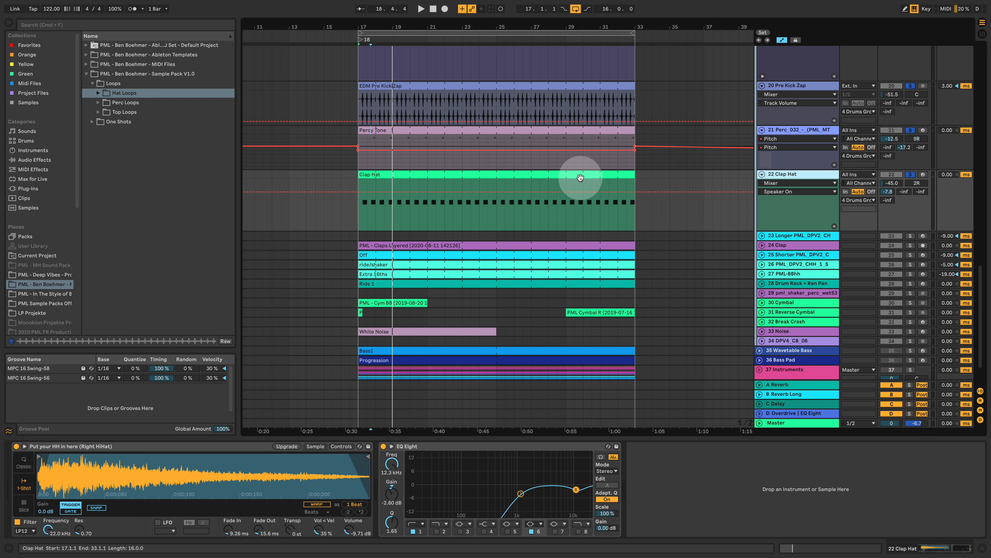
Unfold and solo track 24 Clap, enlarge its lane and play its layered claps from bar 17 while studying the hits up close
left_click(762, 244)
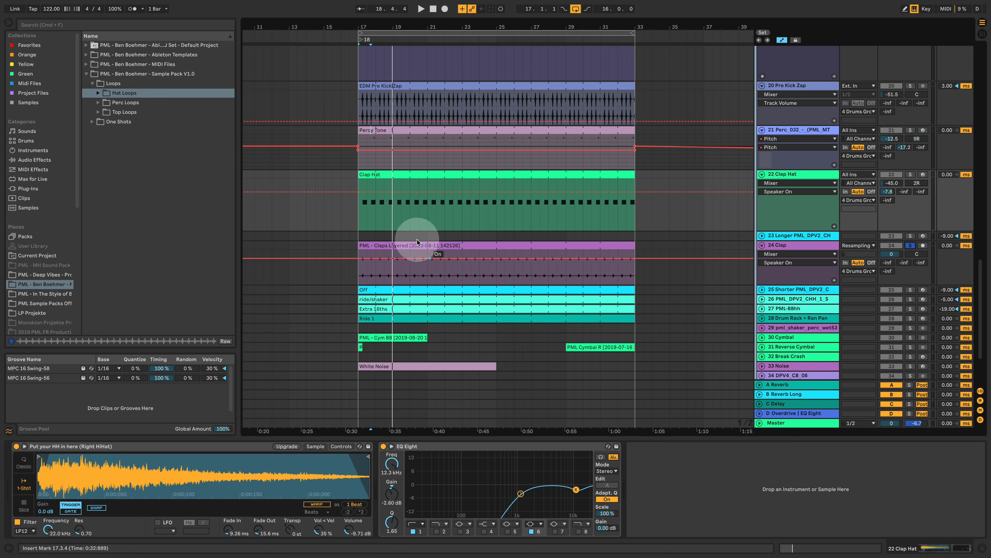
left_click(402, 250)
left_click_drag(356, 20, 456, 211)
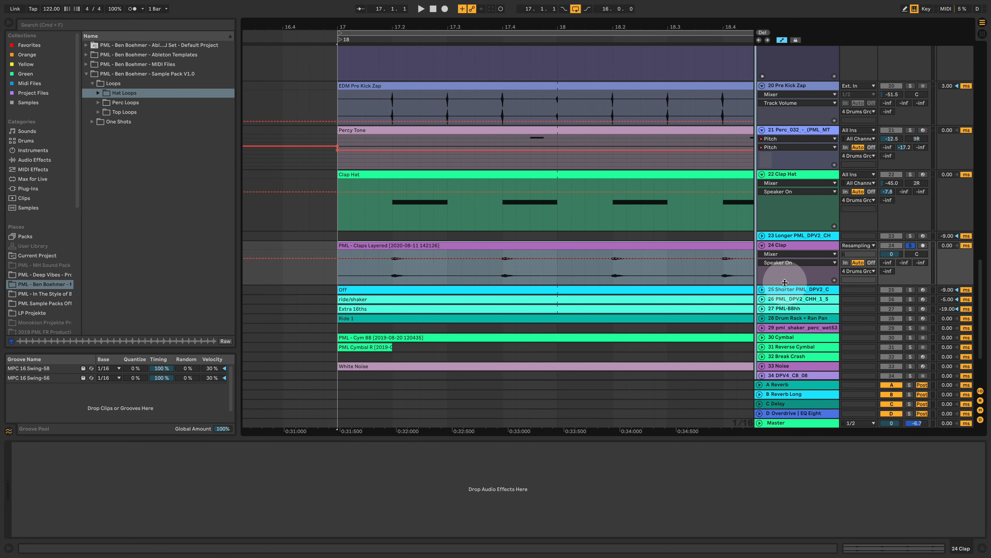
left_click_drag(772, 284, 775, 318)
left_click(363, 296)
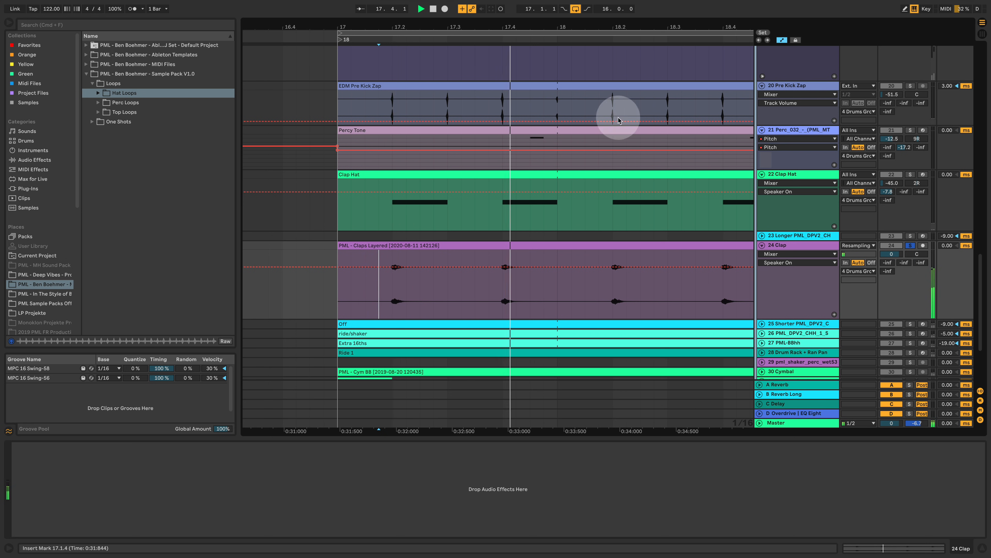
left_click_drag(562, 24, 295, 26)
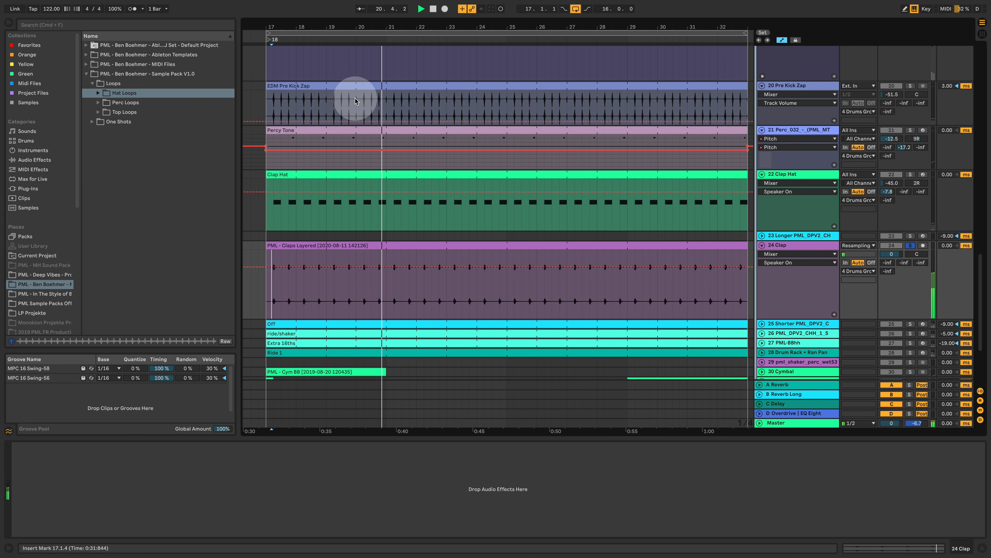
left_click_drag(394, 22, 524, 51)
key("space")
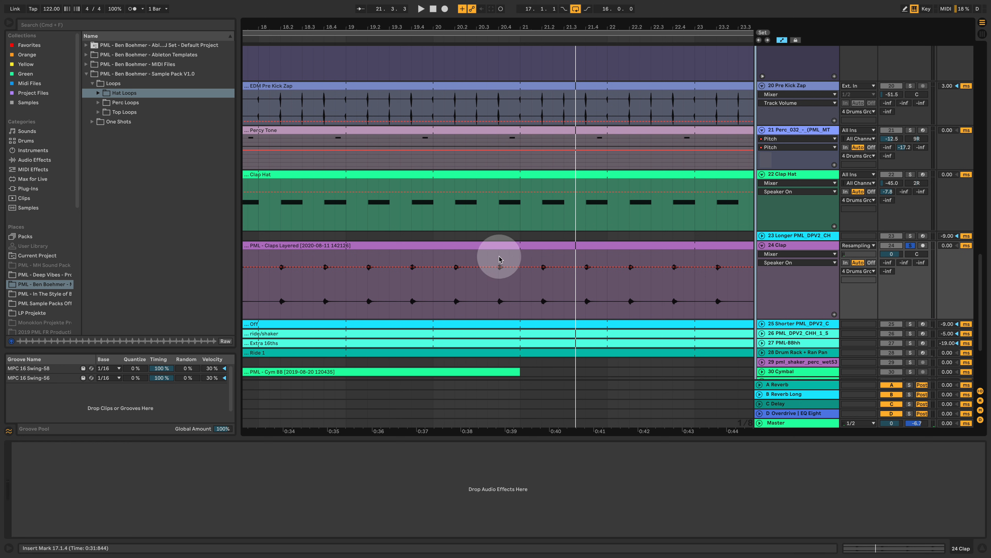
Open the Claps Layered audio clip and set its gain to 0.50 dB
left_click(501, 246)
double_click(501, 246)
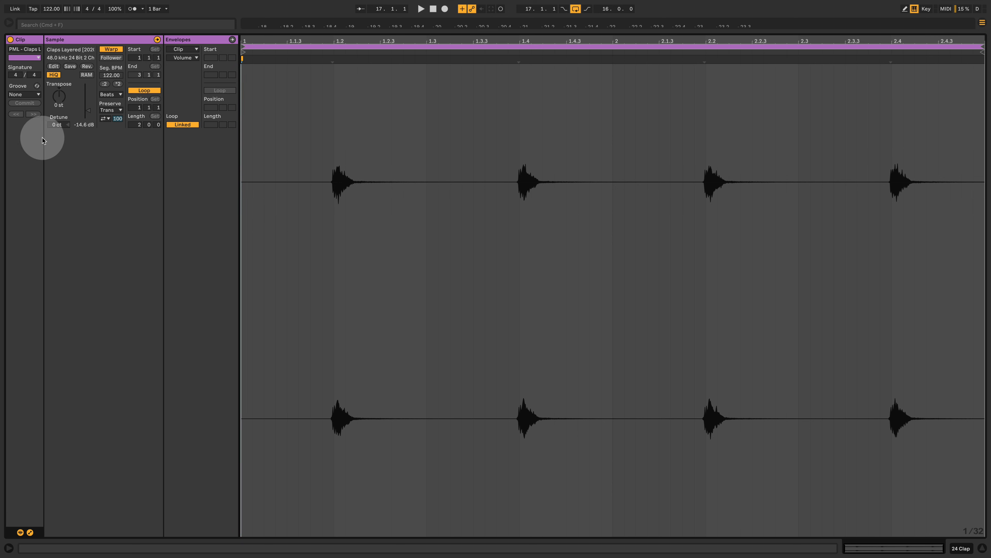
left_click_drag(92, 114, 92, 104)
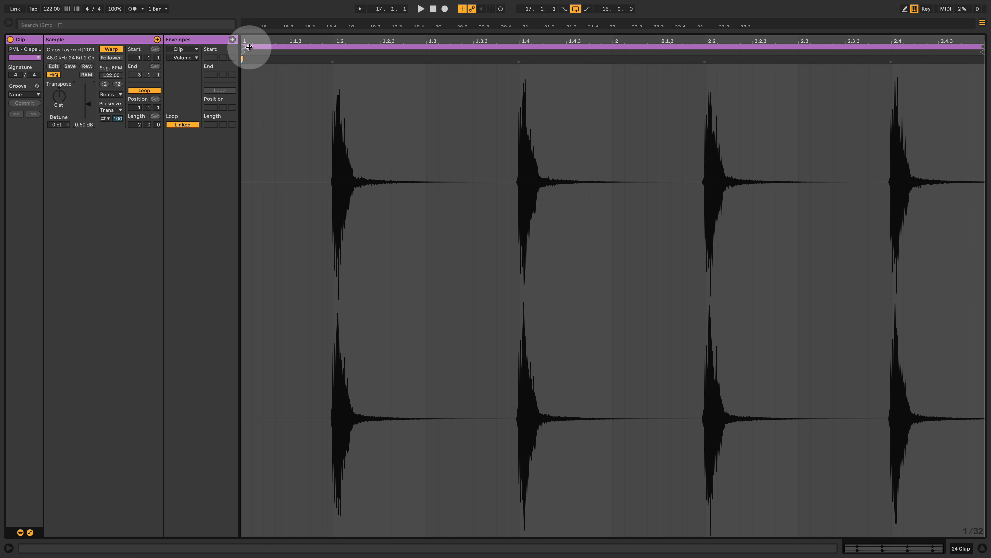
Try moving the Claps Layered clip's loop start to 1.2.1, put it back at 1.1.1 and leave the clip view
left_click_drag(243, 47, 335, 46)
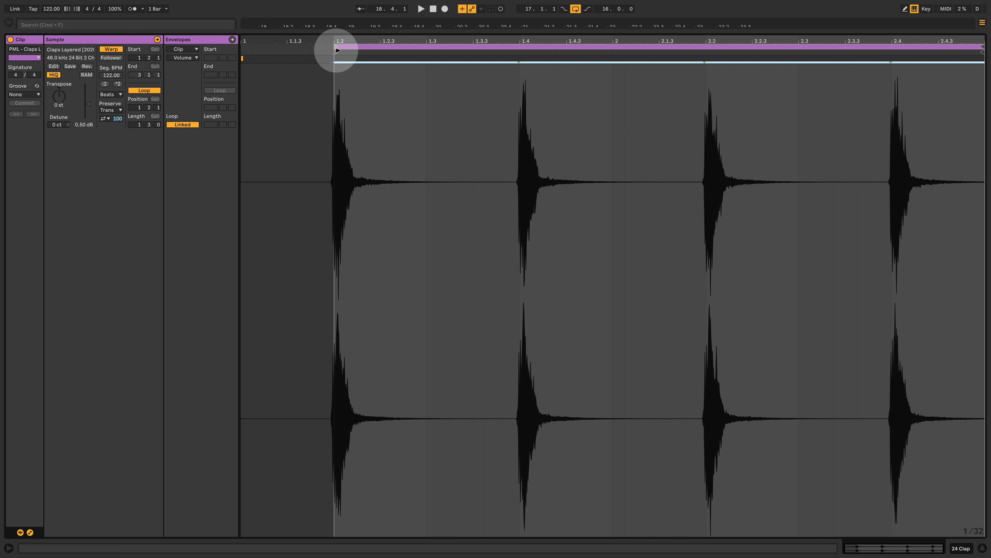
left_click_drag(335, 46, 242, 43)
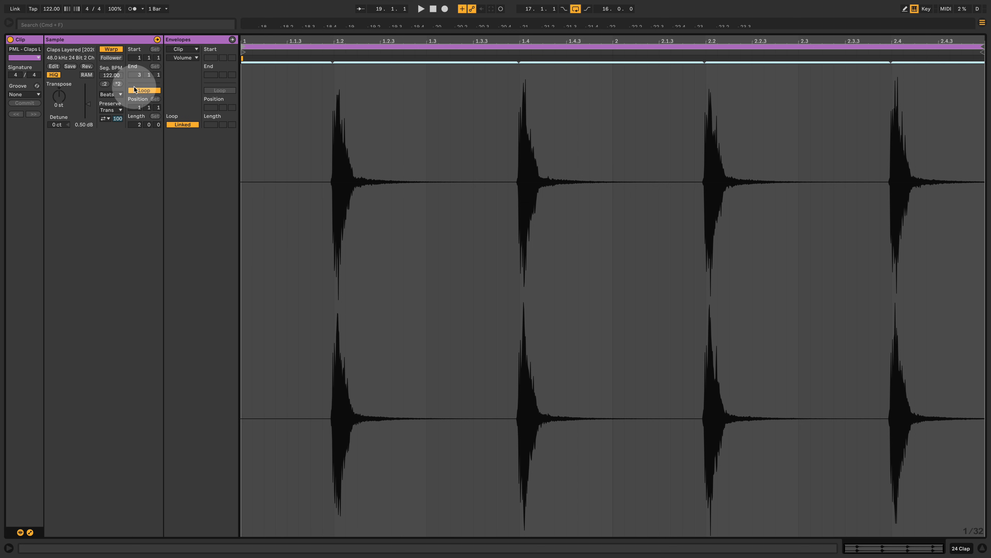
left_click(955, 548)
Highlight one bar of the Claps Layered clip from 19.2.1 and examine the clap hits in the arrangement
left_click_drag(367, 288, 469, 276)
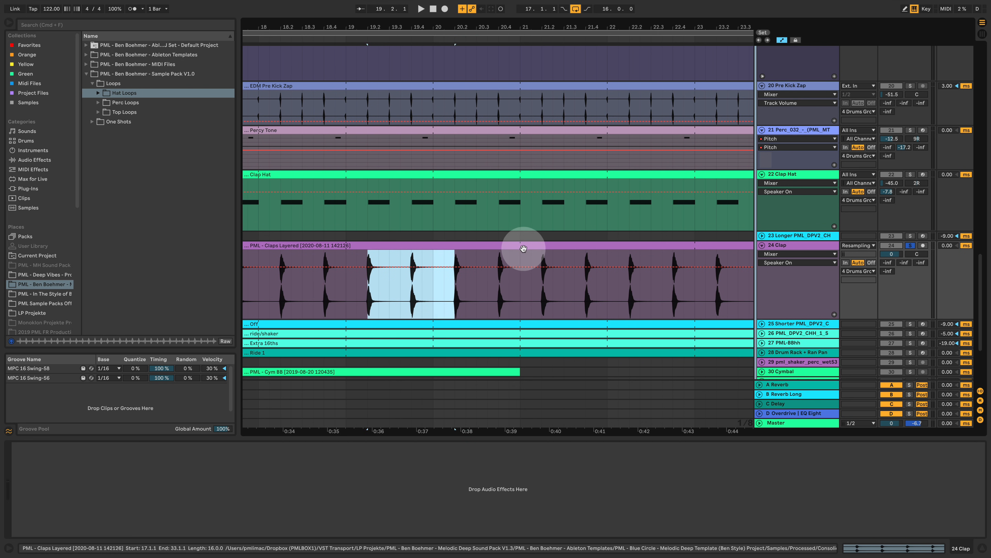
left_click(535, 19)
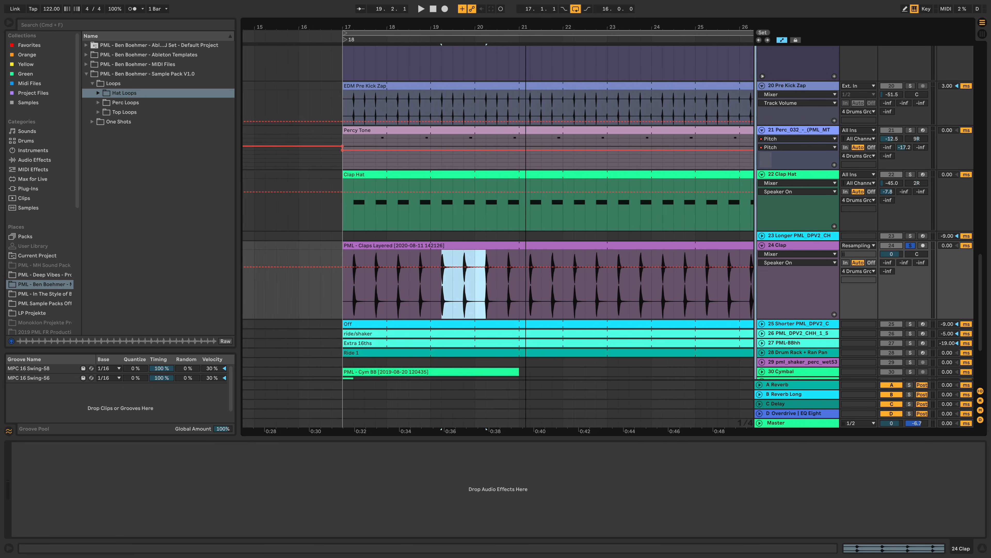
left_click(404, 299)
left_click(412, 299)
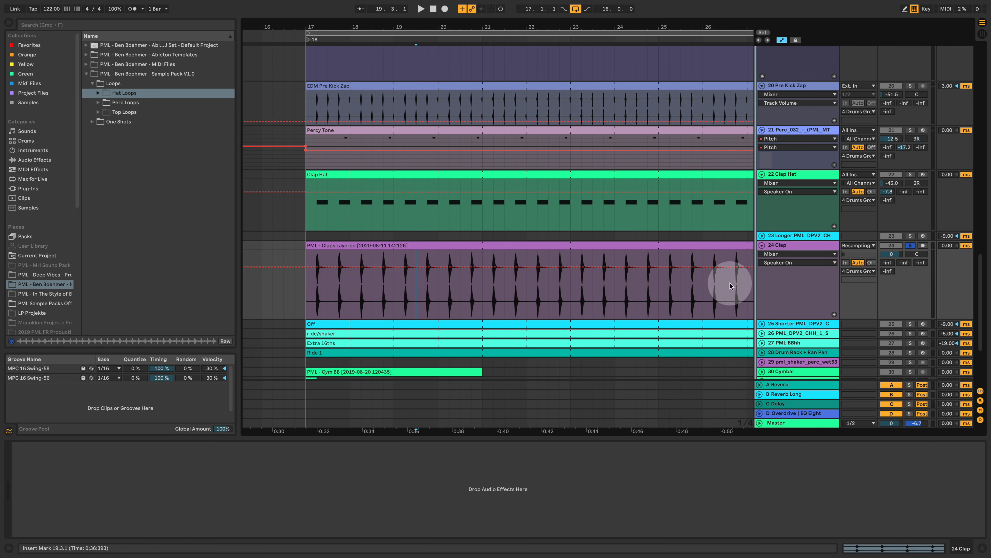
Take the Clap track out of solo and place the arrangement insert marker at 17.1.1
left_click(912, 245)
left_click(293, 285)
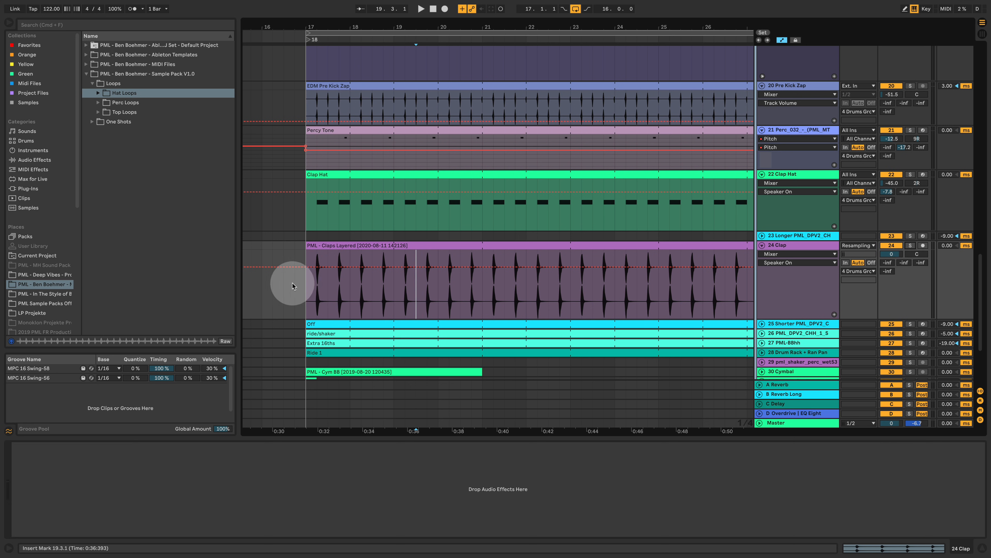
left_click(304, 289)
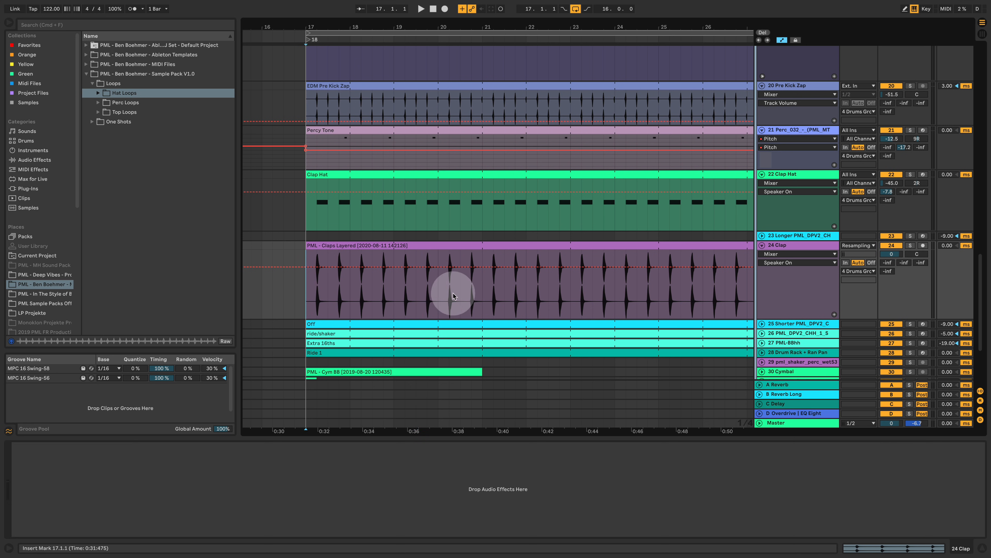
Unfold and solo the "25 Shorter PML_DPV2" hat track and show its device chain
scroll(429, 315, "down", 2)
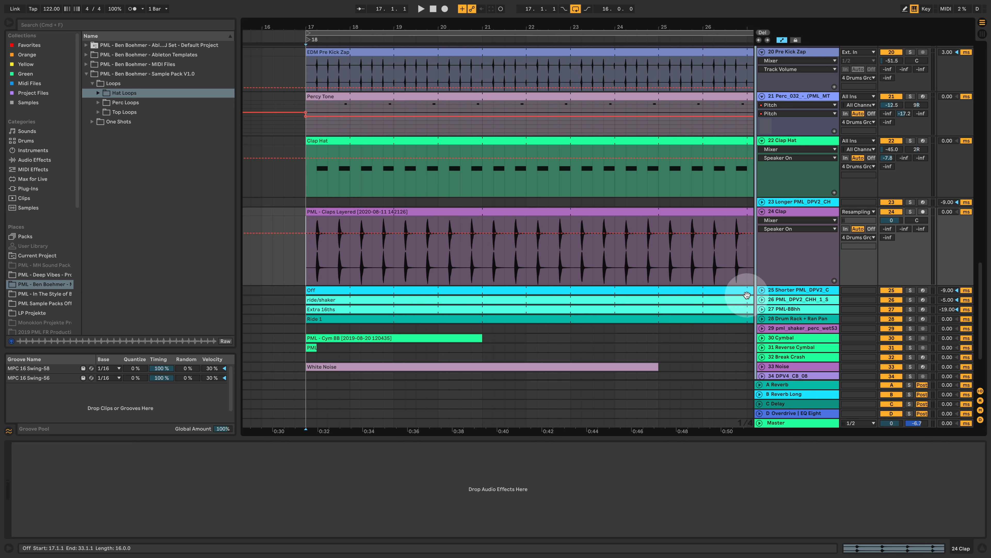
left_click(763, 290)
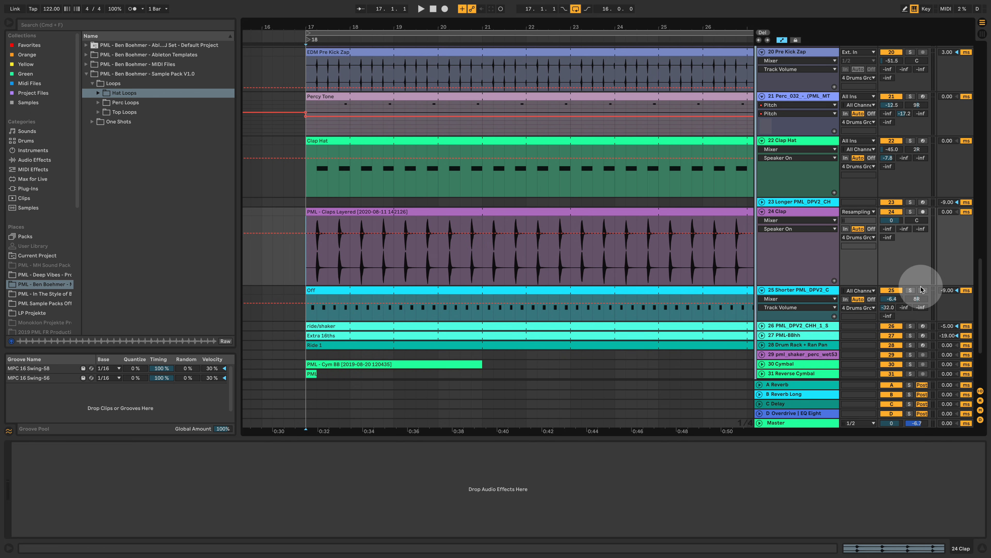
left_click(911, 291)
left_click(795, 291)
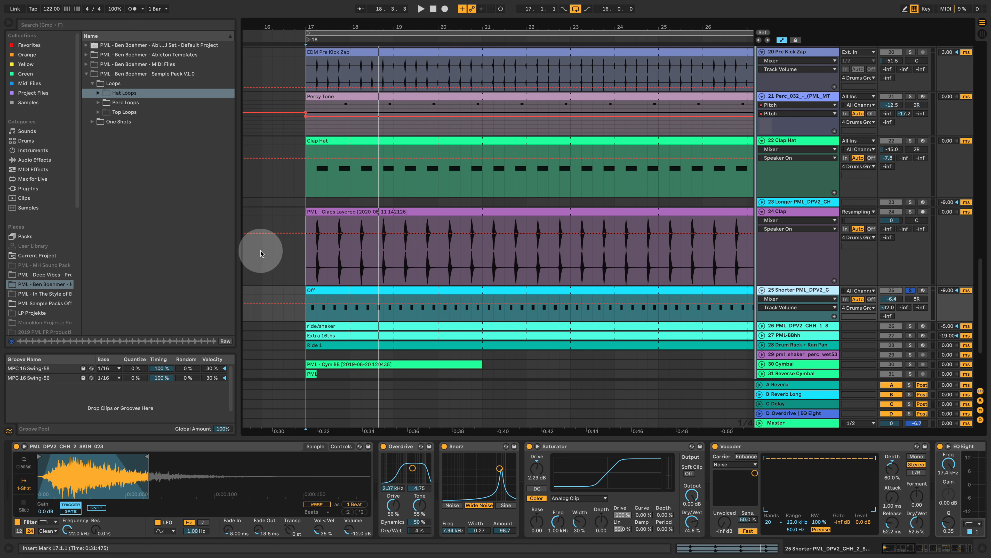
List the audio effects in the browser and switch off the hat track's Overdrive, Vocoder, Saturator and Snorz devices
left_click(35, 159)
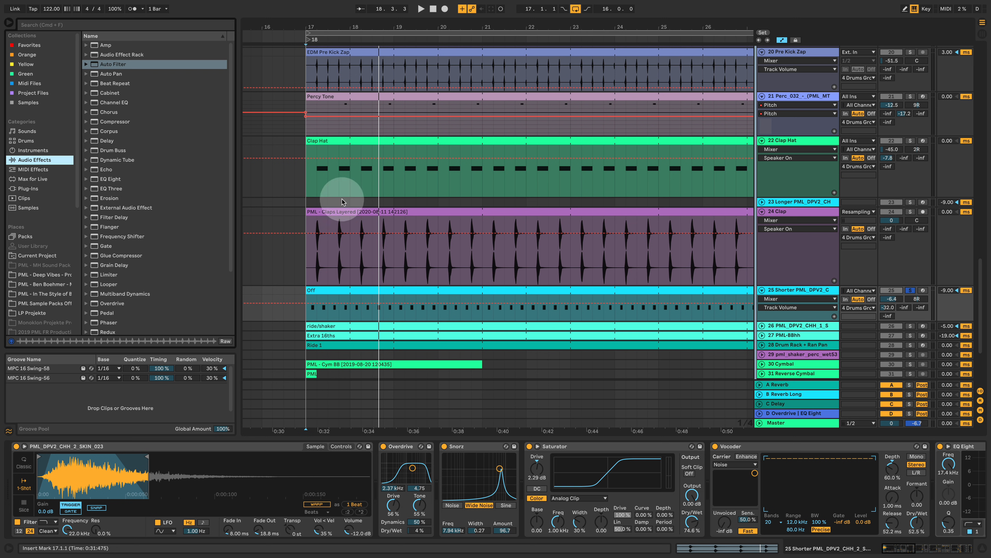
left_click(408, 447)
left_click(715, 446)
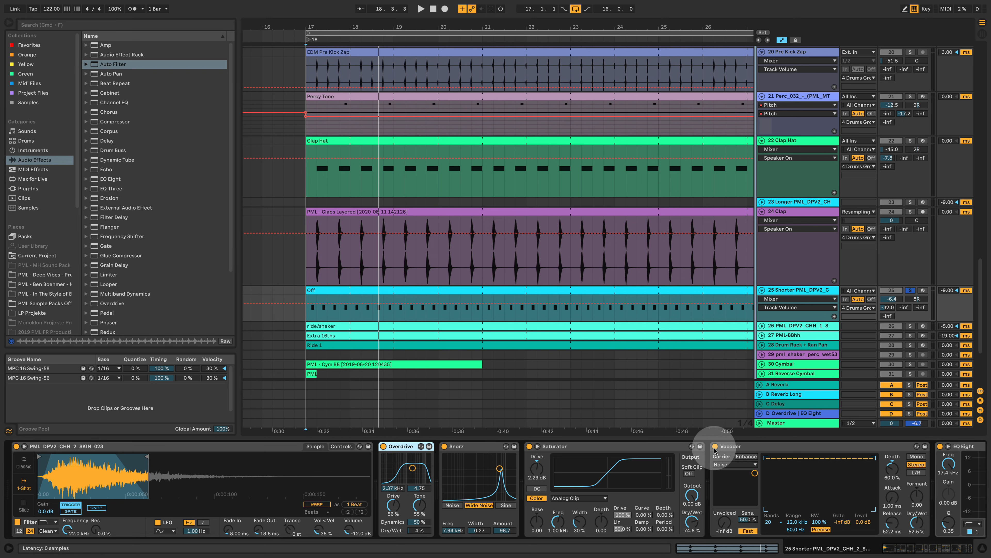
left_click(530, 447)
left_click(444, 446)
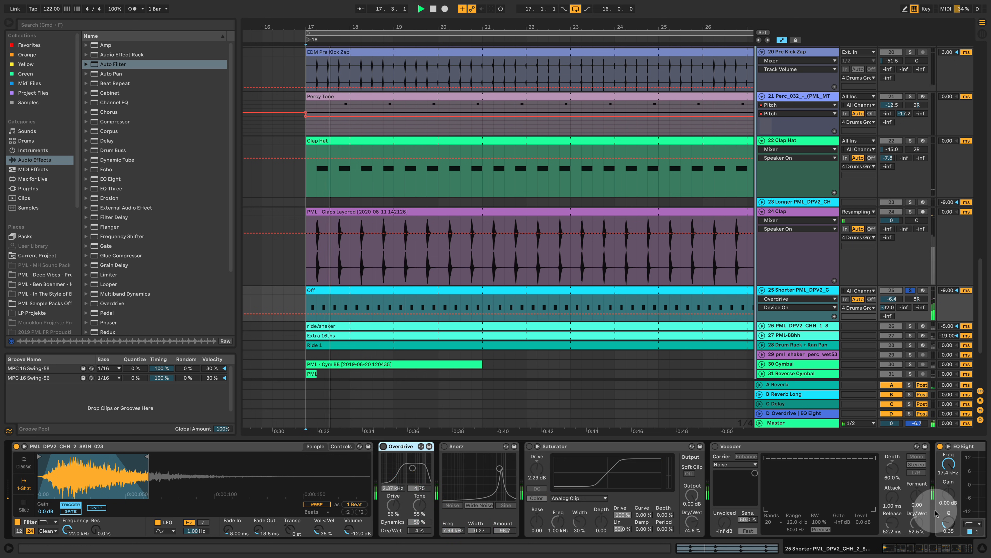
Fold every hat-track device between the Saturator and the Compressor Sidechain, from the Vocoder through the Multiband Compression
double_click(742, 446)
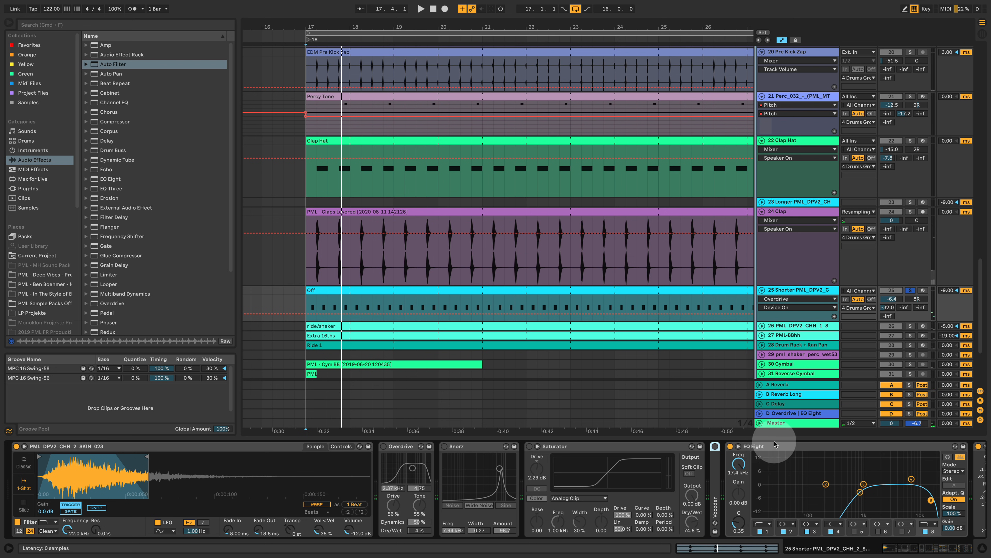
double_click(774, 445)
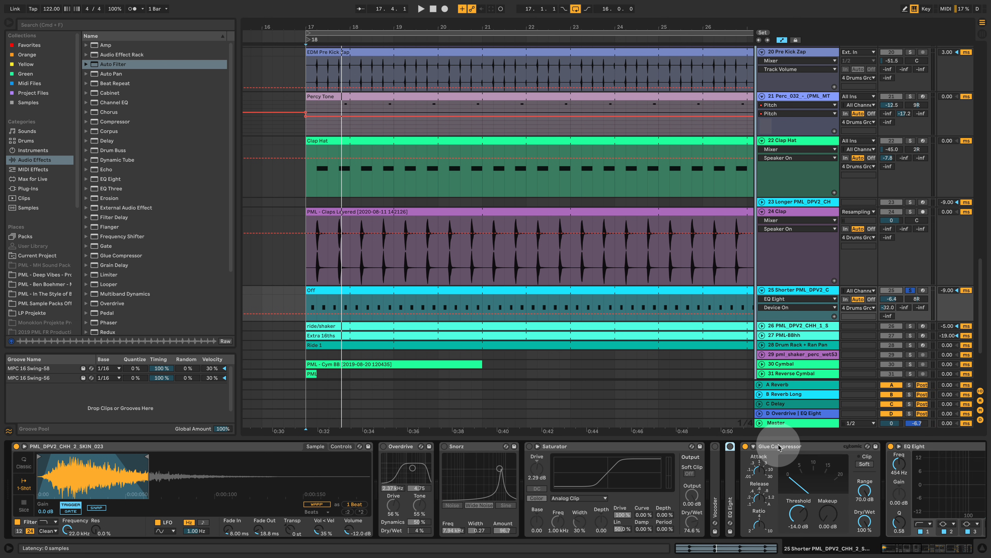
left_click(786, 448)
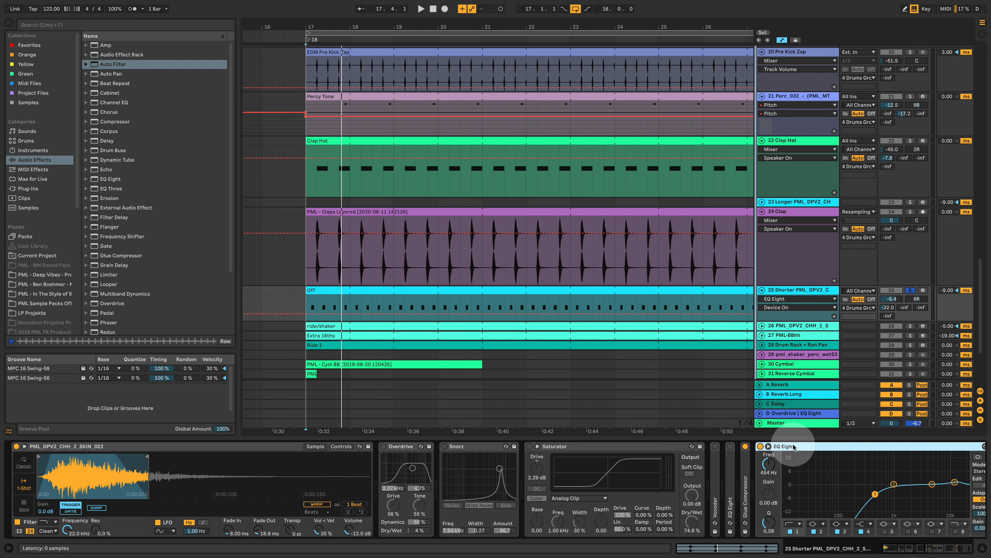
double_click(790, 446)
double_click(796, 448)
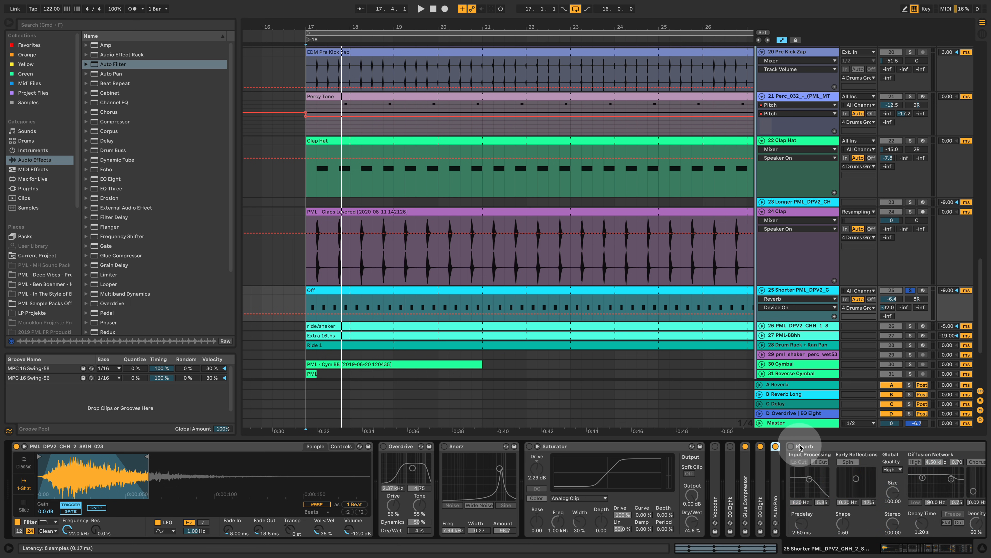
double_click(800, 446)
double_click(845, 447)
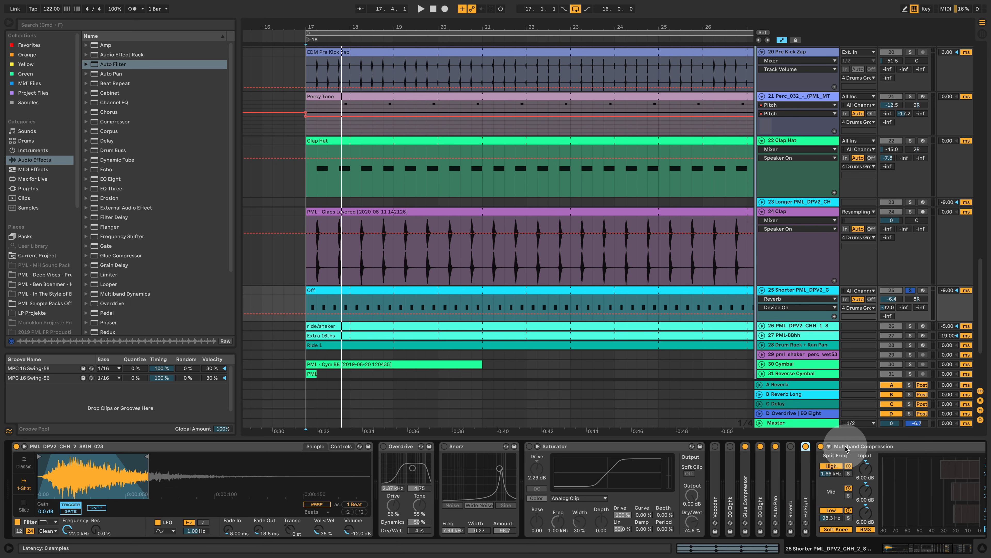
double_click(846, 448)
Switch the Overdrive, Snorz and Saturator back on one by one while auditioning the soloed hat
key("space")
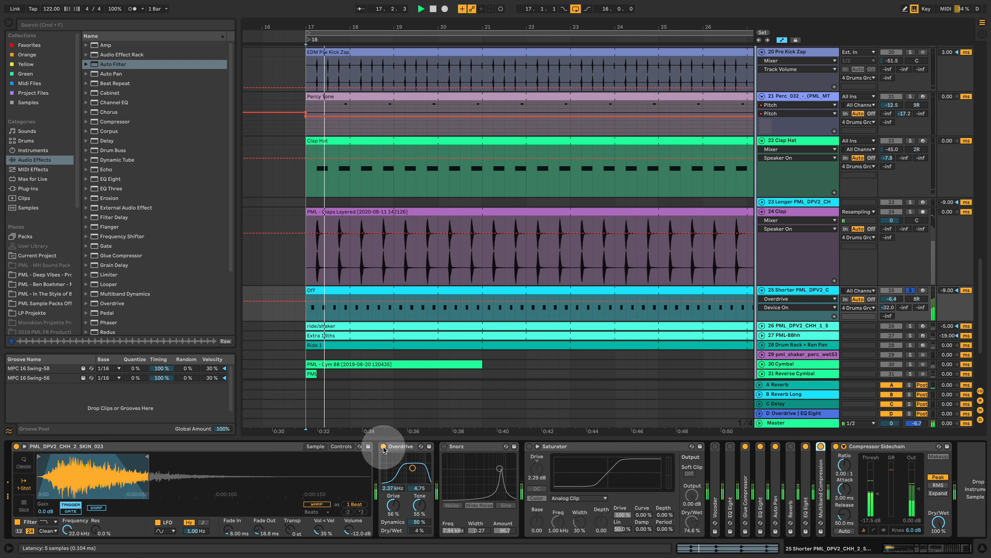
left_click(445, 446)
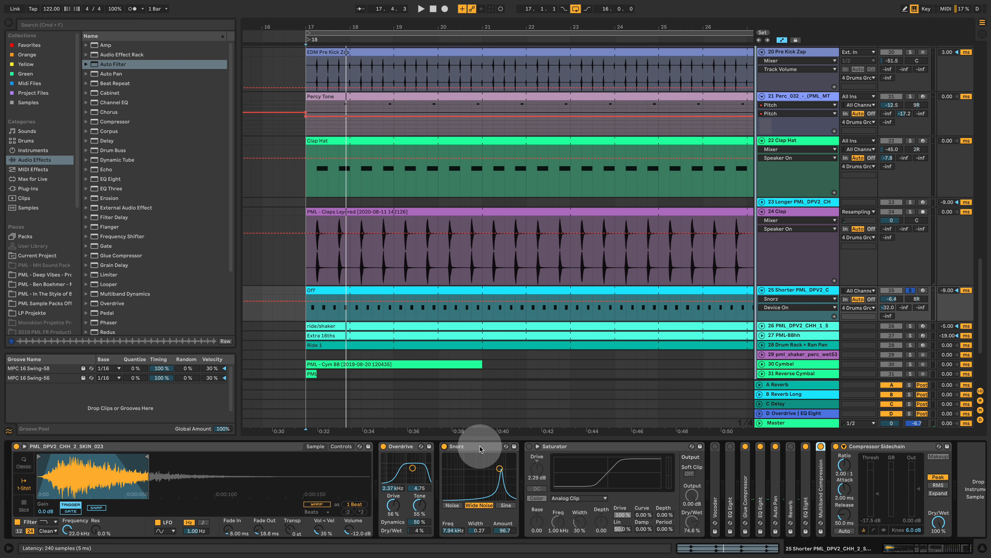
key("space")
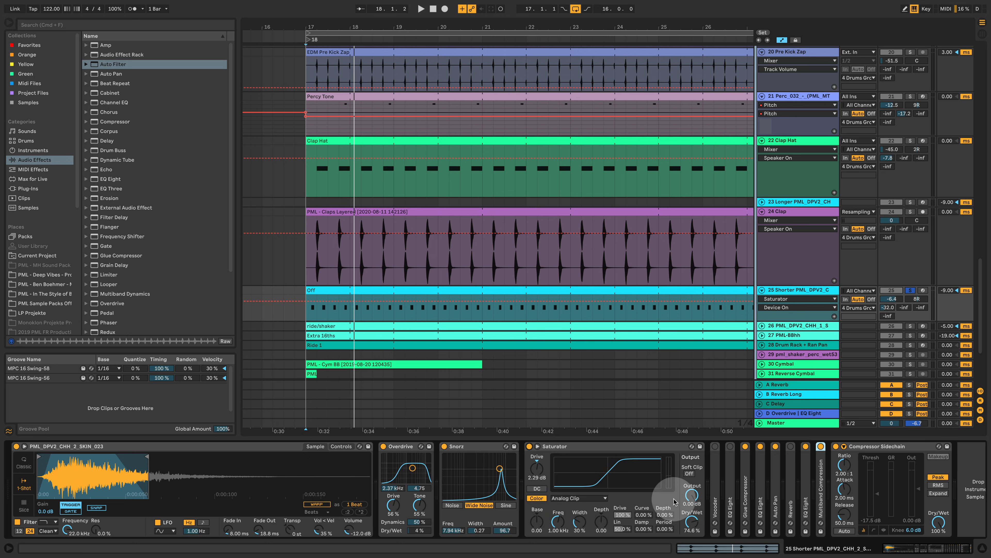
key("space")
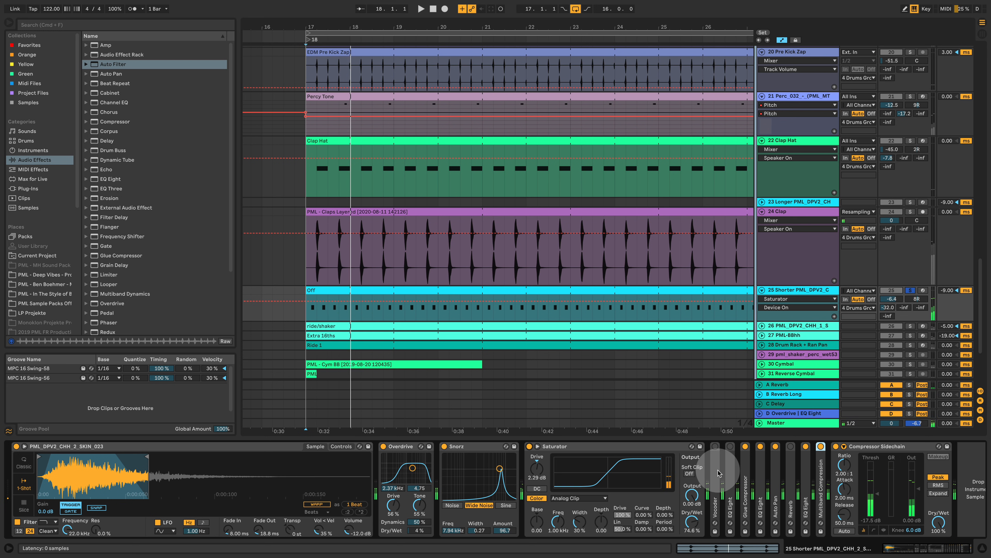
Unfold the Vocoder, locate it in the audio effects list, switch it on and audition the hat with its Dry/Wet control selected
double_click(717, 455)
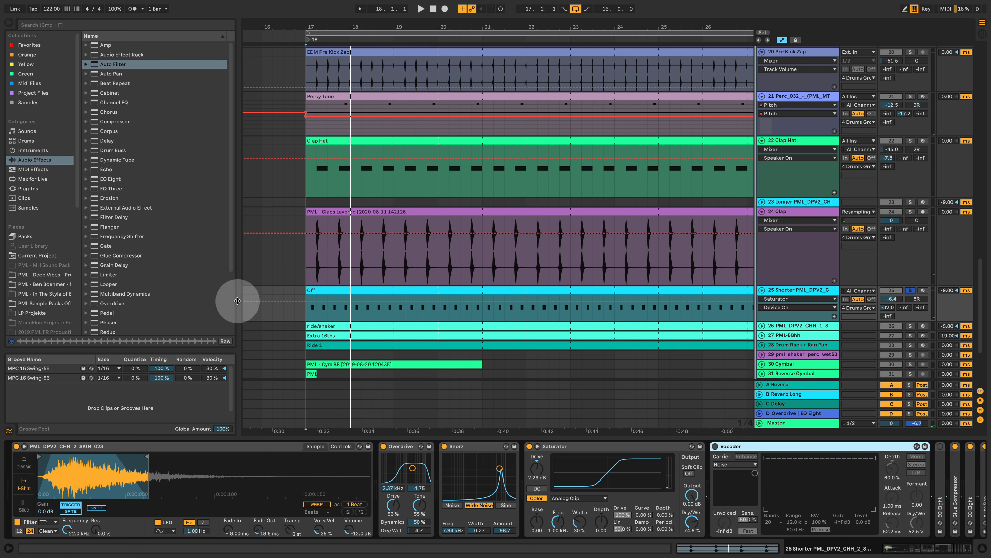
scroll(203, 297, "down", 4)
left_click(123, 329)
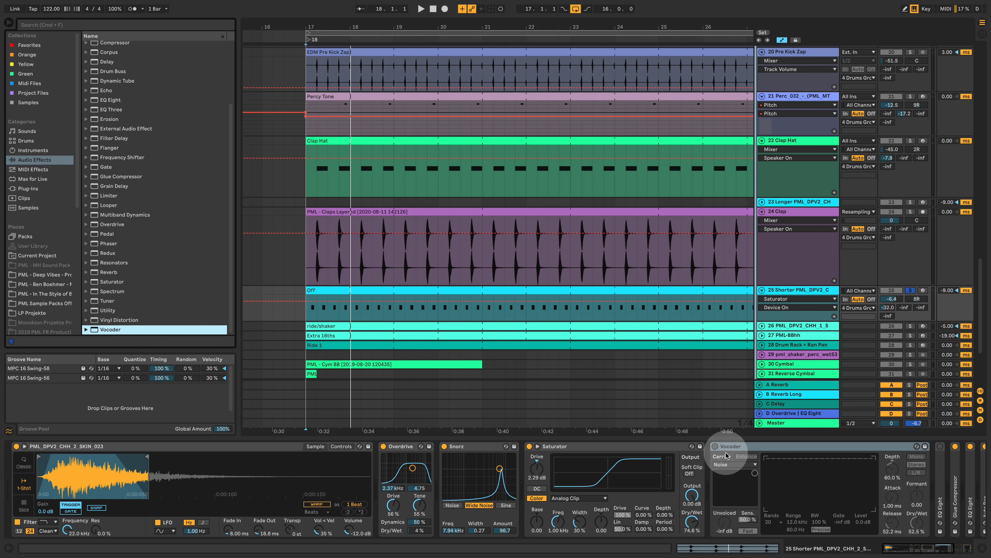
left_click(716, 447)
key("space")
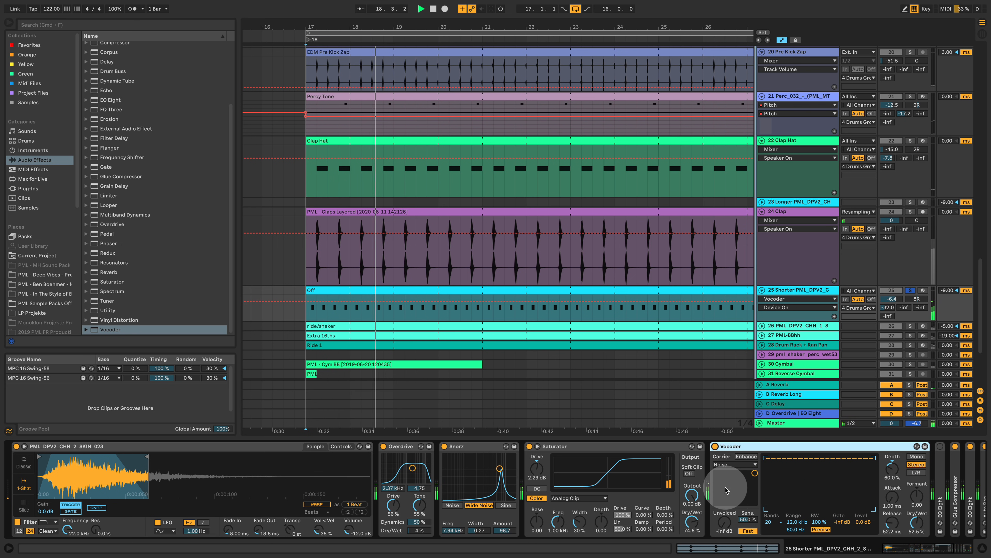
left_click(911, 530)
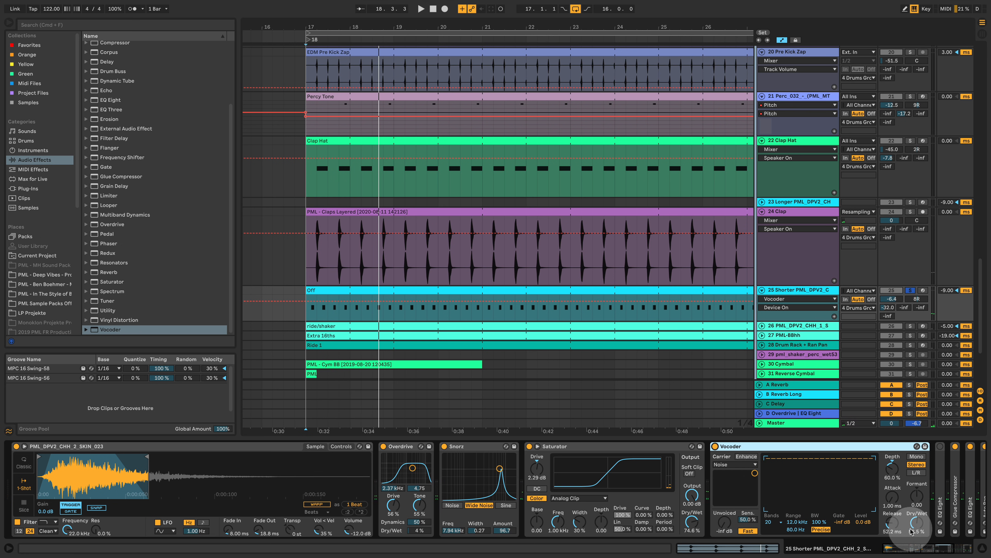
left_click_drag(920, 528, 944, 548)
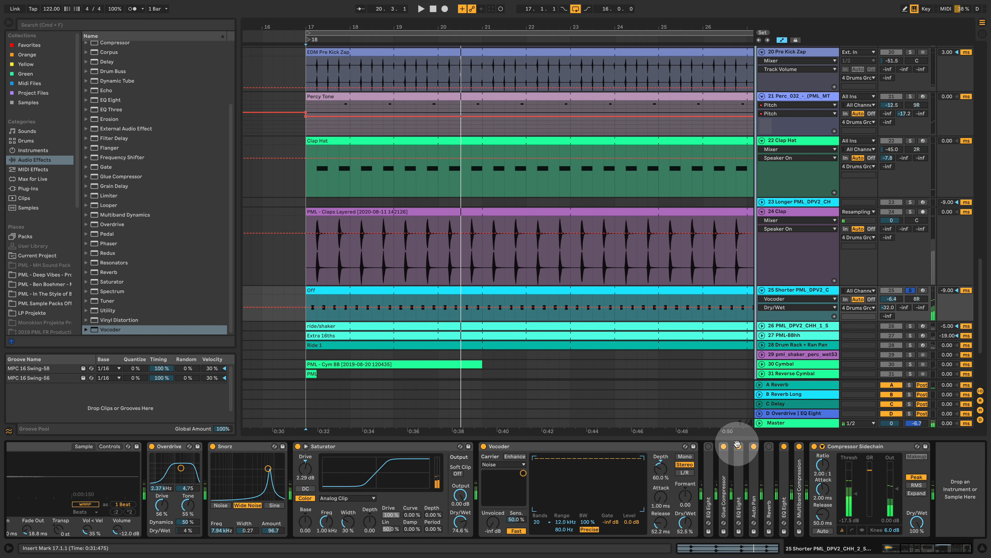
Examine the EQ Eight after the Vocoder, the Glue Compressor and the following EQ Eight, leaving only the Glue Compressor folded
double_click(710, 483)
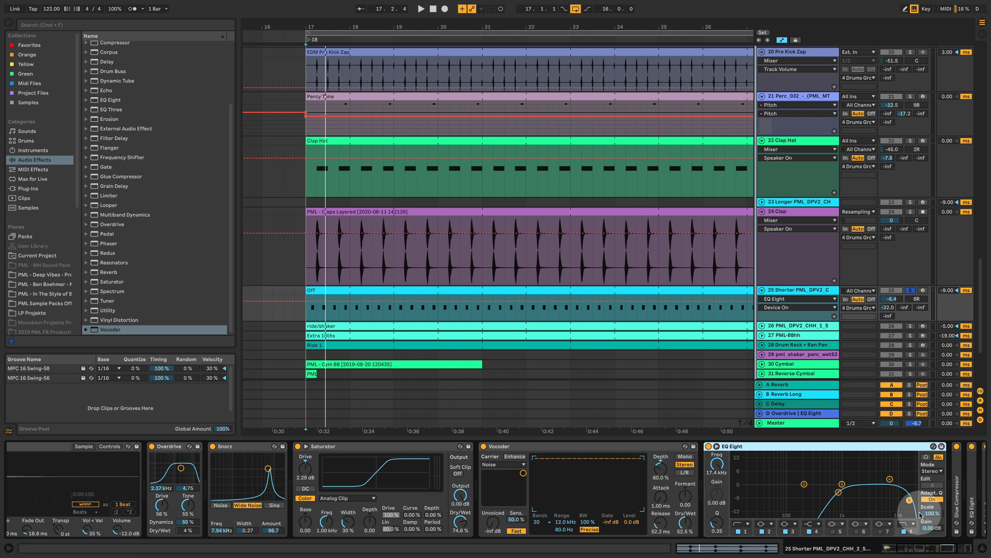
left_click(915, 552)
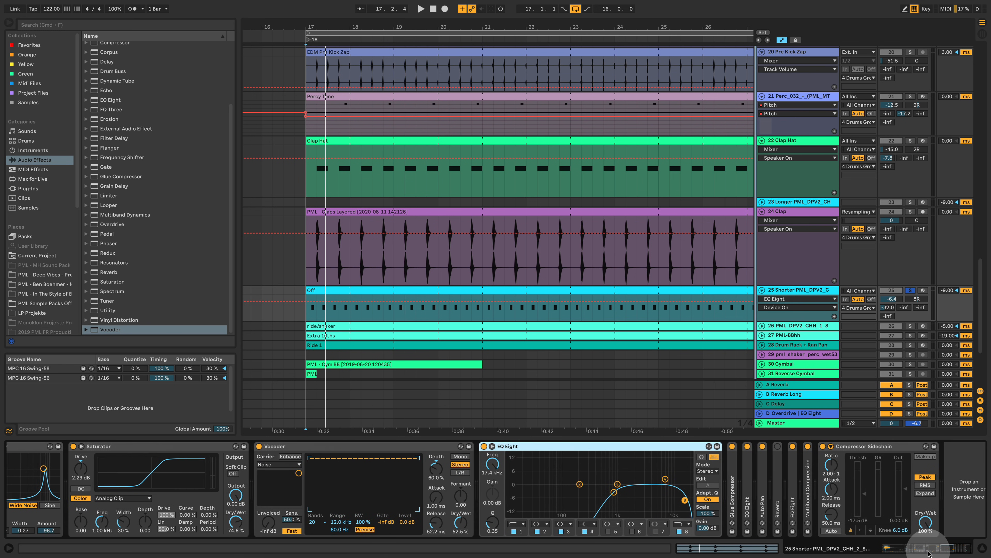
double_click(727, 481)
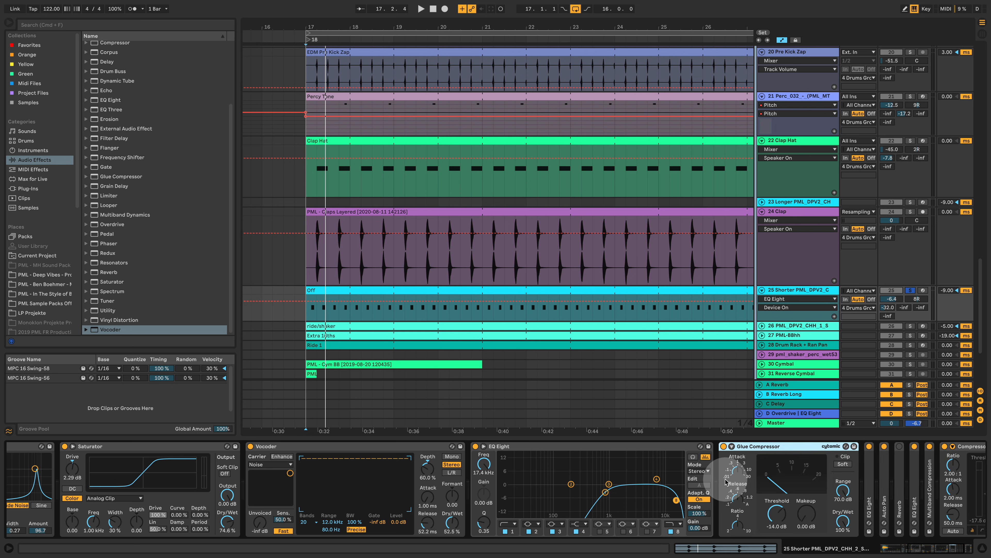
double_click(776, 449)
double_click(738, 474)
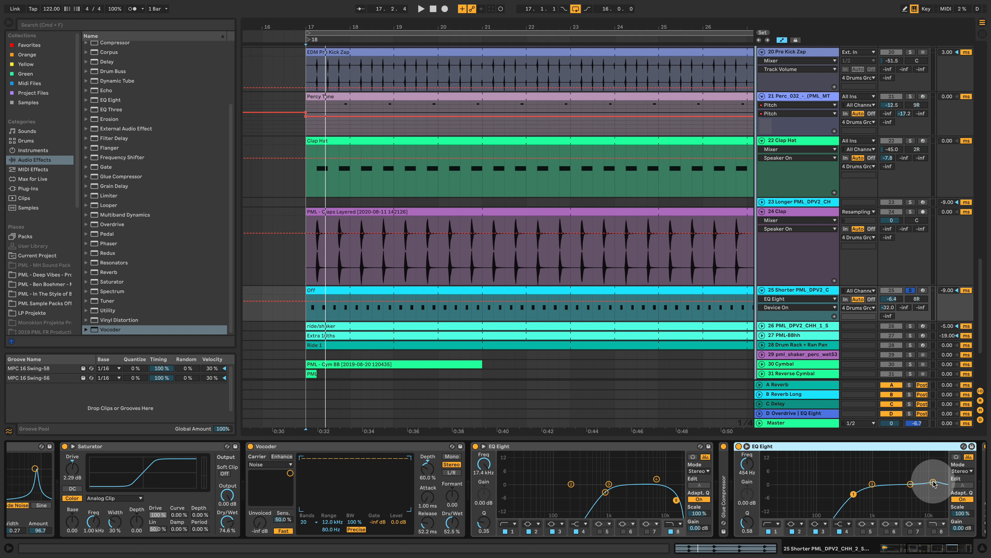
Unfold the EQ Eight after the Reverb and compare the hat sound with that EQ switched off and on
scroll(898, 486, "right", 5)
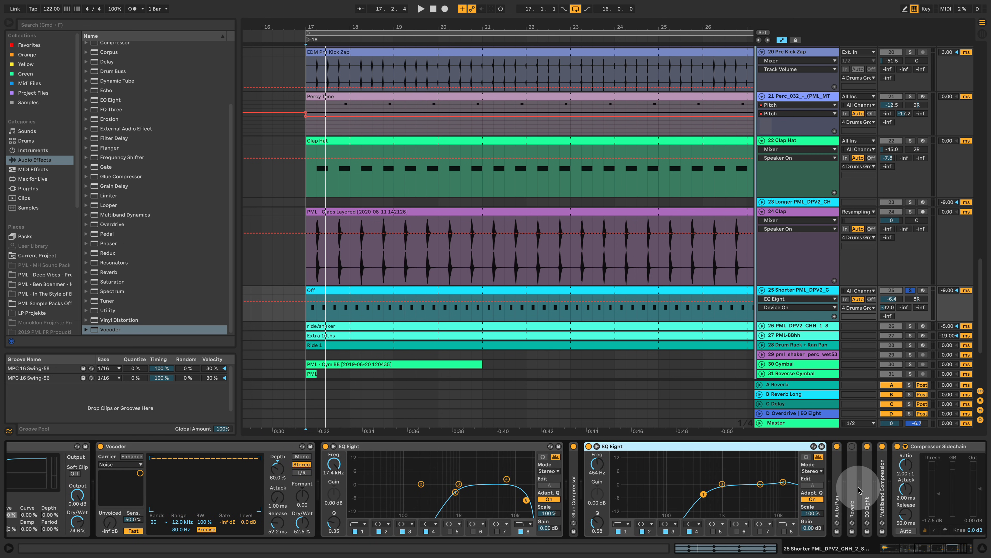
double_click(866, 488)
left_click(944, 549)
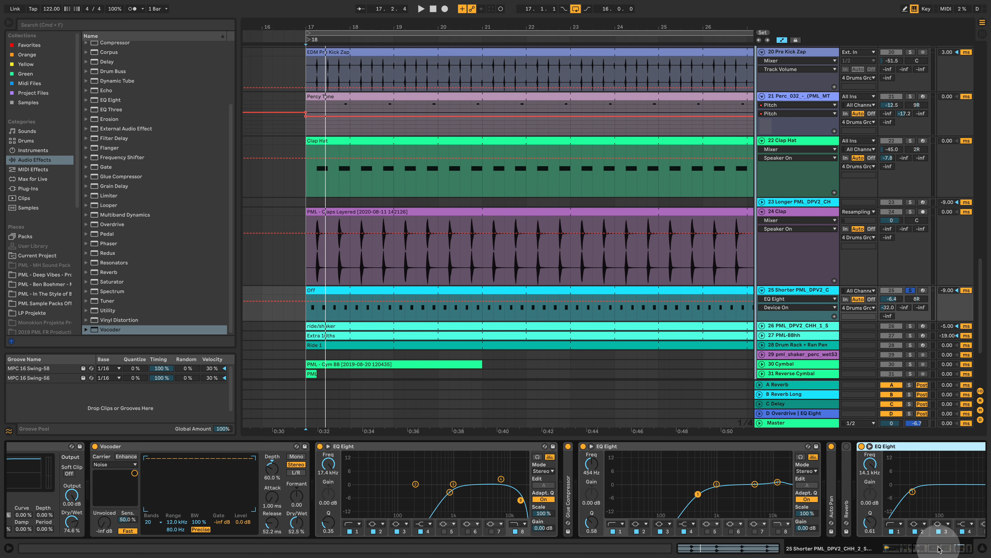
left_click_drag(946, 549, 933, 548)
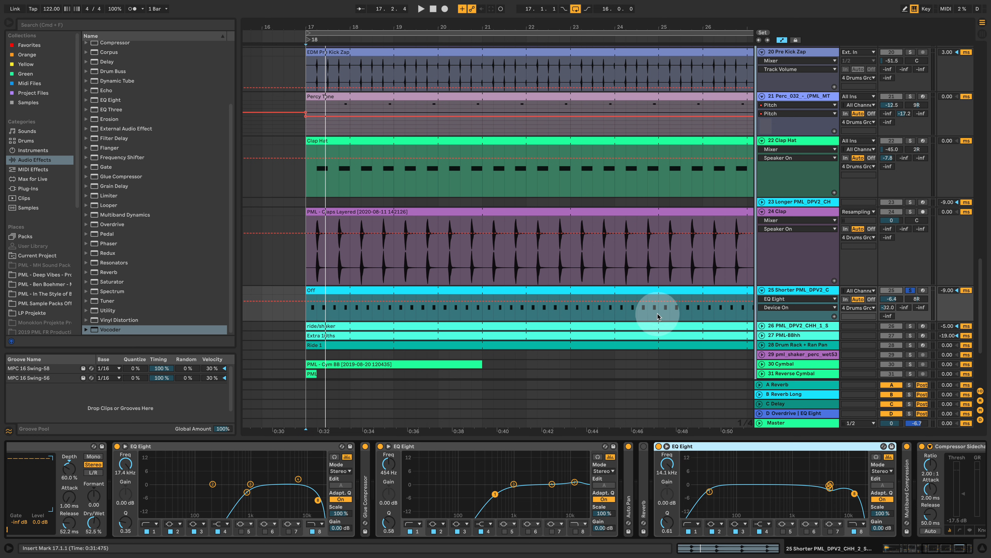
left_click(659, 446)
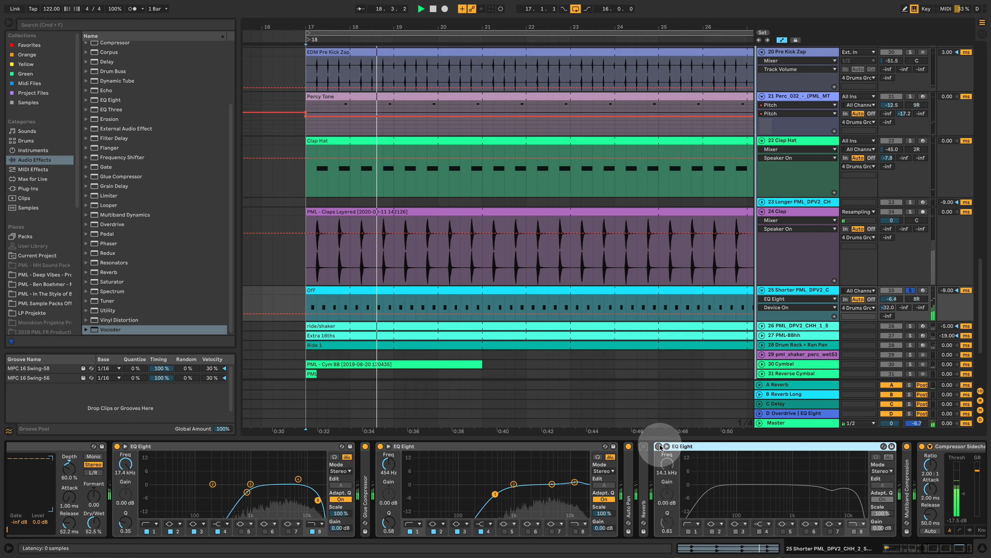
left_click(659, 447)
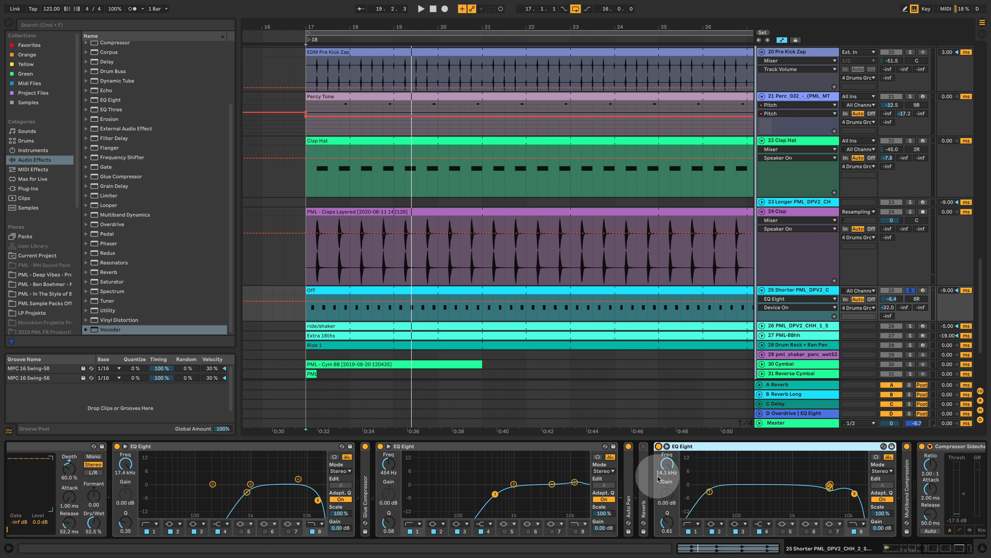
Switch on and unfold the hat track's Reverb, audition it and view the end of the device chain
double_click(643, 477)
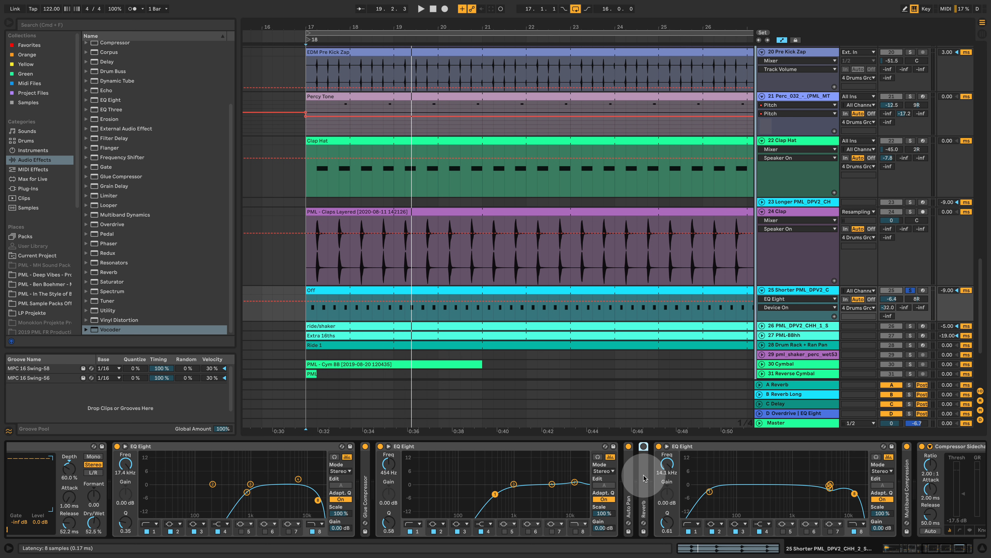
left_click(644, 446)
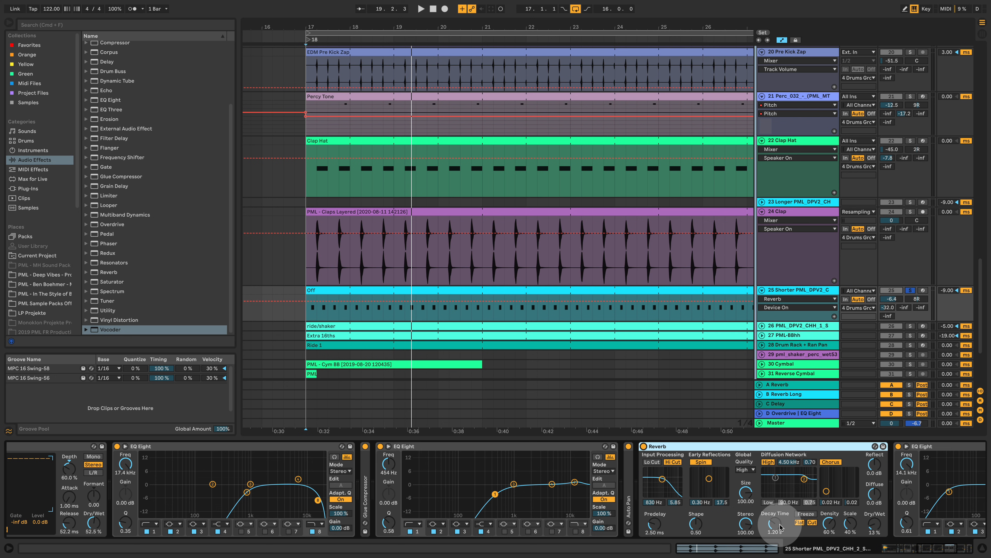
key("space")
left_click(937, 551)
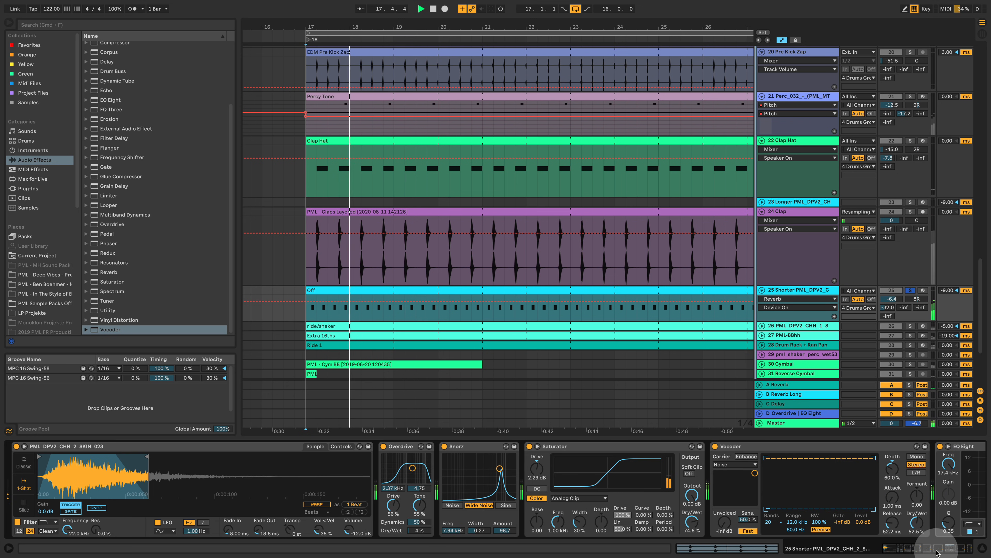
left_click(937, 552)
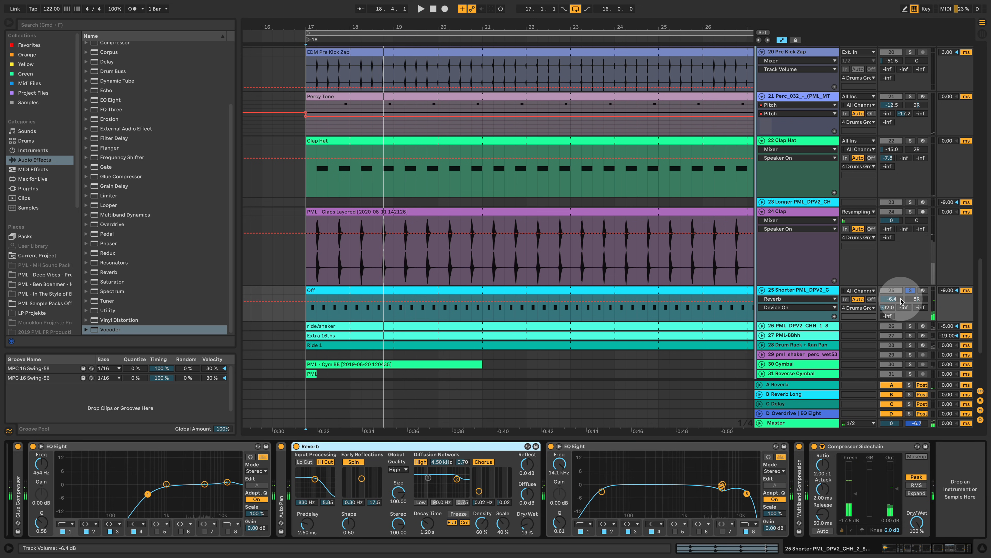
Solo both kick tracks, audition them with the soloed hat, and add shaker tracks 15 and 16 to the solo
scroll(743, 297, "up", 10)
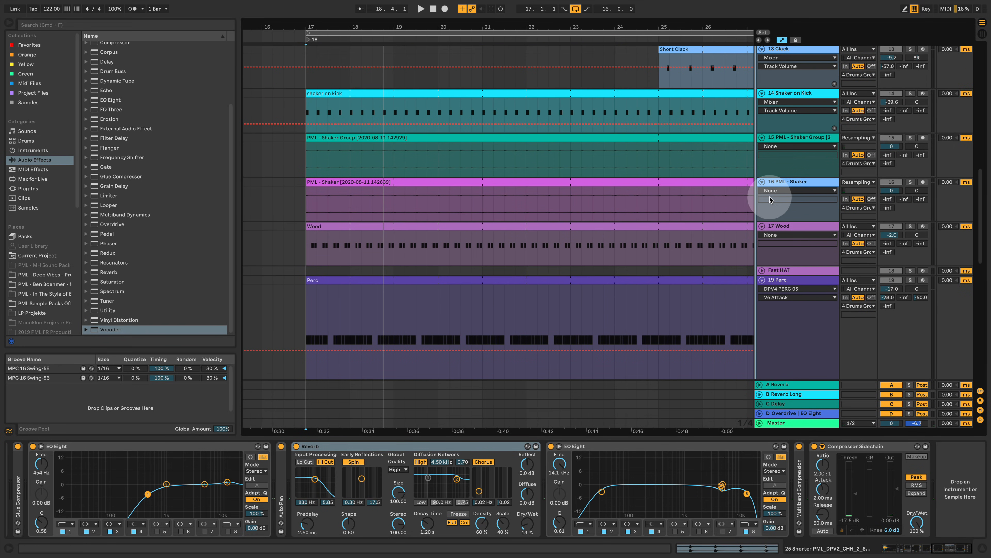
scroll(781, 195, "up", 12)
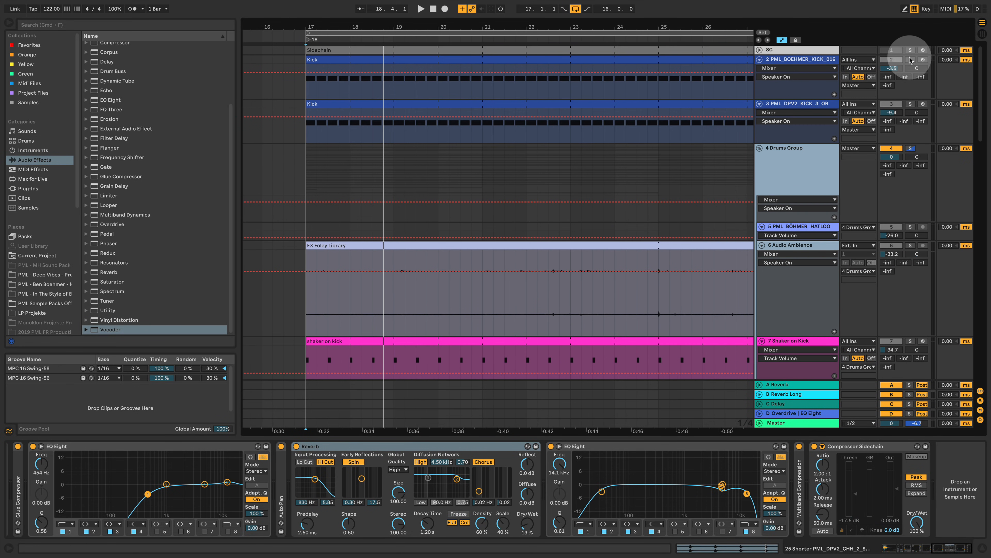
left_click(911, 59)
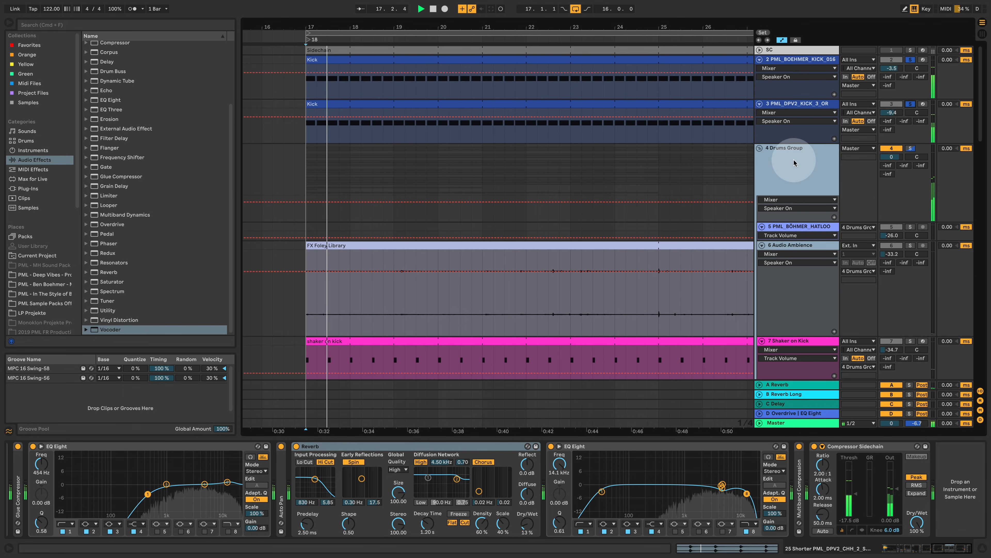
scroll(765, 222, "down", 5)
scroll(756, 234, "down", 6)
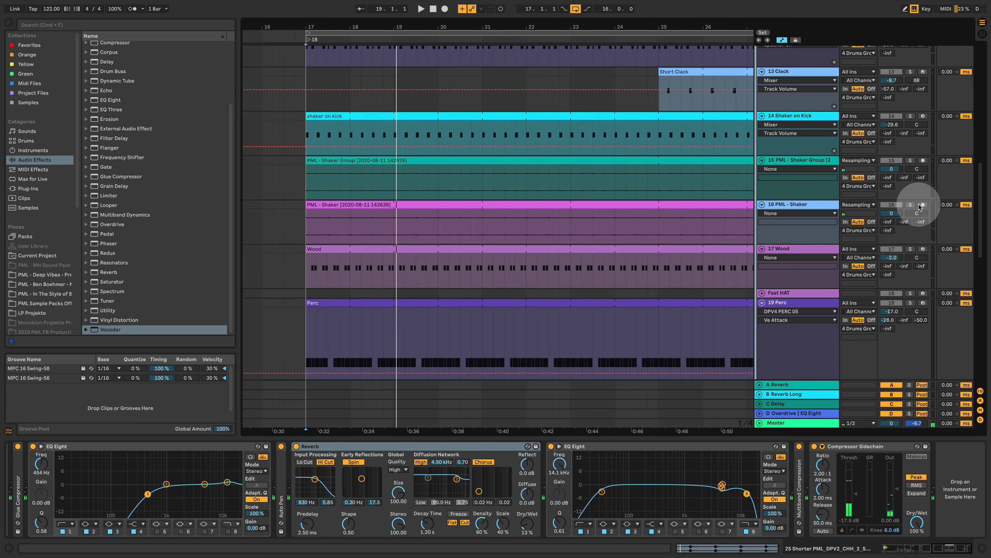
scroll(815, 270, "down", 3)
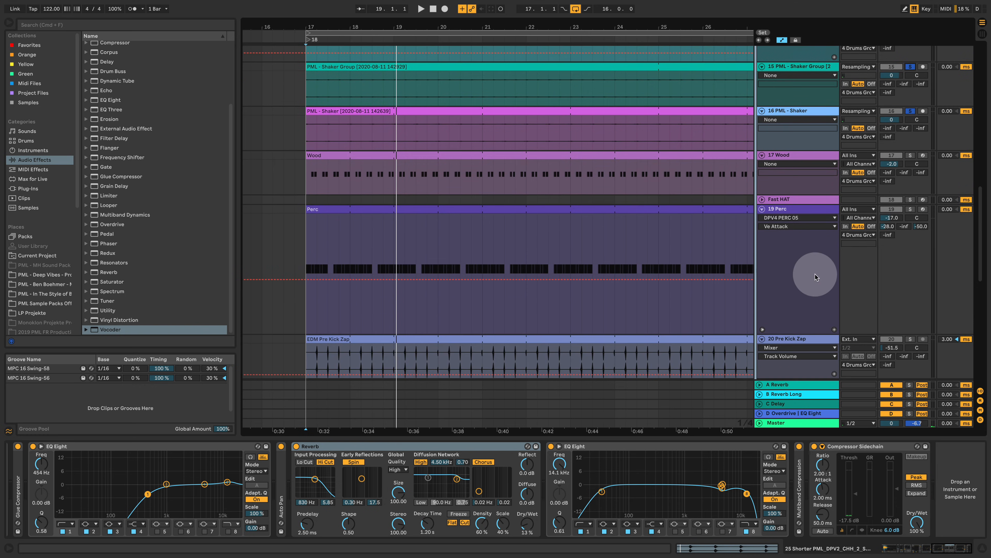
Add the 24 Clap track to the solo, audition the loop with it and show the clap's device chain
scroll(810, 278, "down", 5)
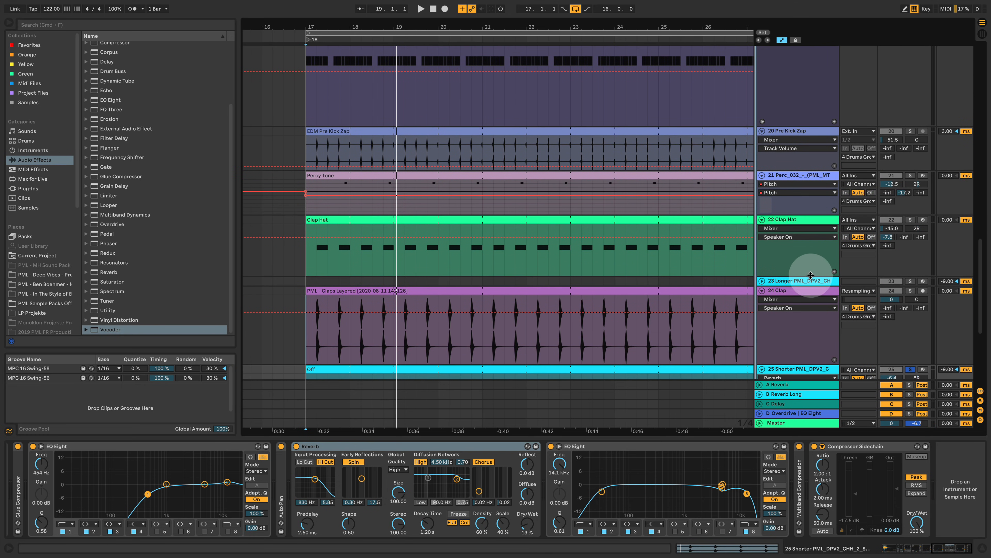
left_click(910, 291)
key("space")
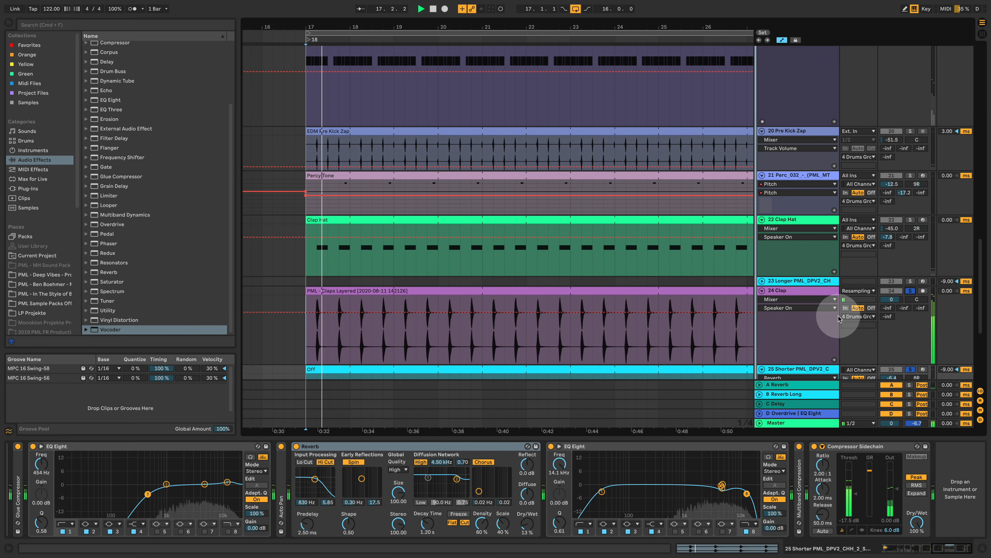
scroll(703, 301, "down", 2)
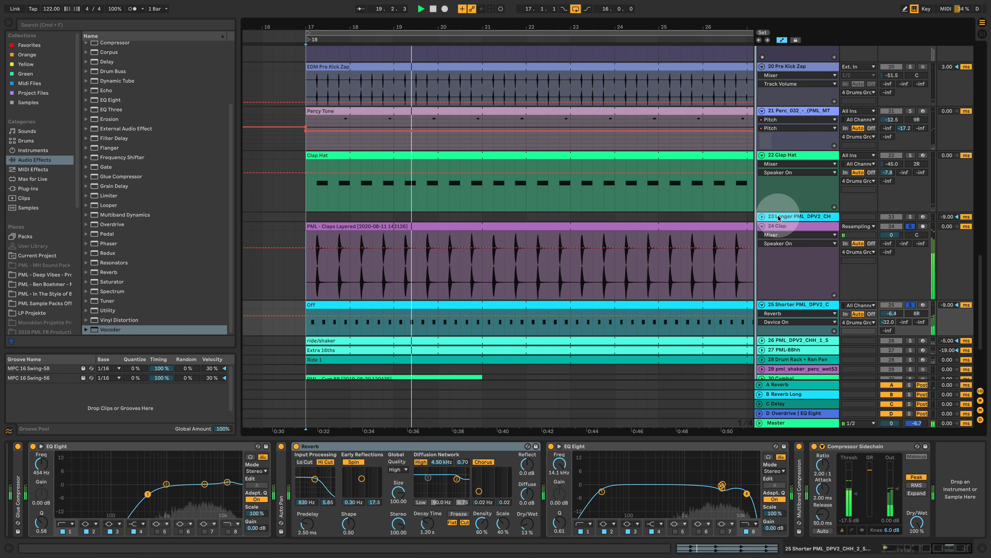
left_click(790, 226)
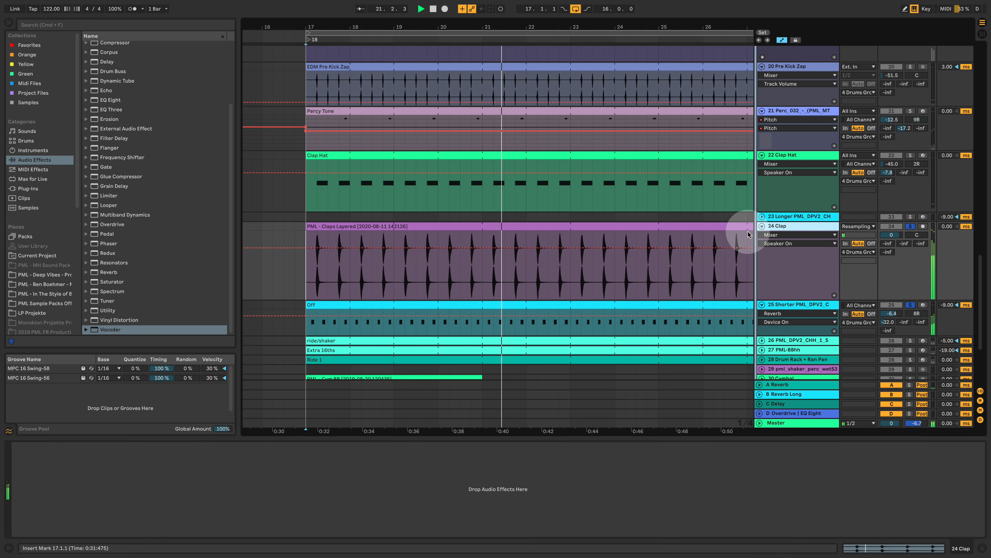
Open the layered clap clip, lower its sample gain to -4.62 dB and return to the arrangement and device chain
double_click(712, 232)
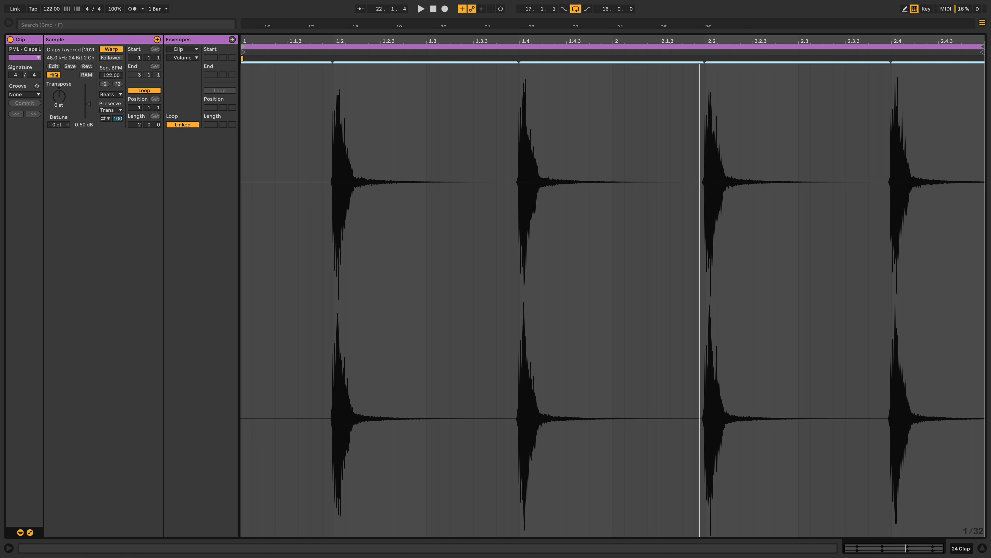
left_click_drag(88, 104, 89, 108)
left_click_drag(88, 110, 88, 105)
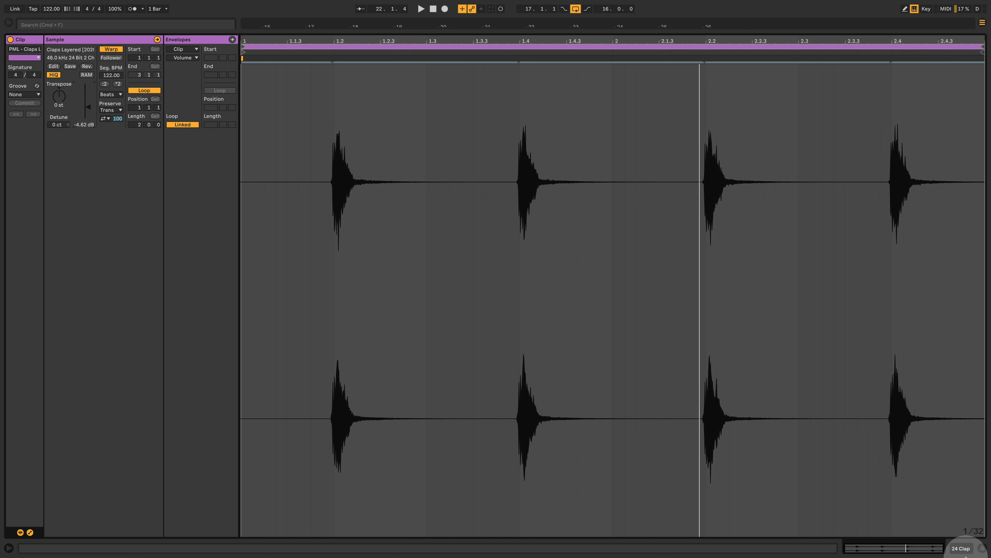
left_click(966, 548)
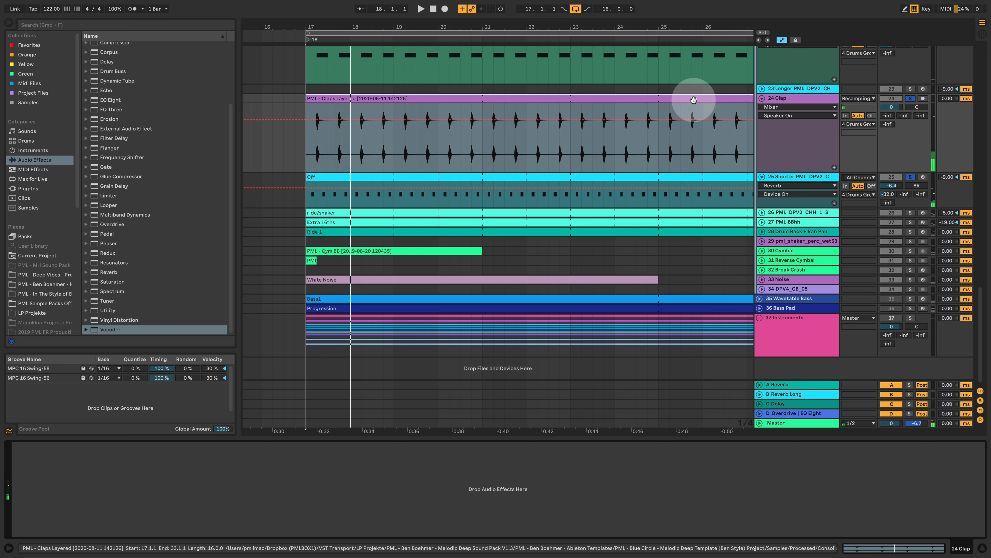
Reopen the layered clap clip, lower its gain to -15.6 dB during playback and return to the arrangement
double_click(642, 99)
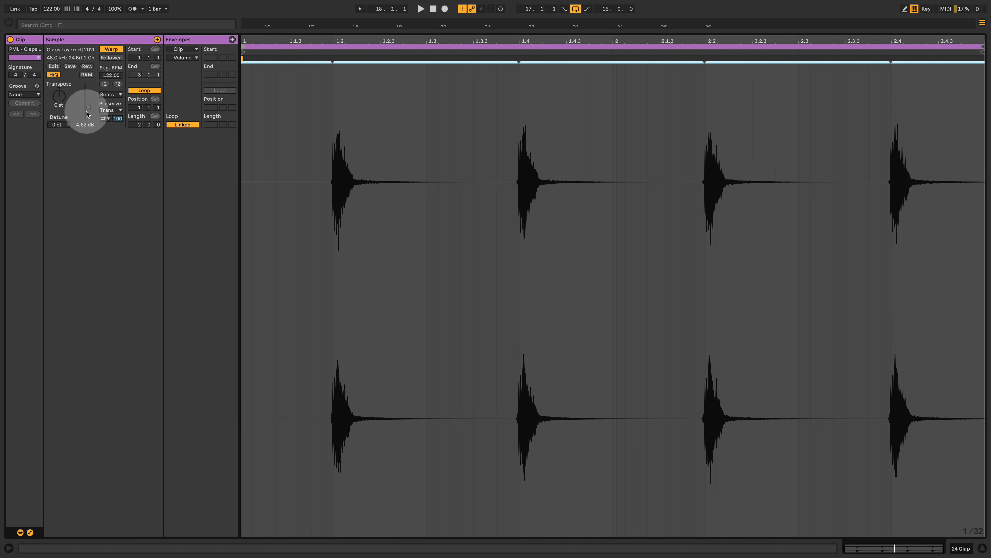
mouse_move(86, 114)
left_mouse_down()
mouse_move(87, 129)
mouse_move(88, 111)
left_mouse_up()
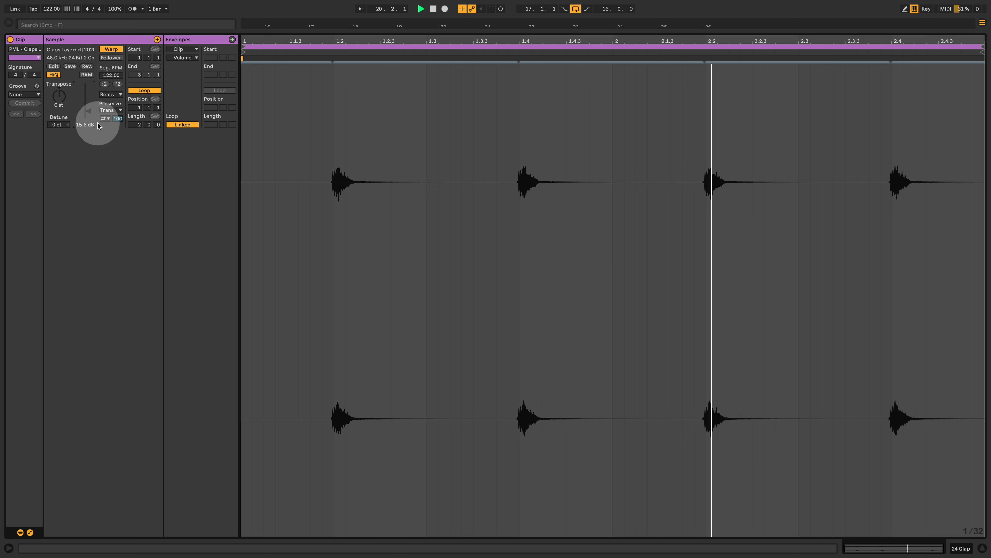
left_click(436, 152)
left_click(523, 190)
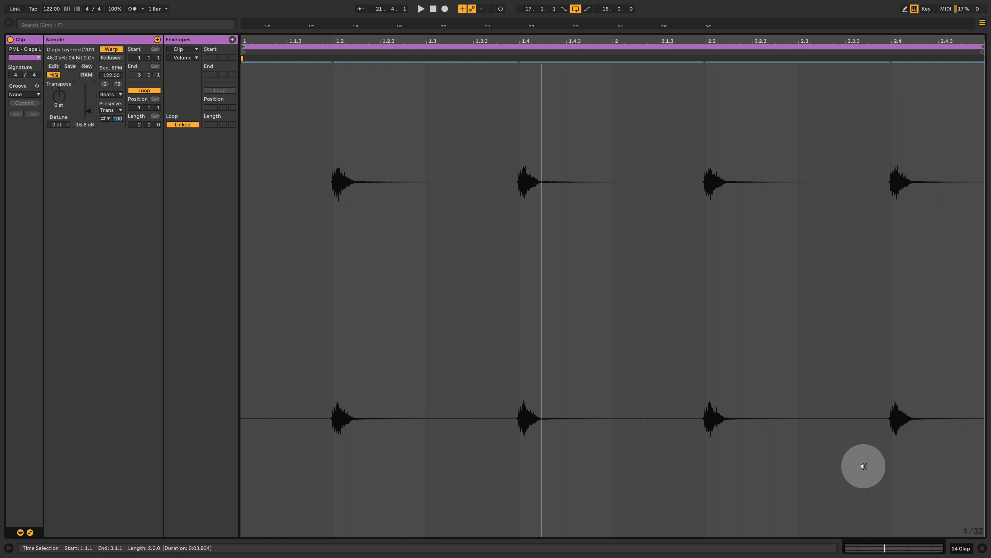
left_click(963, 545)
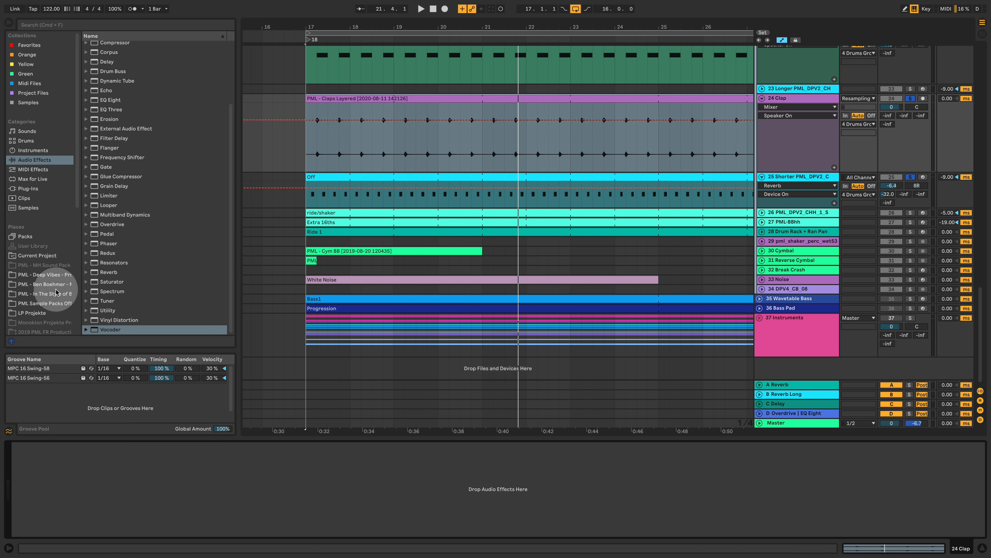
Find the Blue Circle project in the Ben Boehmer Ableton Templates folder, widen the browser and expand the project's contents
left_click(45, 284)
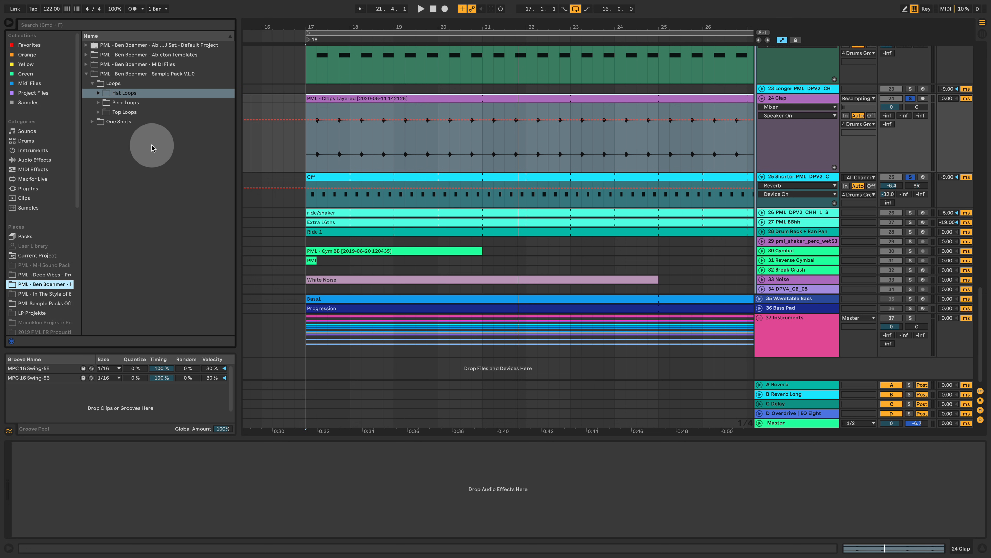
left_click(86, 56)
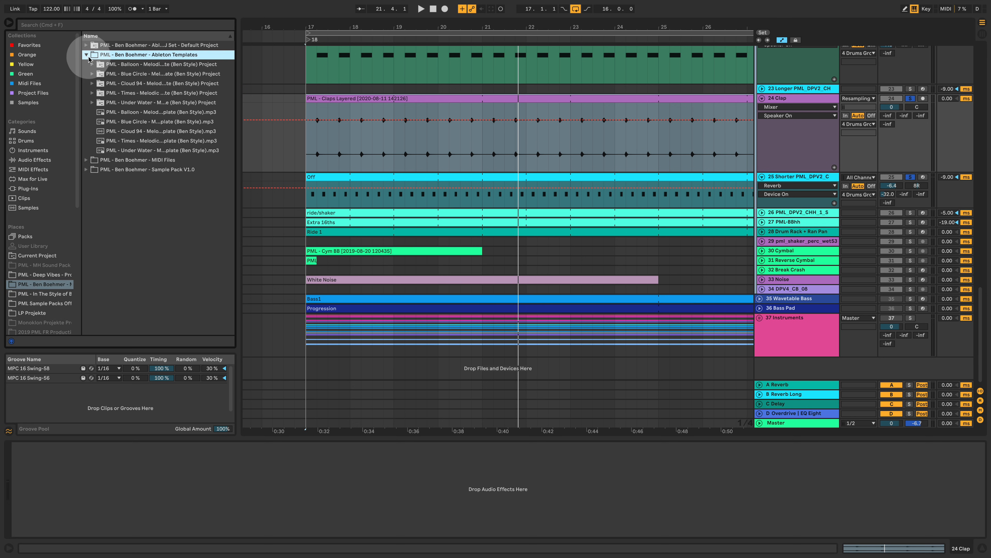
left_click_drag(236, 59, 293, 50)
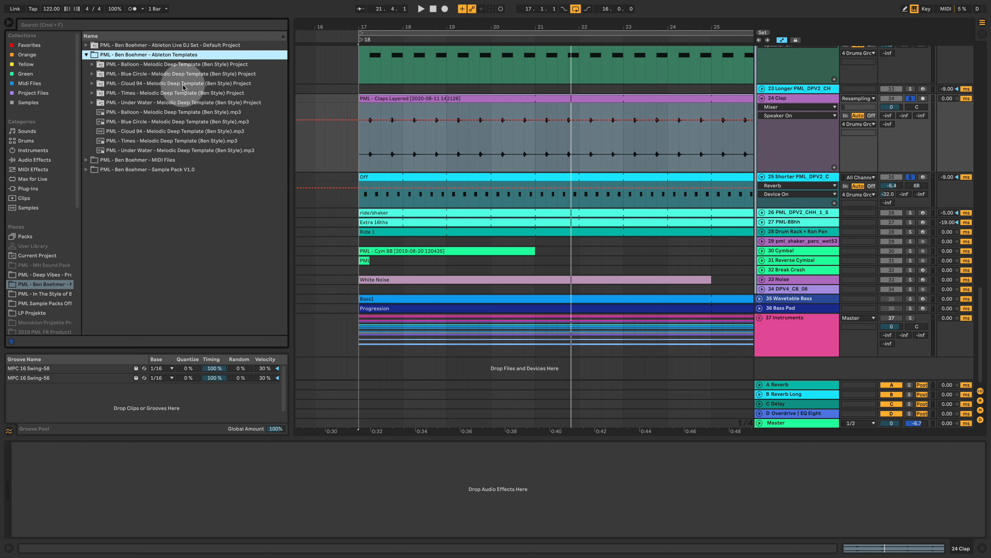
left_click(139, 76)
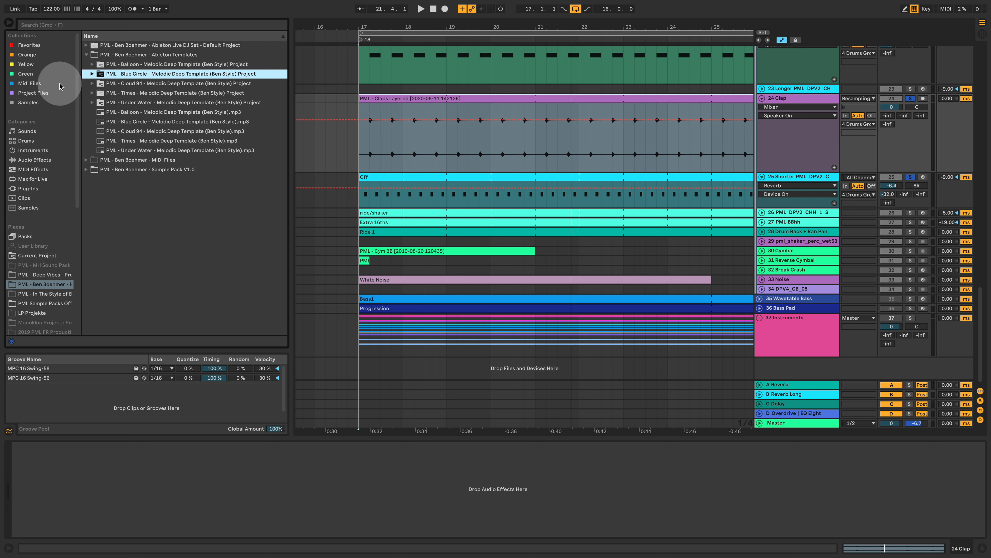
left_click(92, 73)
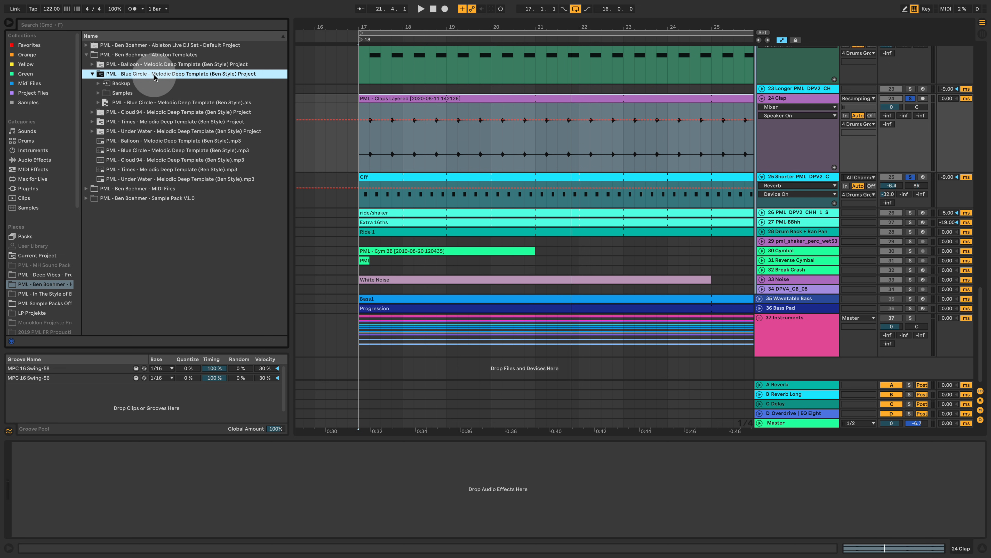
Import the 24 Clap track from the Blue Circle .als file's 4 Drums Group, placing it directly below the existing Clap track
left_click(236, 103)
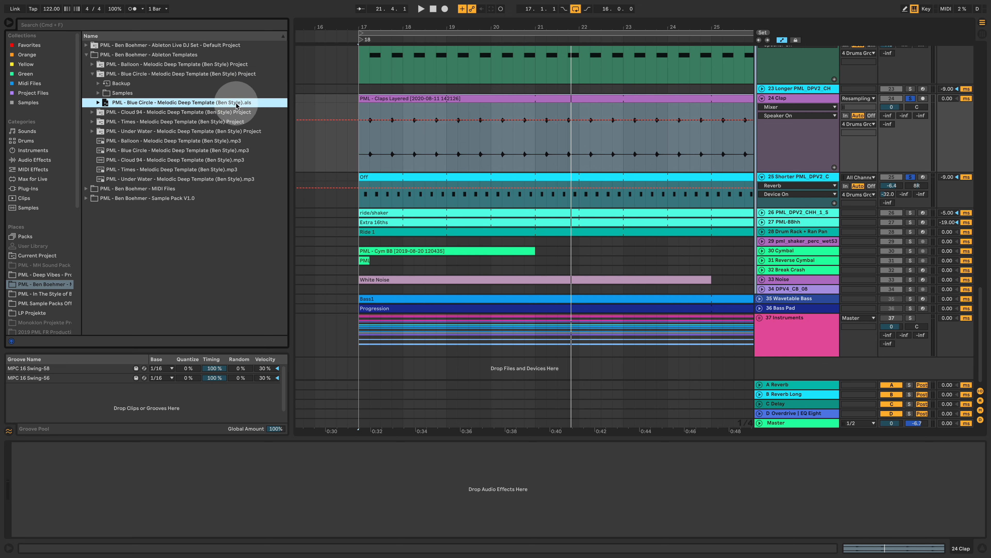
left_click(97, 103)
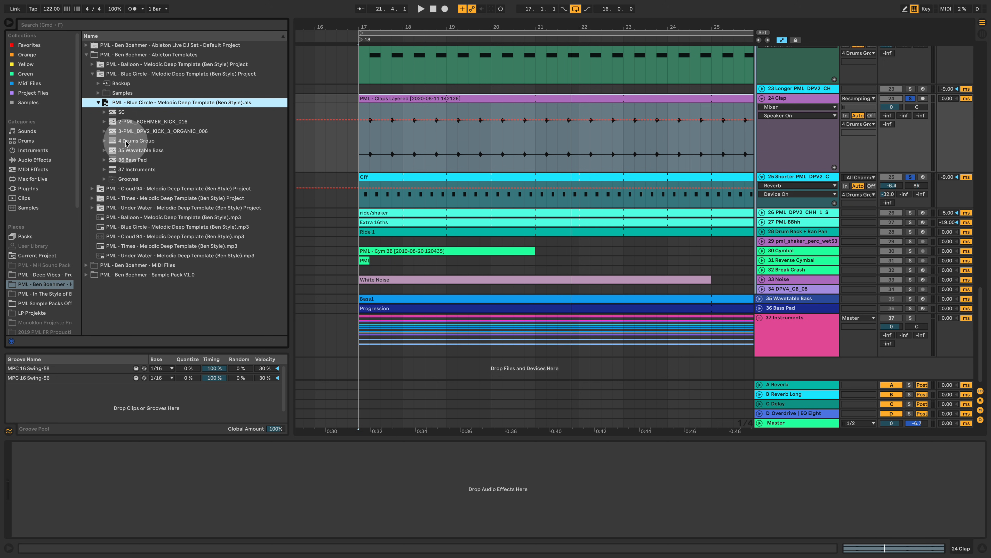
left_click(104, 143)
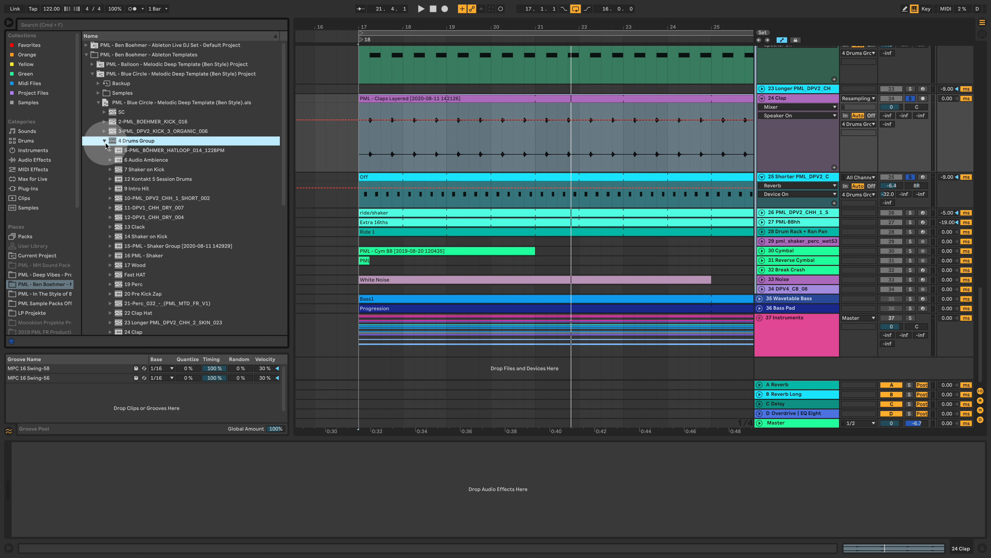
scroll(189, 250, "down", 2)
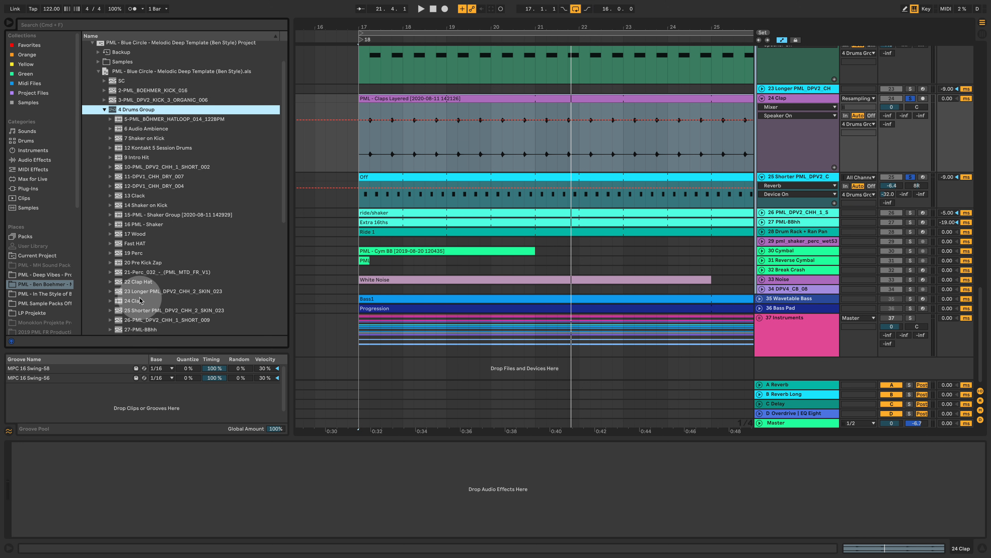
left_click(134, 300)
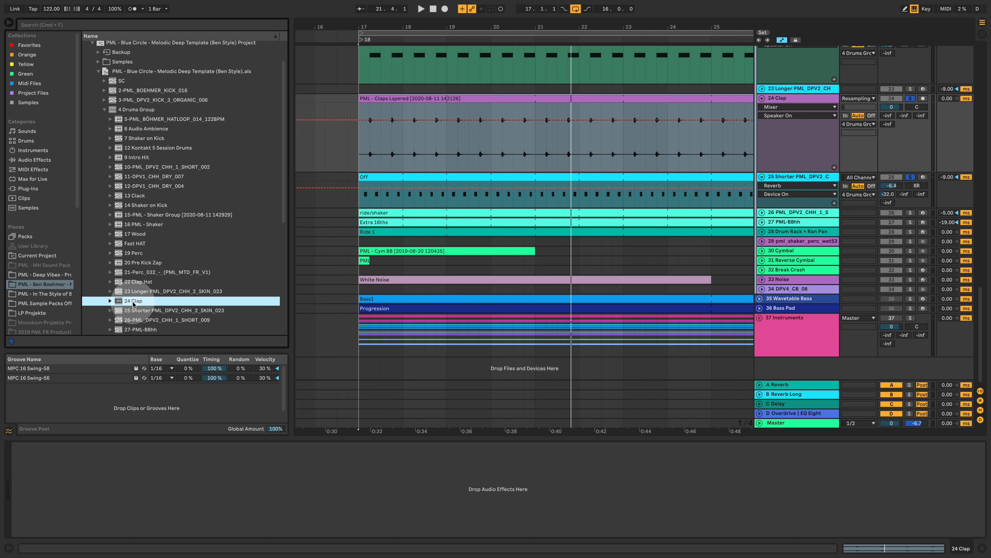
left_click_drag(133, 302, 778, 175)
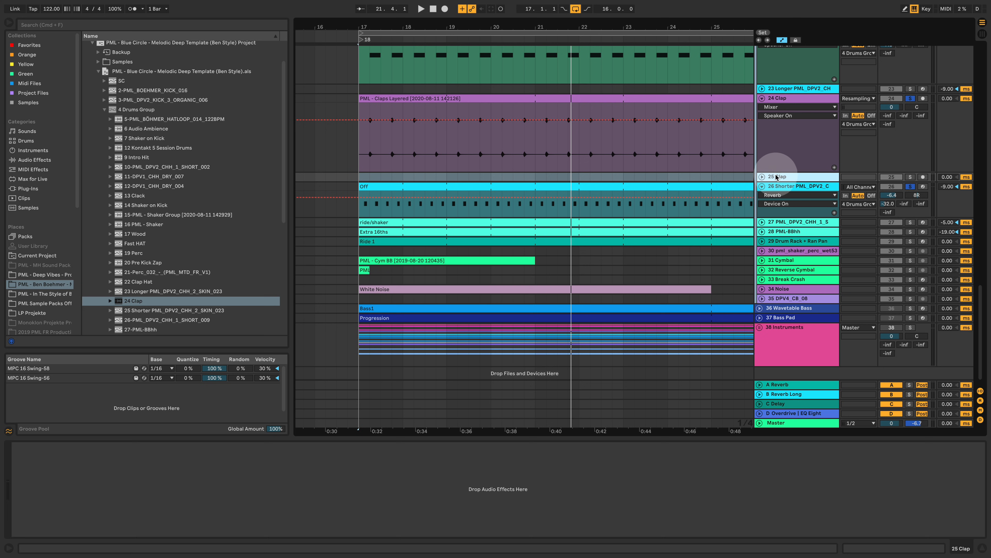
Unfold the imported Clap track and inspect the original sample gain in its clip under the Arp section
left_click(764, 176)
left_click_drag(626, 31, 626, 10)
mouse_move(380, 35)
left_mouse_down()
mouse_move(379, 24)
mouse_move(381, 35)
left_mouse_up()
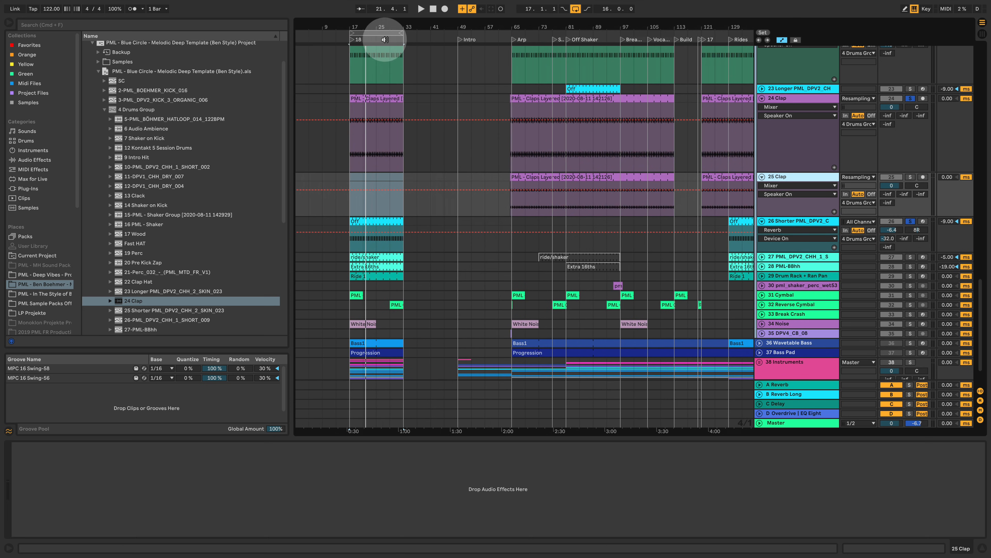
left_click(539, 189)
double_click(538, 177)
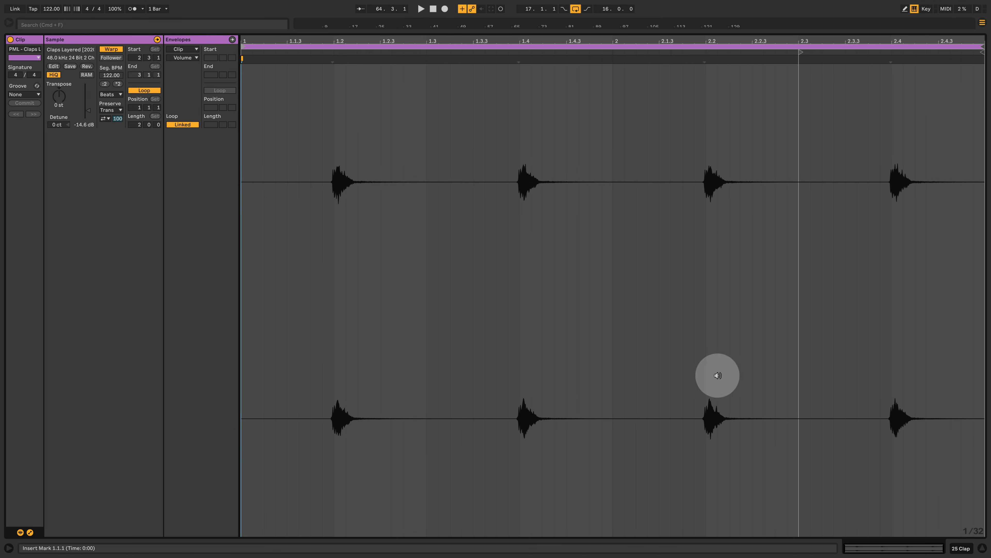
left_click(967, 547)
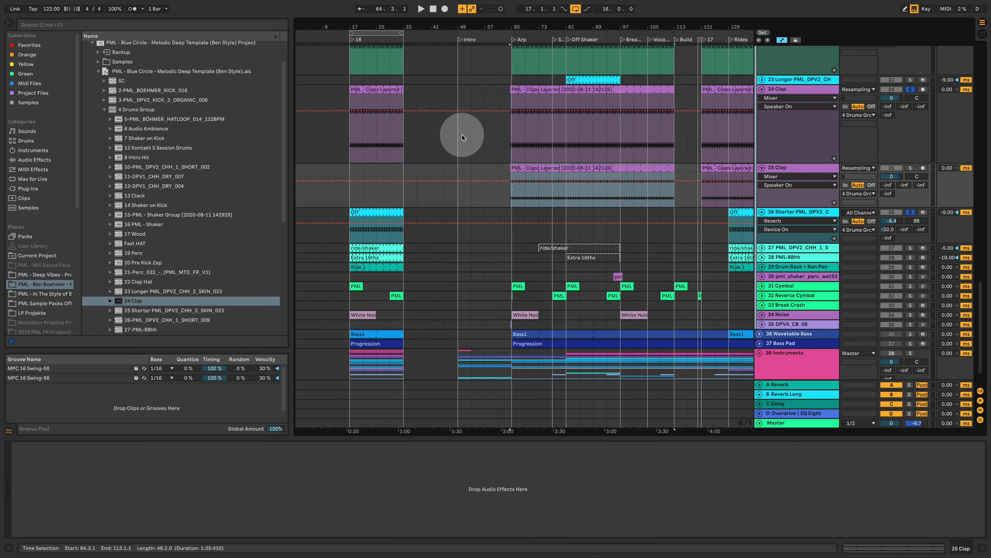
Open the first layered clap clip on track 24 and set its sample gain to -14.6 dB
double_click(391, 89)
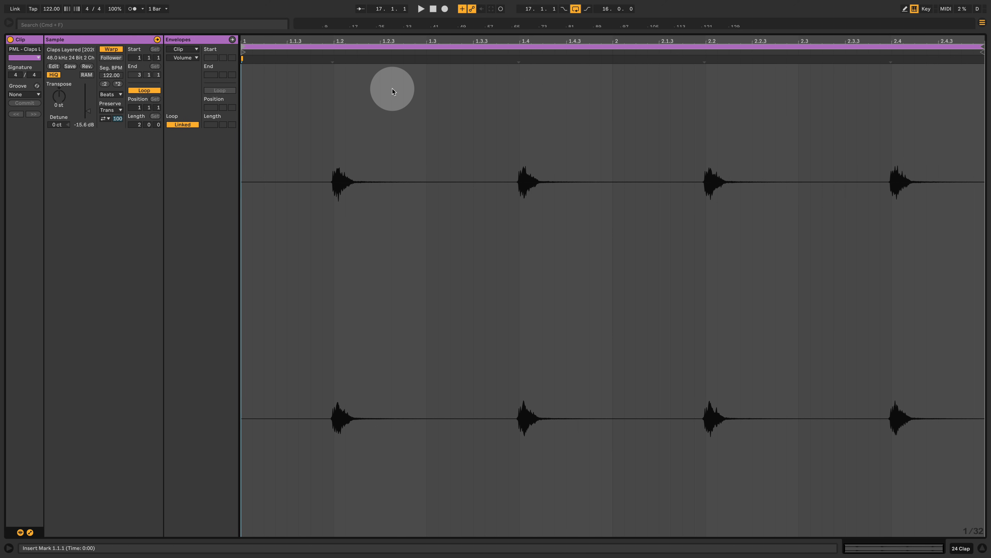
left_click(89, 114)
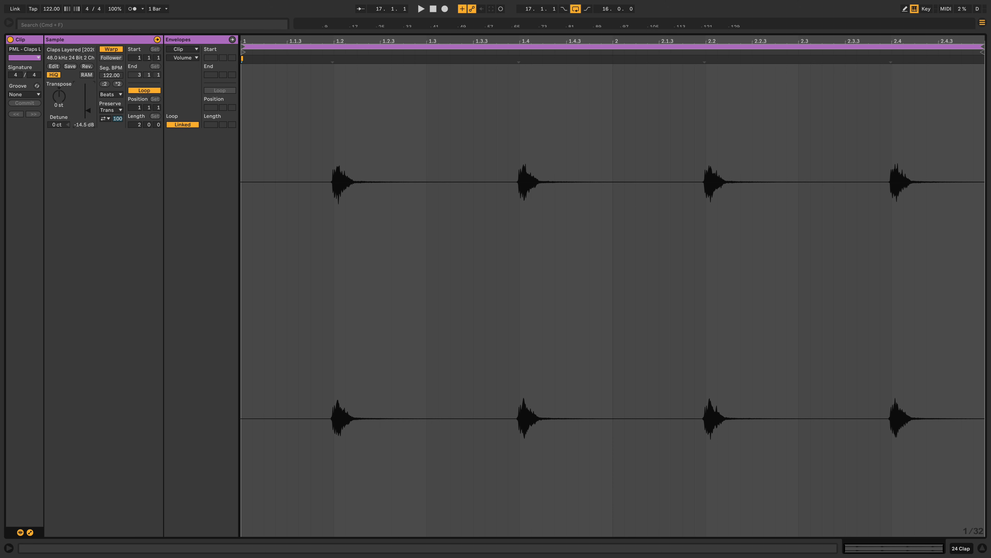
double_click(84, 123)
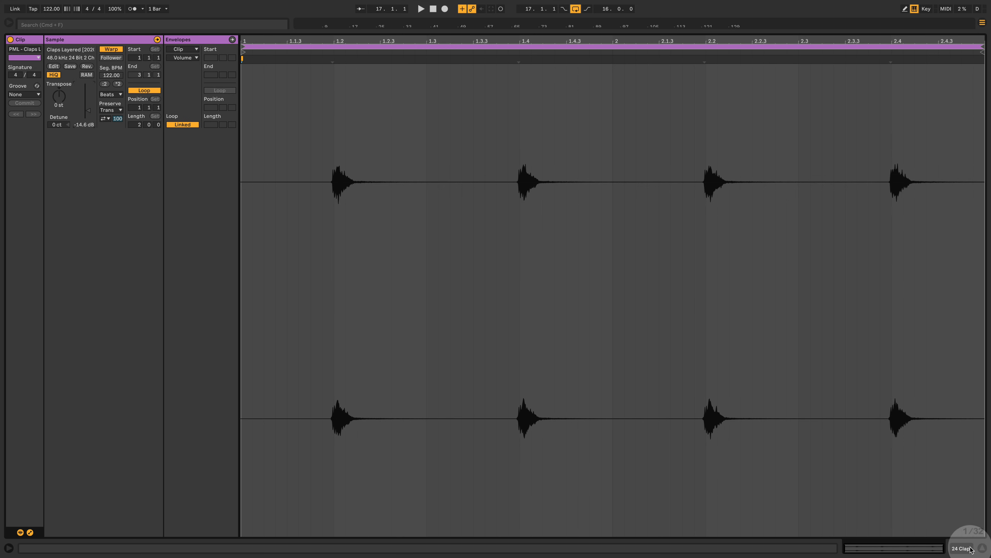
Delete the 25 Clap track from the arrangement and collapse the Blue Circle template set in the browser
left_click(697, 127)
left_click(783, 132)
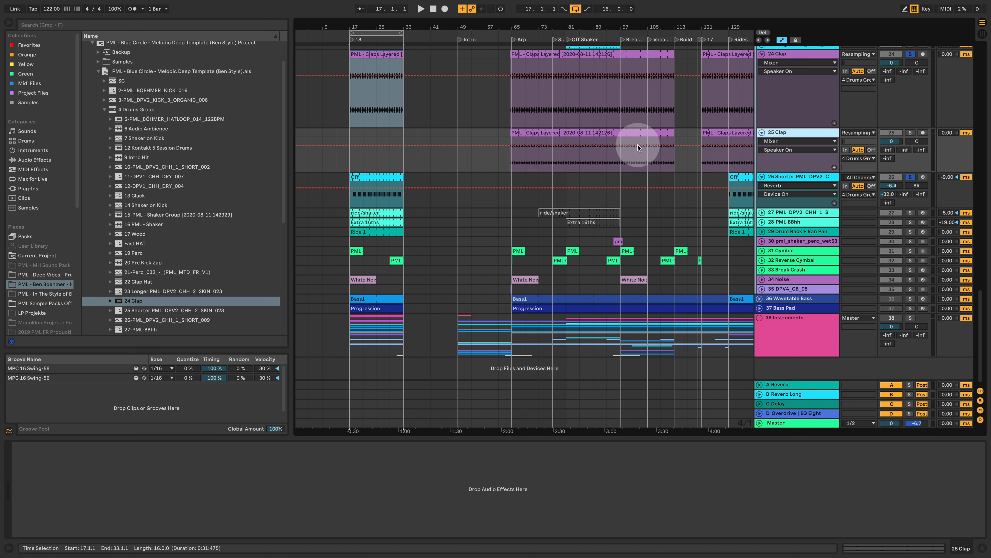
key("Delete")
scroll(549, 181, "up", 3)
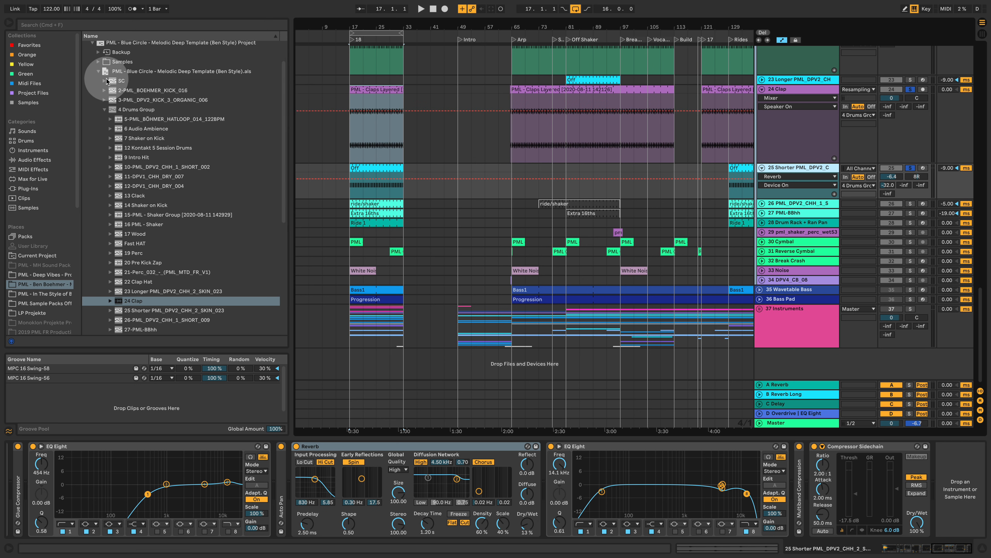
left_click(97, 71)
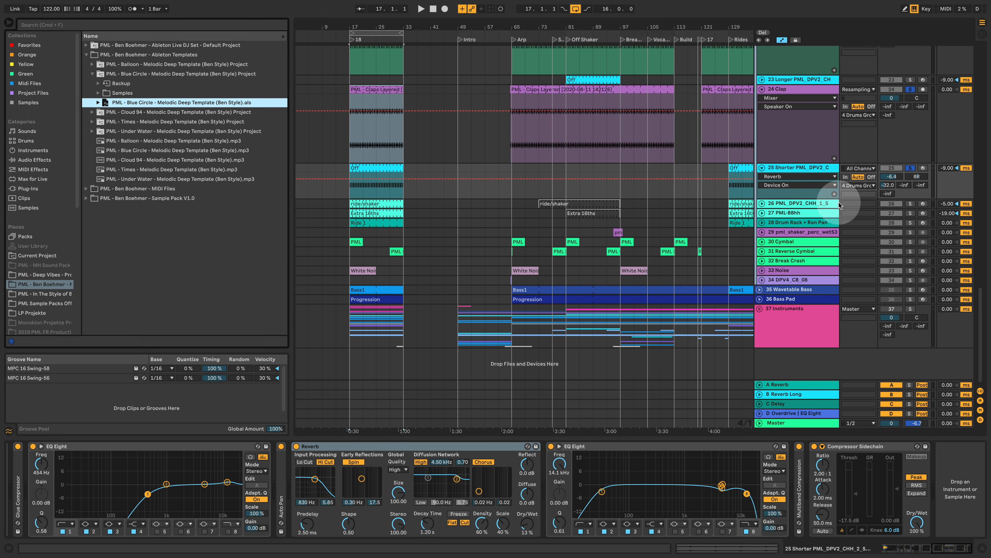
Unfold the PML_DPV2_CHH_1_SHORT_009 track, play it soloed and open its ride/shaker clip in the note editor
left_click(762, 203)
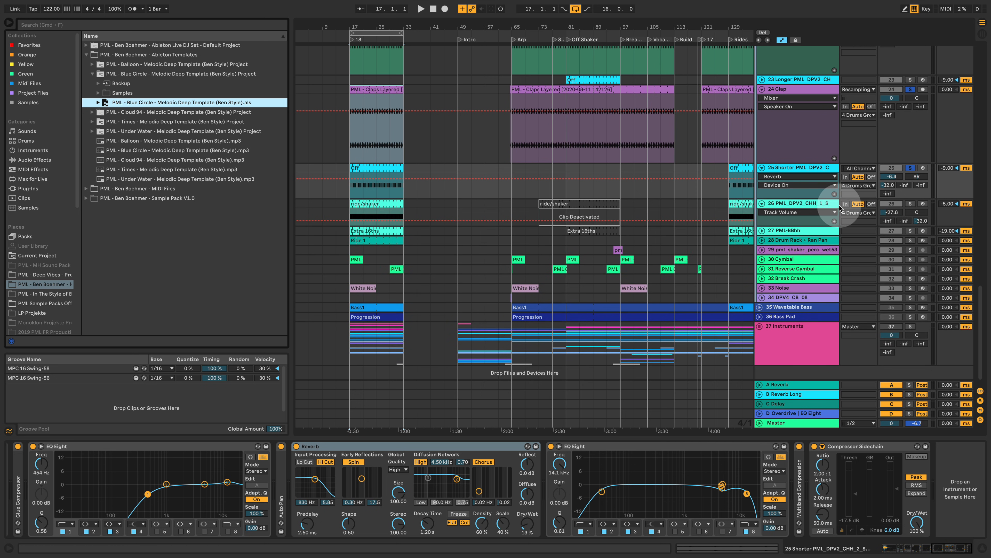
left_click(578, 222)
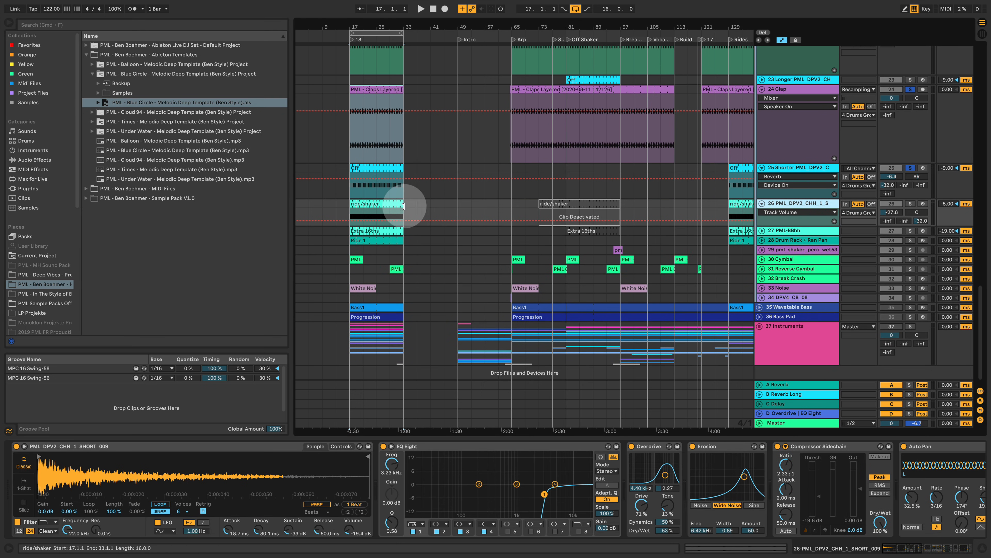
key("space")
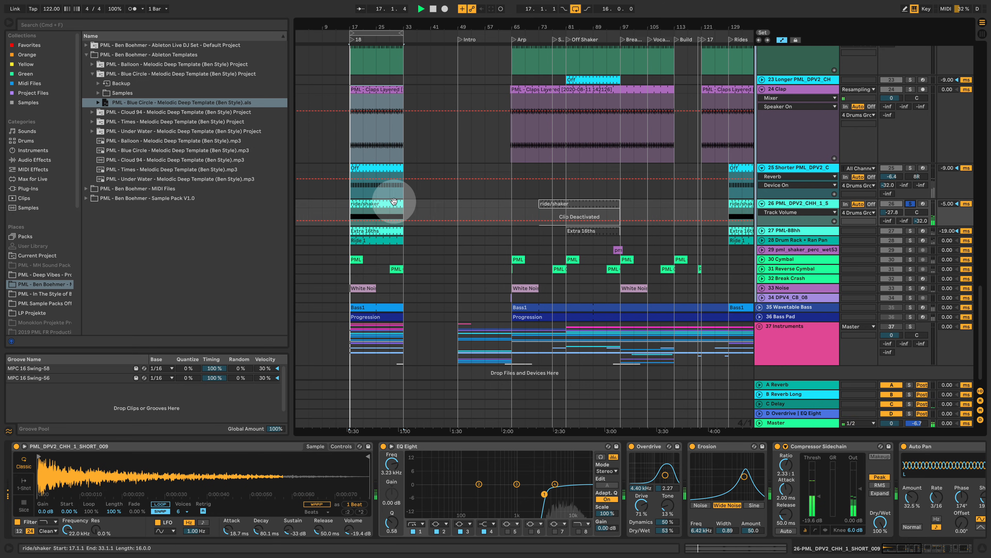
double_click(389, 204)
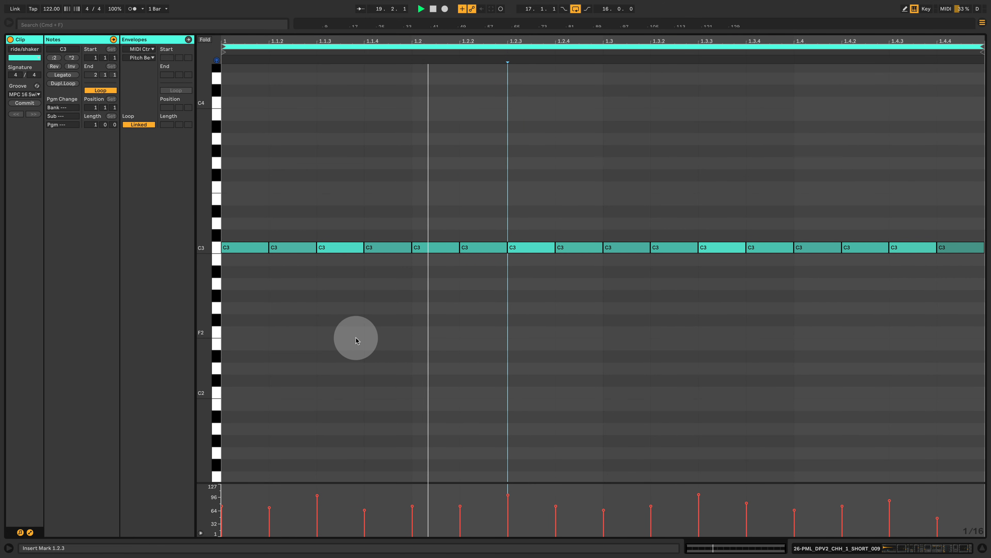
Check the ride/shaker clip's MPC 16 Swing-56 groove assignment and examine that groove's settings in the groove pool
left_click(39, 95)
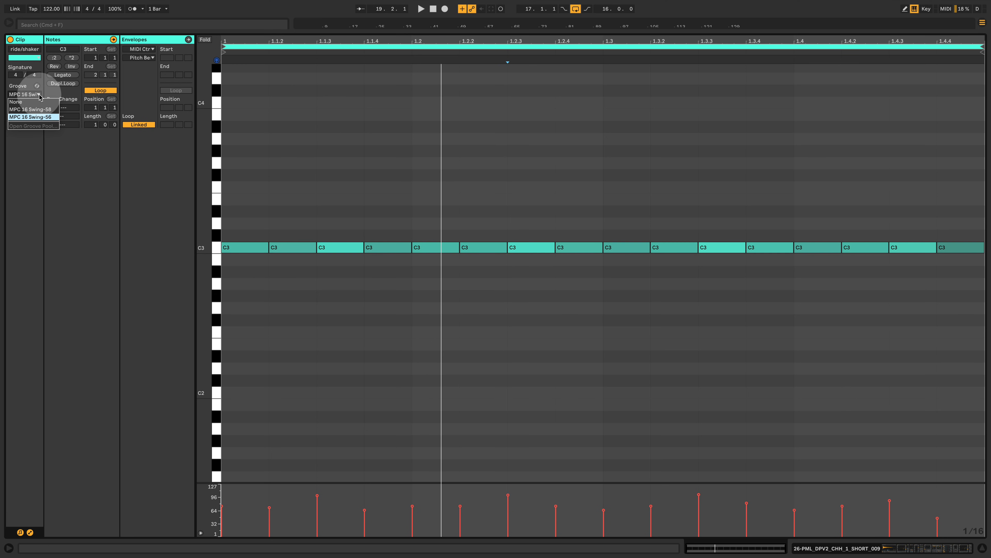
left_click(50, 117)
left_click(9, 548)
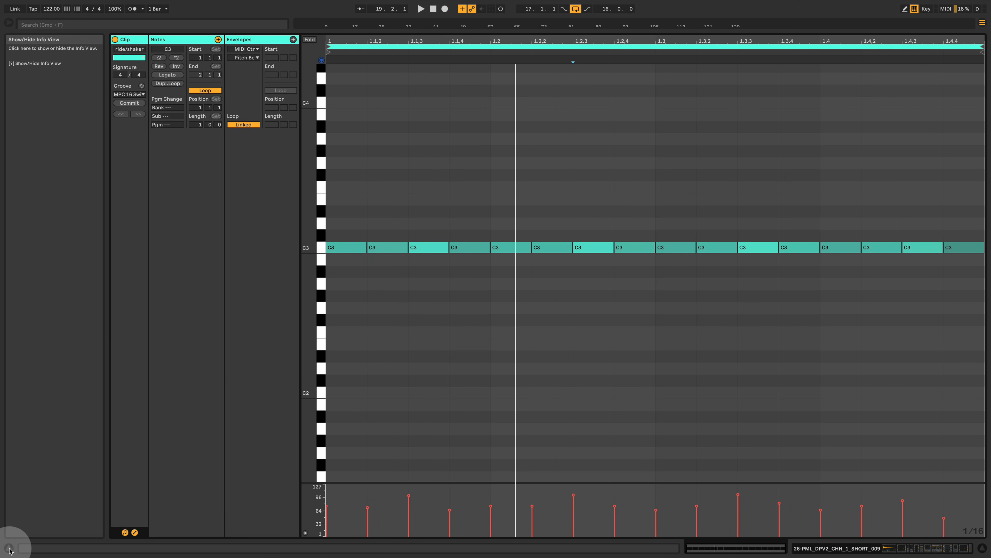
left_click(9, 548)
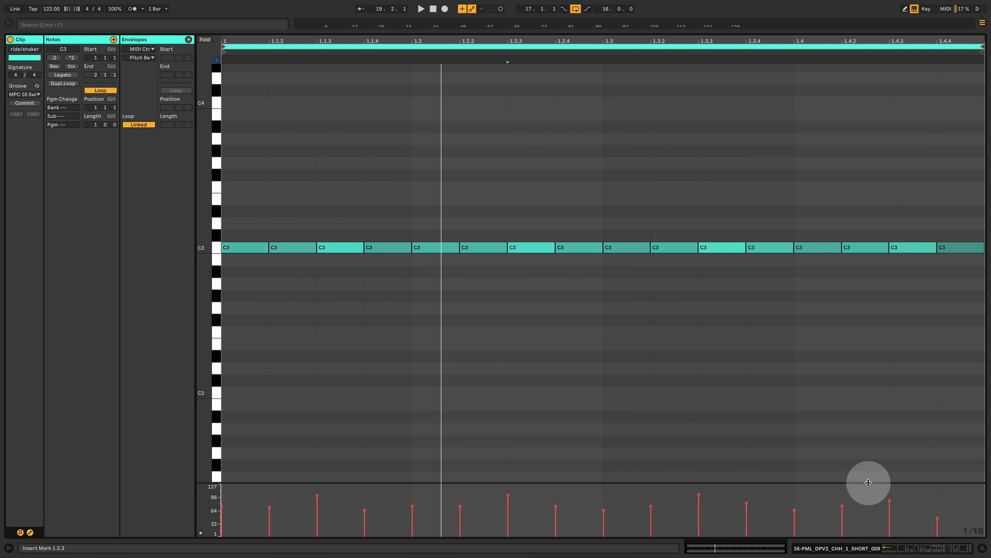
left_click(982, 550)
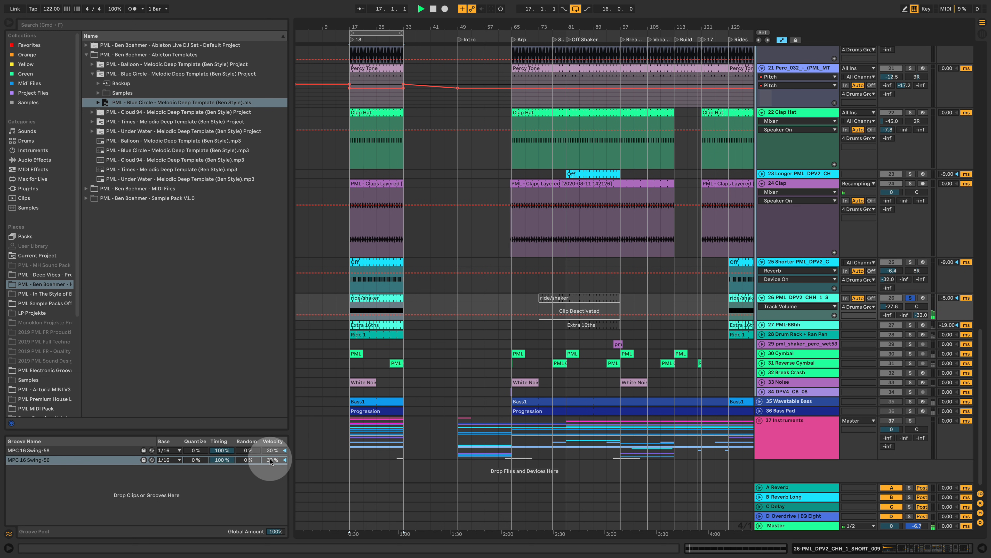
left_click_drag(230, 462, 229, 501)
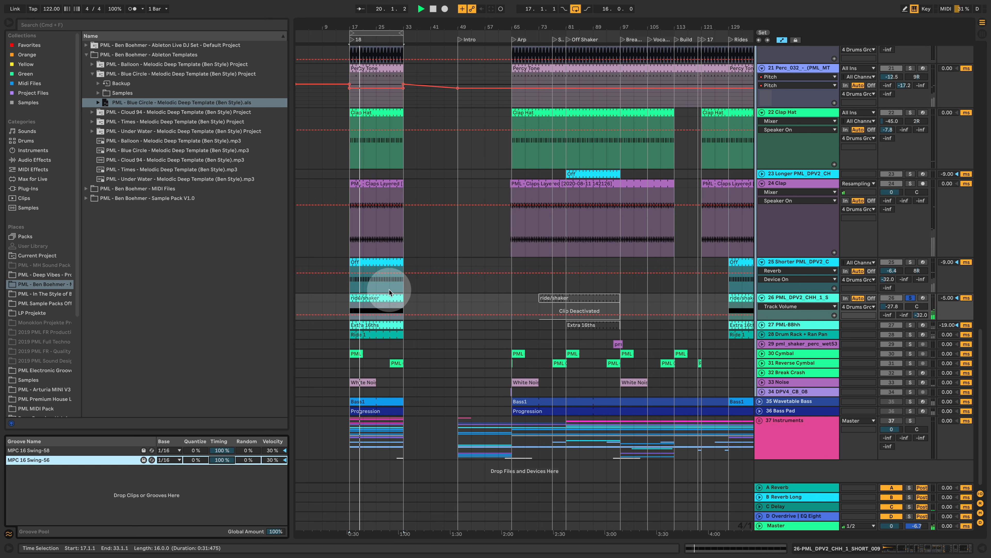
Unfold the PML-88hh track, play it soloed and open its Extra 16ths clip to examine the B2 notes
left_click(803, 326)
left_click(762, 325)
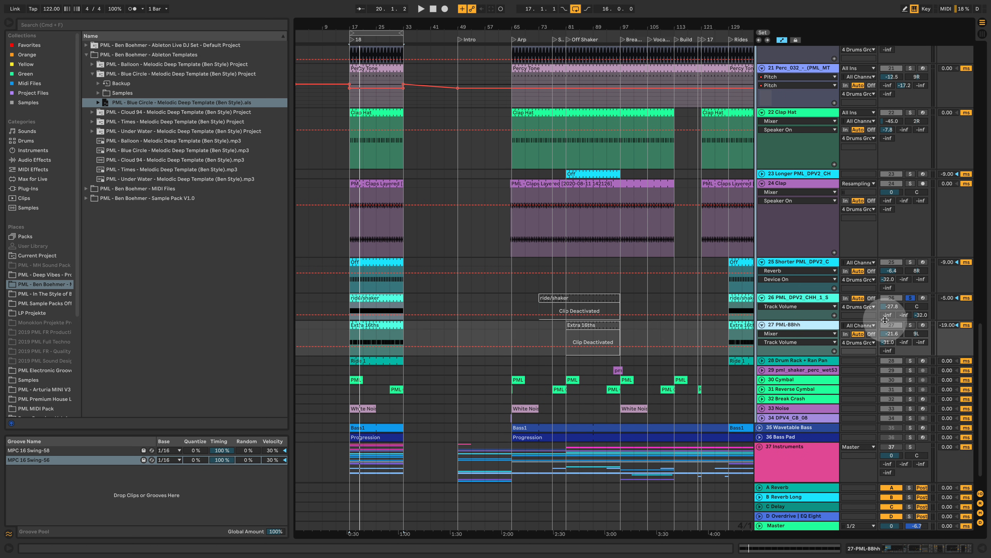
double_click(810, 325)
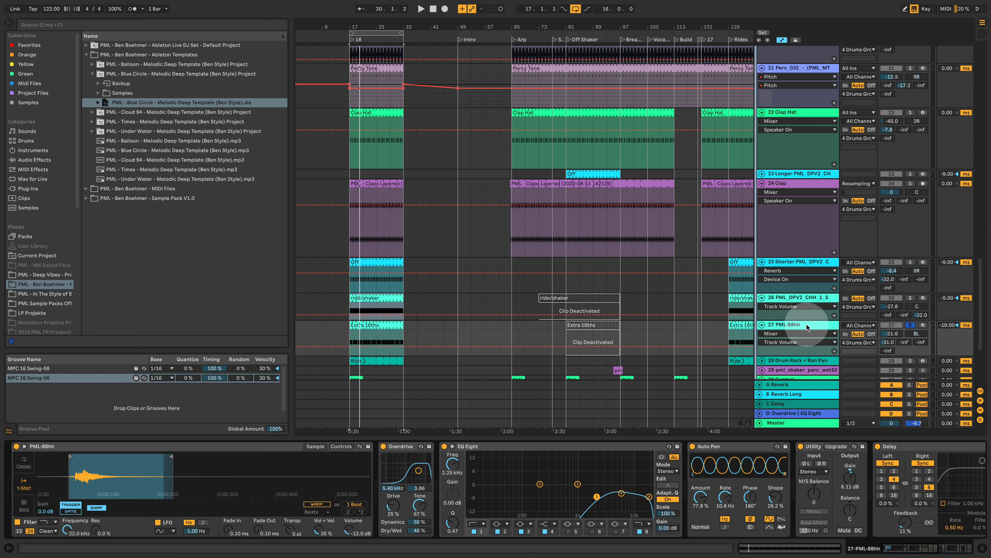
key("space")
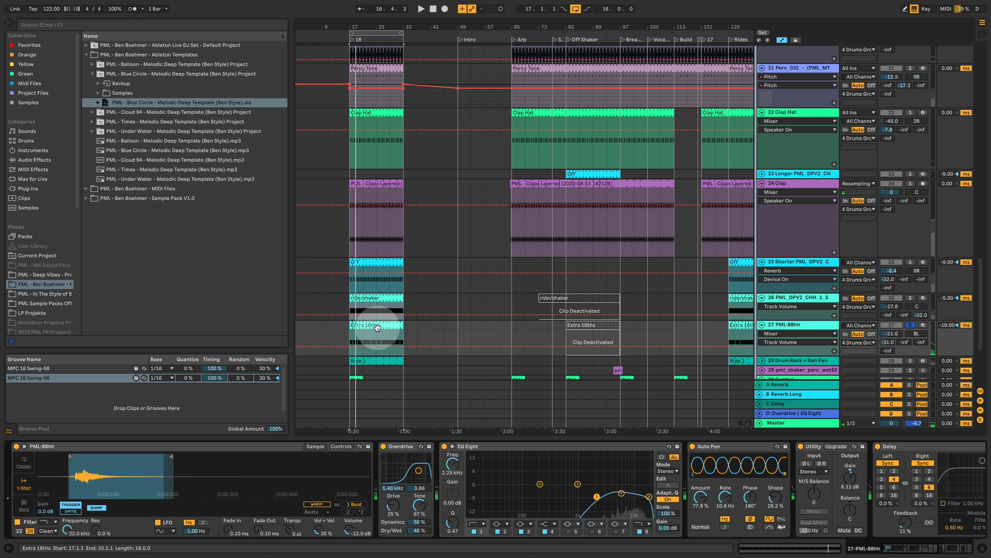
double_click(374, 326)
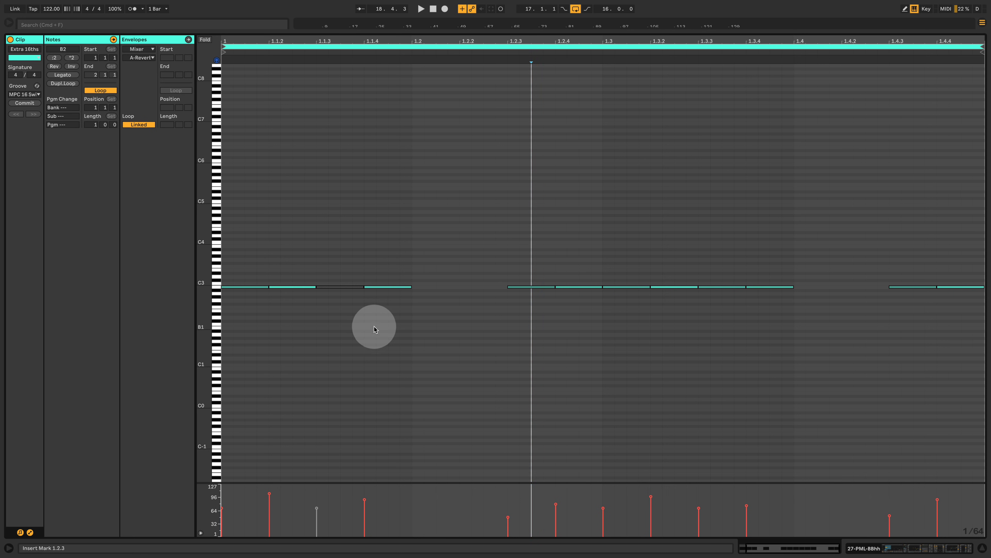
left_click_drag(200, 321, 702, 227)
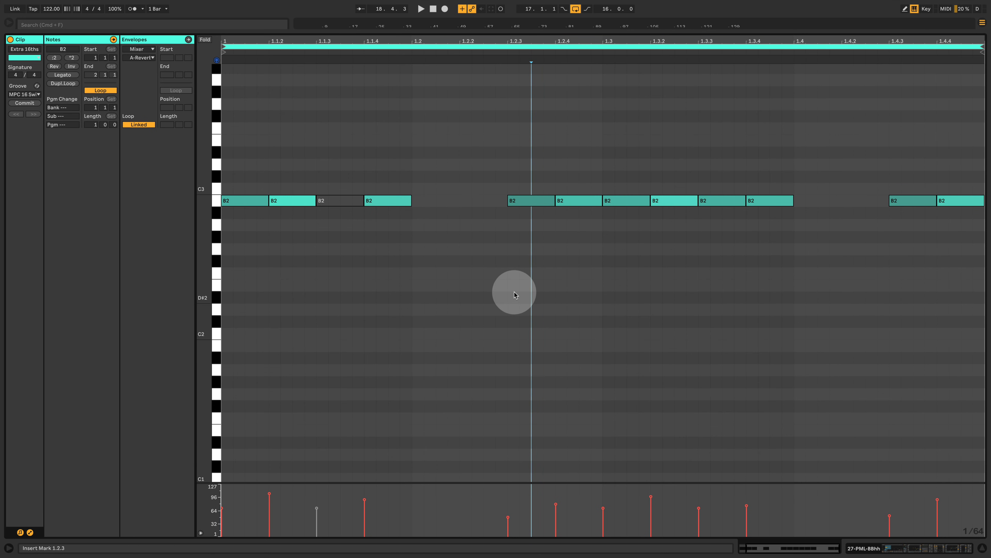
Commit the groove to the Extra 16ths clip, inspect the shifted note timing and undo the commit
left_click(29, 105)
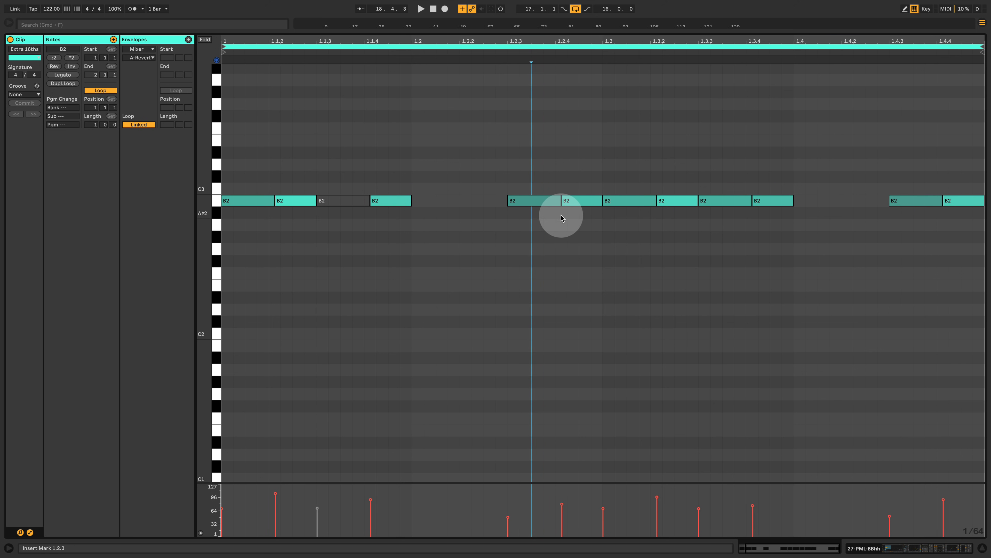
left_click(564, 201)
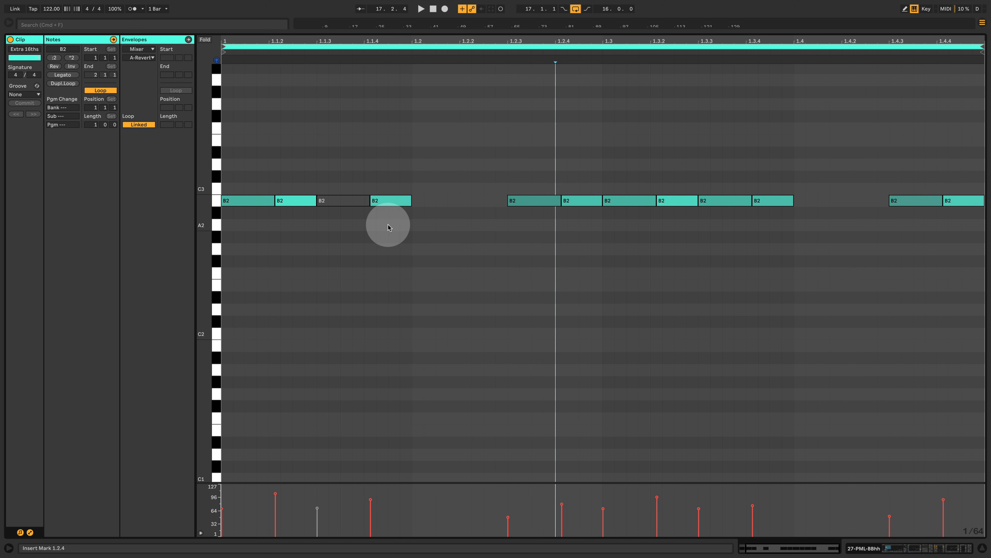
left_click(640, 201)
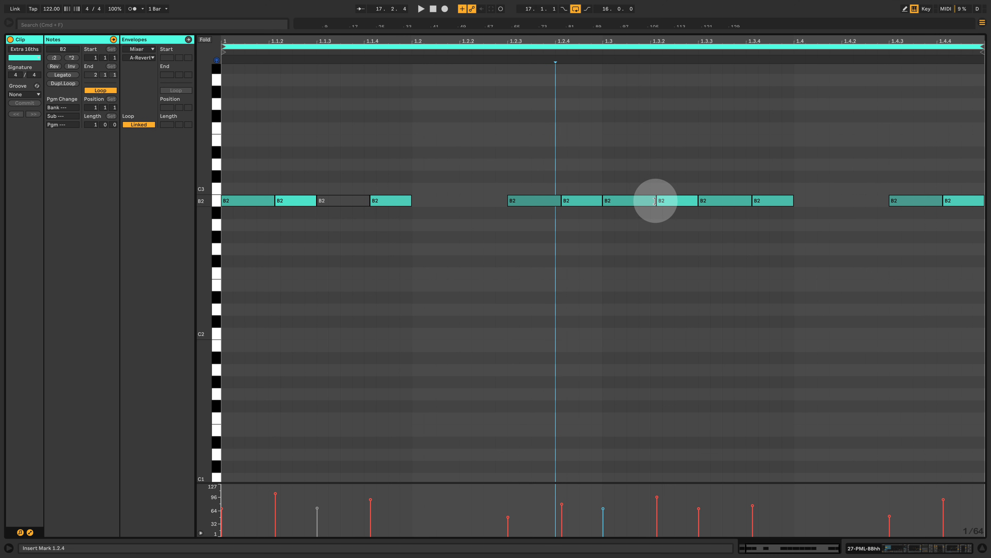
left_click(775, 201)
key("super+z")
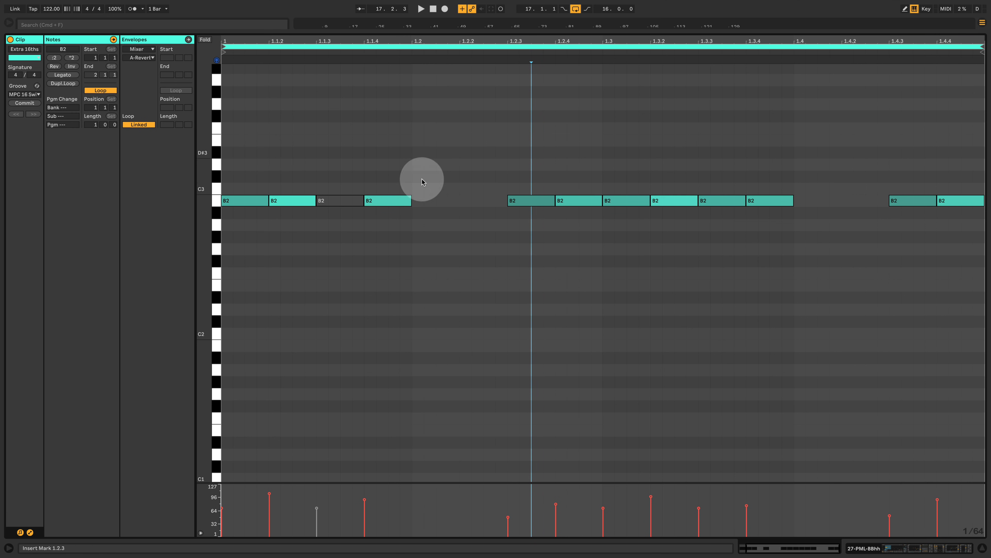
Return to the PML-88hh track's device chain and toggle the track delay display off and on
left_click_drag(204, 225, 205, 225)
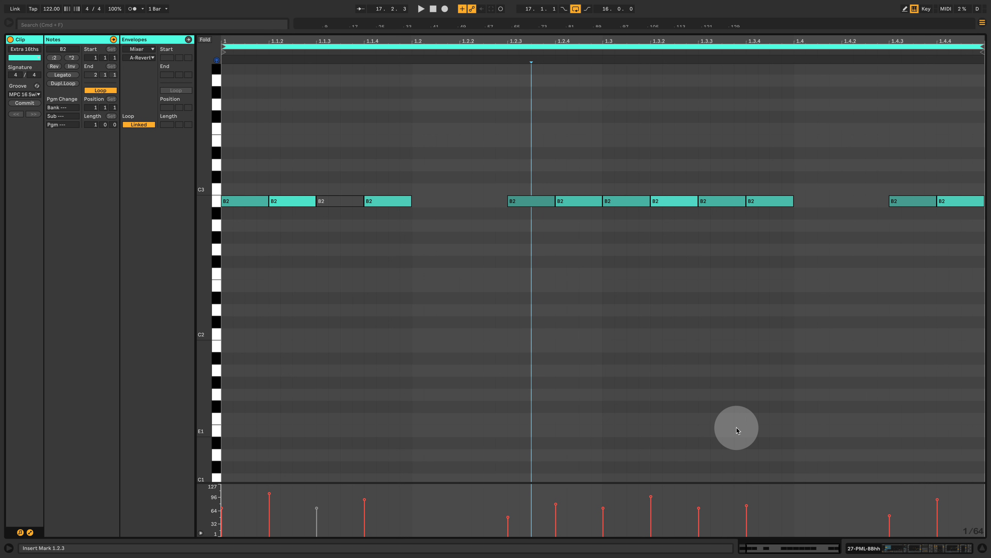
left_click(877, 549)
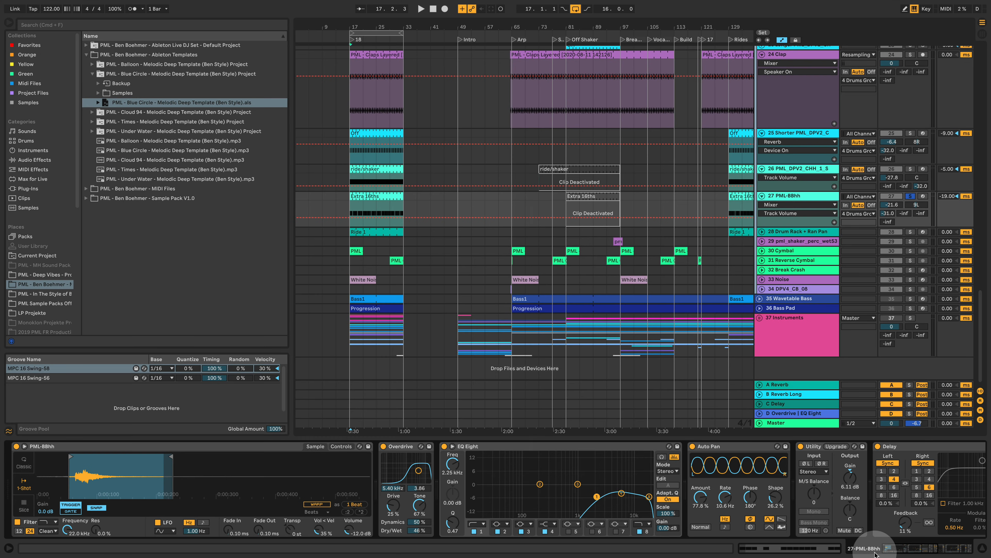
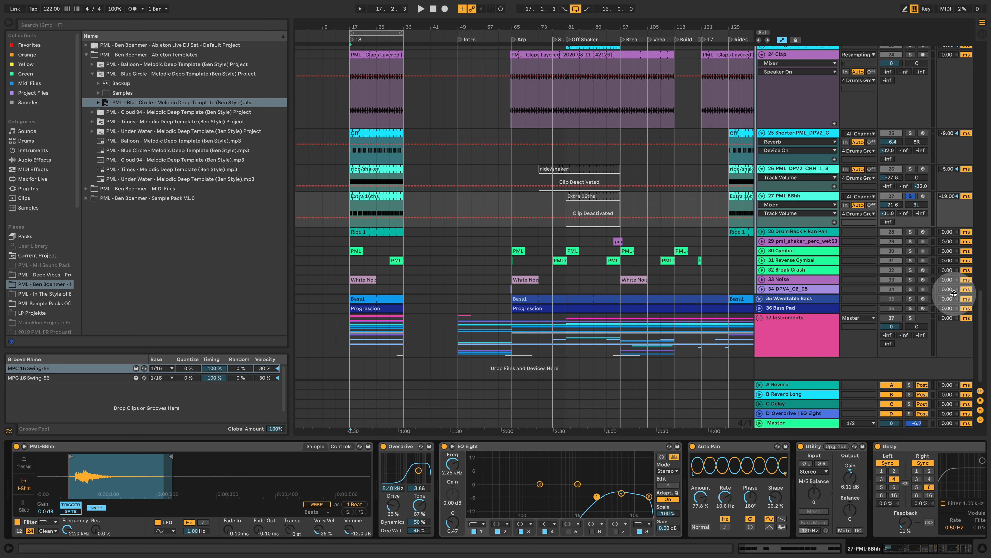
left_click(981, 419)
left_click(981, 420)
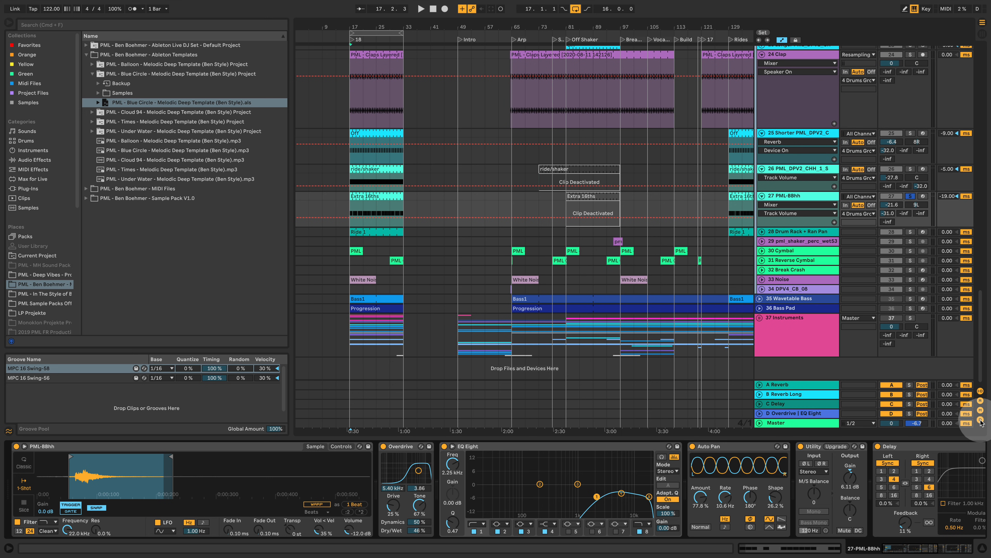
left_click(980, 420)
left_click(980, 421)
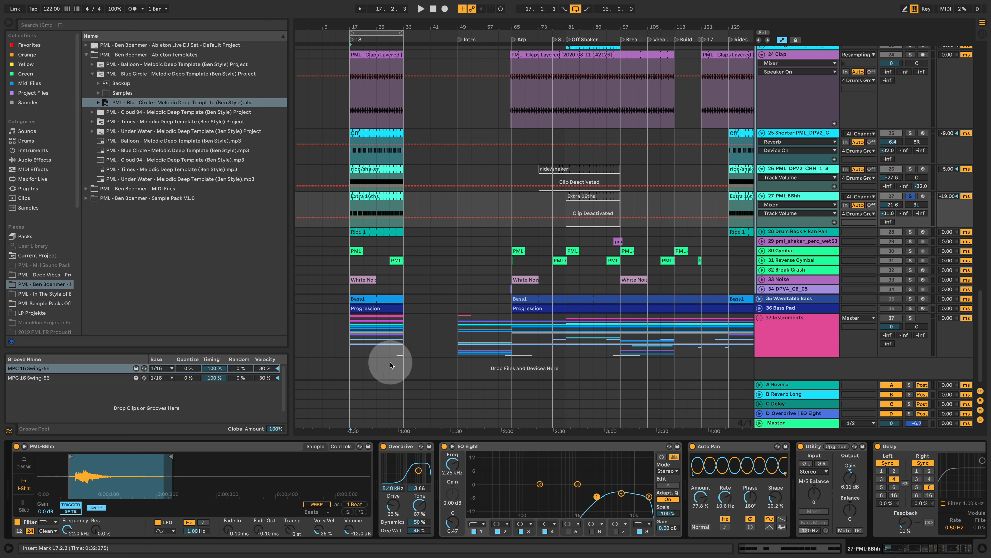
Examine the control and sample views of the PML-88hh sampler
left_click(342, 446)
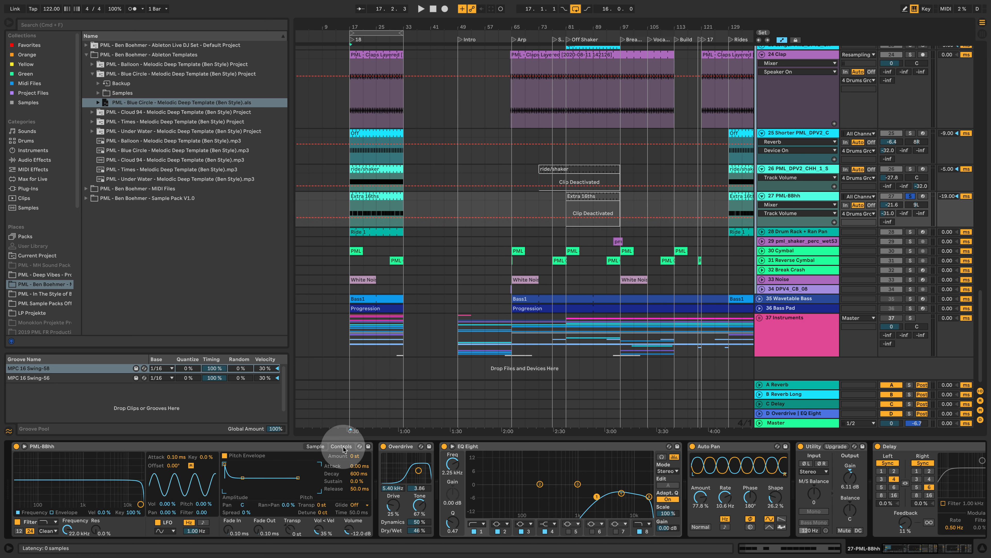
left_click(315, 447)
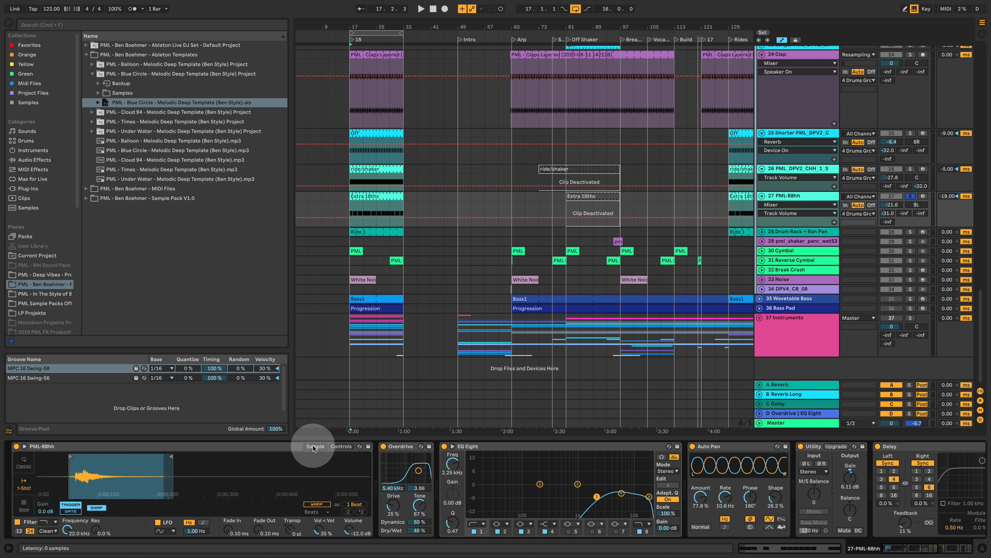
left_click(341, 446)
left_click(316, 447)
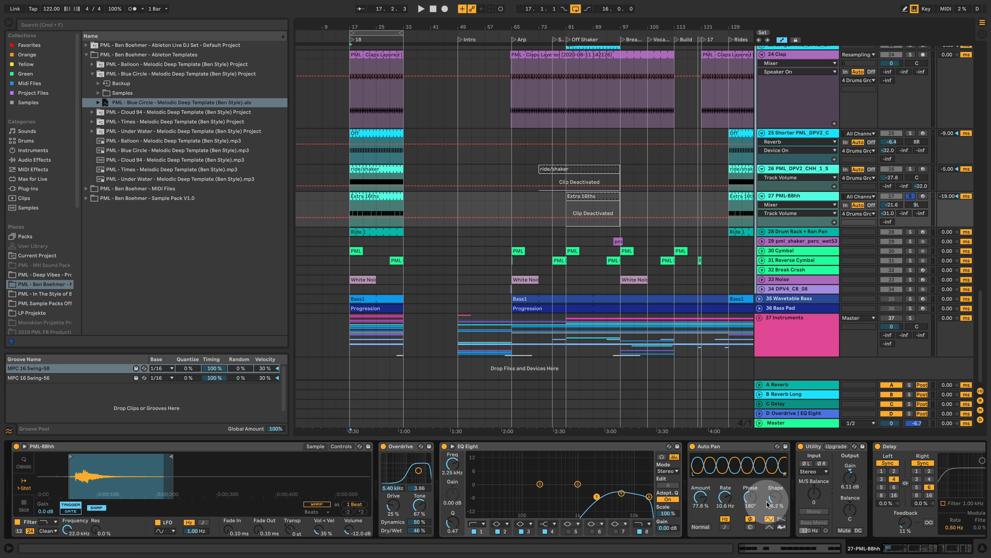
Play the PML-88hh track and compare its sound with Auto Pan bypassed and enabled
key("space")
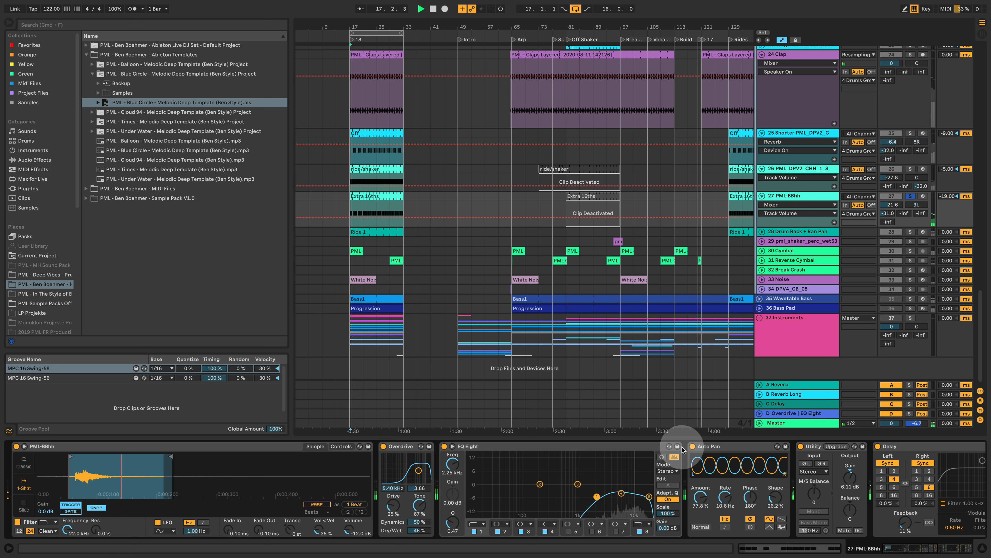
left_click(693, 446)
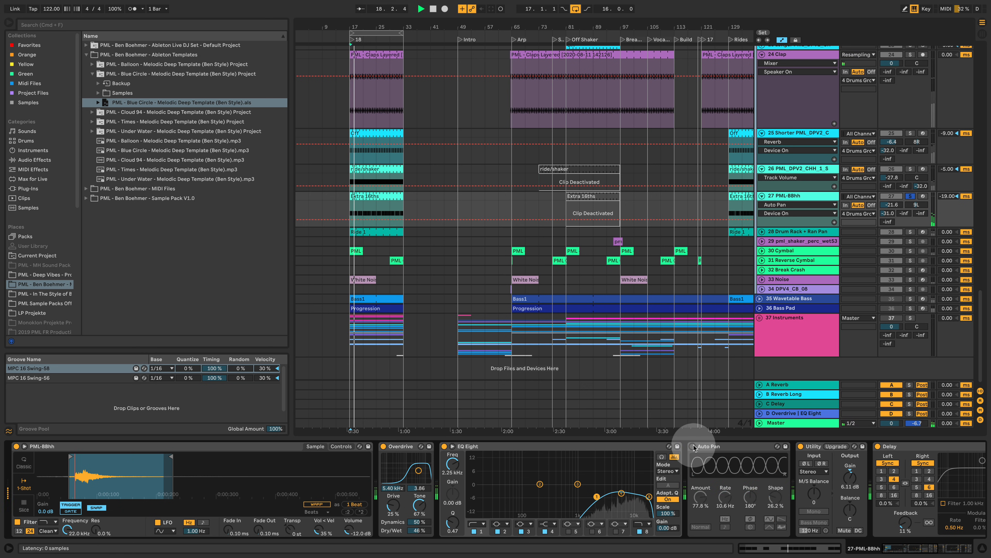
left_click(694, 445)
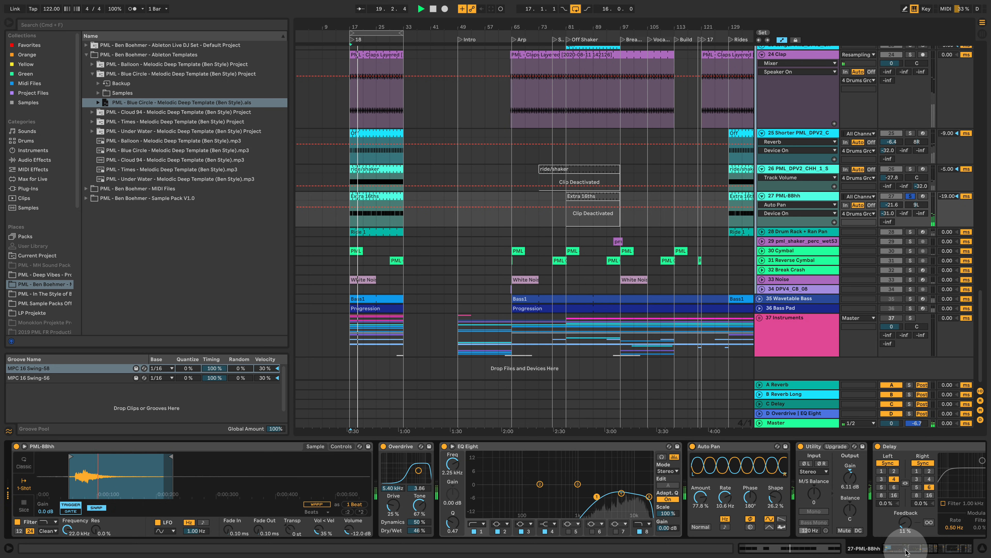
Examine the rest of the PML-88hh device chain, from Utility and Delay to the second EQ Eight and Compressor Sidechain
mouse_move(906, 550)
left_mouse_down()
mouse_move(949, 549)
mouse_move(909, 550)
left_mouse_up()
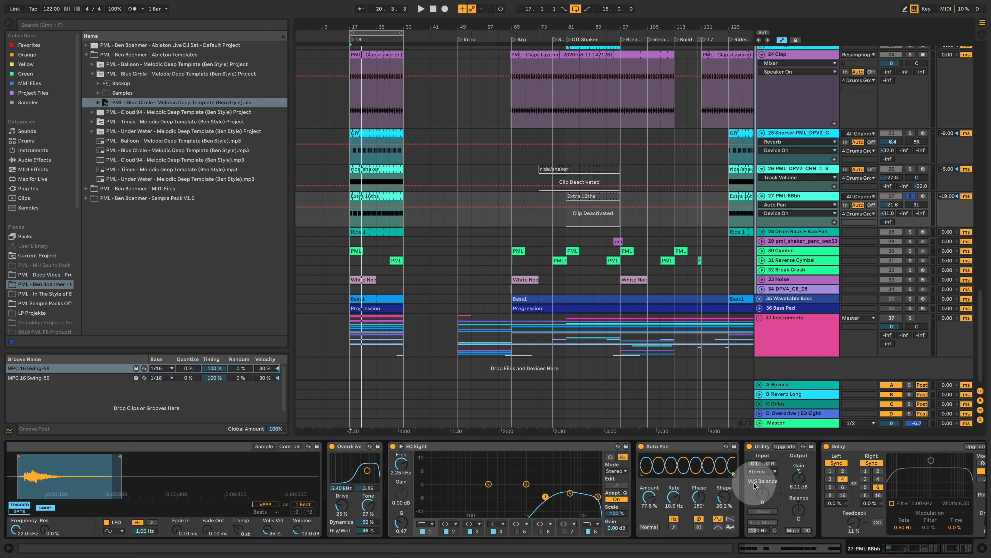
left_click(895, 549)
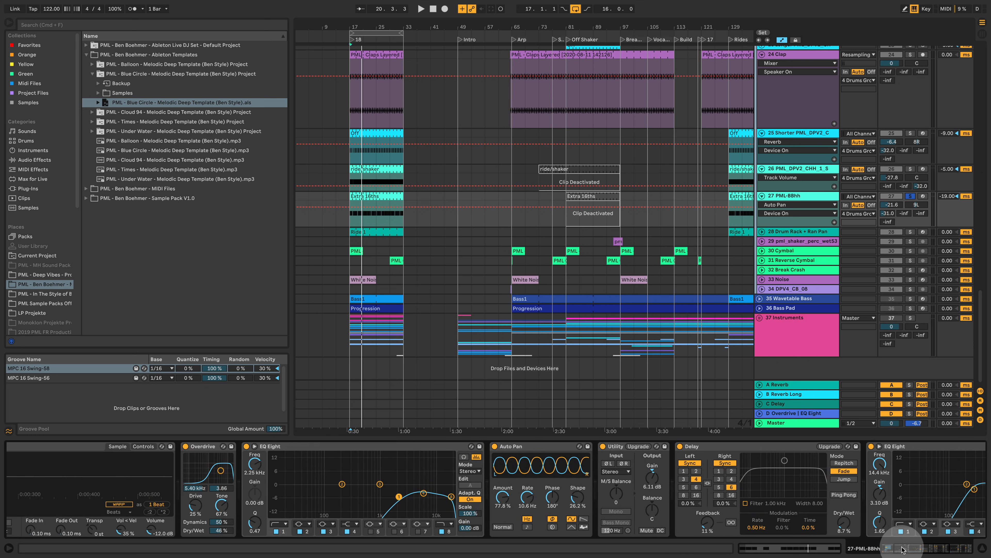
left_click_drag(920, 554, 933, 551)
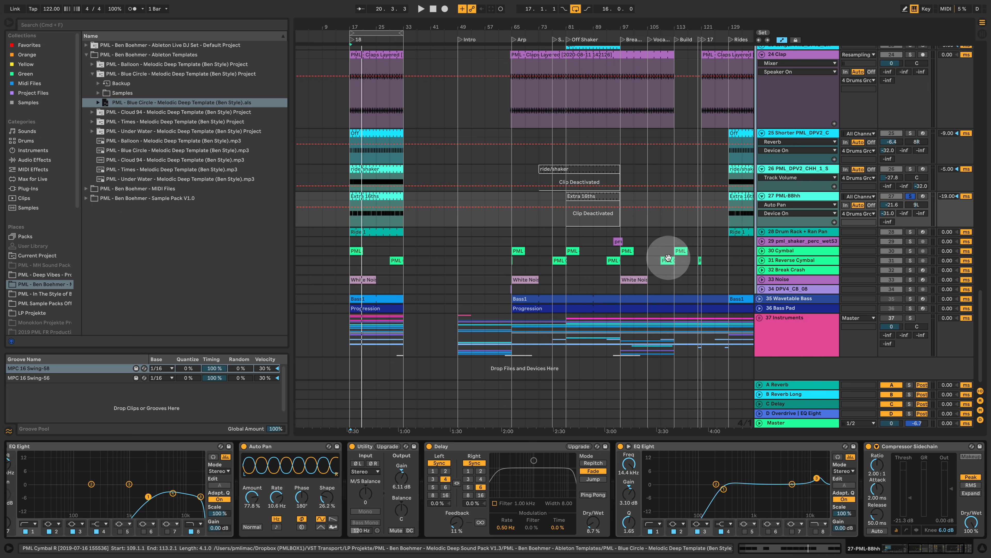
Unfold and solo the Drum Rack + Ran Pan track, play its Ride 1 clip while viewing the notes, and return to its devices
left_click(809, 234)
left_click(809, 234)
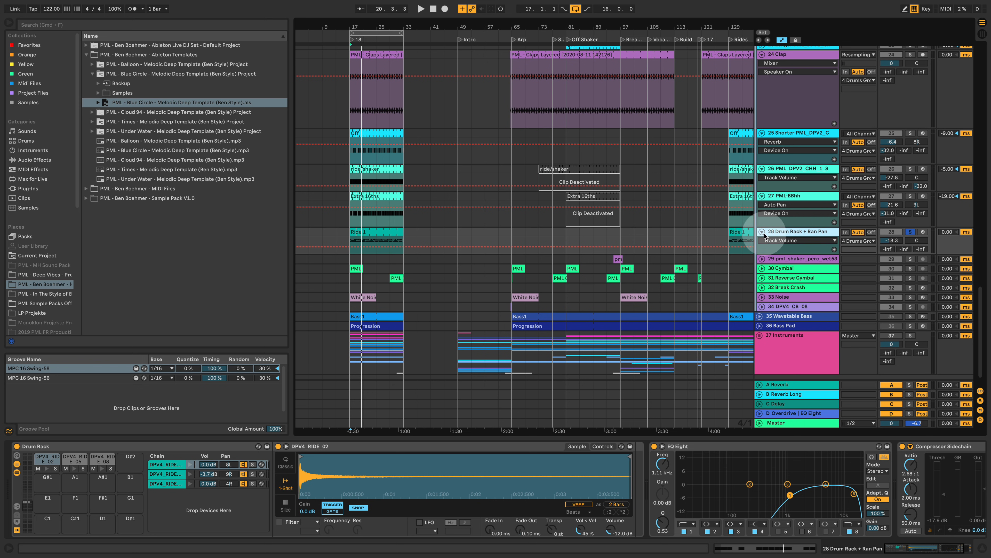
left_click(396, 241)
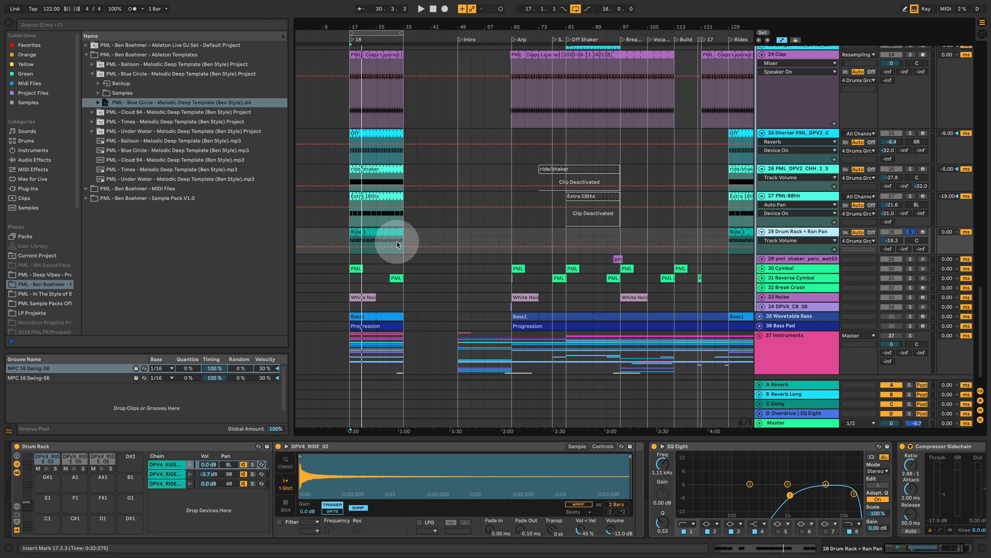
double_click(376, 231)
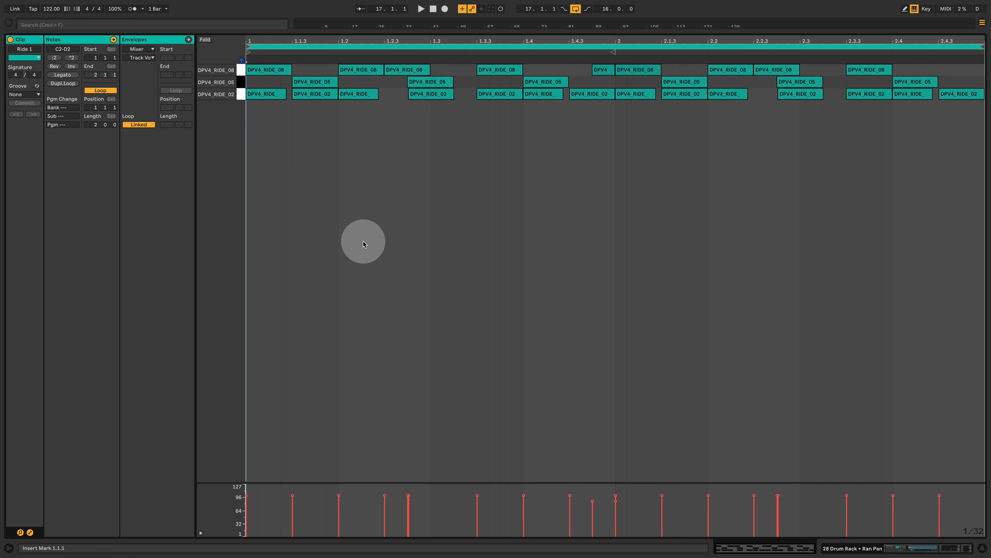
key("space")
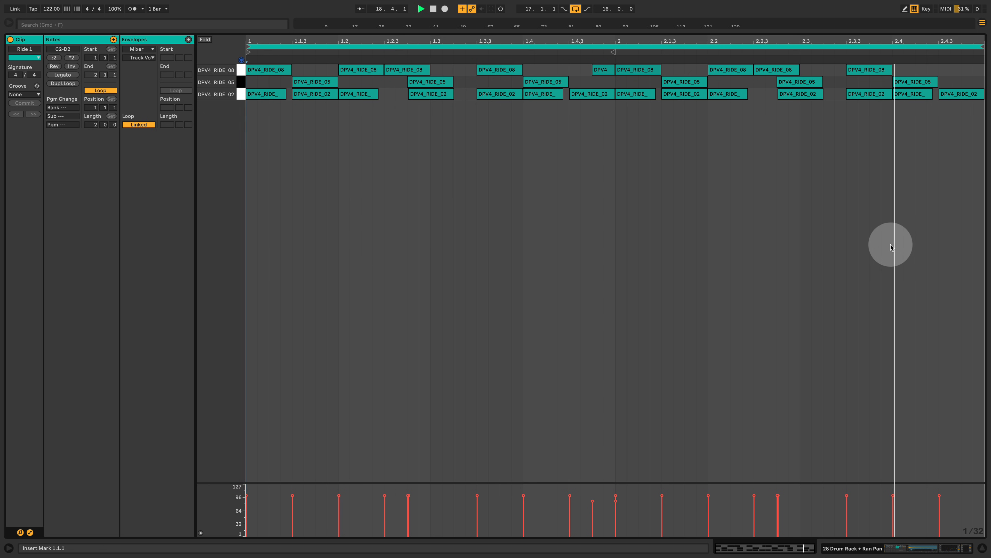
key("space")
left_click(920, 553)
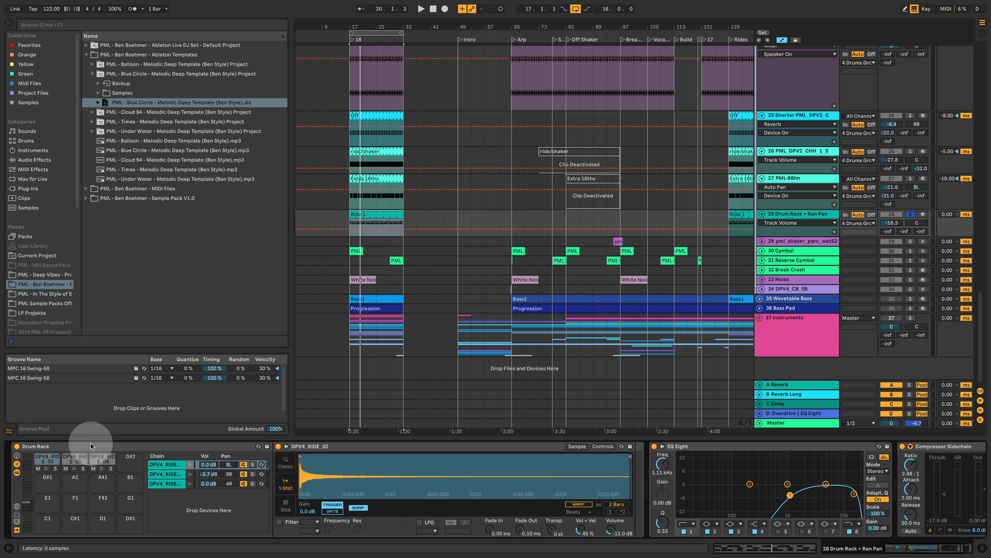
Examine the samples loaded on the three ride pads of the Drum Rack
left_click(76, 460)
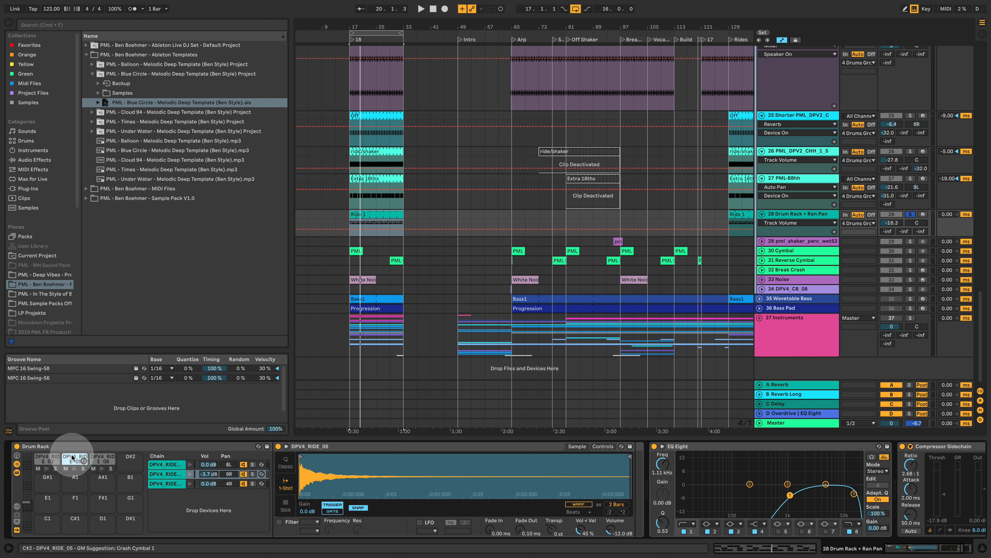
left_click(105, 459)
left_click(76, 459)
left_click(47, 460)
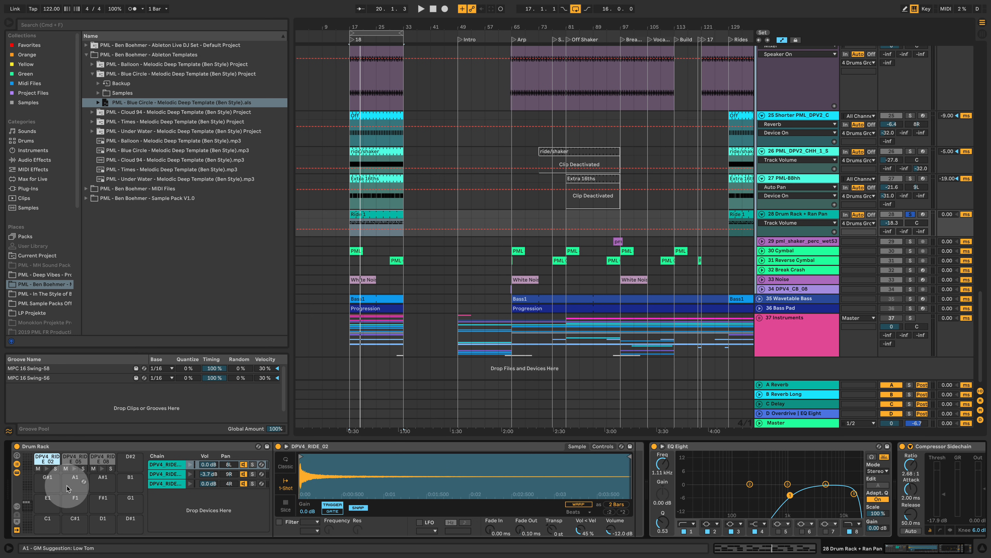
left_click(359, 226)
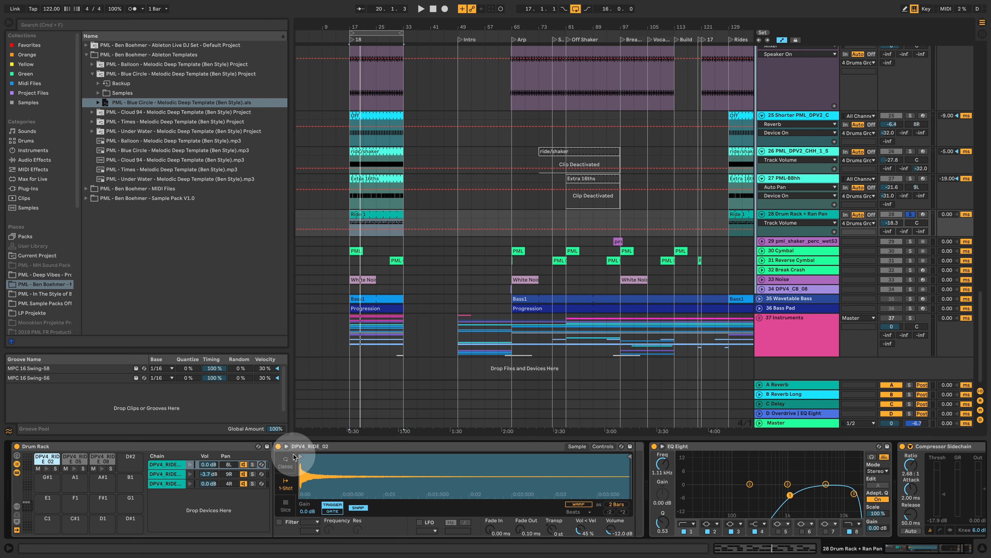
left_click(101, 459)
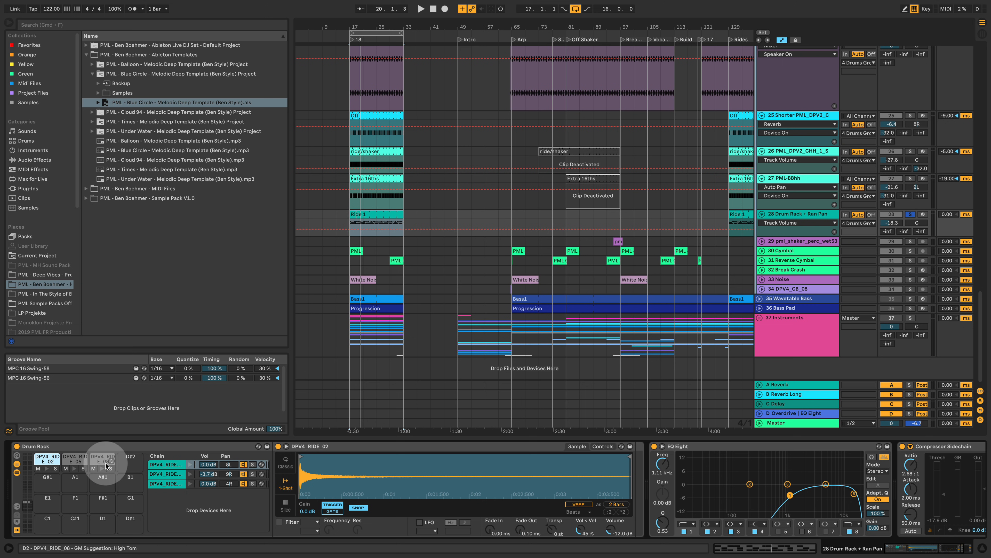
Compare the random pan settings in the Simpler controls of the three ride pads
left_click(605, 447)
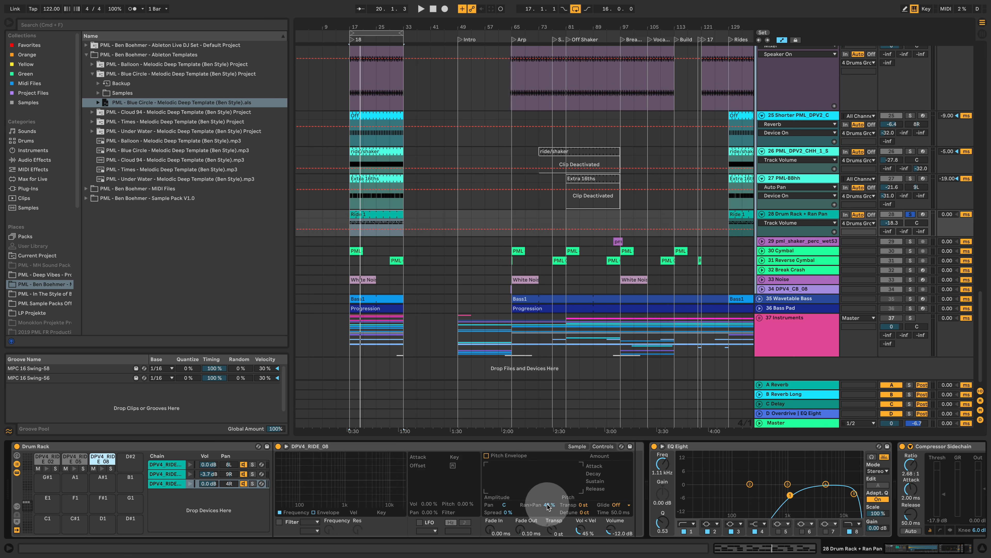
left_click(76, 459)
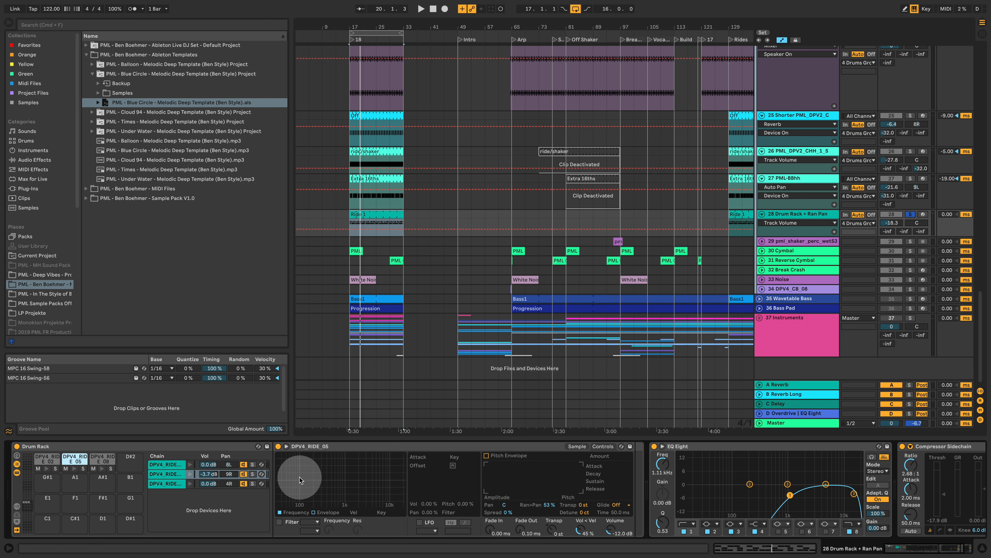
left_click(48, 458)
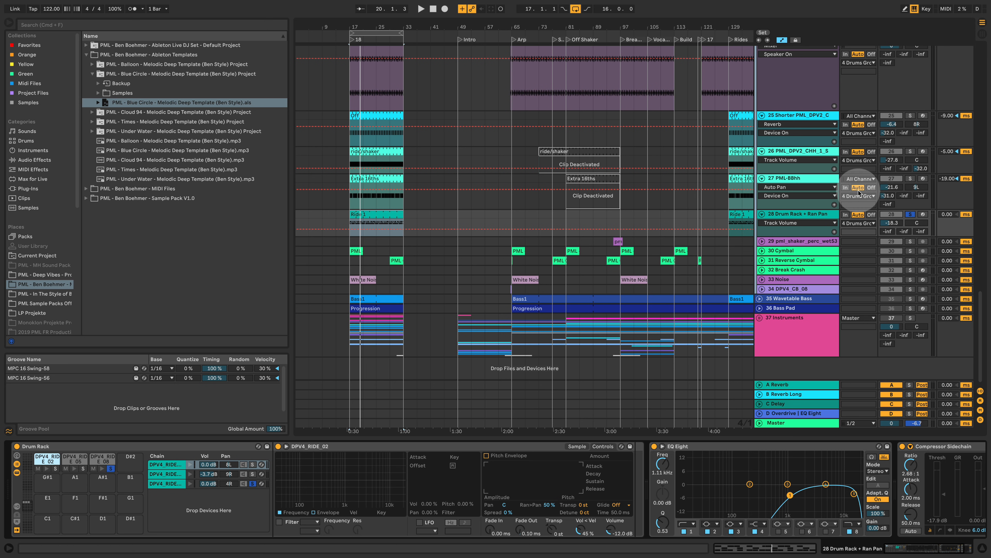
Play the Drum Rack + Ran Pan track and audition its ride chains individually by soloing them
left_click(803, 215)
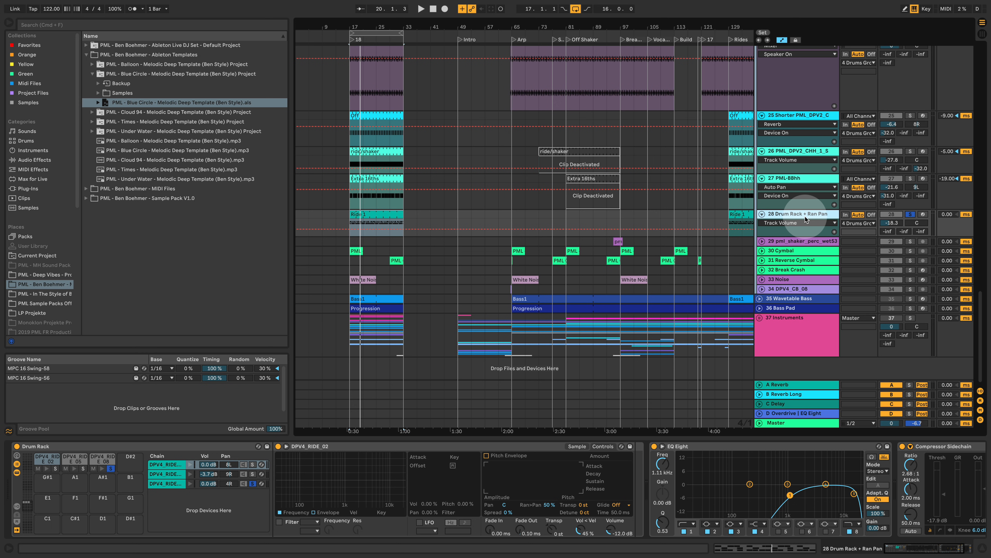
key("space")
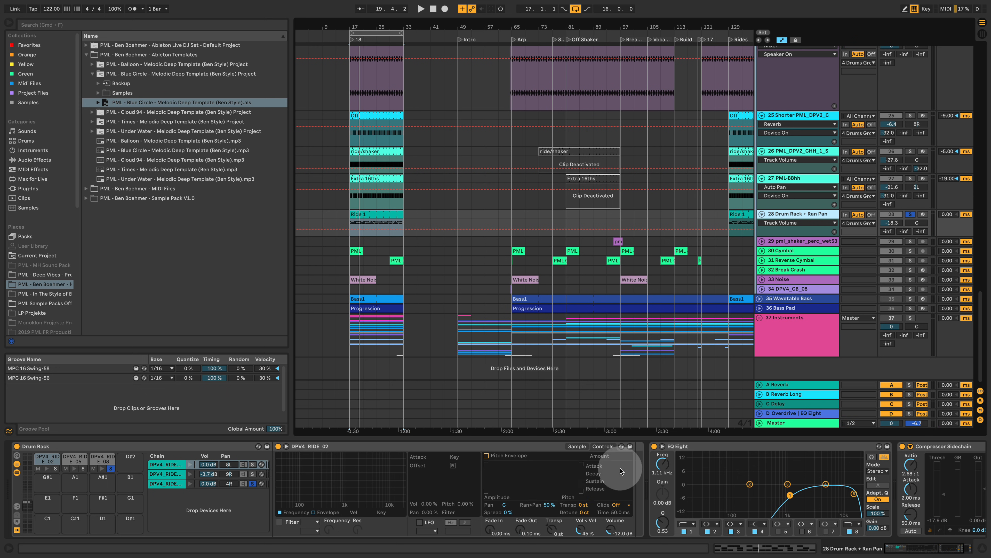
key("space")
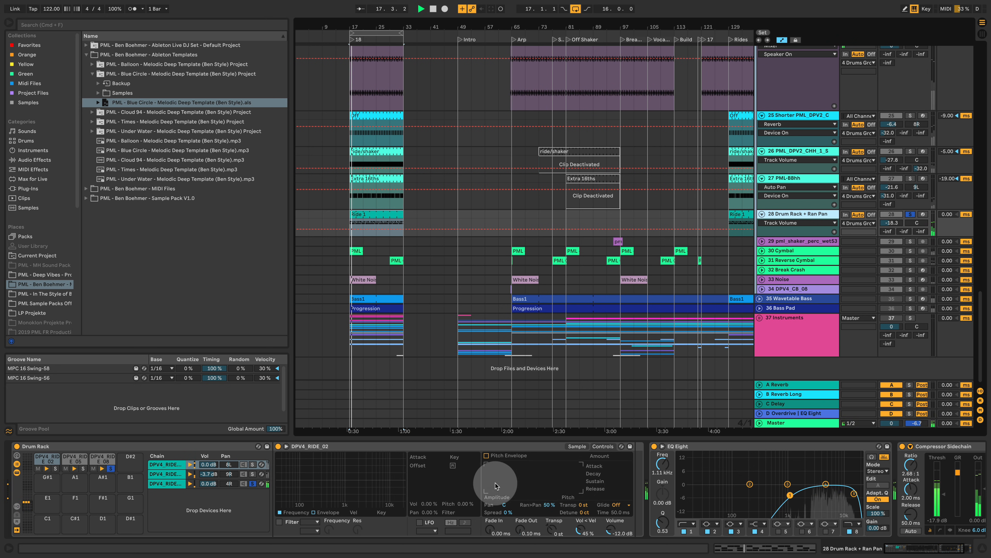
left_click(253, 474)
left_click(241, 470)
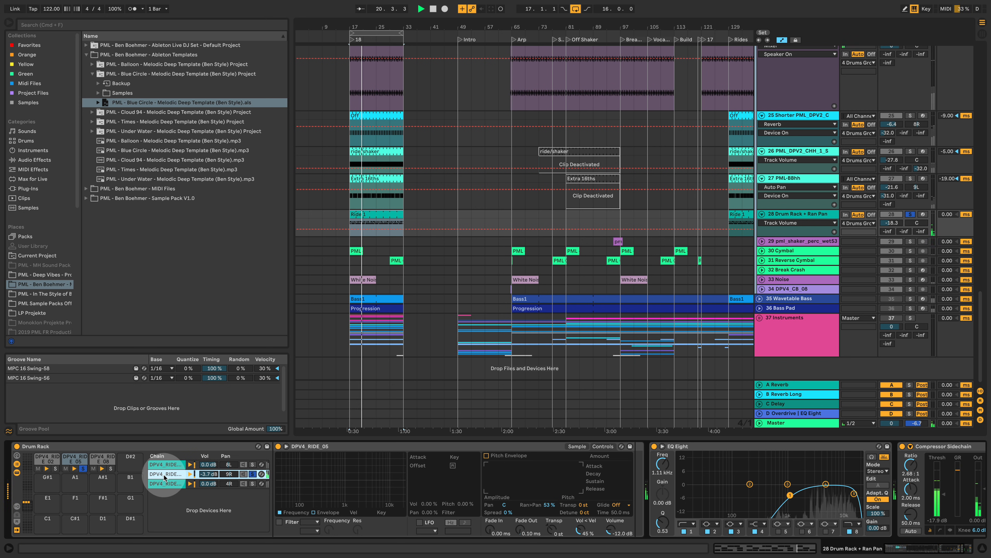
left_click(253, 465)
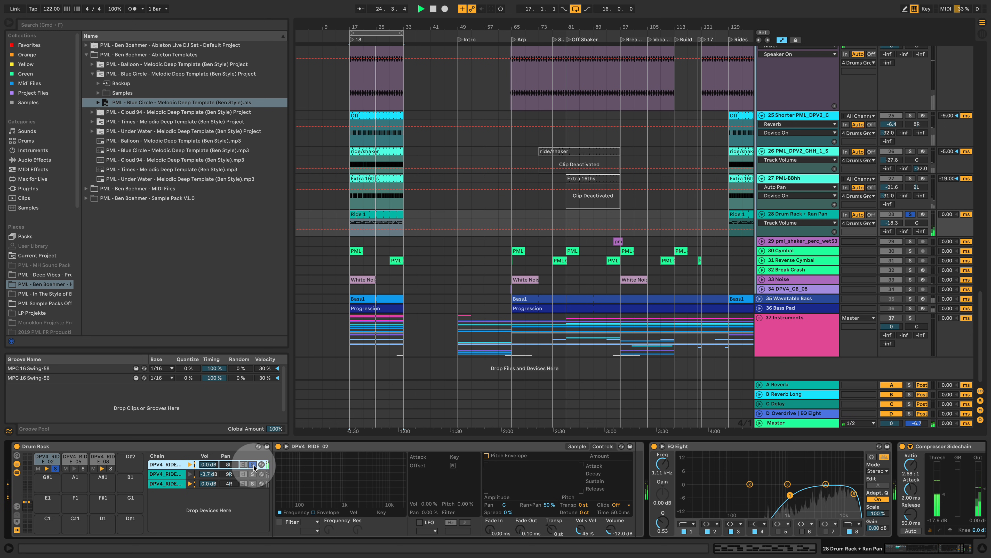
left_click(253, 465)
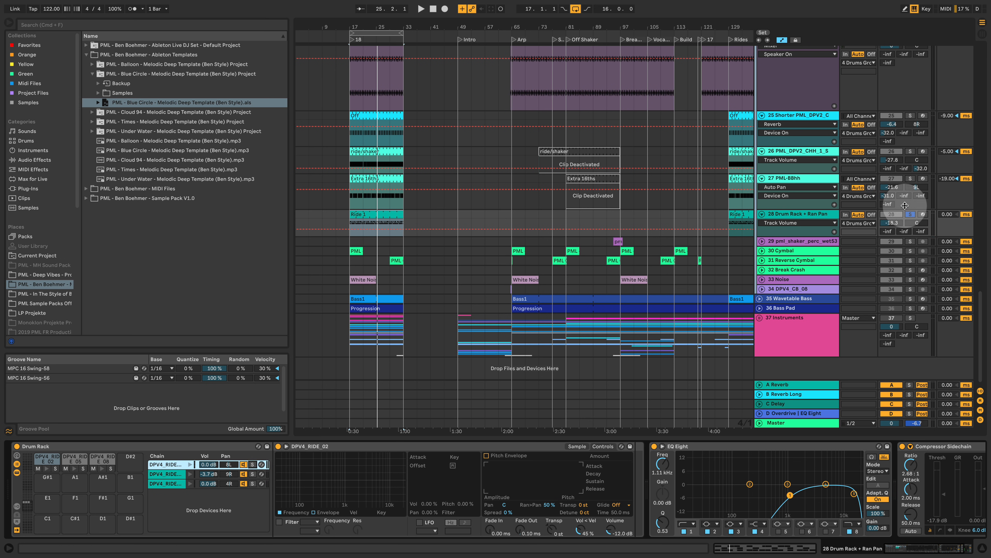
Unsolo the Drum Rack + Ran Pan track and play the full drums while toggling that track off and on
left_click(910, 215)
key("space")
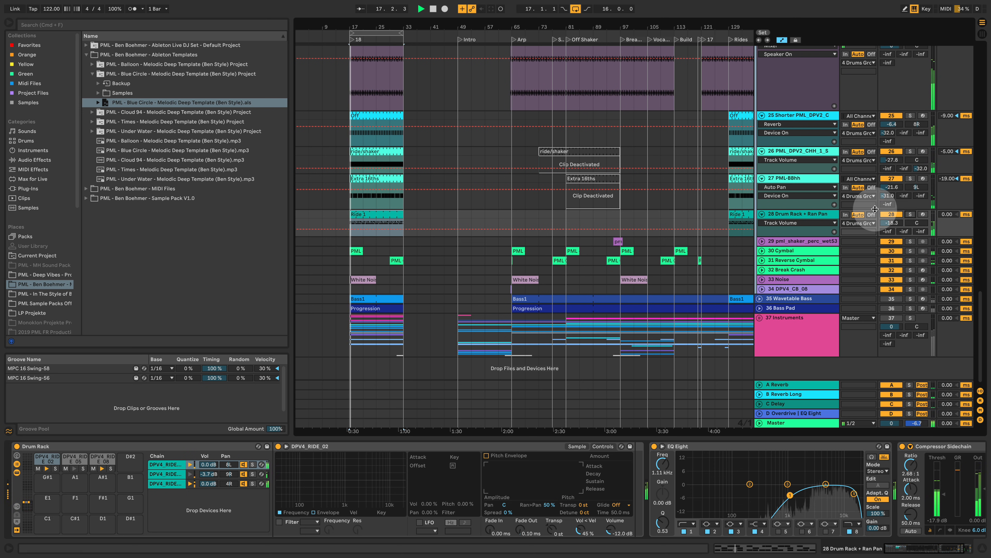
left_click(893, 215)
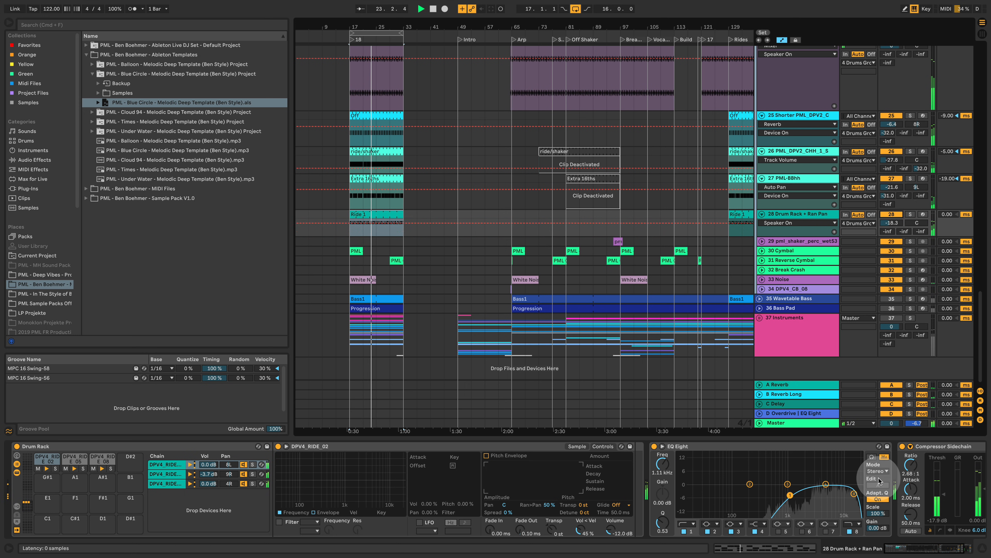
Hide the device view and fold the Clap and Clap Hat tracks in the arrangement
left_click(982, 547)
scroll(702, 225, "up", 2)
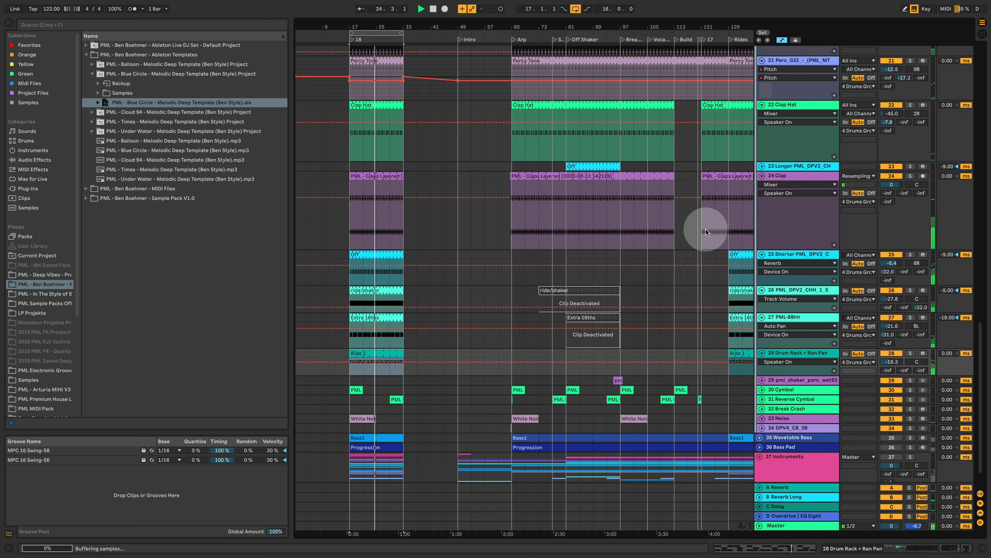
left_click(763, 176)
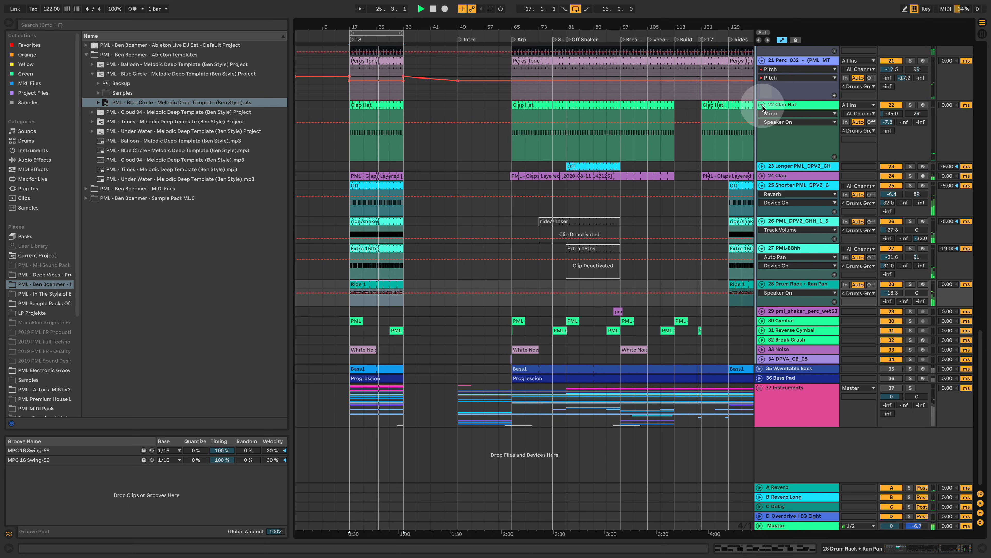
left_click(762, 105)
Stop playback, unfold the 12 Kontakt 5 Session Drums track and select its first frozen clip
scroll(705, 235, "up", 5)
scroll(702, 253, "up", 15)
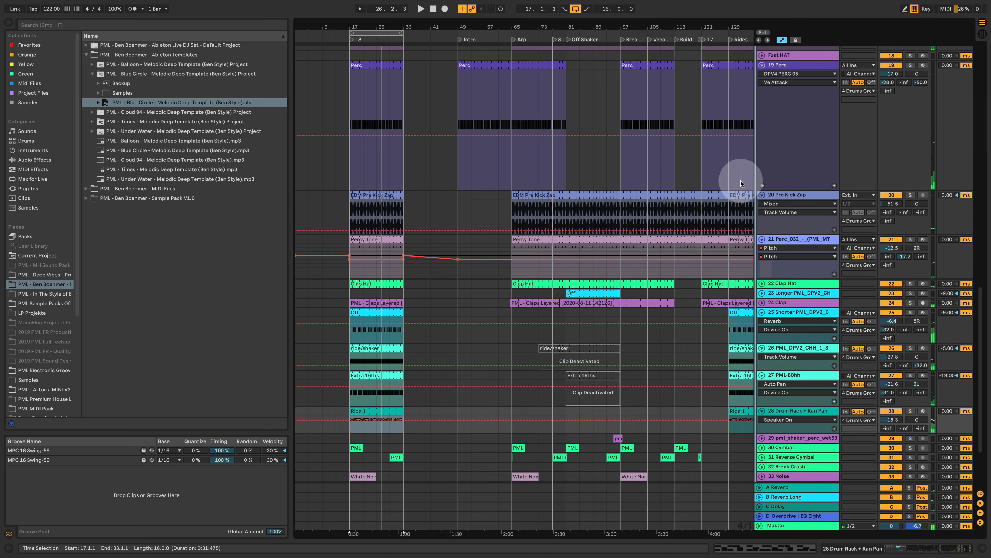
scroll(717, 277, "up", 10)
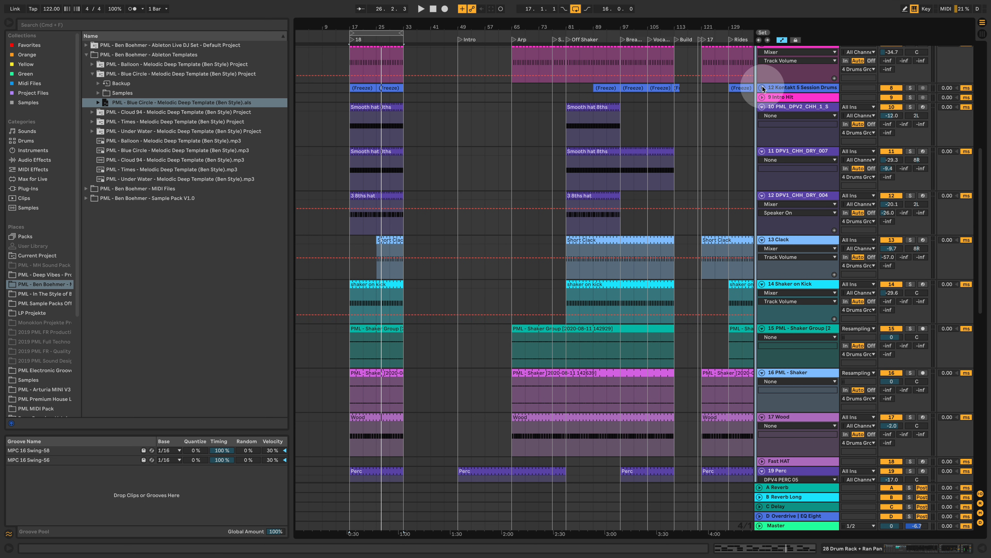
left_click(787, 83)
double_click(795, 87)
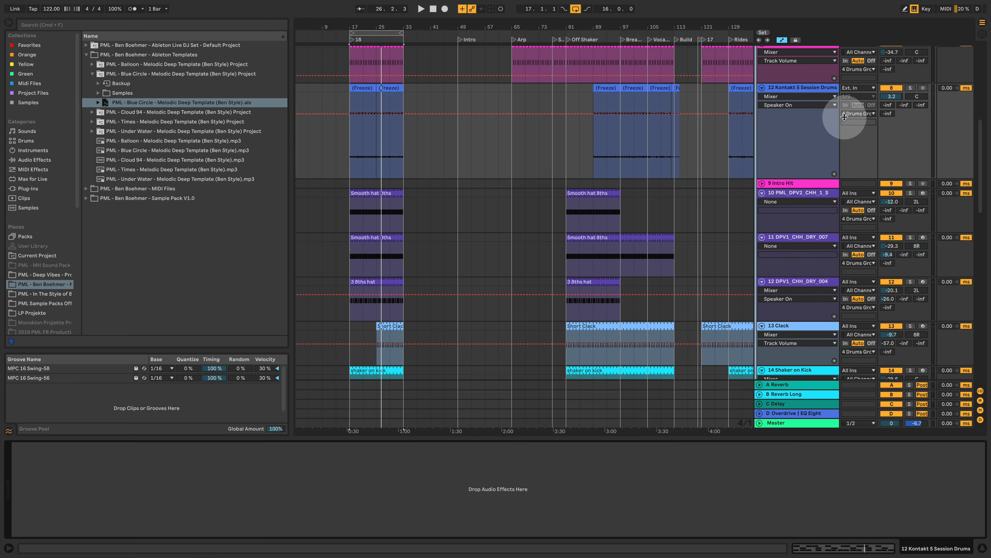
left_click(360, 88)
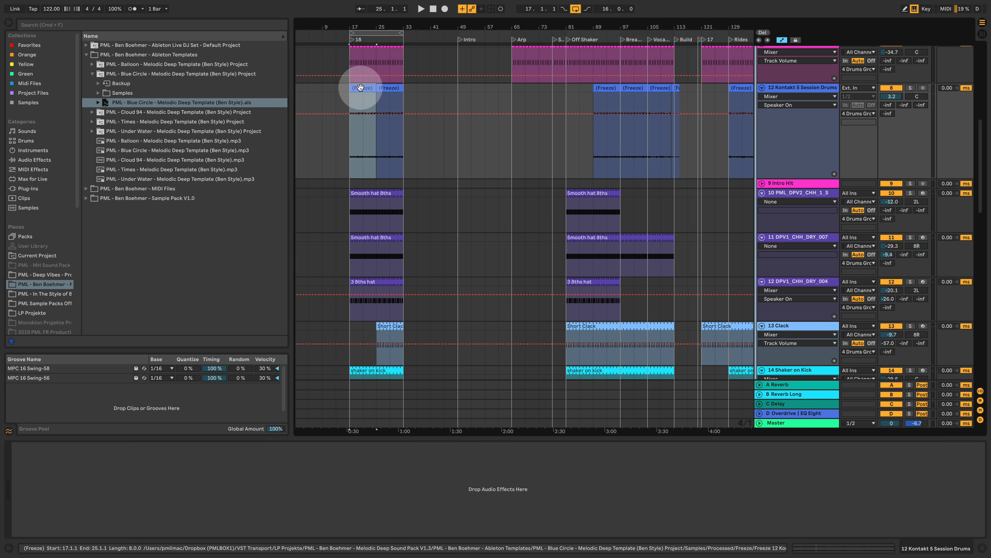
Solo the Kontakt 5 Session Drums track and play its frozen clip while viewing the waveform
left_click(912, 89)
left_click_drag(354, 27, 354, 43)
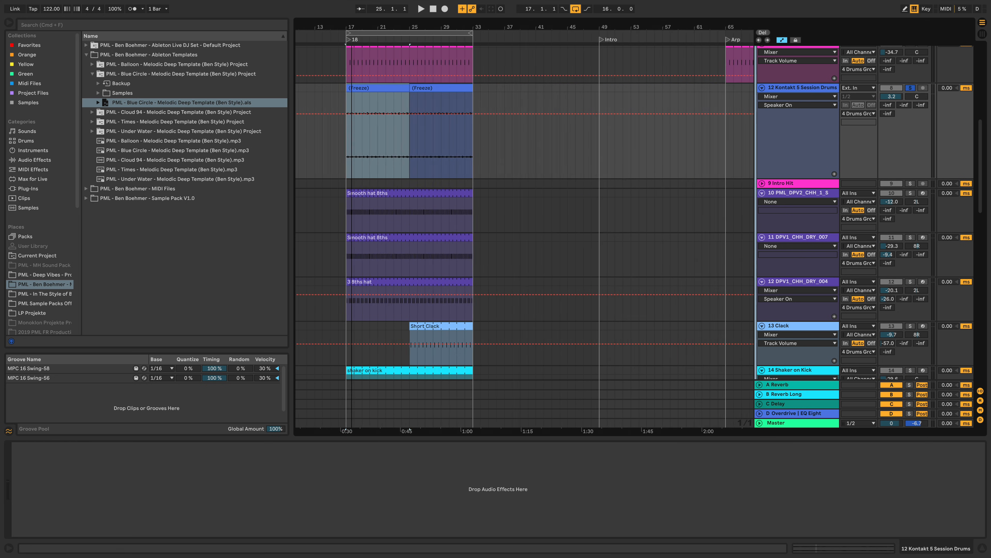
double_click(383, 83)
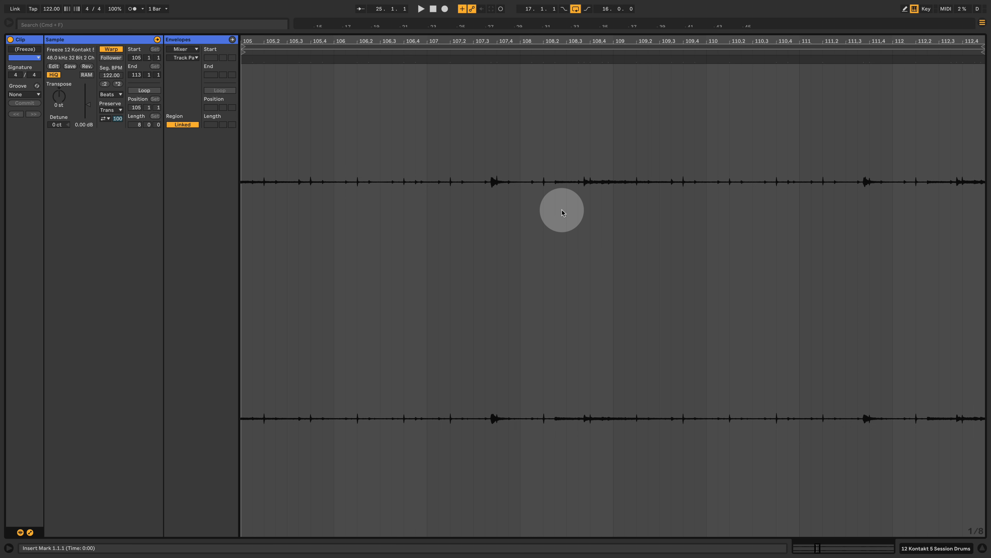
key("space")
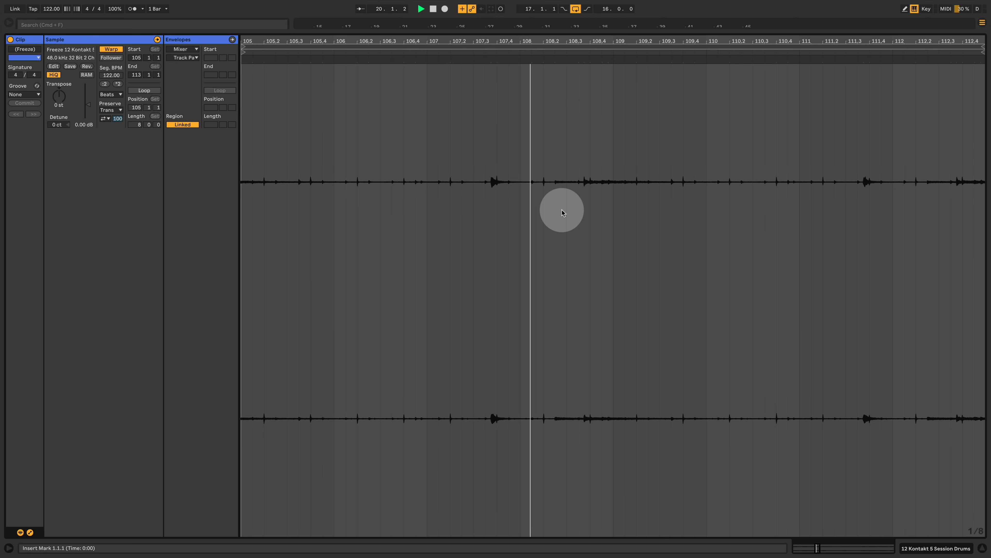
left_click(942, 548)
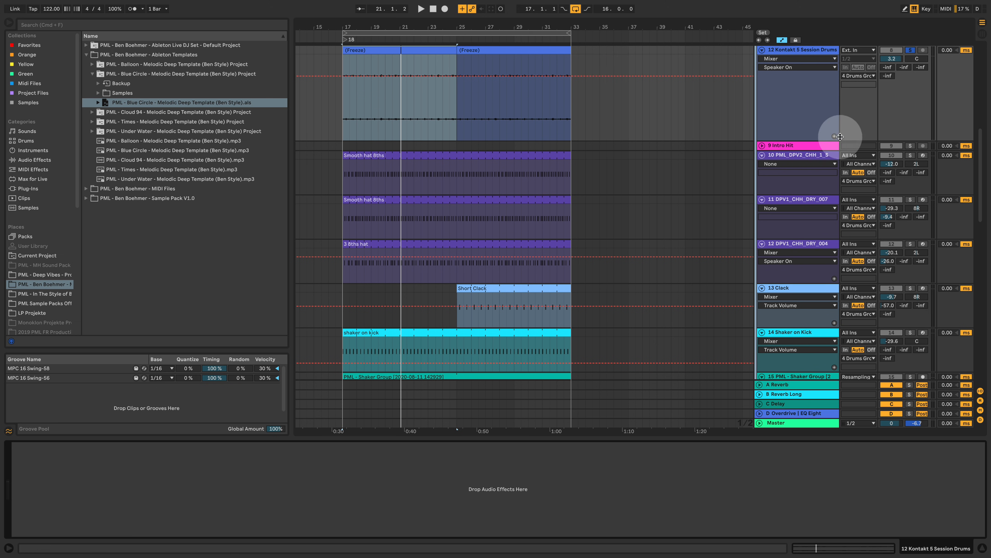
Reduce the height of the Kontakt 5 Session Drums track and unsolo it
left_click_drag(814, 141, 816, 109)
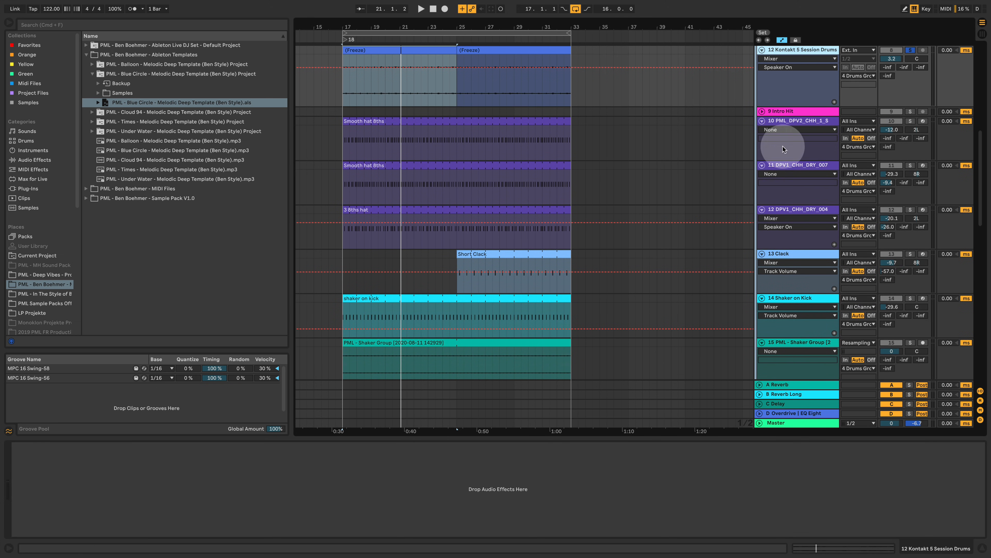
scroll(610, 261, "up", 2)
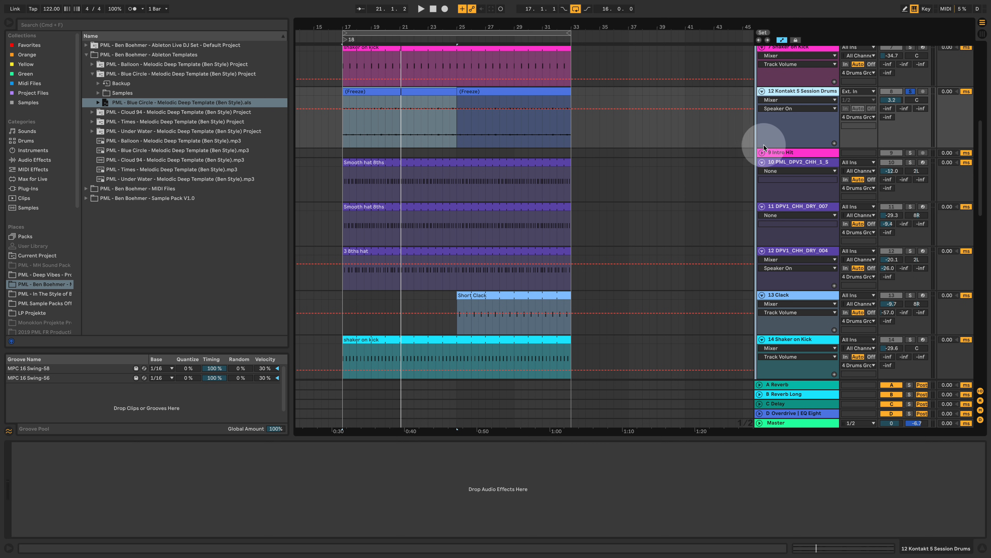
left_click(911, 91)
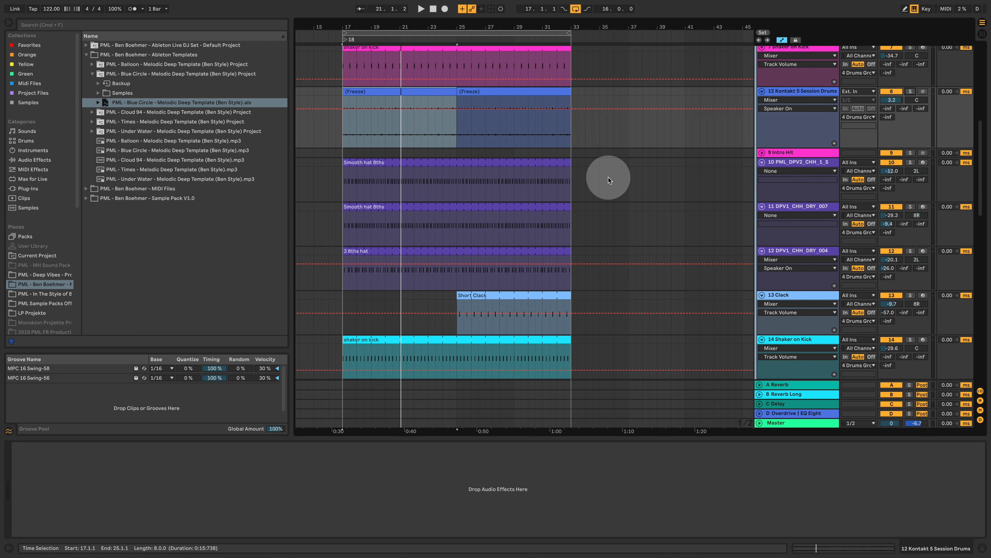
scroll(602, 288, "down", 10)
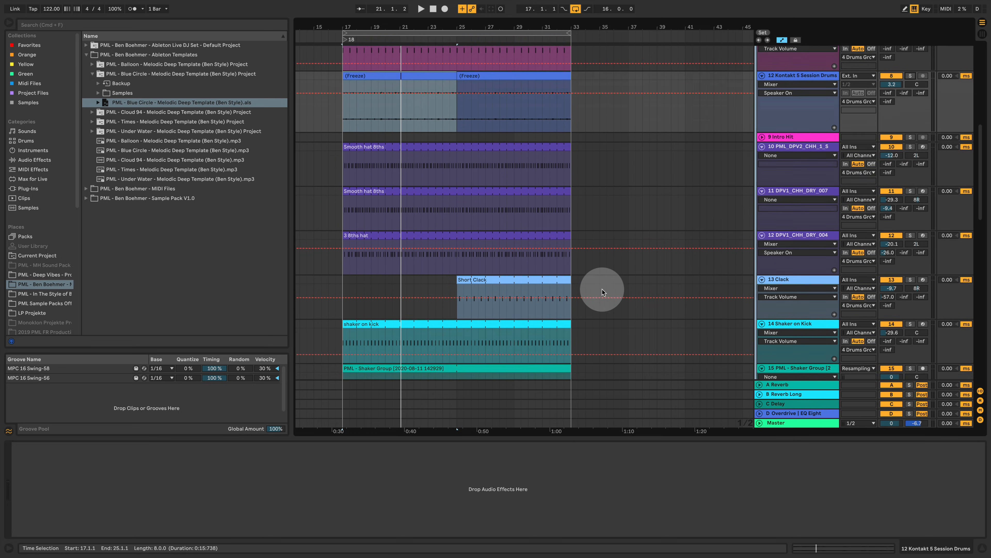
scroll(743, 278, "up", 10)
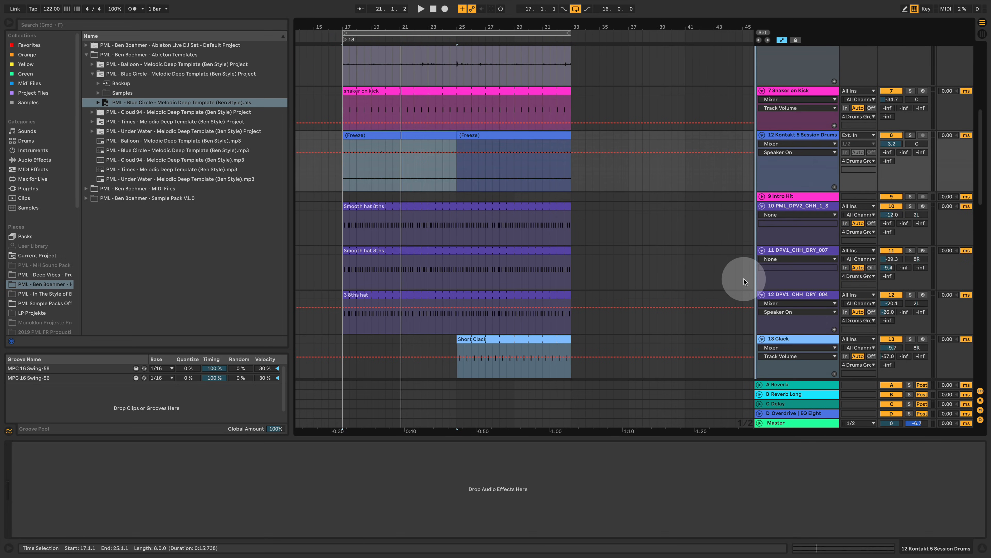
Select and solo the 30 Cymbal track and play it from bar 17 while viewing its effect chain
scroll(759, 128, "down", 10)
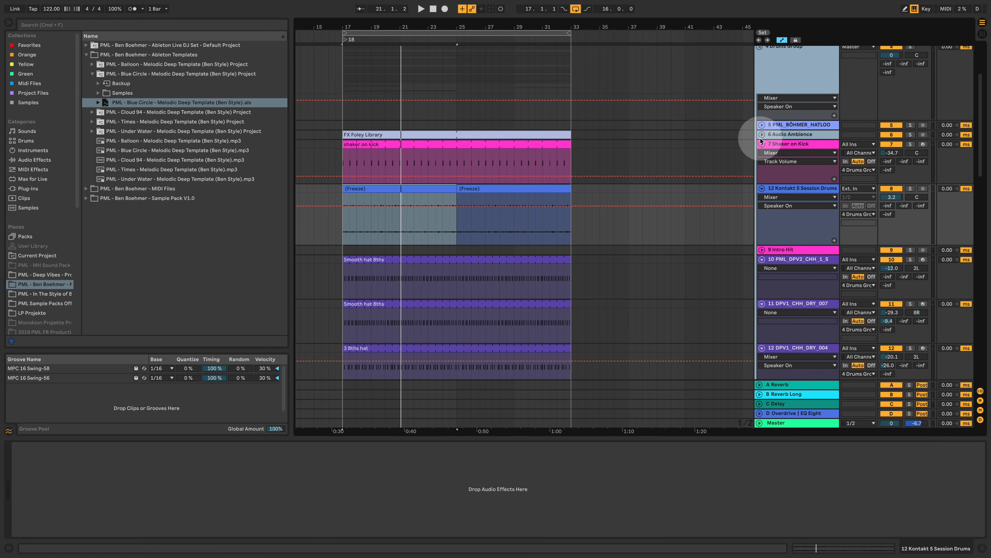
scroll(770, 253, "down", 10)
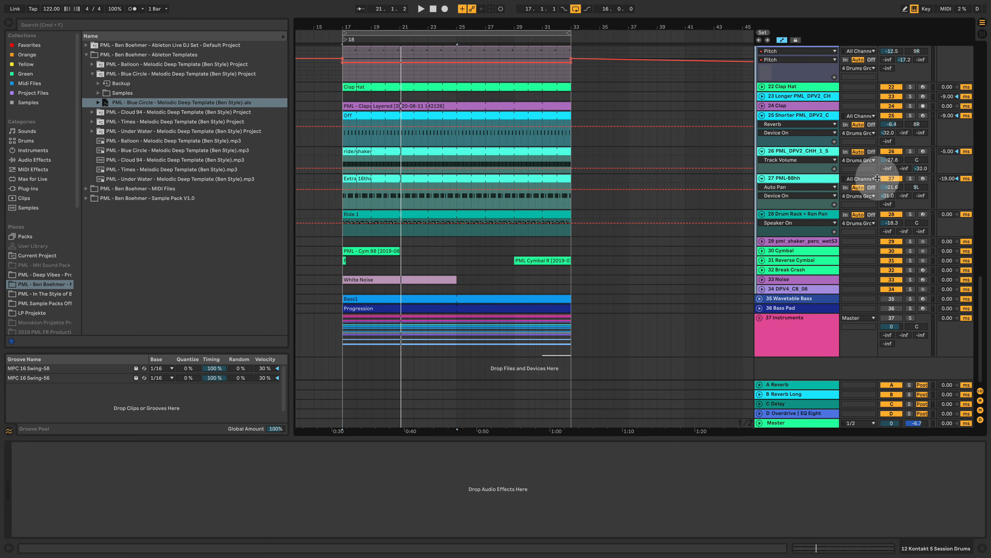
left_click(788, 250)
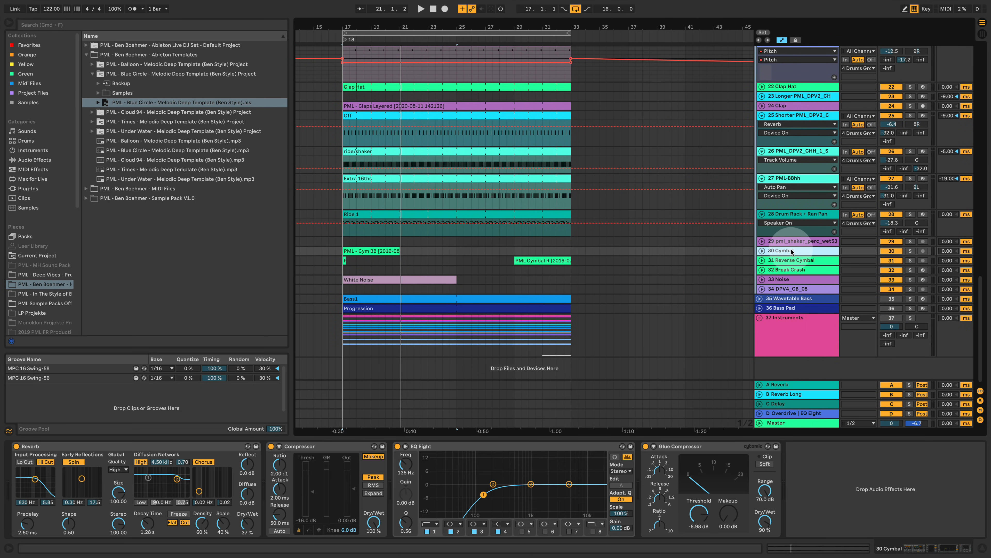
left_click(910, 251)
key("space")
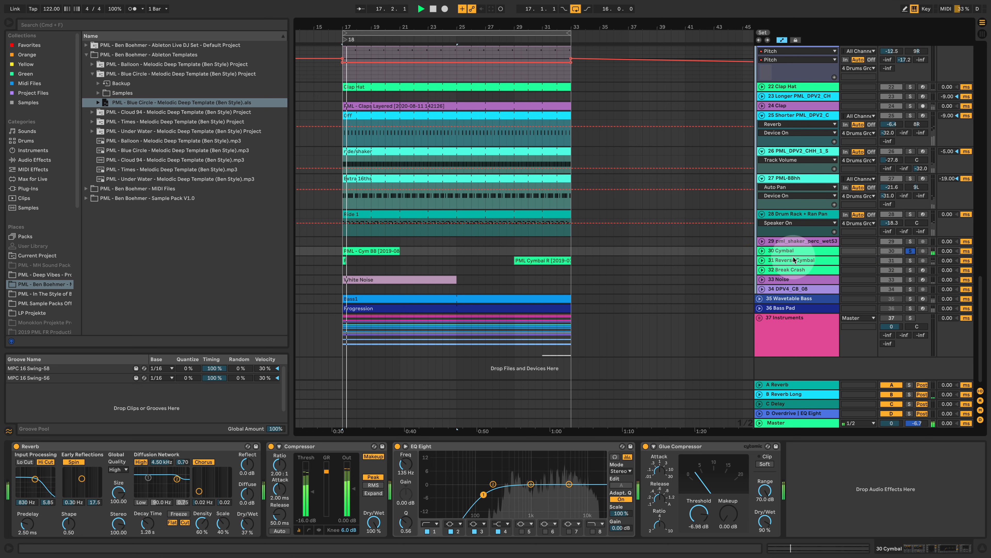
Solo and unfold the 31 Reverse Cymbal track, playing its PML Cymbal R clip from bar 29
left_click(910, 260)
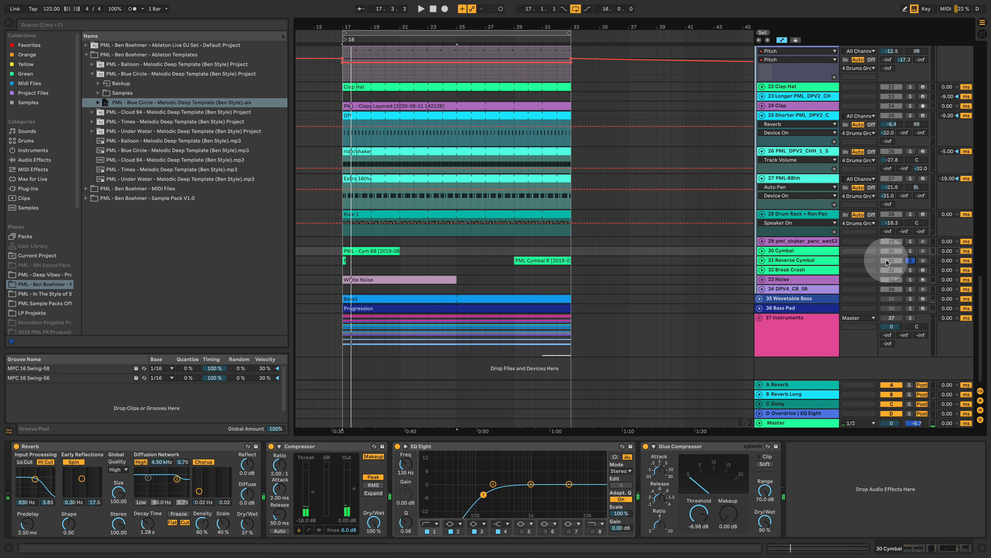
left_click(532, 260)
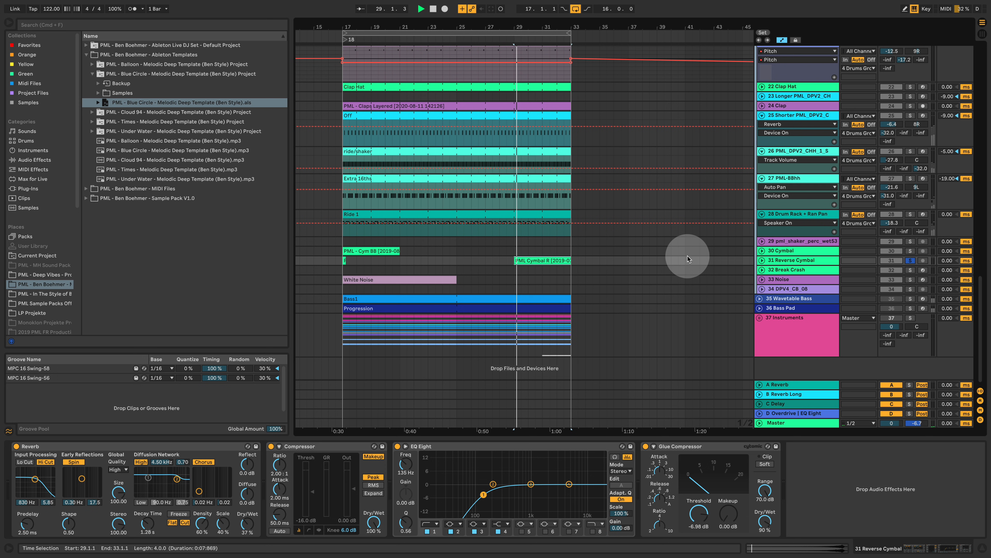
left_click(761, 260)
left_click(561, 283)
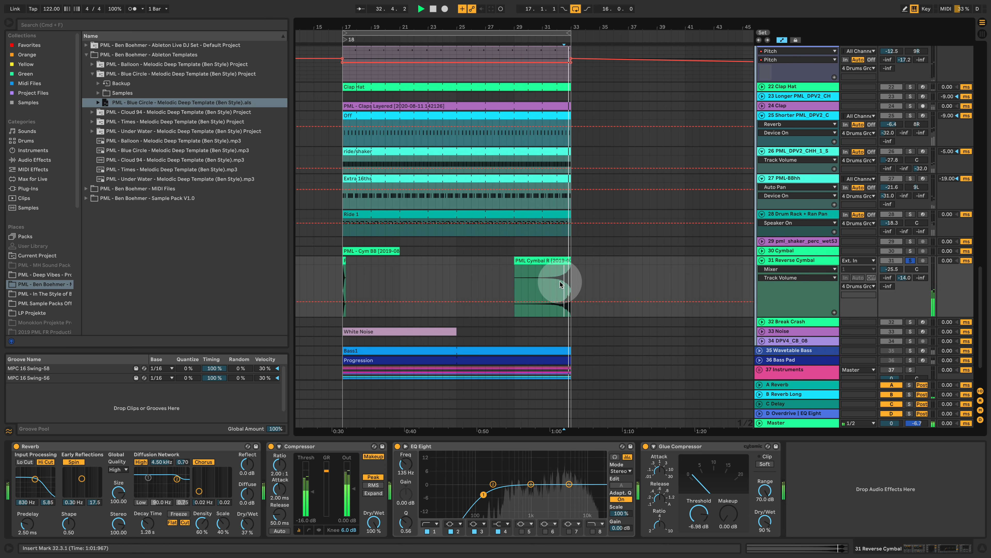
key("space")
Solo and unfold the 33 Noise track with its device chain shown
left_click(910, 331)
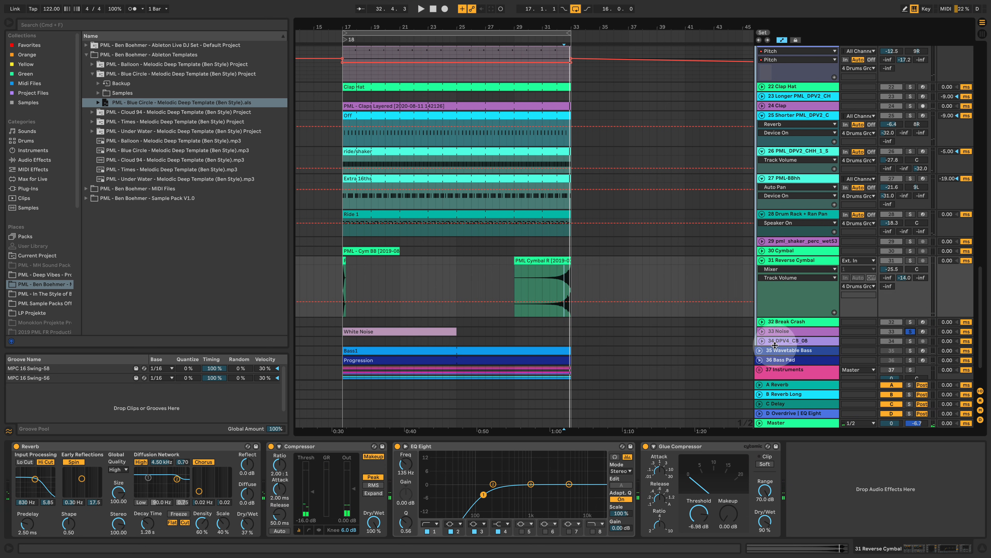
left_click(779, 331)
left_click(370, 332)
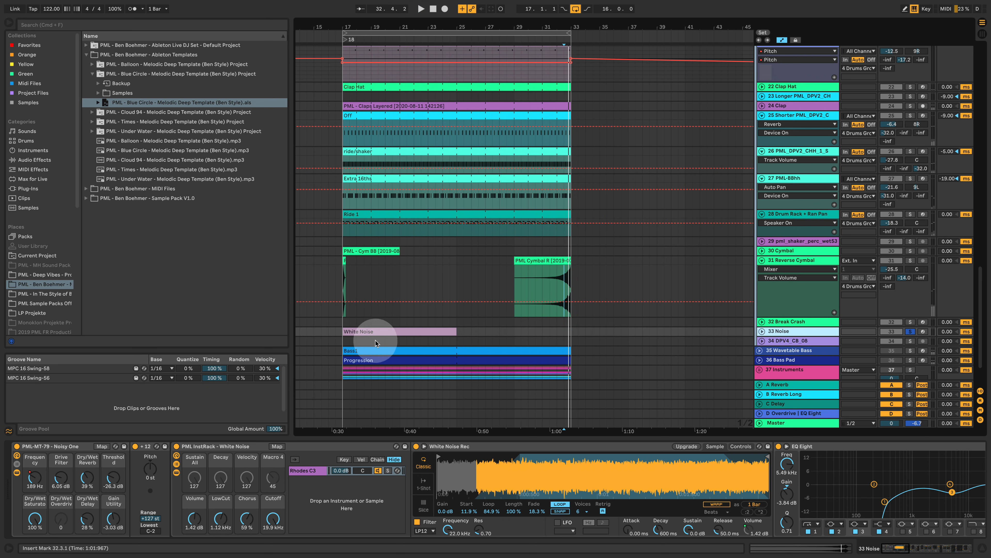
left_click(761, 331)
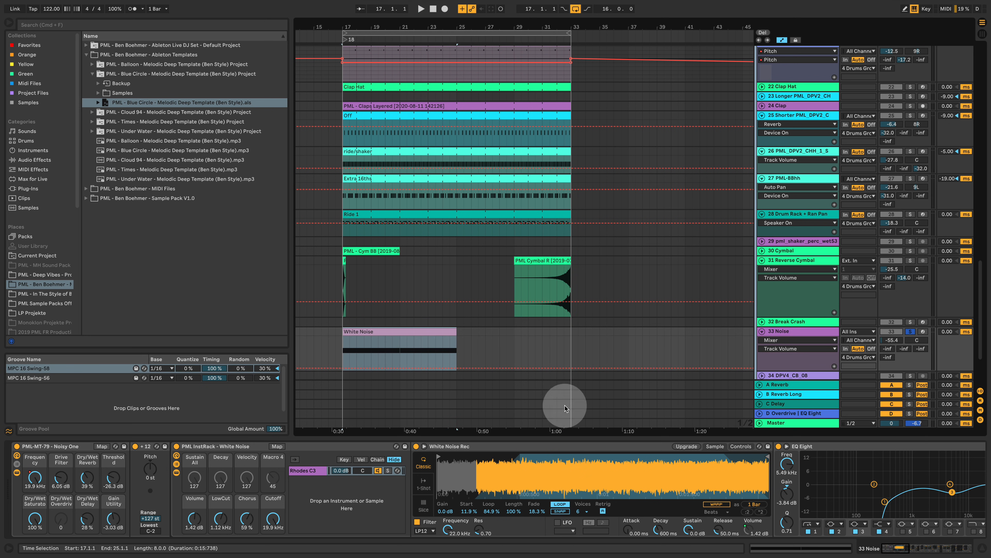
Play the soloed White Noise clip from bar 17, stop playback and unsolo the Noise track
key("space")
scroll(653, 313, "down", 3)
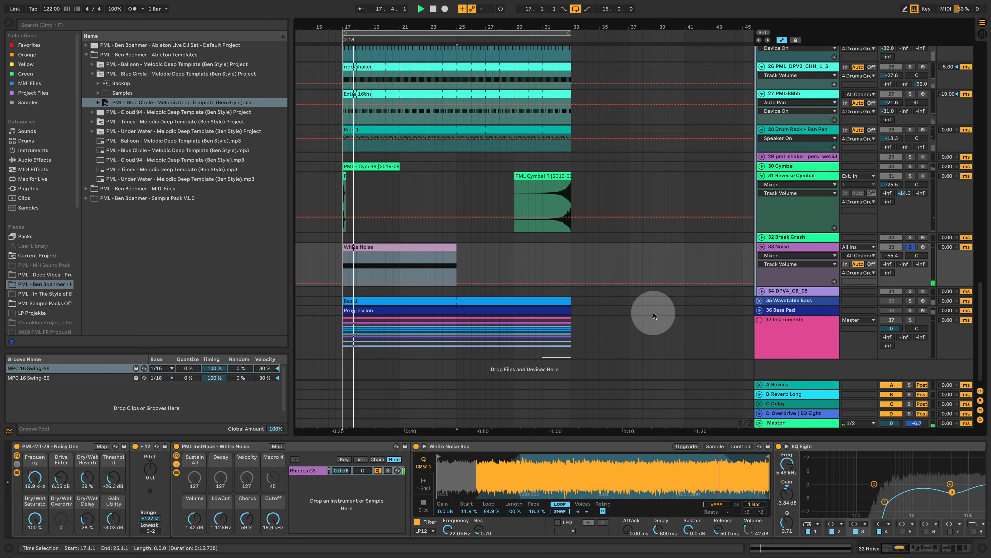
key("space")
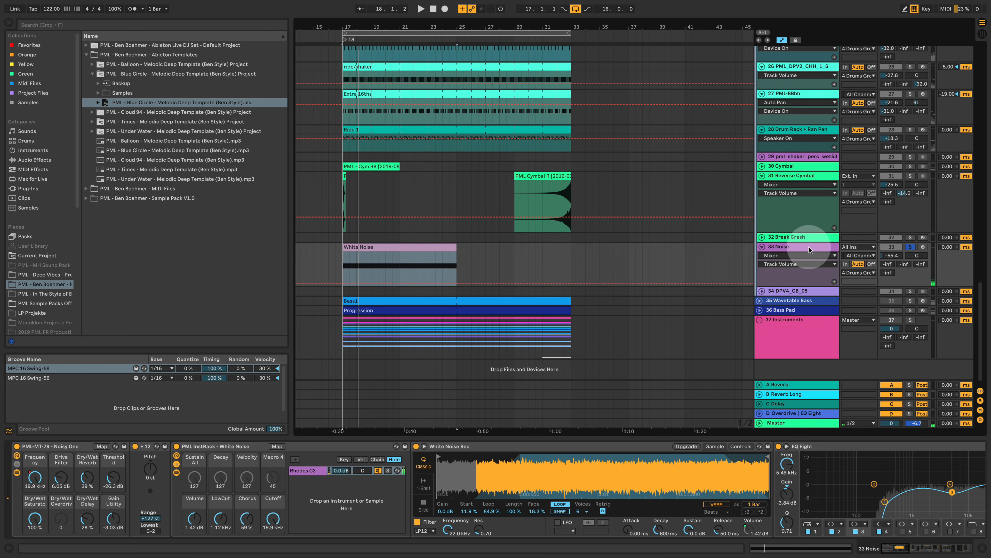
left_click(910, 247)
Fold the 4 Drums Group and both kick tracks while playing the section from bar 17
left_click_drag(459, 37, 458, 13)
scroll(617, 211, "up", 15)
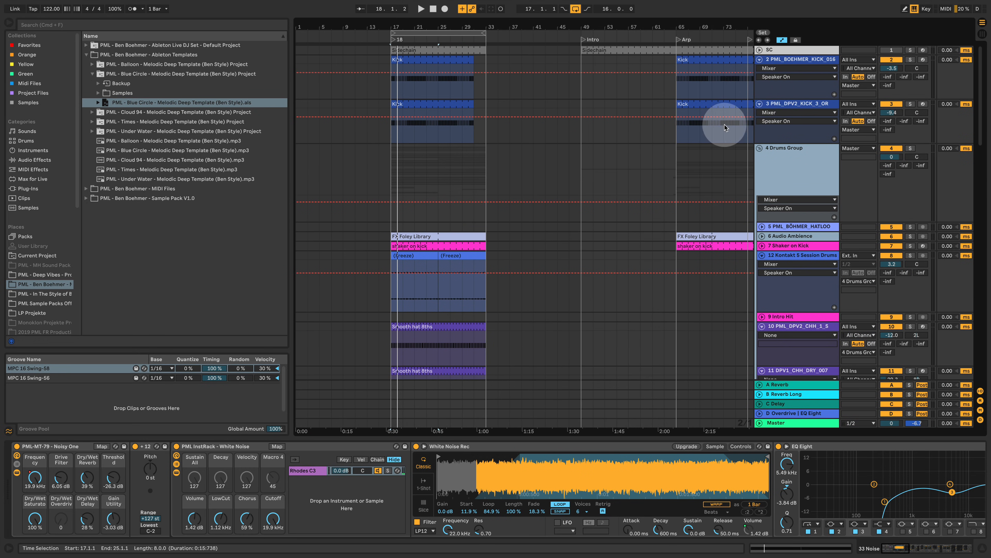
left_click(759, 148)
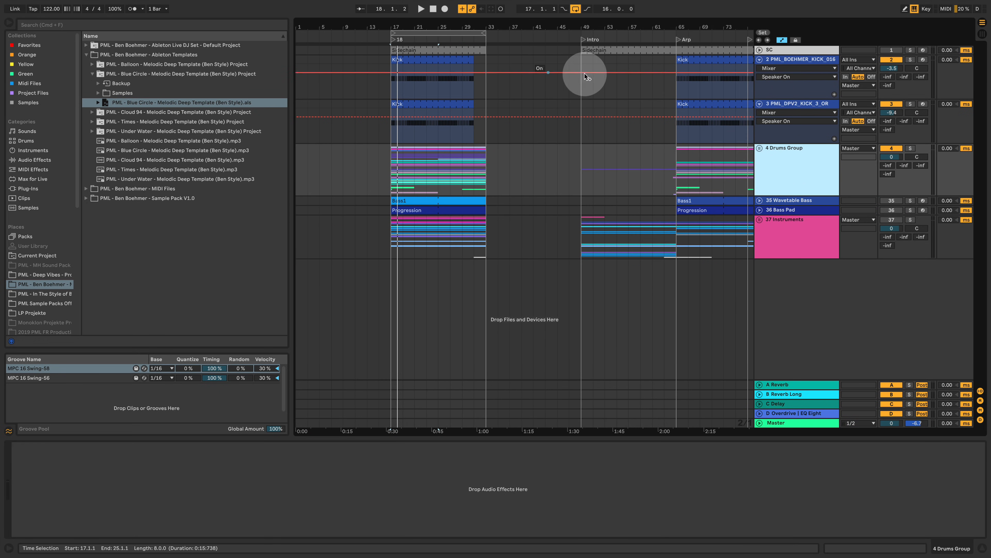
key("space")
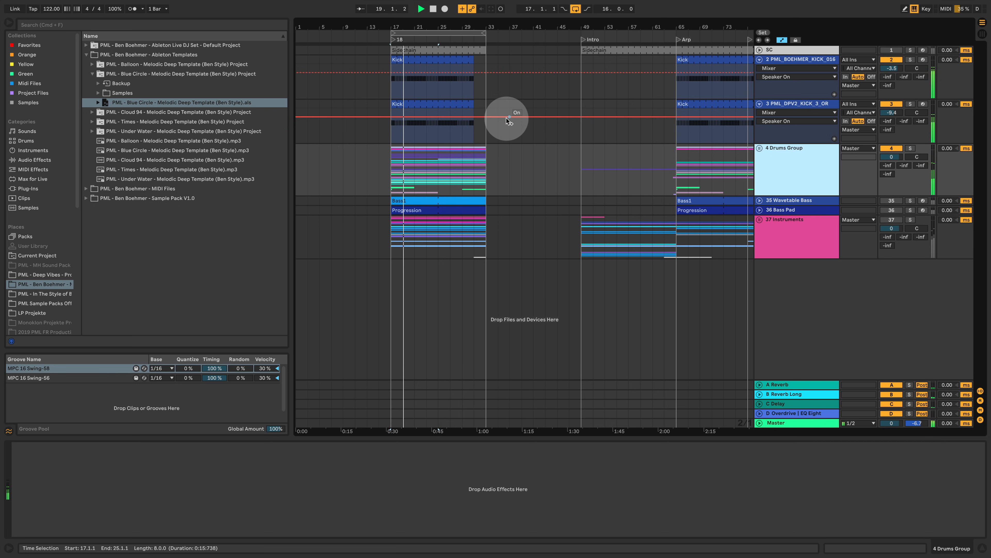
left_click(759, 60)
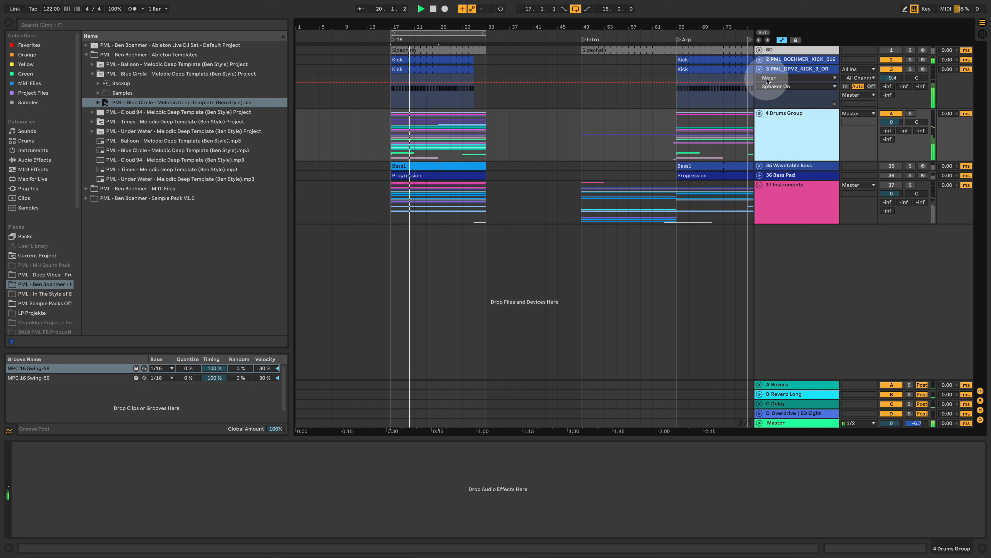
left_click(759, 69)
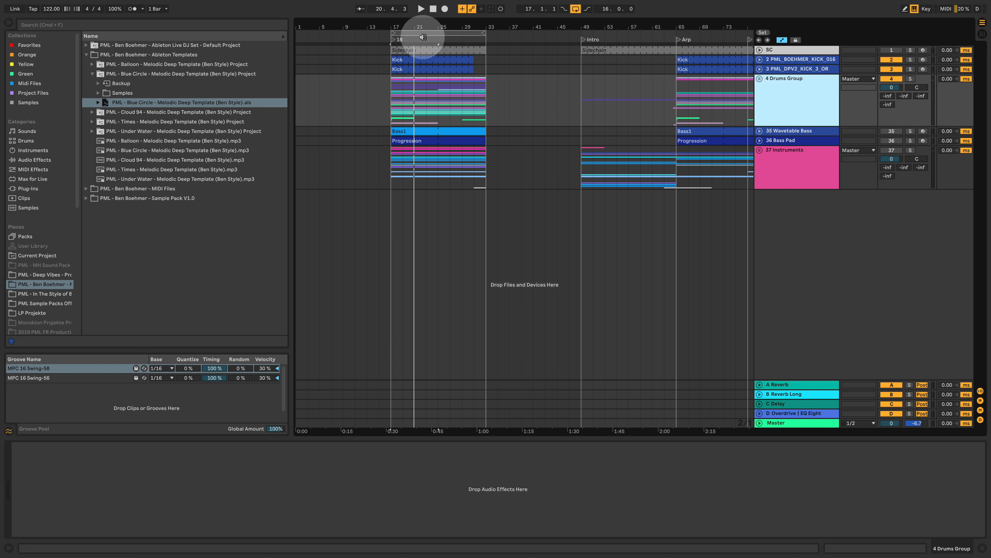
Unfold the Drums Group and fold its Kontakt 5 Session Drums, PML_DPV2_CHH_1_S and DPV1_CHH_DRY_007 tracks
left_click_drag(417, 26, 433, 64)
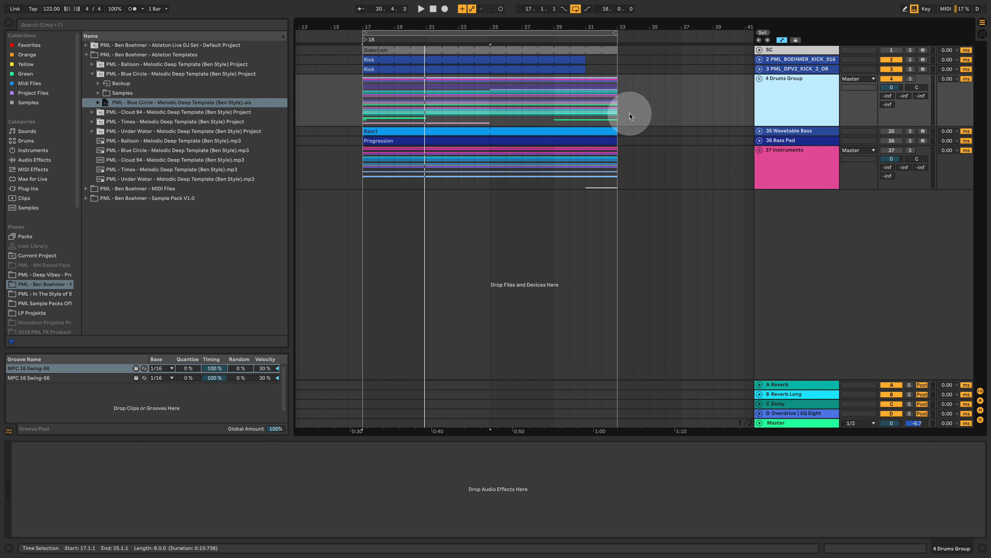
left_click(760, 79)
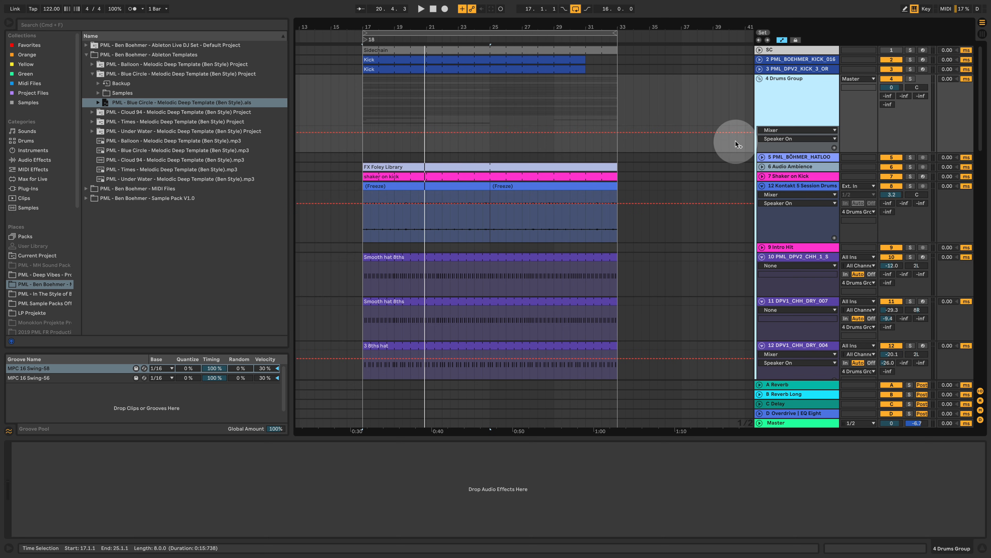
left_click(763, 185)
left_click(762, 205)
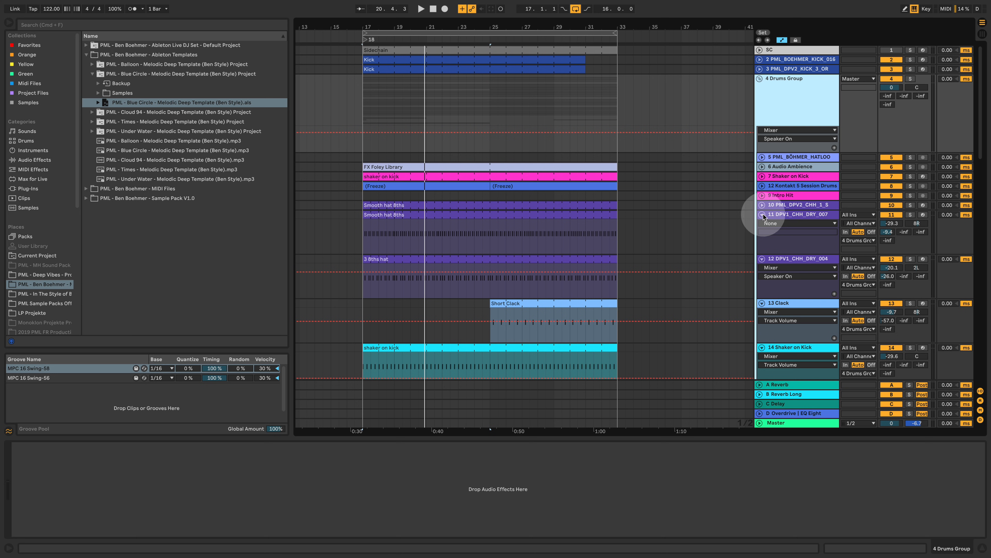
left_click(763, 214)
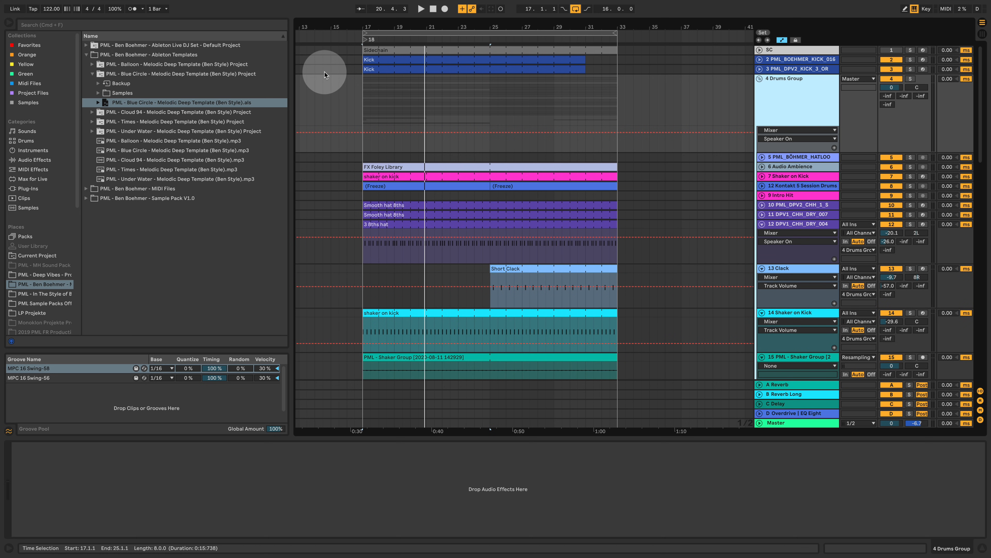
Fold the DPV1_CHH_DRY_004, Clack, 14 Shaker on Kick and PML - Shaker Group tracks
left_click_drag(430, 26, 455, 33)
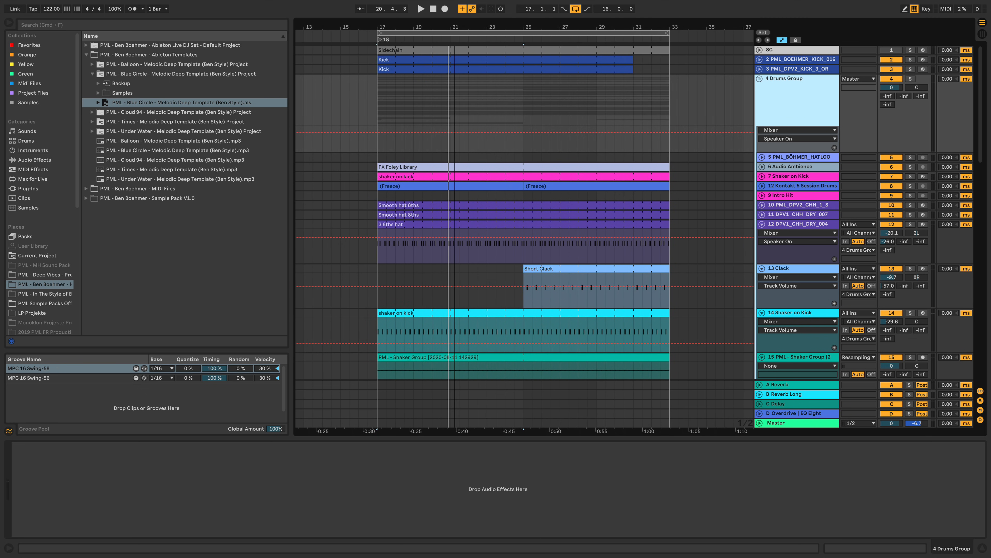
left_click_drag(454, 34, 455, 27)
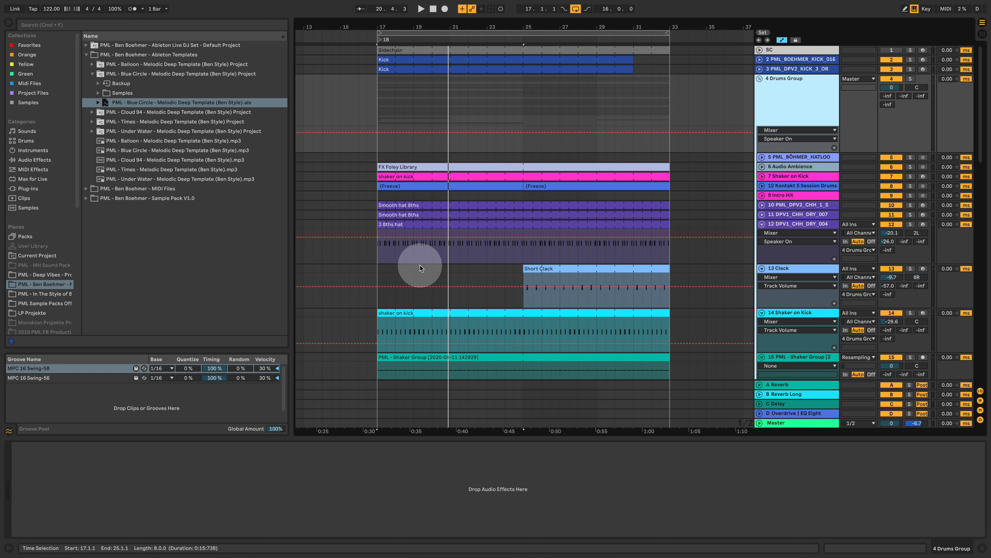
left_click(762, 224)
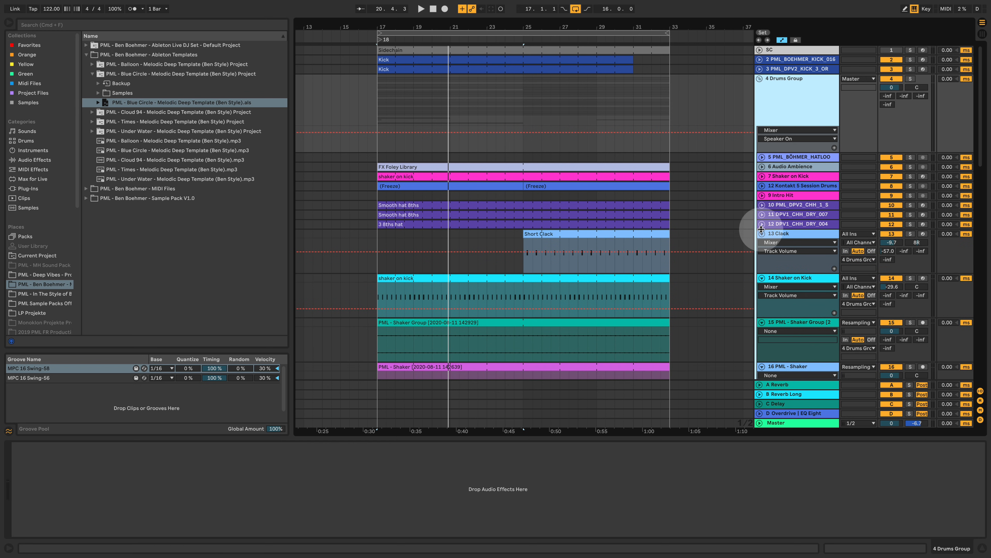
left_click(761, 234)
left_click(762, 243)
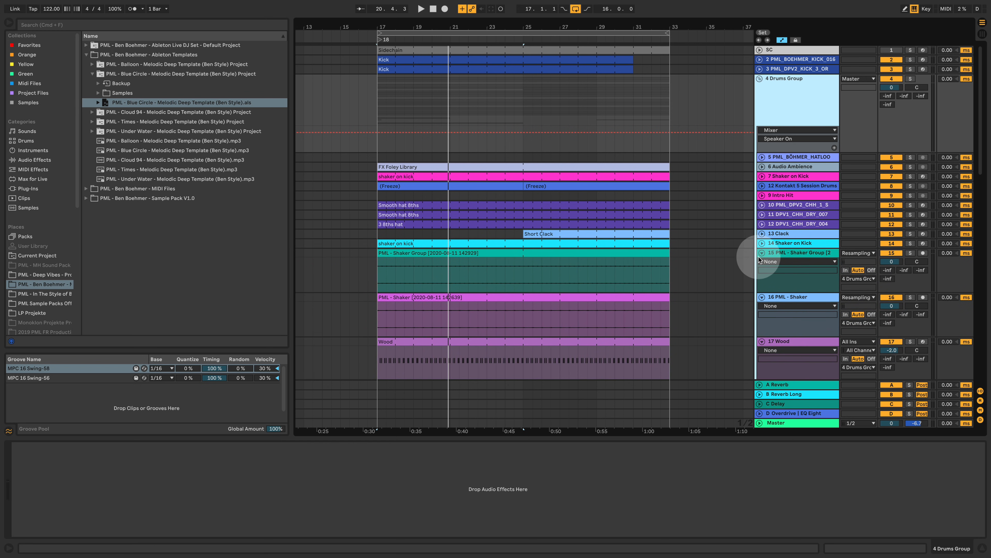
left_click(762, 253)
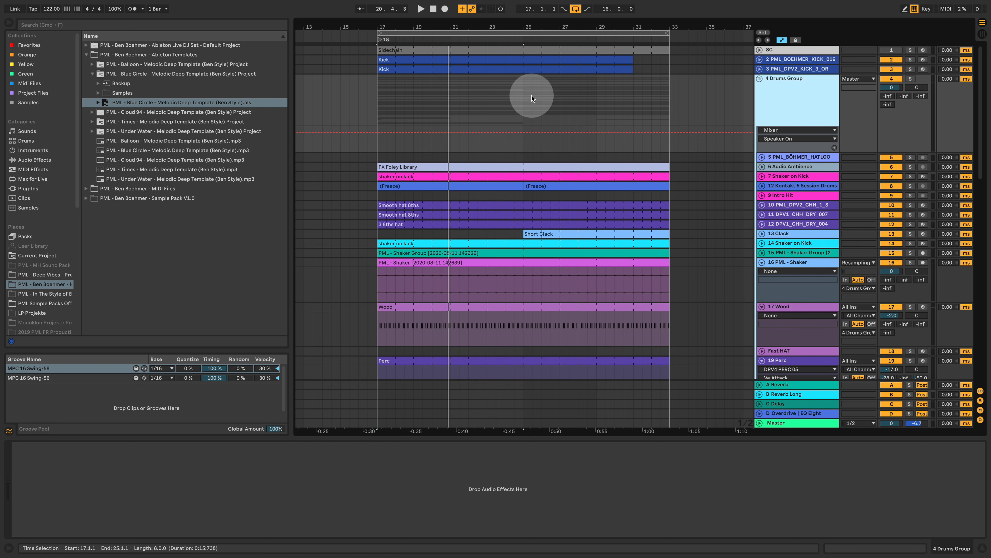
Hide the device view, fold the Drums Group and unfold the 37 Instruments group
left_click_drag(524, 28, 524, 51)
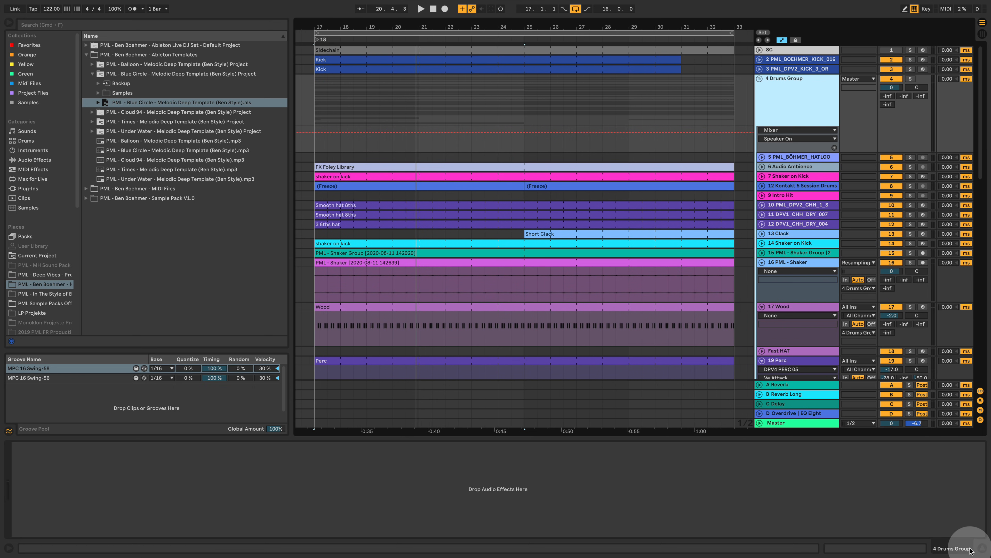
left_click(984, 549)
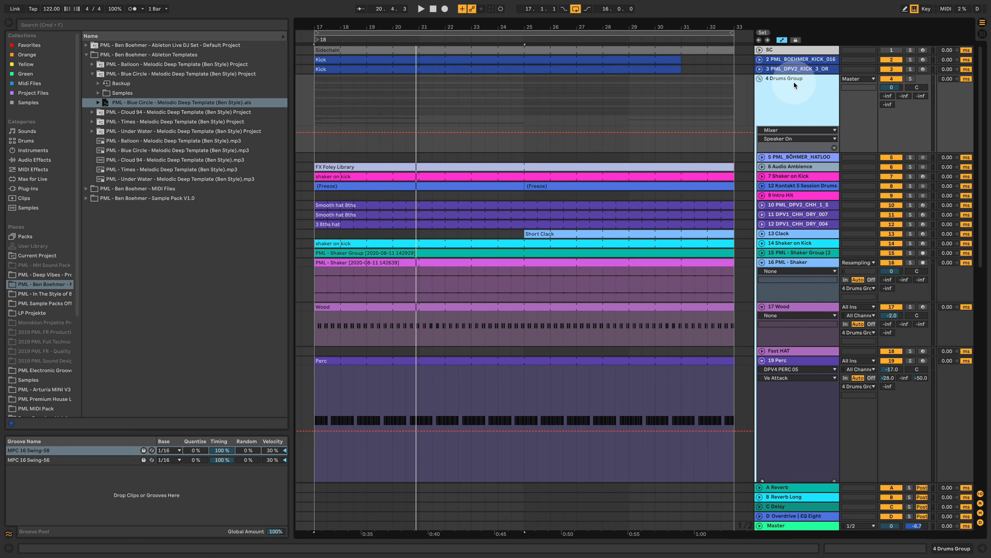
left_click(758, 79)
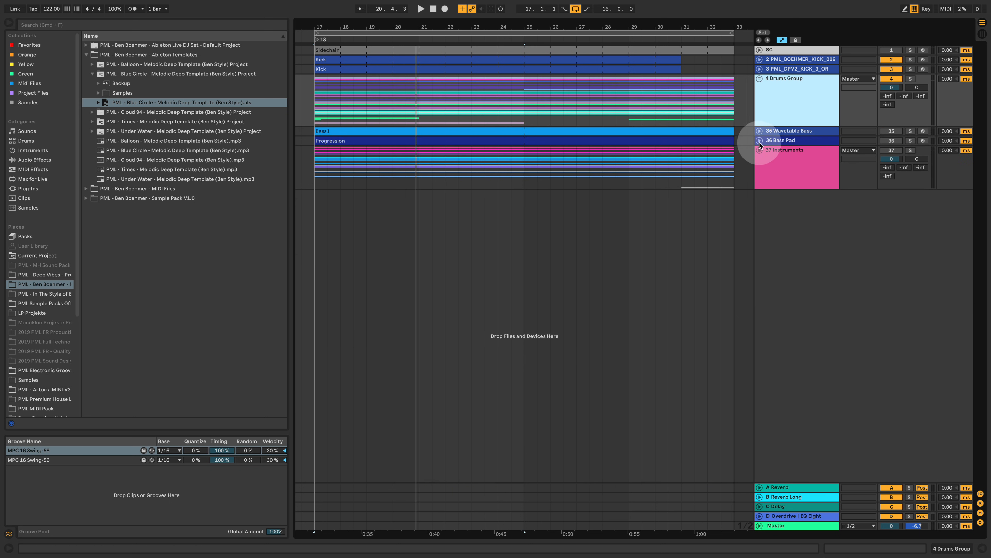
left_click(760, 149)
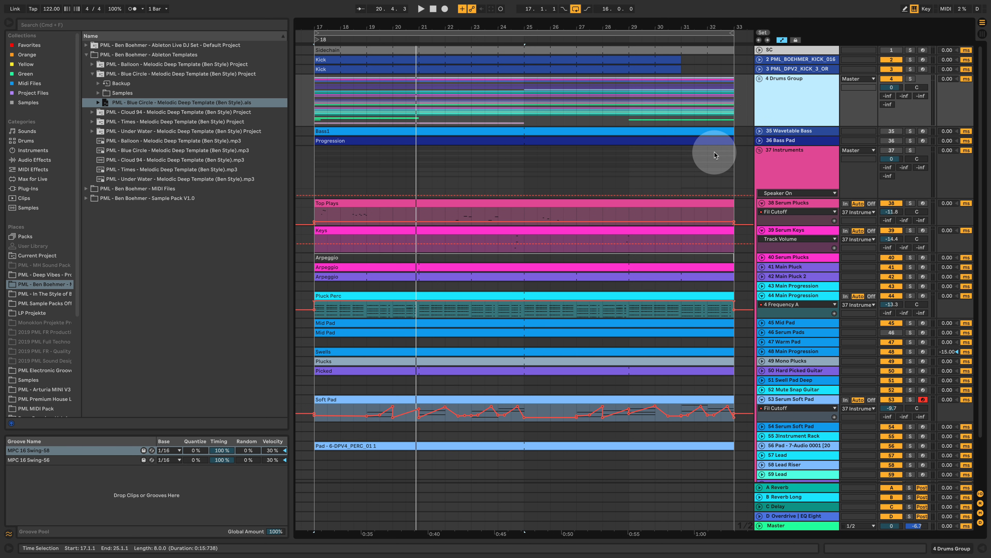
Unfold and solo the 35 Wavetable Bass track and play its Bass1 clip from bar 17
left_click(759, 132)
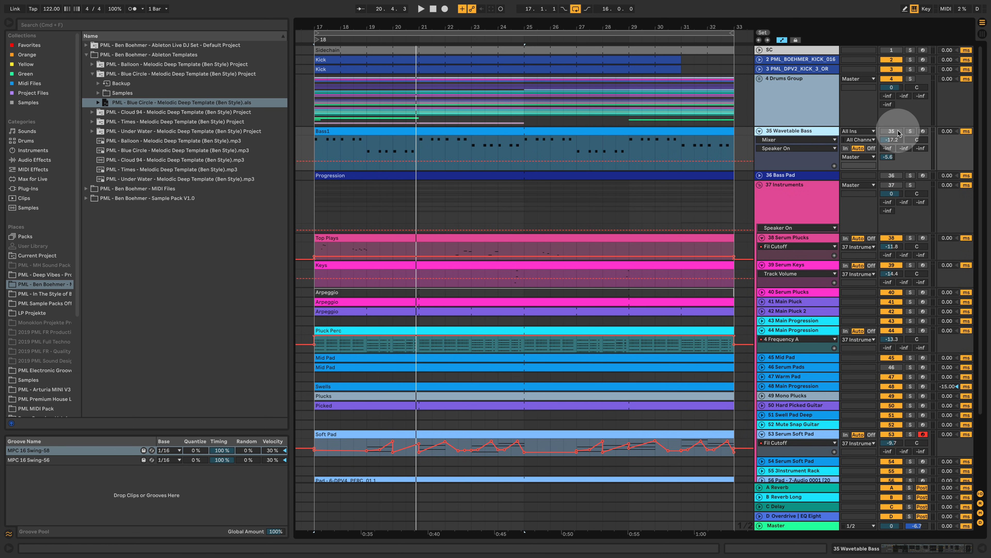
left_click(910, 131)
key("space")
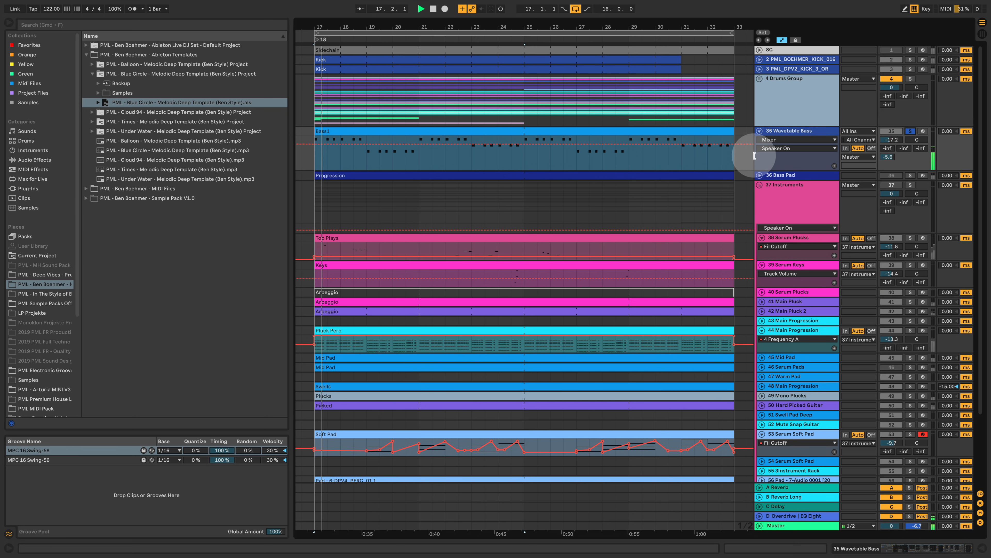
Show the Wavetable Bass device chain, solo the 2 PML_BOEHMER_KICK_016 track alongside the bass and stop playback
double_click(793, 134)
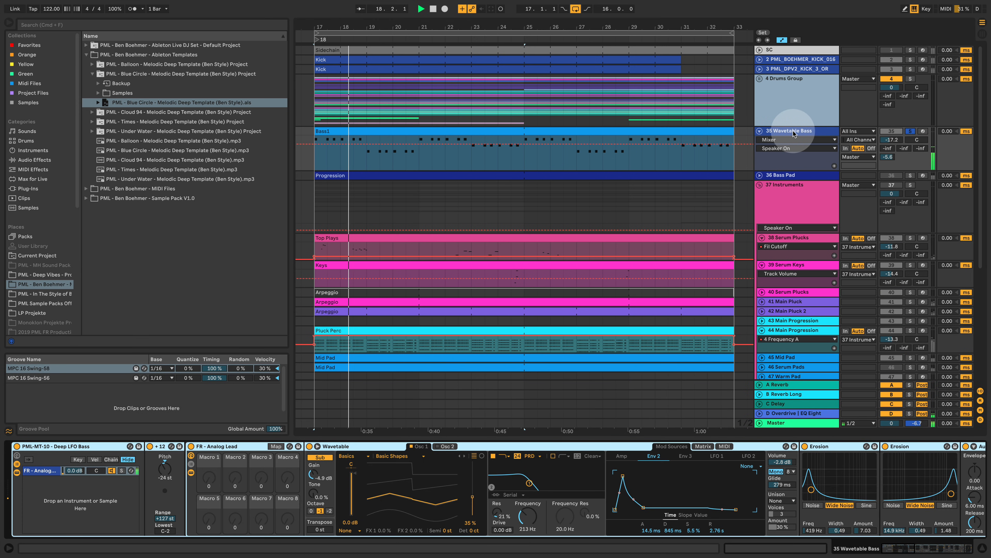
left_click_drag(917, 551, 818, 555)
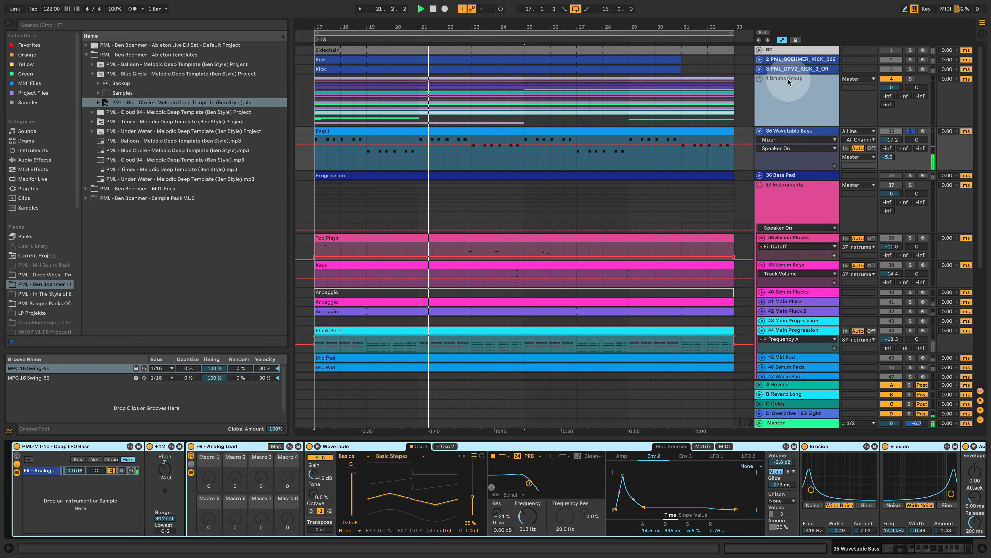
left_click(910, 60)
left_click(663, 311)
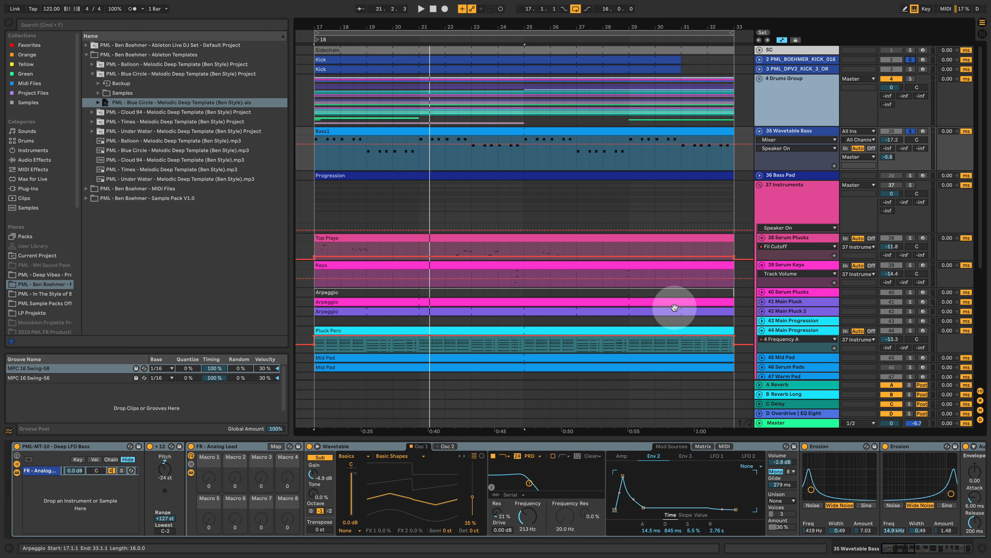
Play the kick and bass, and examine the Wavetable's Amp envelope, modulation matrix and Env 2
key("space")
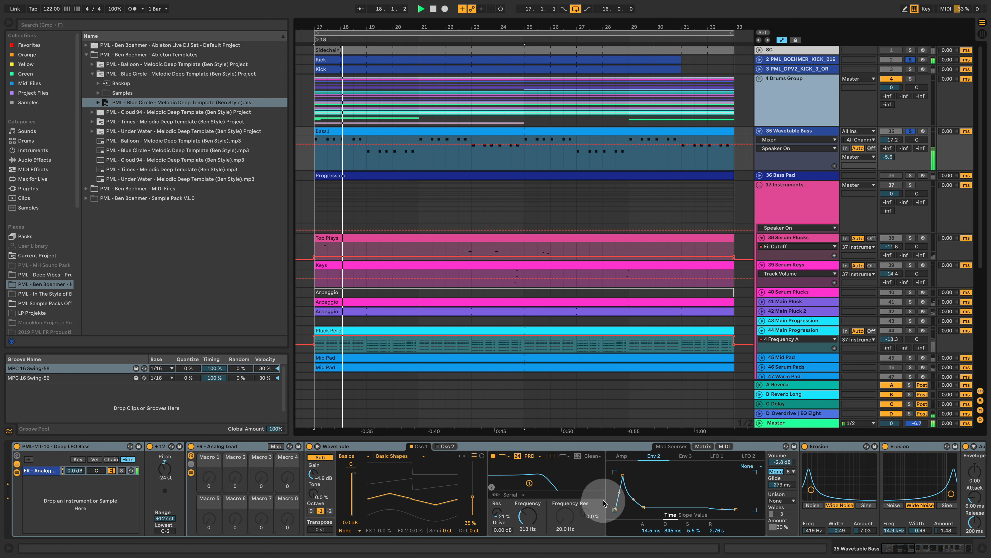
left_click(627, 456)
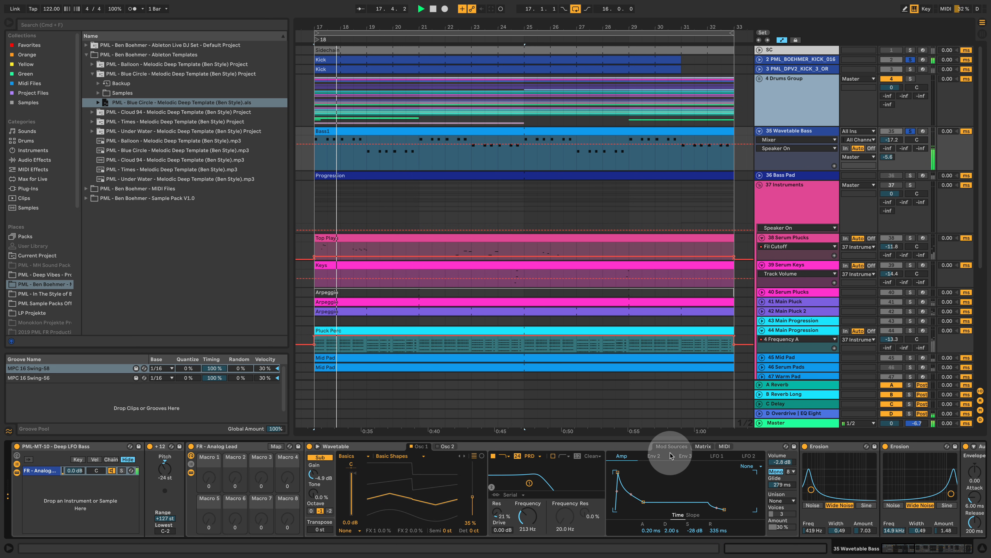
left_click(703, 447)
left_click(722, 466)
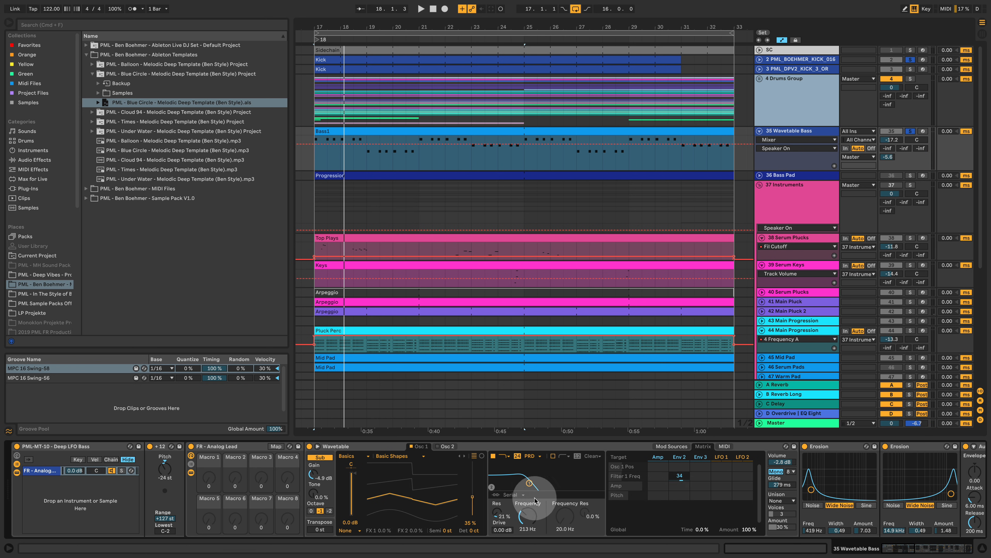
left_click(680, 458)
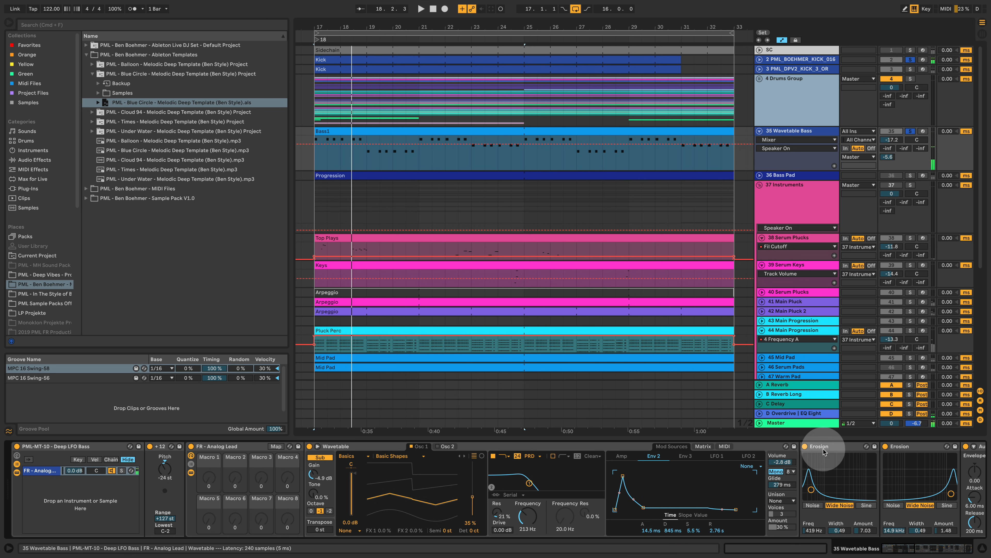
Examine the Auto Filter after the two Erosion devices and compare the bass with it bypassed and enabled
left_click(915, 549)
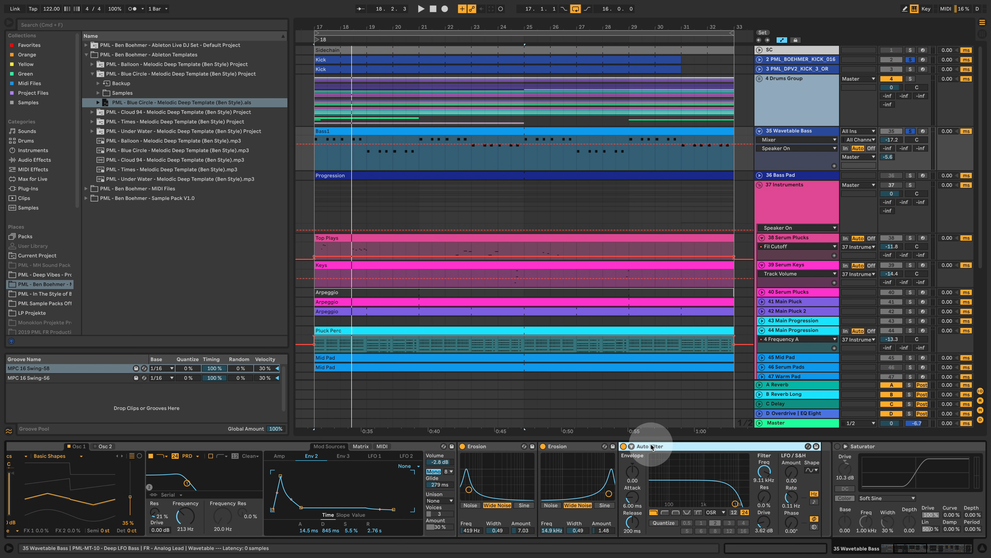
left_click(714, 512)
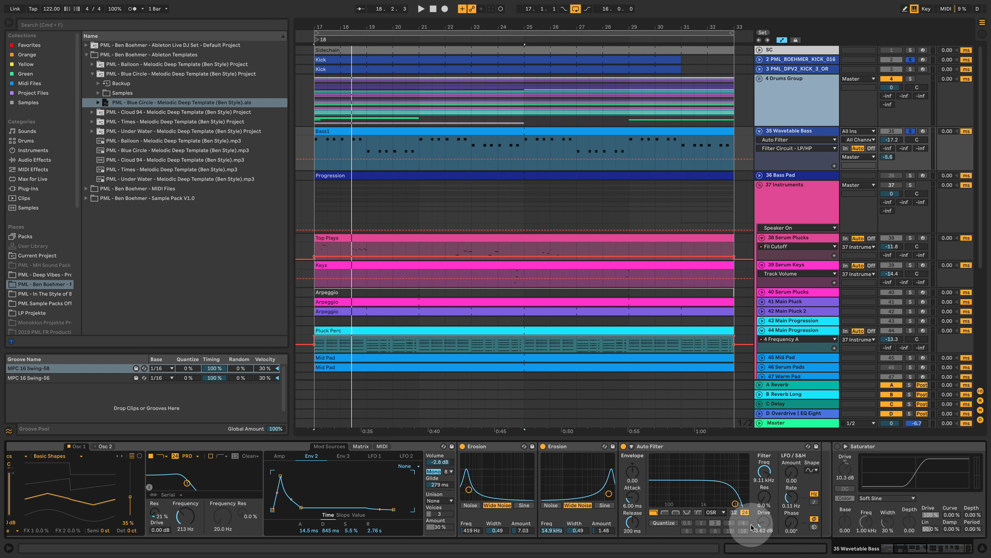
left_click(623, 446)
key("space")
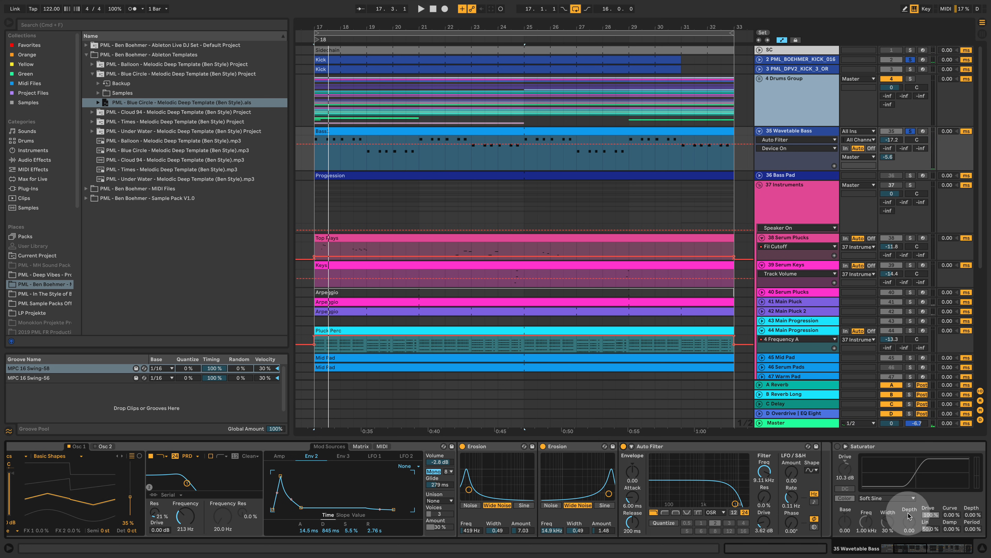
Fold the Saturator in the bass chain and bring the EQ Eight and Compressor into view
left_click(921, 550)
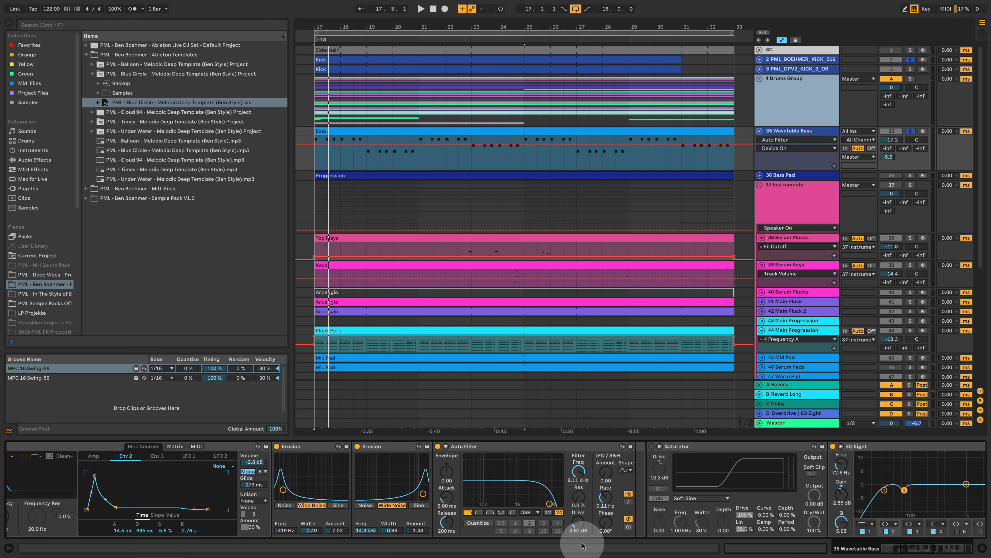
double_click(683, 446)
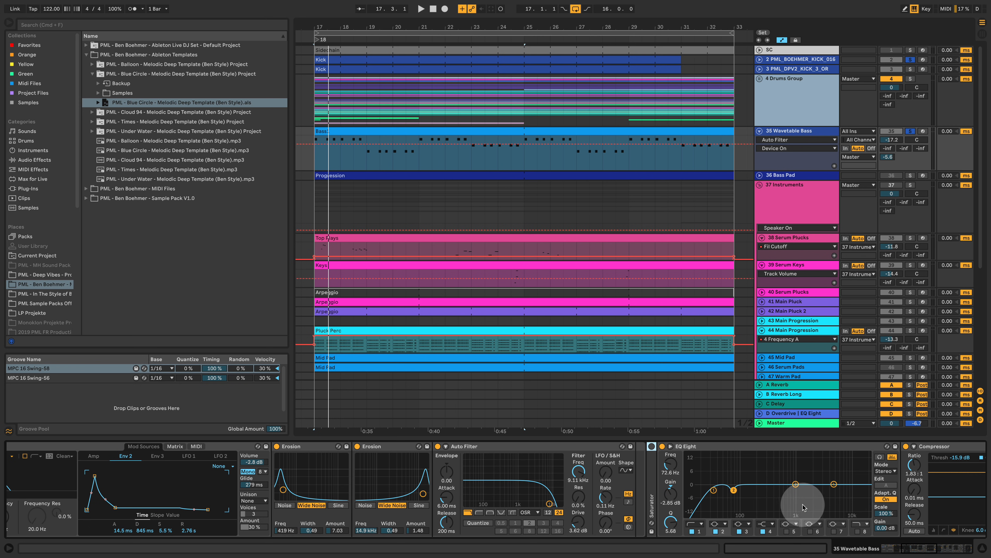
left_click_drag(915, 546, 926, 547)
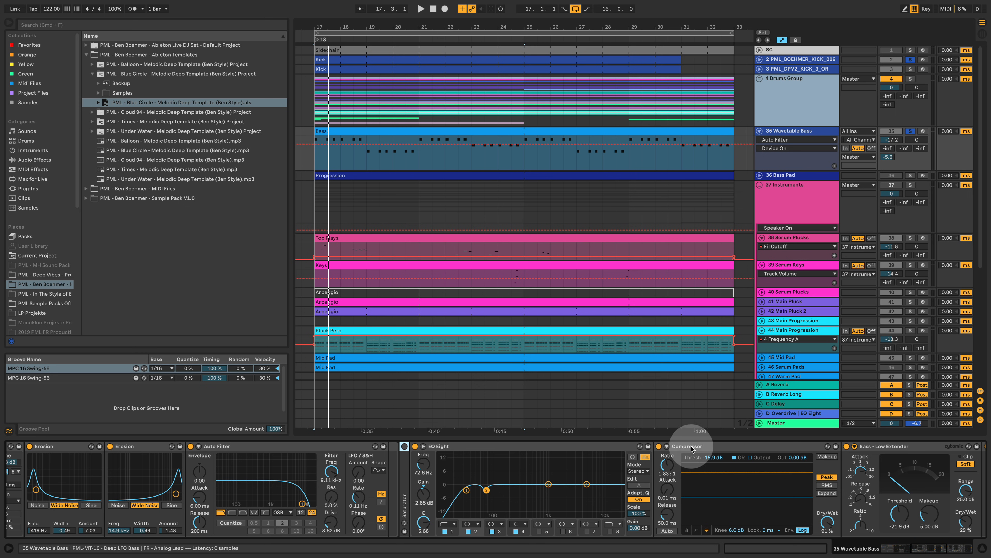
Play the kick and bass while bypassing and re-enabling the Compressor after the EQ Eight to compare the sound
left_click(666, 446)
left_click(666, 446)
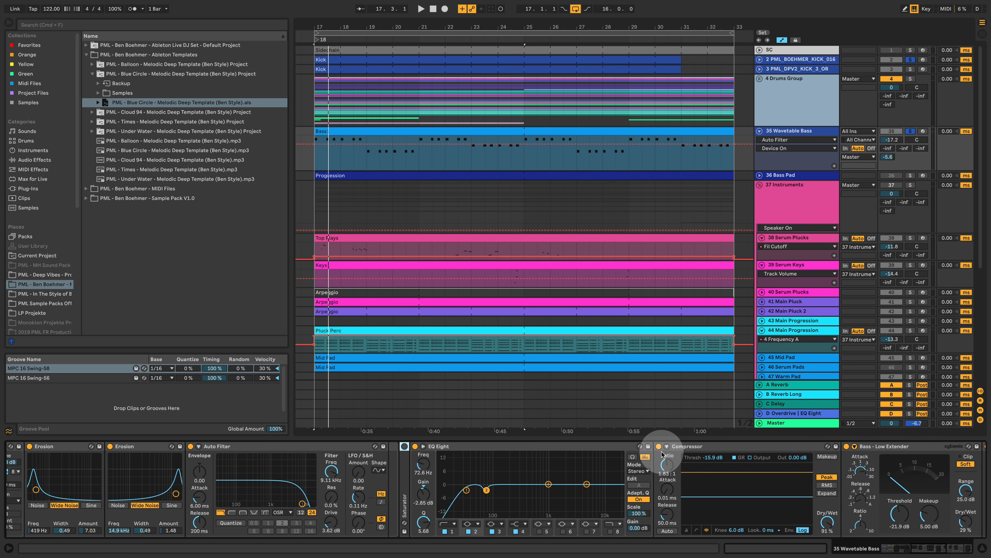
key("space")
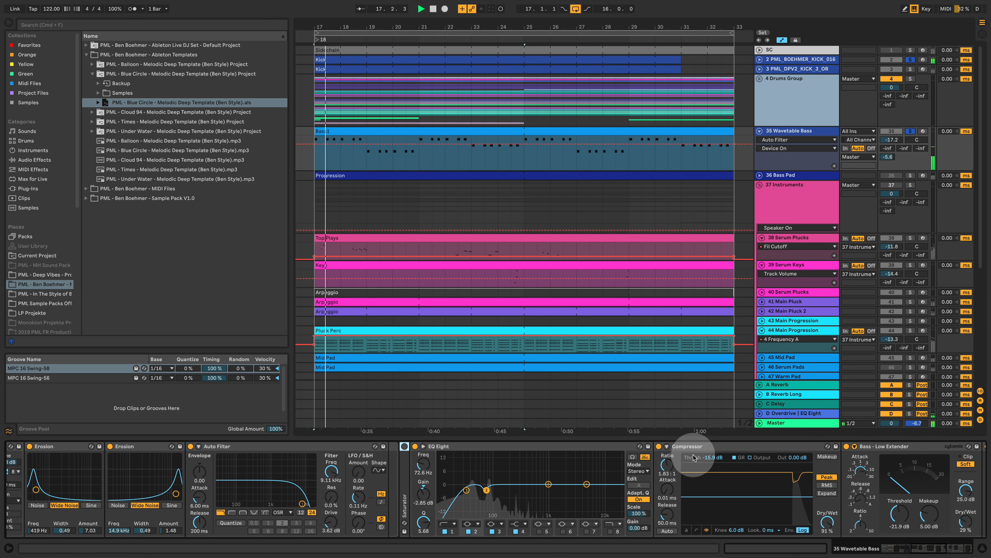
left_click(659, 447)
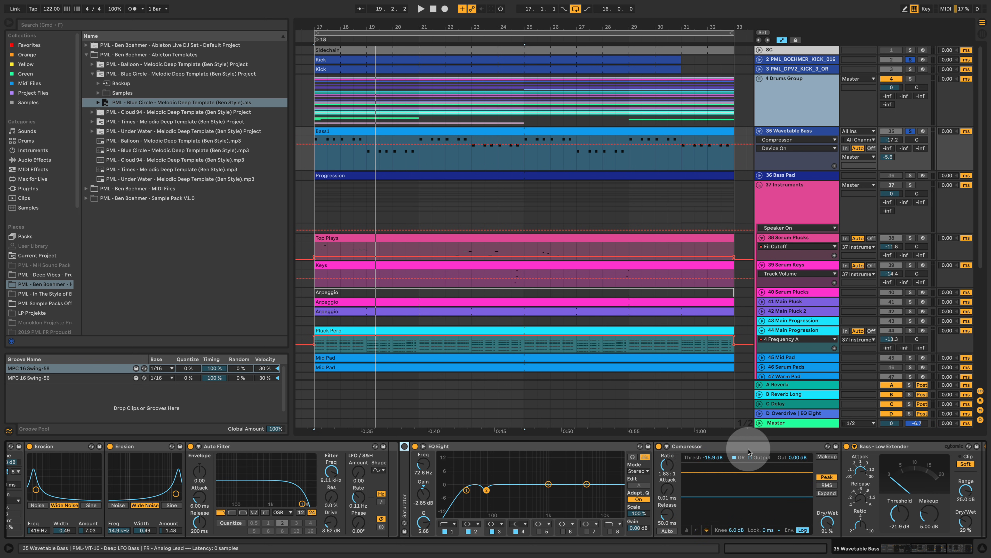
key("space")
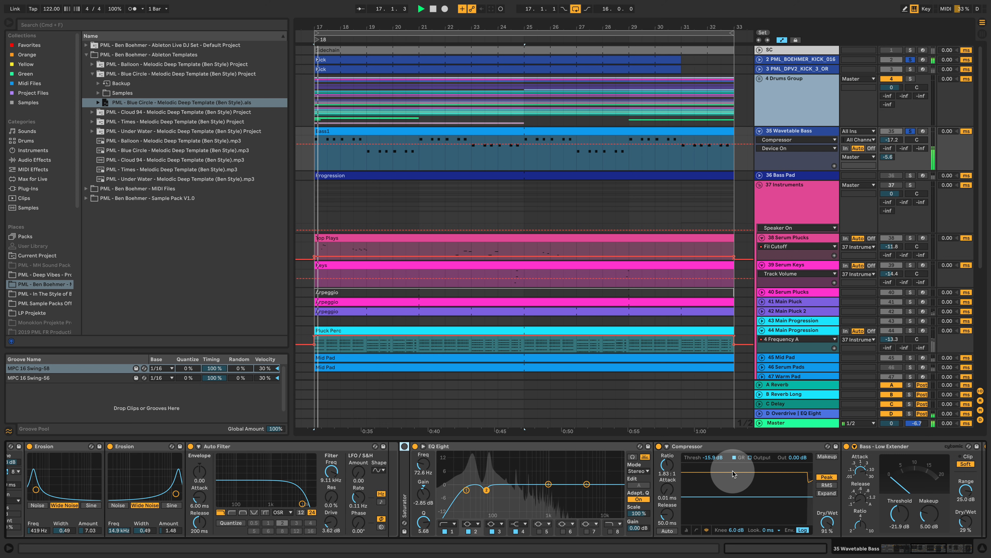
left_click(659, 446)
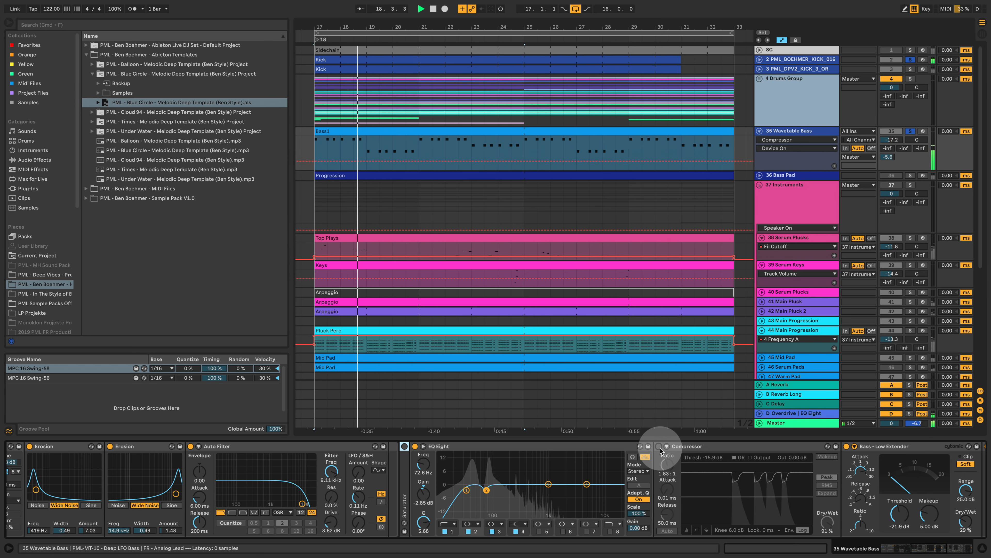
left_click(659, 447)
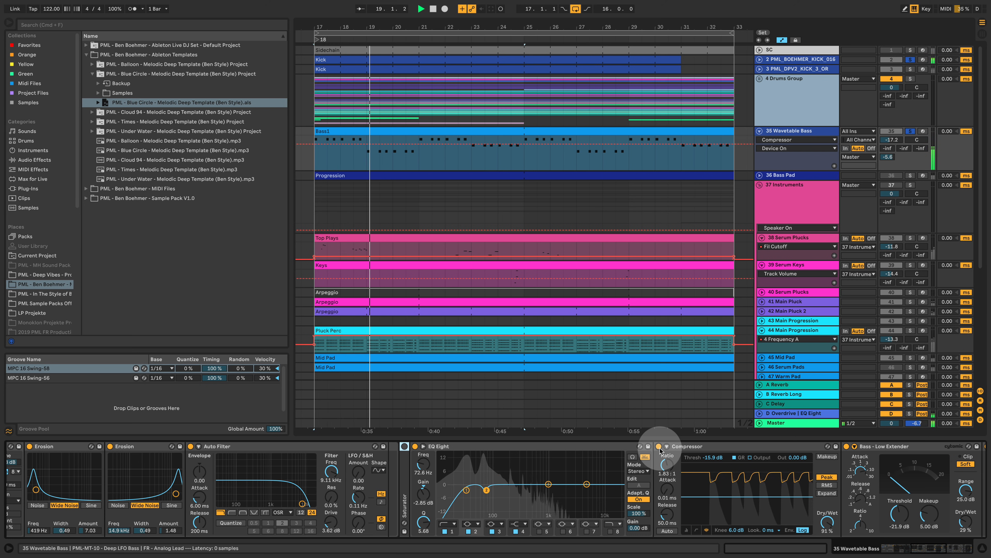
left_click(662, 449)
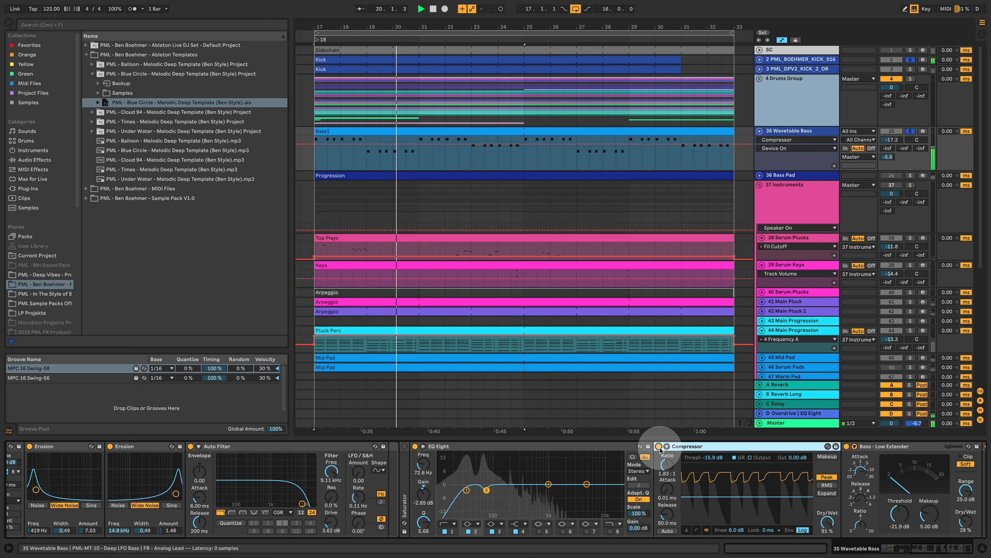
left_click(658, 446)
left_click(659, 446)
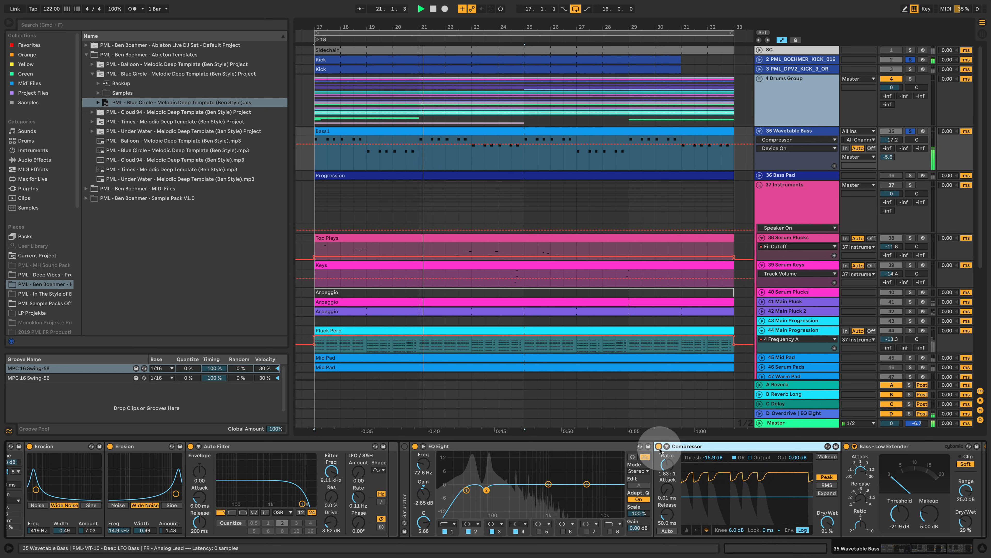
Switch the Glue Compressor after the Bass - Low Extender back on
left_click(921, 551)
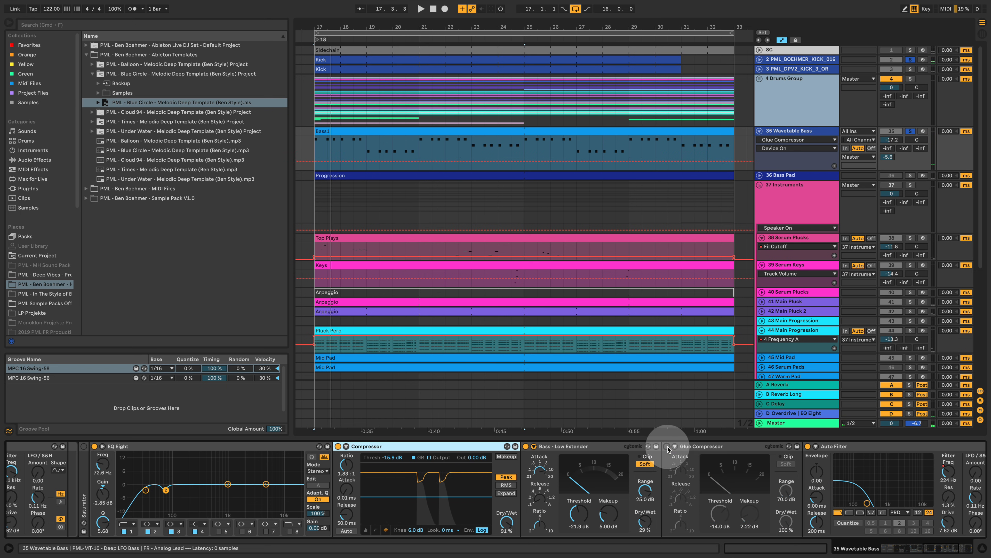
left_click(666, 446)
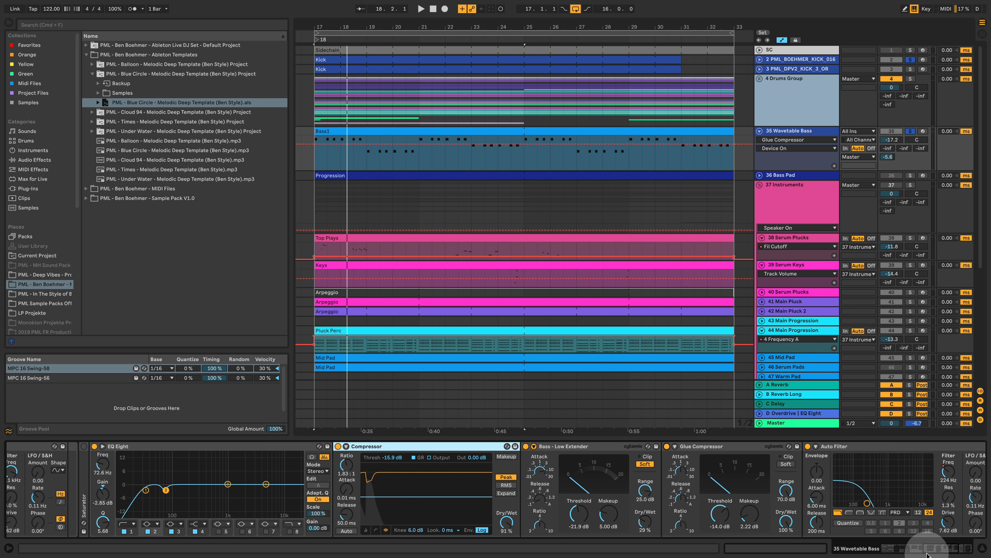
Try raising the frequency of the Auto Filter before the Utility to 6.58 kHz and re-enable its automation
left_click_drag(929, 552, 938, 552)
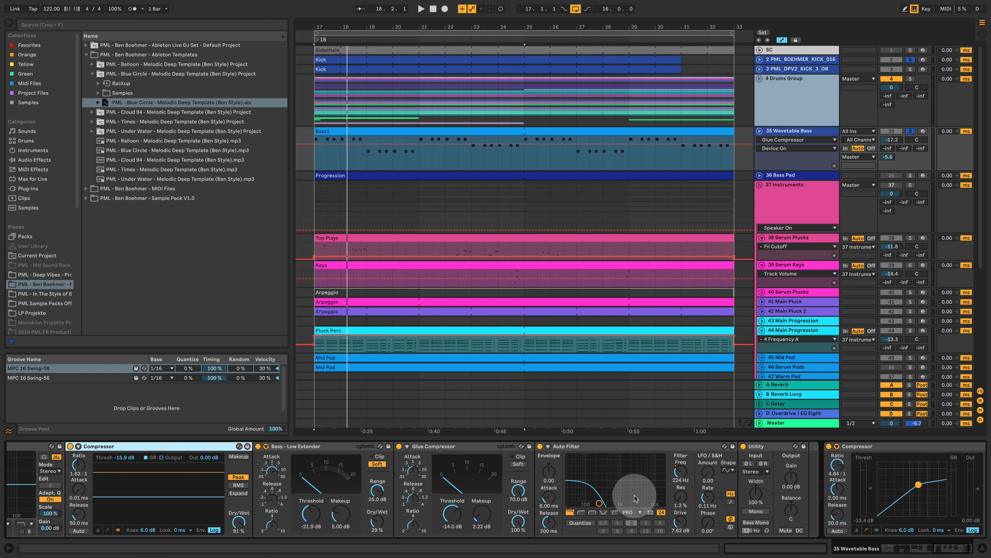
left_click_drag(683, 473, 681, 448)
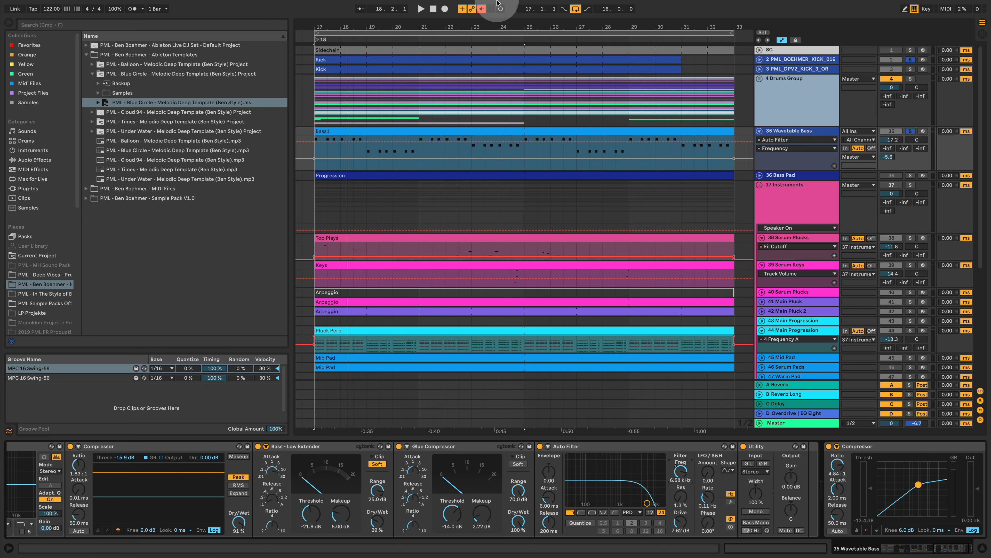
left_click(481, 11)
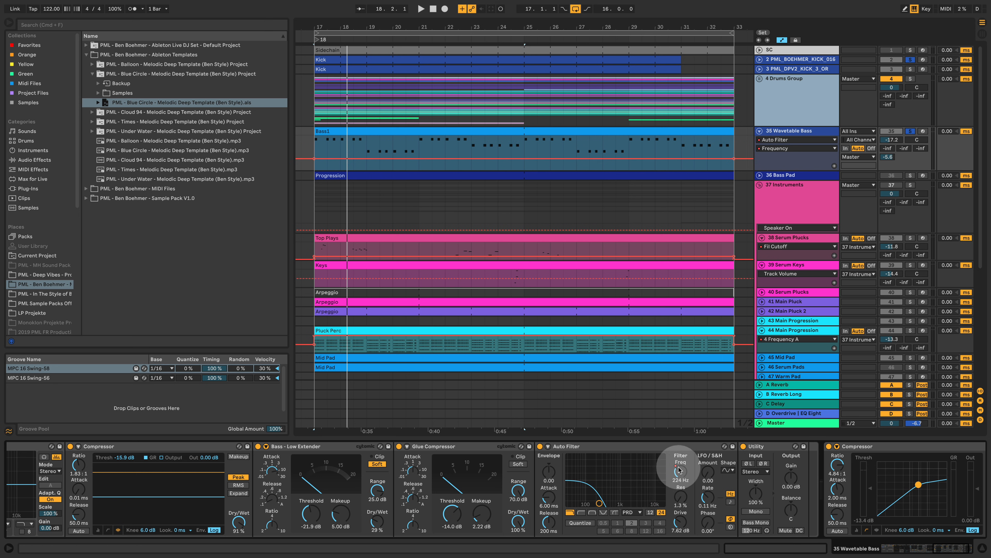
Compare the bass with the Auto Filter before the Utility bypassed and enabled, and view the chain's last Compressor
key("space")
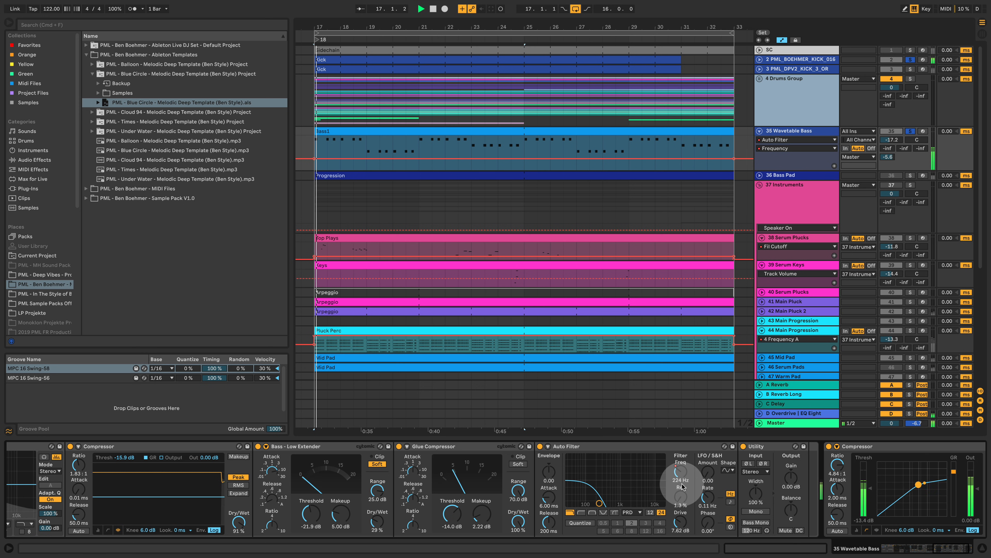
left_click(541, 446)
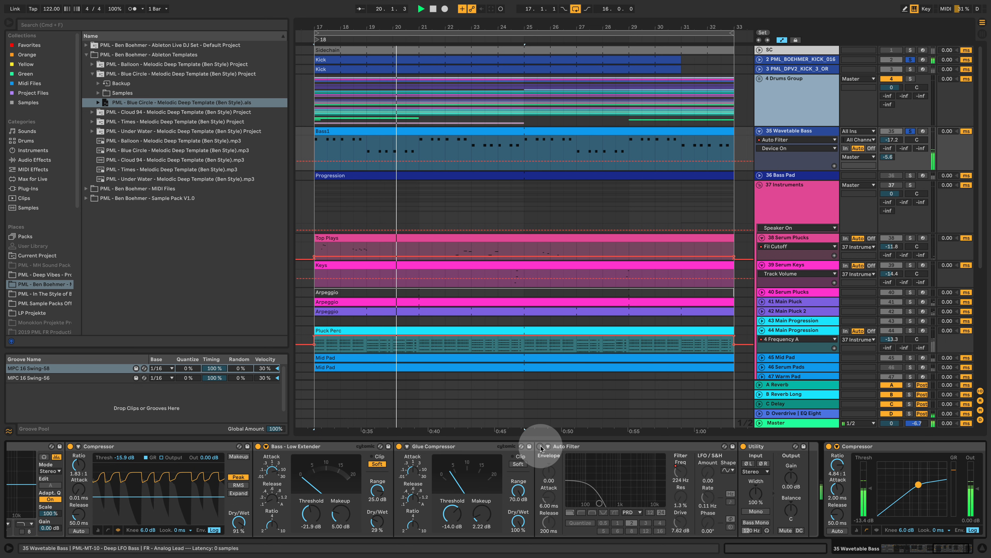
left_click(540, 446)
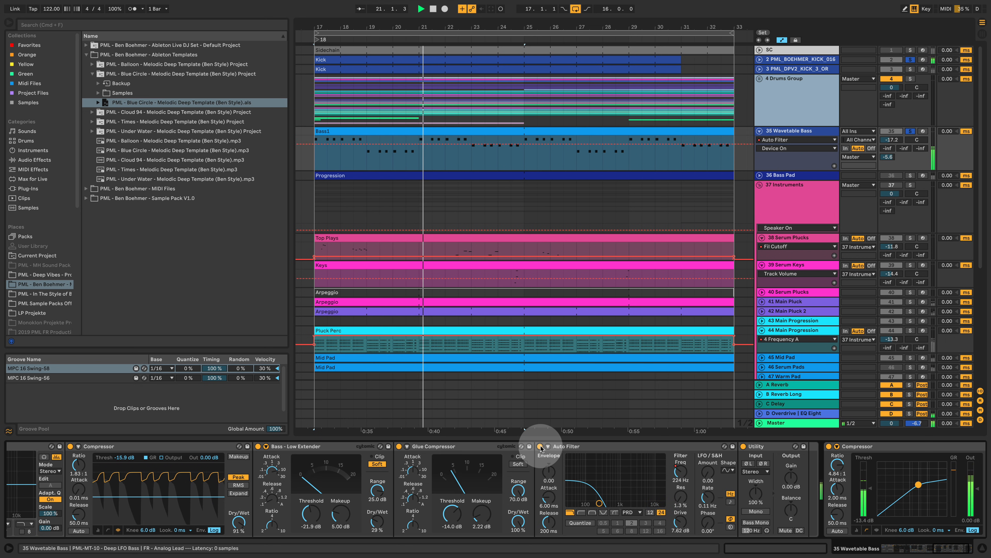
left_click_drag(907, 548, 961, 548)
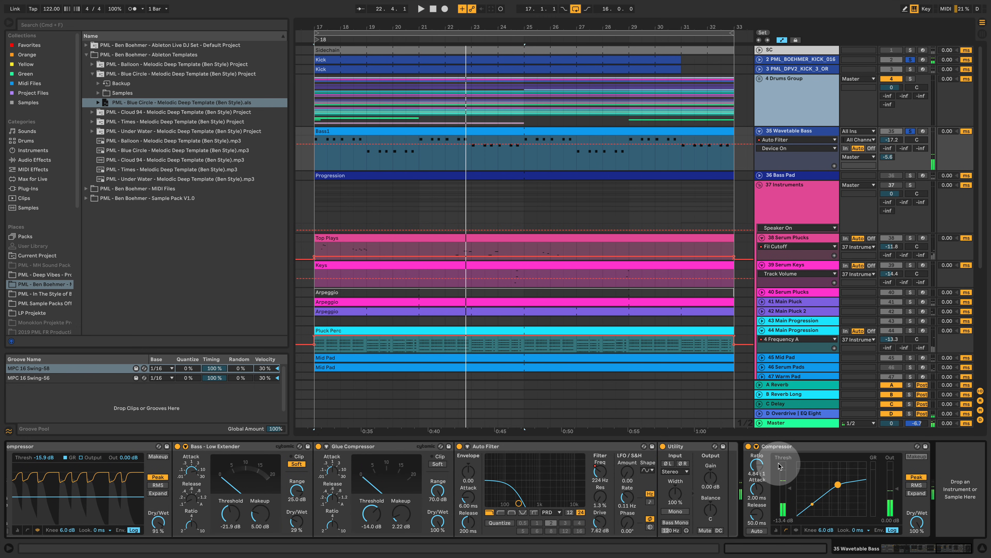
Examine the opening bars of the Bass1 clip's notes up close and return to the arrangement
double_click(454, 130)
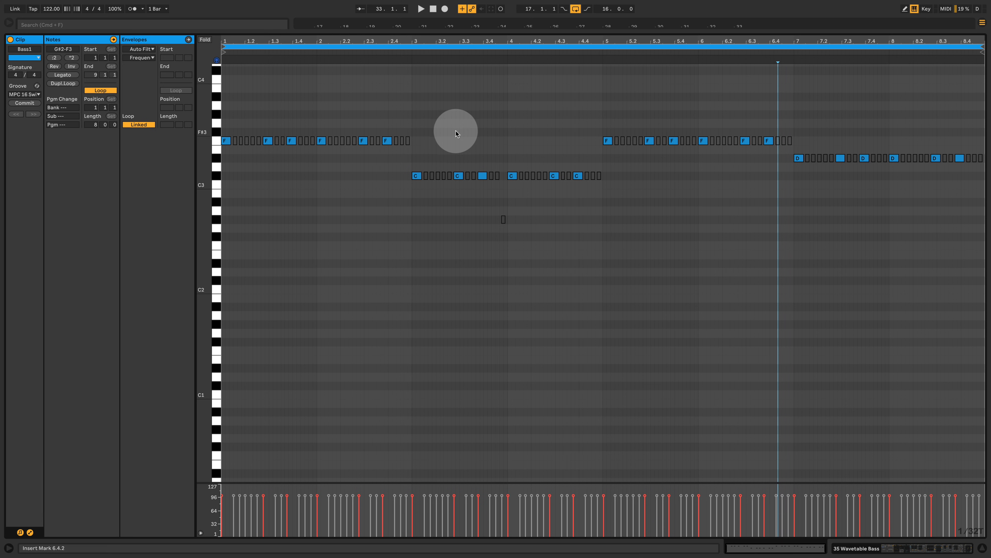
left_click_drag(224, 40, 381, 162)
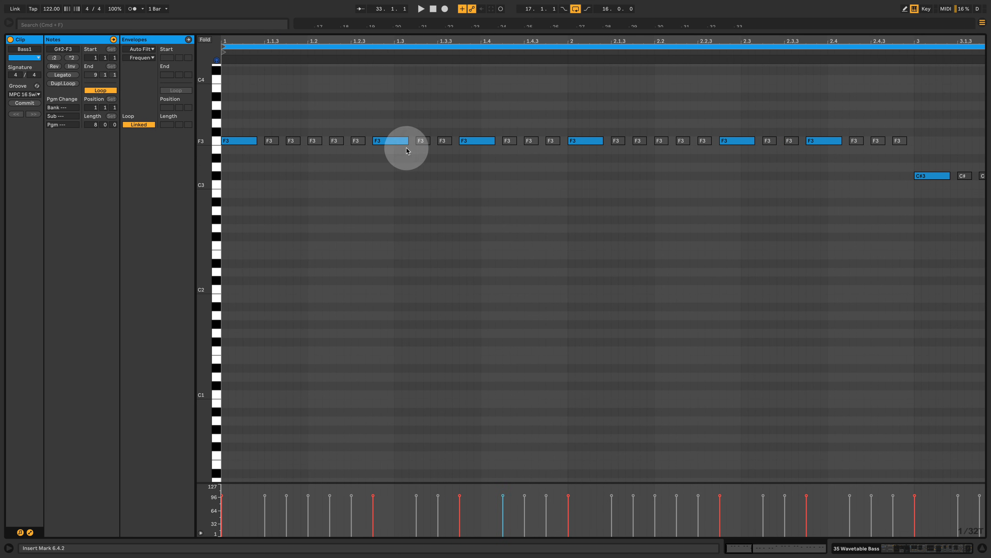
left_click(390, 135)
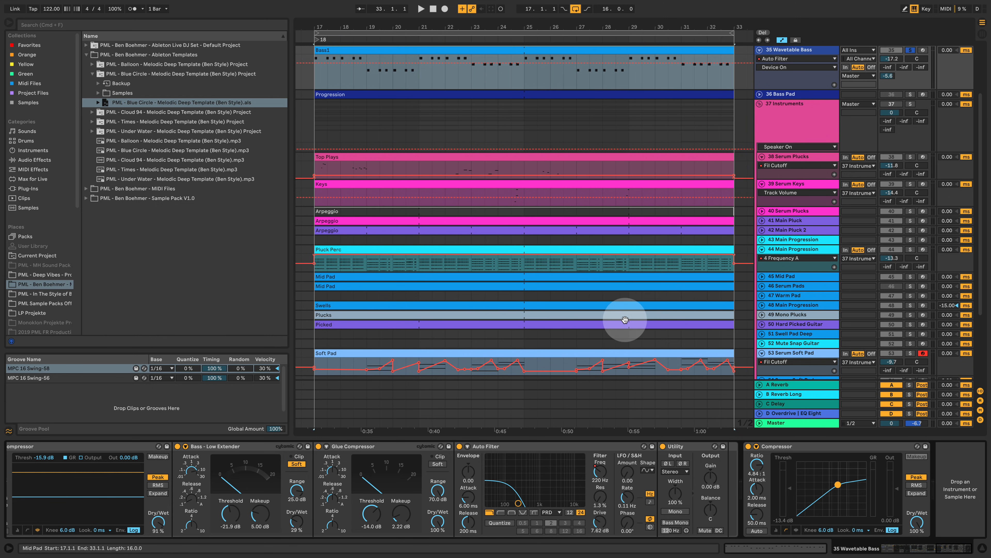
Clear the solos on the kick and 35 Wavetable Bass tracks and play the loop from bar 17
left_click(615, 326)
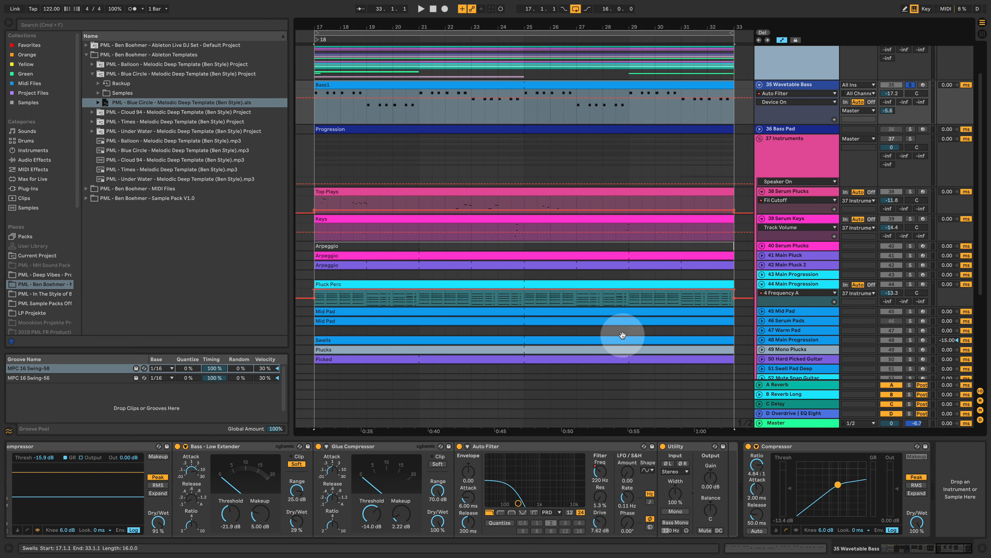
scroll(688, 306, "up", 3)
left_click_drag(575, 29, 575, 28)
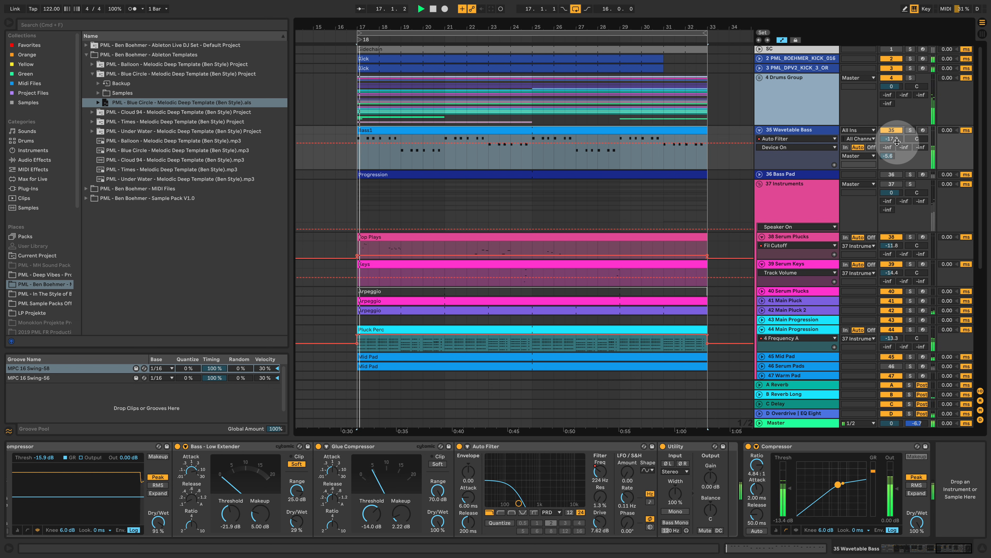
Toggle the 37 Instruments group's mute to compare the mix and stop playback
left_click(894, 184)
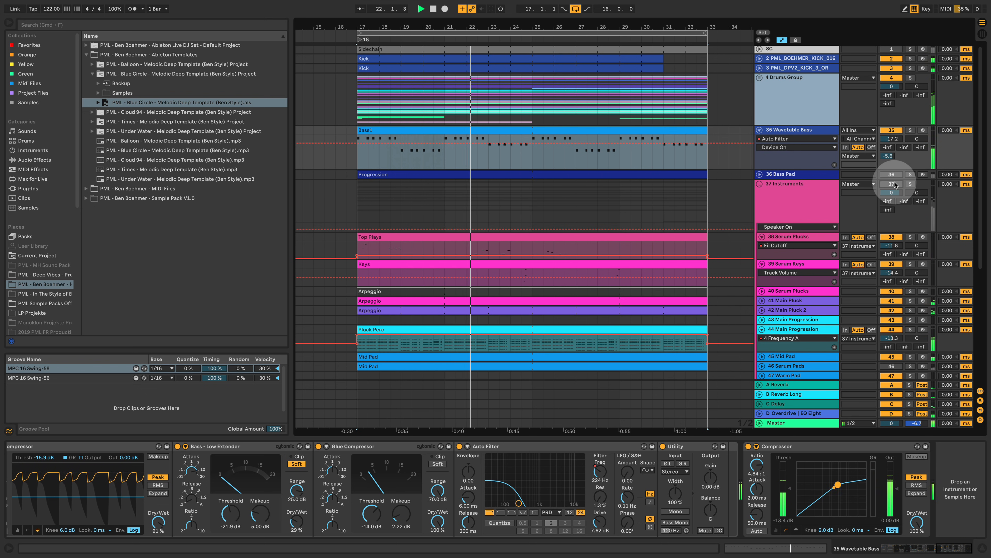
left_click(893, 185)
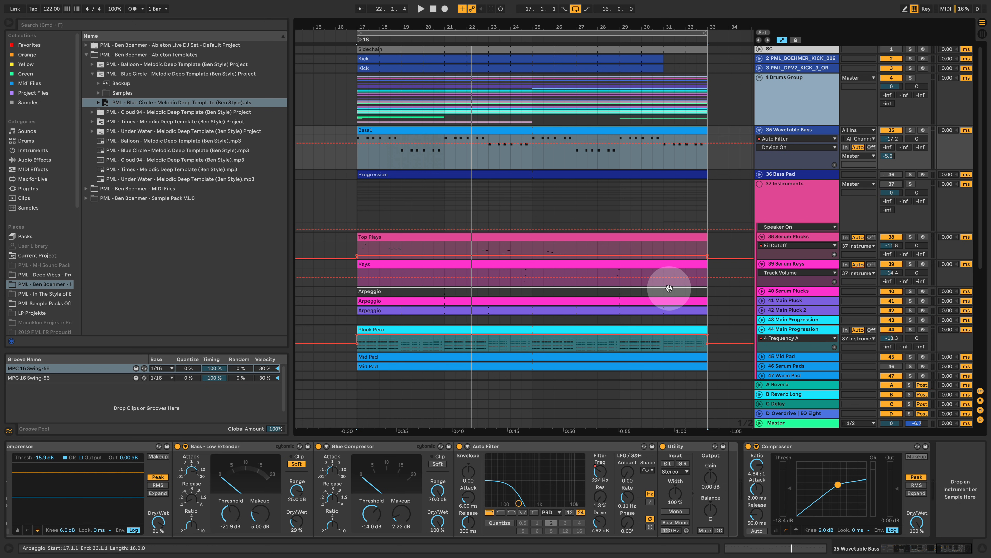
scroll(672, 285, "down", 3)
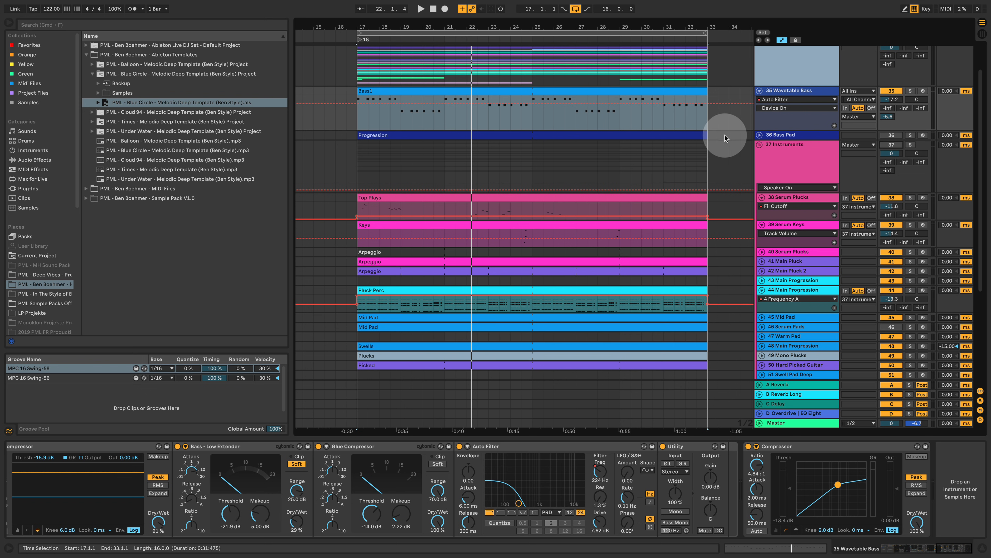
Solo the 44 Main Progression track, show its devices and play the loop from bar 17
scroll(640, 262, "down", 2)
scroll(623, 273, "down", 2)
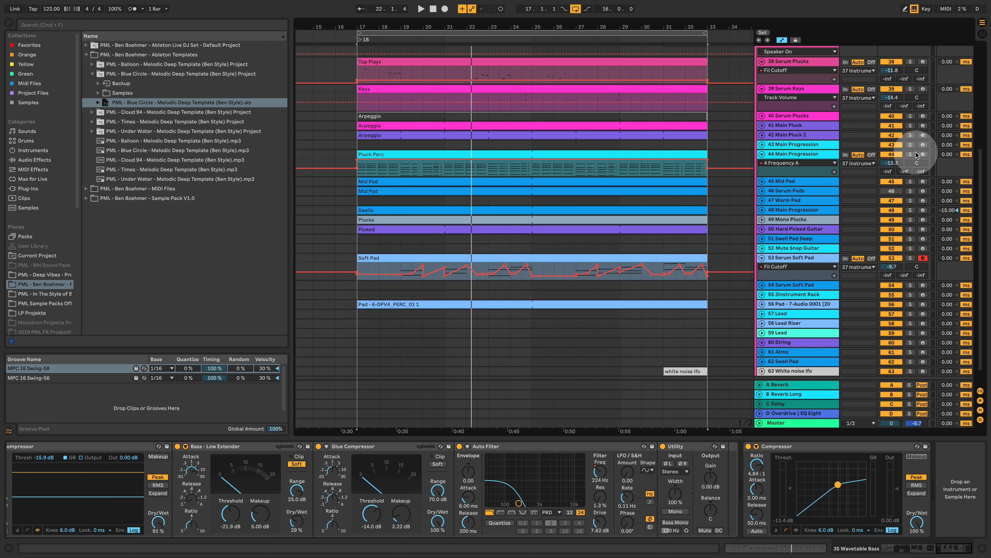
left_click(800, 153)
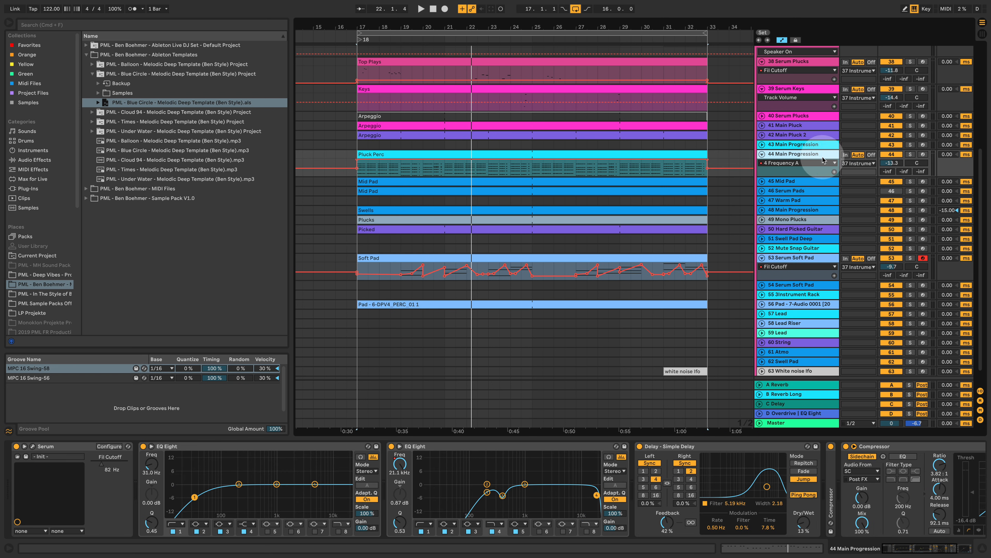
left_click(910, 154)
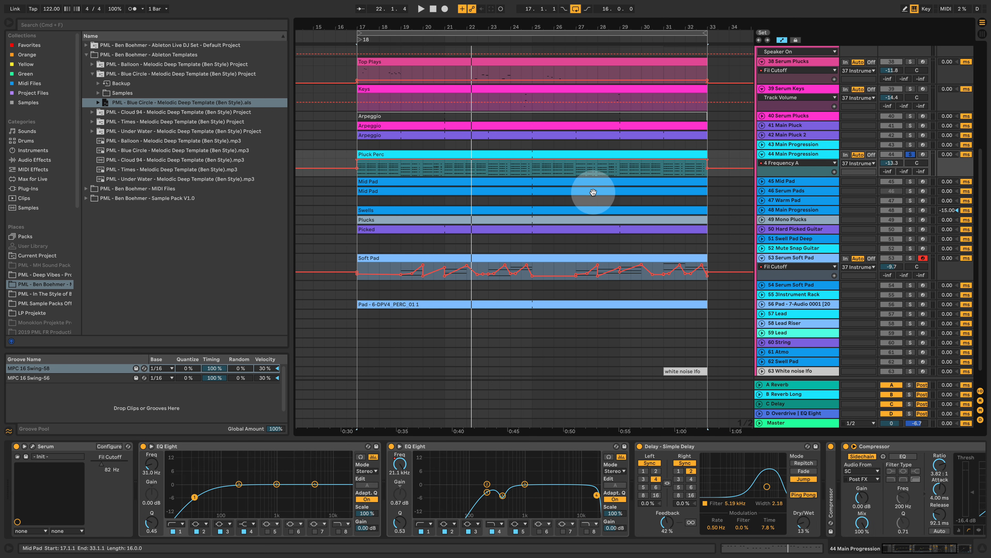
key("space")
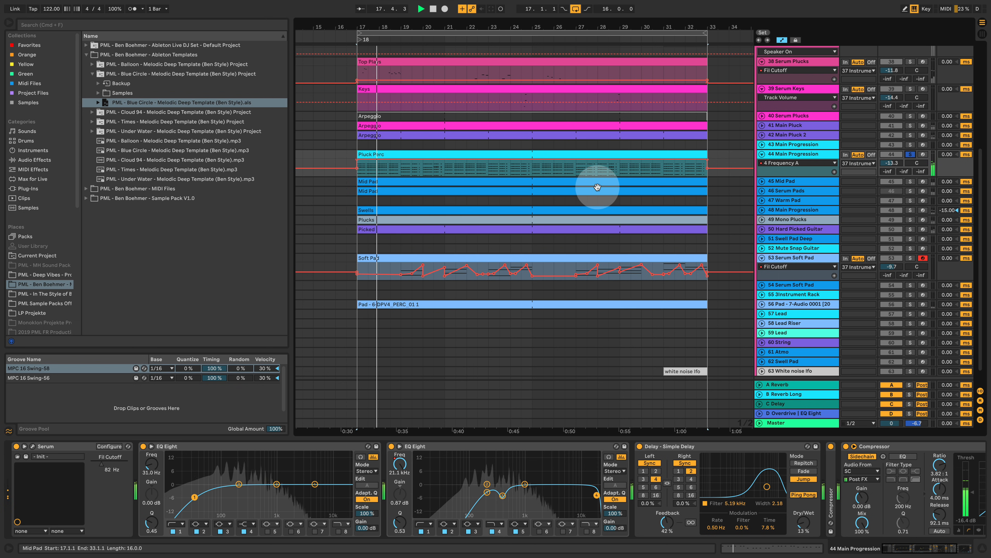
scroll(742, 131, "up", 6)
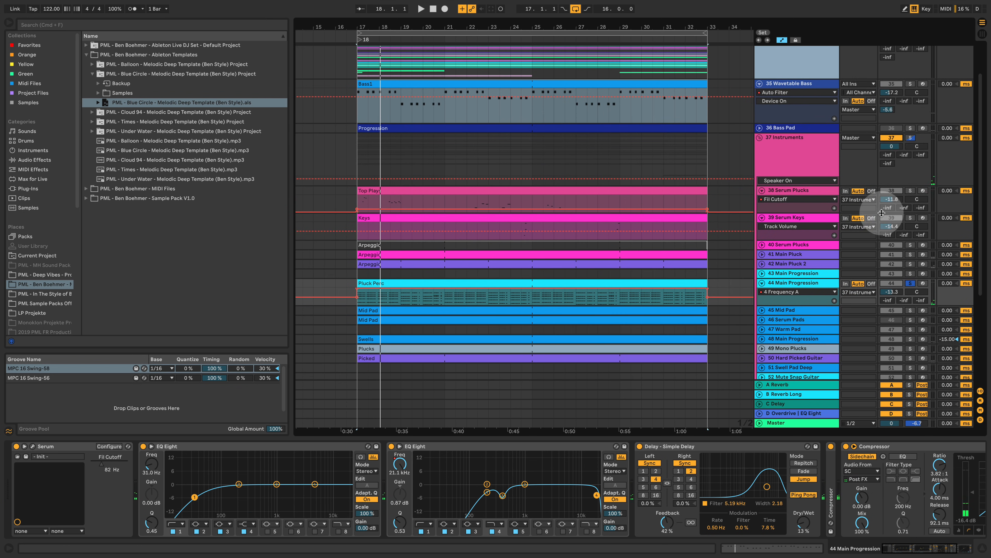
scroll(748, 246, "down", 4)
key("space")
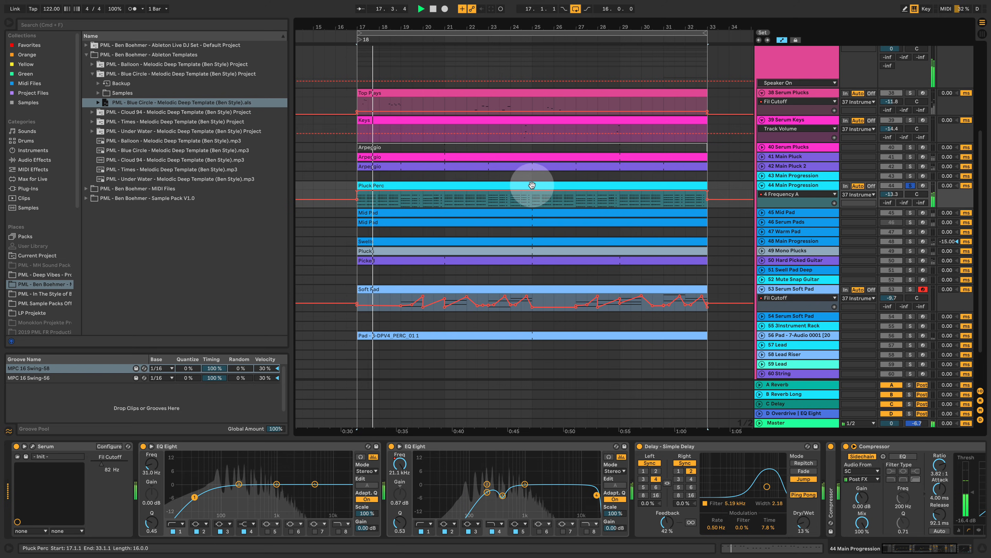
Delete the stray D3 and A3 notes above the chords in the Pluck Perc clip's first bar and return to the track's devices
left_click(520, 186)
double_click(520, 185)
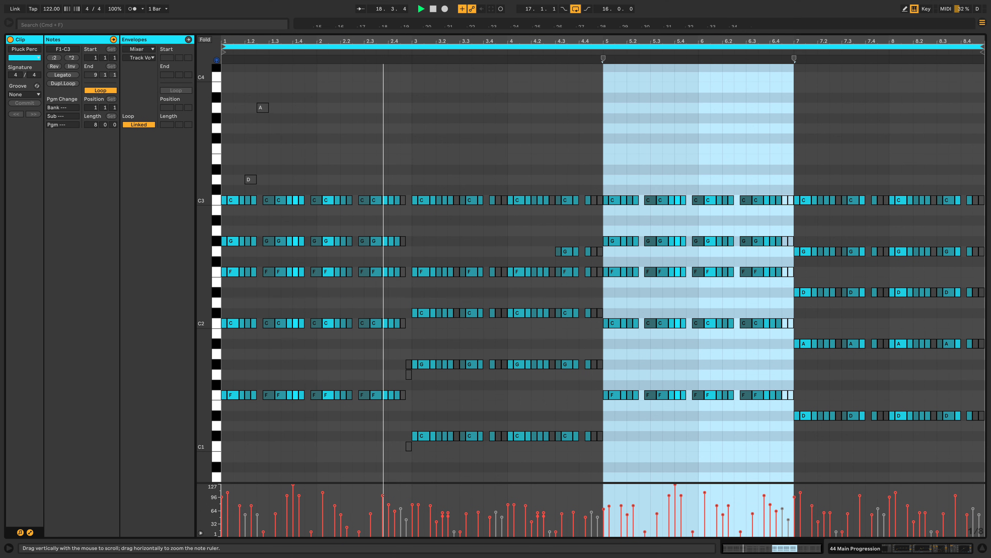
left_click_drag(201, 330, 191, 315)
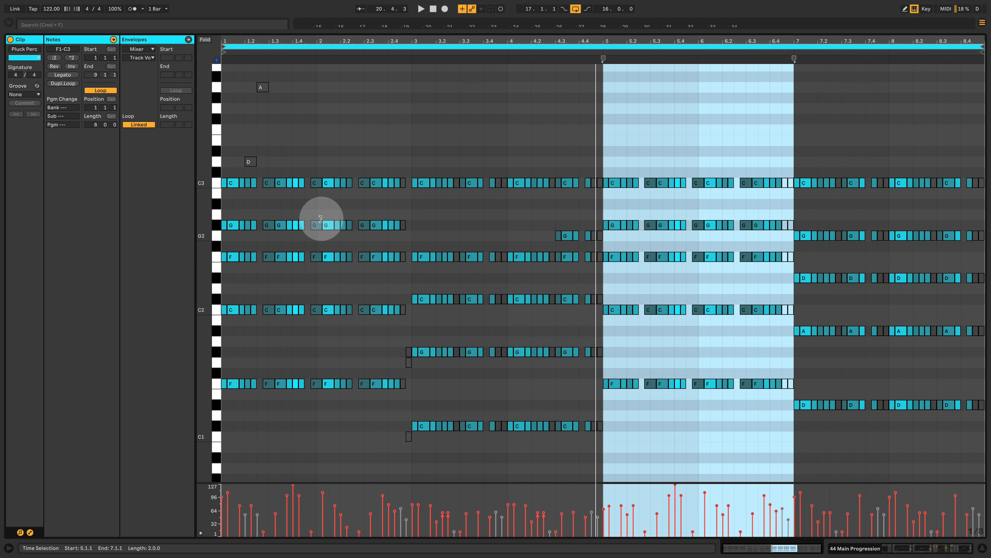
left_click_drag(298, 166, 168, 58)
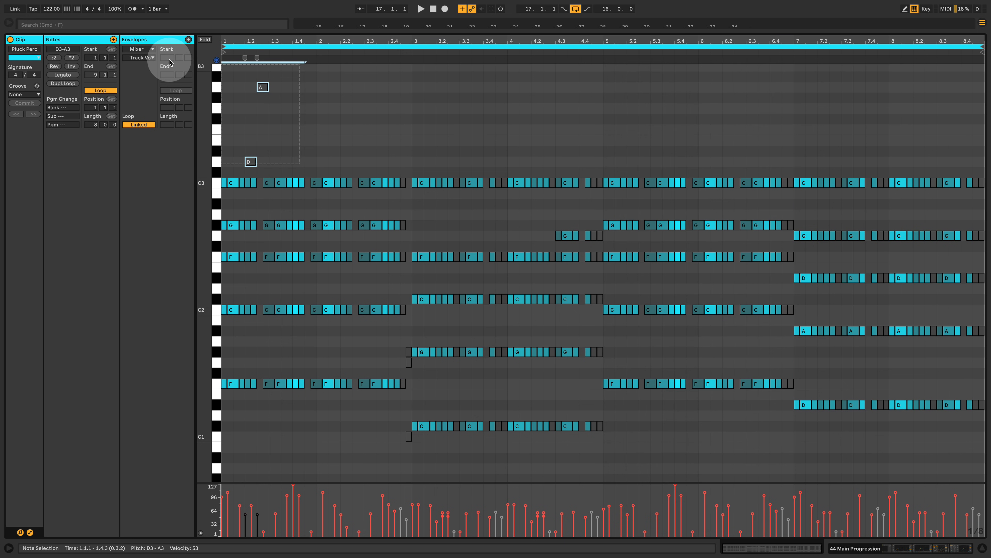
key("Delete")
key("space")
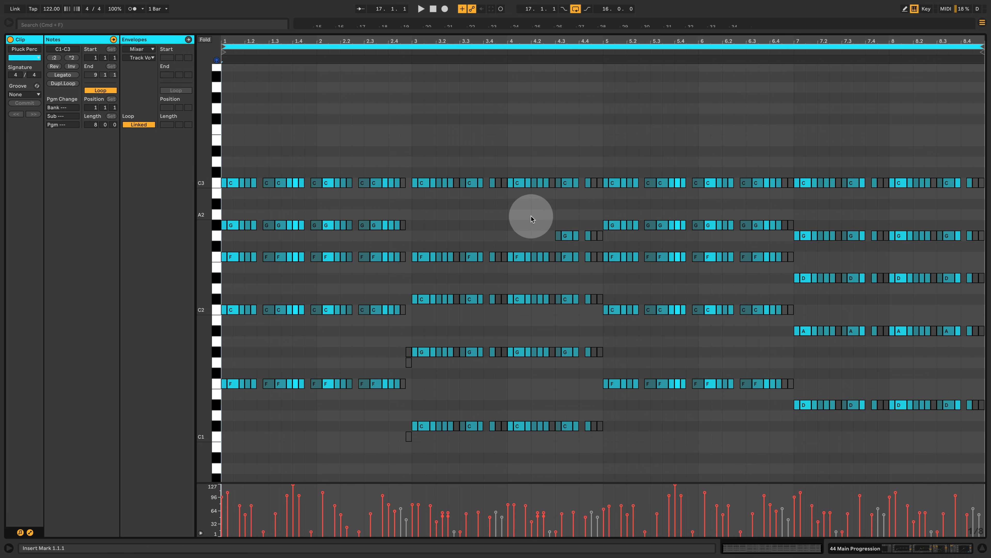
left_click_drag(244, 38, 401, 34)
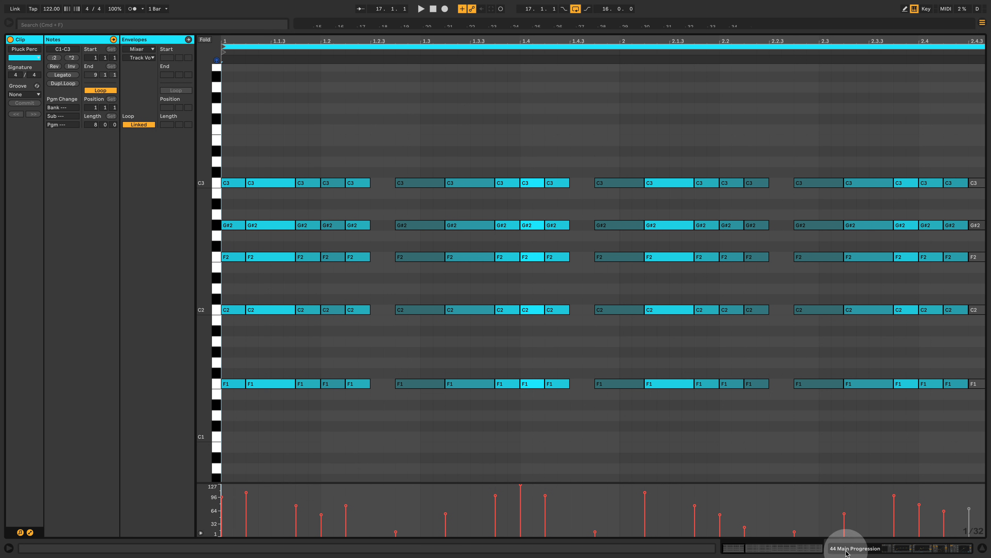
left_click(922, 547)
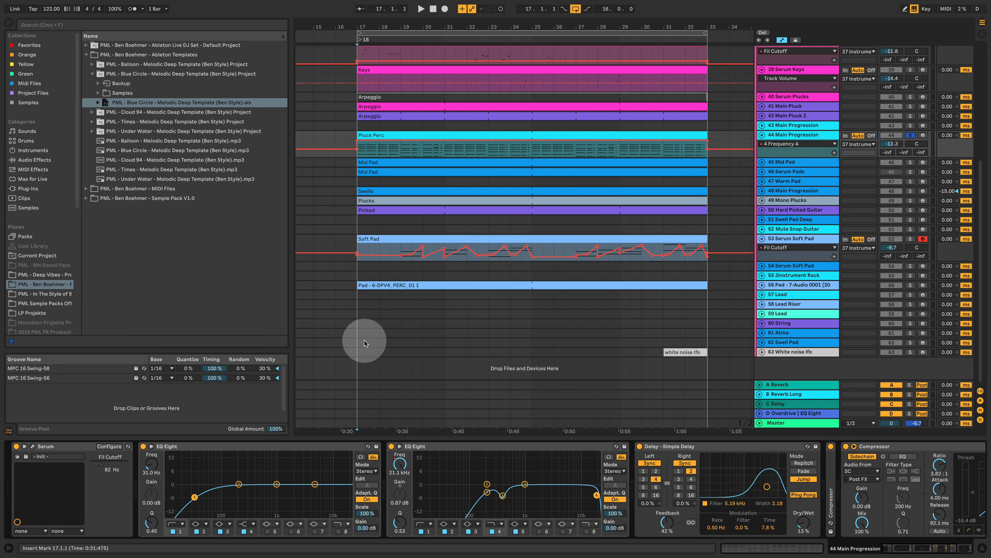
Open Serum on 44 Main Progression, look at oscillator B's wavetable categories and play the loop
left_click(33, 446)
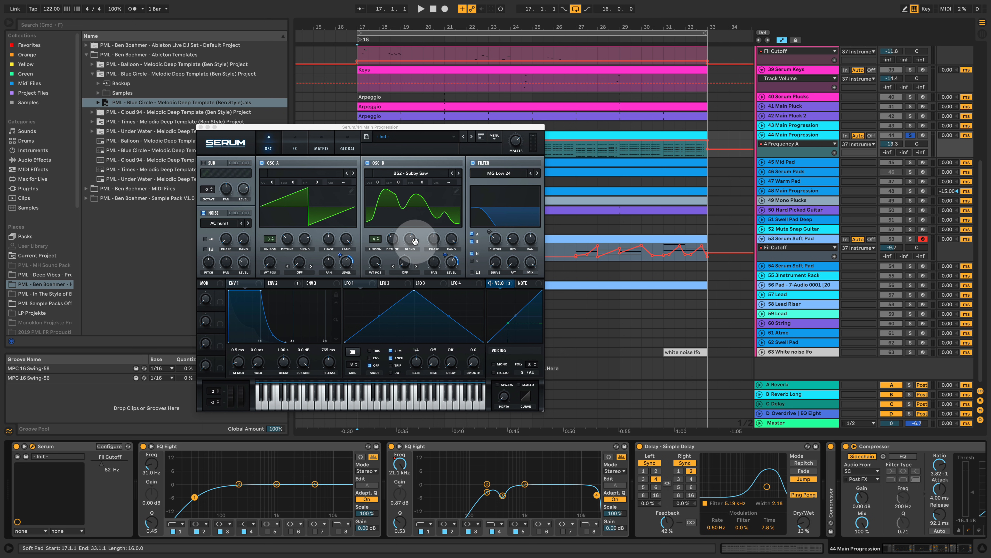
left_click(442, 174)
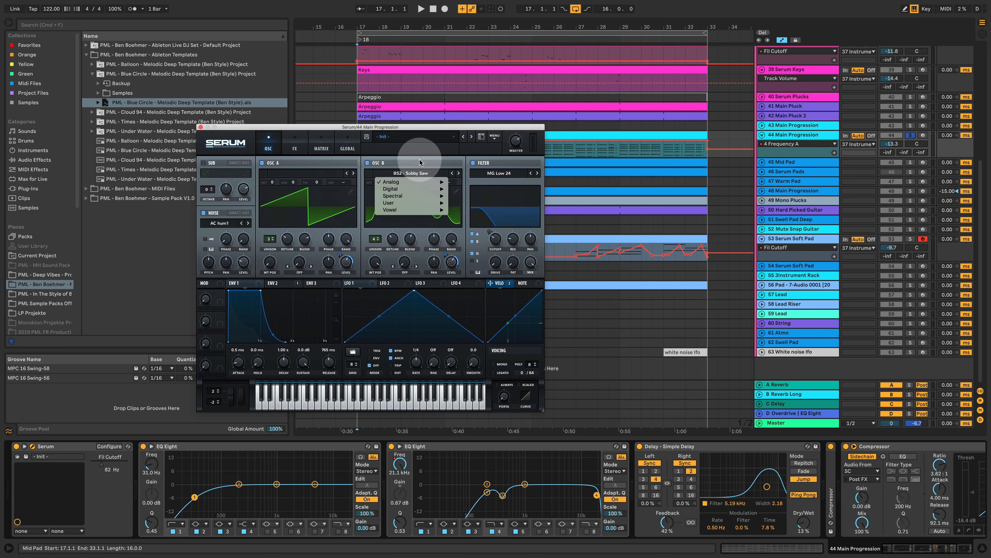
left_click(432, 159)
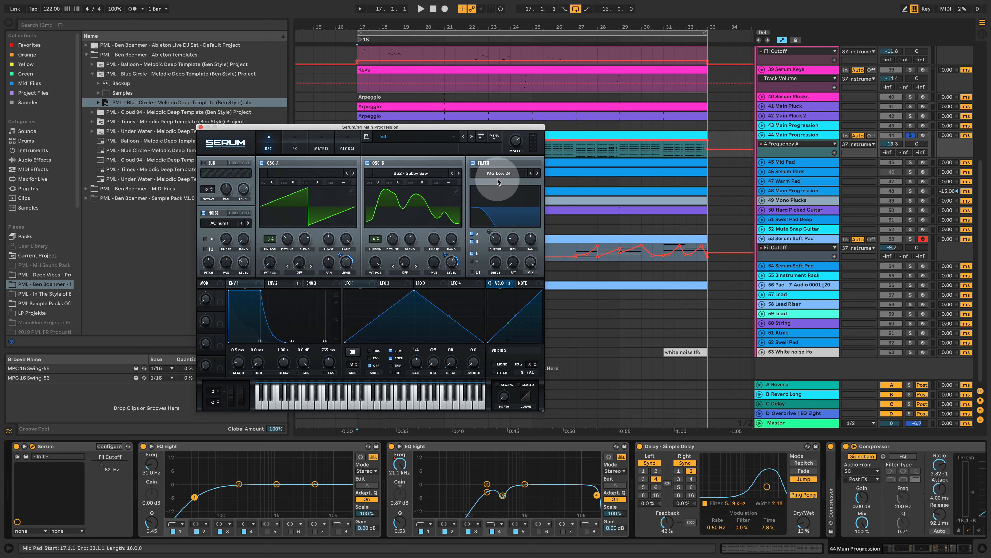
key("space")
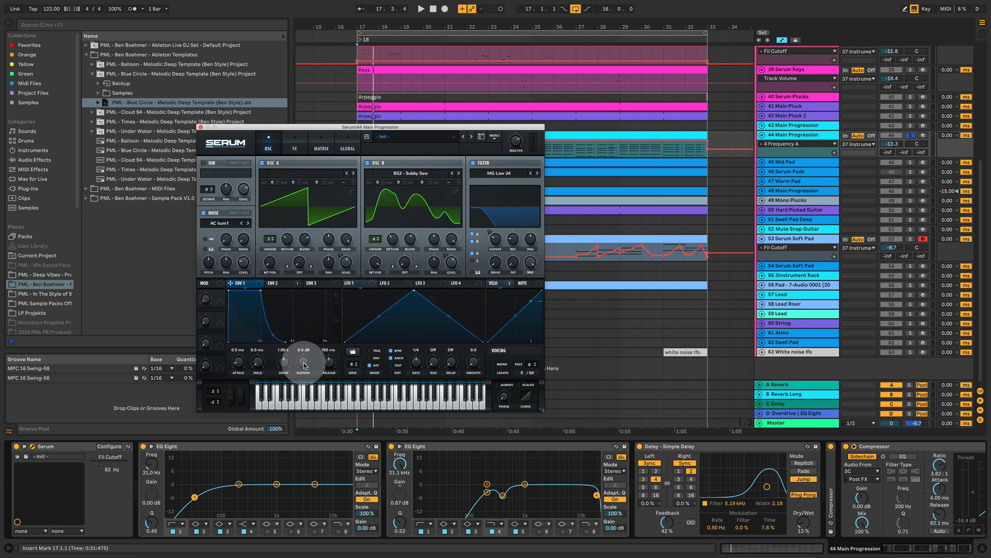
key("space")
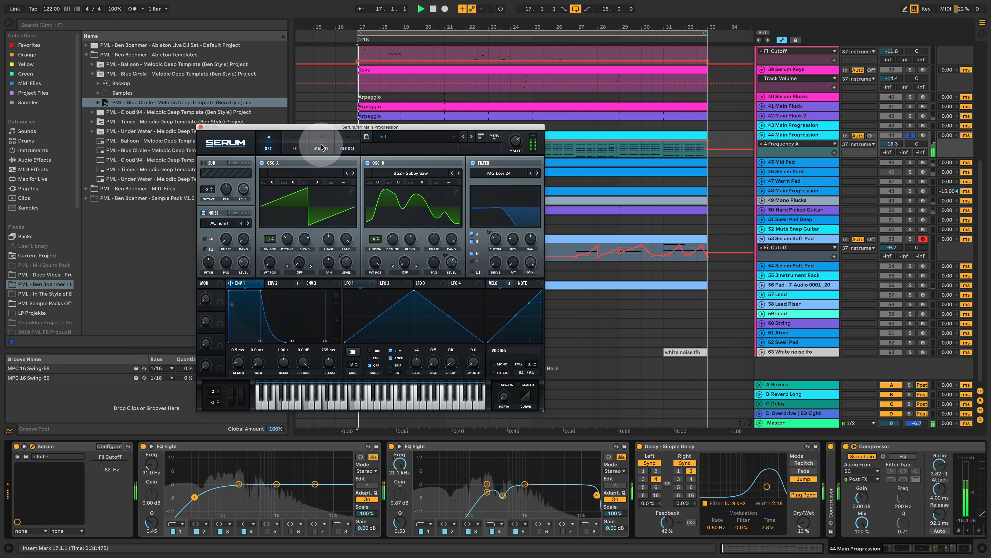
Compare Serum's Delay and Reverb effects bypassed and enabled during playback, stop, and return to the oscillator page
left_click(292, 146)
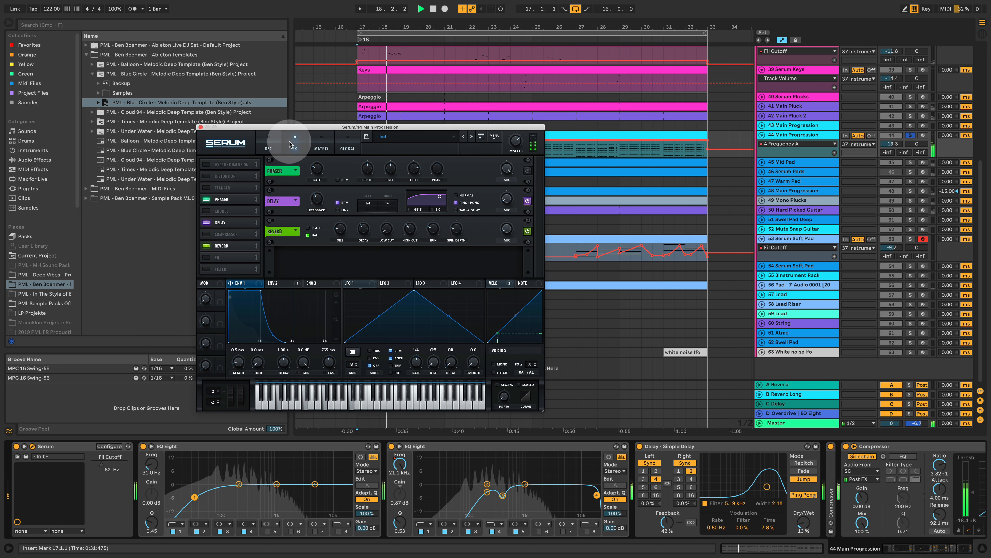
left_click(527, 200)
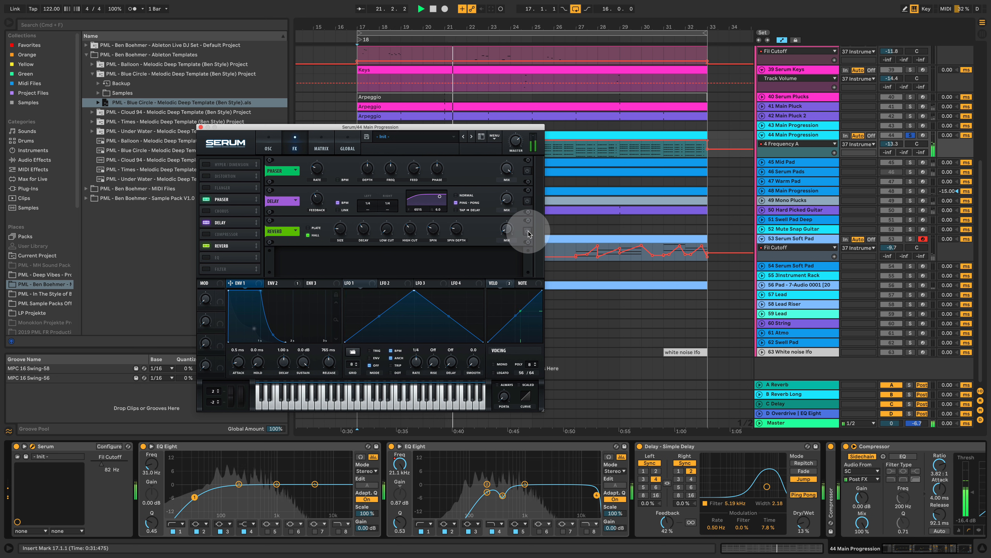
left_click(528, 231)
left_click(527, 201)
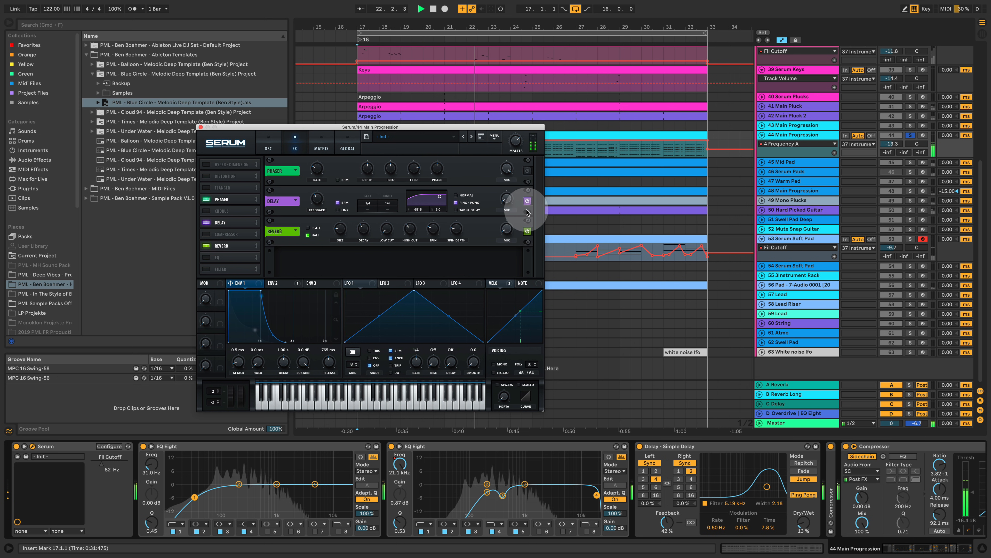
key("space")
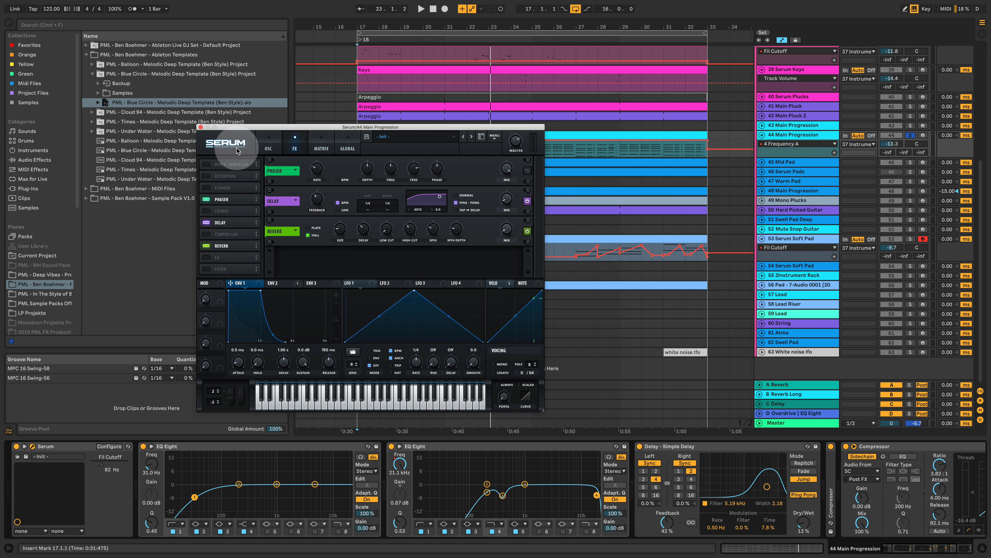
left_click(265, 145)
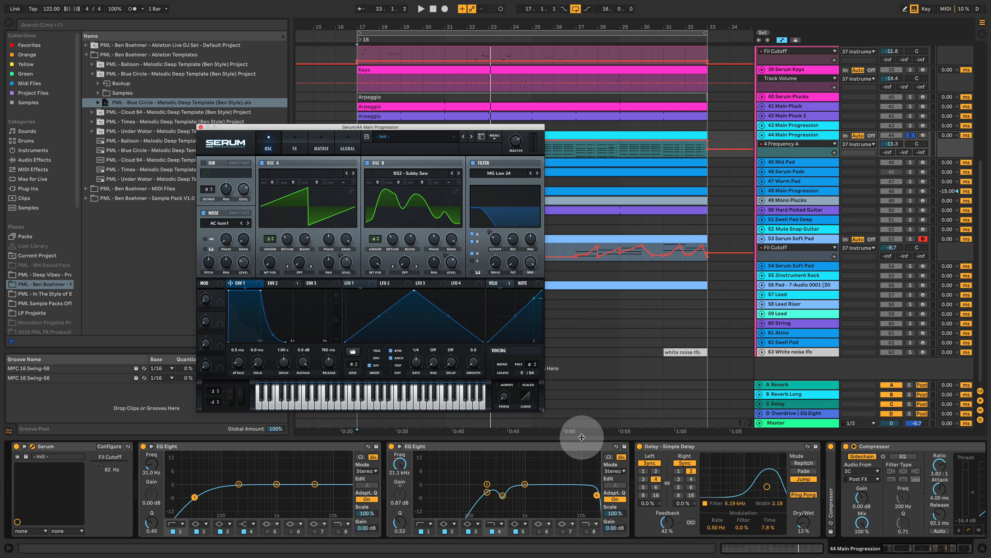
Turn on audition mode in the second EQ Eight and listen to its 391 Hz band during playback
left_click(608, 456)
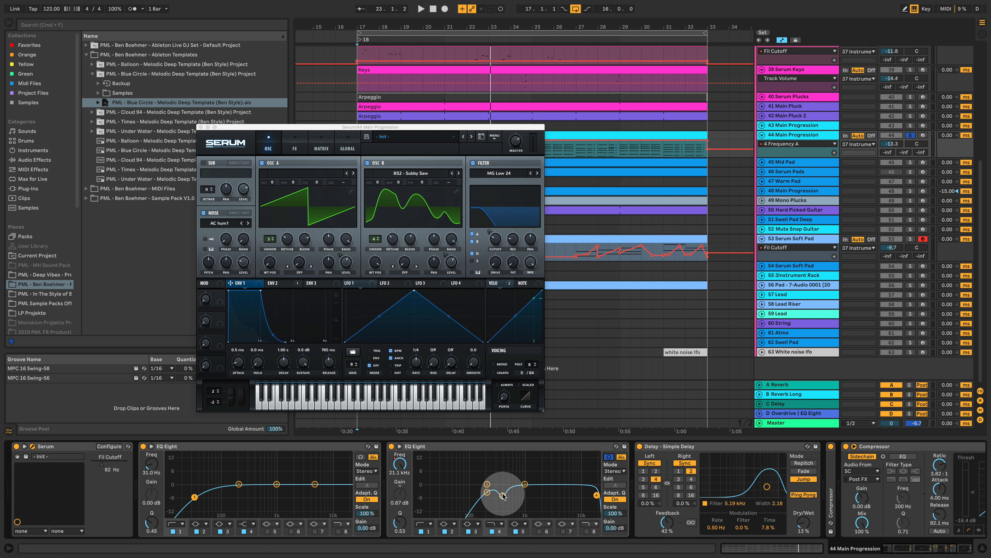
key("space")
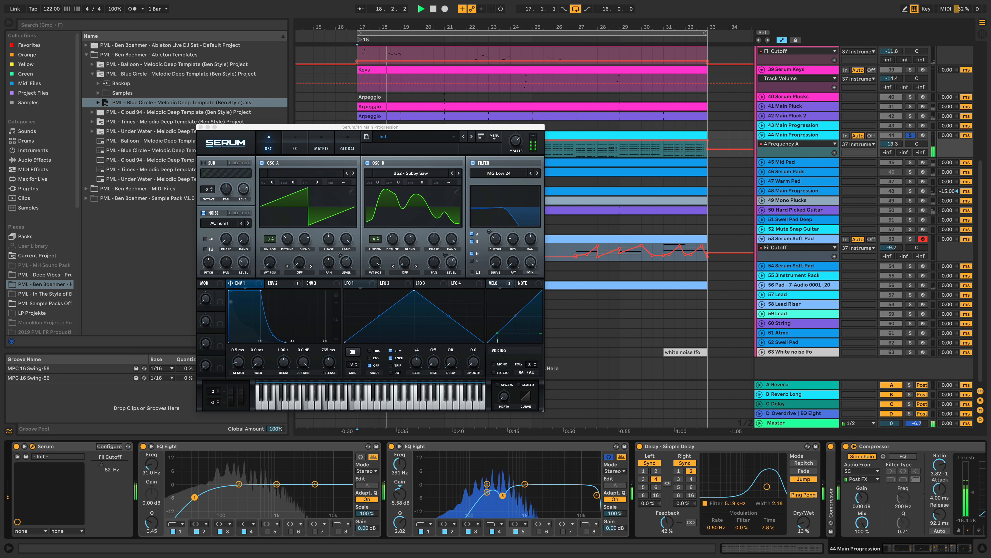
left_click_drag(496, 488, 764, 476)
key("space")
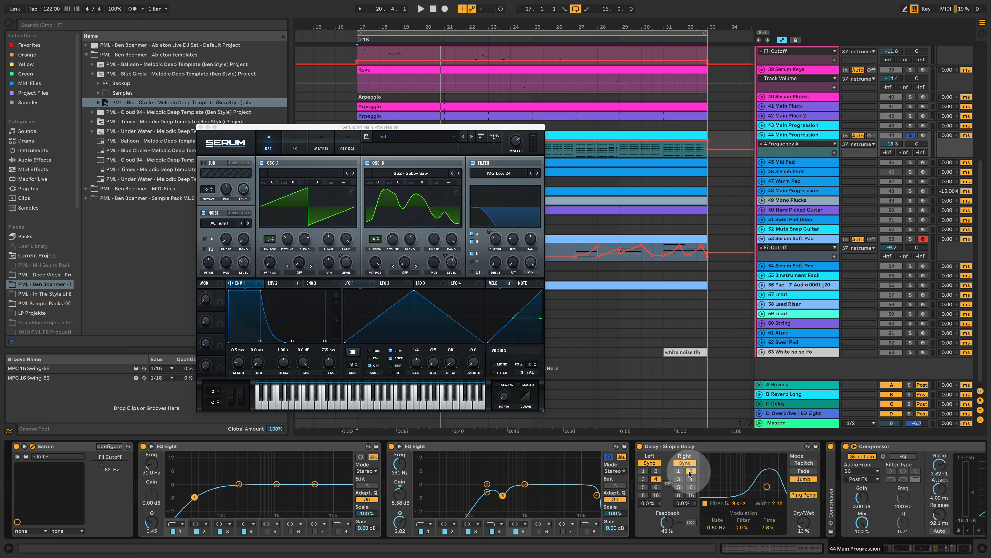
Compare the Simple Delay bypassed and enabled, and try its Dry/Wet at 44% with the right delay time at 3
left_click(641, 446)
key("space")
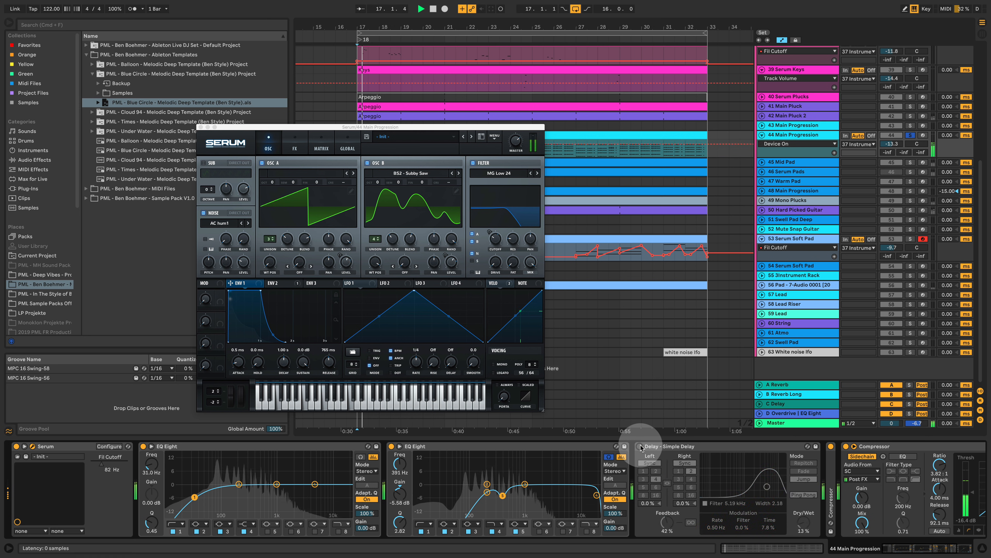
left_click(641, 446)
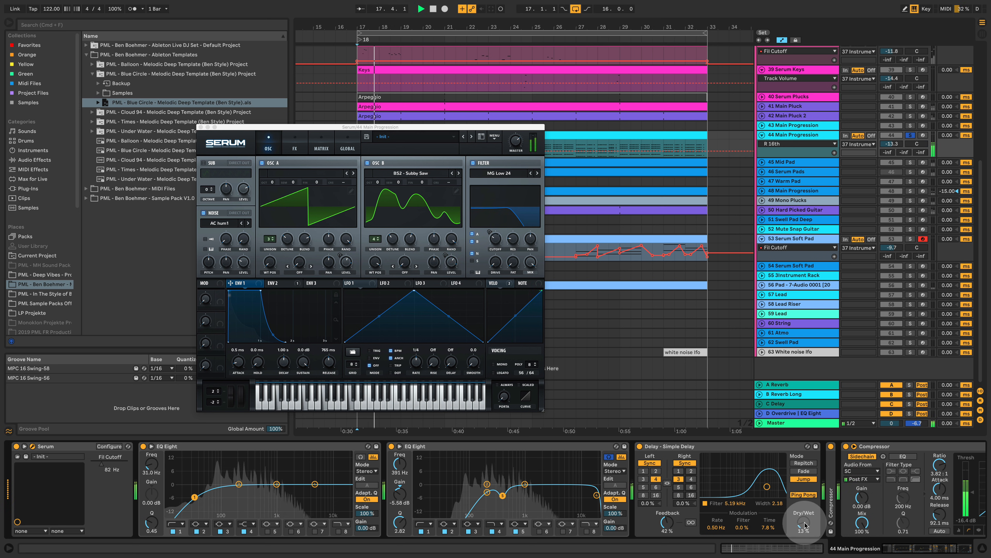
left_click_drag(804, 522, 803, 505)
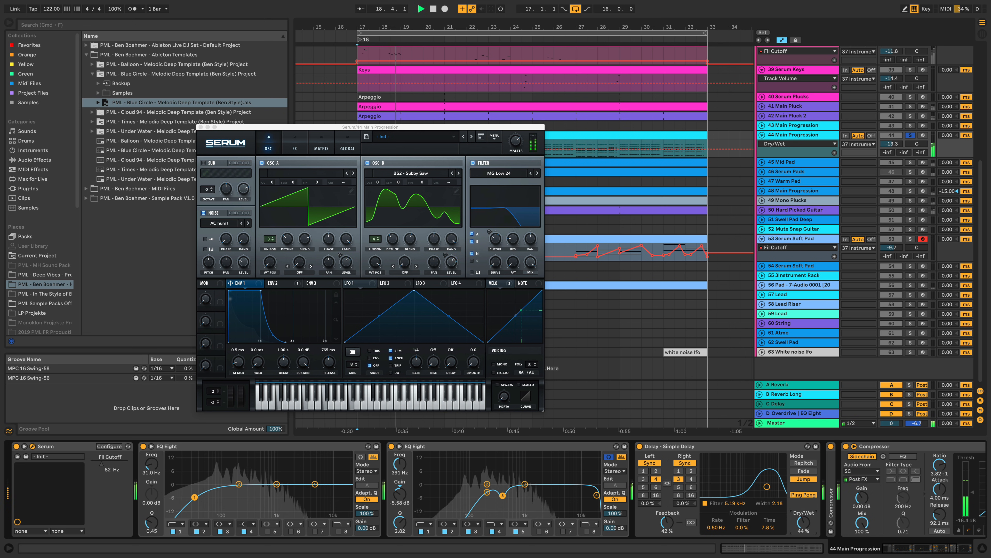
key("space")
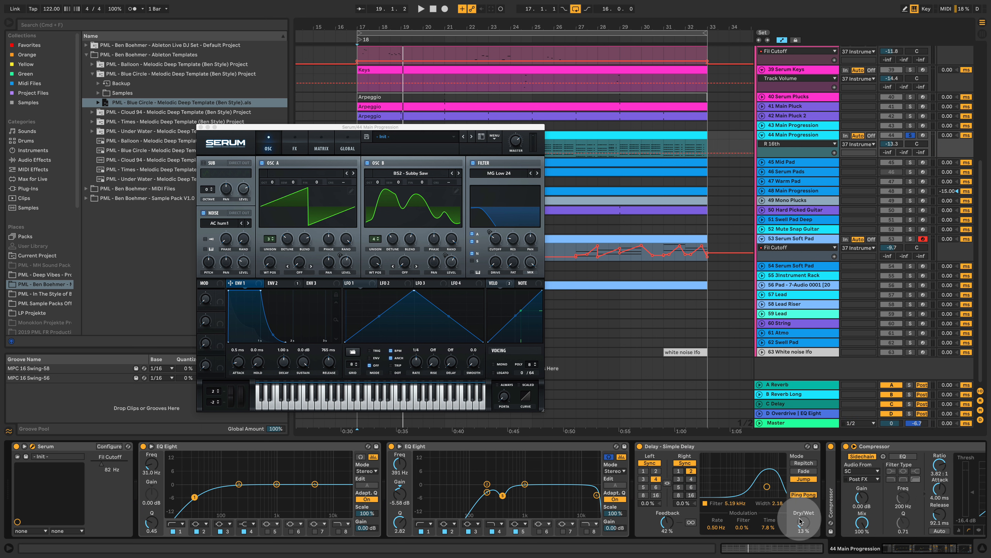
View the sidechained Compressor at the end of the 44 Main Progression chain and close the Serum window
left_click_drag(909, 548, 923, 549)
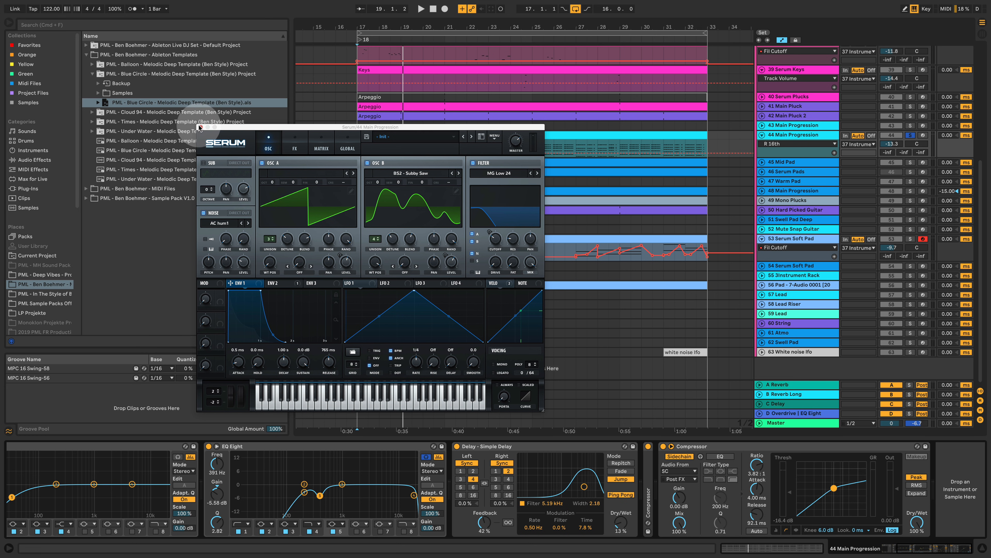
left_click(199, 127)
Reopen the Pluck Perc clip and examine the opening chord's voicing, selecting the F1 note row and then single chord notes
scroll(803, 189, "up", 2)
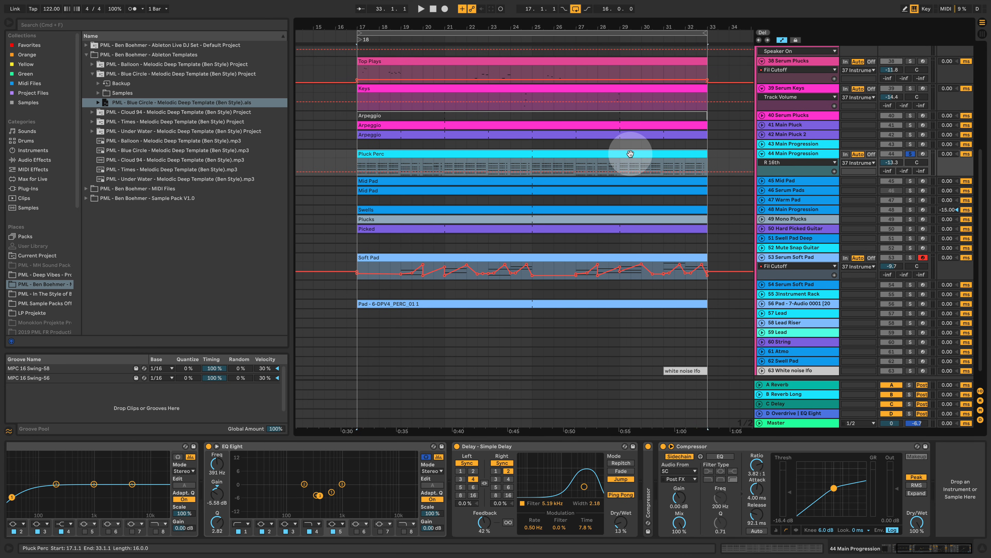
double_click(630, 154)
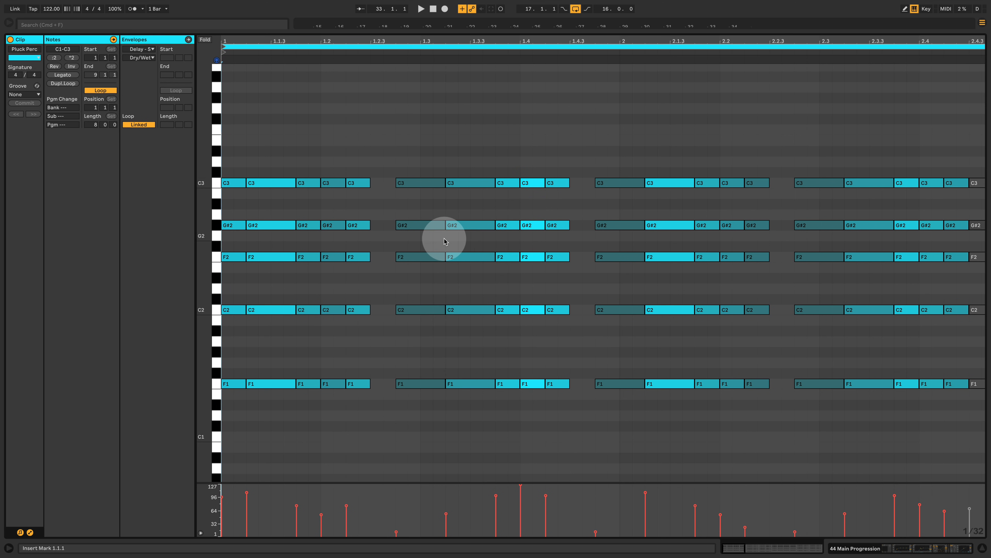
scroll(454, 390, "down", 5)
scroll(398, 375, "up", 3)
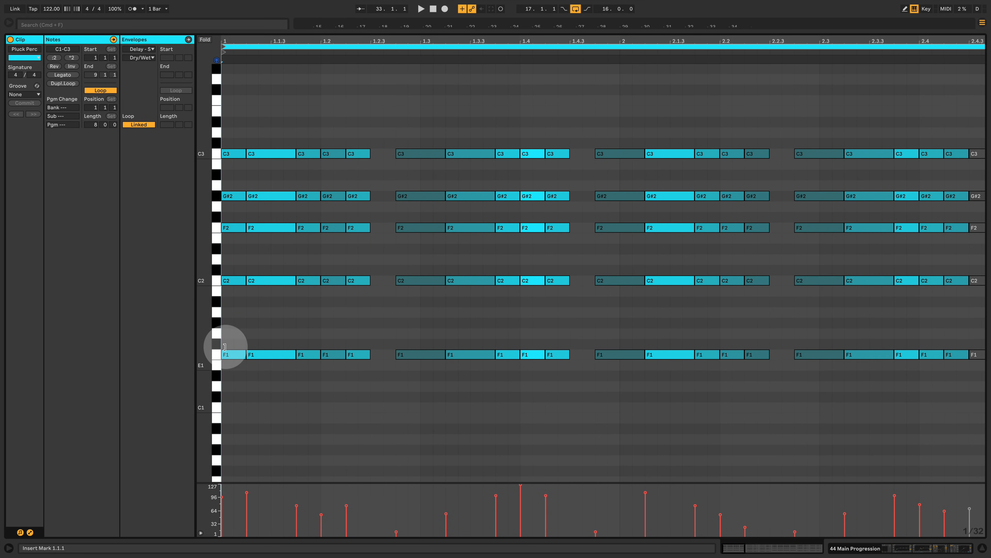
left_click_drag(235, 350, 976, 388)
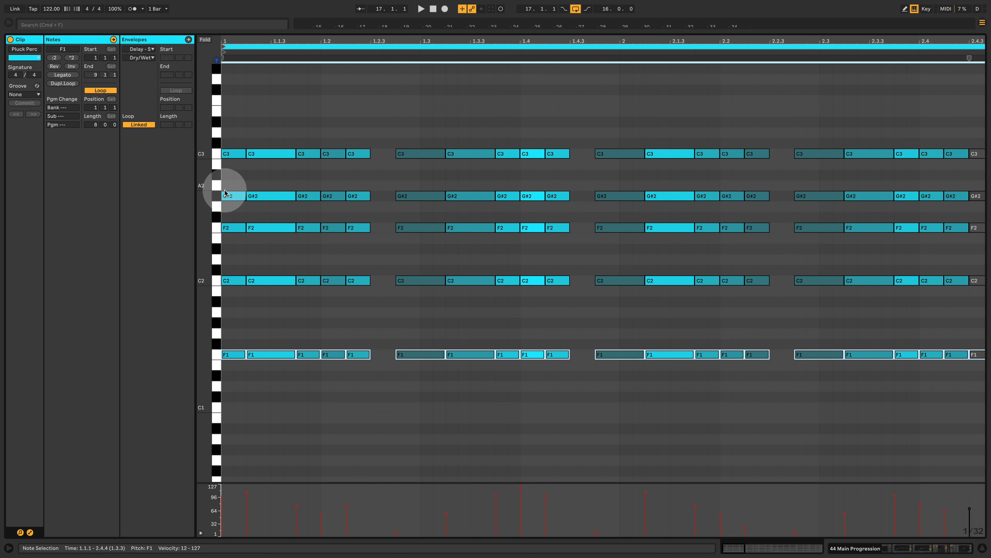
left_click(229, 230)
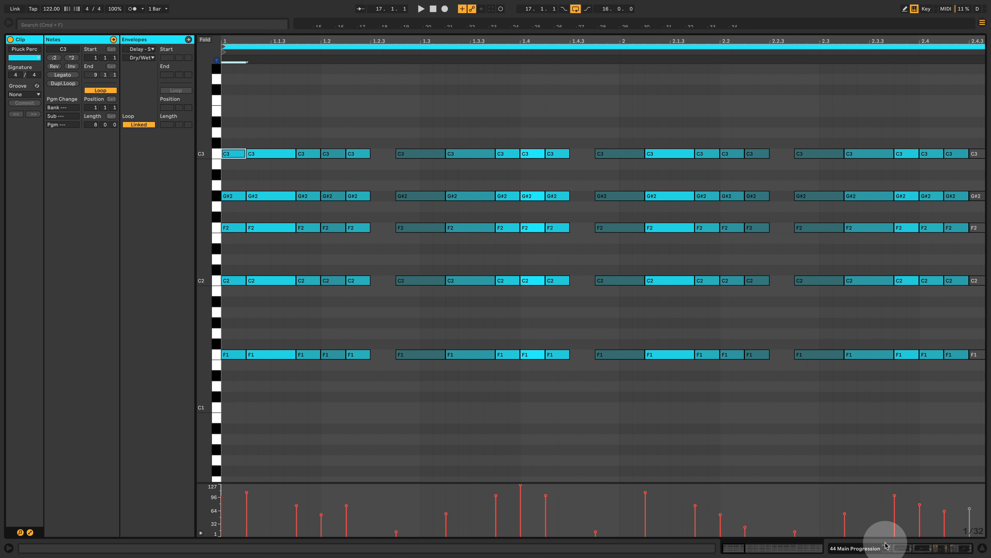
Examine the chord change into bar 3 of the Pluck Perc clip, selecting the notes at its start
left_click_drag(607, 46, 313, 47)
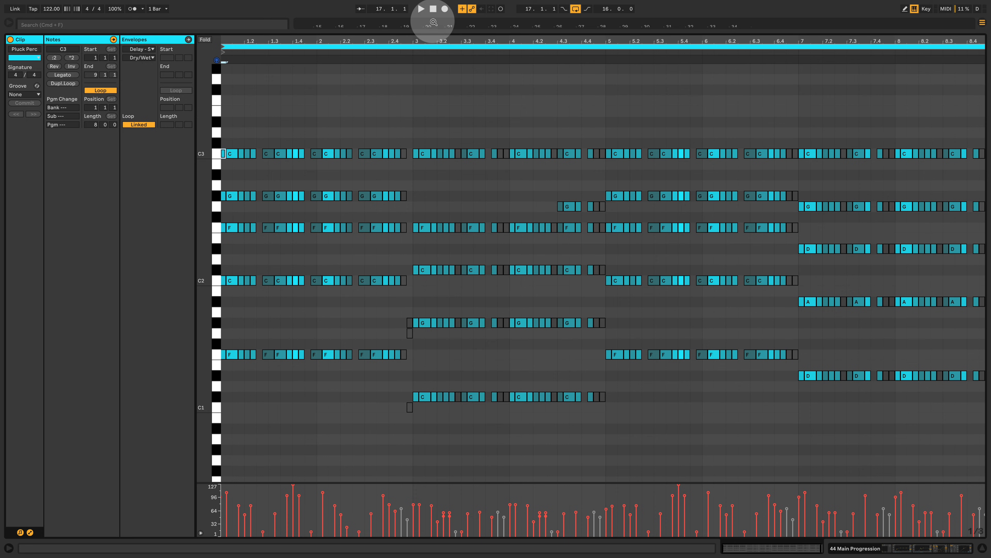
left_click_drag(426, 41, 425, 78)
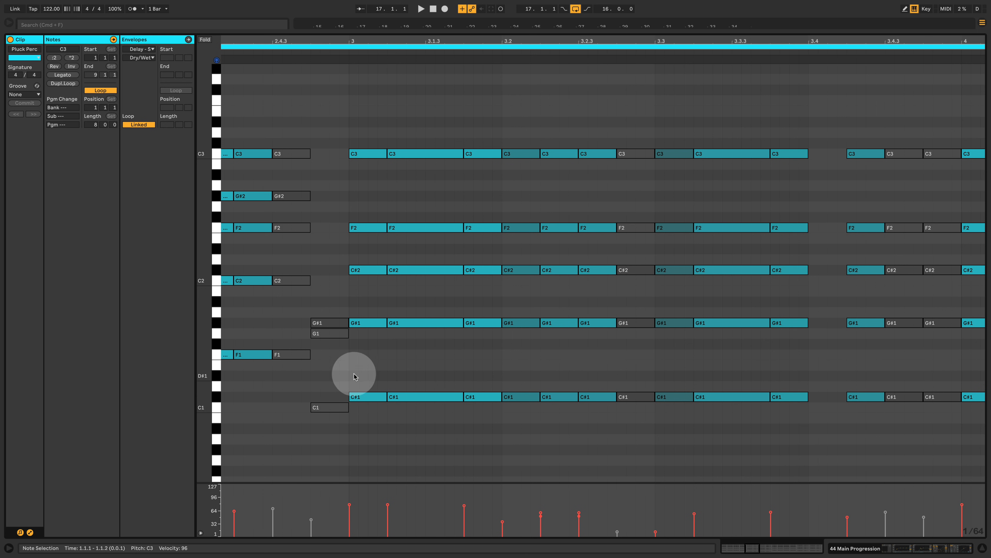
left_click_drag(384, 453, 366, 119)
left_click(423, 199)
left_click(375, 297)
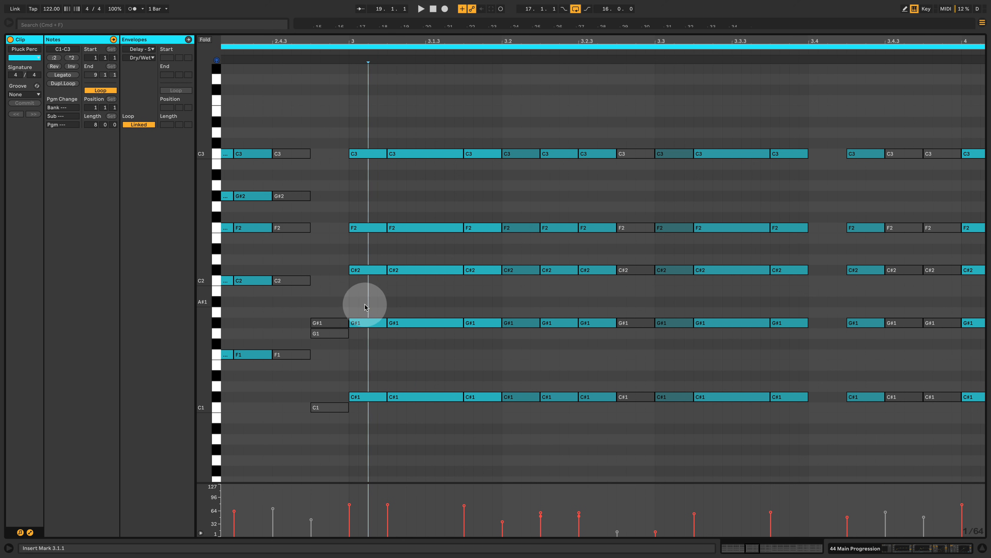
Try raising bar 3's G#1 notes by an octave, inspect the C#2, F2 and G#2 voicing, and undo the transposition
left_click_drag(365, 303, 786, 349)
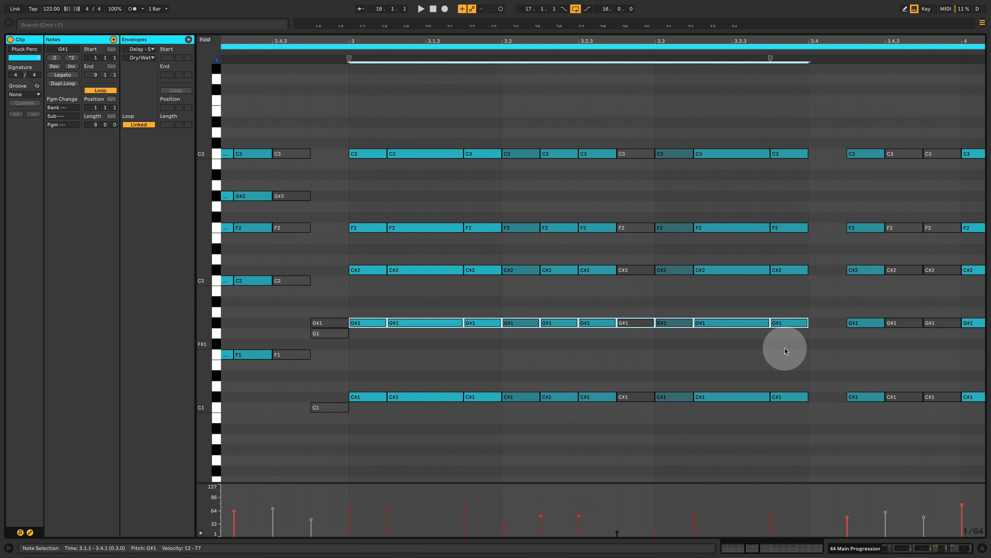
key("shift+Up")
left_click_drag(412, 306, 417, 184)
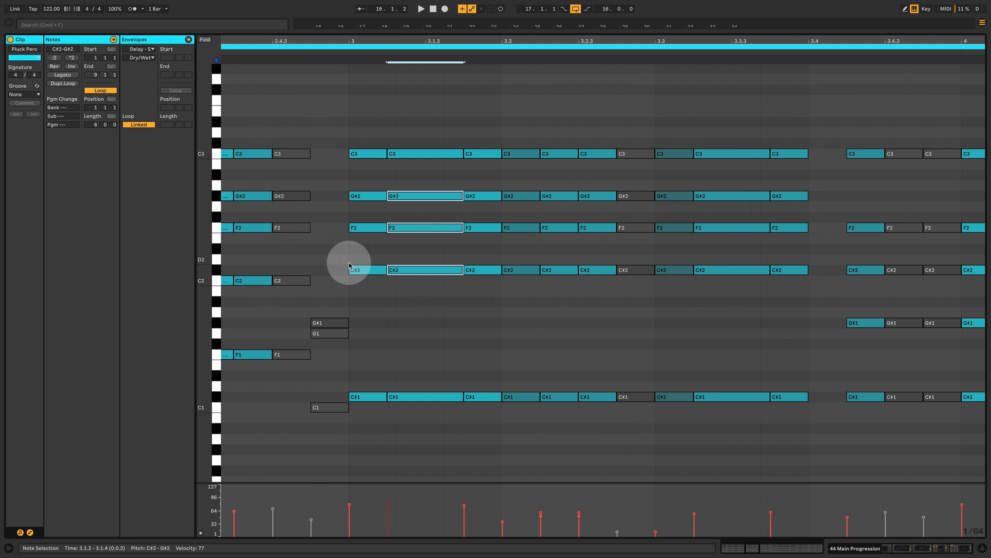
left_click_drag(420, 283, 421, 225)
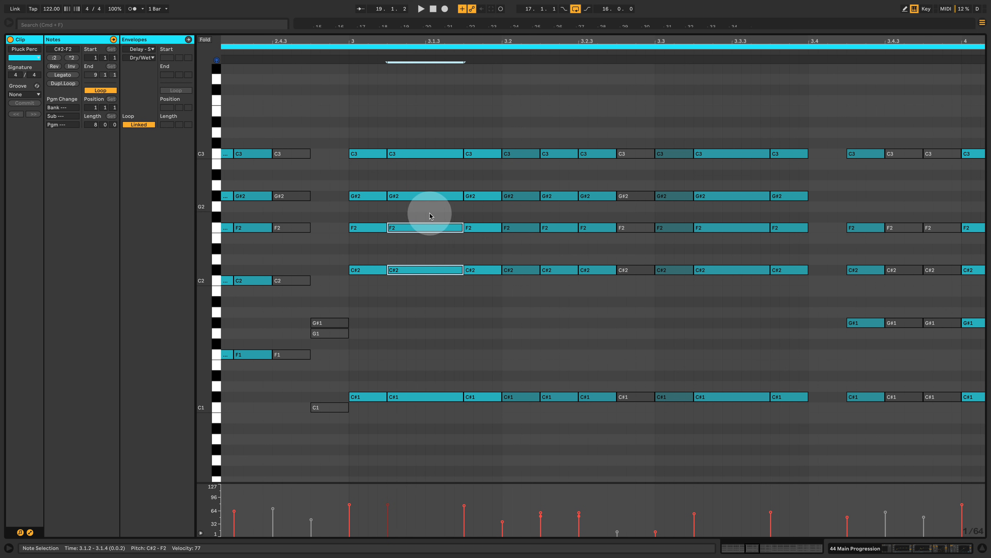
left_click(529, 250)
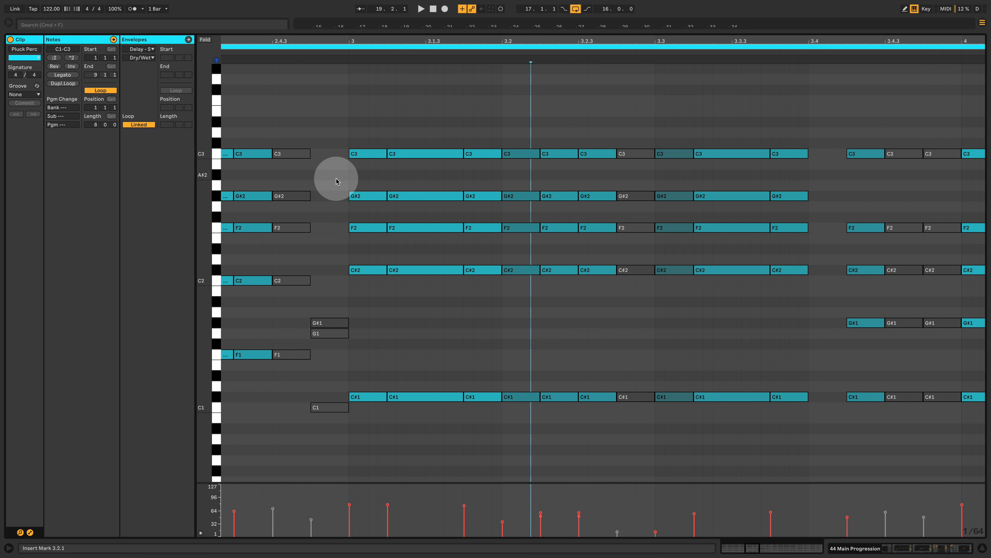
key("super+z")
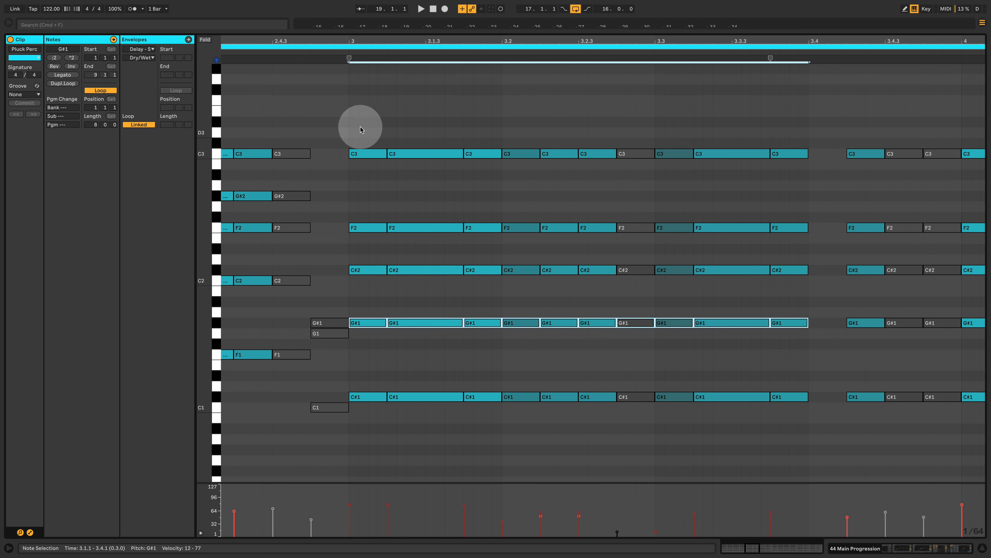
Compare the Pluck Perc chord sections by selecting the notes in bar 3, bars 5–6 and bars 7–8, plus matching accented chords in bars 1 and 5
left_click_drag(363, 124, 701, 453)
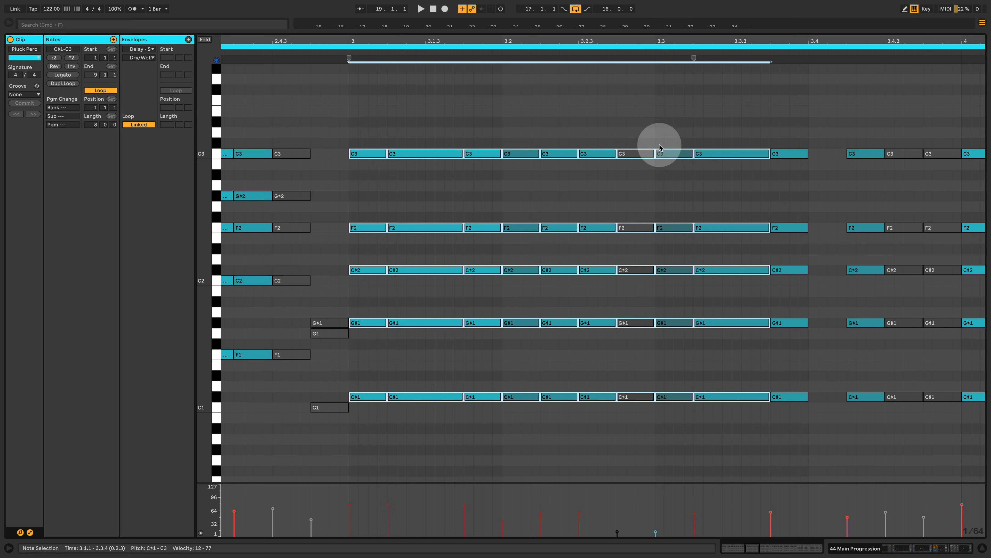
left_click_drag(655, 37, 389, 21)
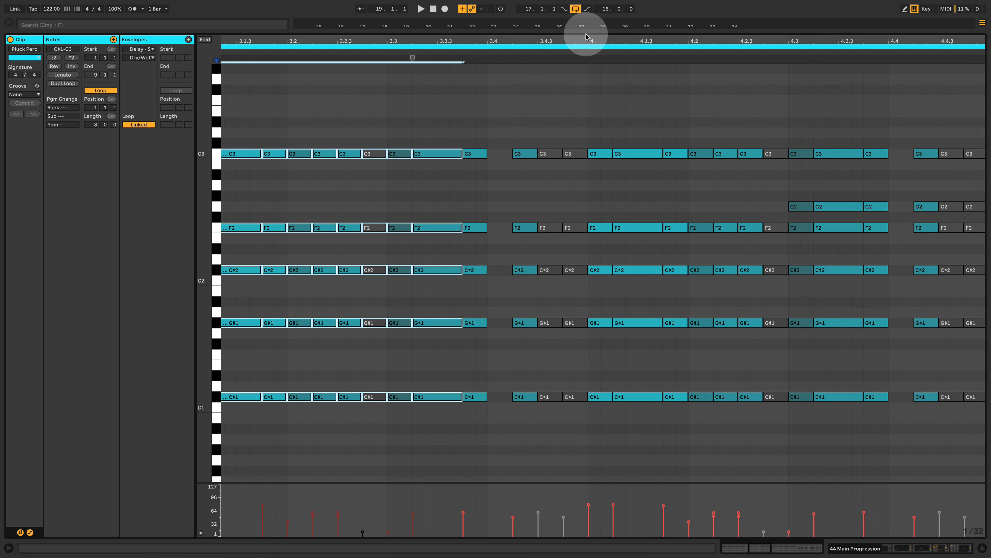
left_click_drag(589, 39, 586, 4)
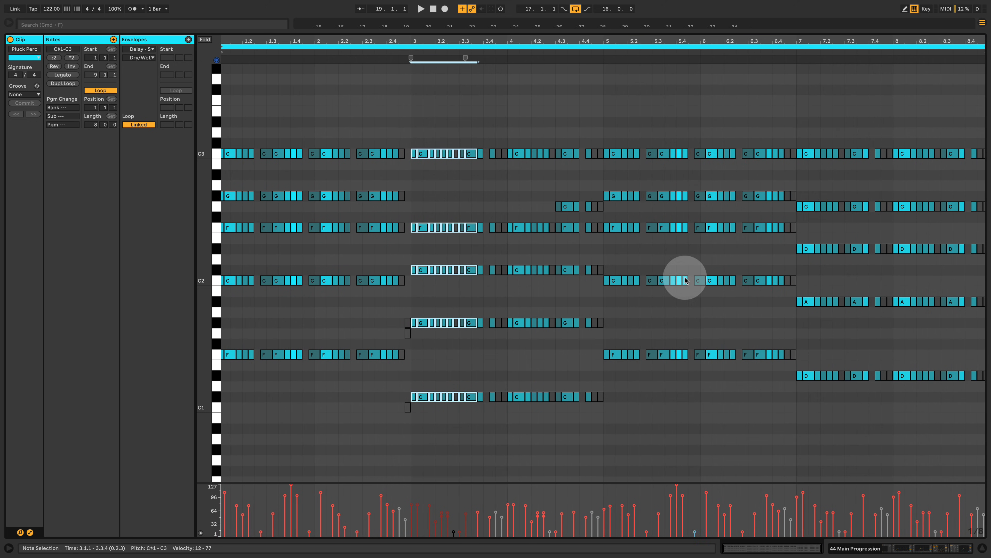
left_click_drag(650, 100, 771, 379)
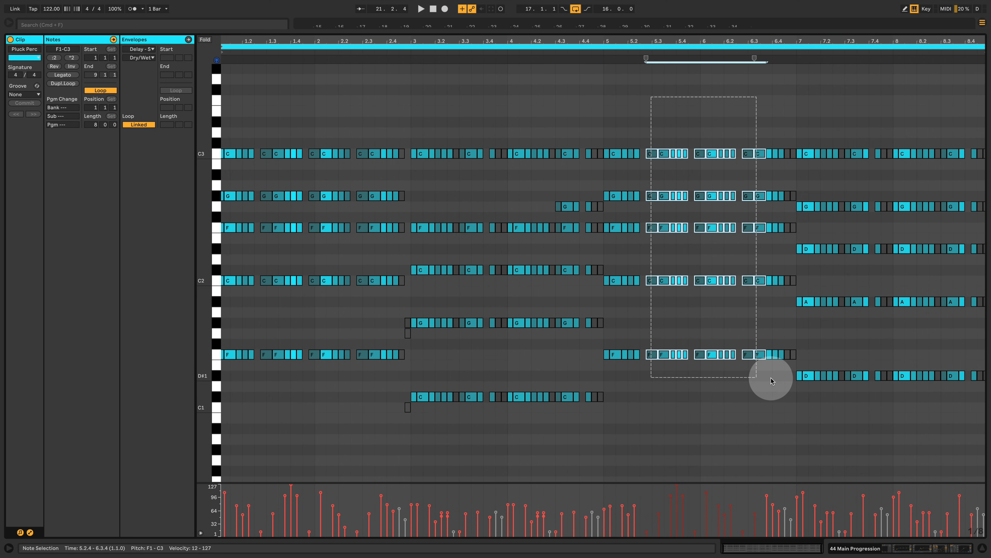
mouse_move(845, 110)
left_mouse_down()
mouse_move(853, 461)
mouse_move(938, 457)
left_mouse_up()
left_click_drag(835, 39, 832, 38)
left_click_drag(668, 120, 675, 436)
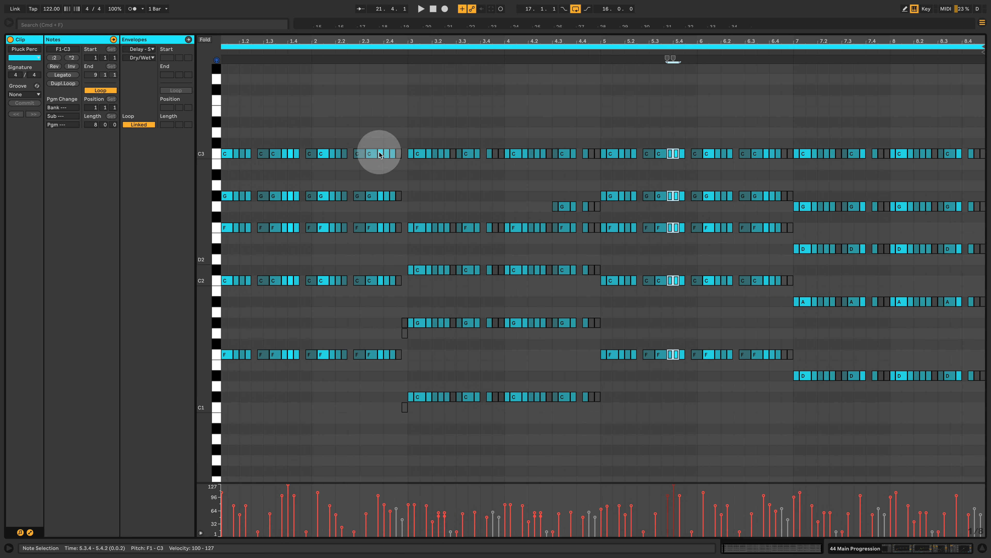
left_click_drag(301, 99, 287, 455)
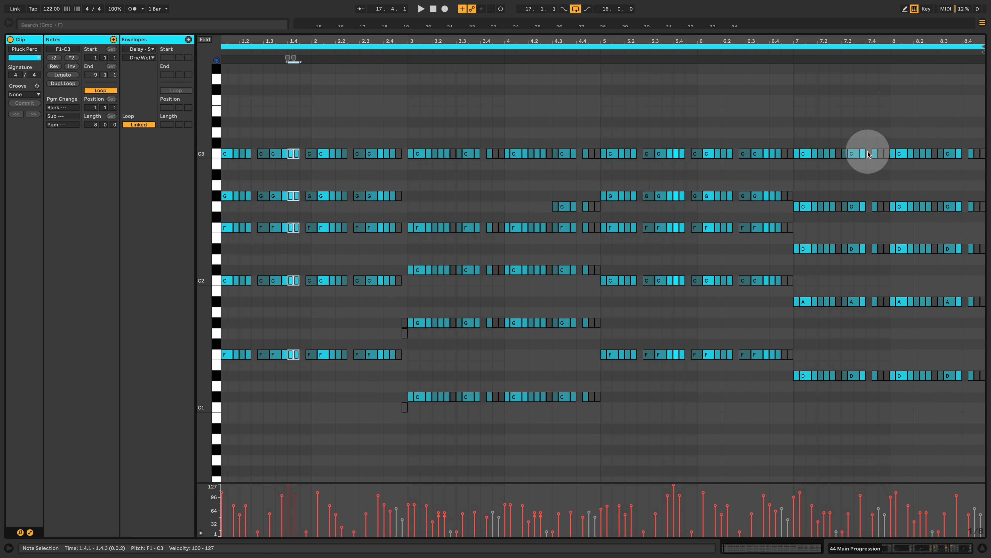
Try raising the A#1 notes in bars 7–8 by an octave, inspect the D#2, G2 and A#2 voicing, and undo the transposition
left_click_drag(846, 39, 722, 95)
left_click_drag(585, 436, 590, 137)
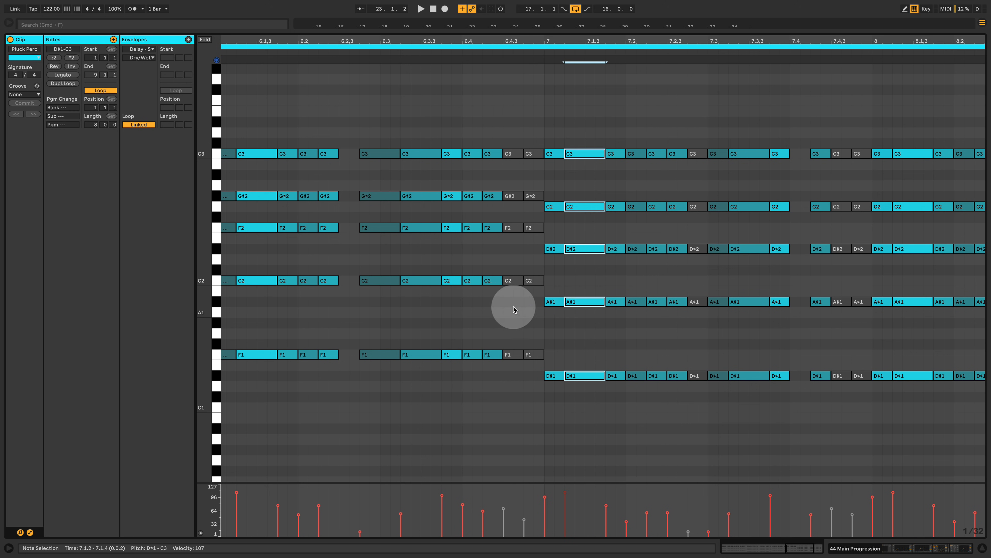
left_click_drag(503, 314, 987, 297)
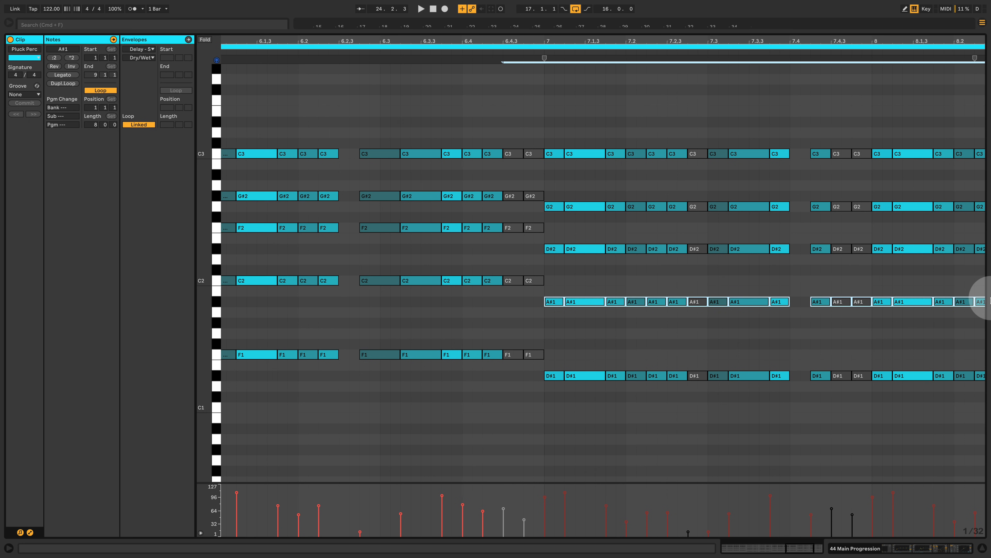
key("shift+Up")
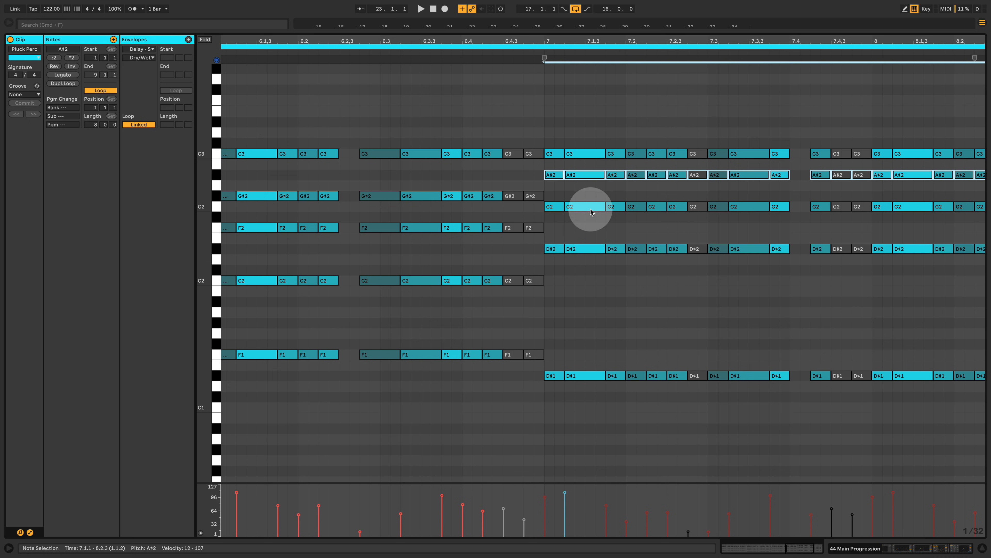
left_click_drag(583, 274, 591, 222)
left_click_drag(591, 168, 591, 169)
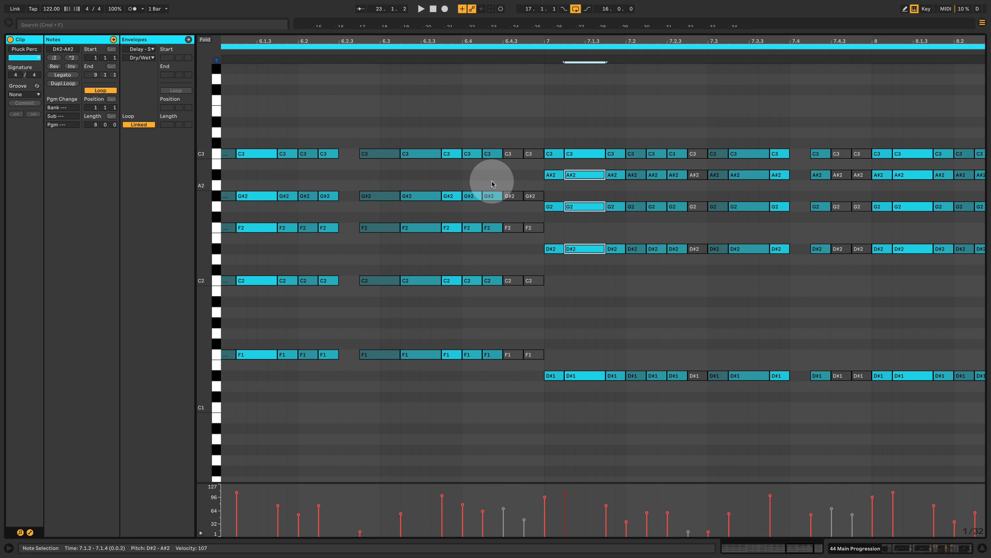
key("super+z")
Return to the arrangement and solo the 38 Serum Plucks track alongside 44 Main Progression
left_click_drag(614, 413, 984, 499)
double_click(663, 40)
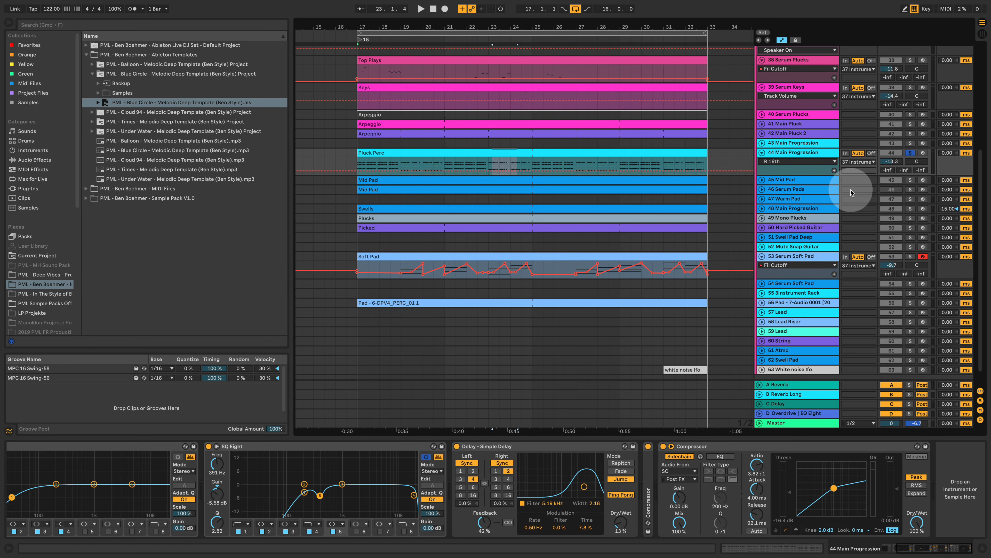
scroll(687, 297, "up", 1)
scroll(687, 296, "up", 1)
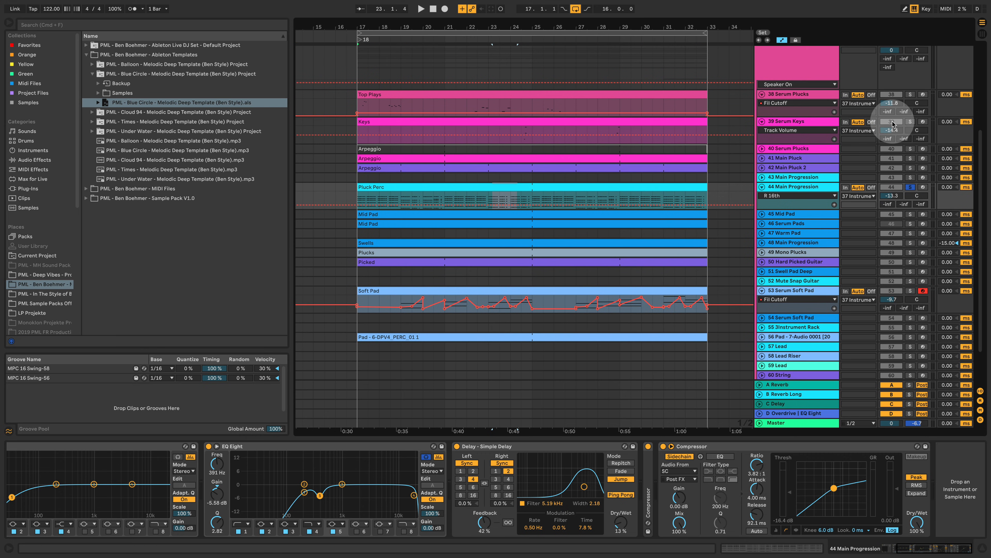
left_click(912, 95)
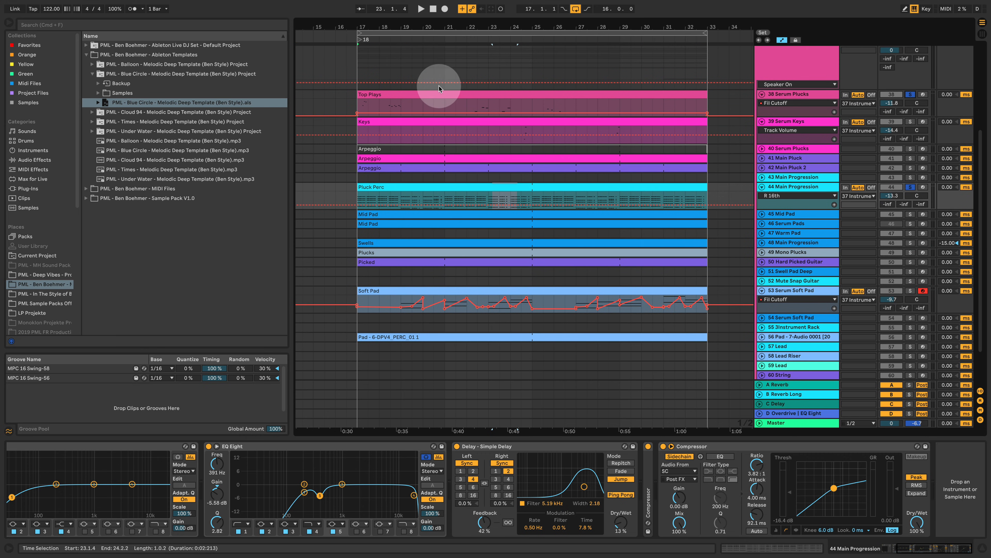
Play the Top Plays clip while examining its notes in the piano roll, and return to the track's devices before stopping playback
left_click(400, 95)
key("space")
double_click(400, 95)
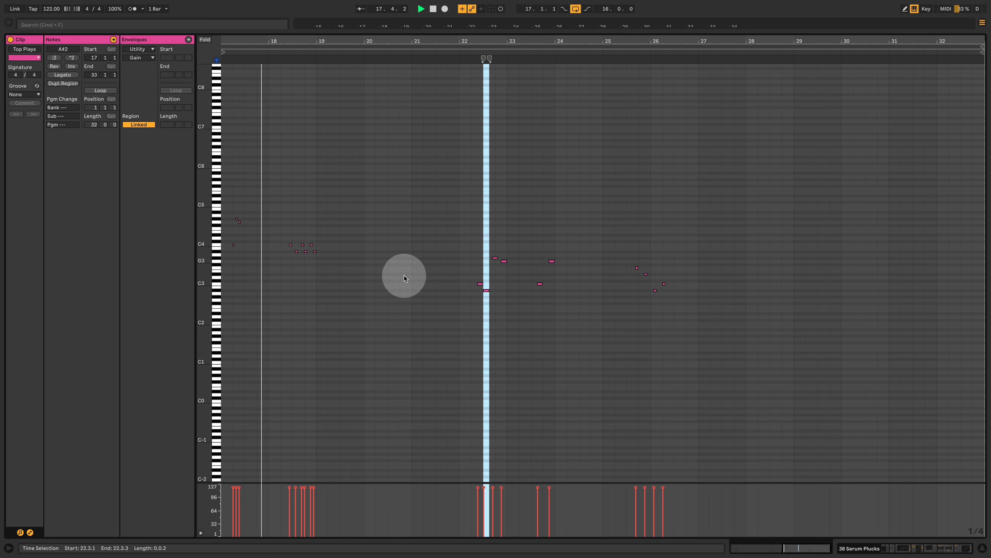
left_click_drag(208, 263, 222, 259)
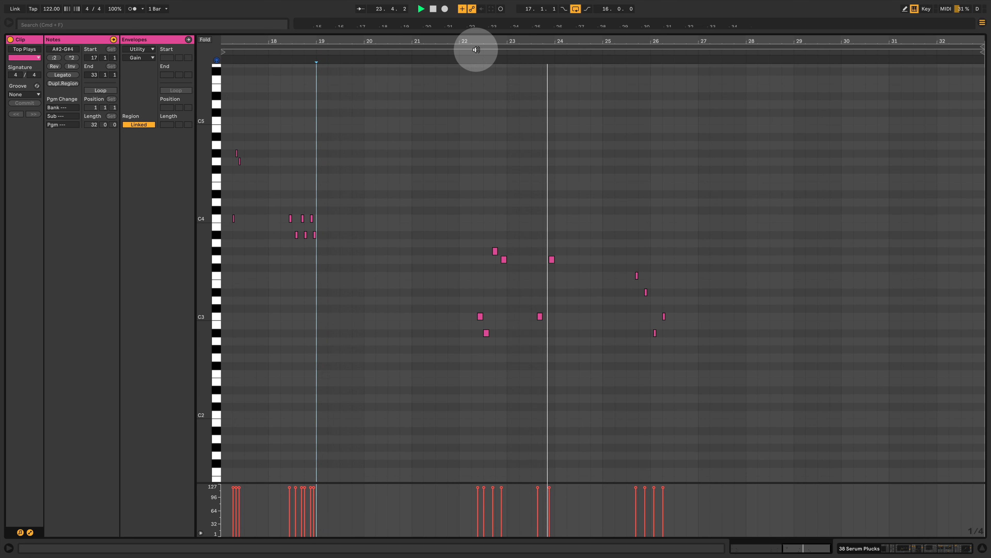
left_click(914, 551)
scroll(796, 157, "up", 3)
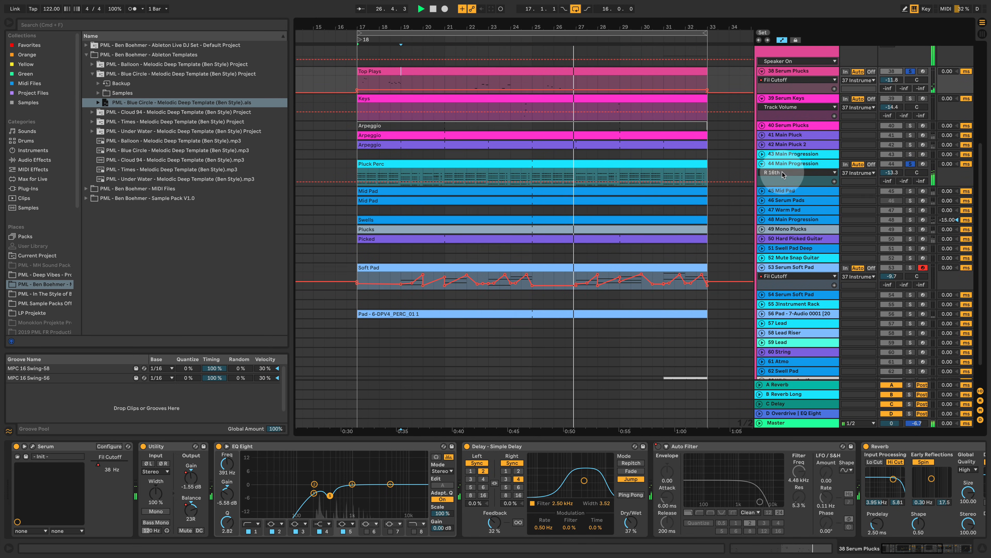
key("space")
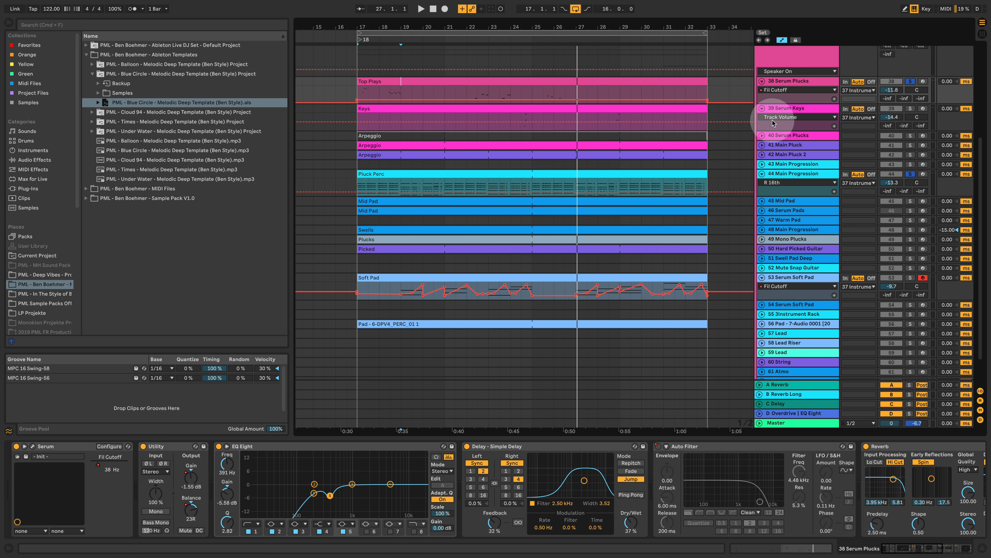
Inspect the 38 Serum Plucks synth's oscillator, Env 2 and effects settings, and close the Serum window
left_click(33, 448)
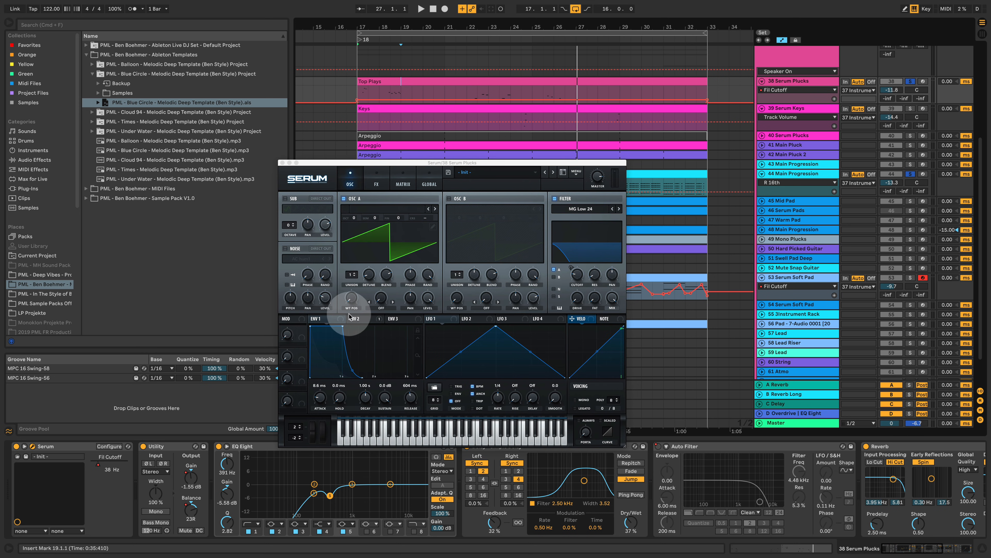
left_click(356, 318)
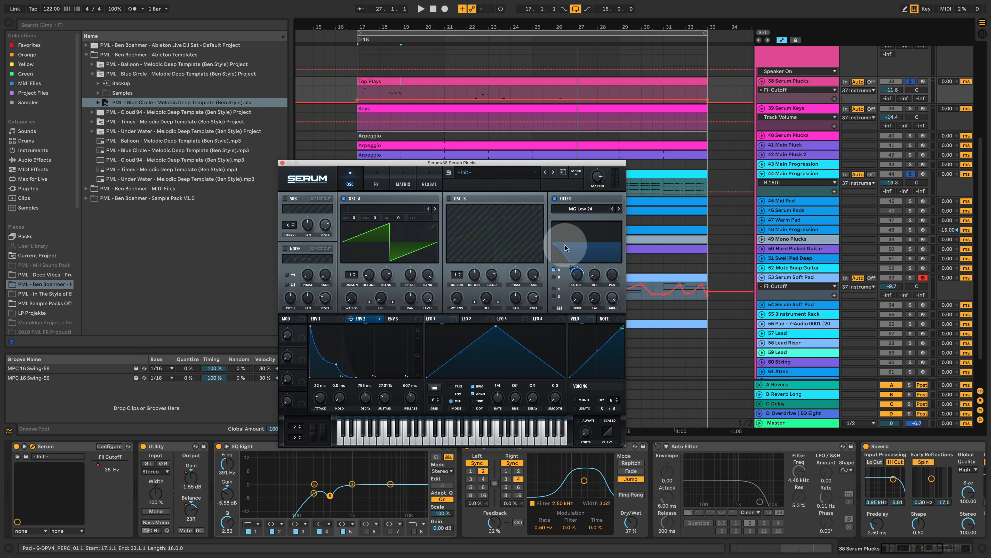
left_click(382, 182)
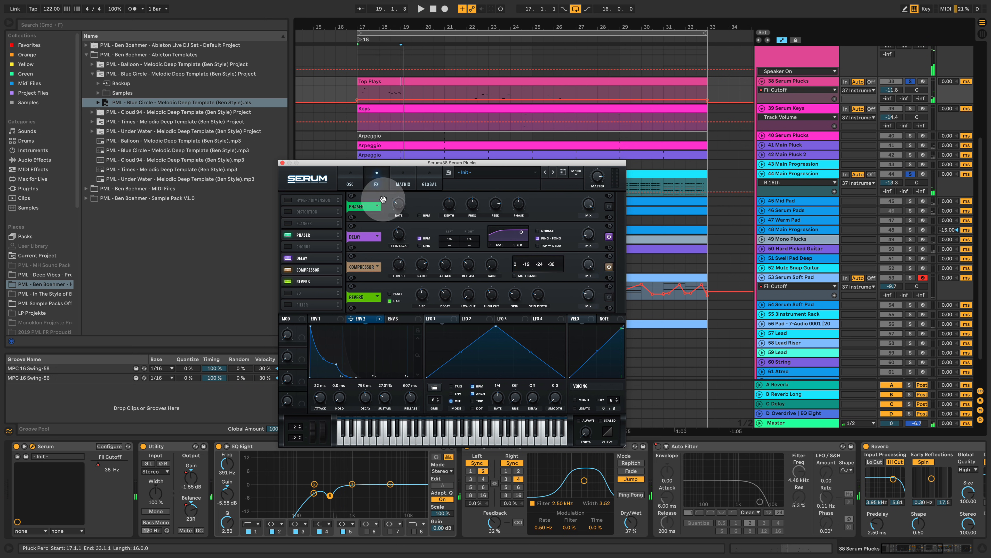
left_click(351, 177)
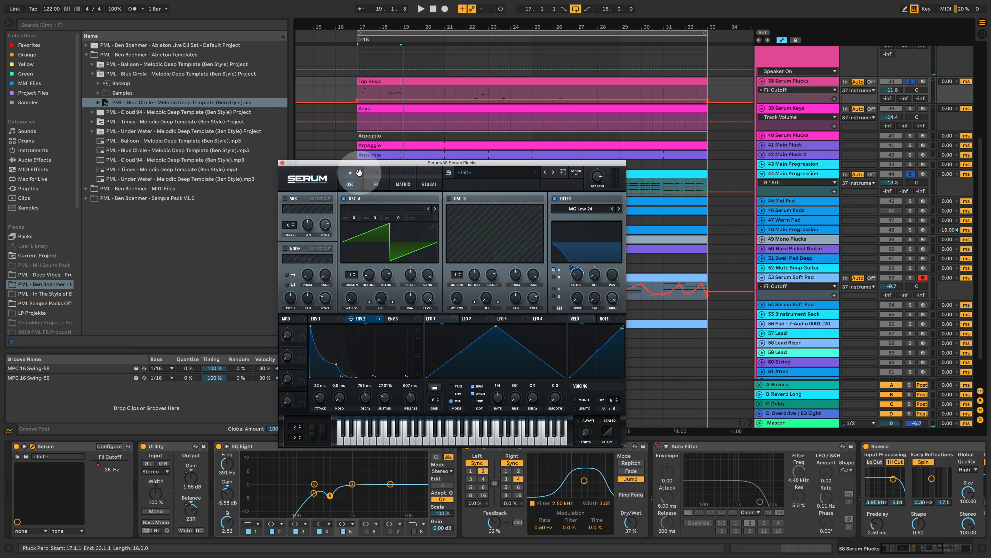
left_click(282, 162)
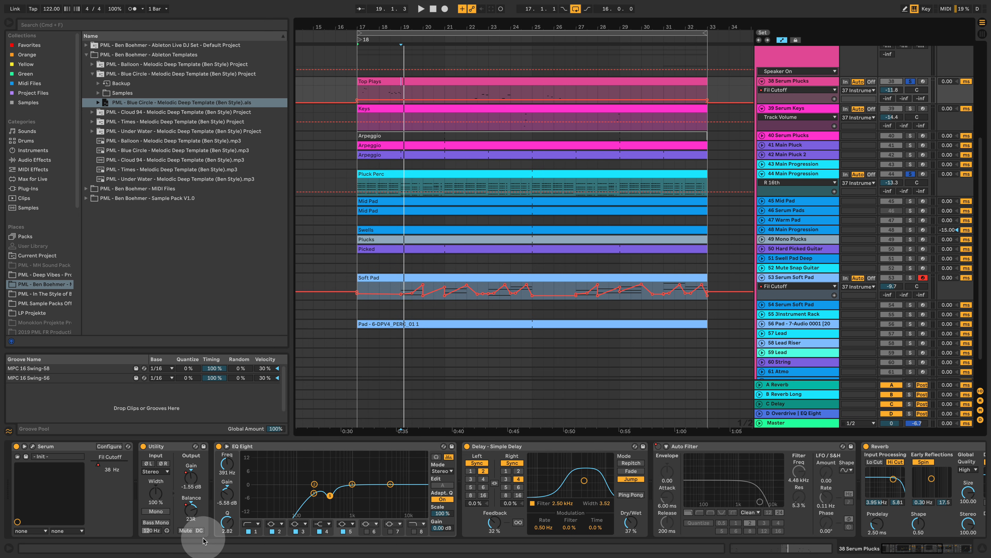
Try the Utility's Gain at -1.11 dB on 38 Serum Plucks and re-enable the overridden automation
left_click_drag(193, 477, 193, 475)
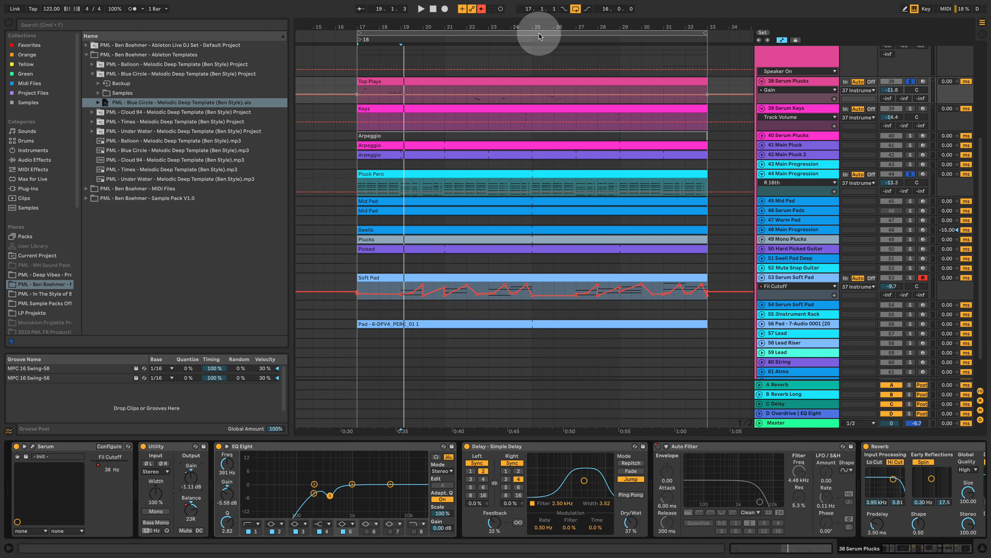
left_click(482, 9)
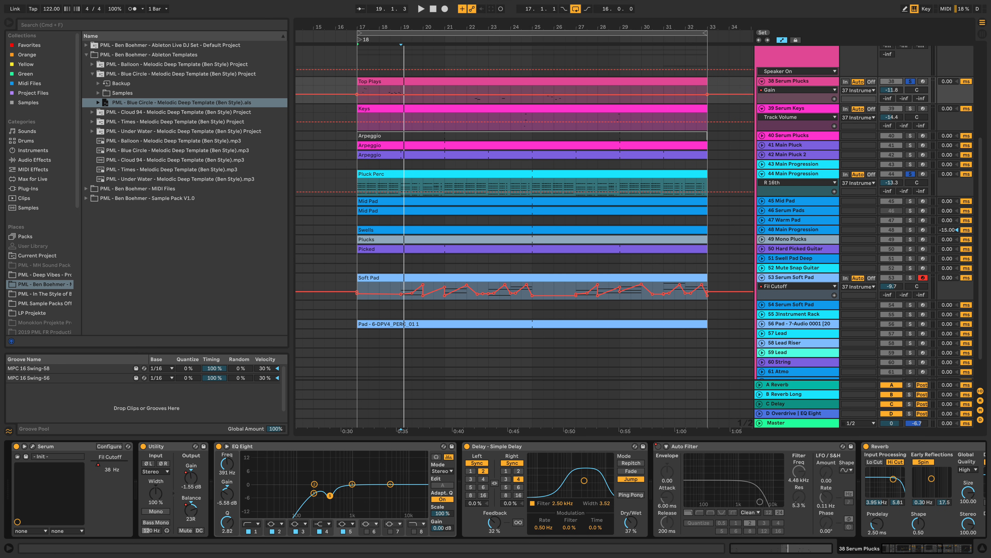
Look over the Top Plays clips across the arrangement and play 38 Serum Plucks with its effect devices in view
left_click_drag(482, 26, 394, 27)
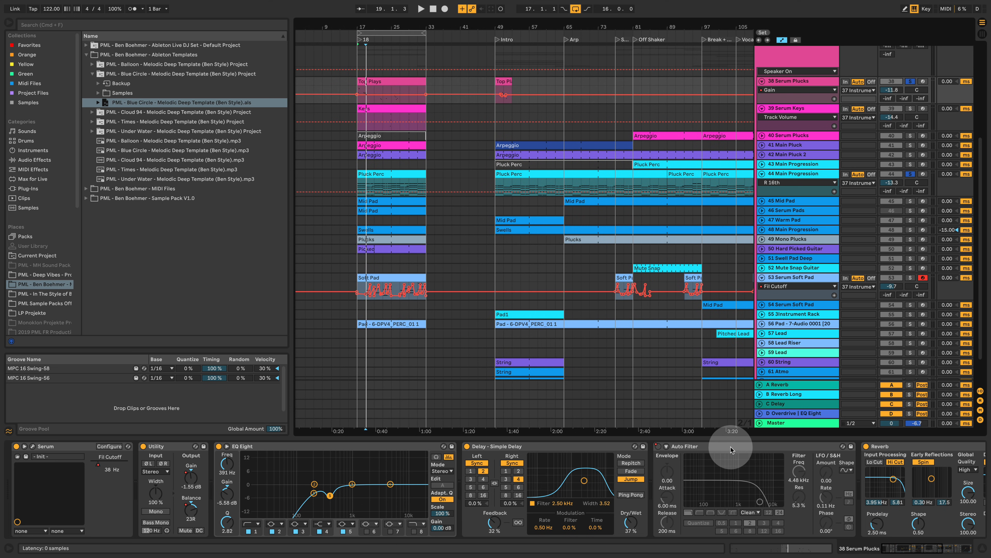
left_click_drag(675, 27, 527, 28)
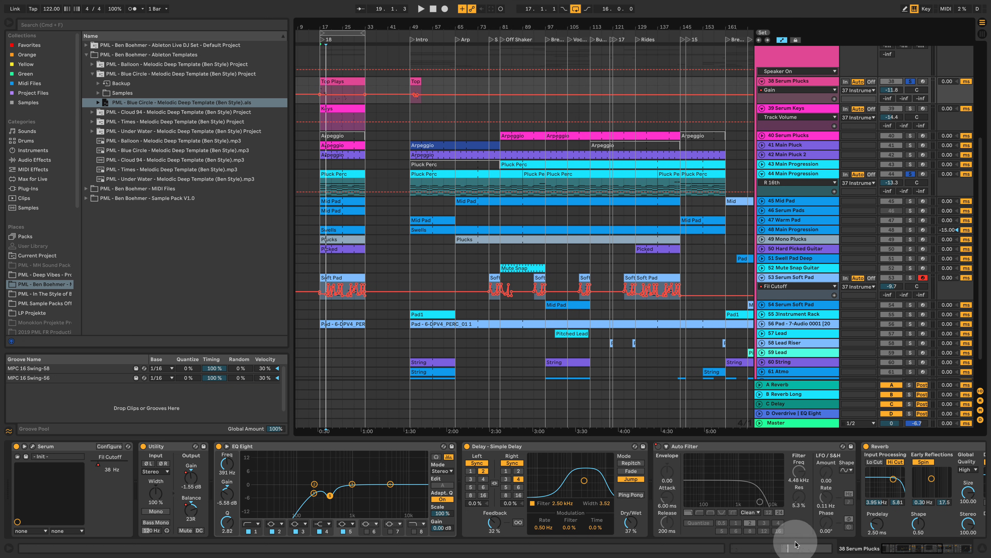
left_click(906, 551)
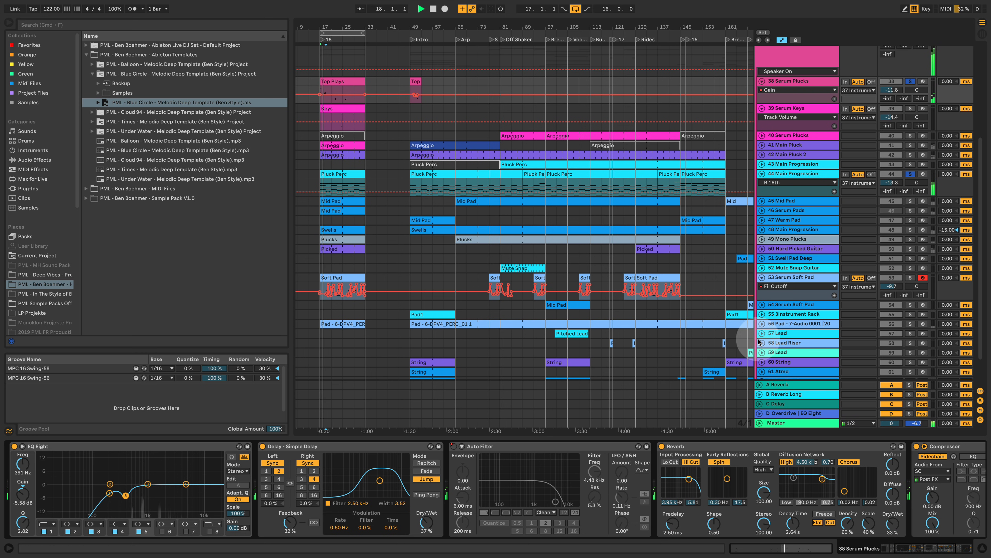
left_click_drag(334, 21, 442, 44)
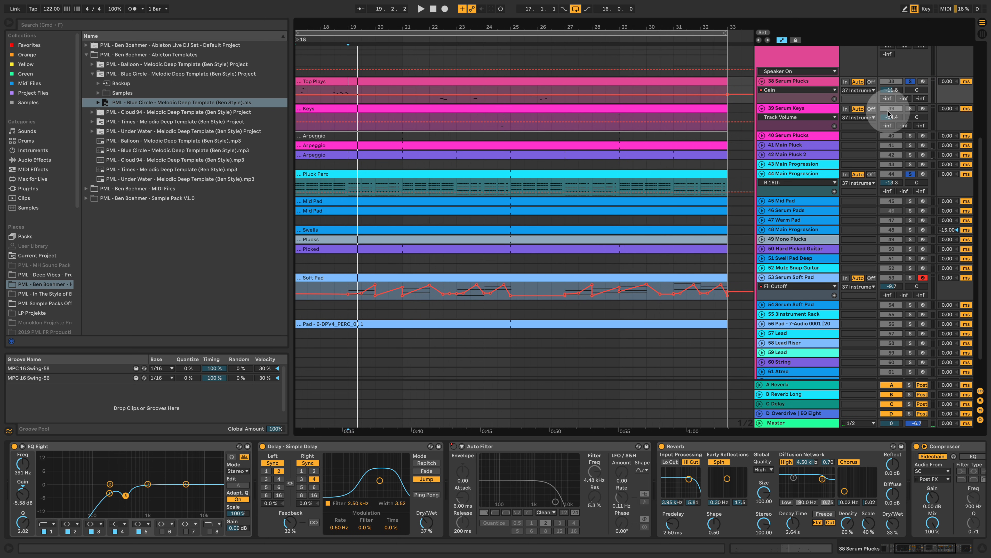
Solo 39 Serum Keys, play its Keys clip around bars 24 and 28 in the piano roll, and return to the track's devices
left_click(502, 109)
double_click(506, 107)
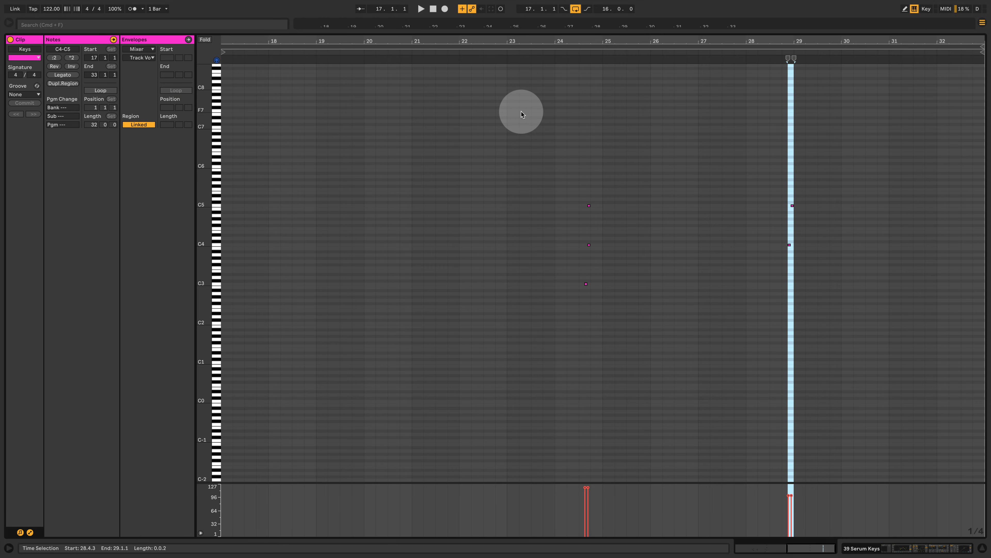
left_click_drag(578, 39, 488, 62)
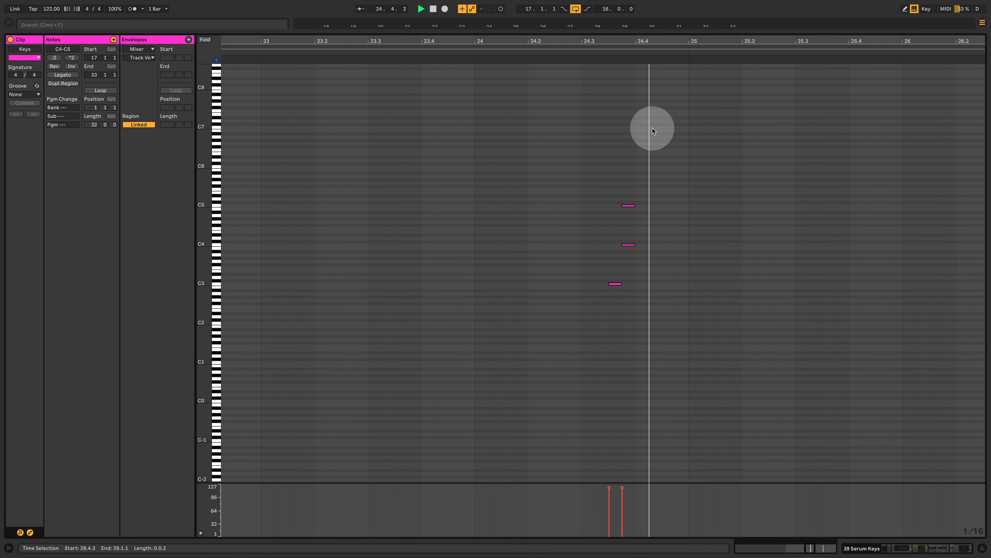
left_click_drag(657, 39, 479, 6)
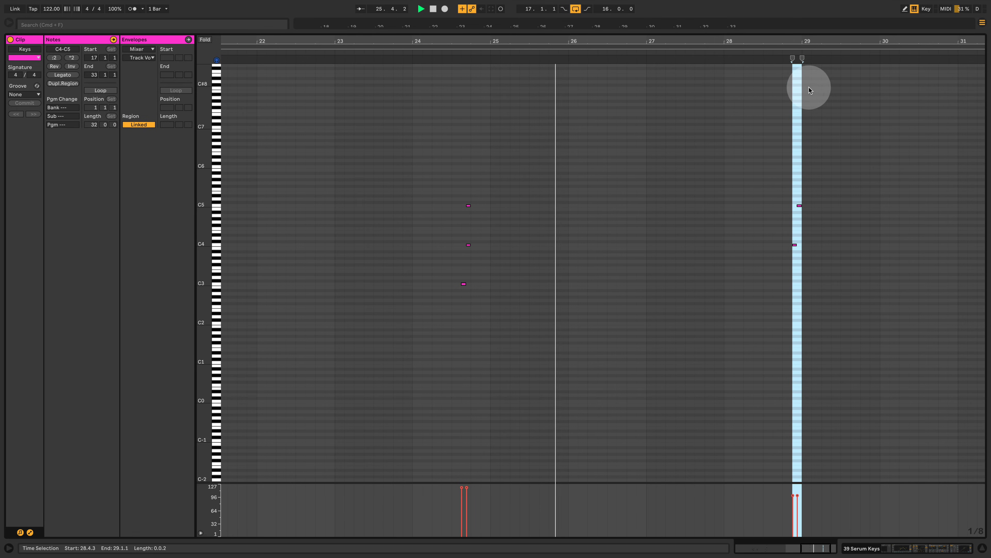
key("space")
left_click(763, 51)
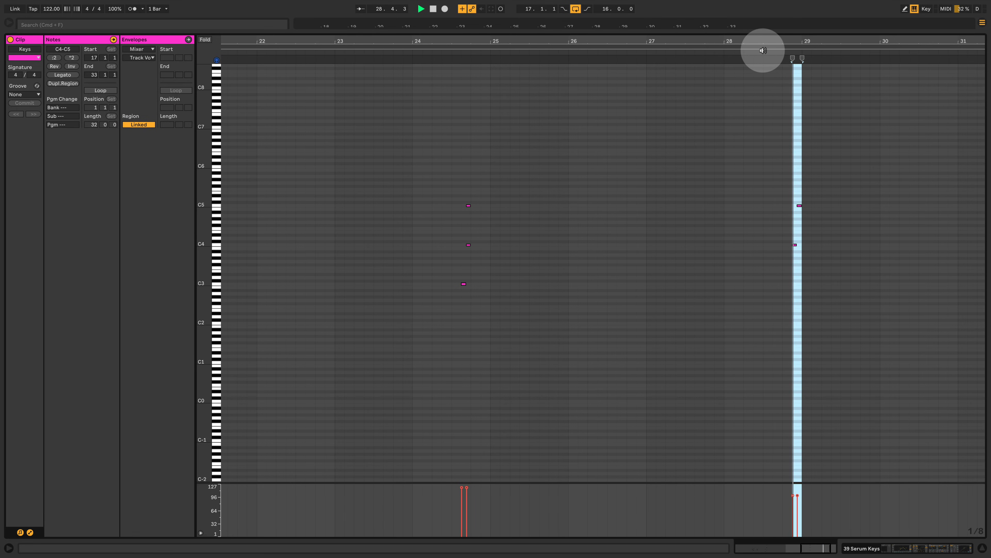
left_click(675, 236)
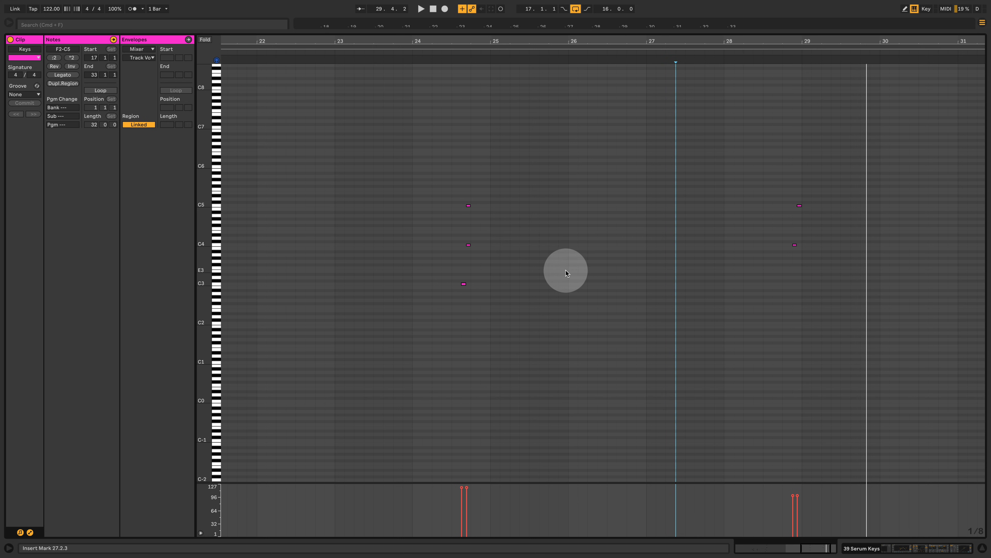
left_click(897, 546)
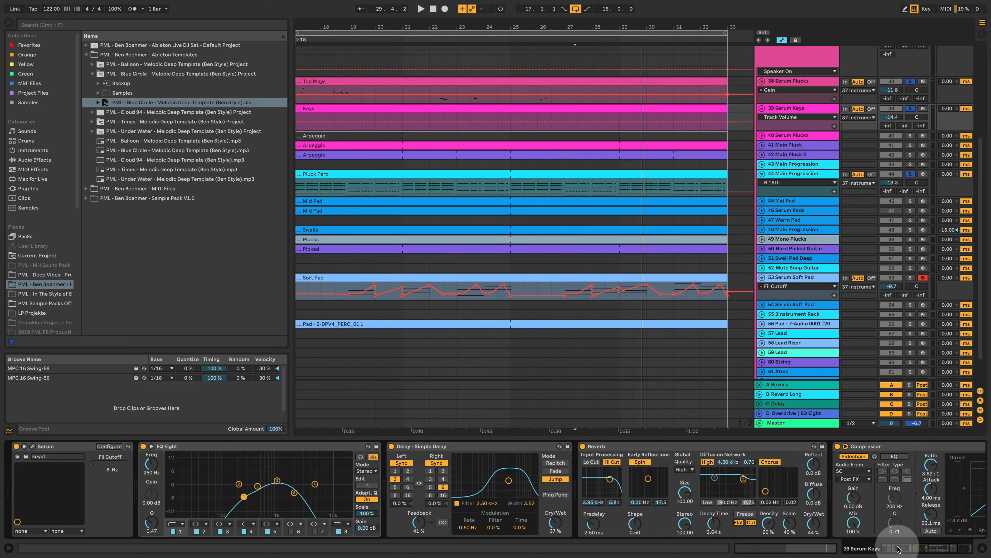
Reopen the Keys clip, select its note groups around bars 24 and 28 to examine their pitches, and return to the devices
left_click_drag(542, 32, 576, 27)
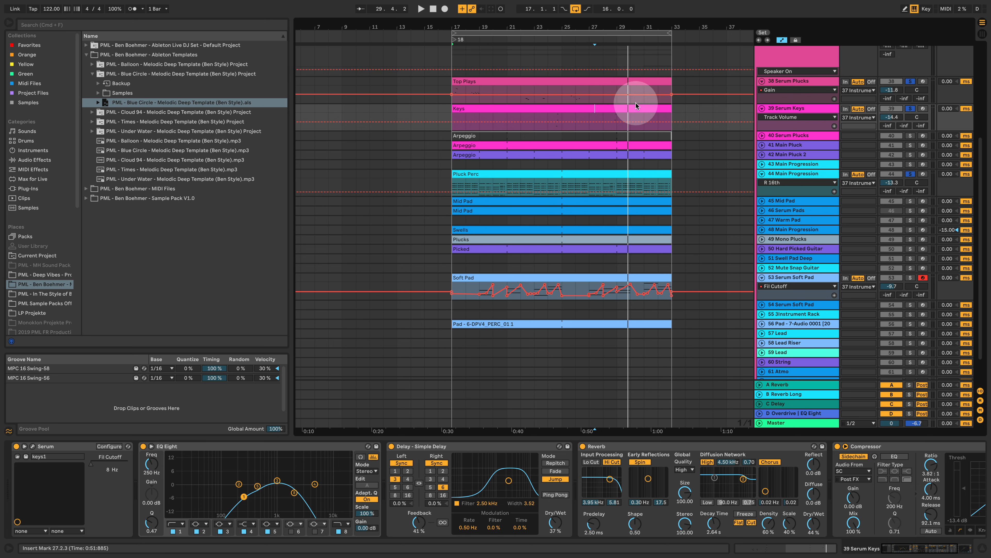
left_click(719, 71)
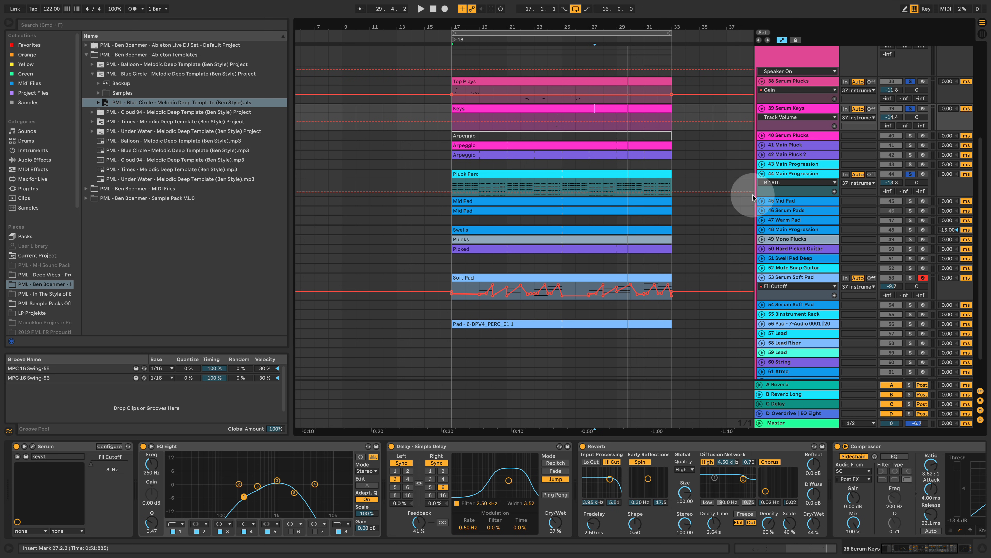
double_click(565, 108)
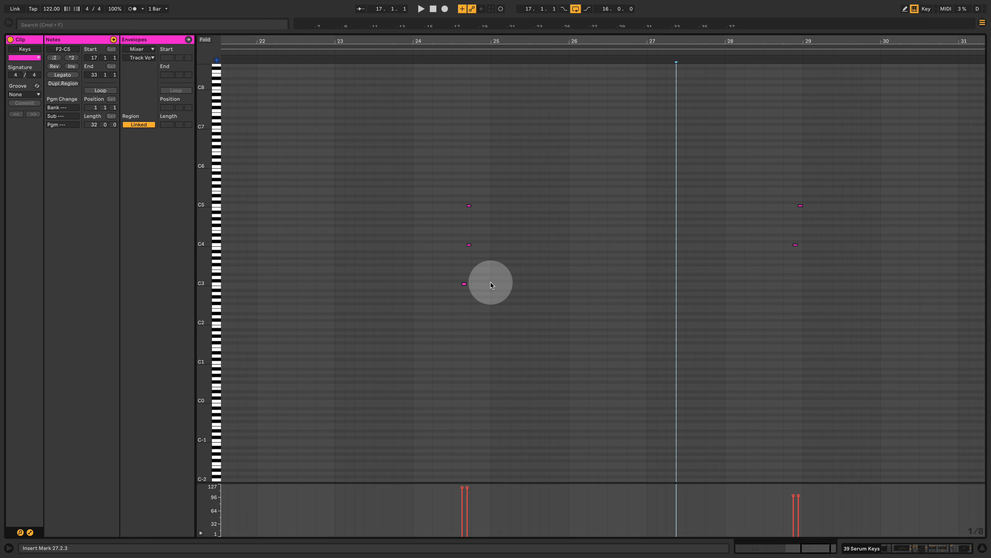
left_click_drag(202, 284, 234, 284)
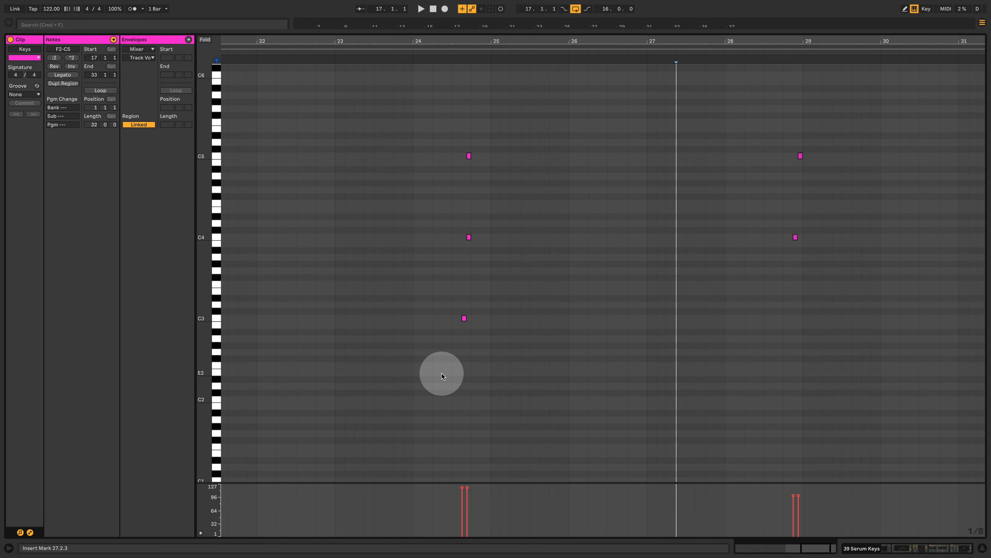
left_click_drag(534, 268, 538, 129)
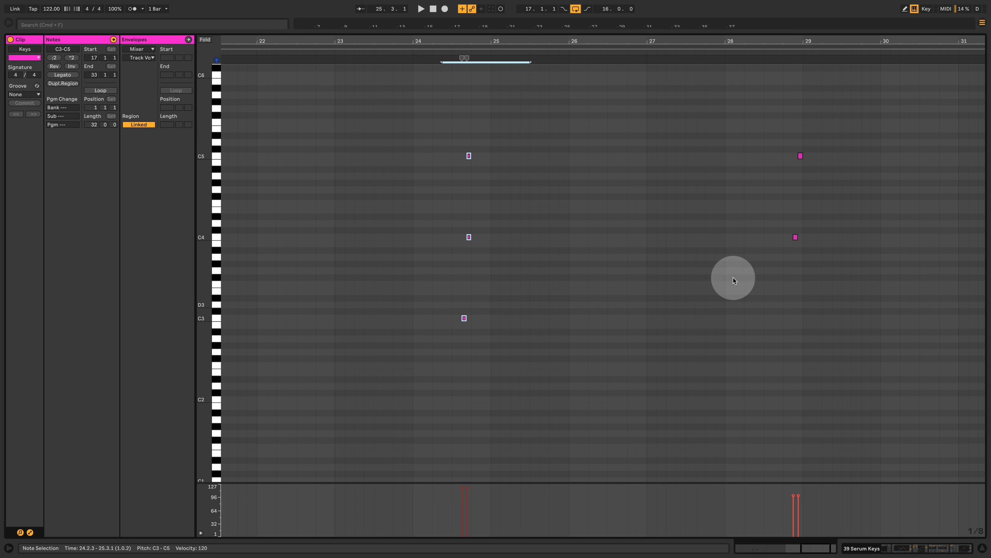
left_click_drag(779, 285, 826, 212)
left_click_drag(827, 121, 828, 124)
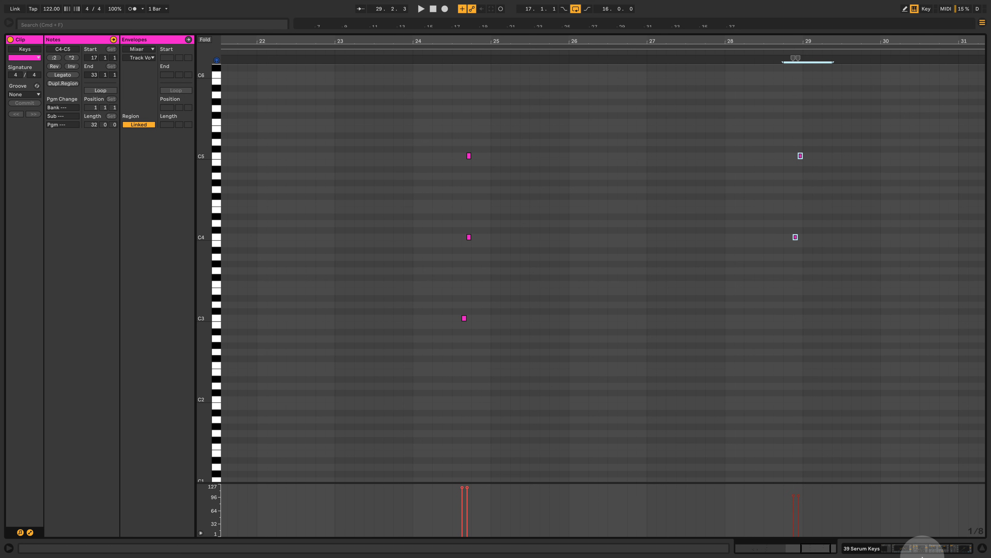
left_click(917, 548)
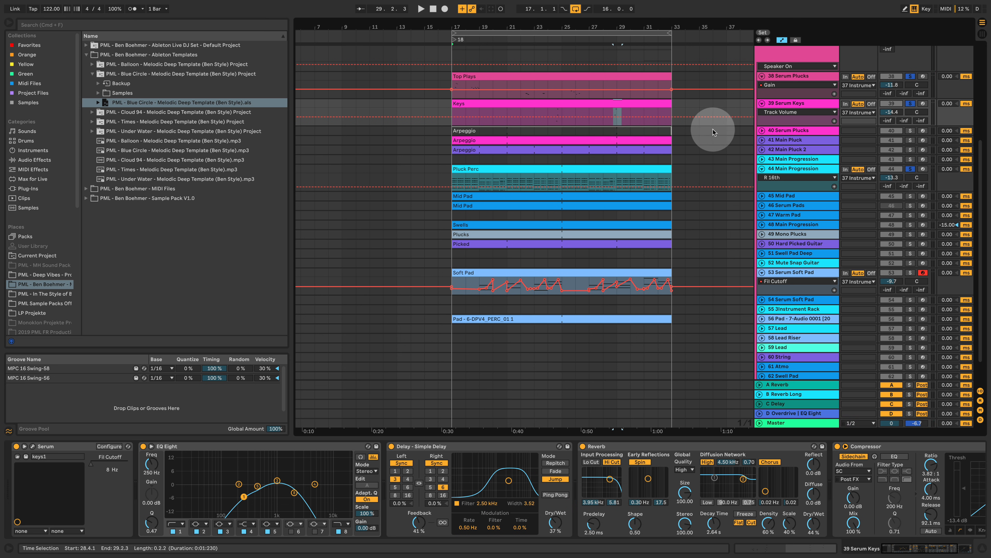
Unfold the 41 Main Pluck track and play its Arpeggio clip while examining the notes in the piano roll
left_click(762, 139)
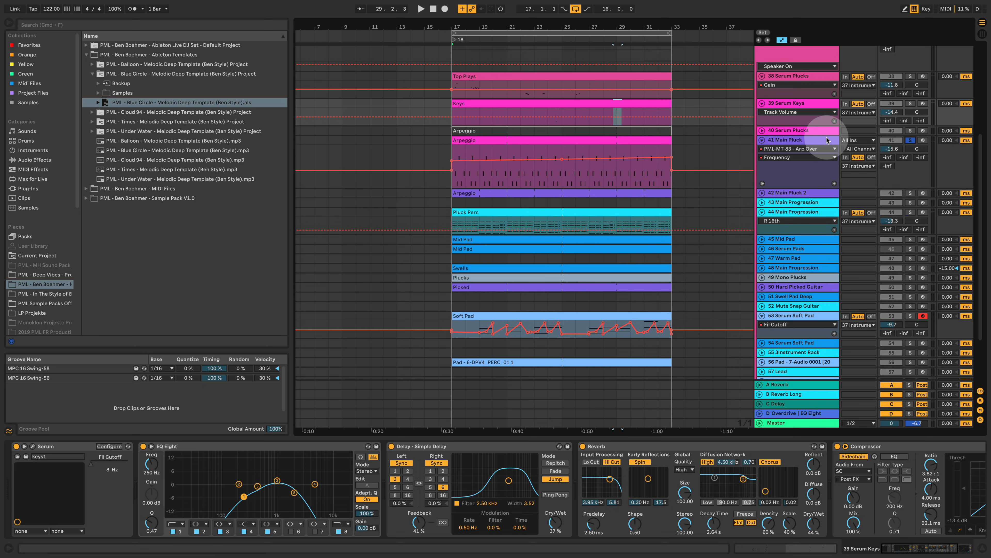
left_click(789, 139)
left_click(544, 139)
double_click(545, 139)
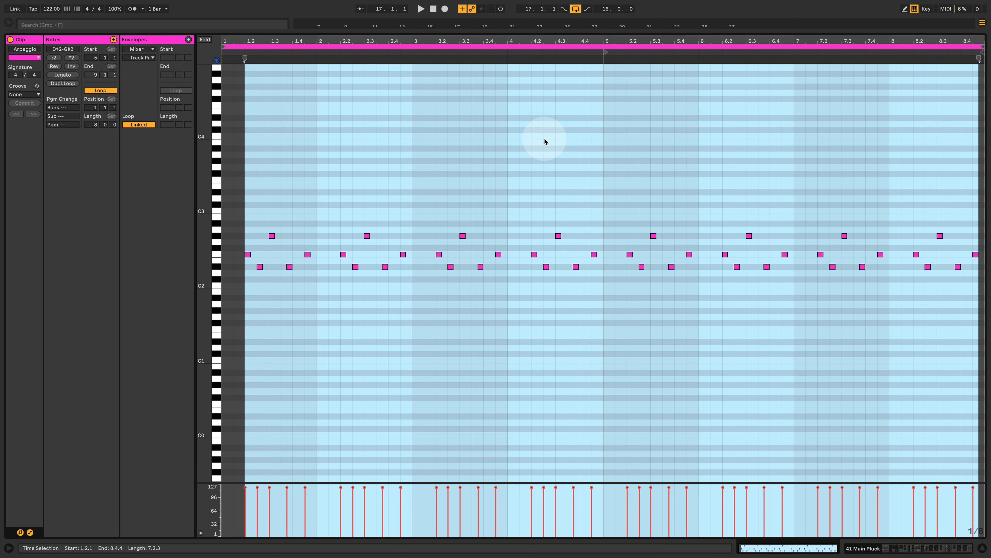
key("space")
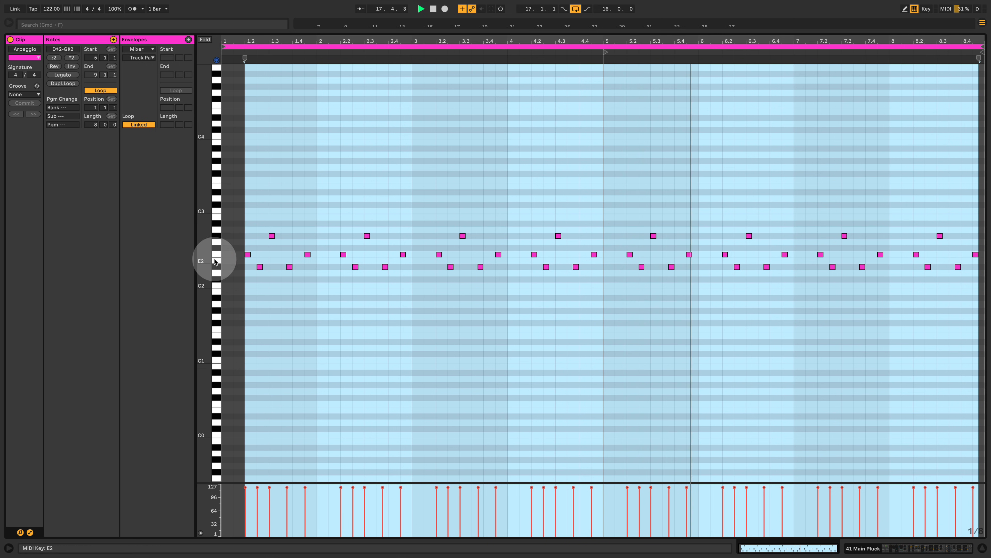
left_click_drag(214, 259, 242, 260)
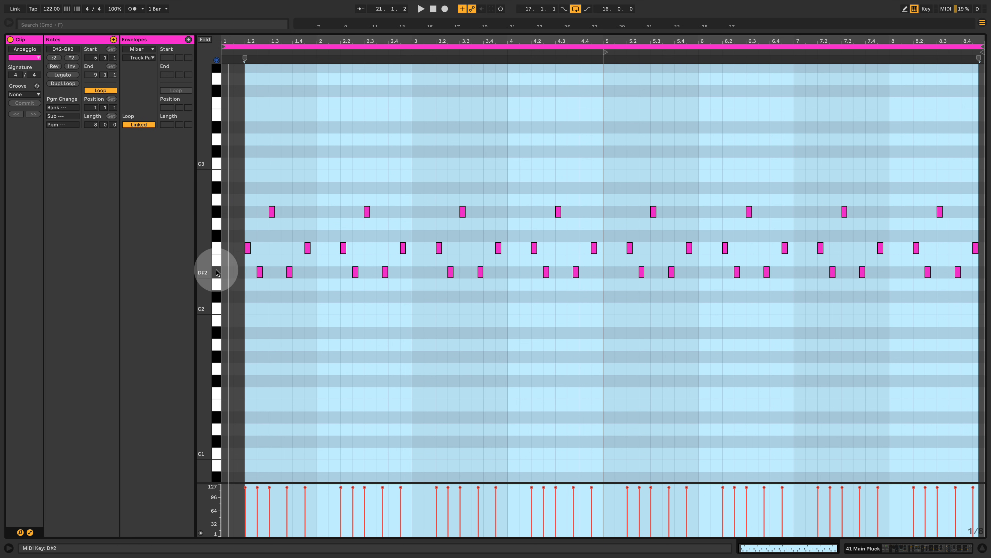
Return to the 41 Main Pluck devices and play the track soloed together with 44 Main Progression
left_click(915, 551)
left_click(910, 135)
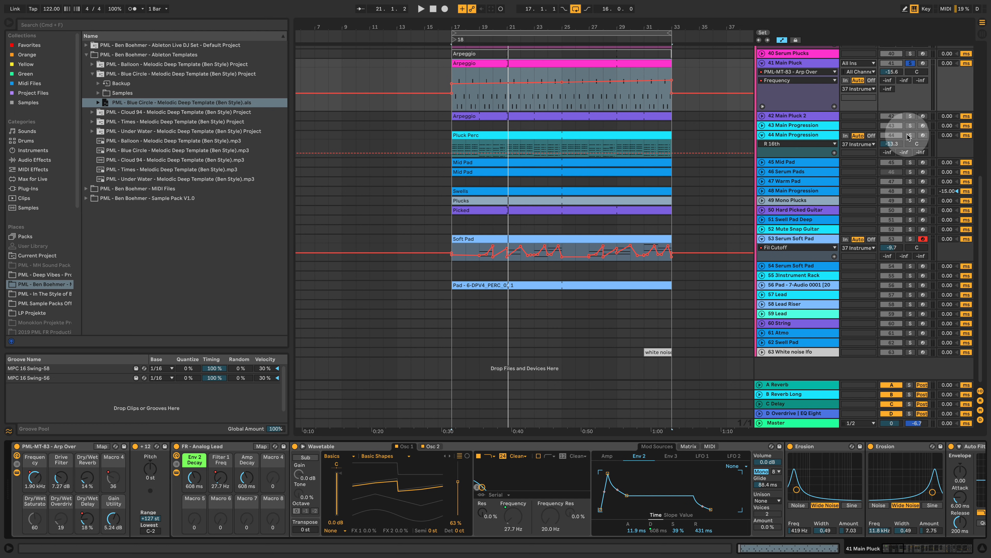
key("space")
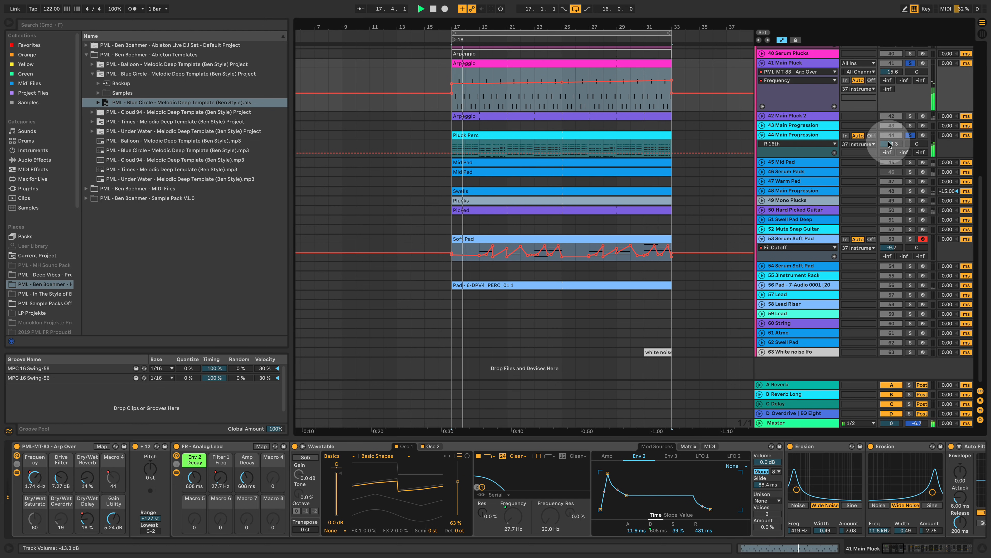
left_click(805, 64)
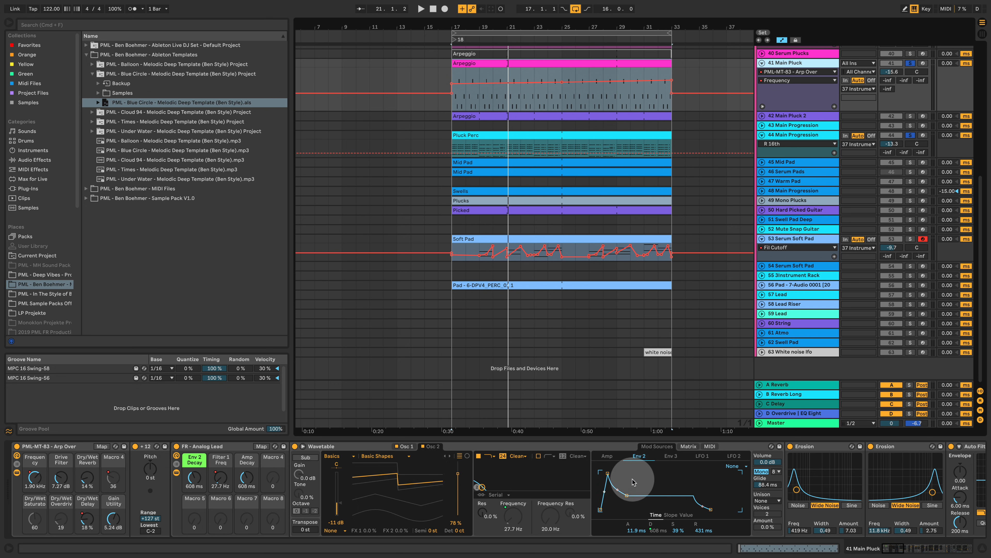
Inspect the modulation matrix and Env 2 of 41 Main Pluck's Wavetable synth, and fold the device
left_click(689, 447)
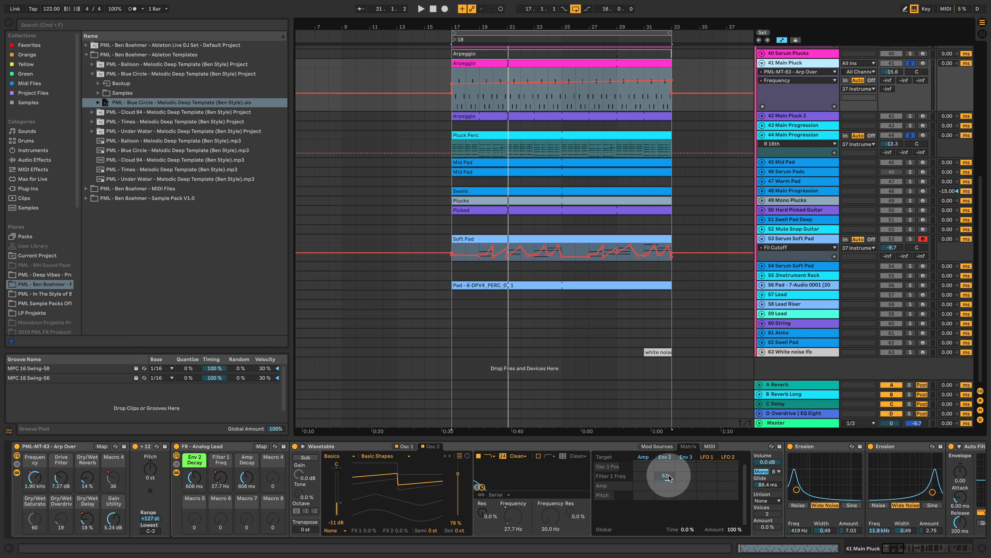
left_click(659, 446)
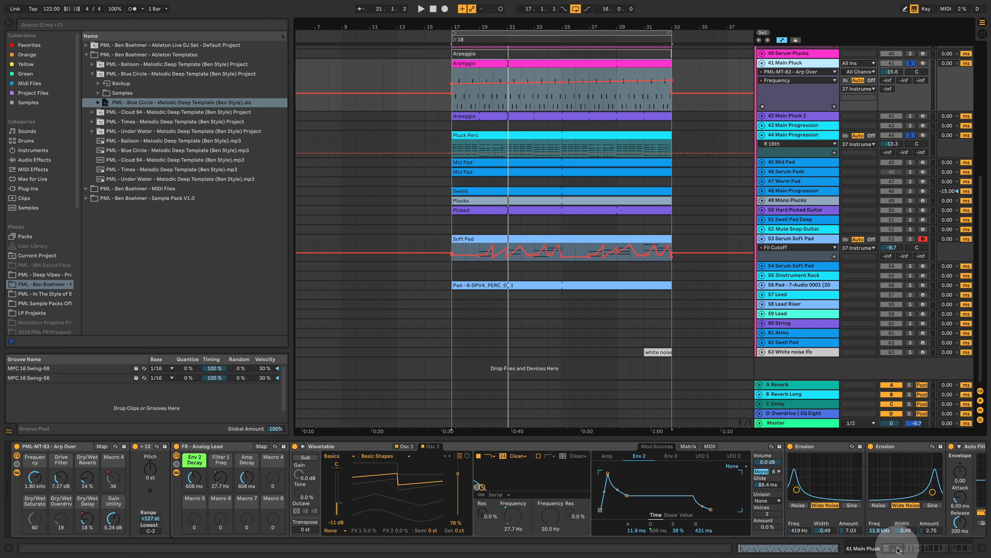
mouse_move(897, 550)
left_mouse_down()
mouse_move(950, 548)
mouse_move(896, 551)
left_mouse_up()
left_click(695, 267)
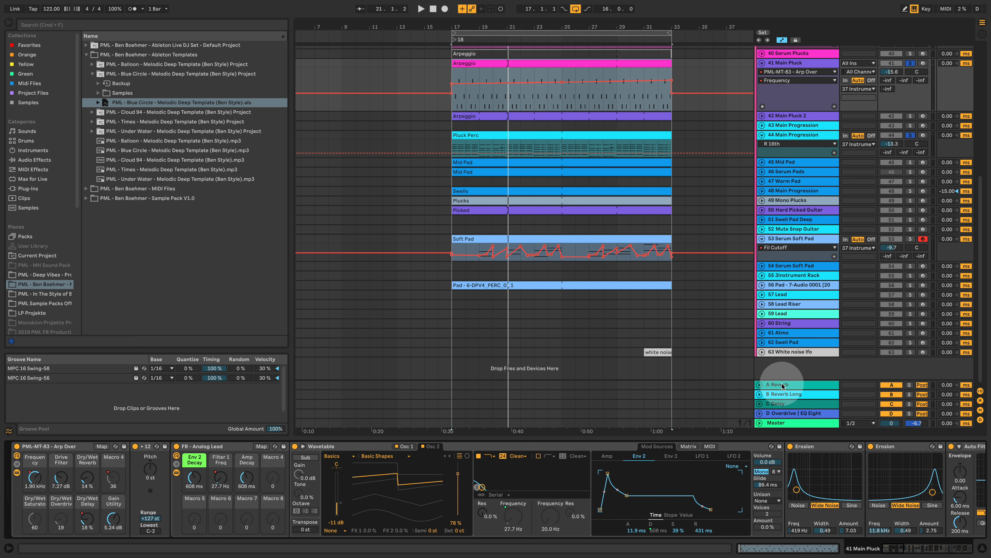
double_click(321, 447)
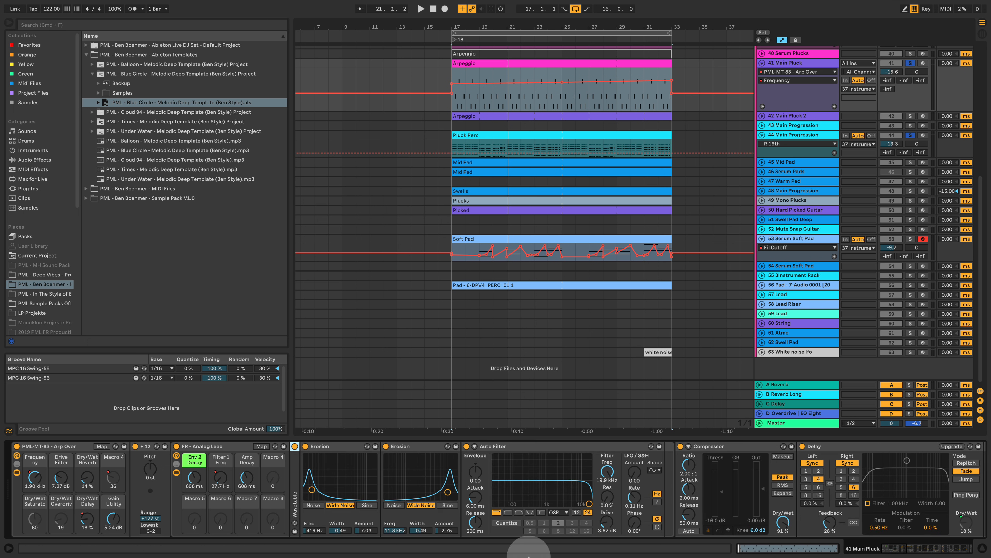
Check the Auto Filter's circuit types, leaving OSR selected, and look over the Compressor, Delay and Reverb on 41 Main Pluck
left_click(557, 512)
left_click(562, 528)
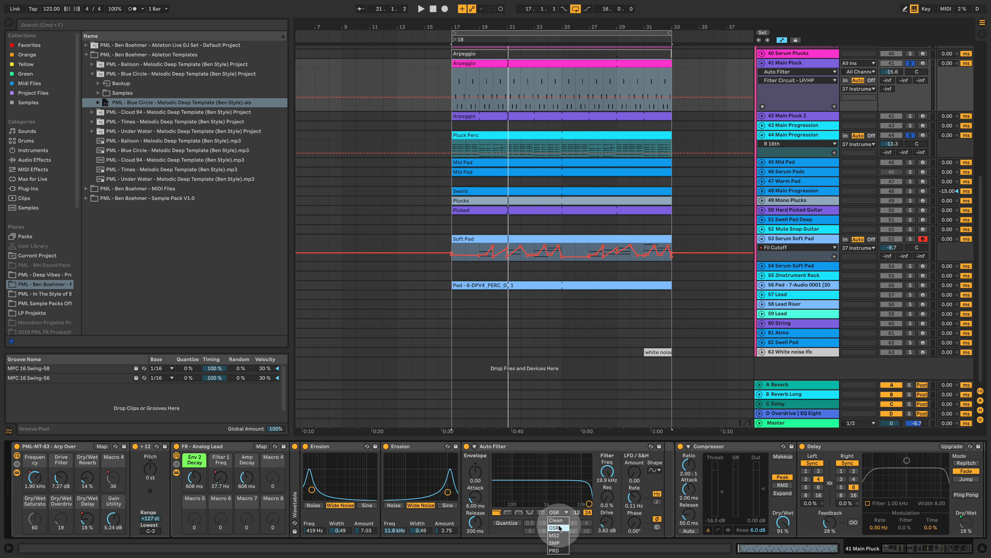
left_click(578, 443)
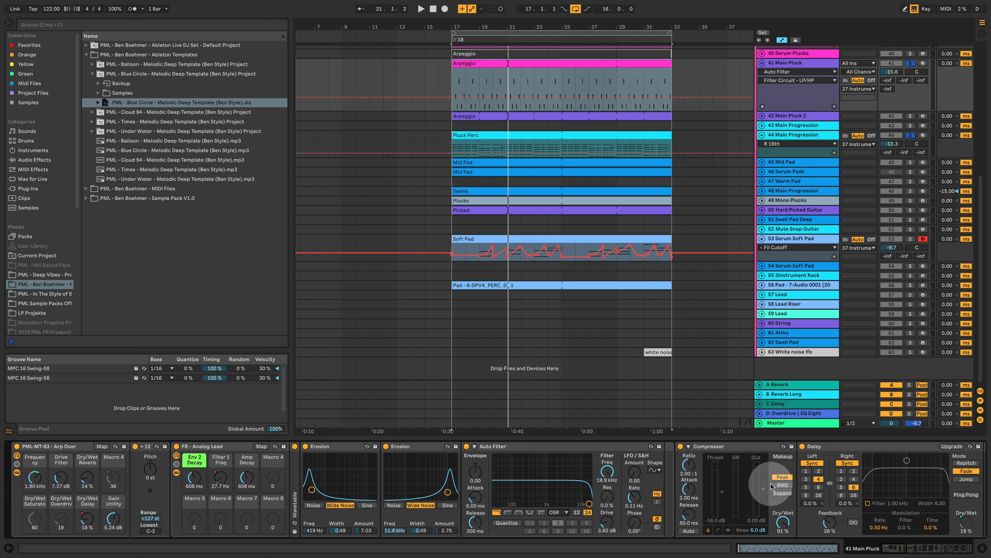
scroll(820, 457, "right", 5)
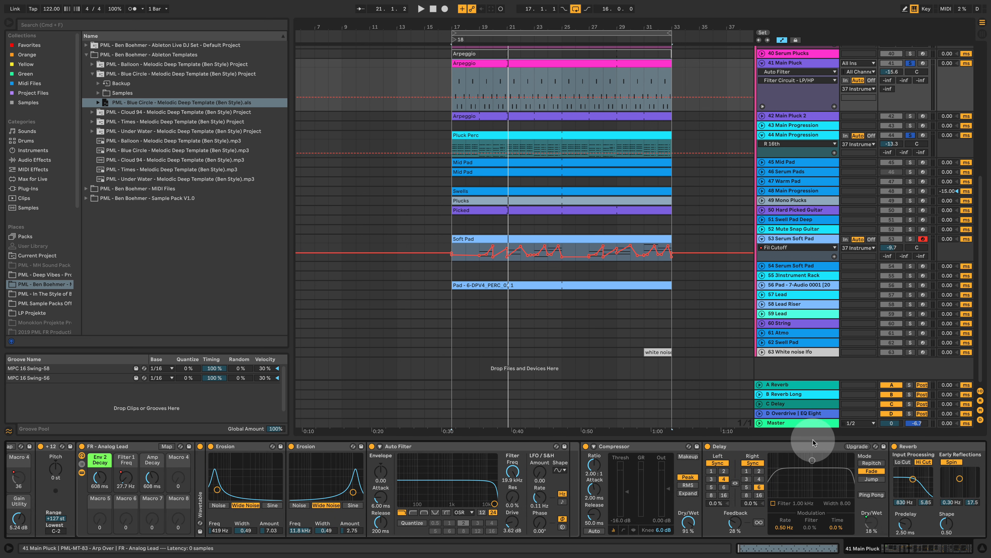
scroll(906, 548, "right", 10)
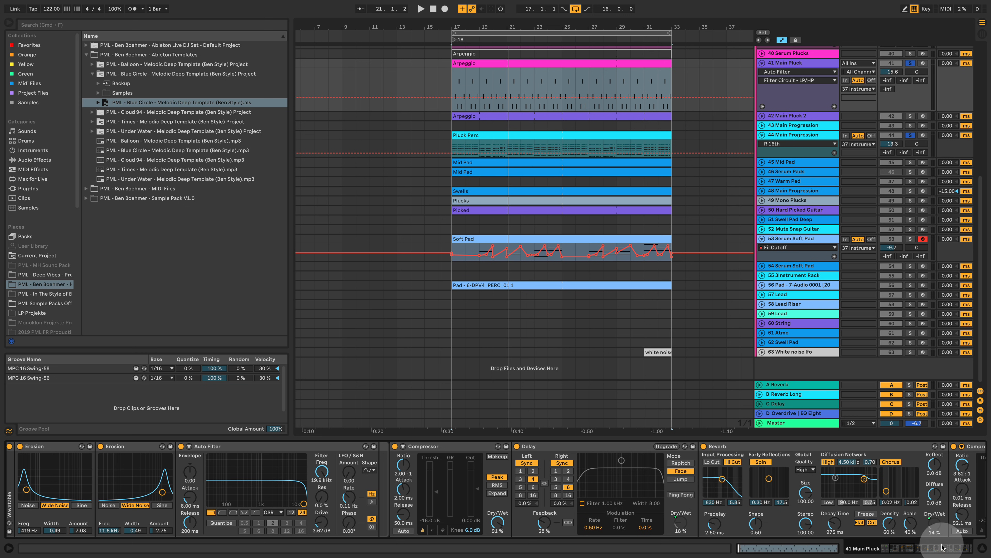
Play 41 Main Pluck soloed on its own and audition its Chorus by switching it on and off again
left_click_drag(903, 546, 913, 543)
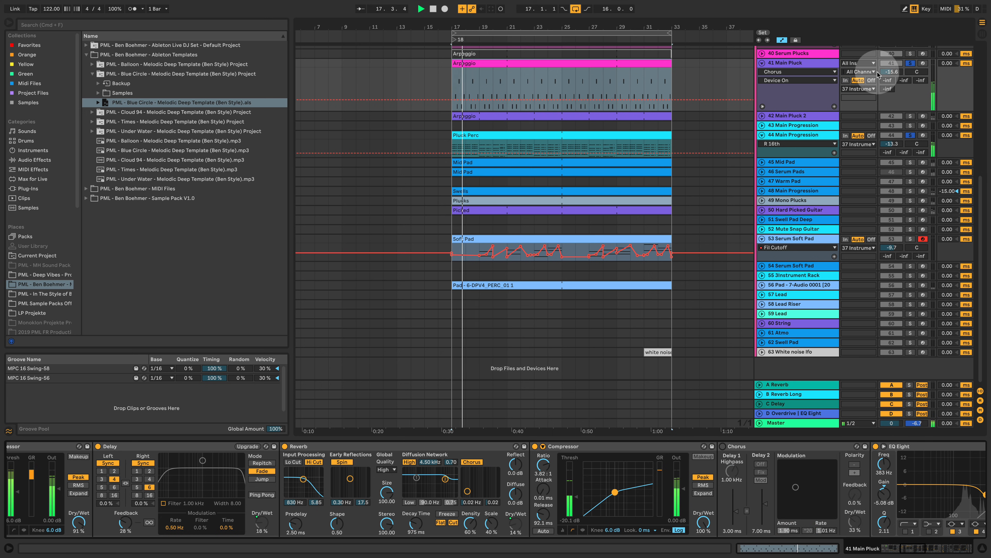
left_click(910, 63)
left_click(723, 446)
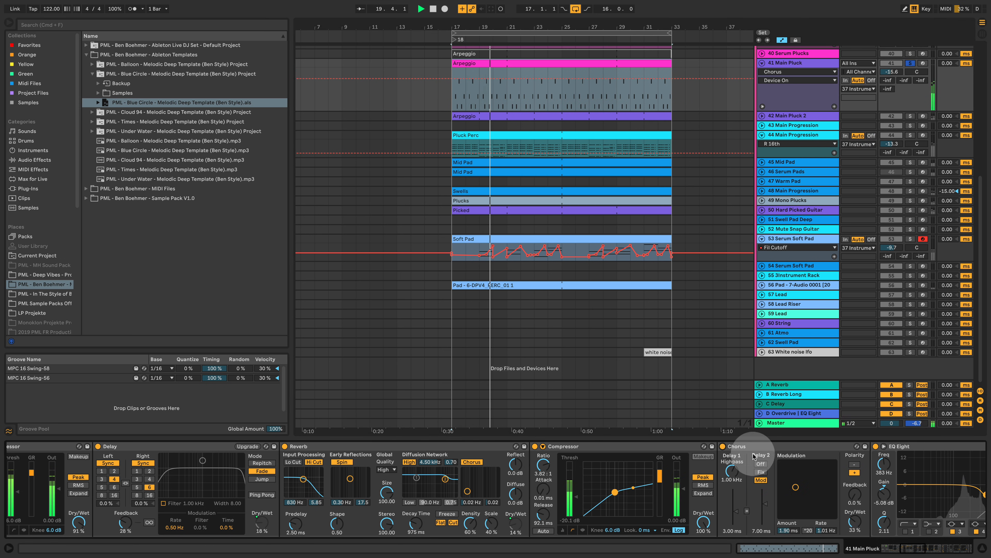
left_click(722, 446)
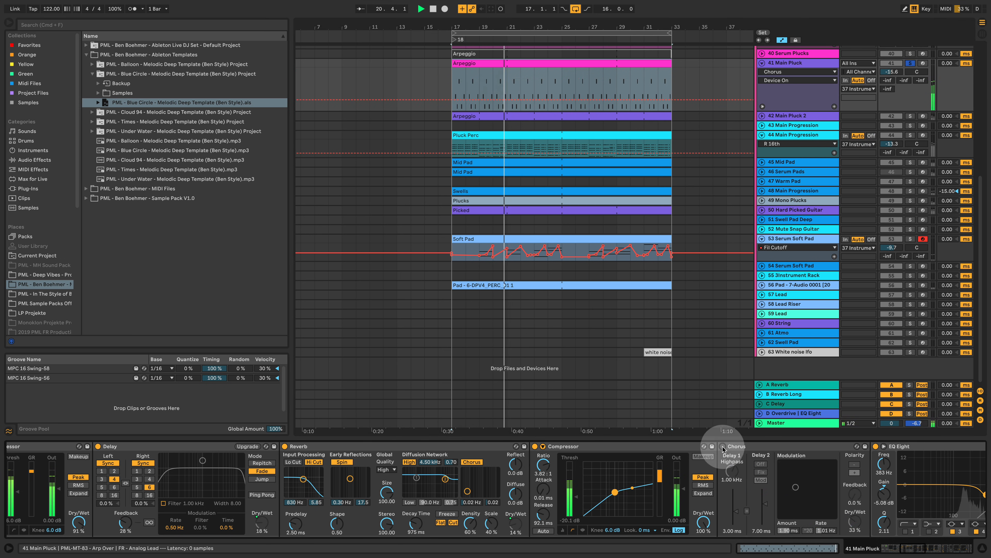
Switch the Chorus on 41 Main Pluck on, and solo and unfold the 42 Main Pluck 2 track
left_click(723, 446)
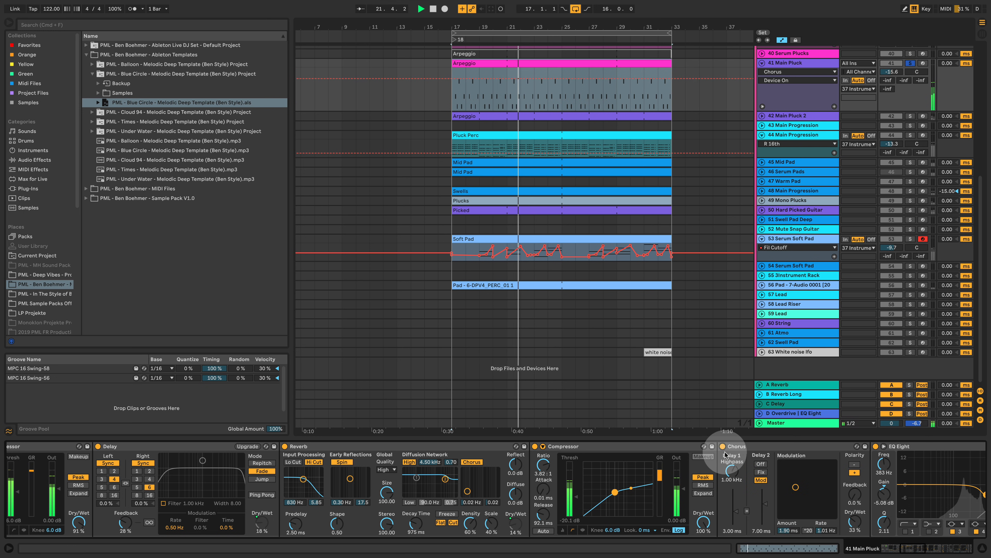
left_click(911, 116)
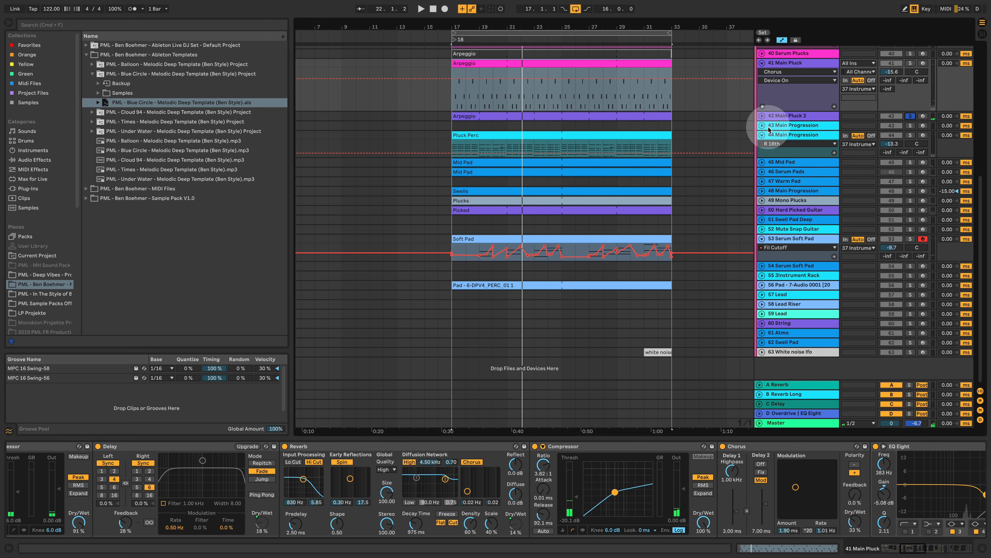
left_click(762, 116)
Open the Arpeggio clip of 42 Main Pluck 2 and examine its notes up close while it plays soloed
left_click(585, 128)
left_click(570, 118)
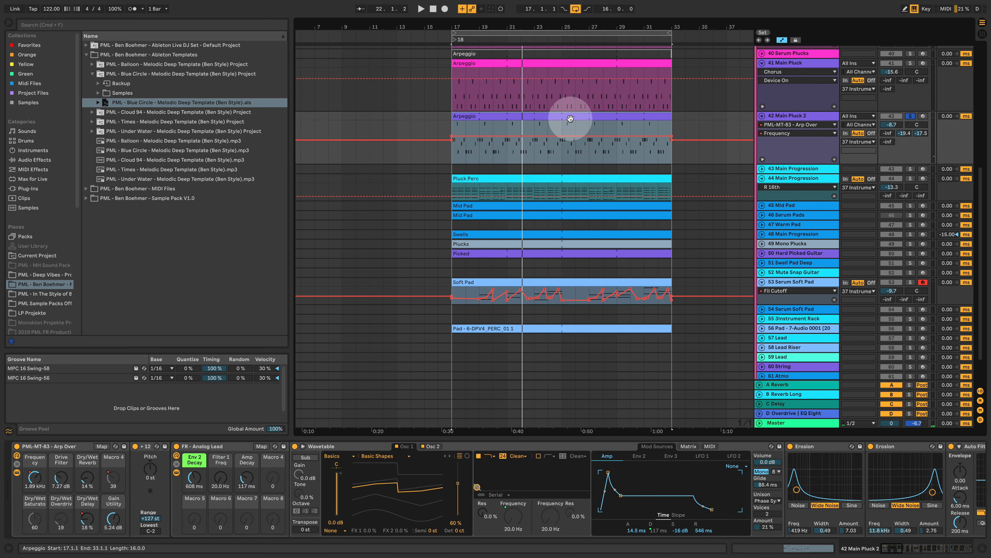
double_click(570, 119)
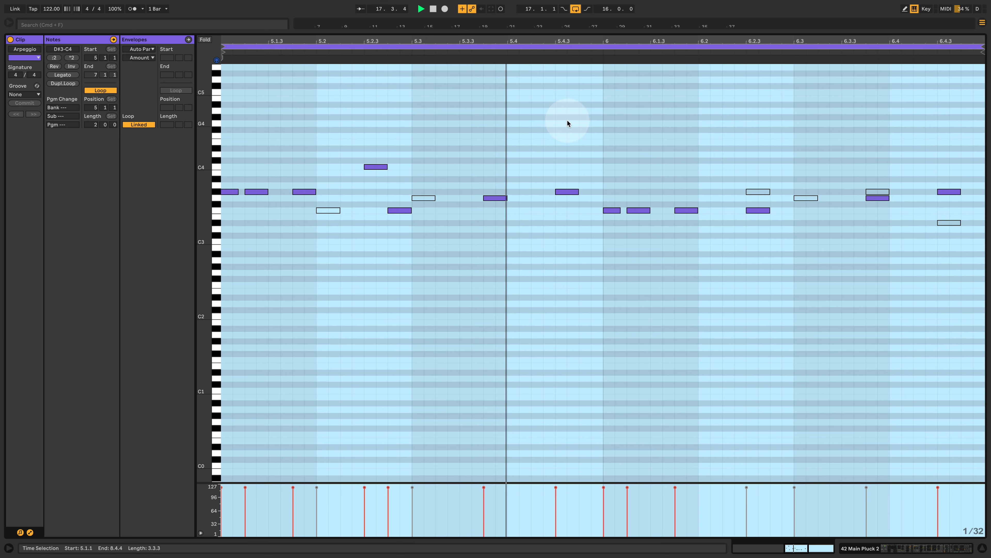
left_click(489, 245)
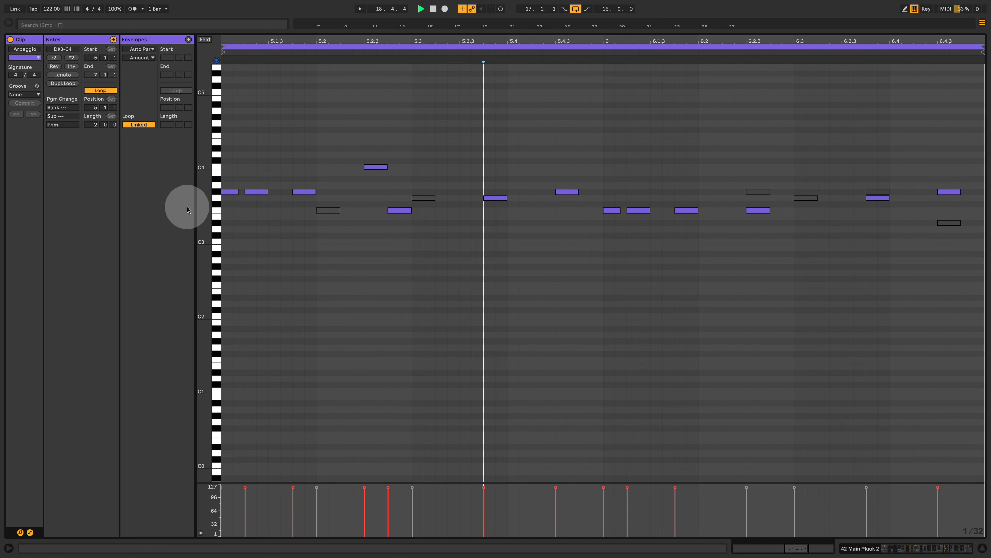
left_click_drag(199, 206, 204, 205)
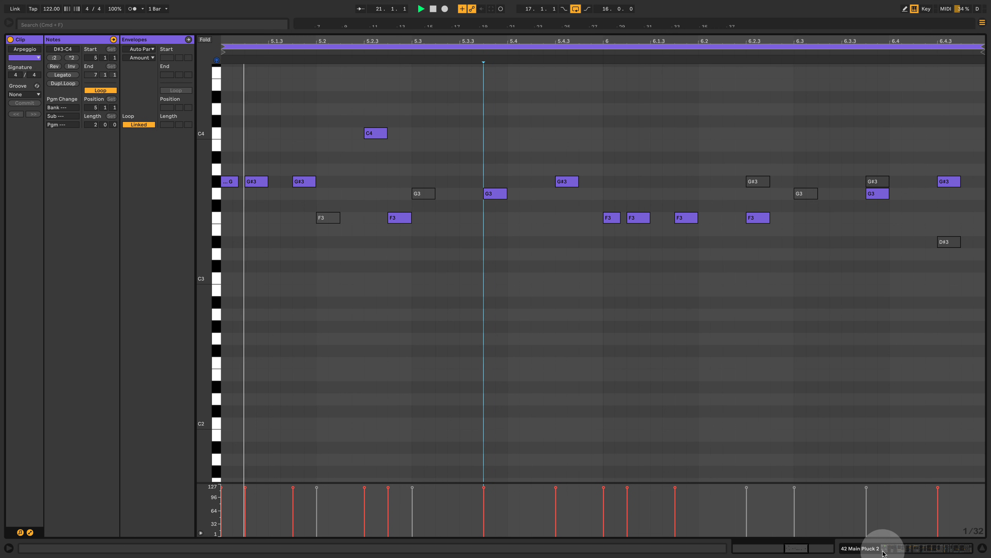
Return to the devices of 42 Main Pluck 2 and look over the chain from Wavetable's filter to the final Utility
left_click(895, 550)
scroll(744, 183, "up", 3)
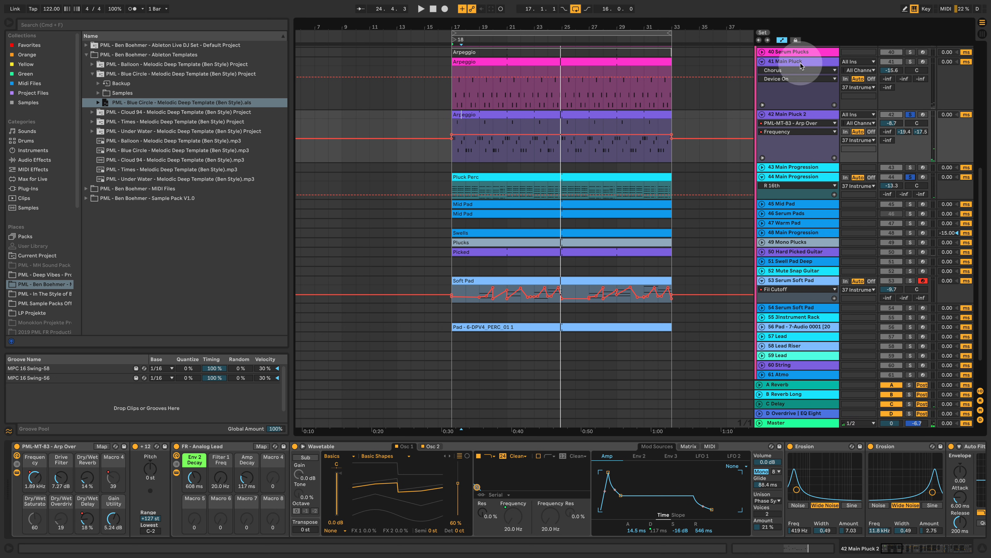
left_click(516, 514)
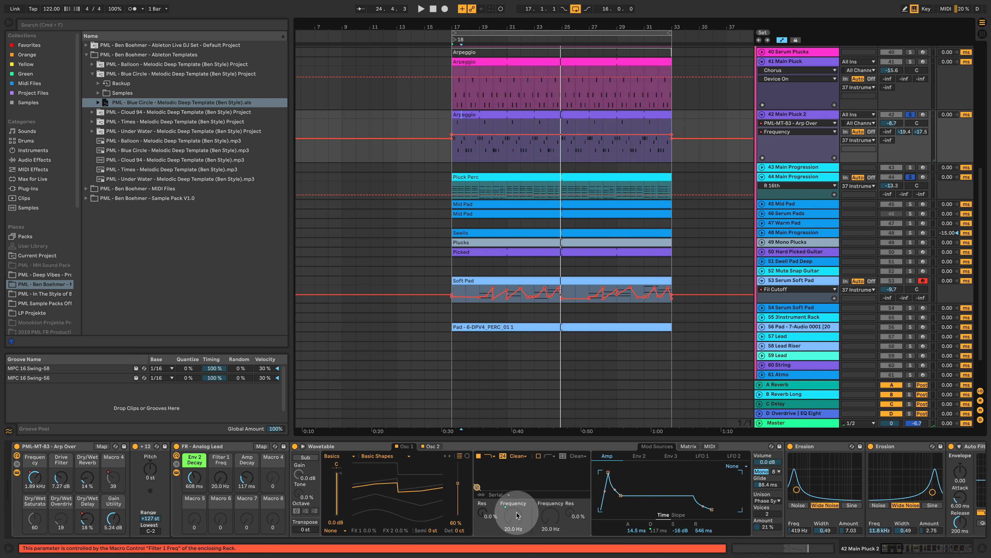
left_click(918, 551)
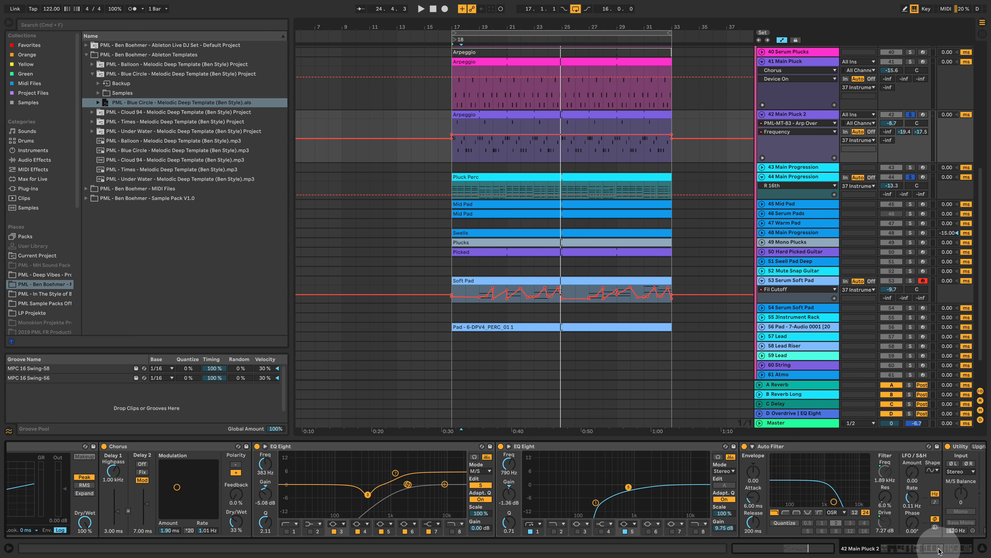
left_click_drag(939, 549, 887, 552)
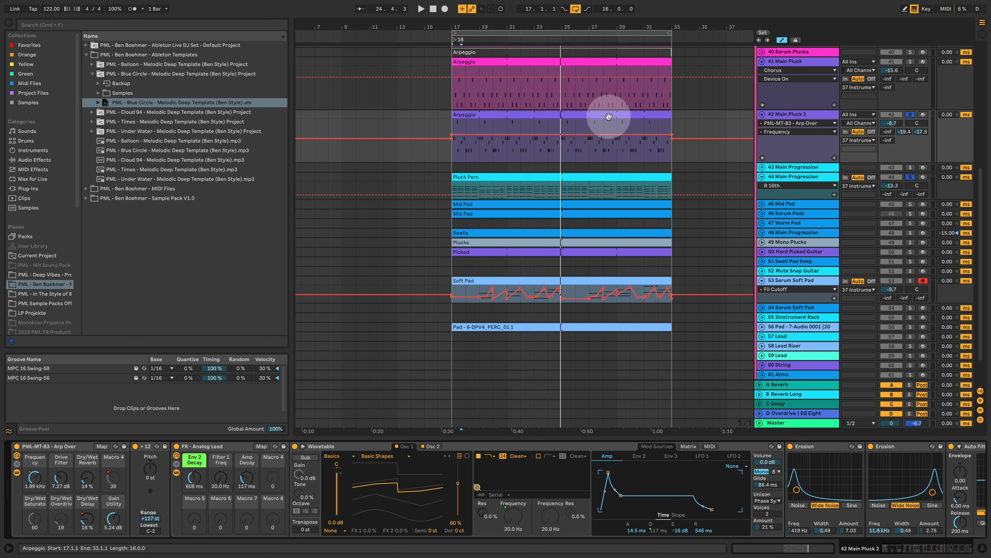
Add 35 Wavetable Bass to the solo and play it with the kicks, 42 Main Pluck 2 and 44 Main Progression
scroll(824, 166, "up", 10)
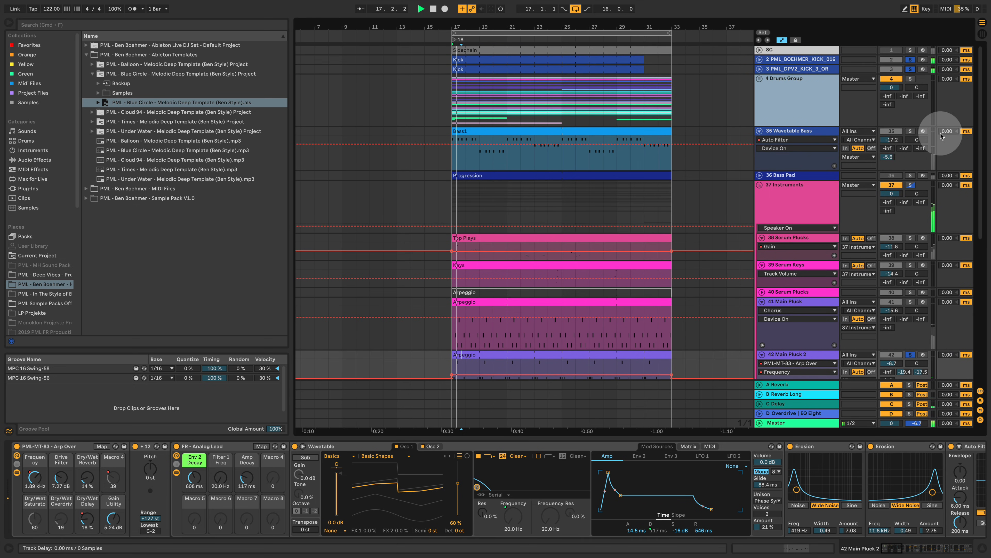
left_click(910, 131)
scroll(701, 228, "down", 12)
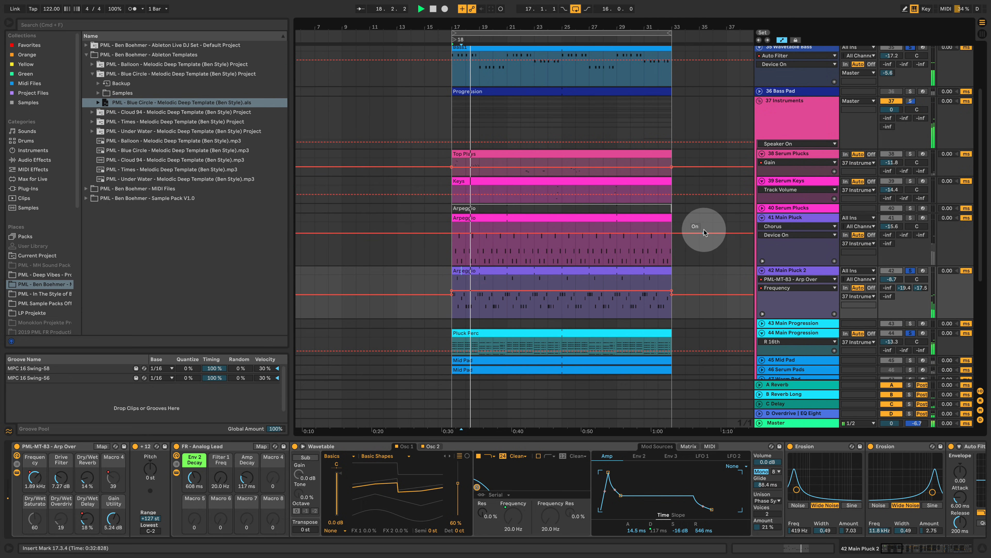
scroll(701, 228, "up", 2)
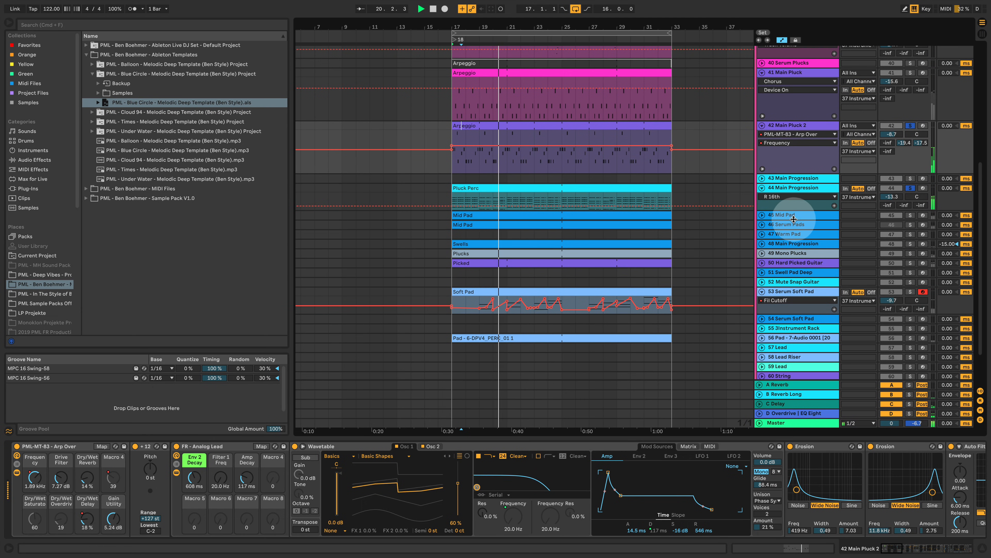
Unfold 45 Mid Pad, play it soloed with the other tracks and open its Mid Pad clip
left_click(762, 215)
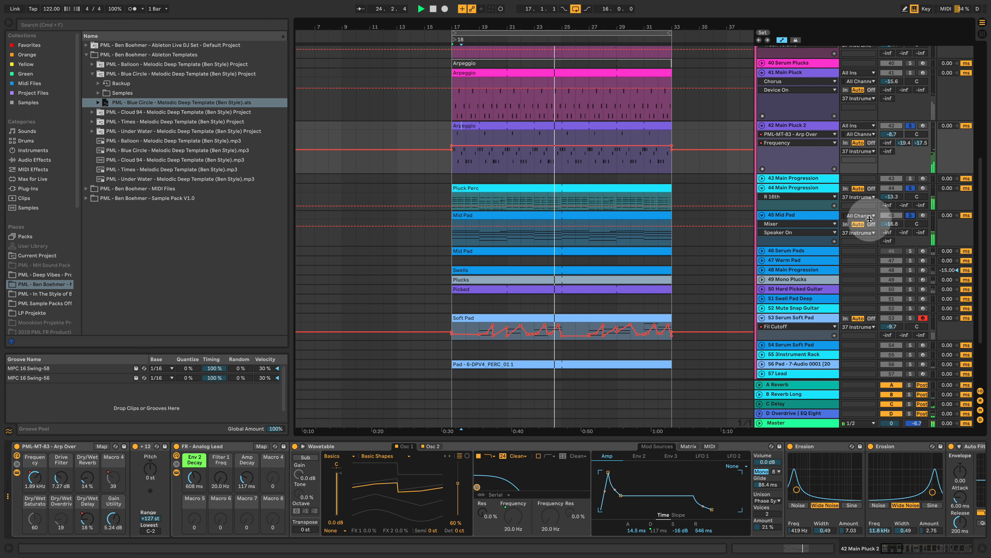
left_click(817, 216)
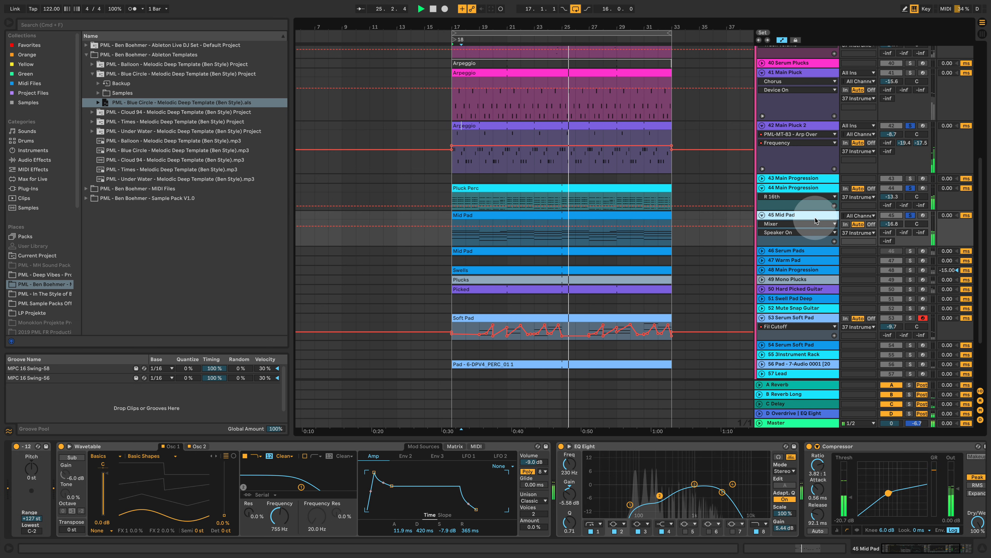
left_click(568, 215)
double_click(568, 214)
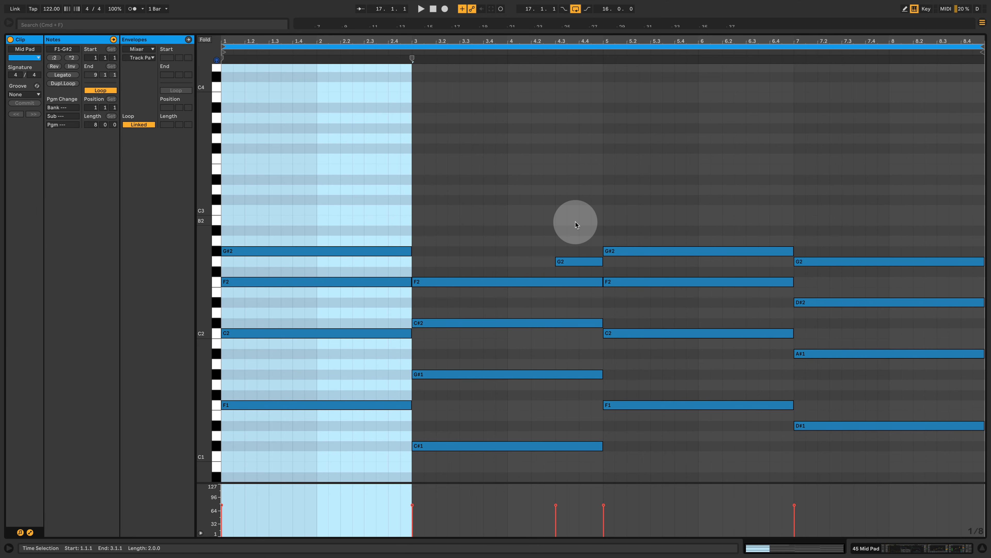
Examine the Mid Pad clip's progression by selecting the notes of each of its four chords in turn
left_click_drag(289, 201, 294, 519)
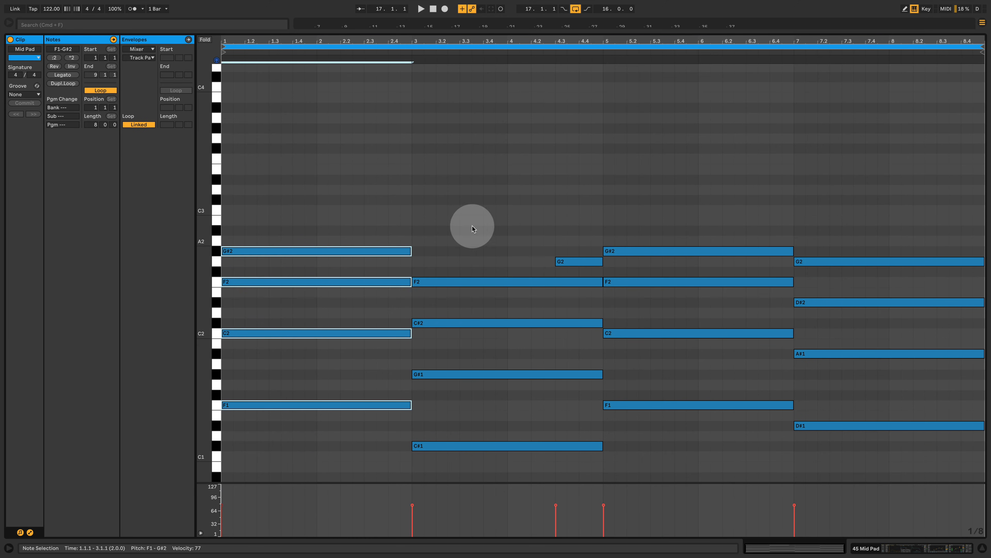
left_click_drag(471, 224, 467, 495)
left_click_drag(675, 183, 678, 505)
left_click_drag(878, 177, 883, 546)
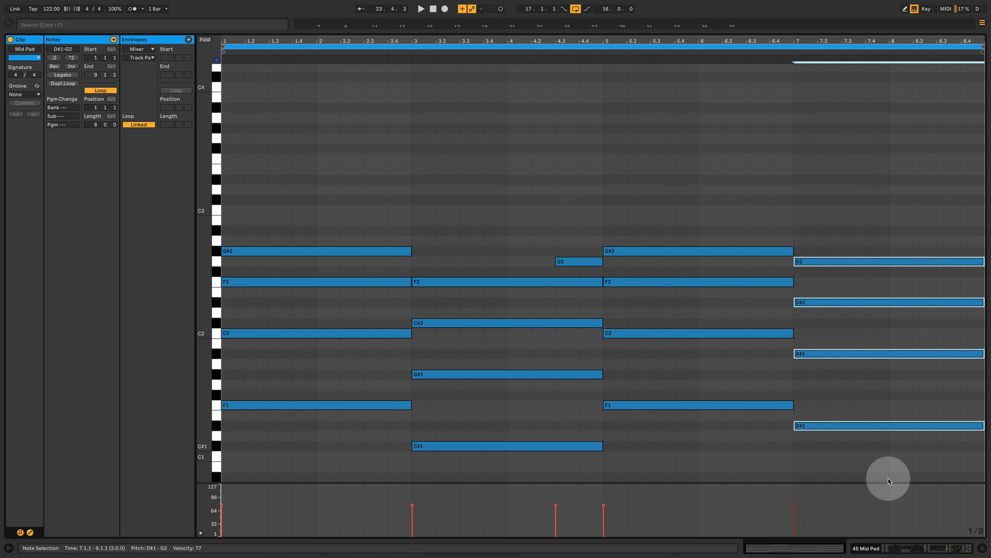
Return to the devices of 45 Mid Pad, show Wavetable's Osc 2 and look over the rest of the chain
left_click(917, 550)
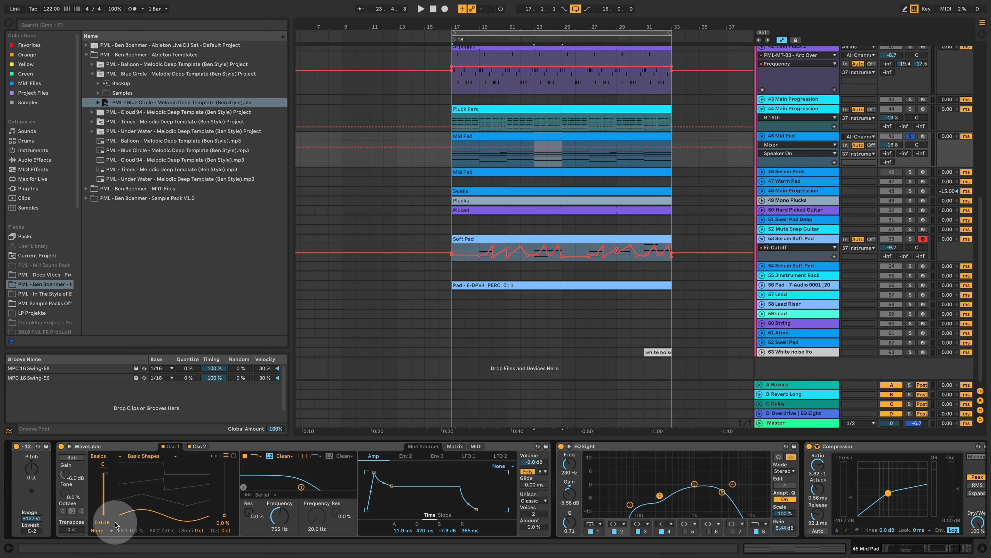
left_click(195, 446)
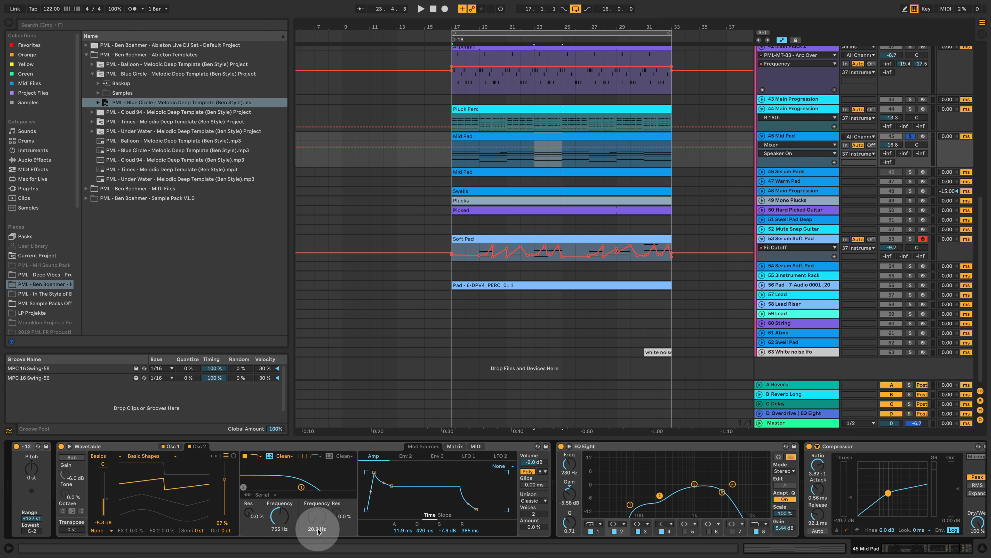
left_click_drag(906, 547, 867, 552)
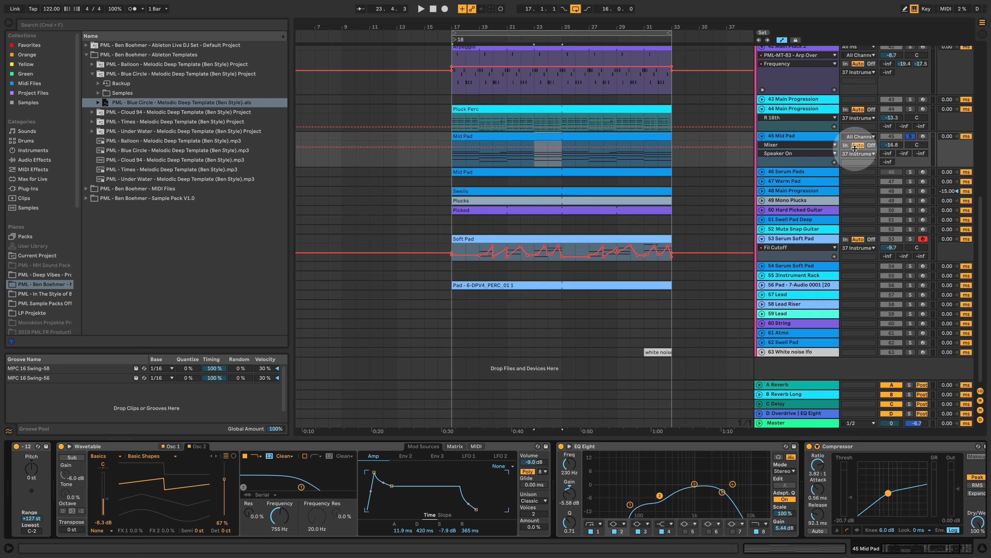
Clear the solo on 45 Mid Pad and show the devices of 46 Serum Pads
left_click(910, 136)
left_click(796, 171)
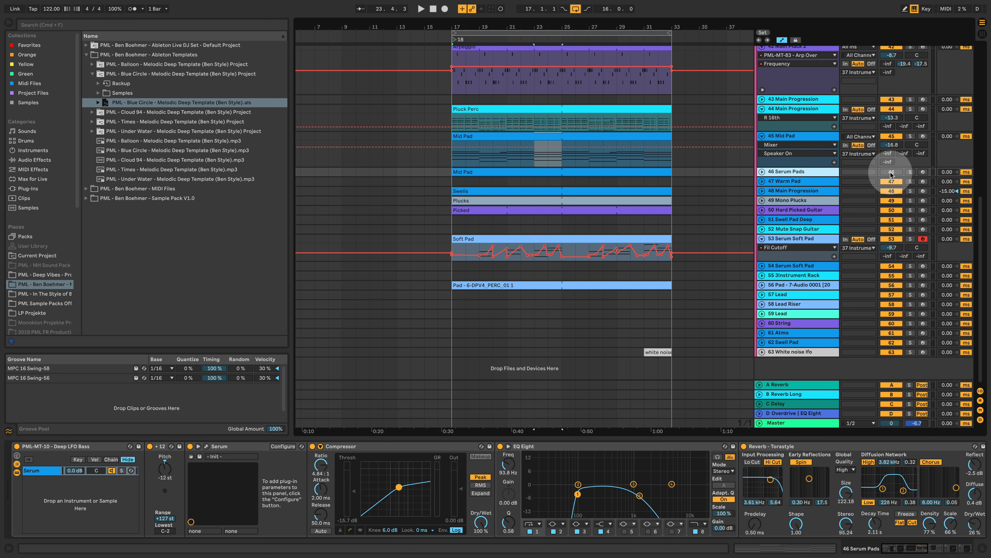
Unfold 48 Main Progression and play it soloed on its own
left_click(796, 191)
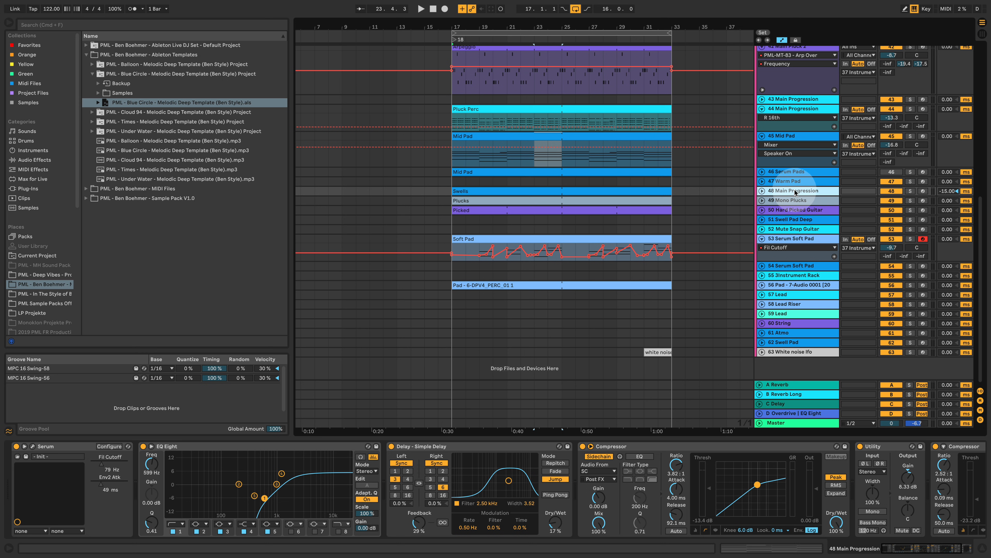
left_click(763, 191)
left_click(910, 191)
key("space")
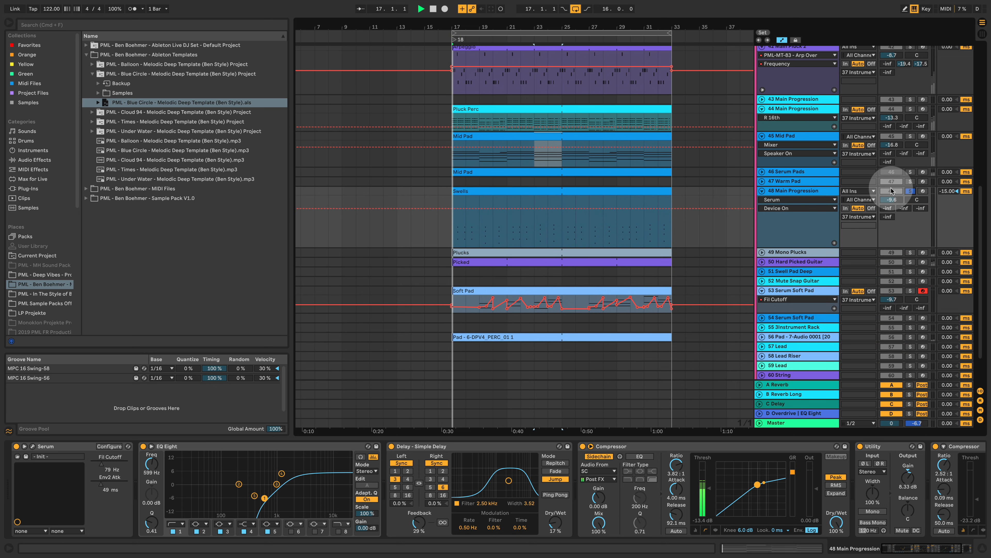
Select the Swells clip and play 48 Main Progression with 44 Main Progression soloed, comparing their notes on the timeline
left_click(533, 192)
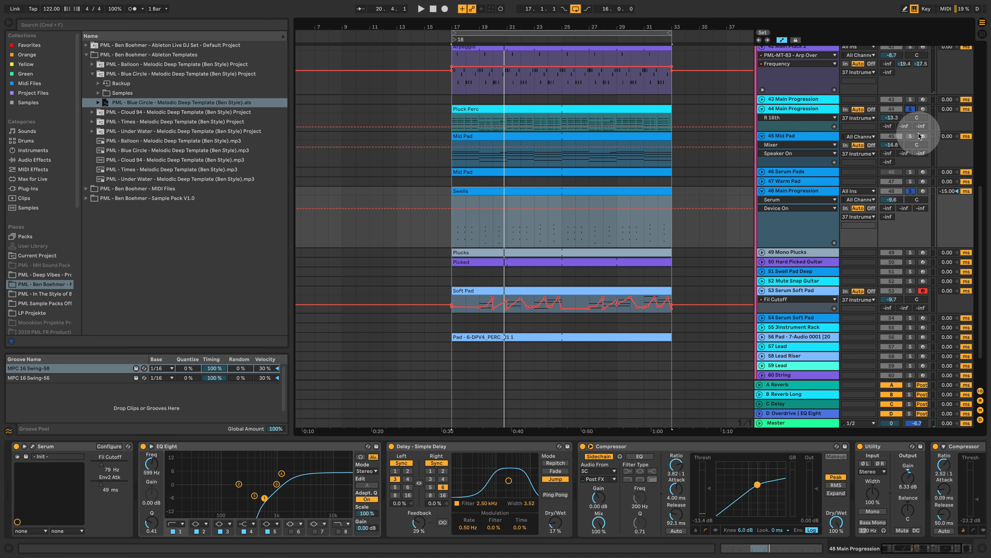
key("space")
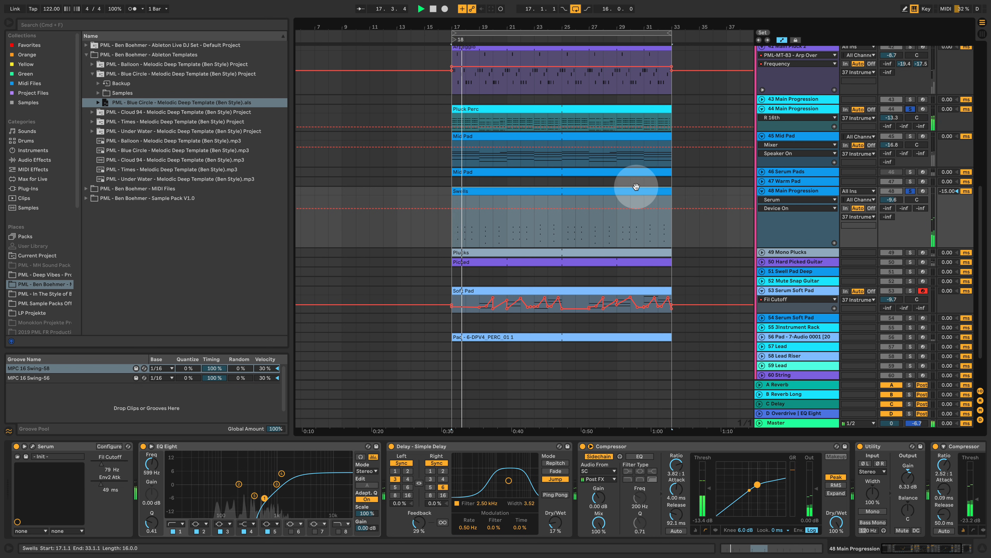
left_click_drag(467, 24, 427, 50)
key("space")
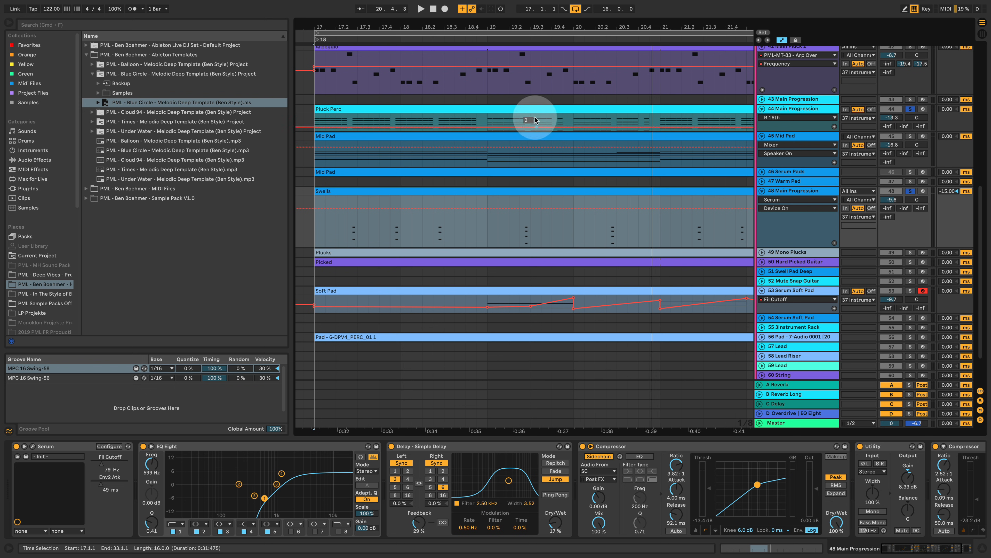
left_click_drag(589, 25, 587, 11)
key("space")
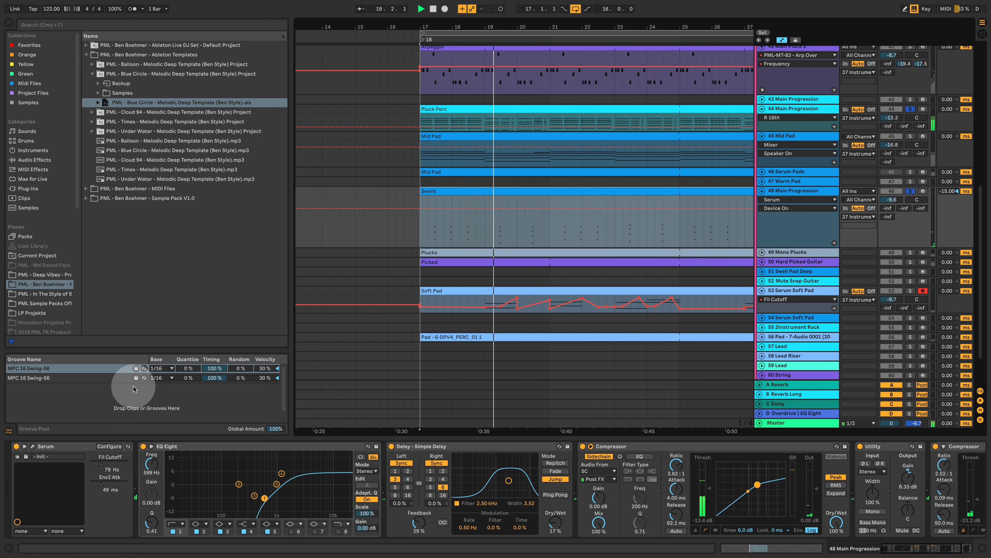
key("space")
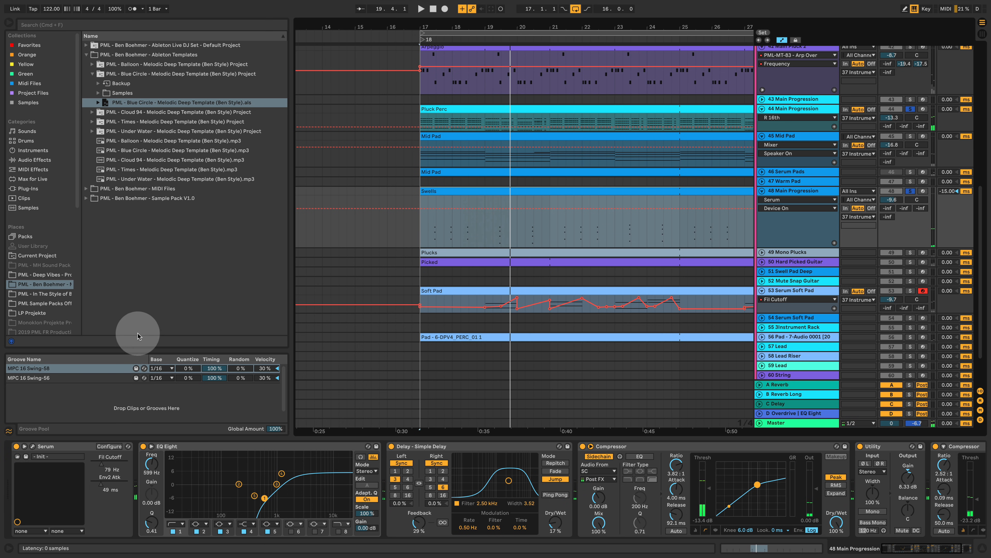
Check the Serum synth window of the 48 Main Progression track and close it
key("super+alt+p")
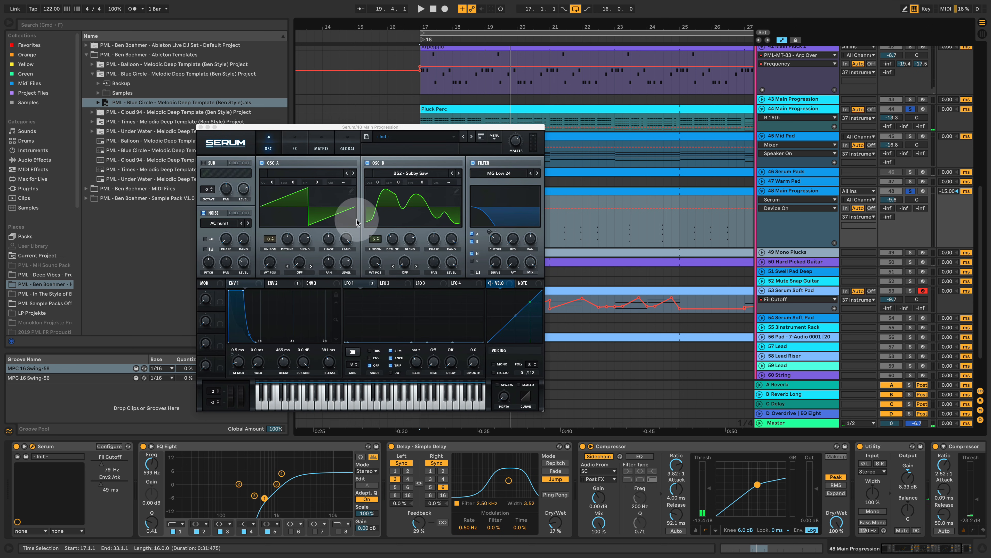
left_click(201, 128)
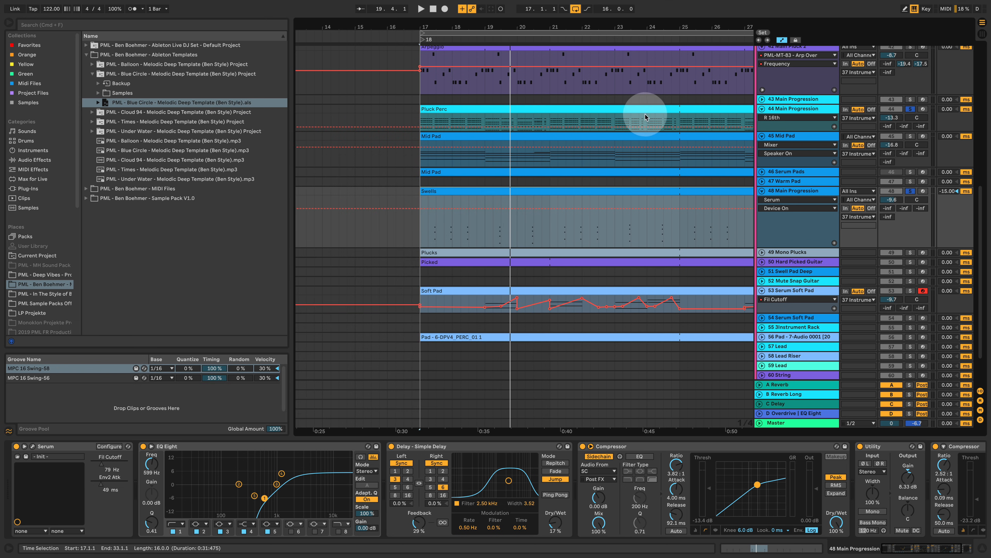
Expand the 49 Mono Plucks track, show its devices, solo it and play it back from bar 17
left_click_drag(635, 26, 532, 27)
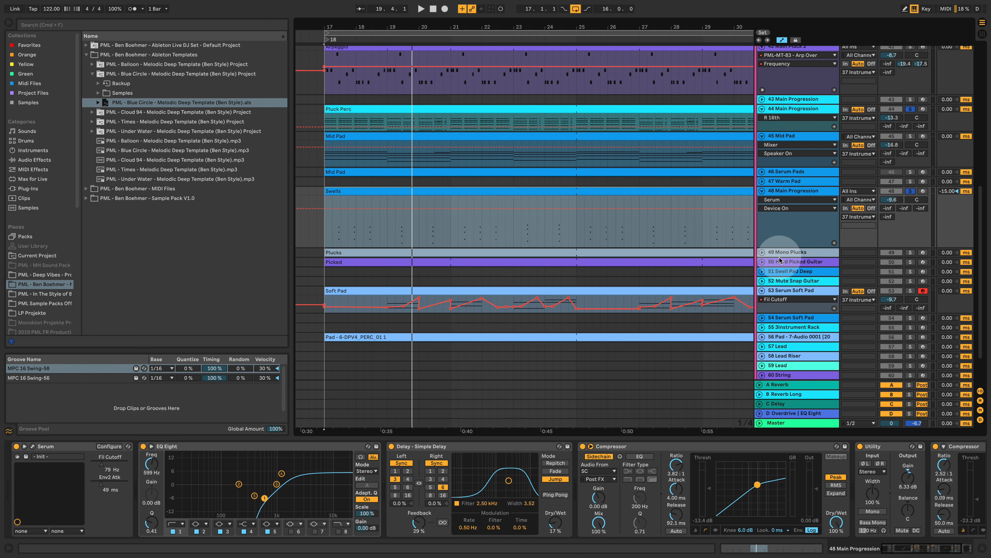
left_click(762, 252)
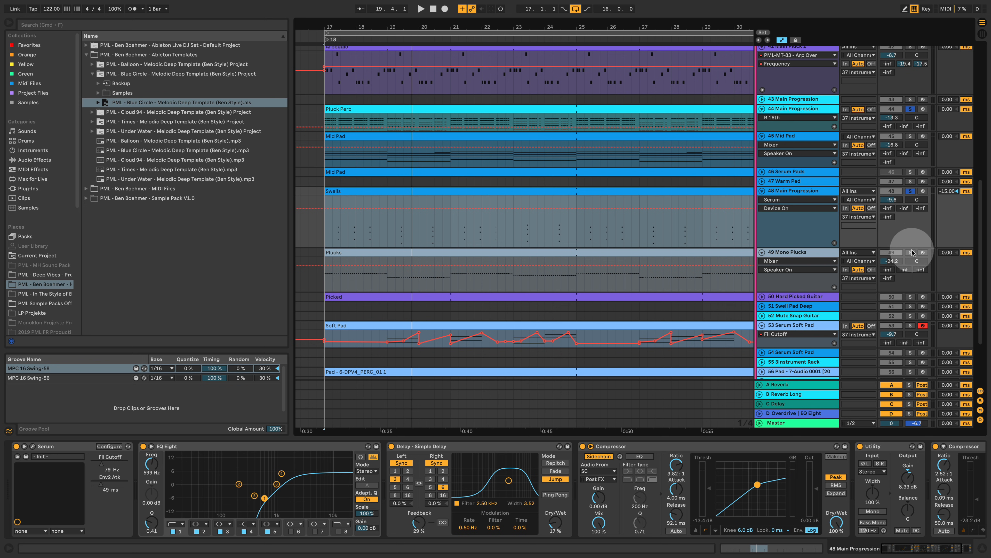
left_click(818, 254)
key("space")
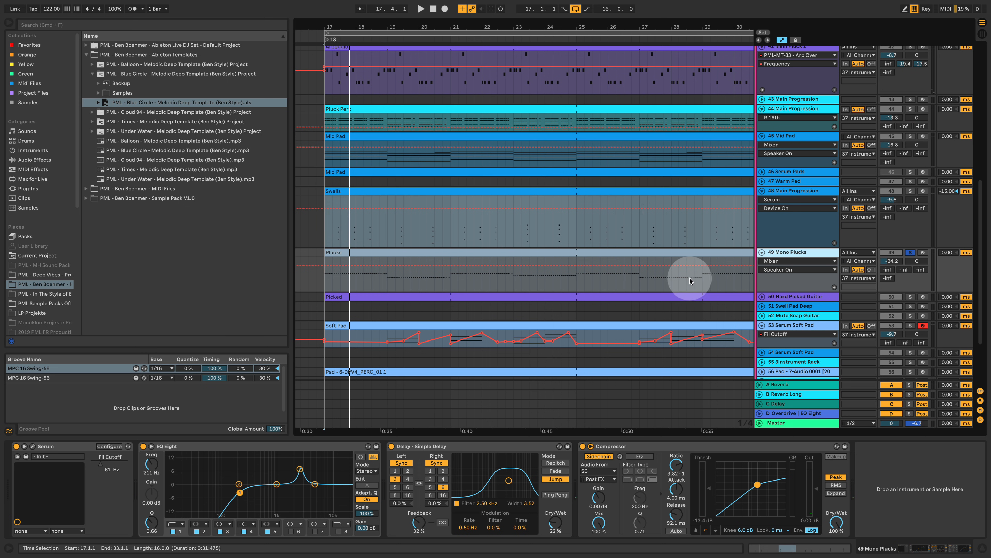
scroll(689, 279, "up", 10)
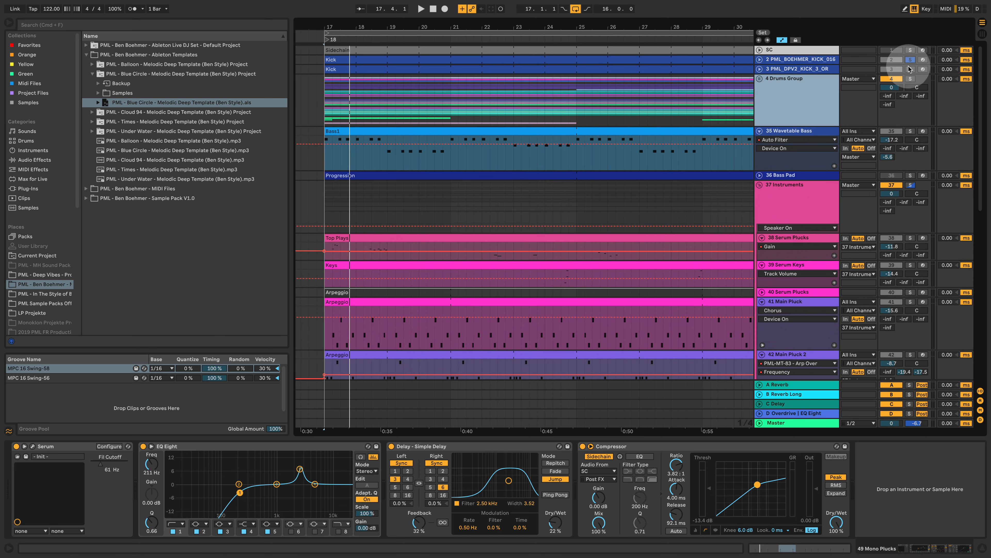
scroll(693, 285, "down", 10)
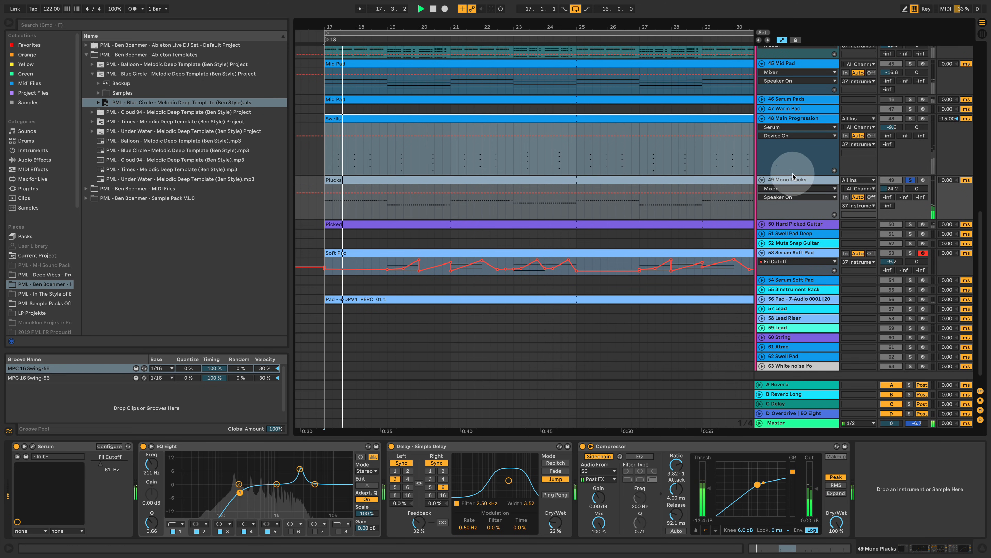
During playback, add 44 Main Progression, 48 Main Progression, 41 Main Pluck, 42 Main Pluck 2 and 45 Mid Pad to the soloed tracks
scroll(794, 178, "up", 3)
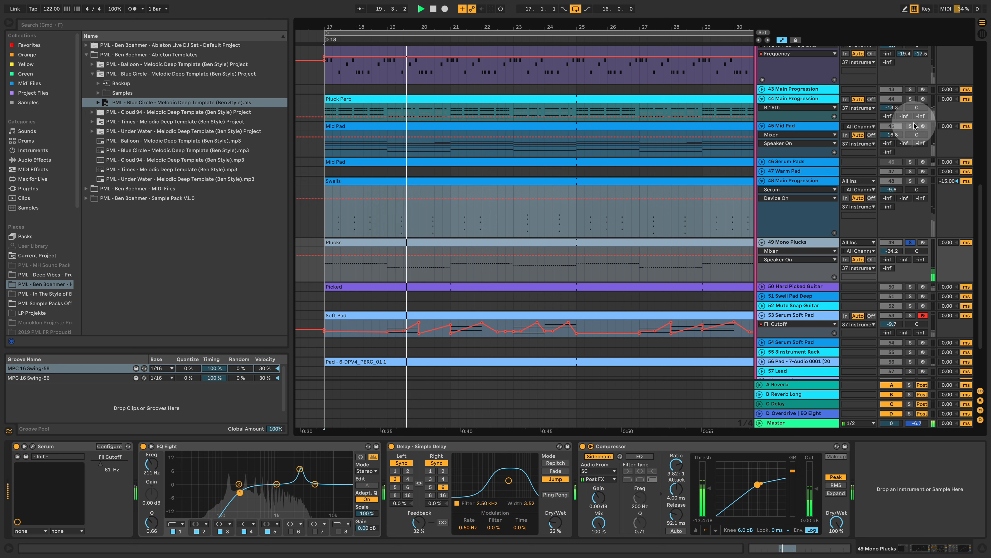
left_click(910, 100)
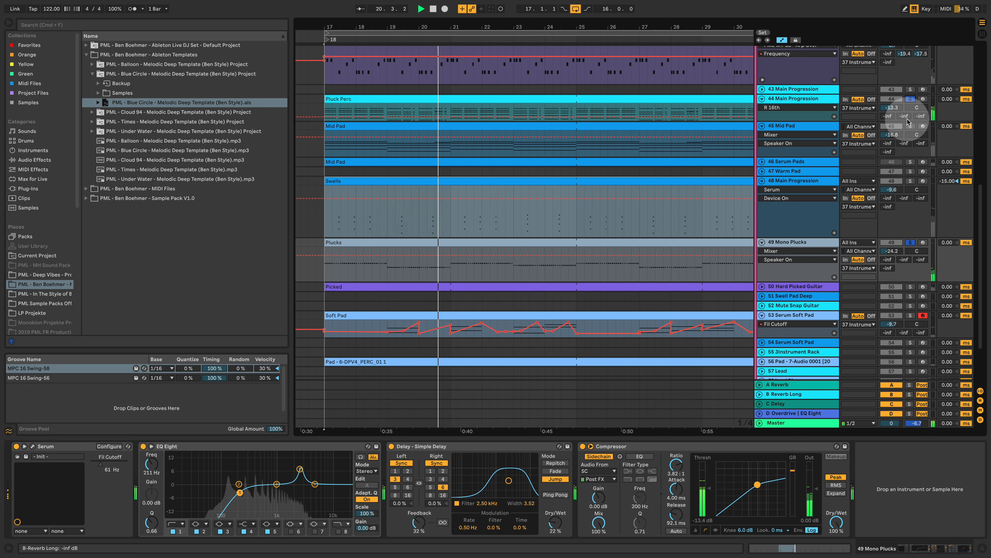
left_click(910, 181)
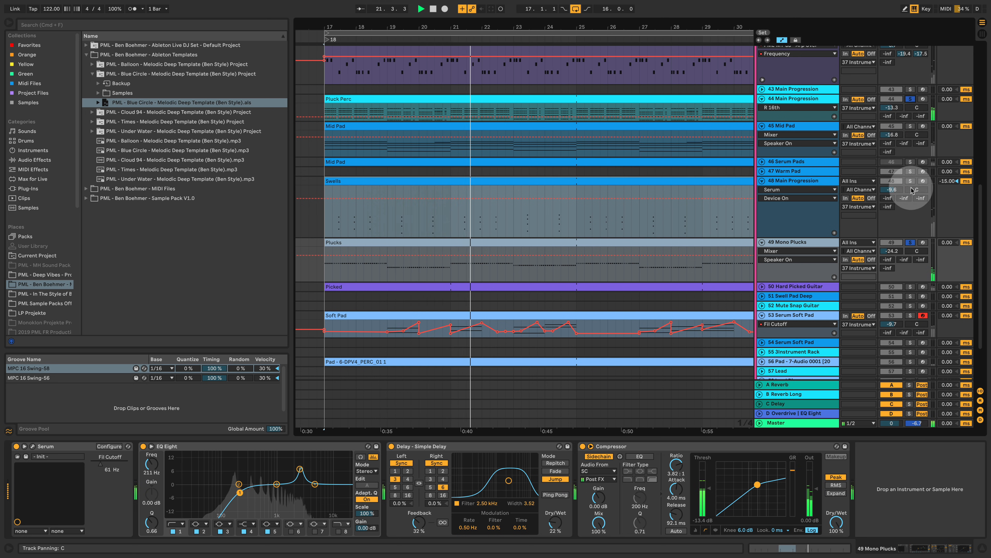
scroll(857, 232, "up", 5)
scroll(857, 232, "up", 5)
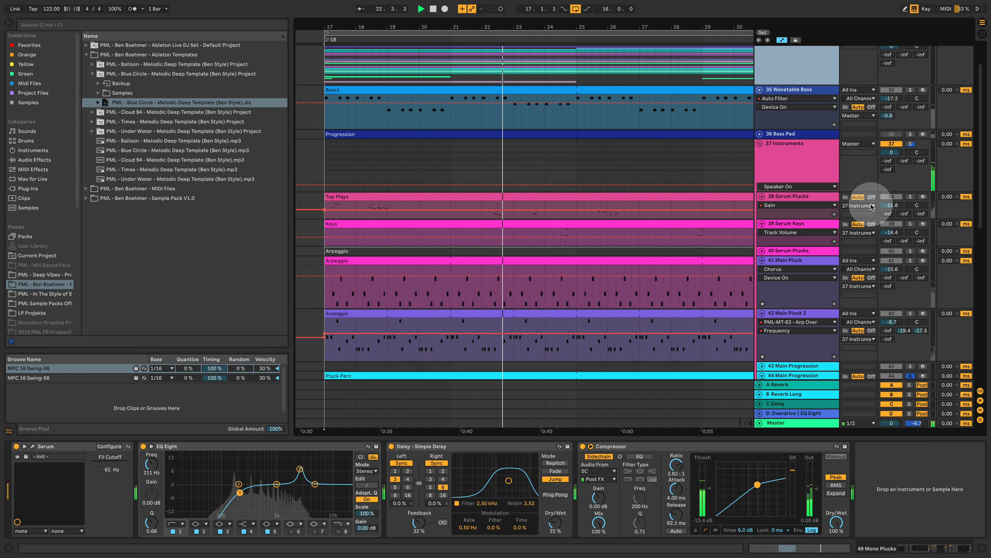
scroll(824, 261, "down", 3)
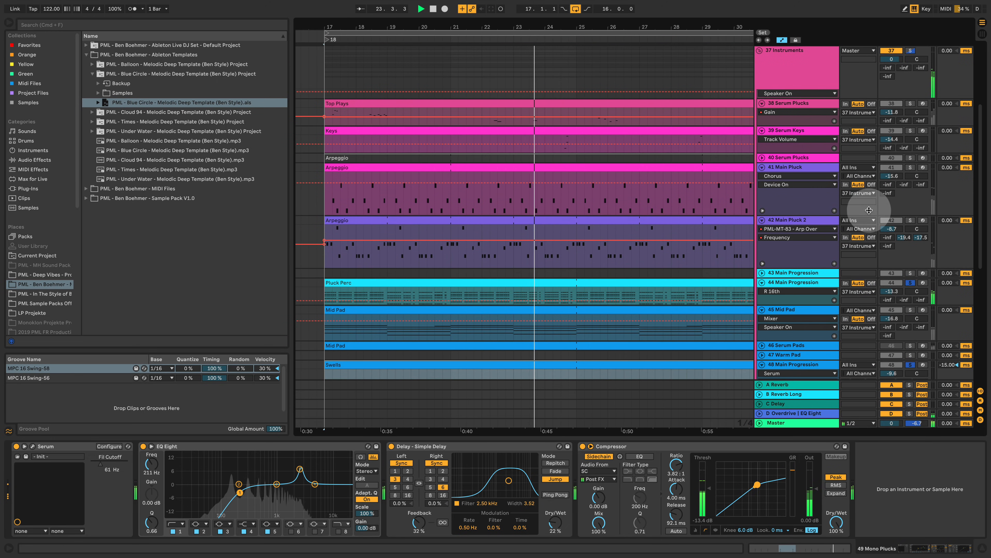
left_click(910, 168)
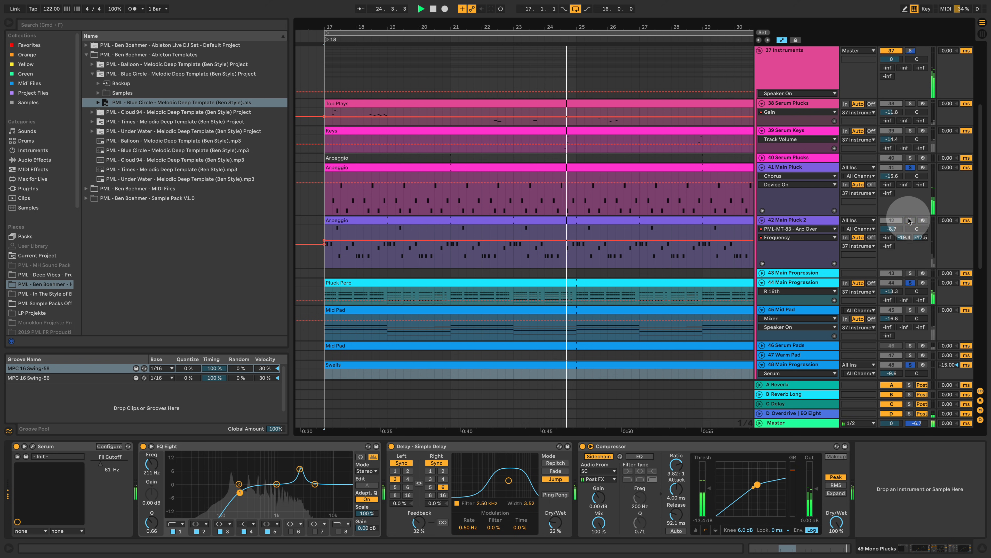
left_click(910, 309)
scroll(912, 309, "down", 4)
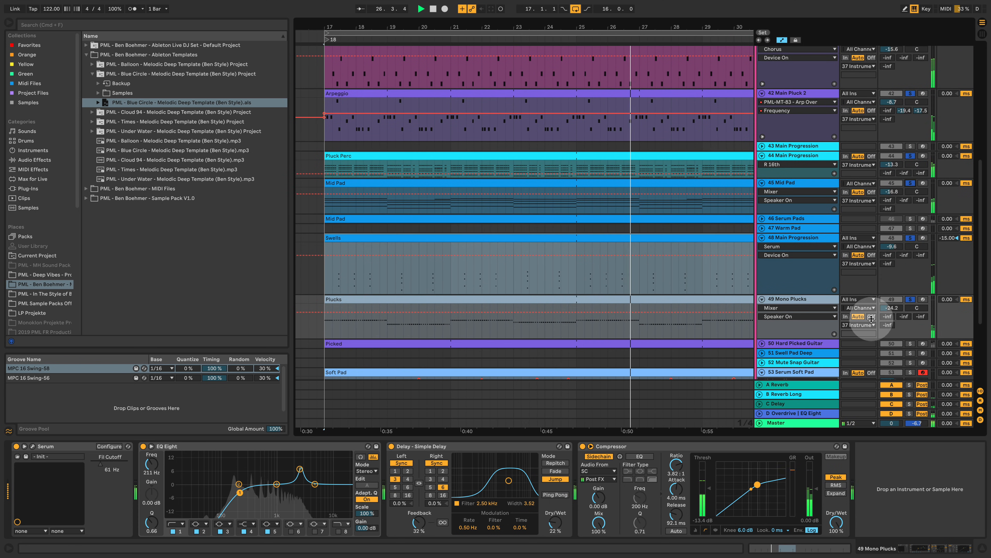
Add both kick tracks and 35 Wavetable Bass to the soloed tracks, listen to the combination and stop playback
scroll(891, 246, "up", 8)
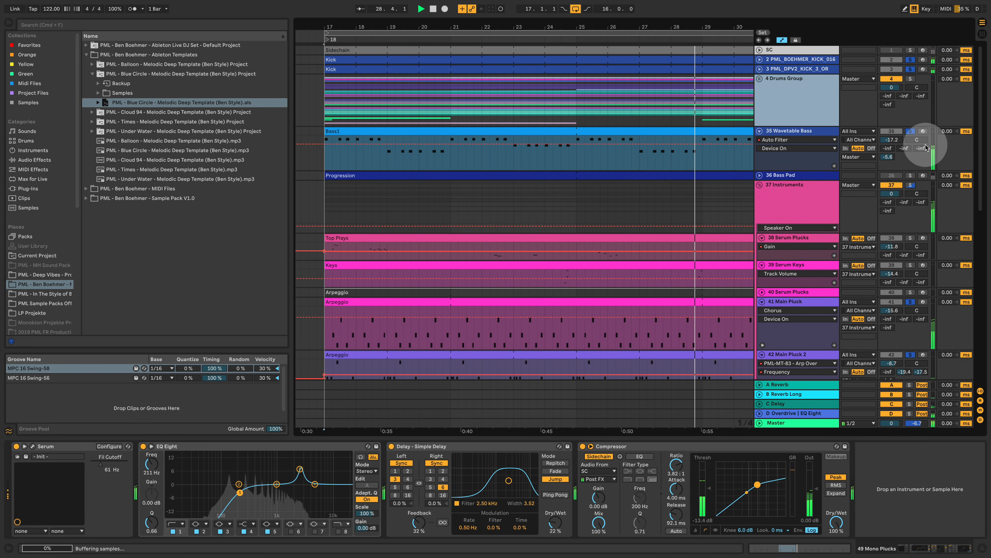
scroll(786, 282, "down", 7)
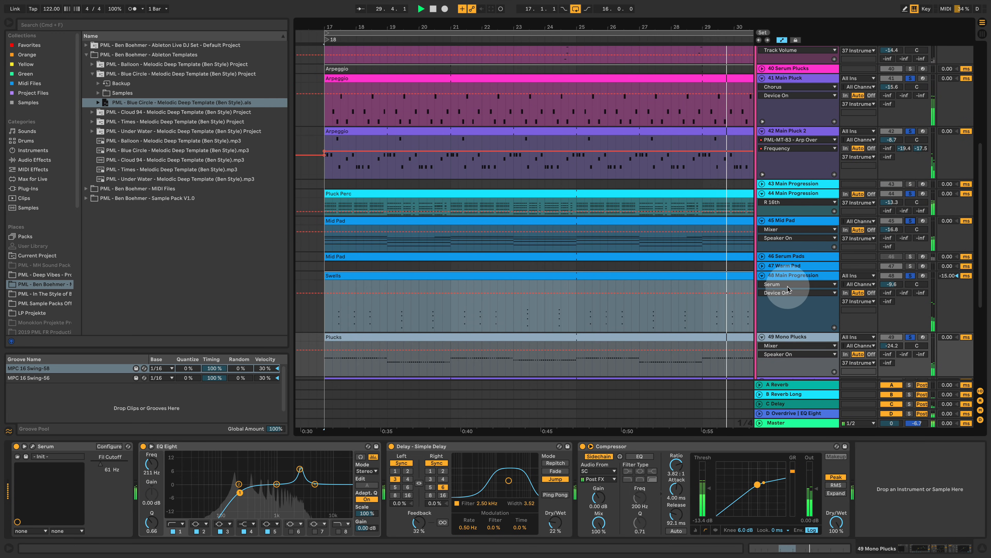
scroll(787, 289, "down", 1)
scroll(788, 289, "down", 4)
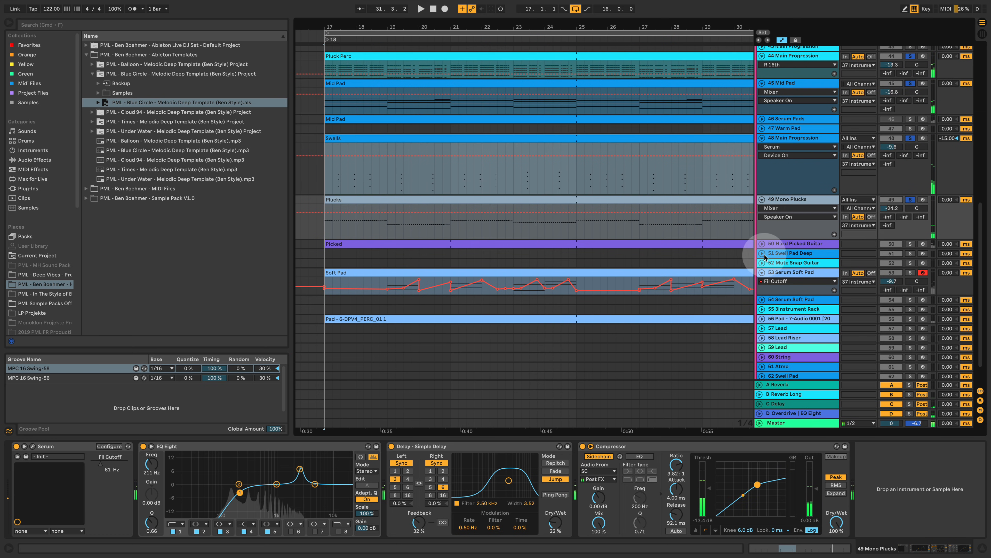
Expand the 50 Hard Picked Guitar track, solo it, show its devices and play it from bar 17
left_click(761, 244)
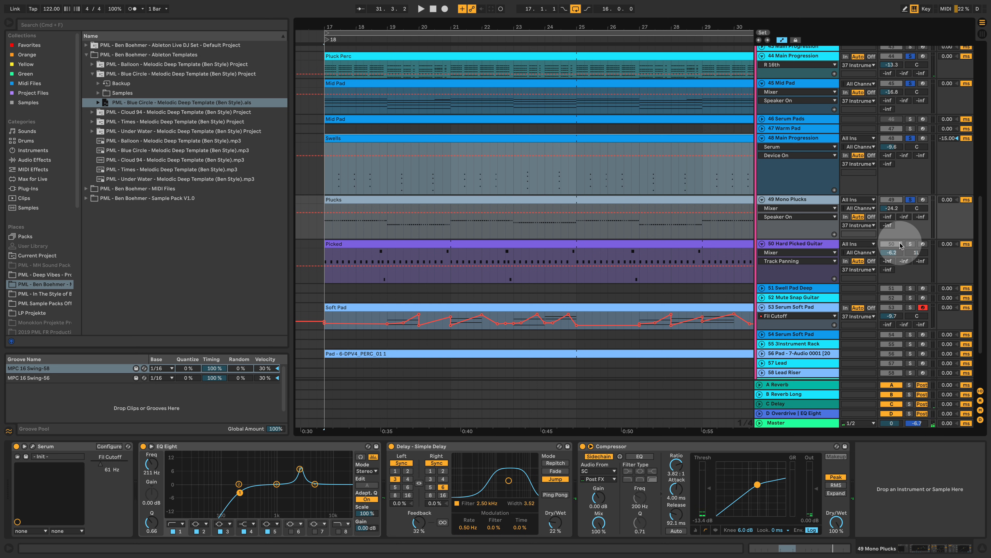
left_click(910, 244)
left_click(802, 244)
key("space")
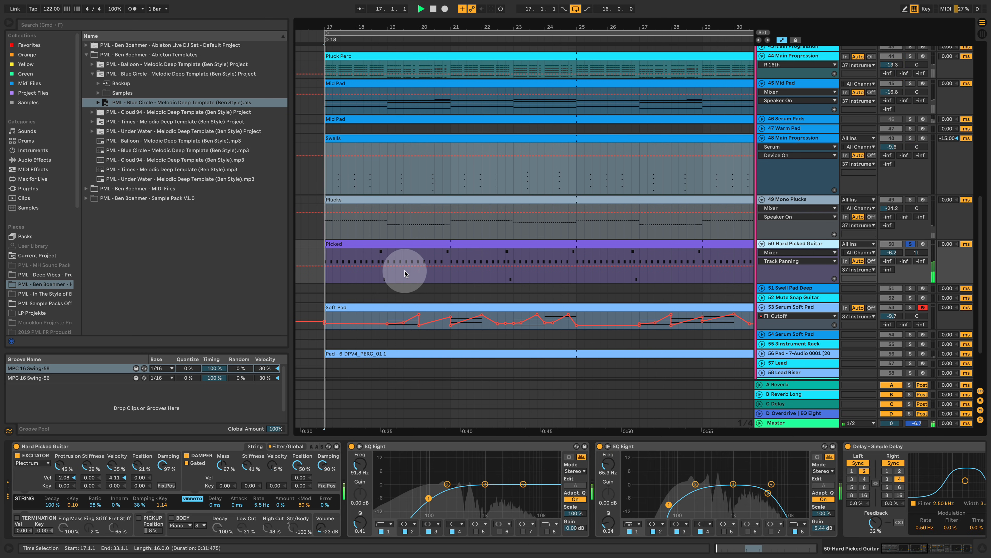
Open the Picked clip to examine its note pattern up close, stop playback and return to the guitar's device chain
double_click(370, 249)
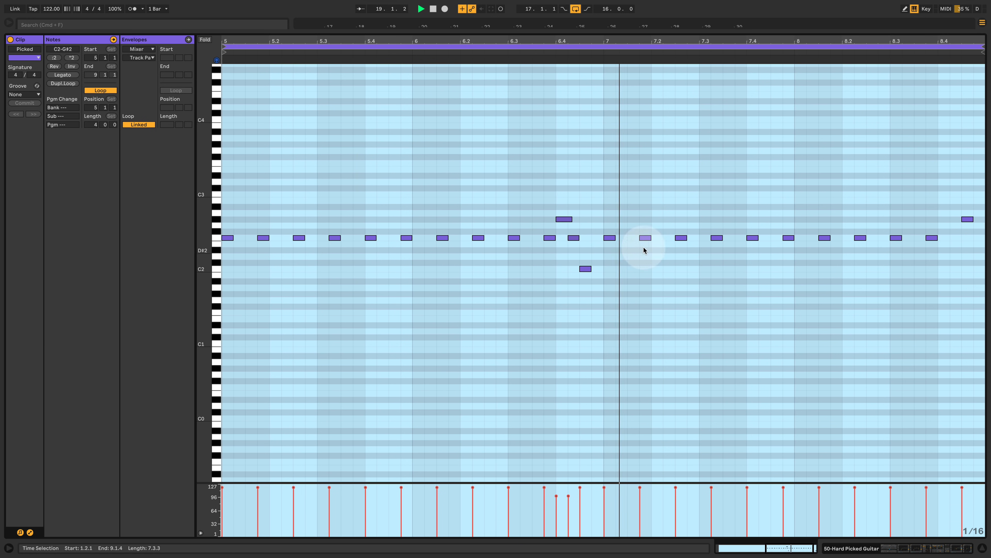
left_click_drag(212, 254, 201, 250)
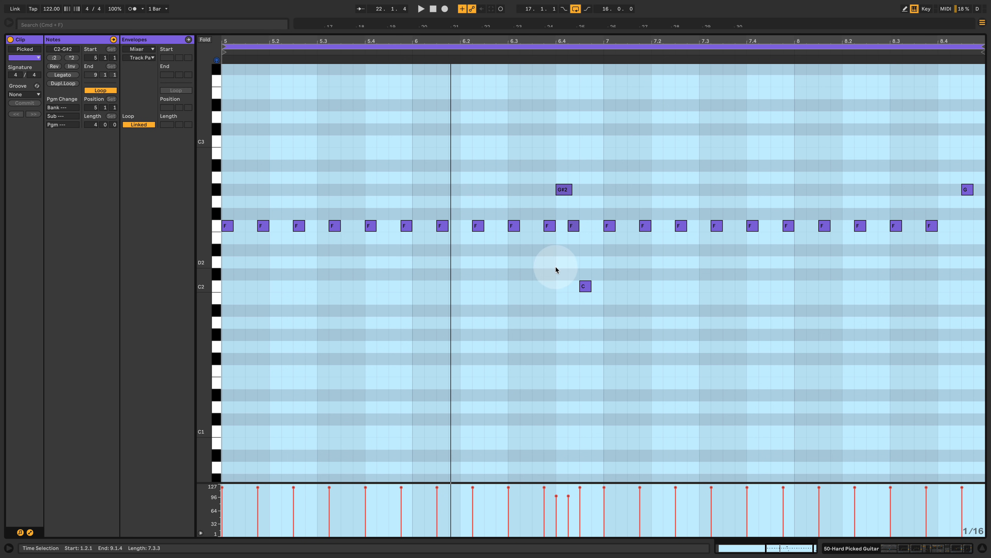
left_click(860, 542)
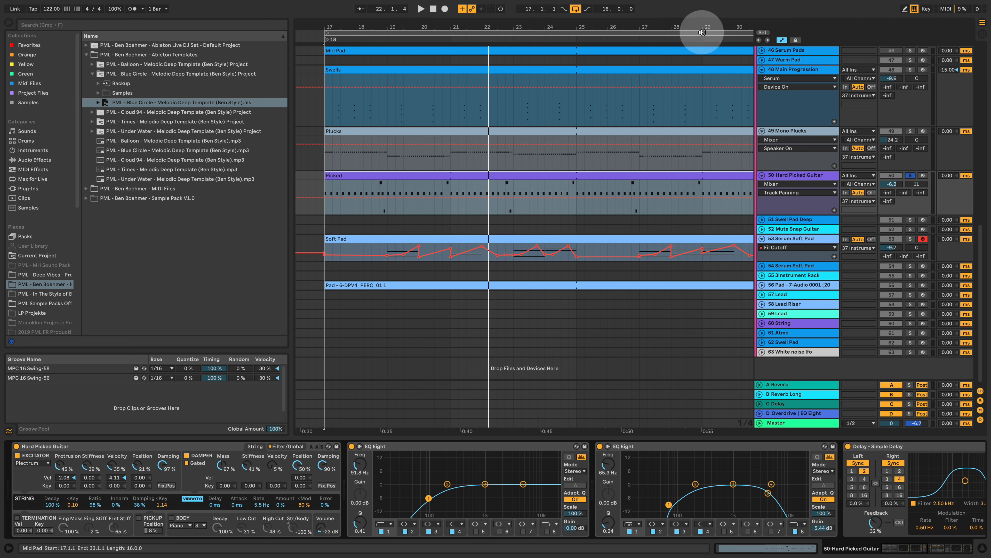
left_click_drag(702, 26, 640, 8)
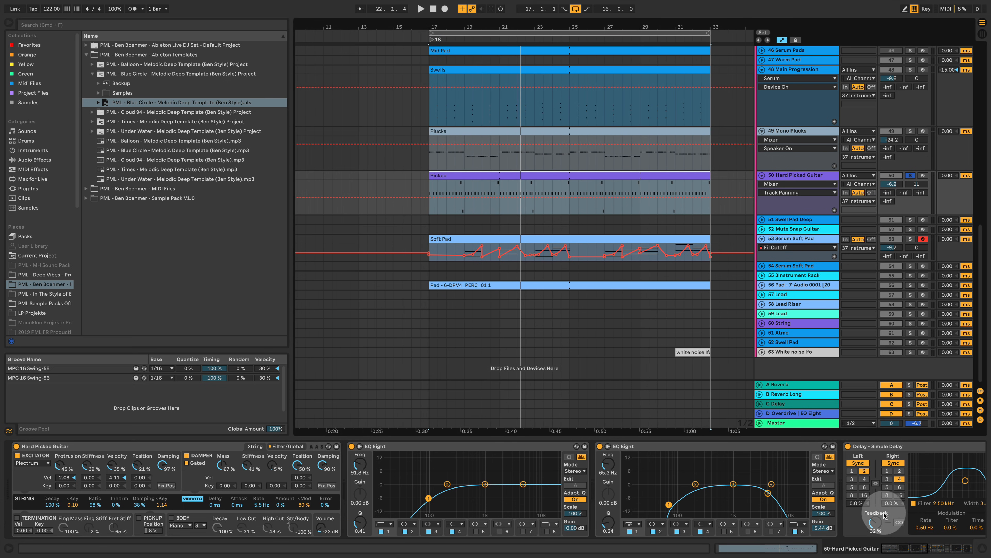
left_click(921, 551)
left_click(920, 551)
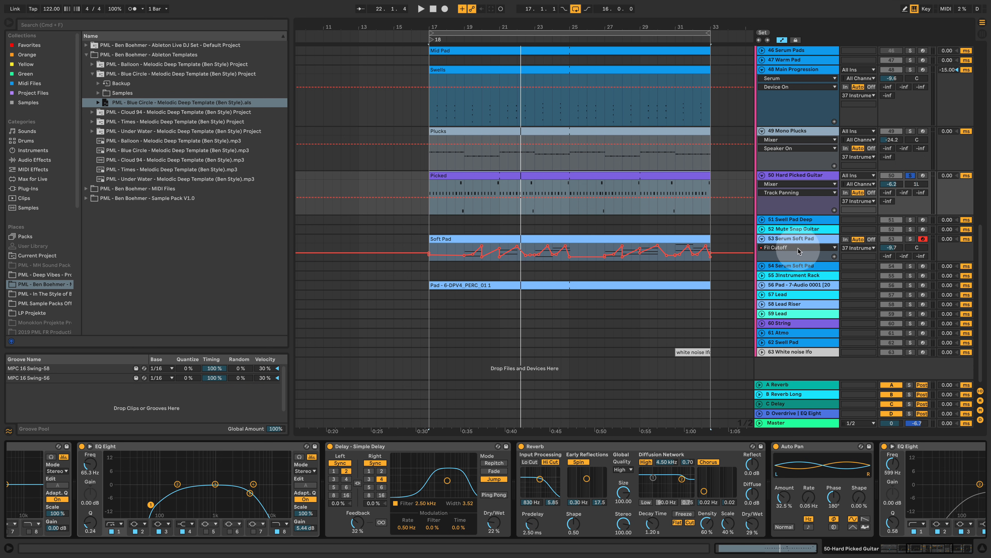
Show the devices of the 53 Serum Soft Pad track, solo it and play the Soft Pad clip from bar 19
left_click(786, 242)
left_click(910, 239)
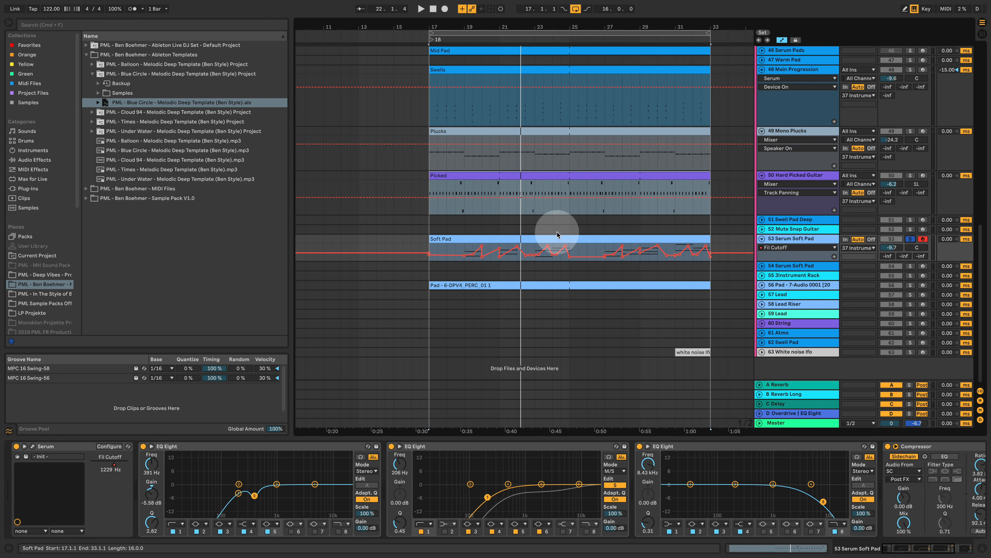
left_click(466, 250)
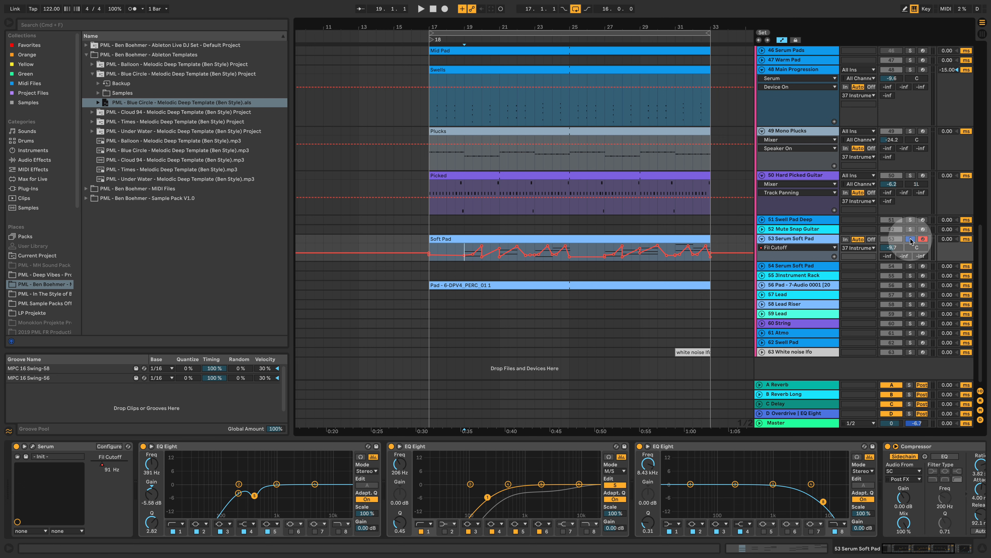
key("space")
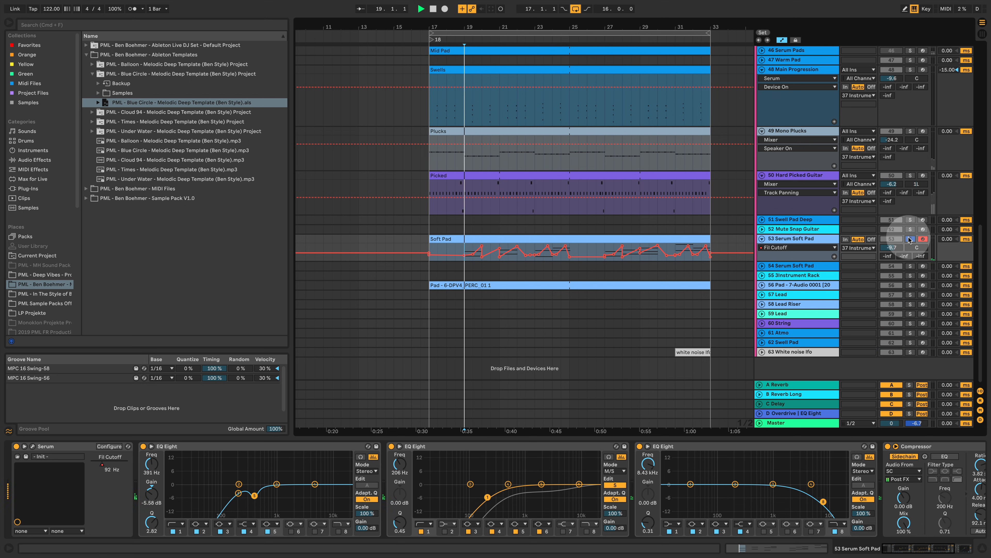
left_click(909, 239)
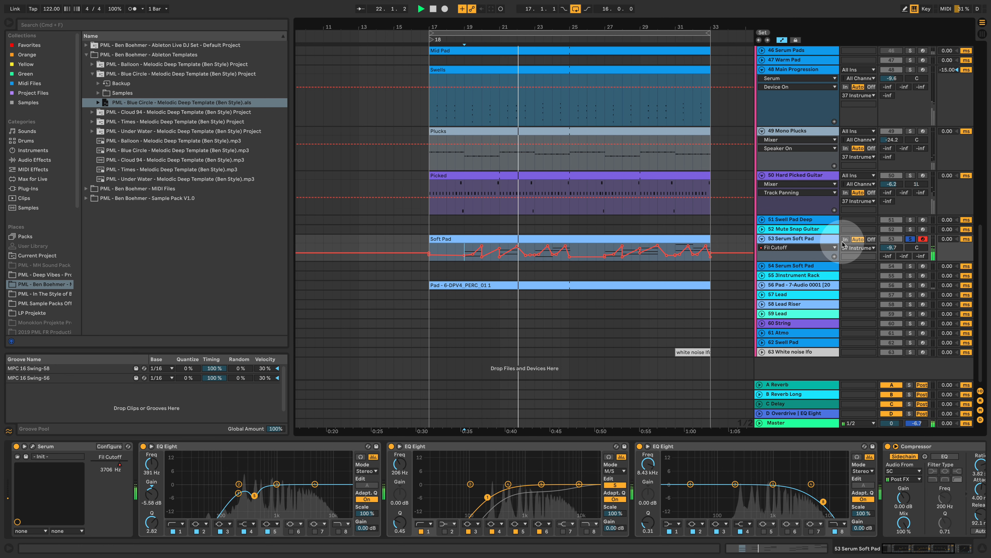
Play the Soft Pad clip from bar 27 and unsolo its track to hear it in the full mix
key("space")
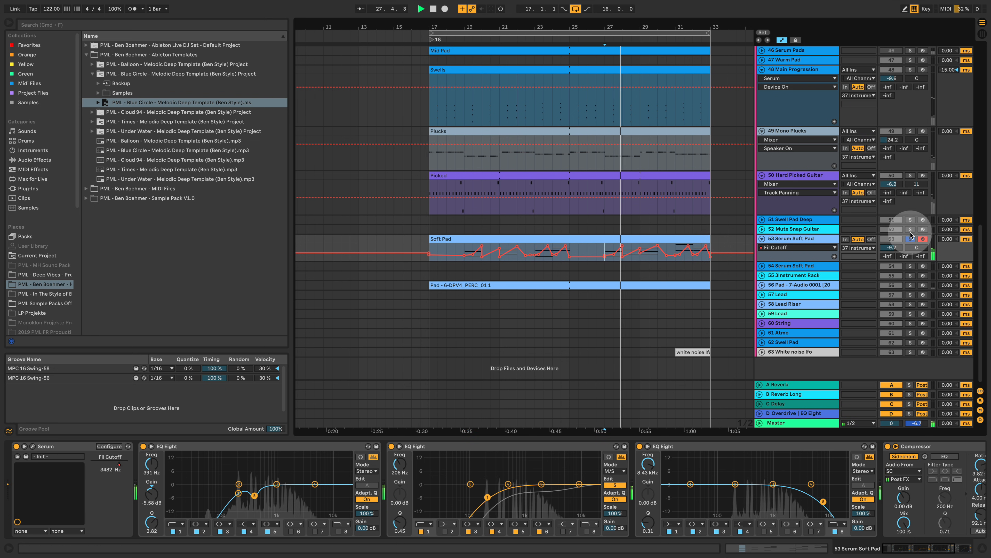
left_click(907, 239)
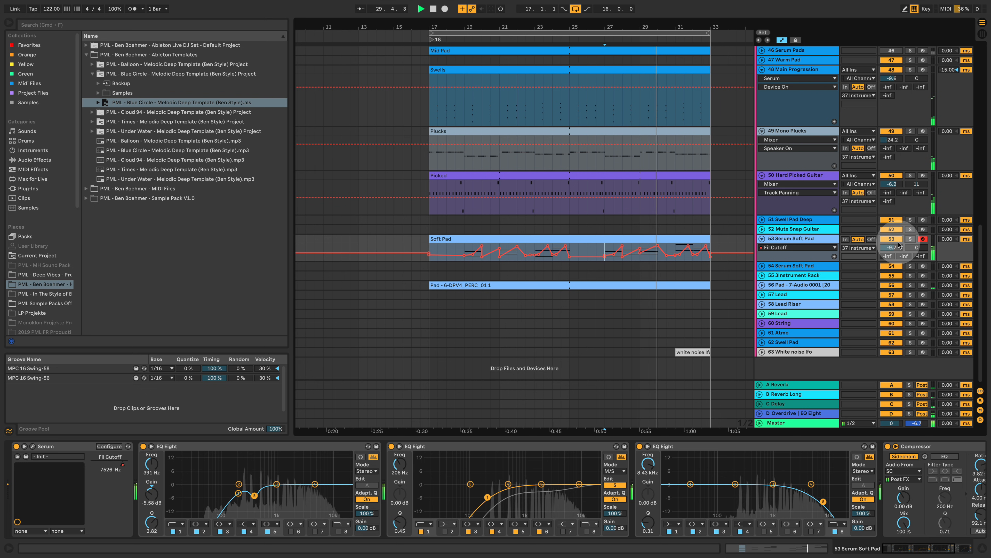
left_click(549, 91)
Stop playback, expand and solo the 63 White noise lfo track, and play its clip from bar 31
left_click_drag(571, 33, 552, 37)
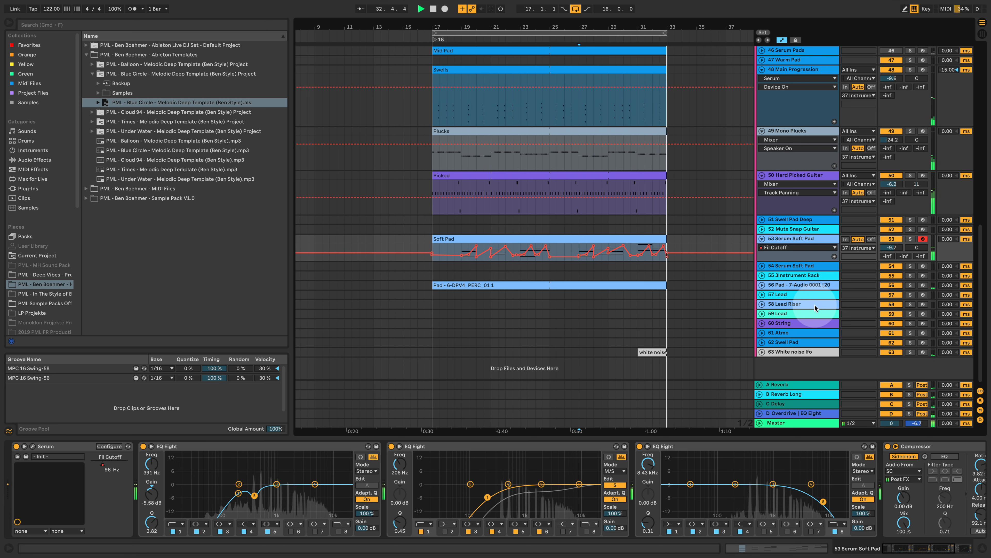
left_click(724, 378)
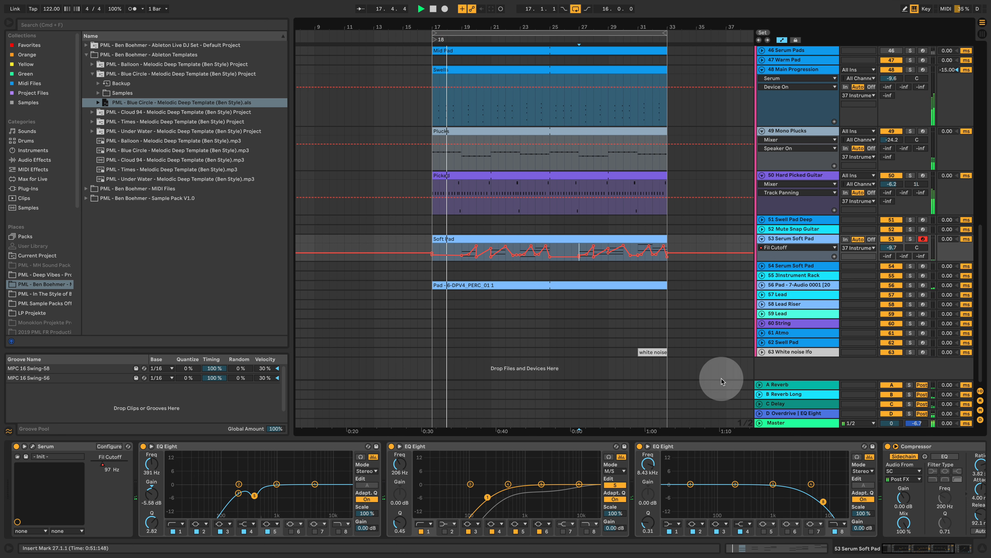
left_click(632, 353)
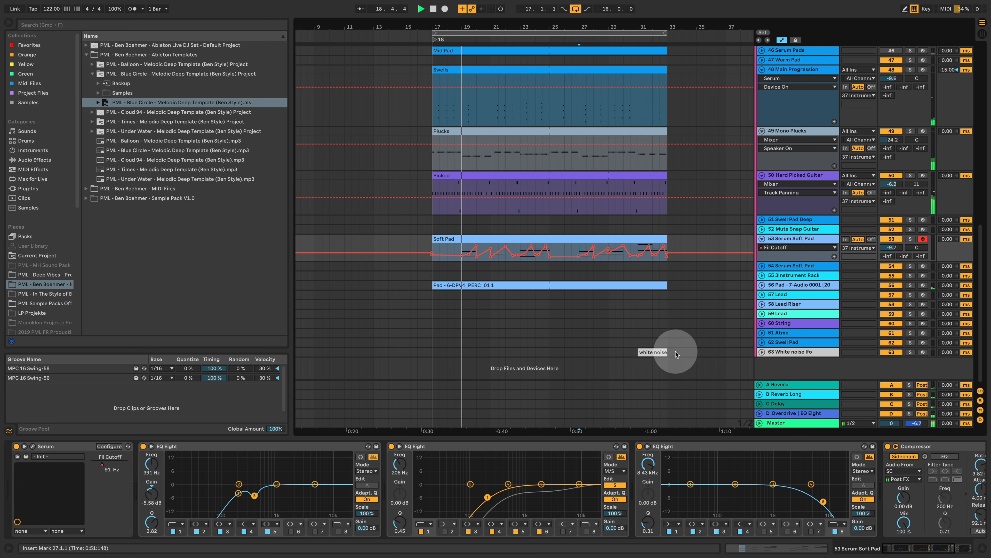
key("space")
left_click(661, 352)
left_click(762, 352)
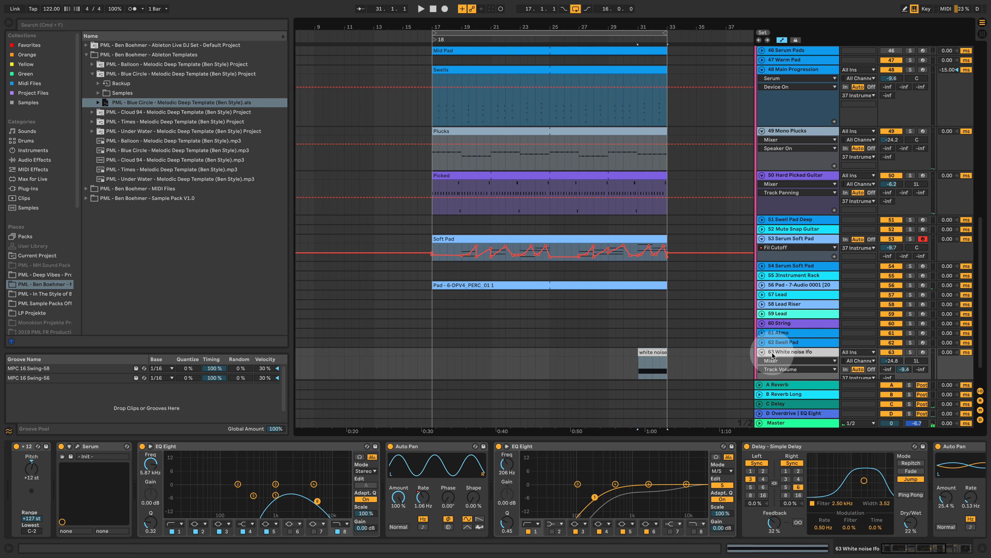
left_click(910, 352)
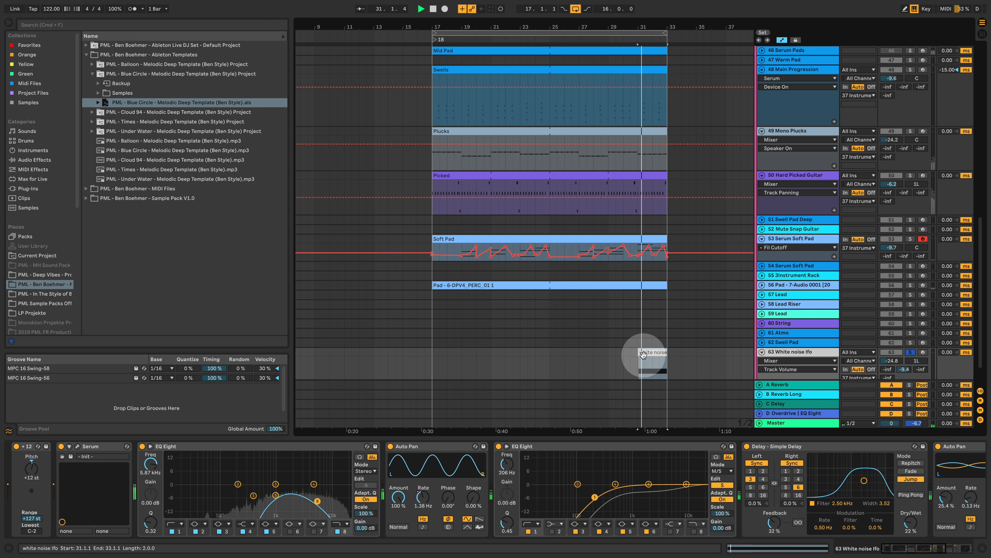
List the built-in audio effects in the browser and select Auto Filter
scroll(679, 351, "down", 2)
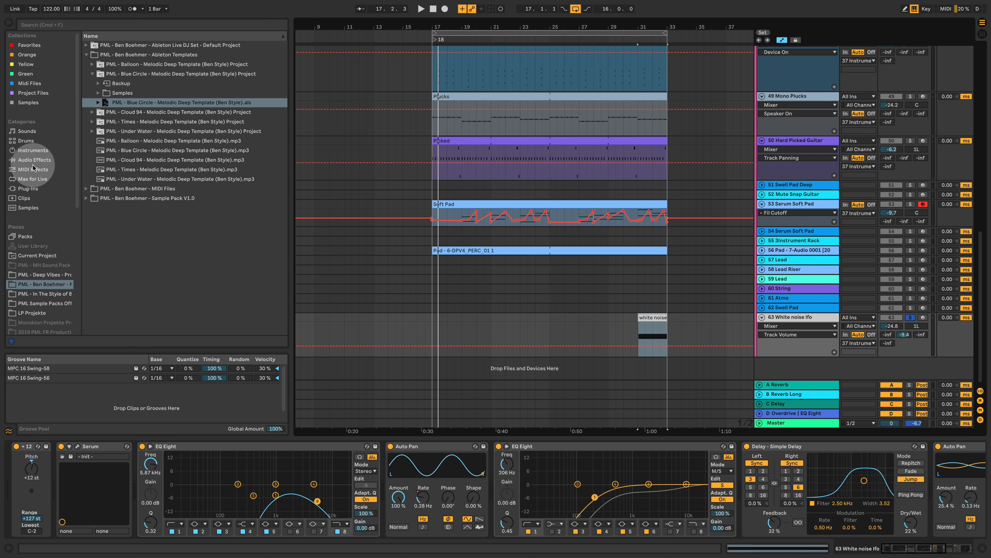
left_click(24, 160)
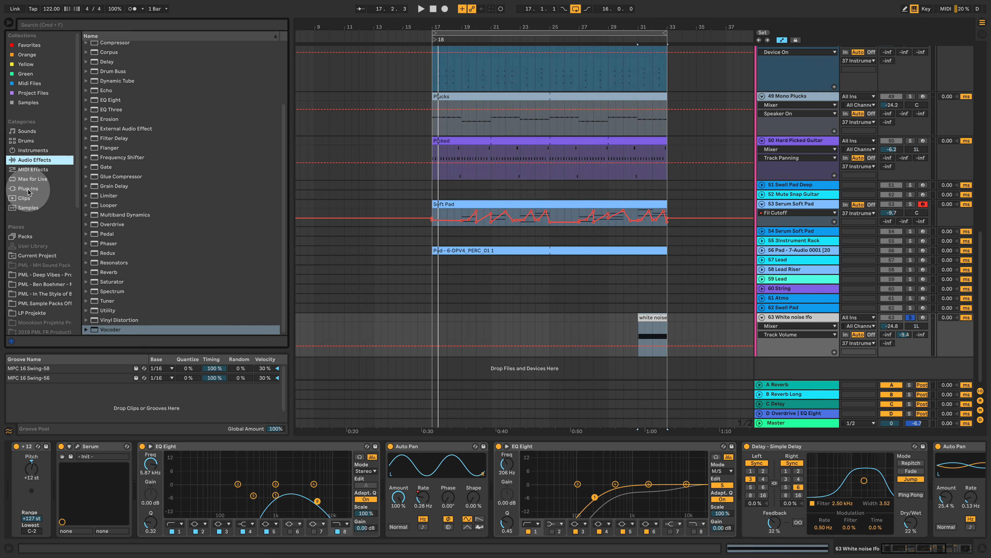
scroll(140, 98, "up", 3)
left_click(113, 64)
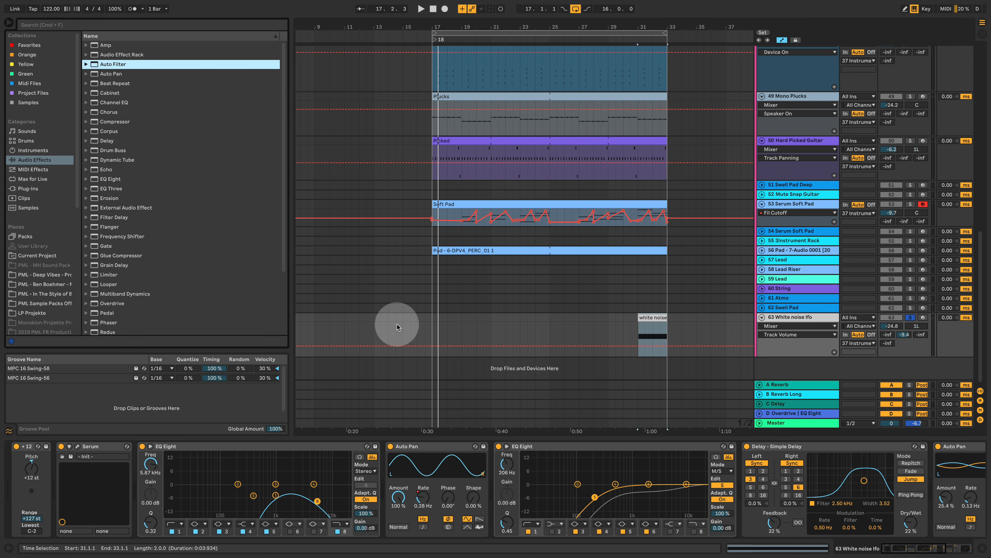
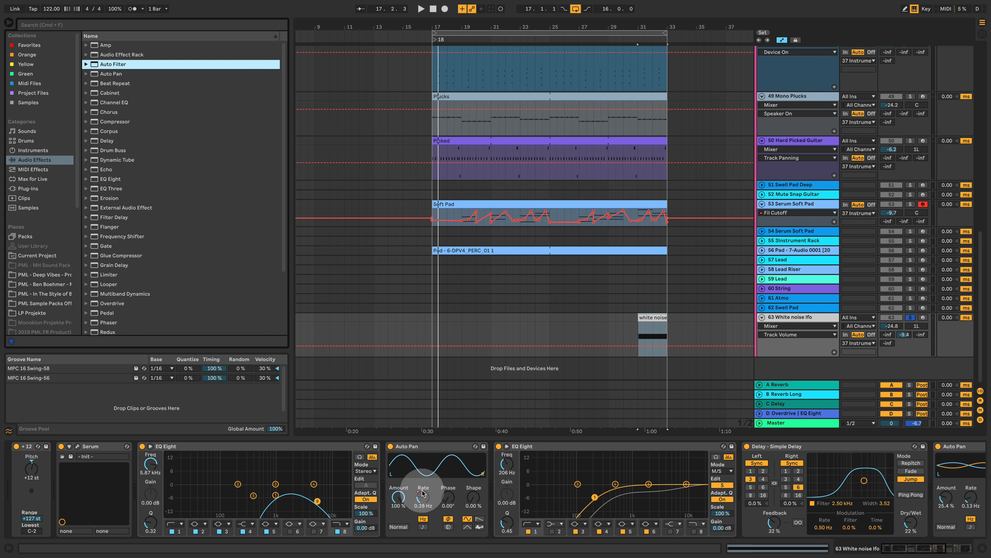
Vary the Auto Pan rate on the 63 White noise lfo track around playing its clip, and re-enable the overridden automation
left_click_drag(422, 493, 422, 460)
left_click_drag(422, 496, 423, 488)
left_click(651, 322)
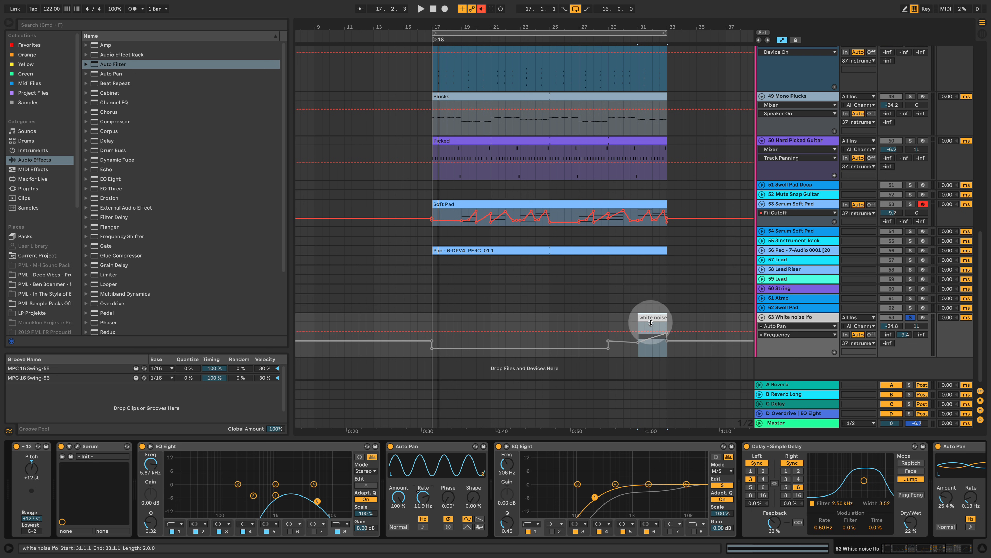
key("space")
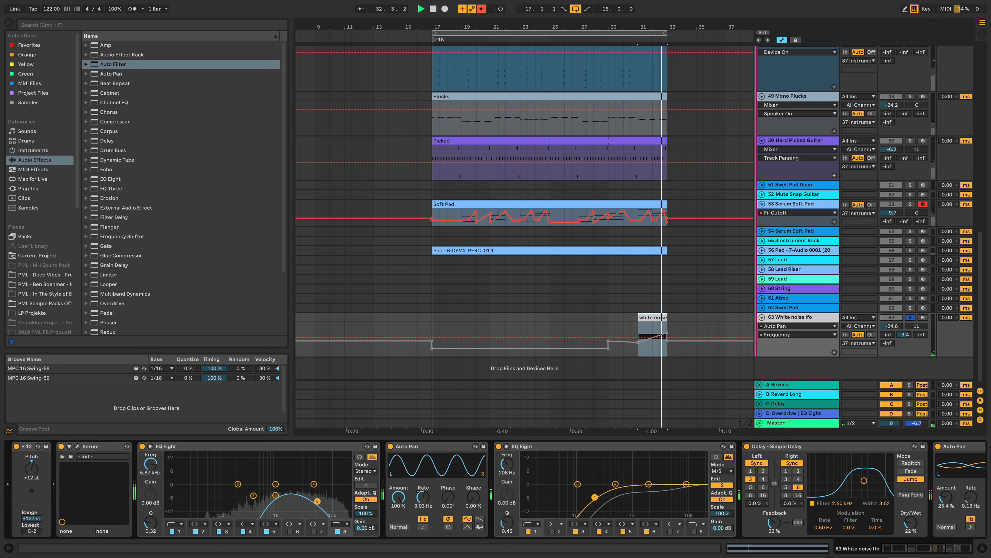
left_click_drag(421, 485, 437, 498)
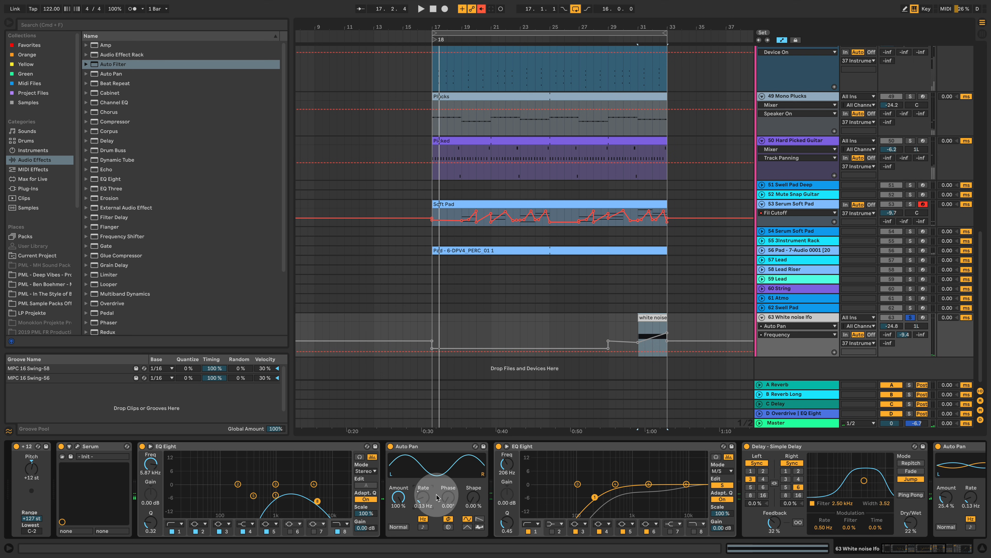
left_click(479, 9)
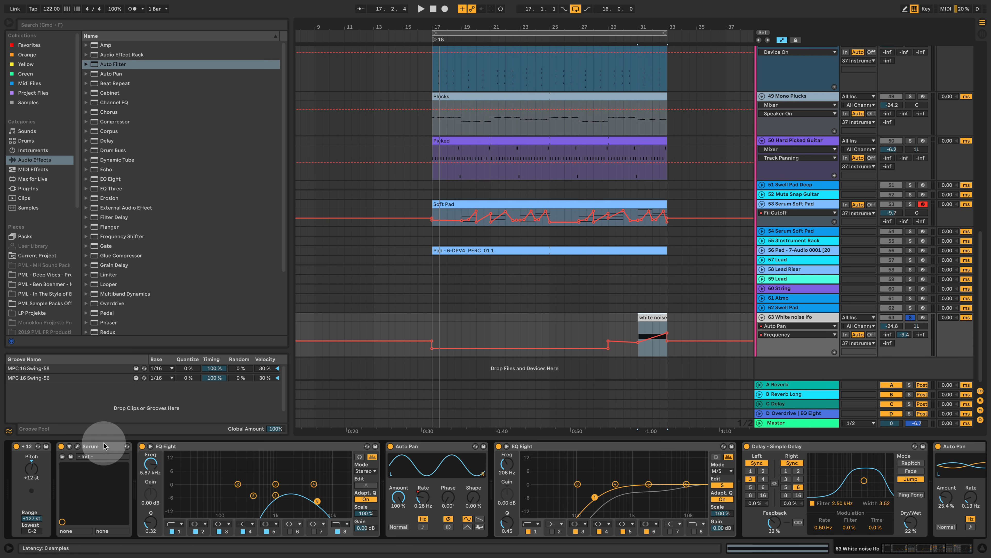
Hide the device view, expand the 56 Pad track and solo it
scroll(872, 300, "up", 2)
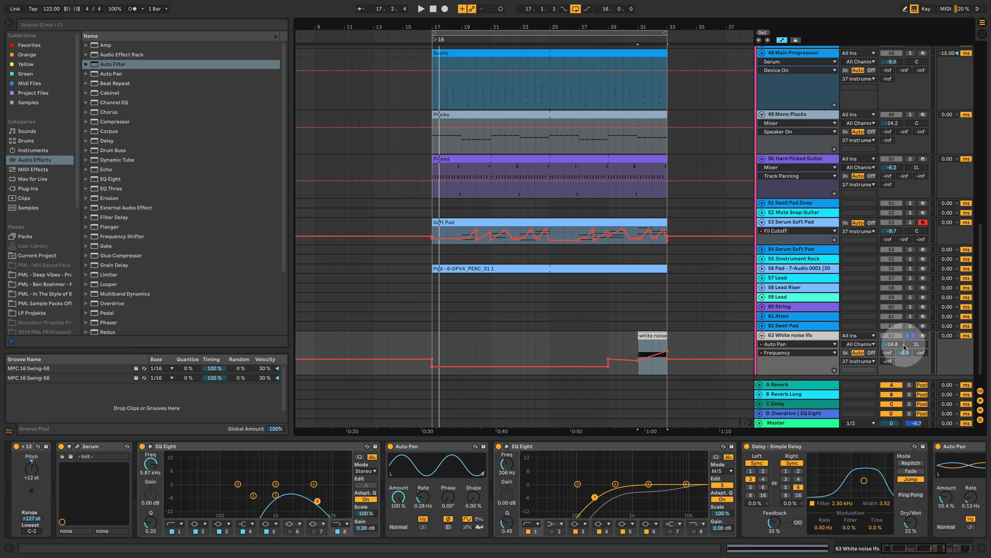
left_click(979, 547)
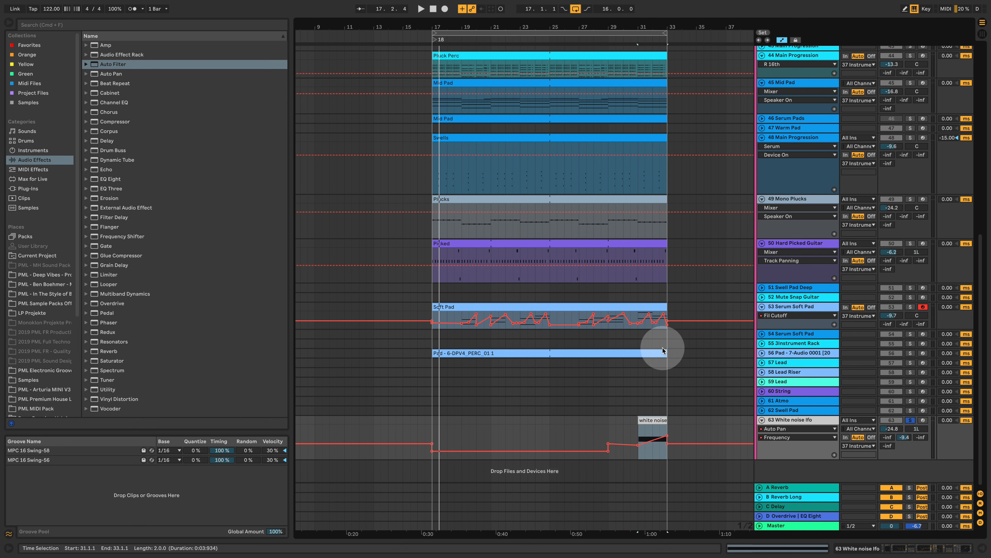
left_click(761, 353)
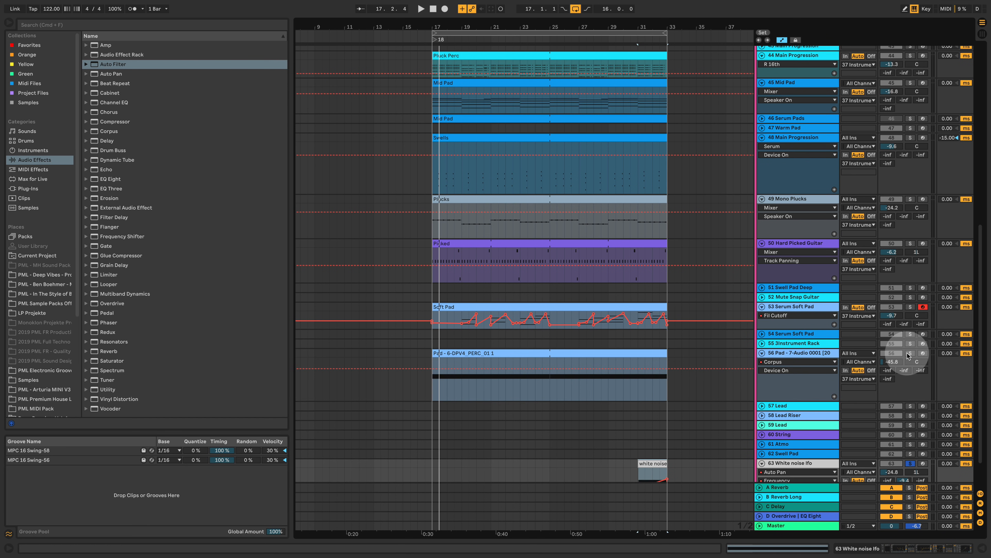
left_click(910, 354)
left_click(821, 353)
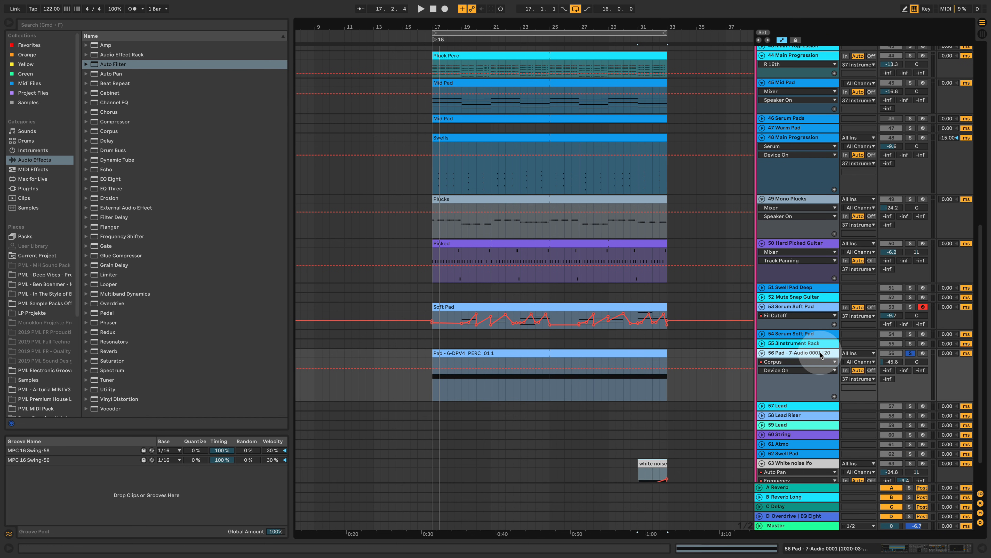
Play the Pad - 6-DPV4_PERC_01 1 clip, examine its MIDI notes and show the track's device chain
left_click(461, 350)
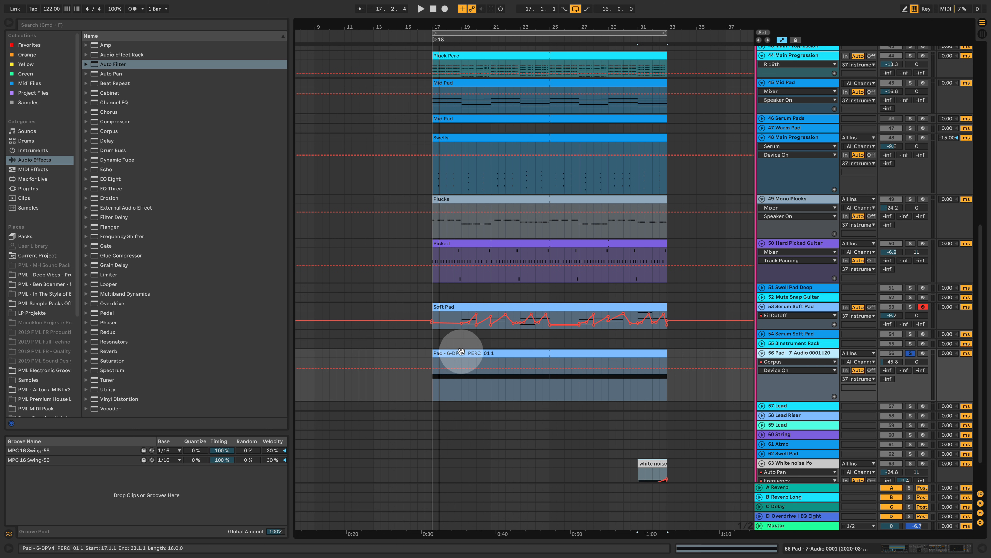
left_click(475, 352)
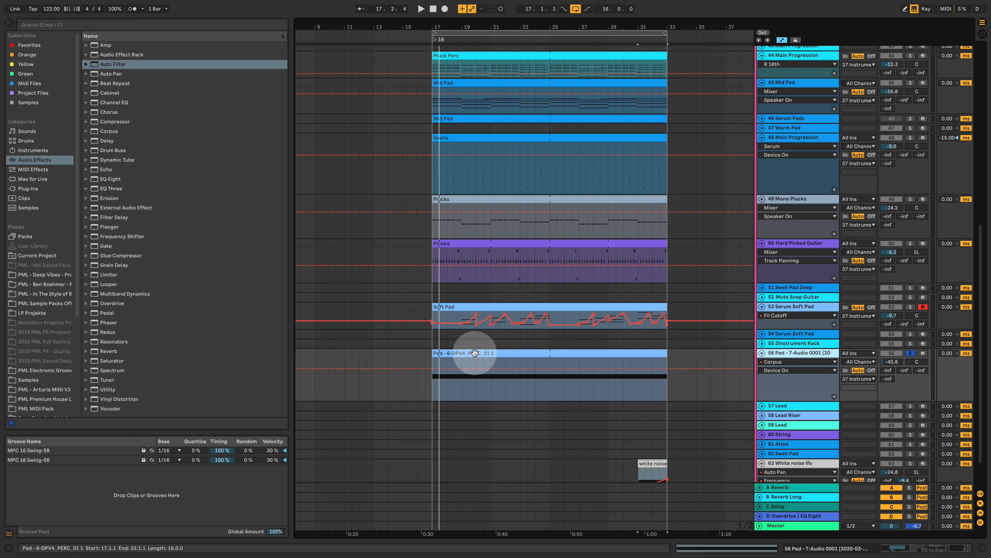
key("space")
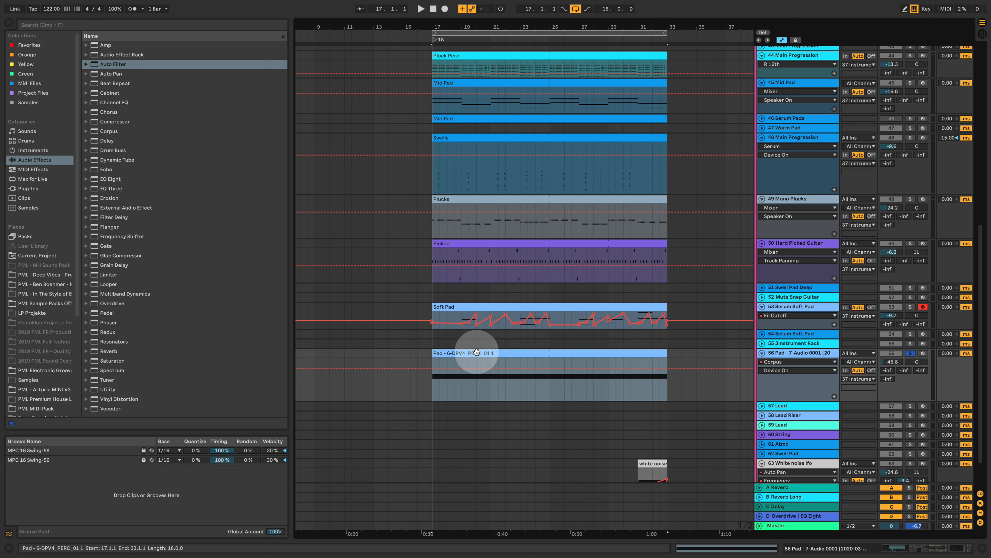
double_click(476, 351)
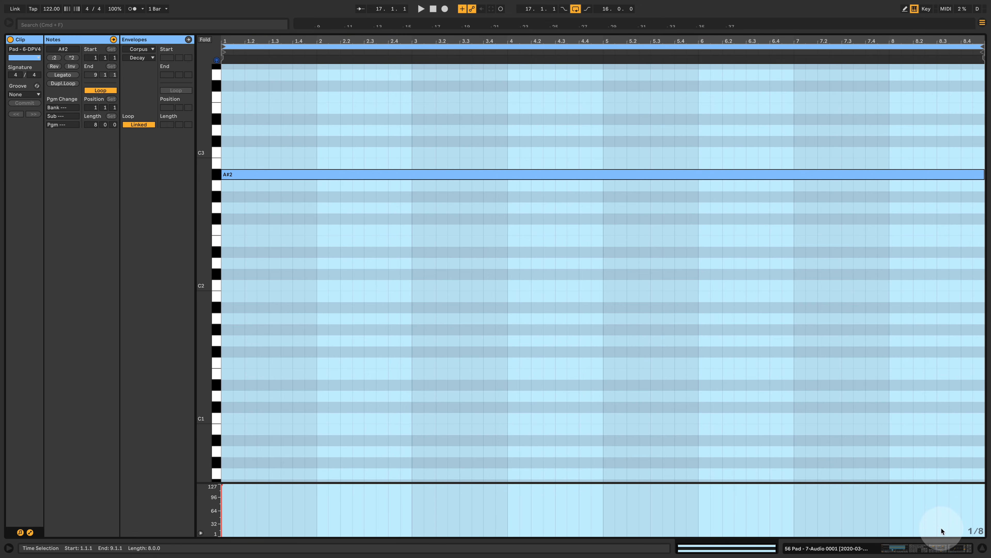
left_click(923, 554)
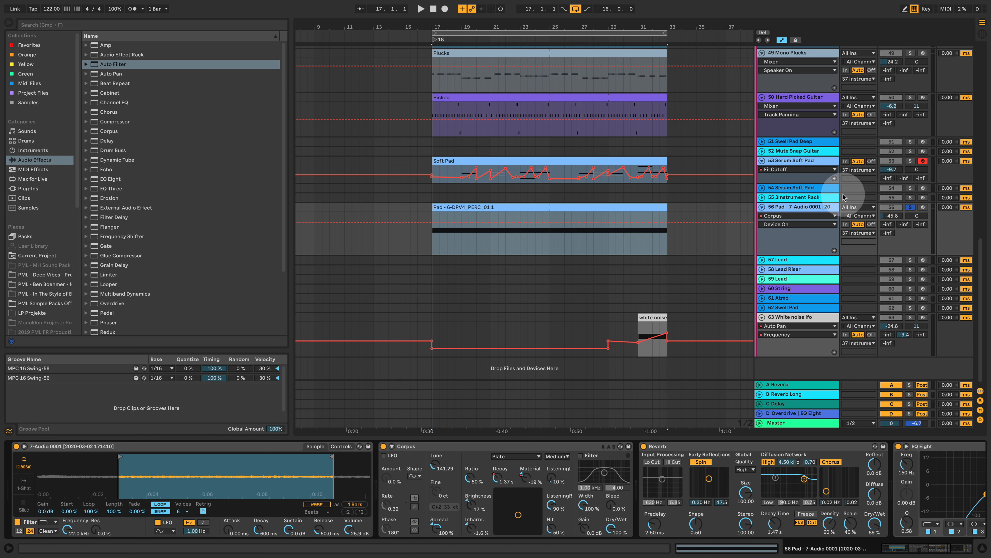
Play the soloed pad and locate the Corpus effect in the browser and in the track's device chain
key("space")
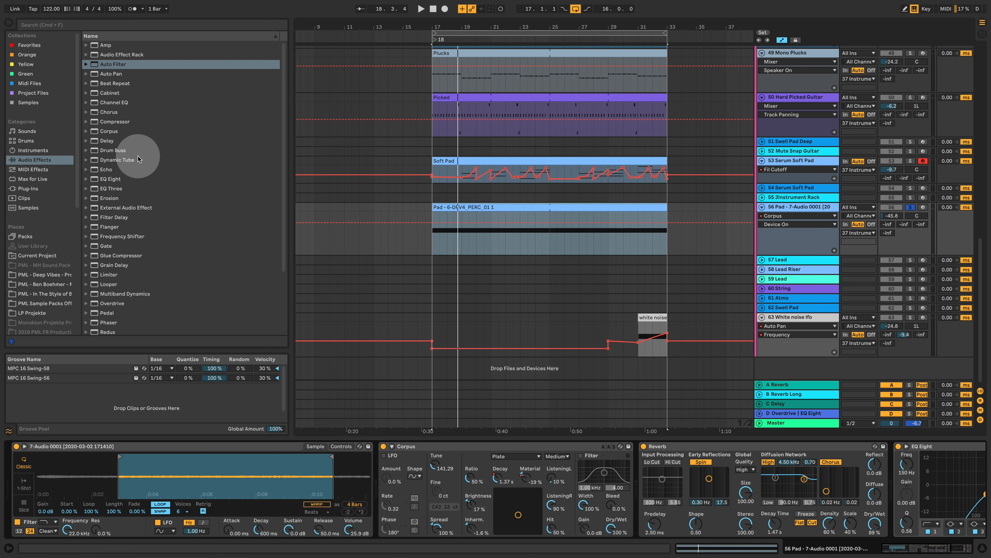
left_click(109, 131)
left_click(406, 446)
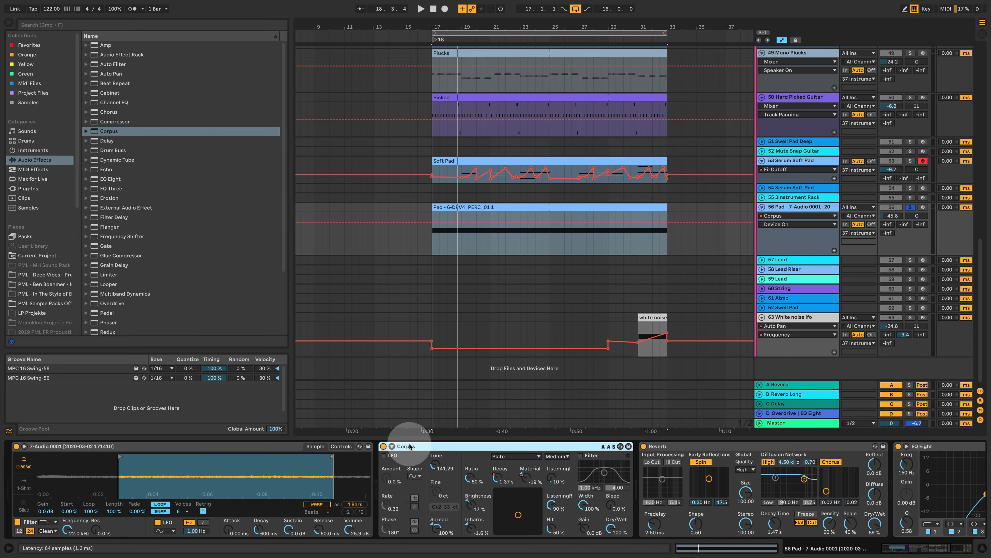
Compare the pad with Corpus off and on during playback, and set the Corpus decay to 234 ms and material to 68 %
left_click(383, 446)
key("space")
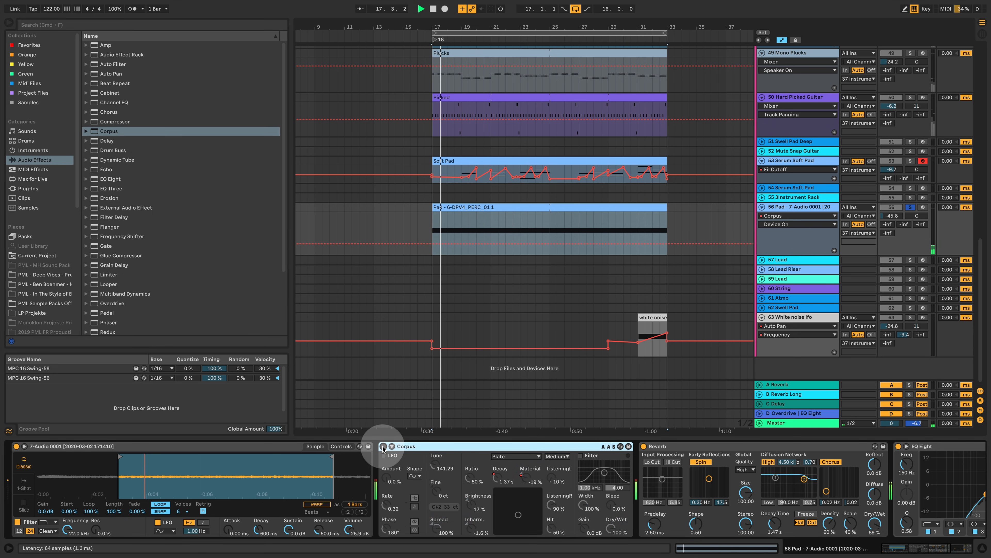
left_click(383, 446)
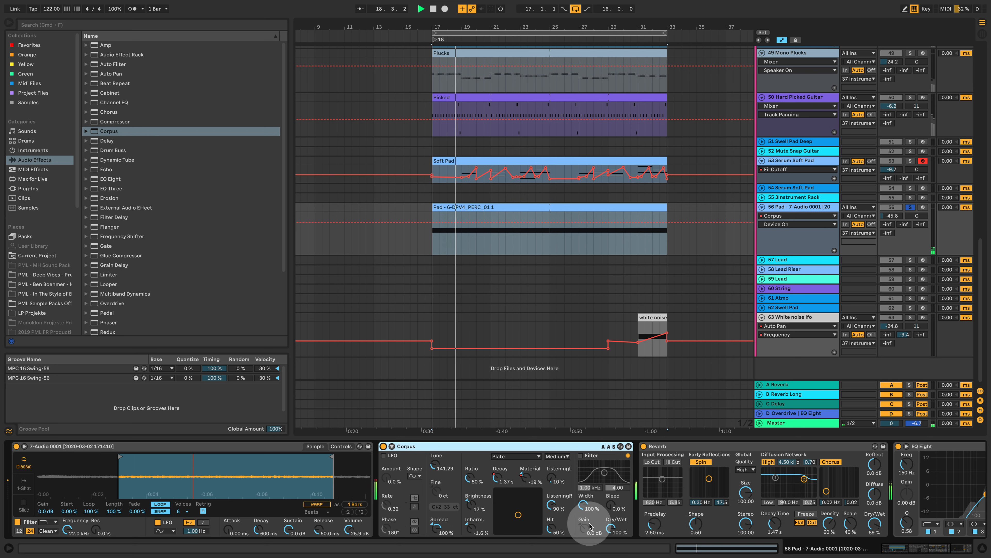
left_click_drag(519, 515, 525, 503)
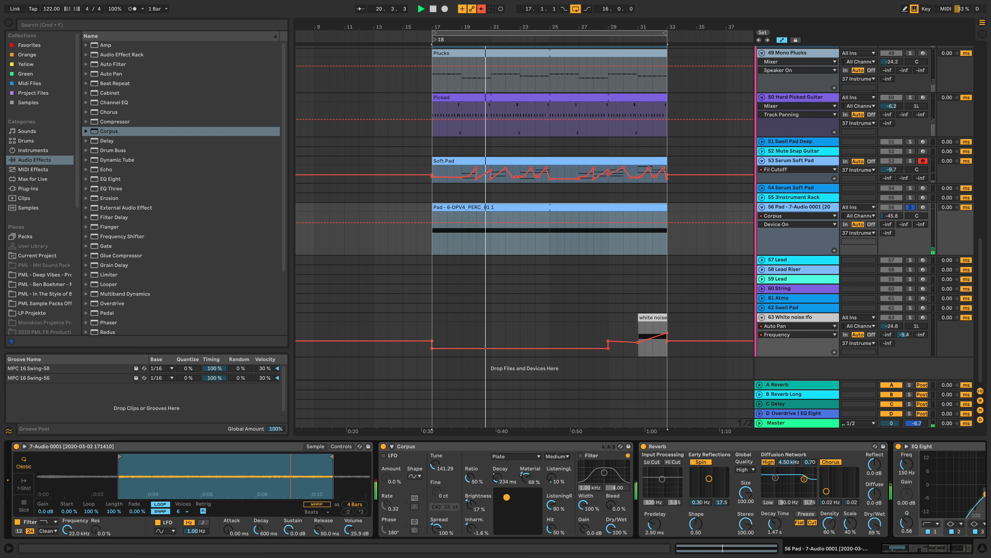
Switch off the pad's Reverb and try other Corpus decay and material settings, including the Marimba resonance type
left_click(644, 446)
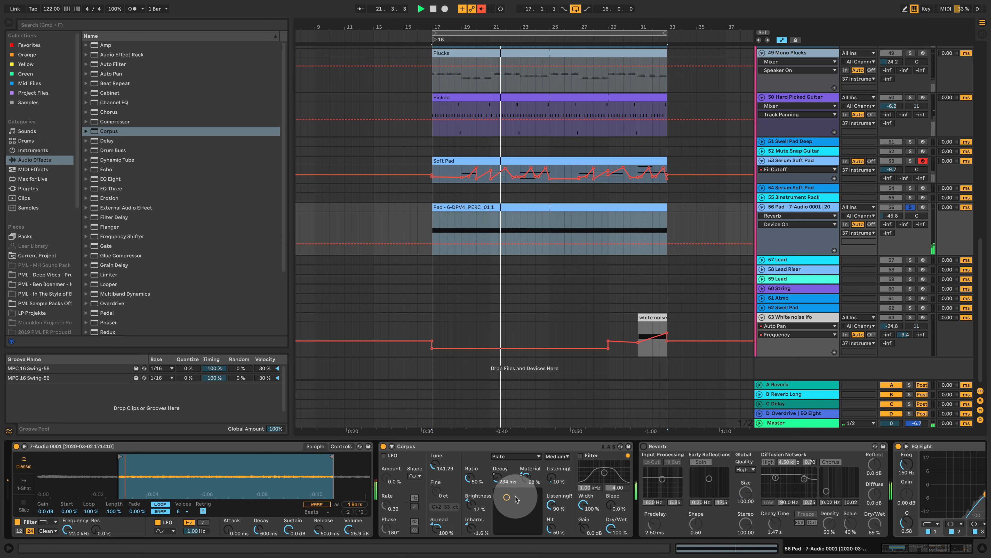
left_click_drag(515, 499, 534, 490)
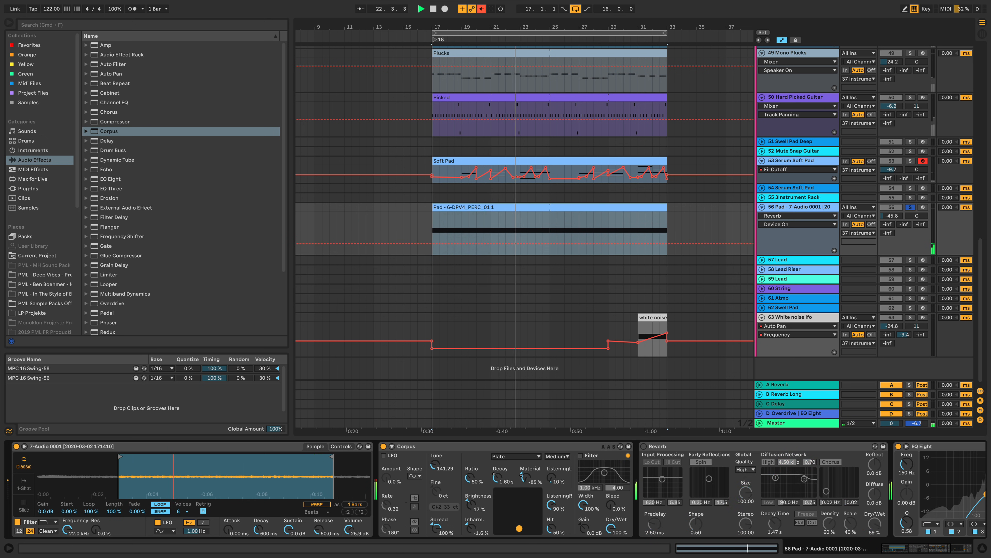
left_click(519, 456)
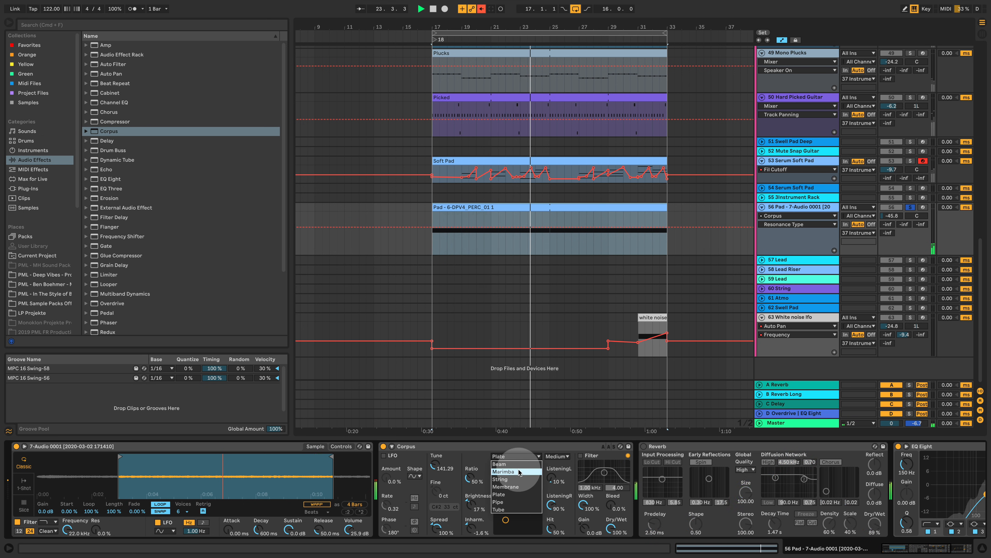
left_click(518, 471)
left_click_drag(506, 520, 540, 498)
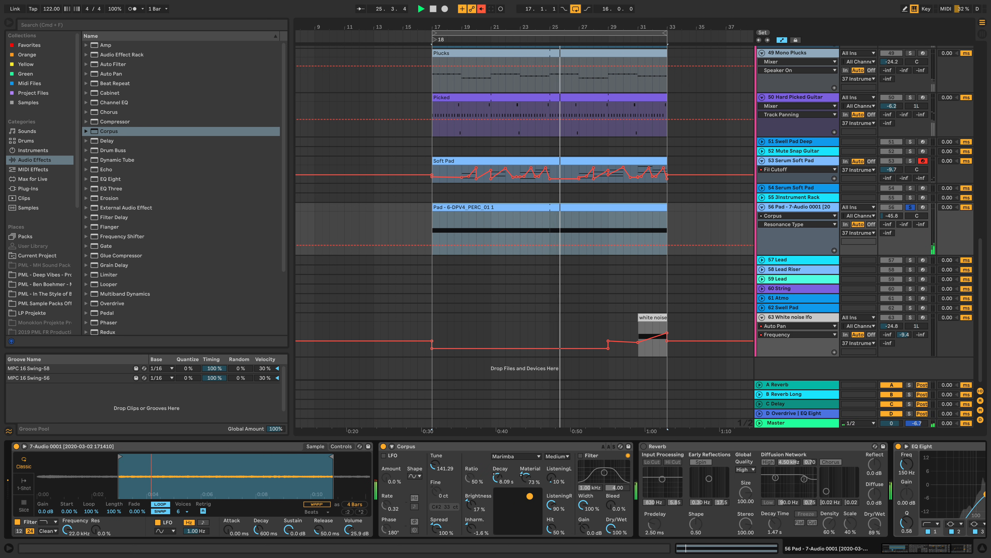
mouse_move(521, 499)
left_mouse_down()
mouse_move(506, 517)
mouse_move(517, 515)
left_mouse_up()
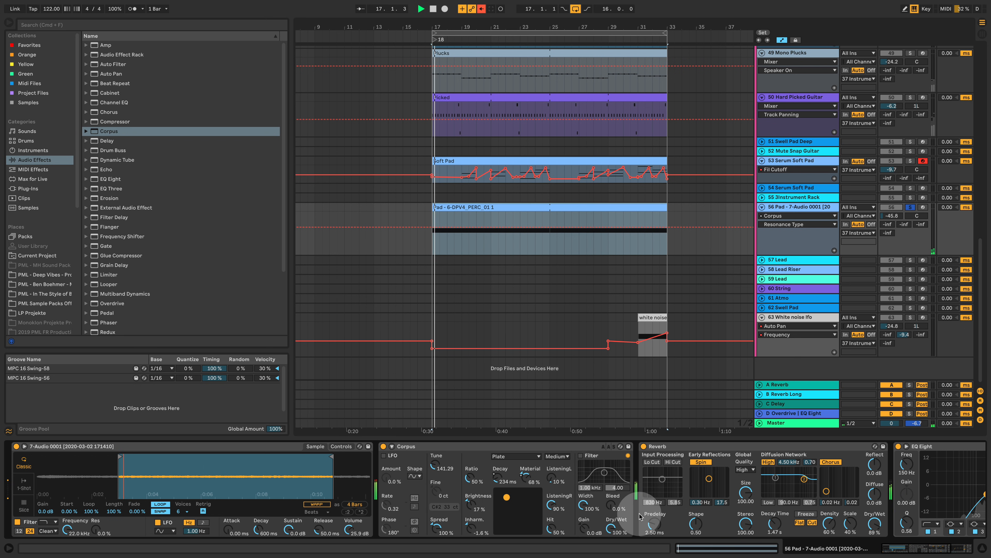
Examine the EQ Eight and Utility at the end of the pad's device chain, stop playback and unsolo the pad track
left_click(909, 550)
left_click_drag(910, 550, 933, 550)
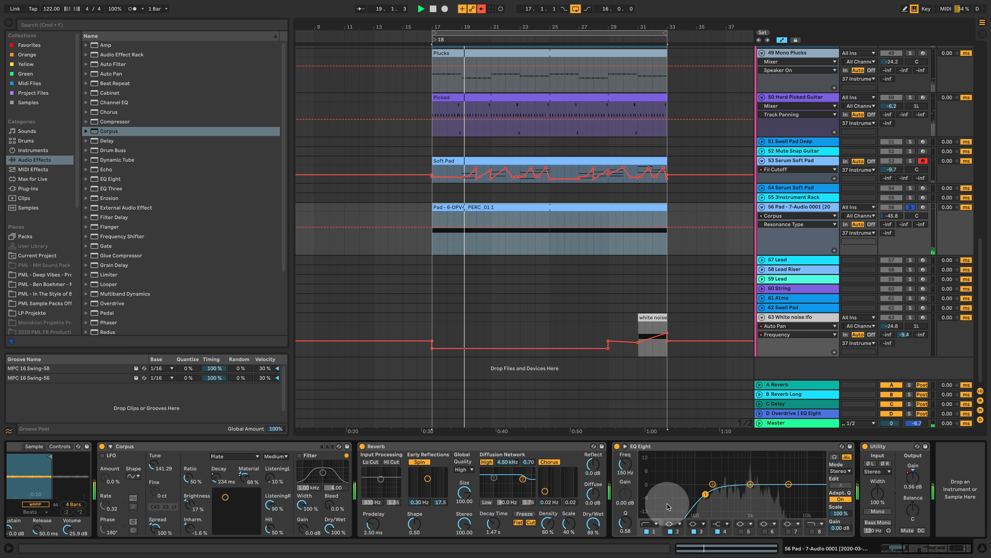
key("space")
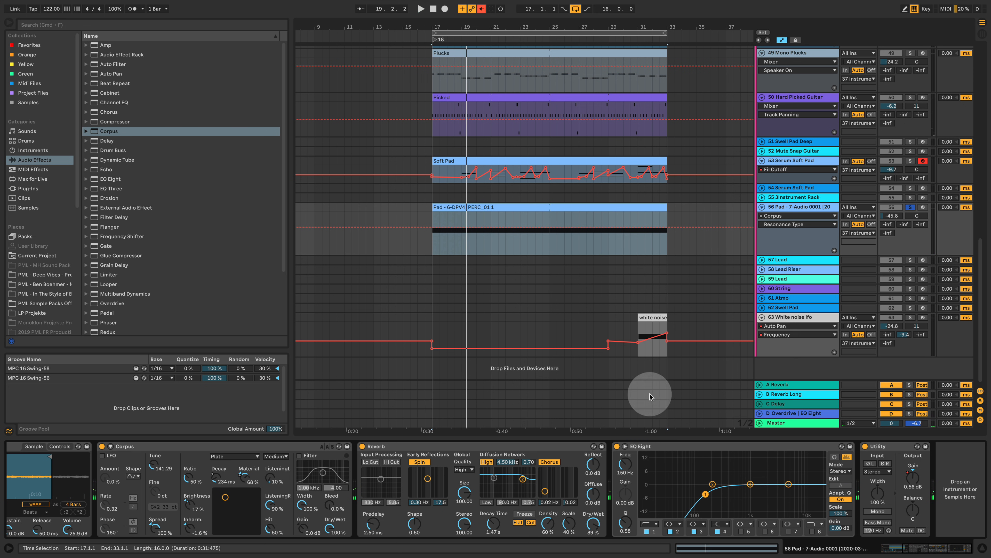
left_click(910, 207)
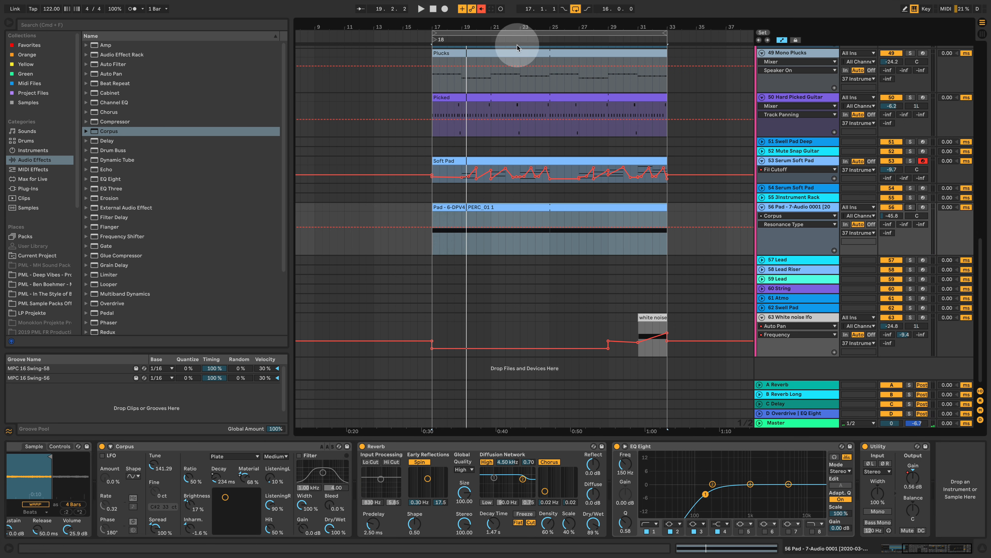
Hide the device view and widen the timeline to show the Intro and Arp sections beyond the 16-bar loop
left_click(984, 548)
mouse_move(664, 16)
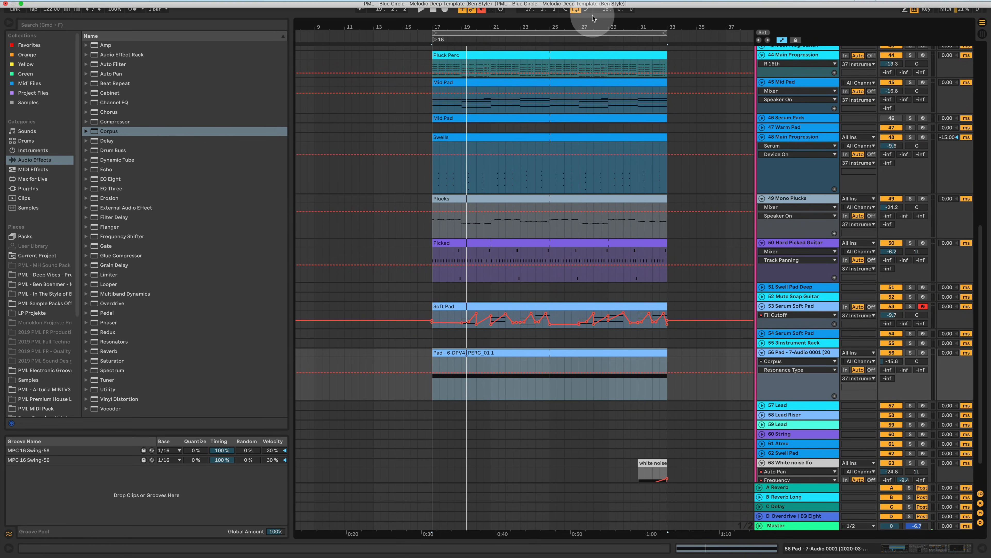
left_click_drag(591, 29, 589, 7)
scroll(488, 257, "up", 10)
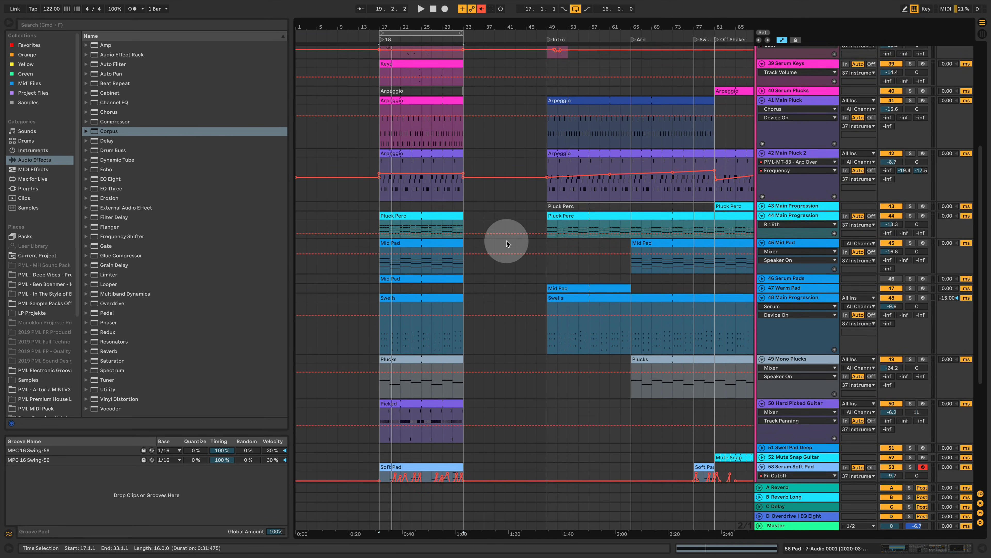
Fold the 37 Instruments group and the 35 Wavetable Bass track, showing the whole arrangement from start to Out
left_click(766, 184)
left_click(760, 184)
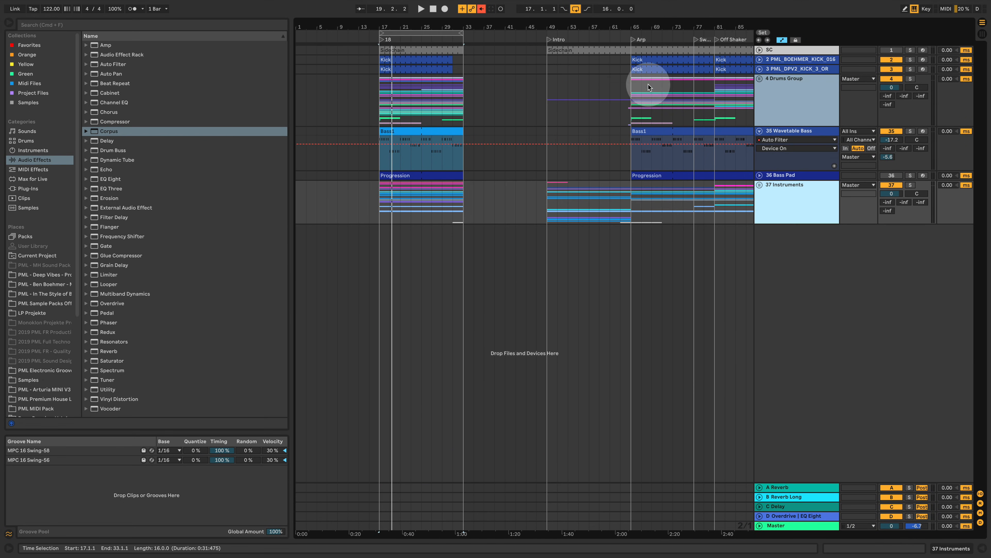
left_click_drag(612, 25, 612, 9)
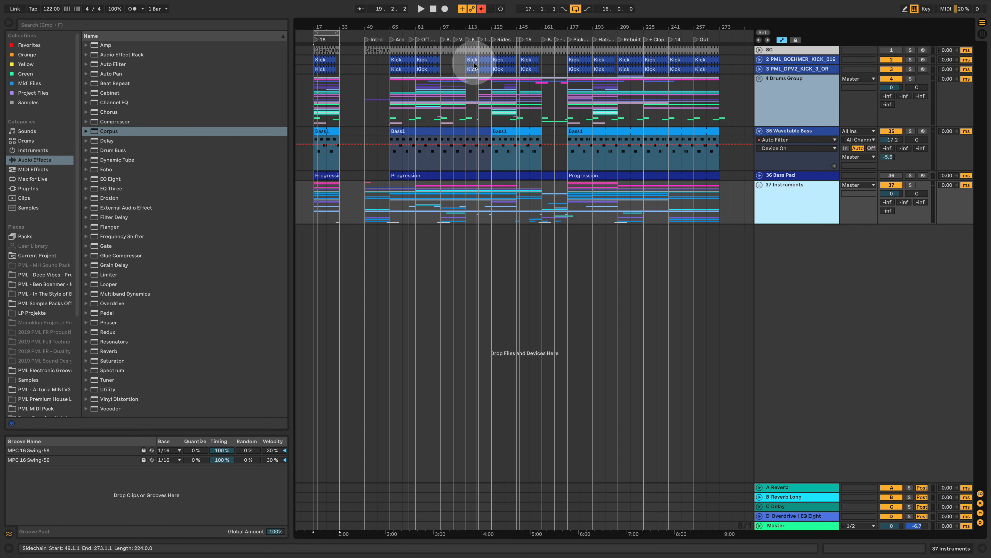
left_click(760, 131)
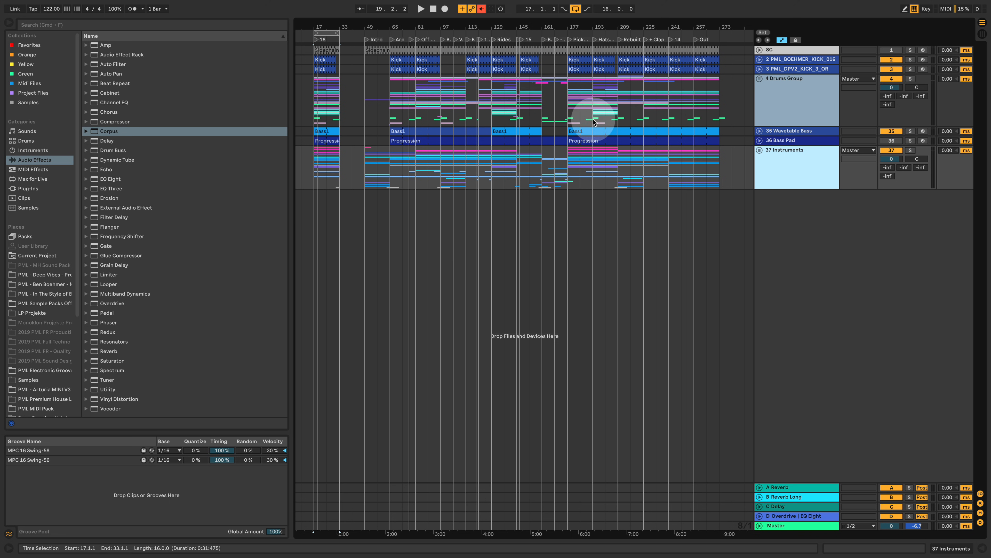
Play the arrangement from the Hats section at bar 193 and re-enable the overridden automation
left_click_drag(595, 118, 621, 114)
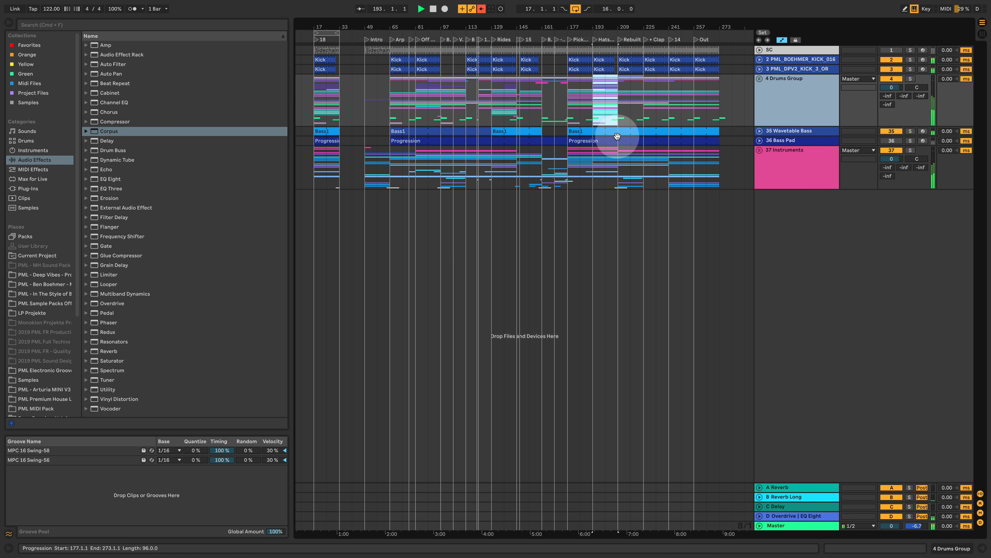
key("space")
left_click(482, 9)
left_click(732, 140)
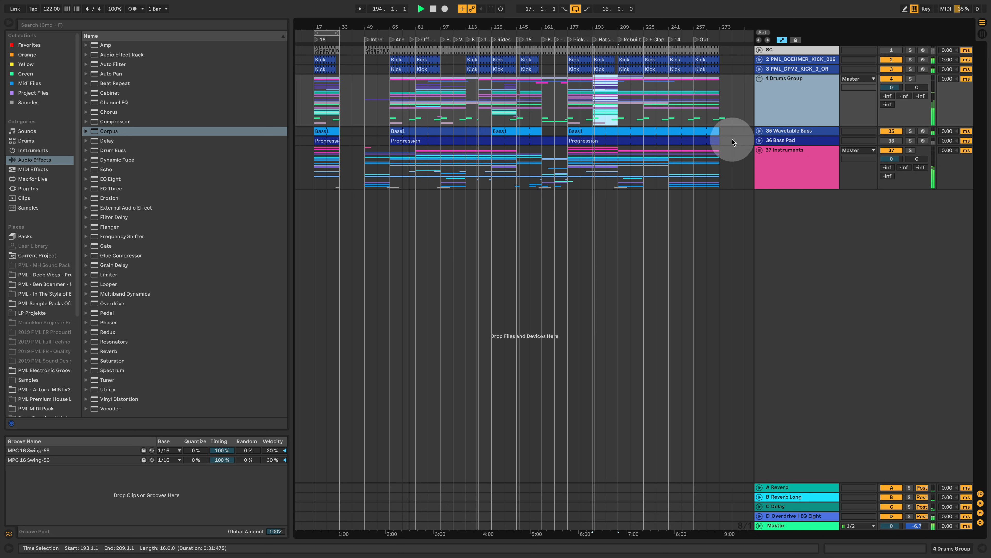
Unfold the 4 Drums Group and fold its expanded tracks from 16 PML - Shaker through 21 Perc_032, including Wood, Perc and Pre Kick Zap
left_click(759, 79)
left_click(762, 262)
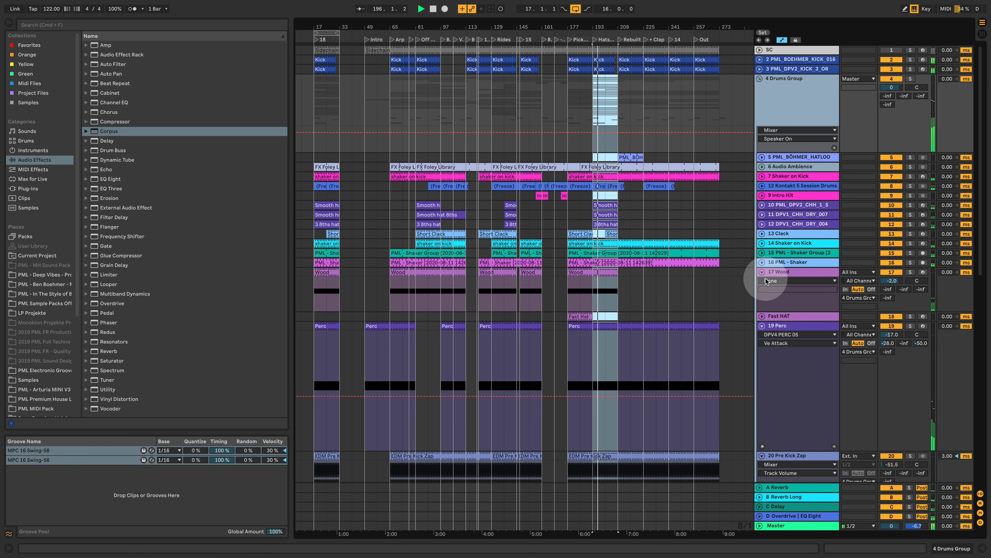
left_click(762, 271)
left_click(762, 291)
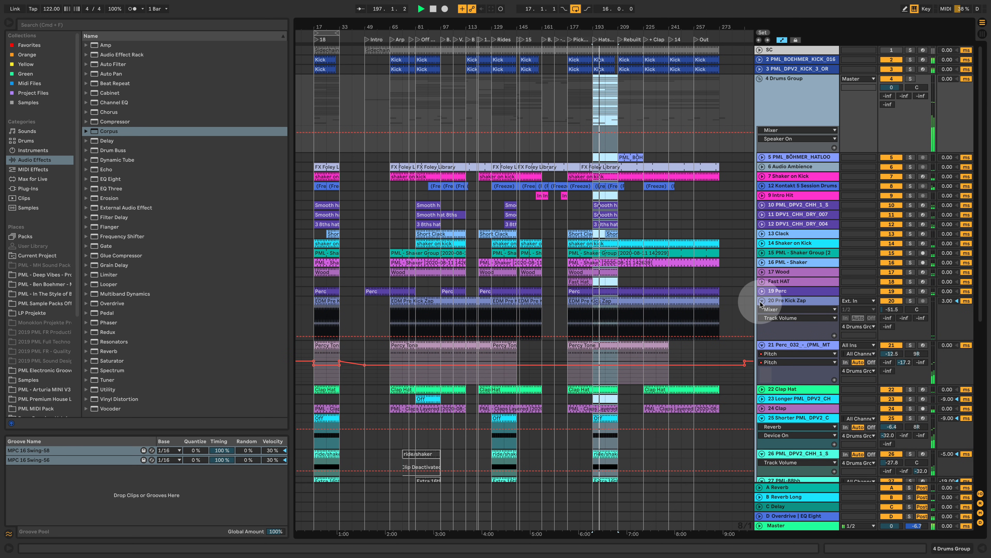
left_click(761, 300)
left_click(762, 310)
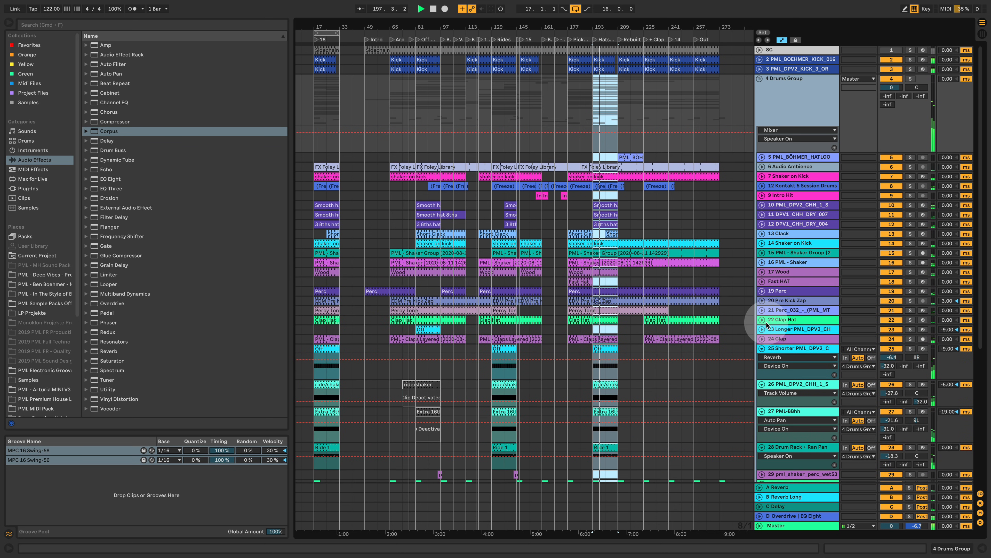
Fold the remaining expanded drum tracks: 25 Shorter, 26 to 28 together, 31 Reverse Cymbal and 33 Noise
left_click(761, 348)
left_click(778, 361)
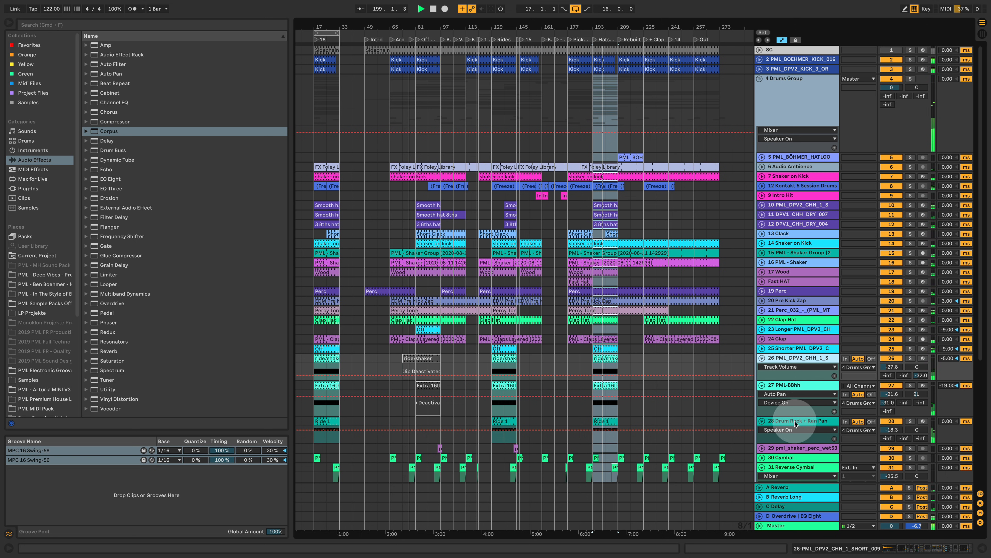
left_click(795, 422, "shift")
left_click(762, 358)
scroll(786, 377, "down", 3)
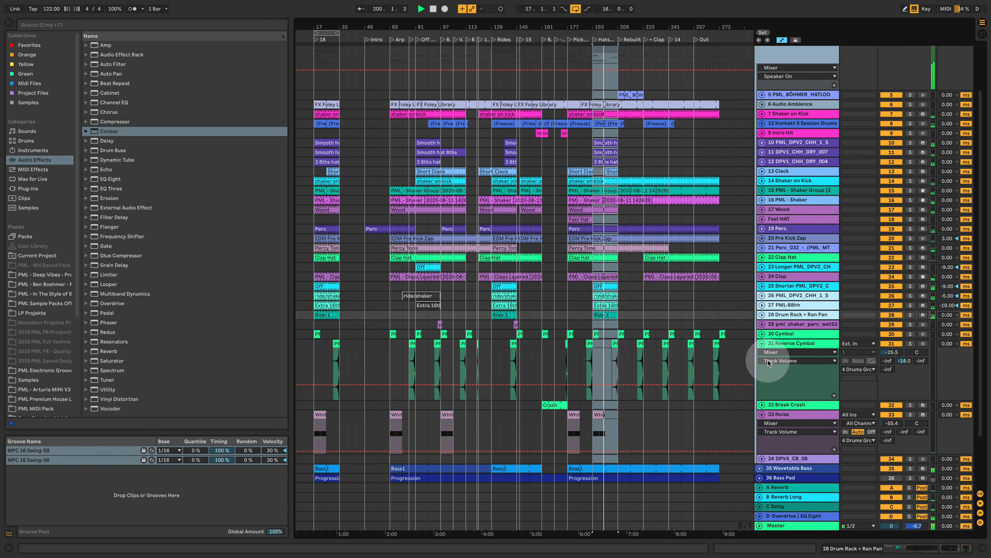
left_click(762, 343)
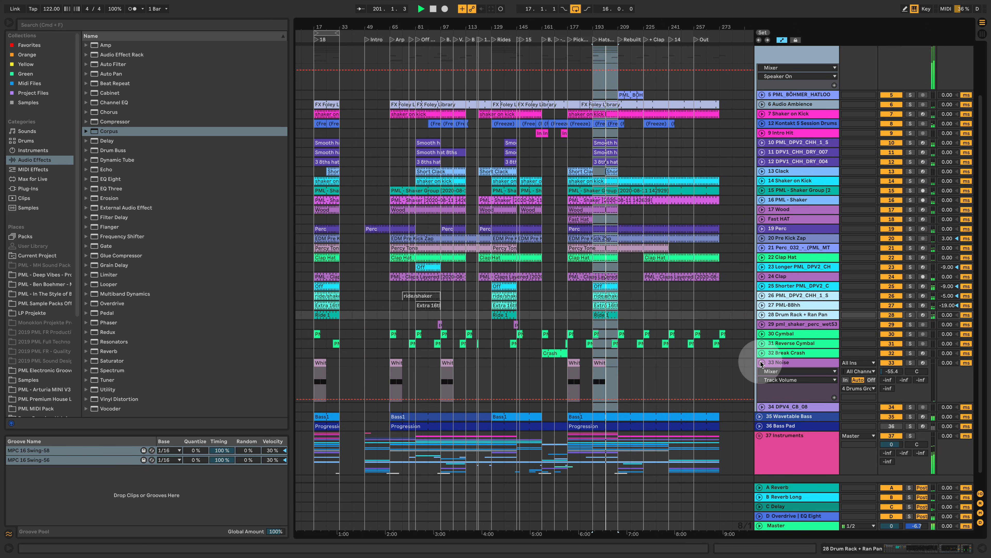
left_click(762, 362)
Unfold the 37 Instruments group and fold all its tracks from 38 Serum Plucks through 56 Pad together
left_click(759, 400)
scroll(763, 403, "down", 5)
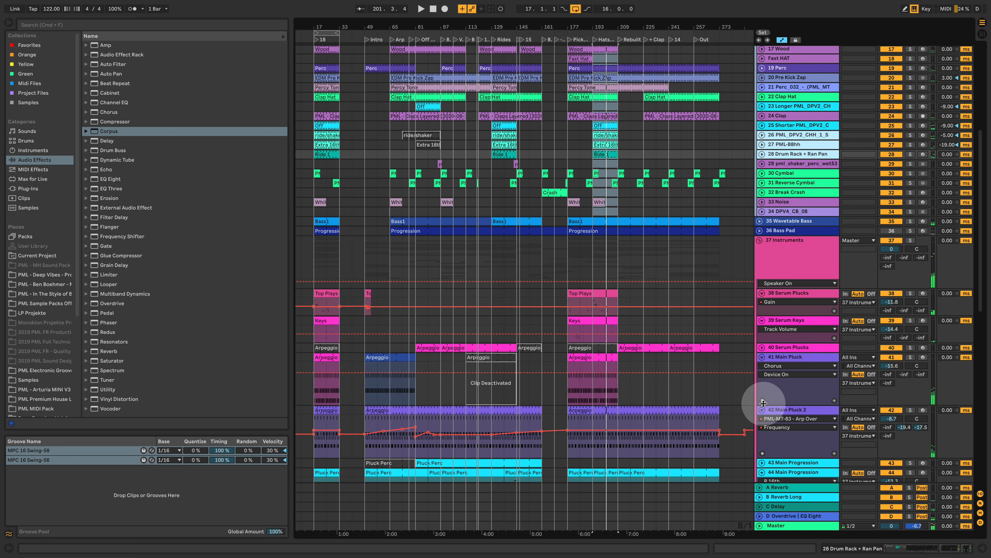
scroll(784, 296, "down", 12)
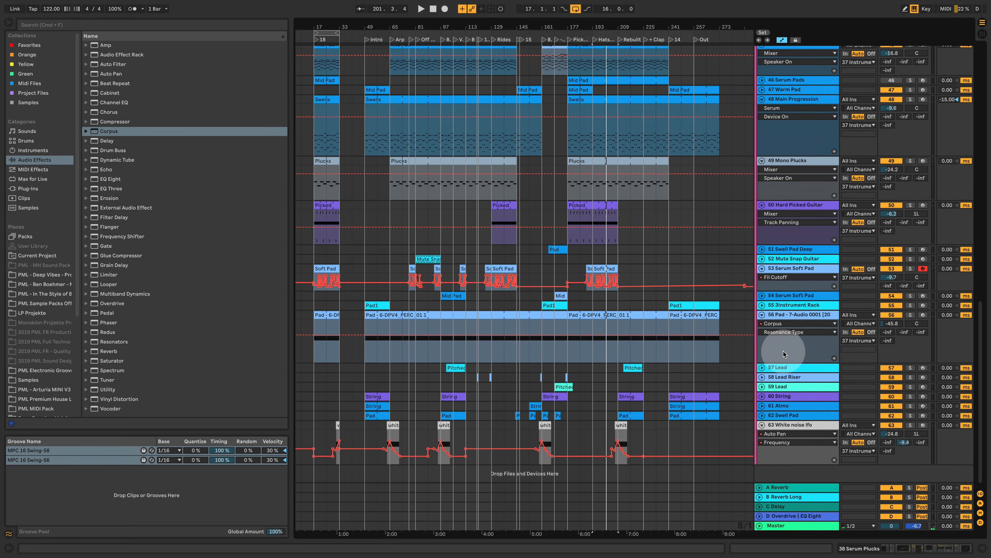
left_click(790, 312, "shift")
left_click(762, 310)
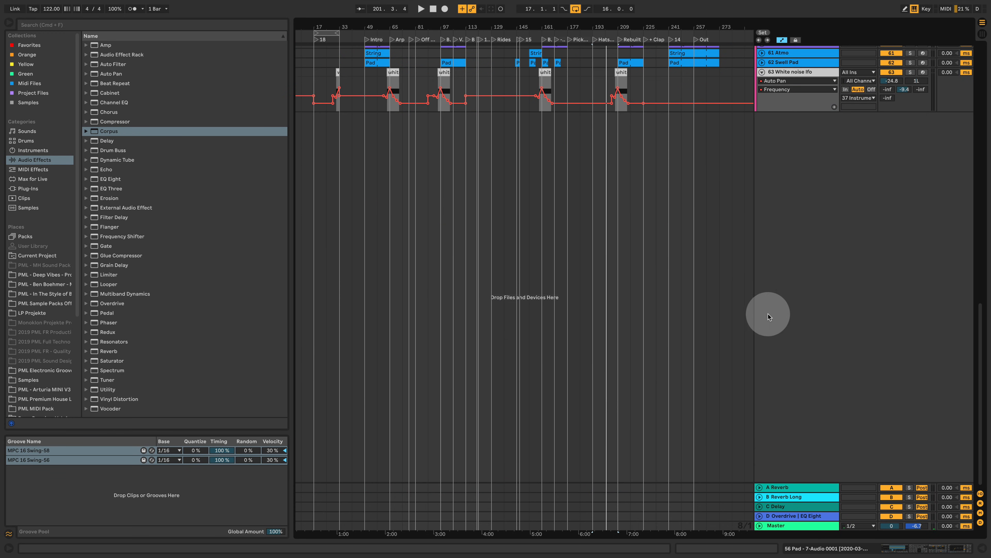
scroll(767, 314, "up", 10)
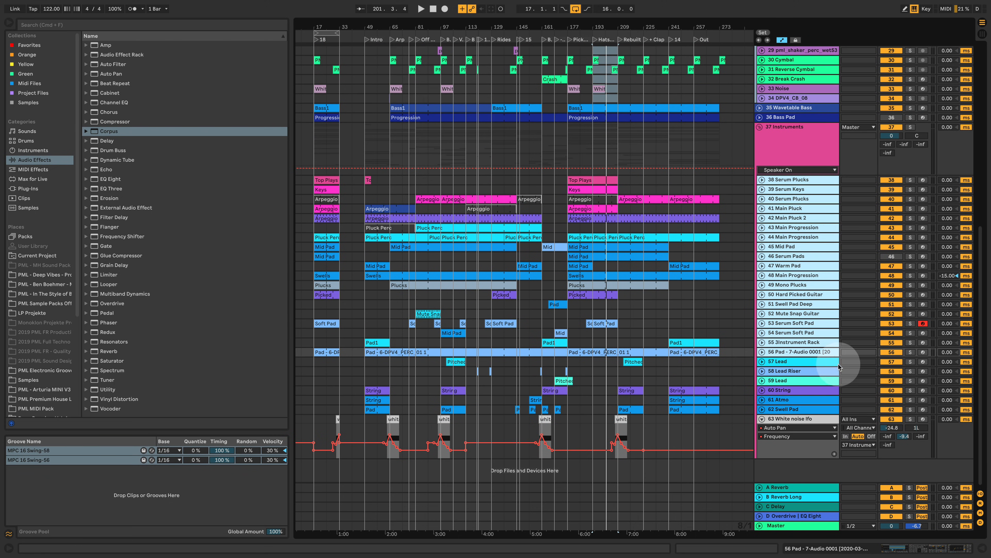
Play the arrangement from bar 81 at the Off Shaker section, and again from the break at bar 97
scroll(665, 293, "up", 6)
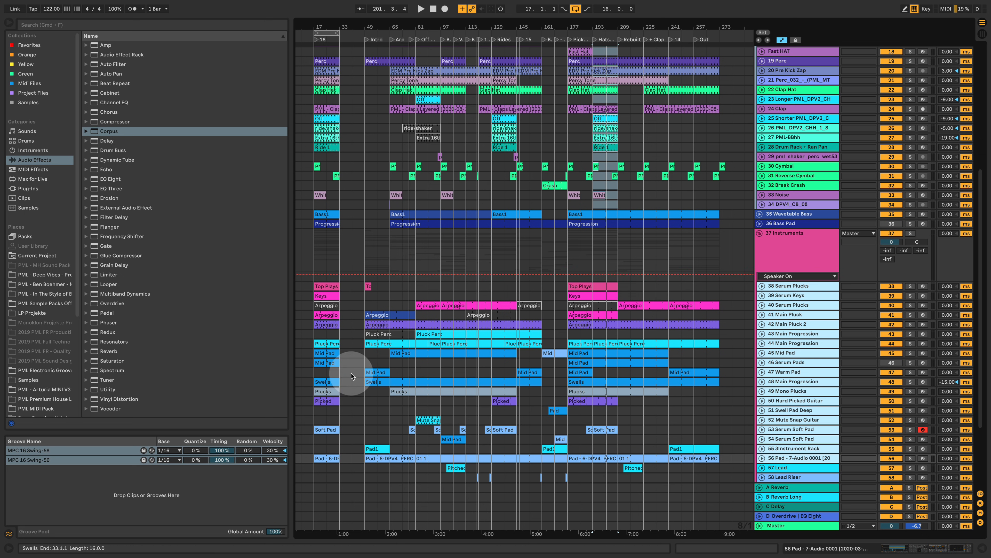
left_click(418, 289)
key("space")
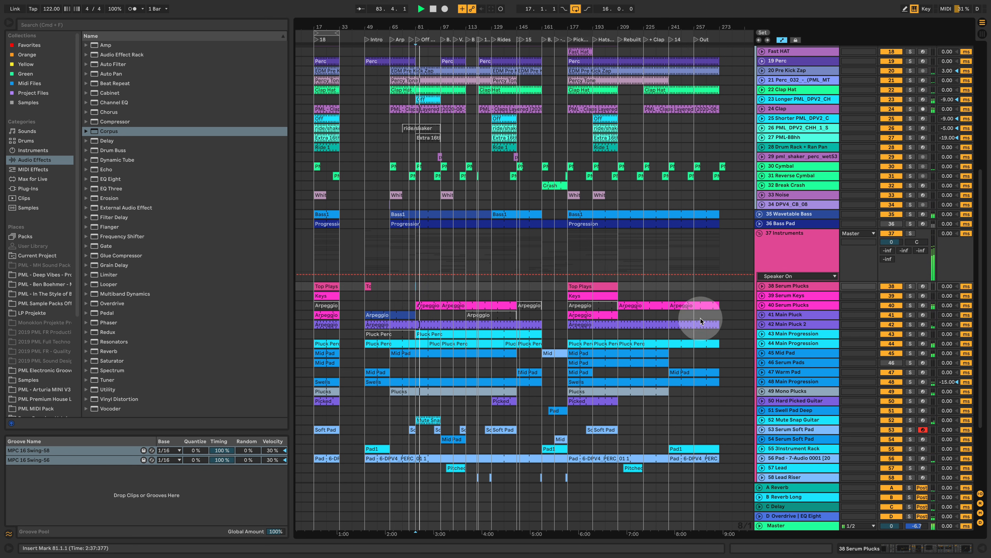
scroll(503, 274, "up", 5)
scroll(429, 175, "up", 3)
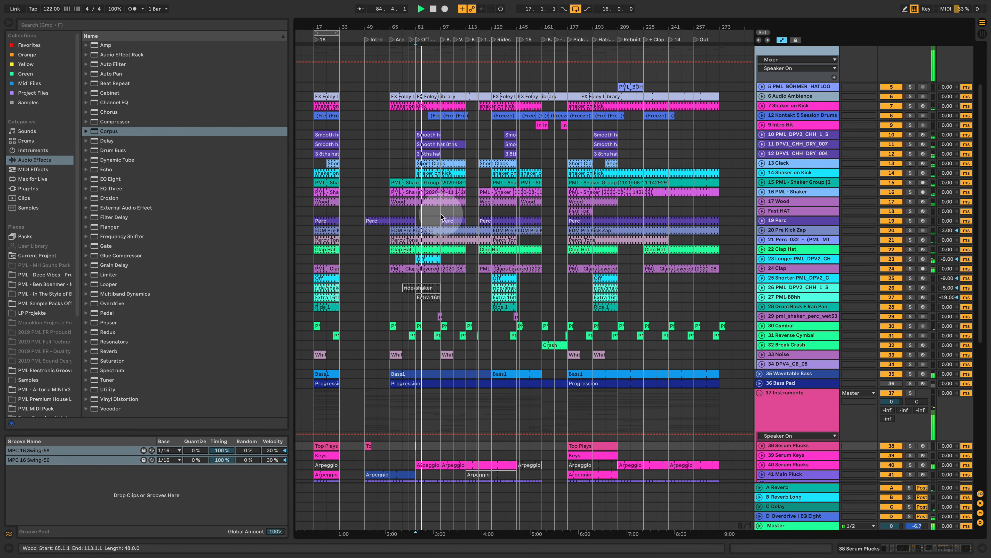
left_click(442, 122)
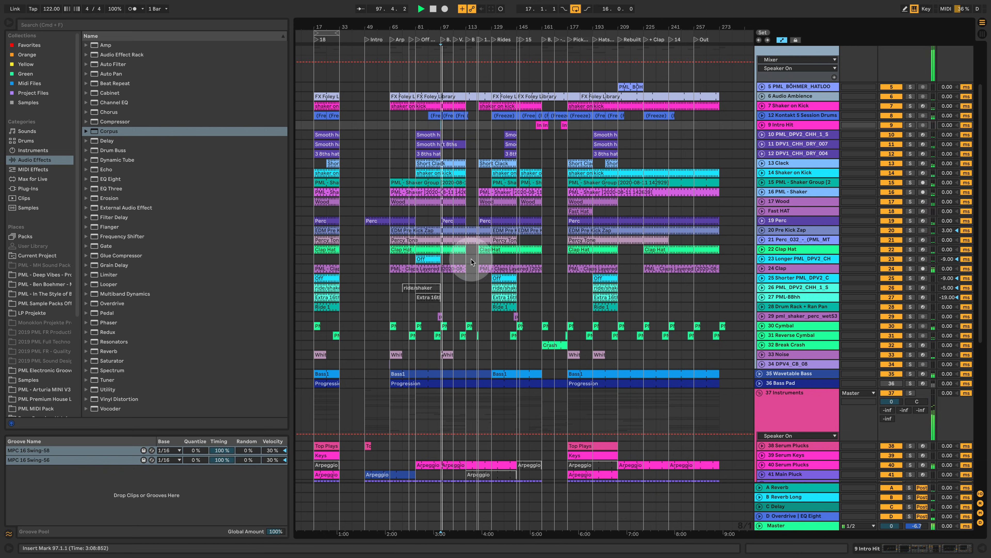
Unfold the 57 Lead track and enlarge the timeline around its first Pitched Lead clip in the break
scroll(471, 260, "down", 9)
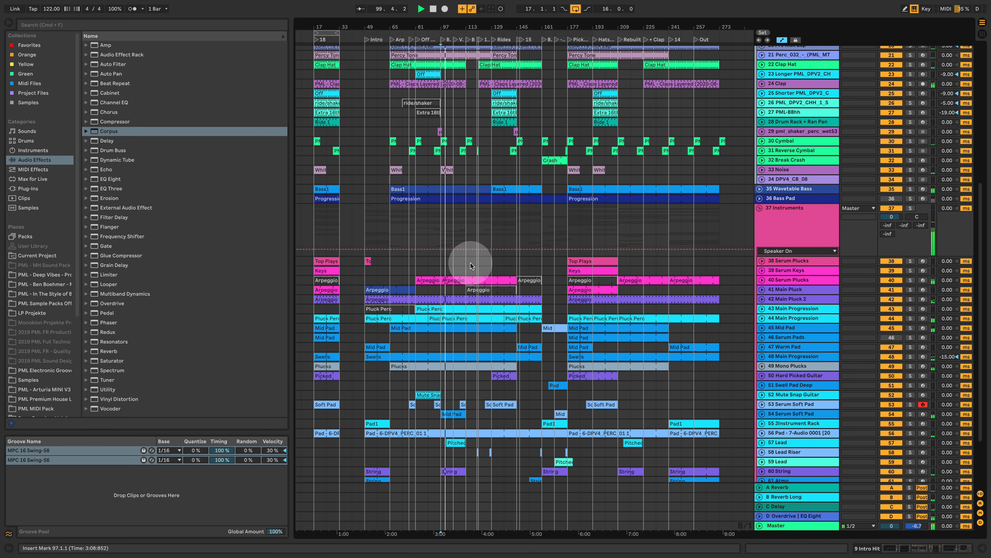
scroll(470, 262, "down", 4)
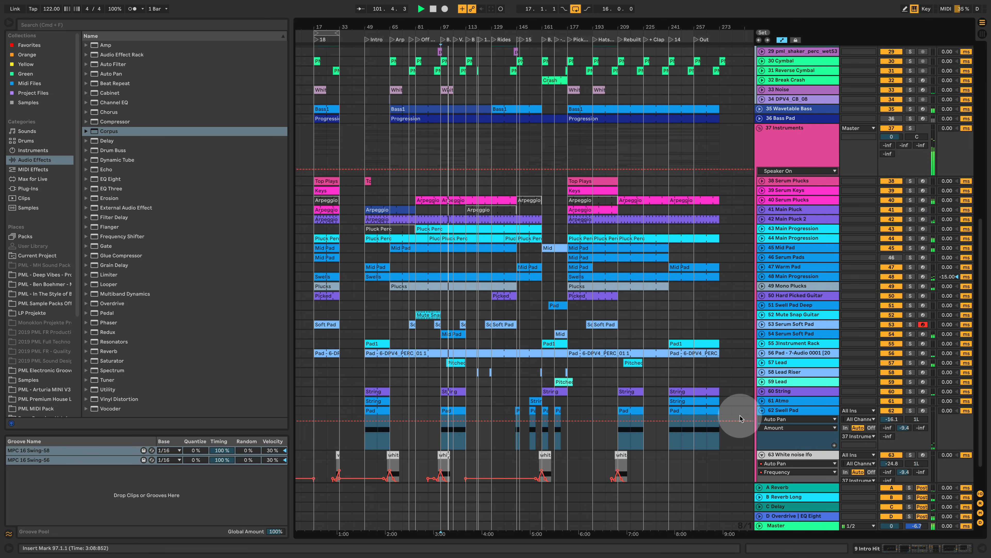
left_click(762, 362)
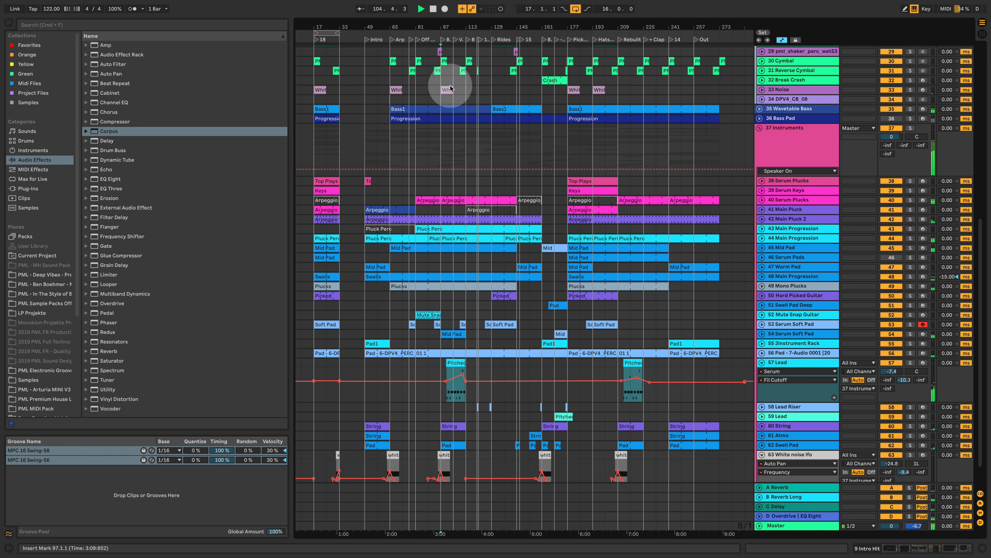
left_click_drag(452, 27, 452, 84)
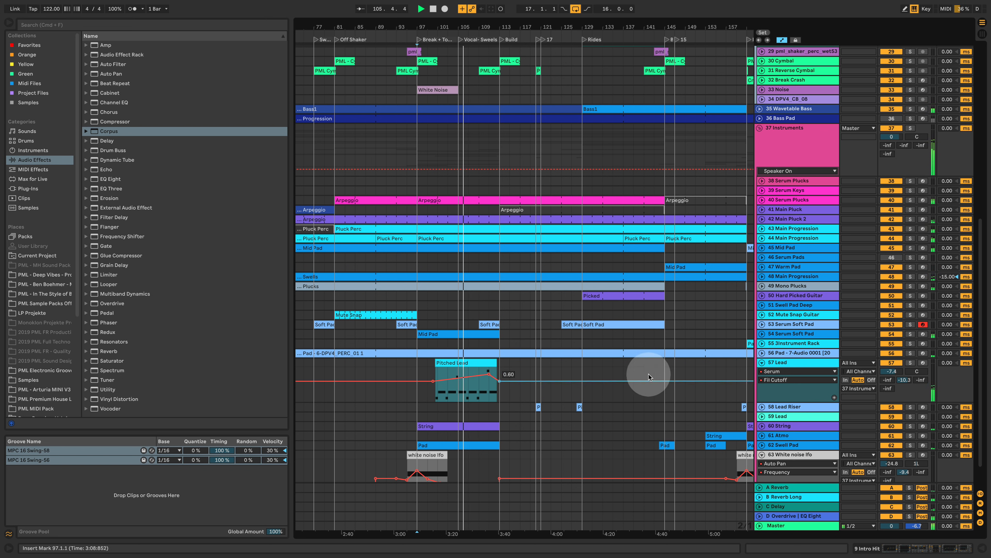
Show the 57 Lead track's device chain and compare the lead soloed and in the full mix
left_click(910, 362)
left_click(909, 362)
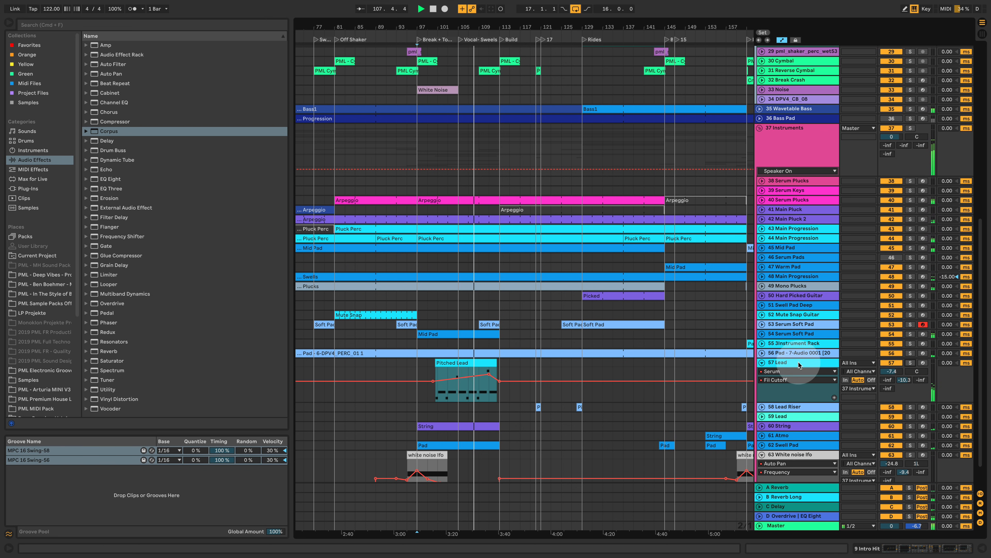
double_click(798, 362)
left_click(583, 332)
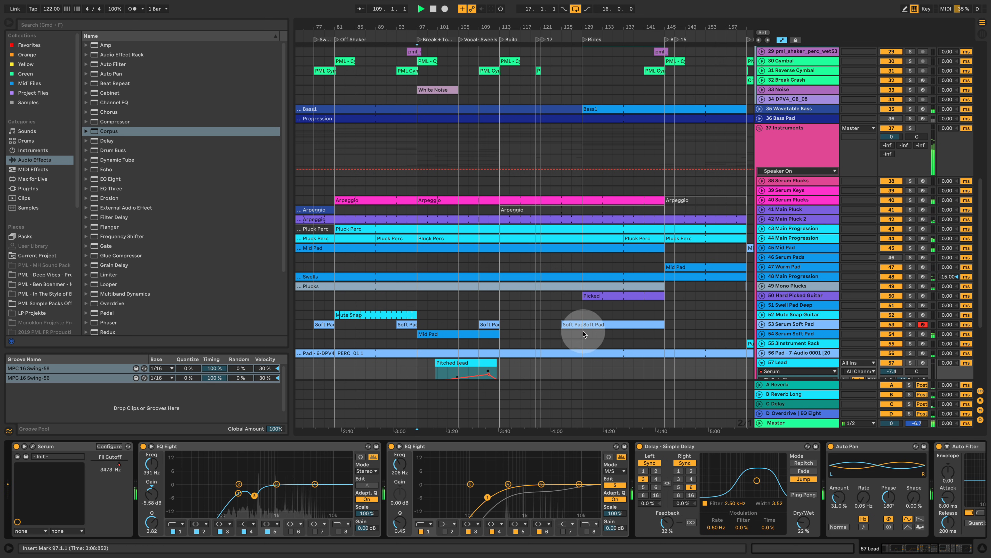
scroll(583, 331, "down", 5)
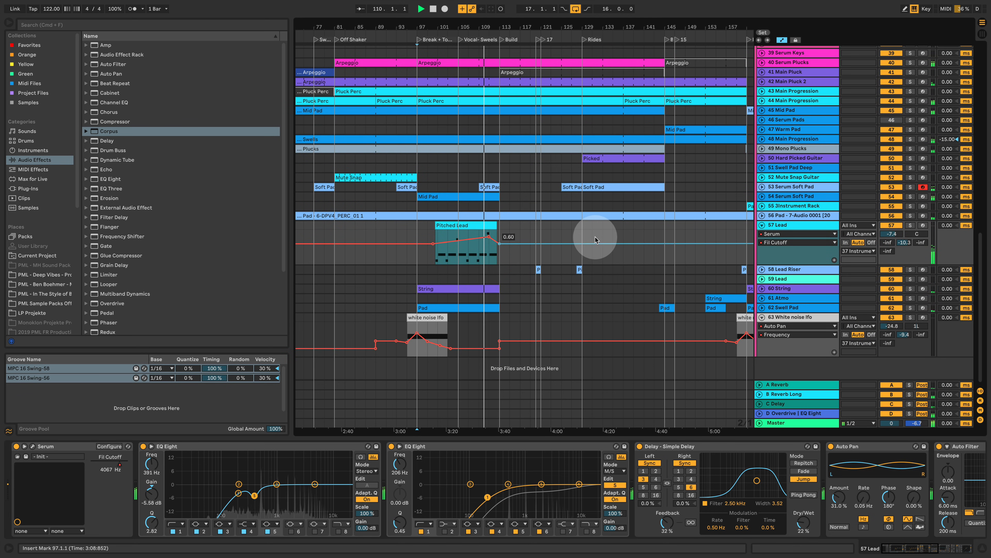
left_click(910, 225)
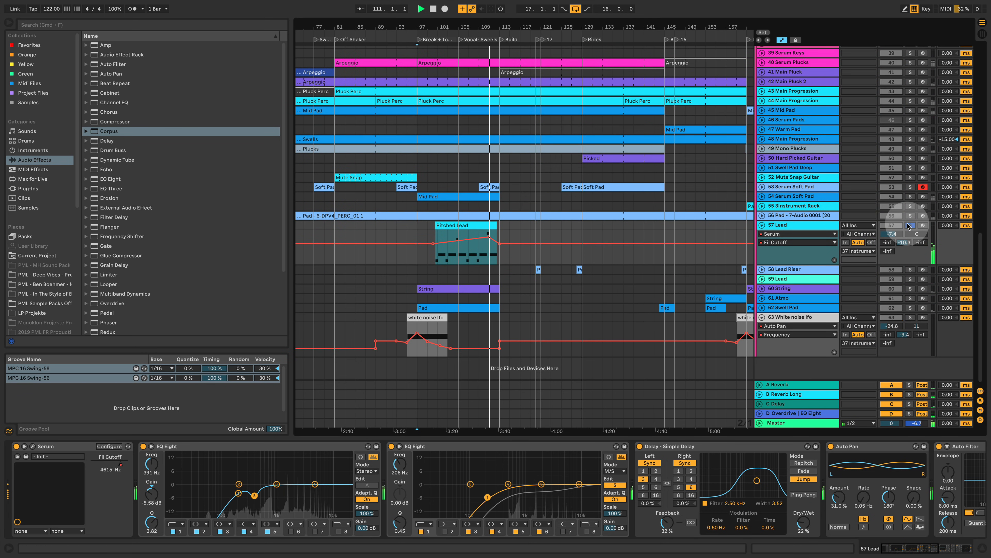
left_click(908, 225)
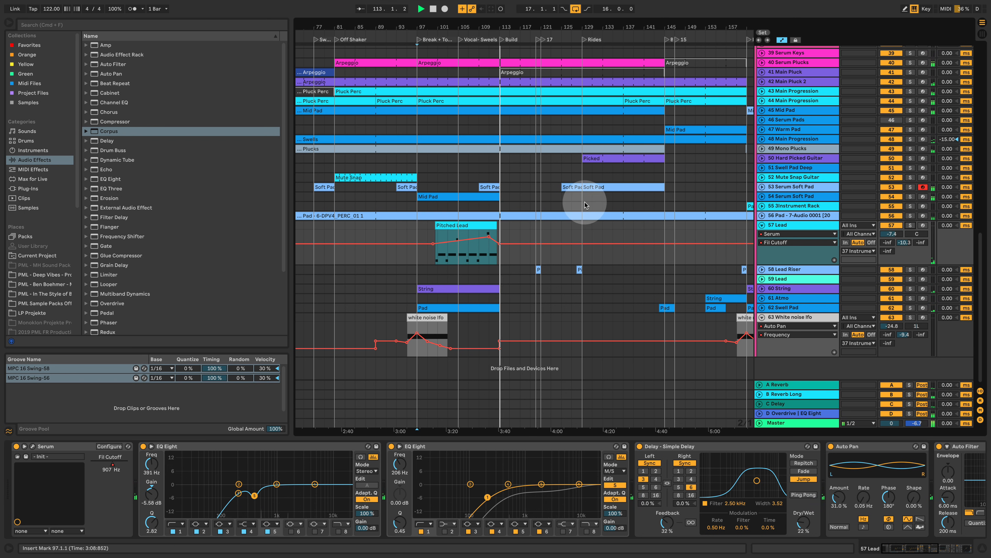
Stop playback, solo the 57 Lead track and inspect its Serum synth settings before closing the plug-in window
key("space")
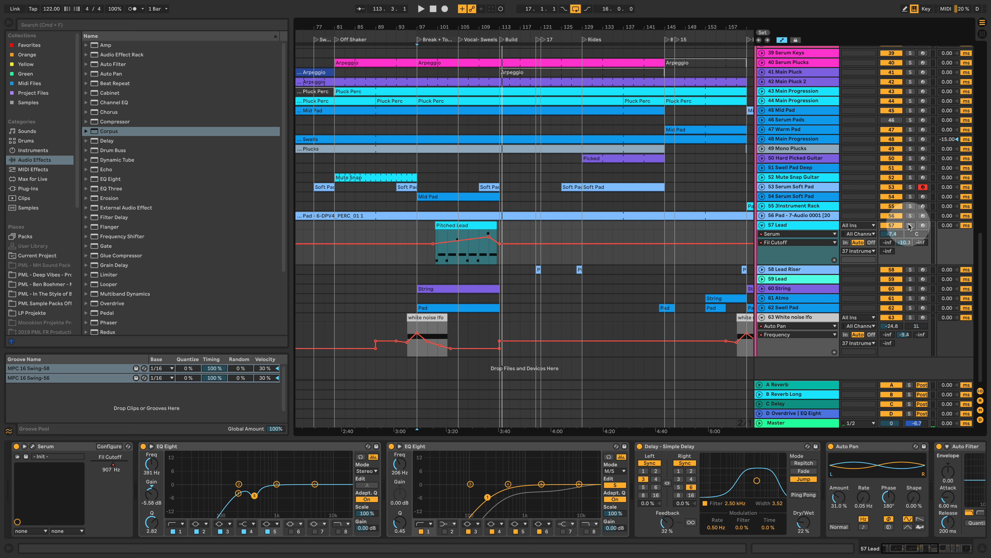
left_click(910, 226)
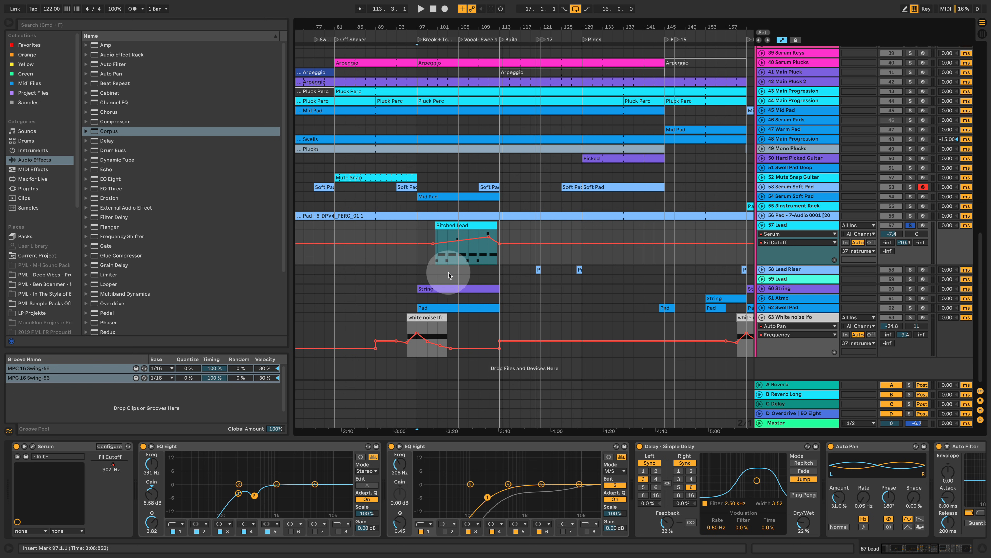
left_click(33, 446)
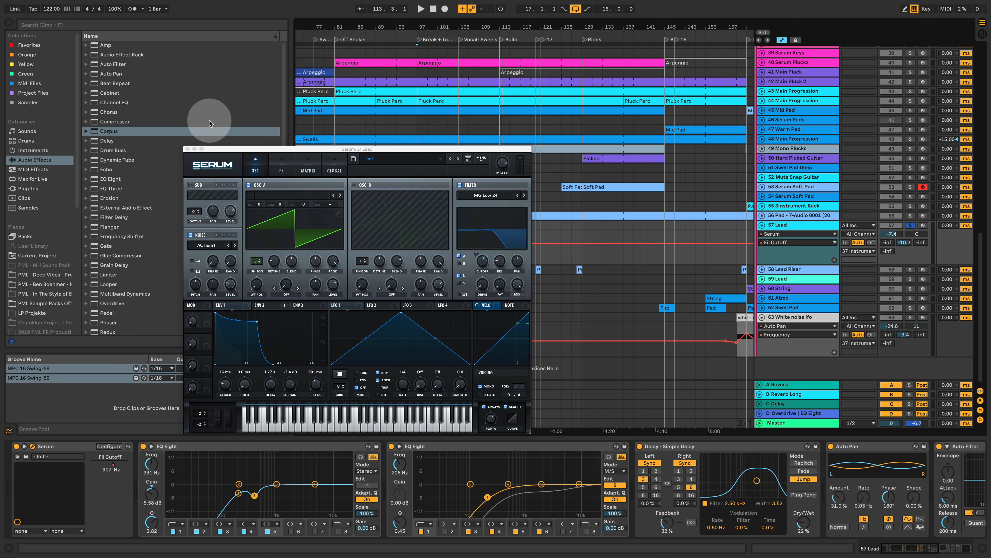
left_click(188, 149)
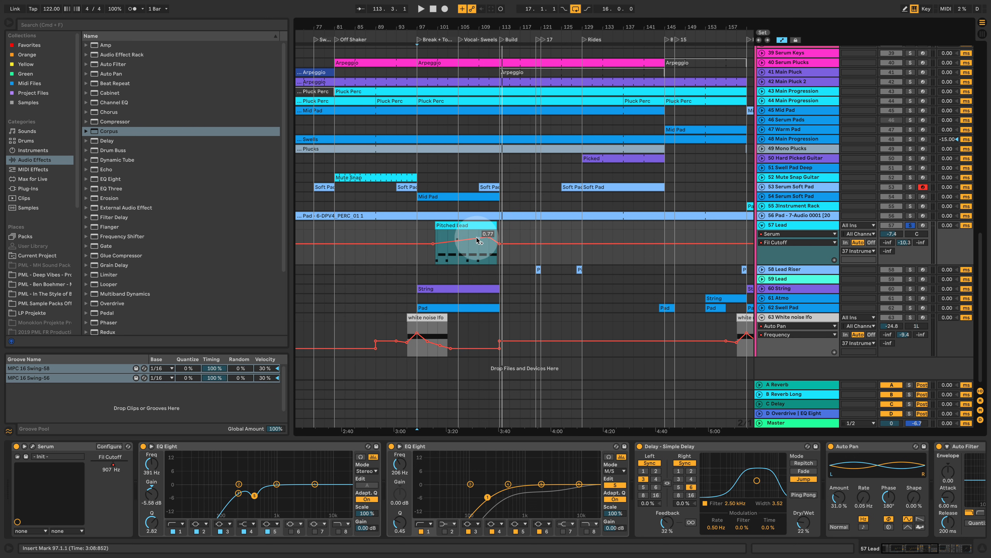
Examine the MIDI notes of the Pitched Lead clip during playback and return to the lead's device chain
double_click(453, 226)
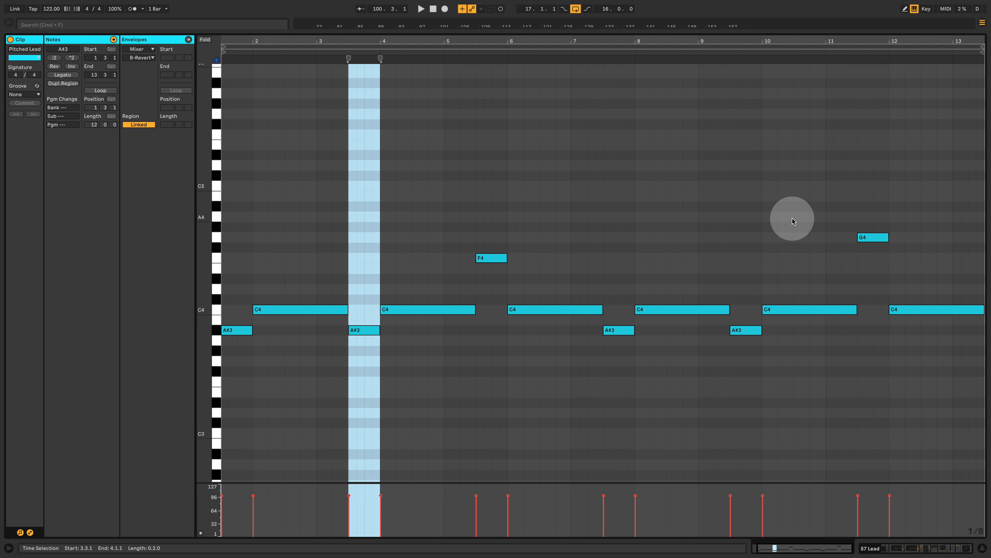
left_click(455, 53)
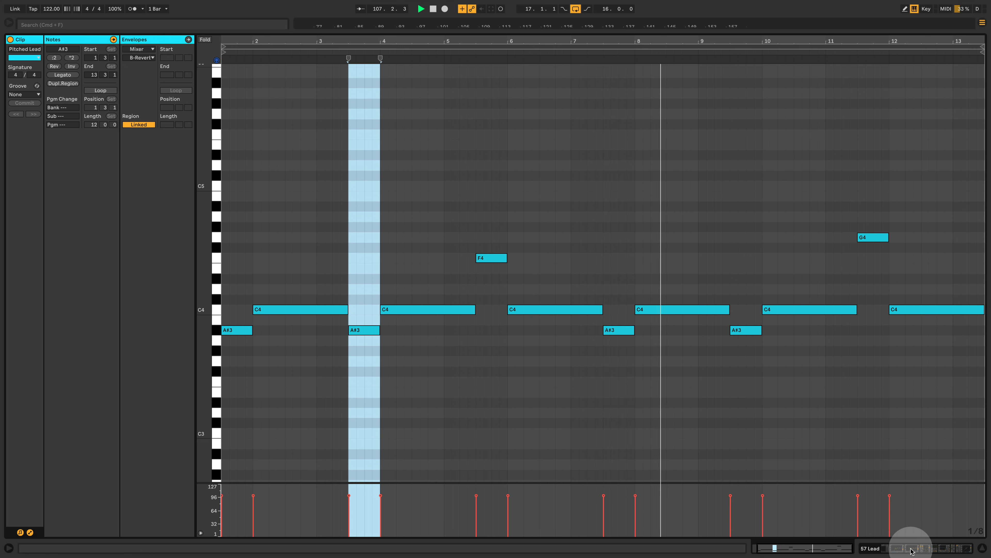
left_click(949, 549)
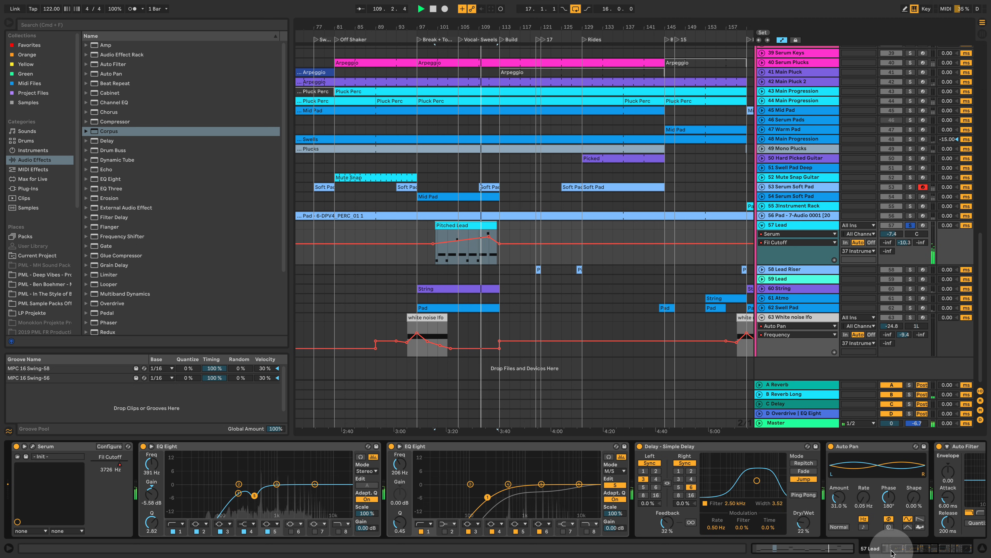
Examine the lead's effects through the Compressor, its send B automation and the Reverb on the B Reverb Long return track
left_click_drag(896, 550, 916, 552)
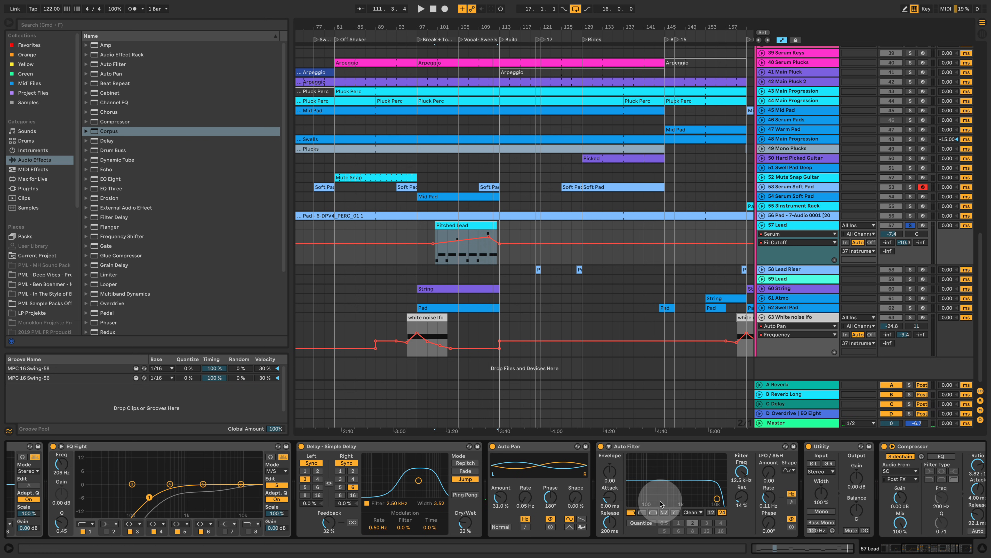
left_click_drag(925, 550, 944, 554)
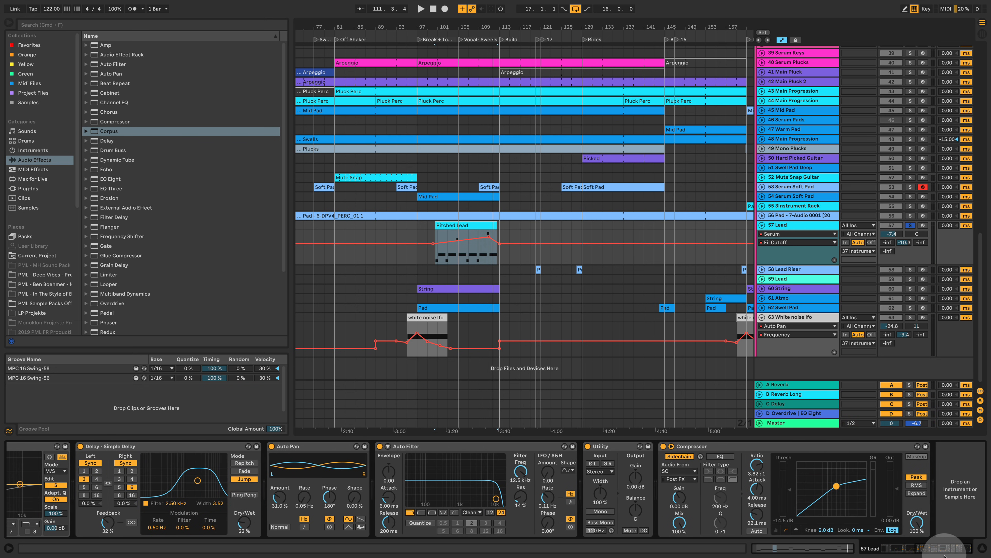
left_click(904, 242)
left_click(804, 395)
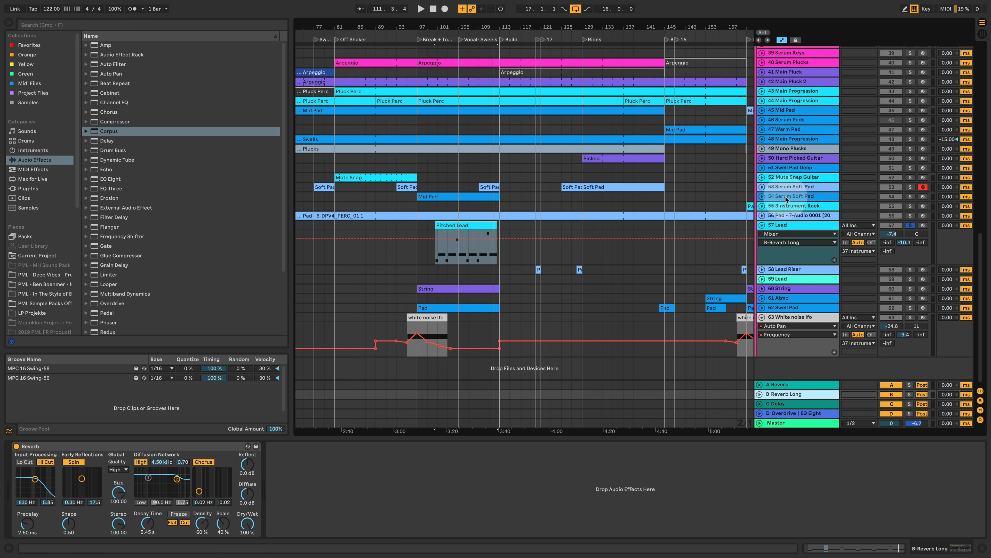
Play back the break in the full mix, hide the device chain and review the whole arrangement
key("space")
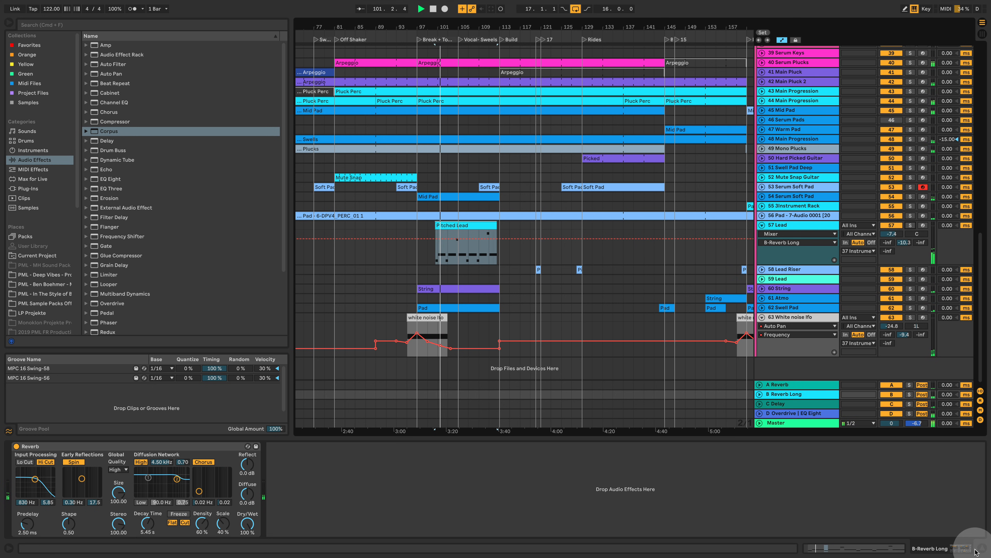
left_click(974, 551)
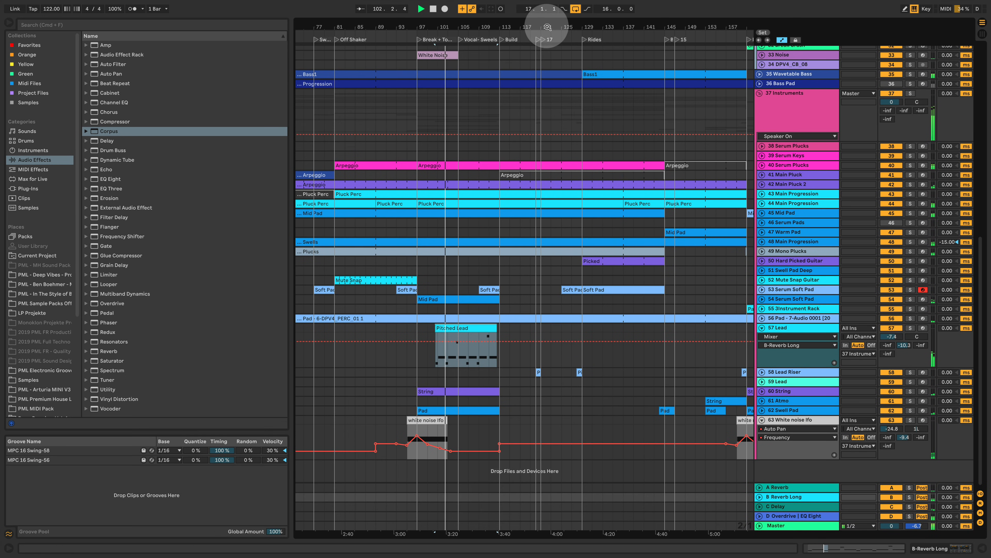
left_click_drag(548, 27, 458, 30)
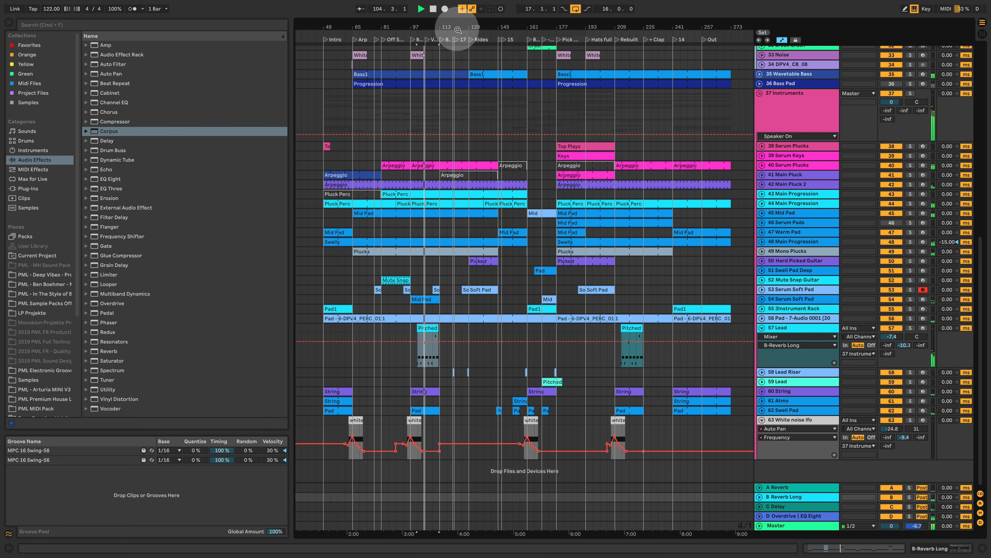
left_click(624, 200)
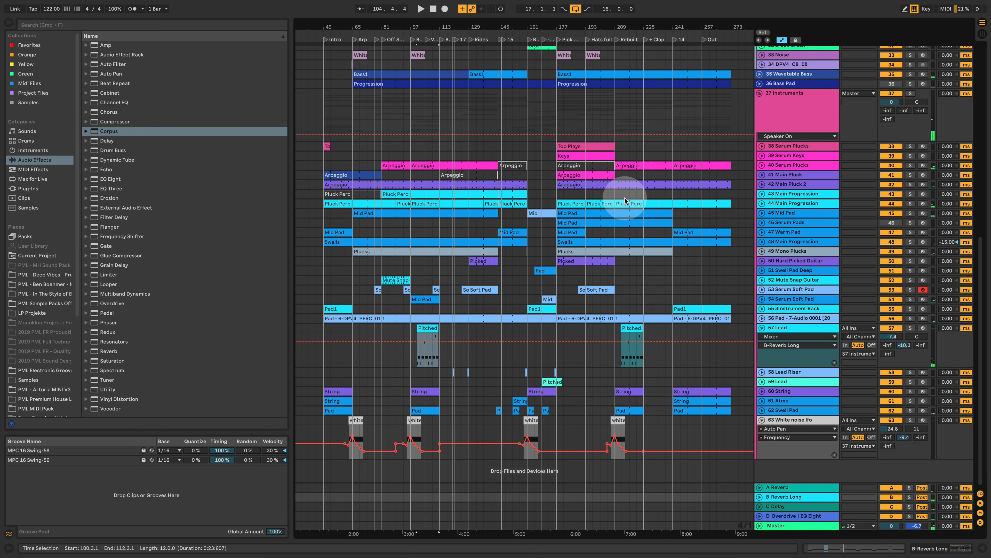
left_click(597, 241)
scroll(597, 243, "up", 10)
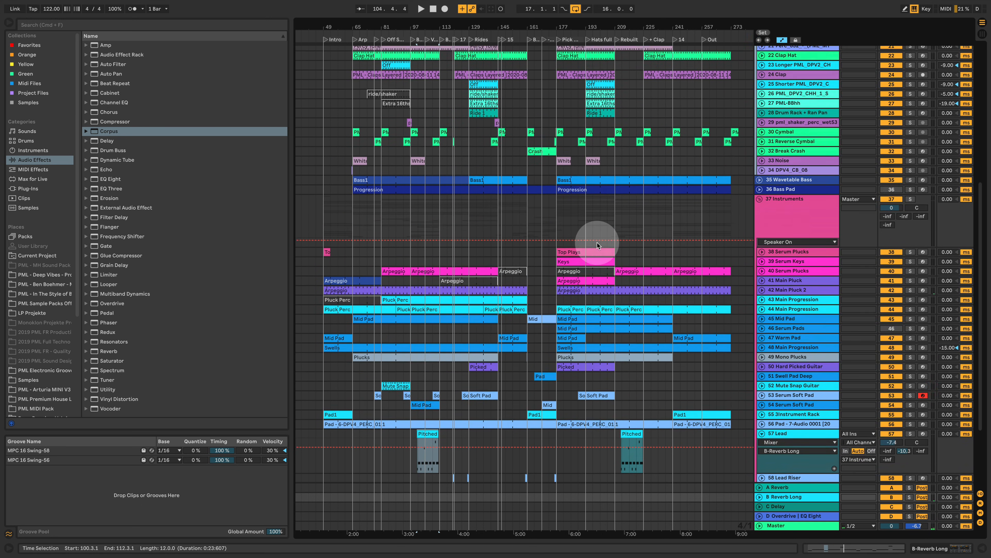
scroll(565, 314, "up", 1)
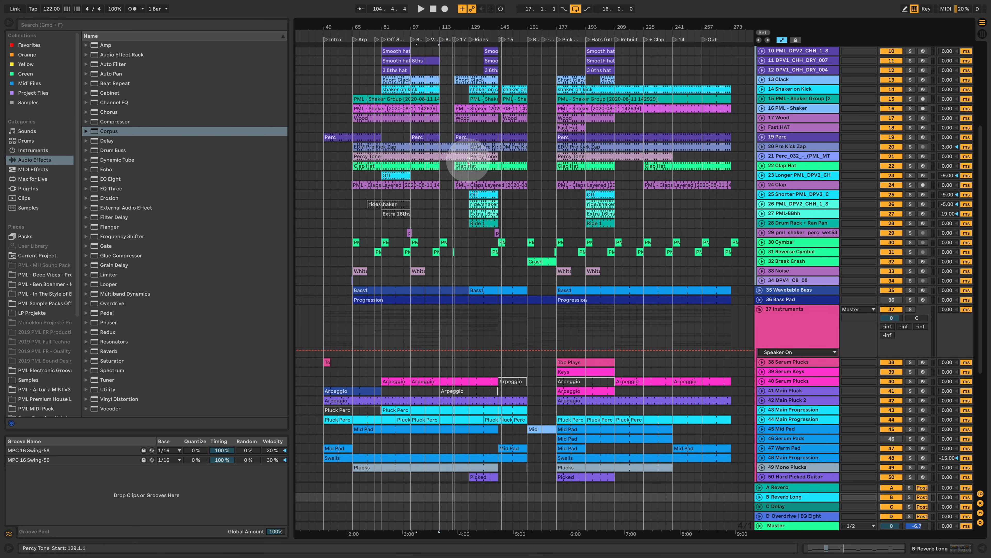
Listen to the Build section from bar 113 and stop playback
left_click(440, 39)
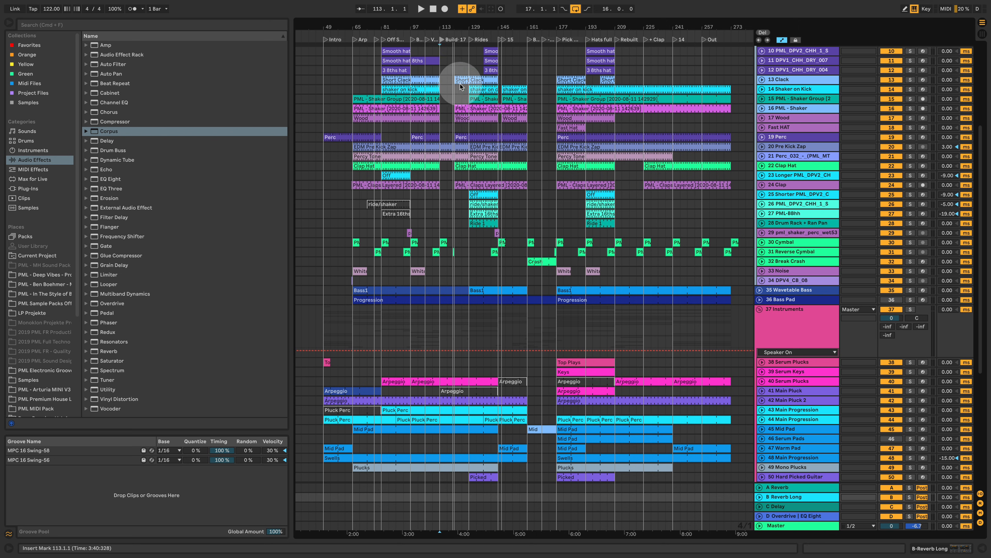
scroll(461, 181, "up", 3)
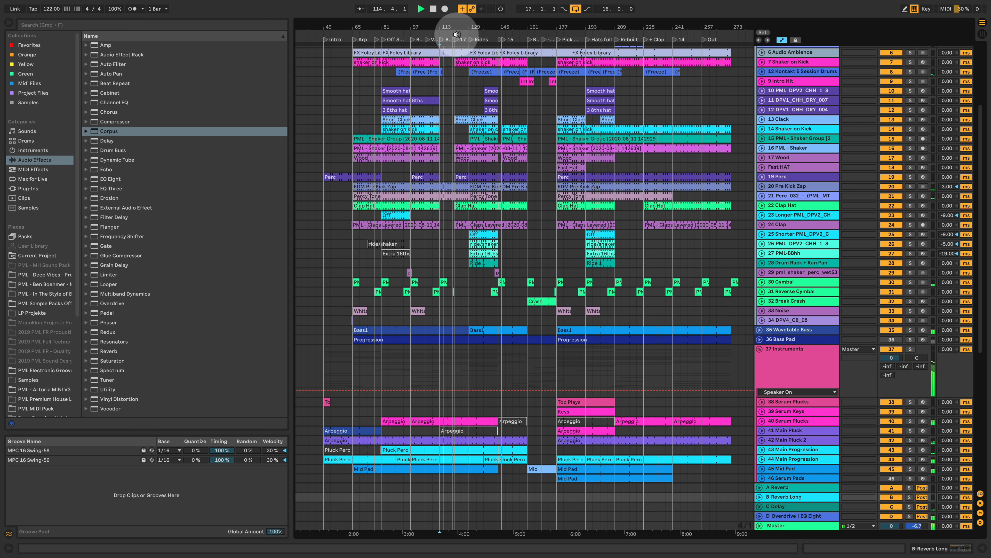
key("space")
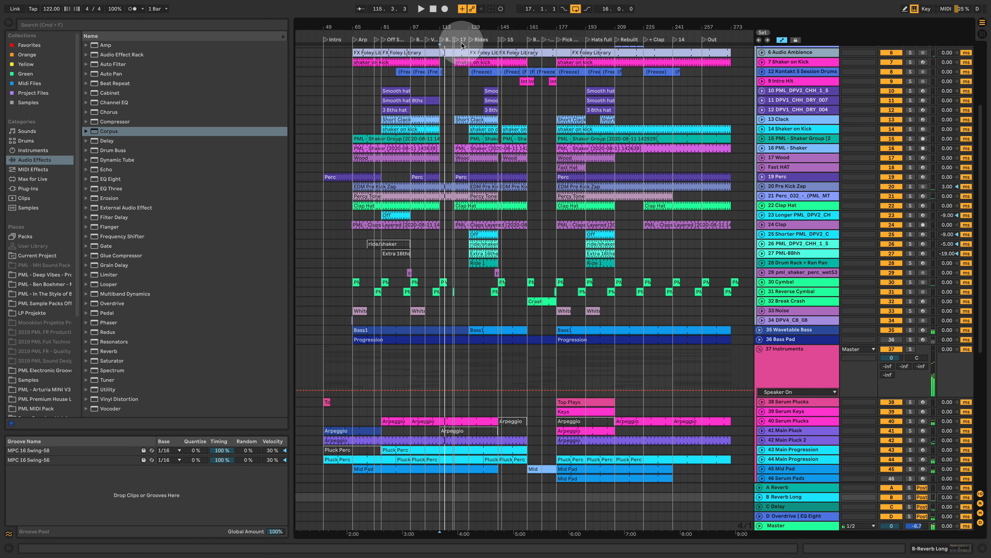
Play the section at locator 17 from bar 121 while looking over its drum and instrument tracks
scroll(466, 31, "up", 3)
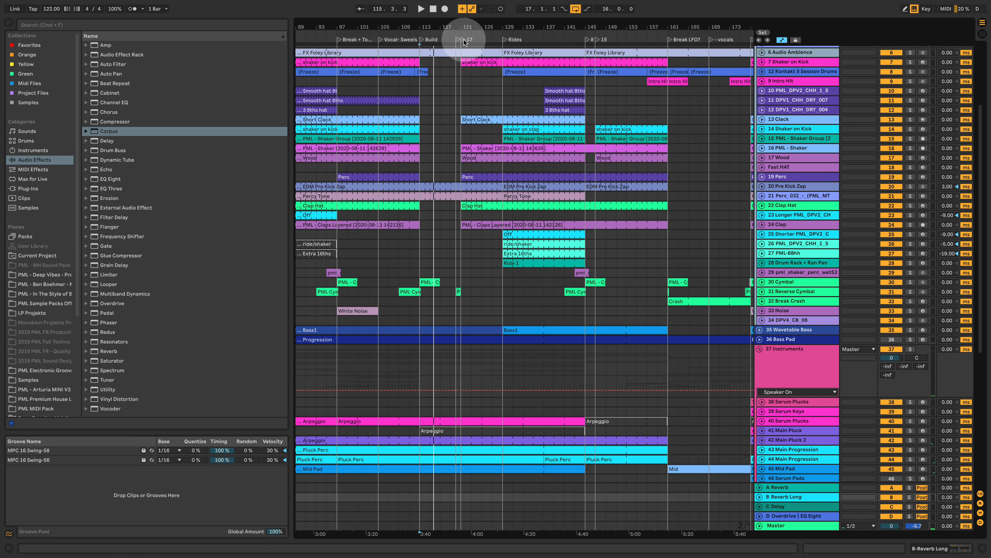
left_click(462, 38)
scroll(487, 147, "down", 5)
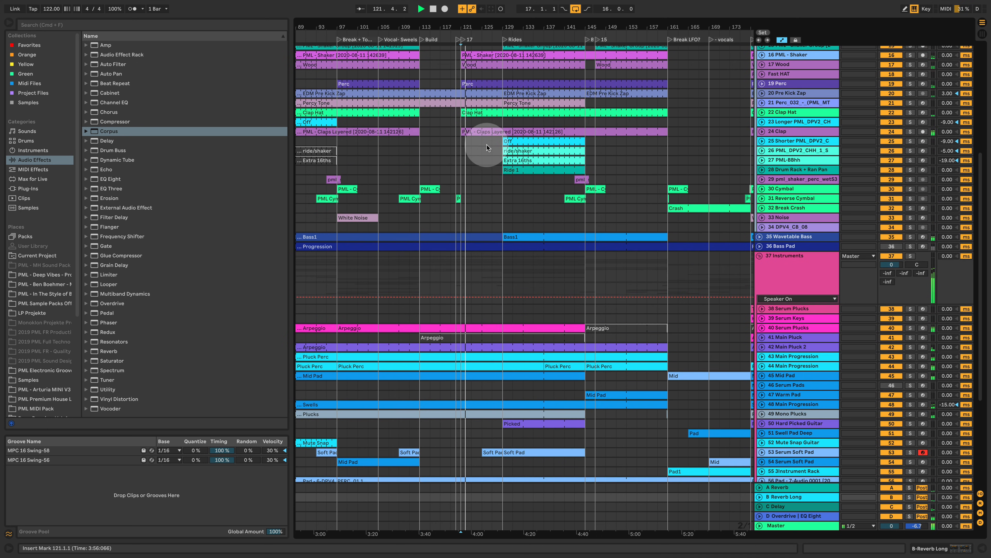
scroll(486, 145, "down", 8)
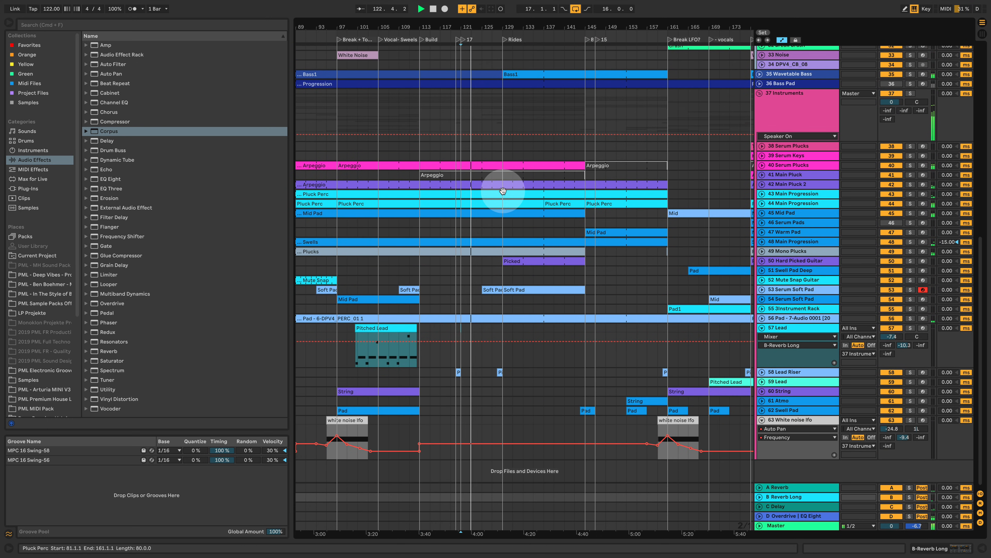
scroll(503, 190, "up", 4)
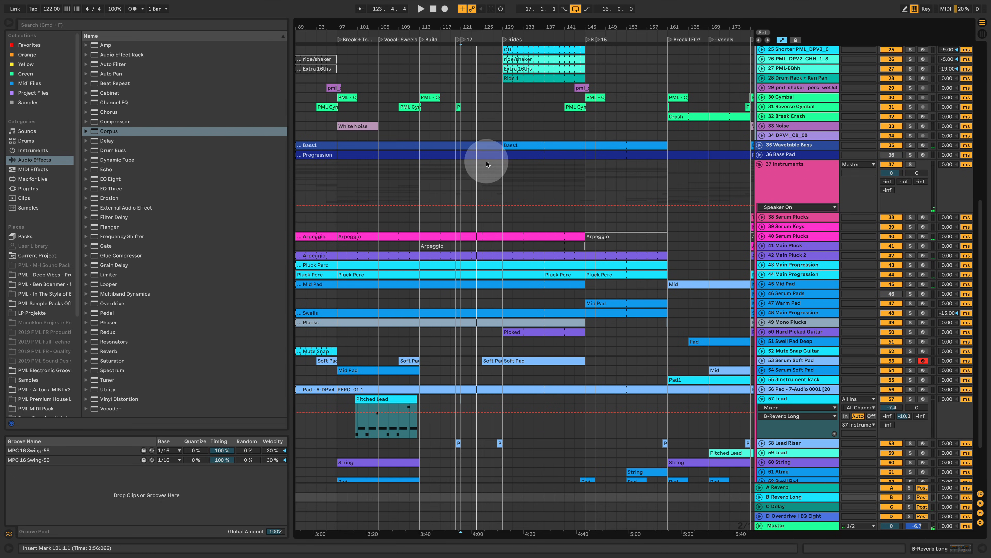
Play the Rides section from bar 129, expand the 50 Hard Picked Guitar track and compare it soloed and in the mix
scroll(549, 170, "up", 4)
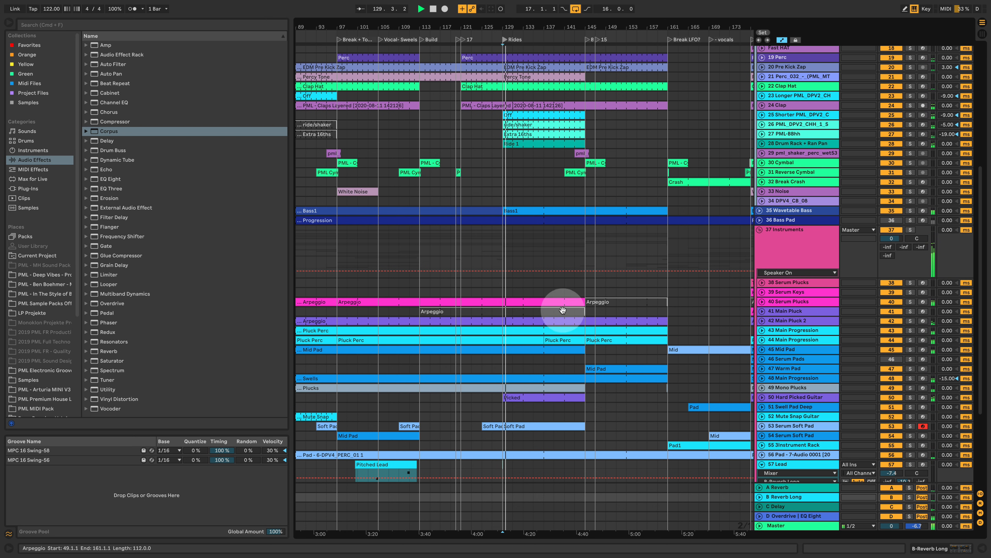
left_click(761, 397)
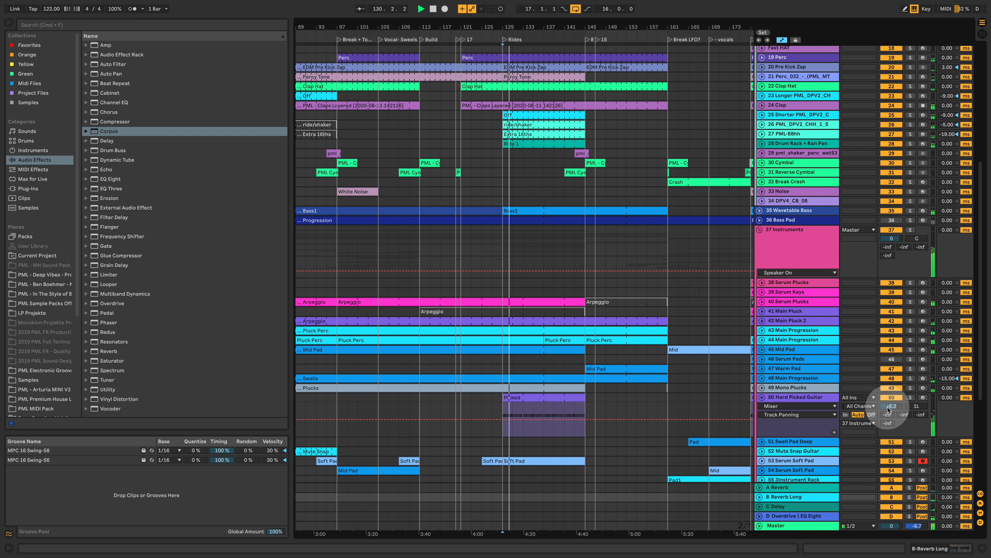
left_click(909, 398)
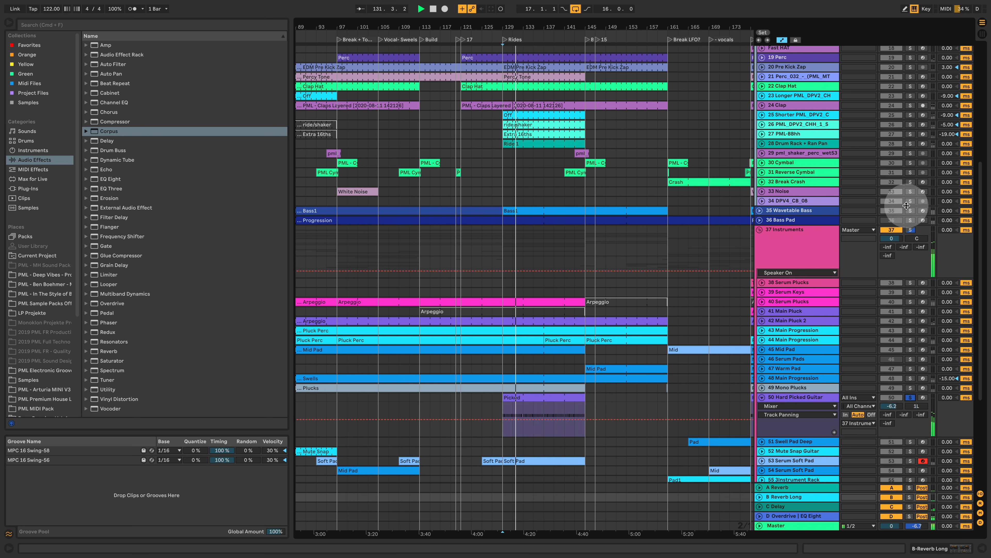
left_click(912, 144)
left_click_drag(519, 26, 467, 16)
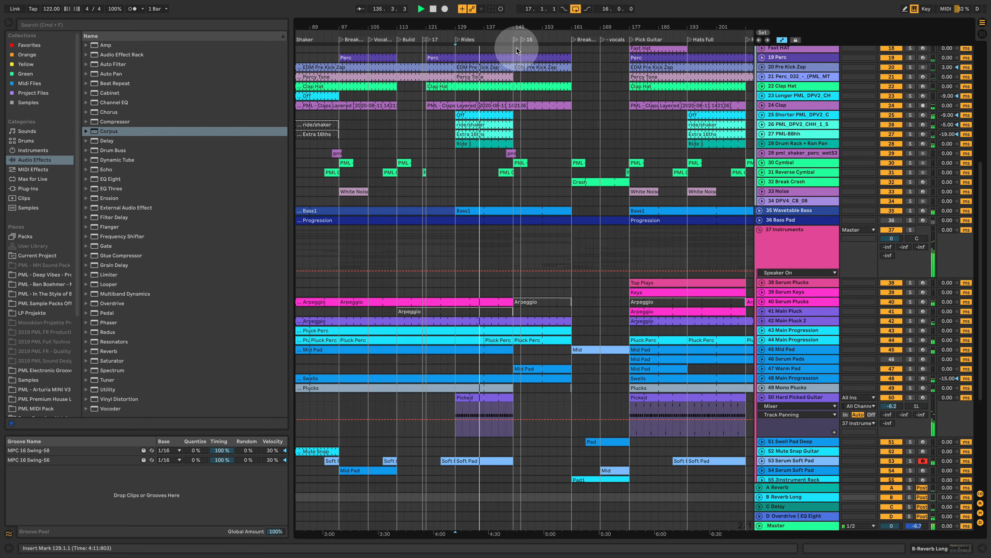
left_click(549, 89)
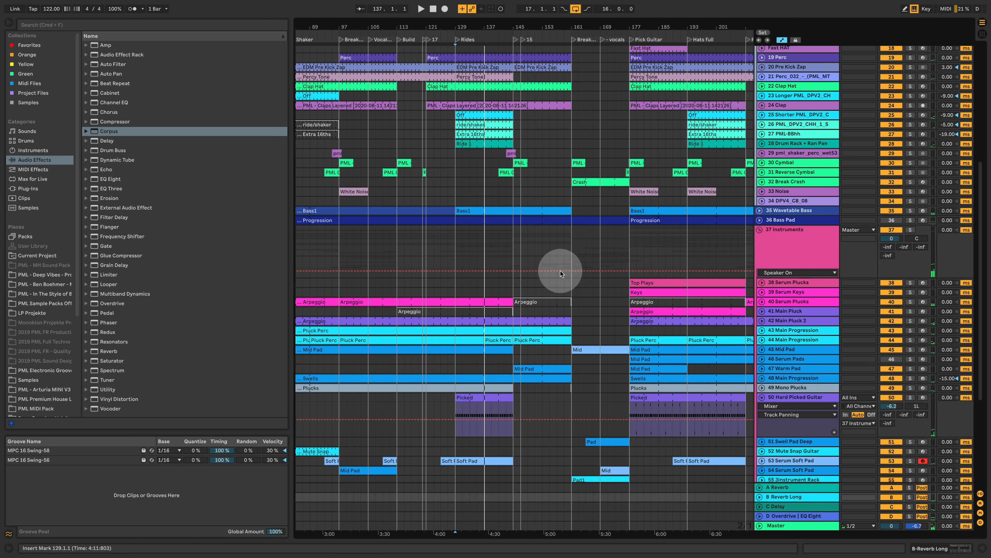
Play the transition out of Rides into bar 145 and examine the drum and instrument clips used there
scroll(546, 300, "up", 5)
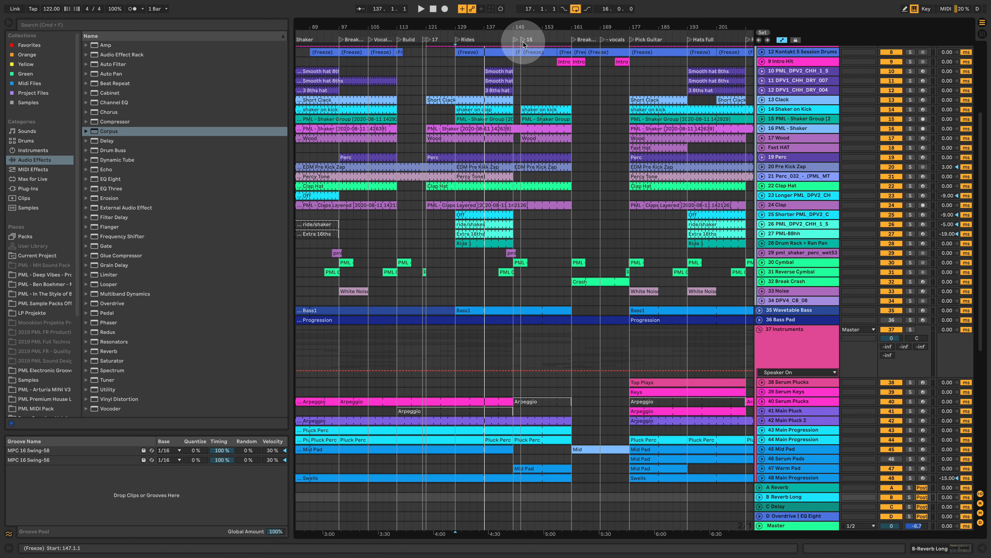
left_click_drag(513, 39, 515, 51)
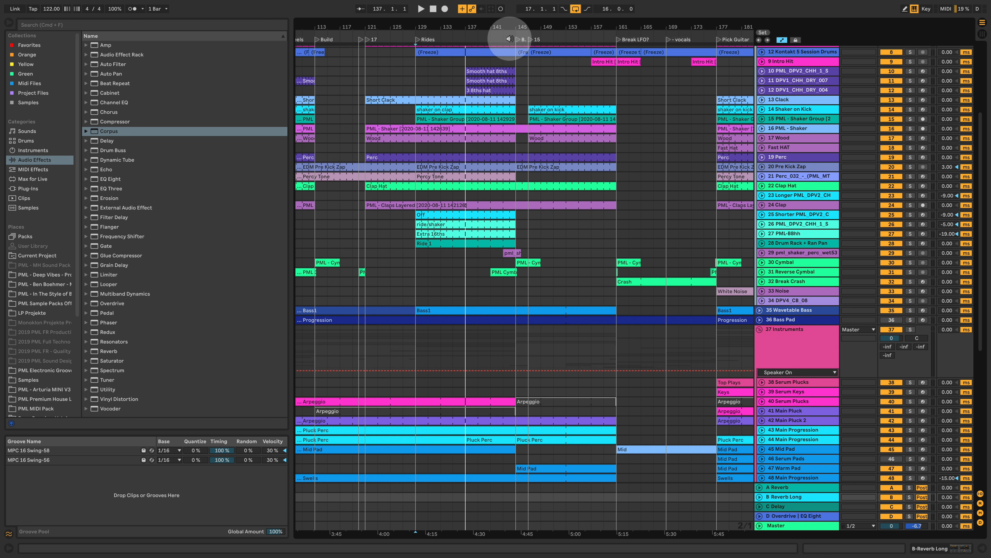
left_click(511, 36)
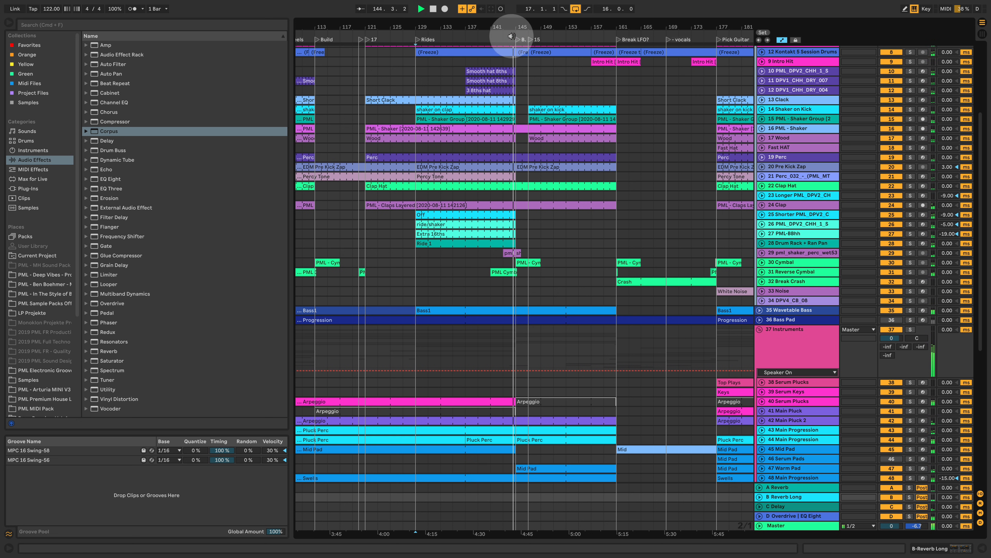
scroll(580, 241, "up", 3)
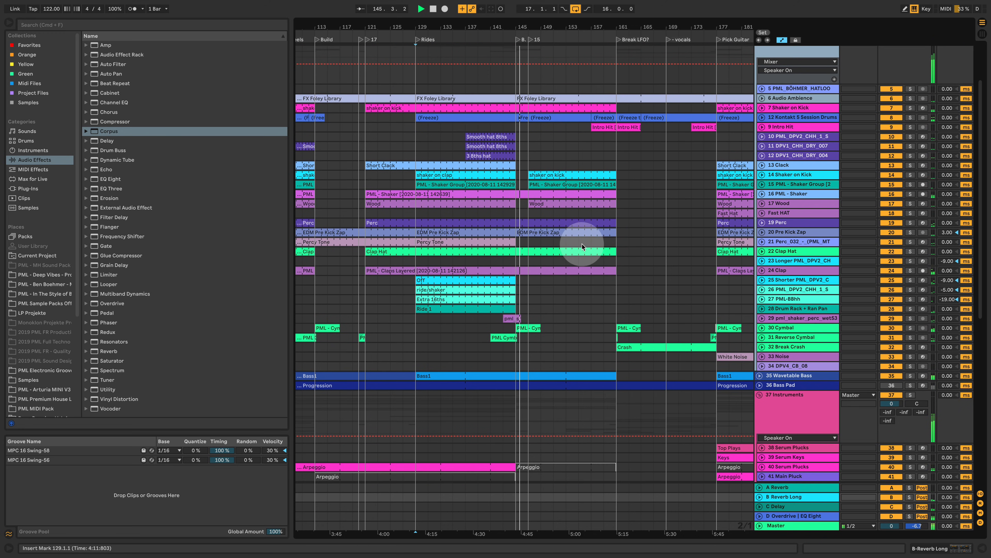
scroll(581, 245, "up", 3)
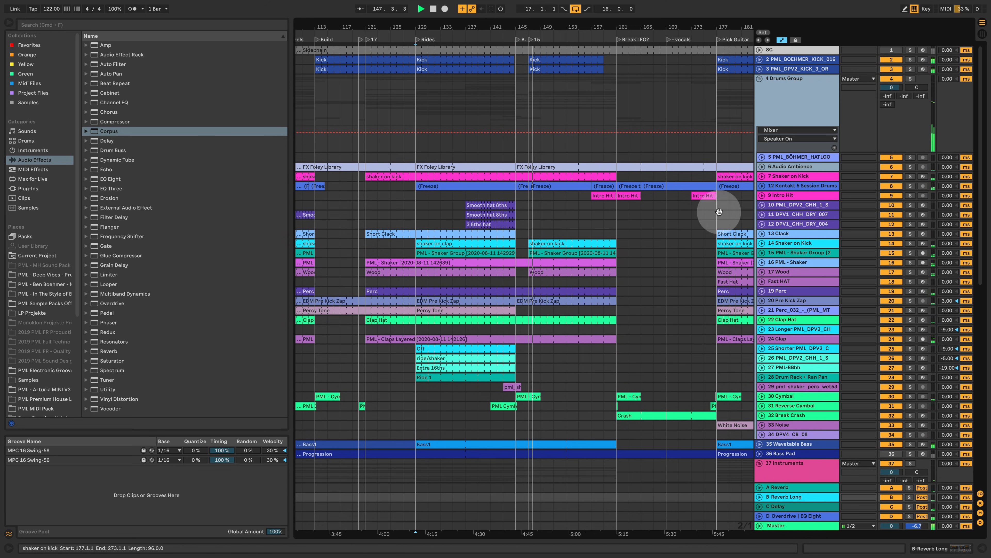
scroll(669, 262, "down", 10)
scroll(661, 260, "down", 5)
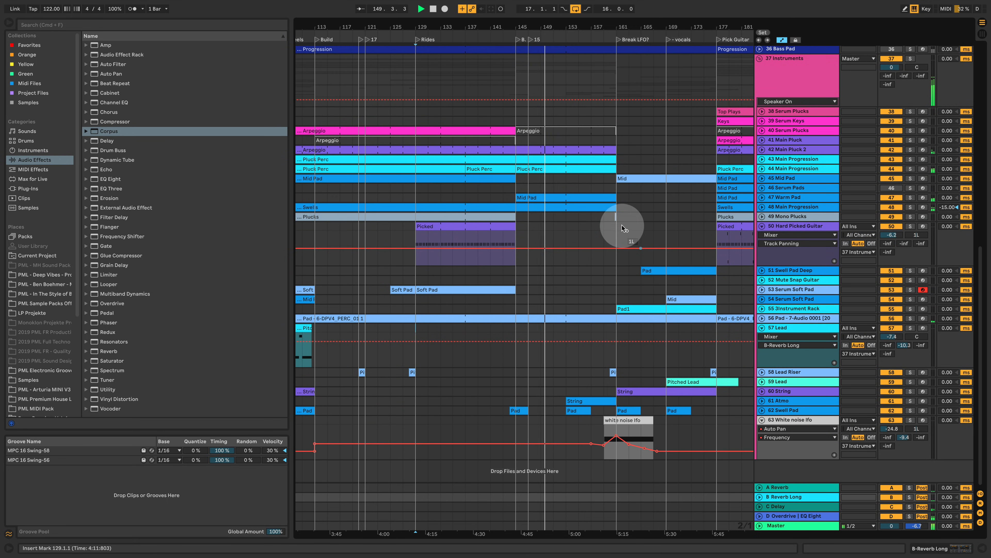
Expand the 44 Main Progression track and enlarge its height to show the notes in its Pluck Perc clips
left_click_drag(587, 28, 488, 27)
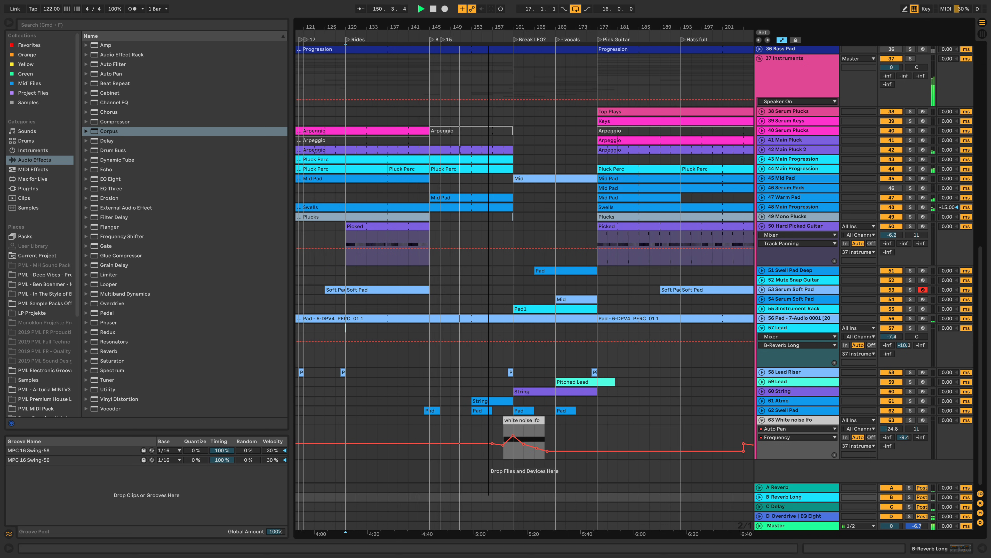
left_click(762, 169)
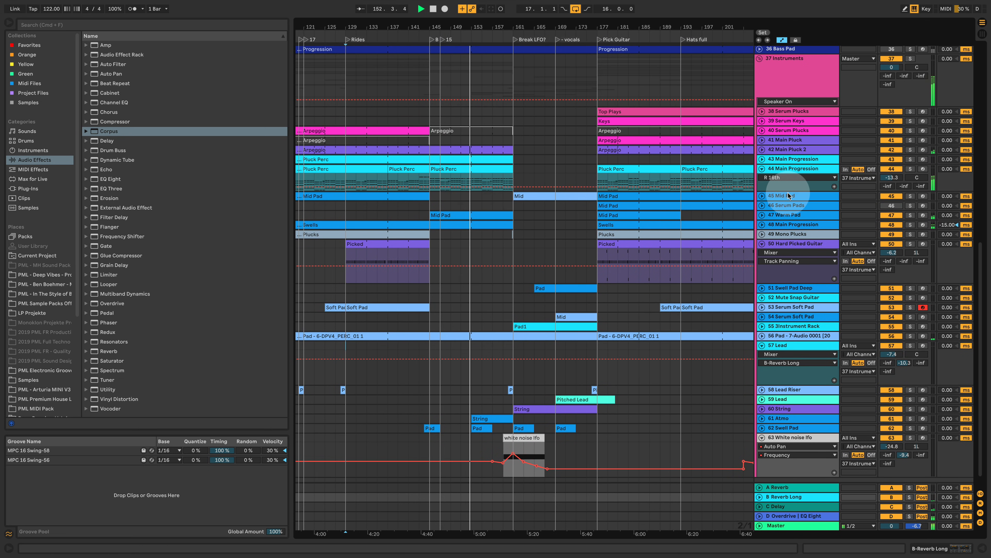
left_click_drag(786, 214, 779, 317)
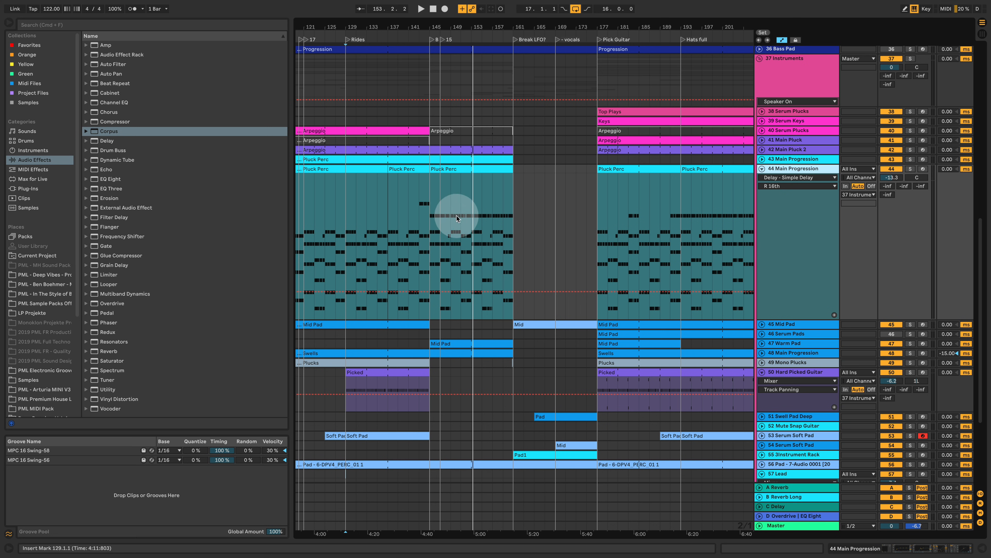
Examine the MIDI notes of the Pluck Perc clip starting at bar 145 and return to the track's device chain
double_click(487, 177)
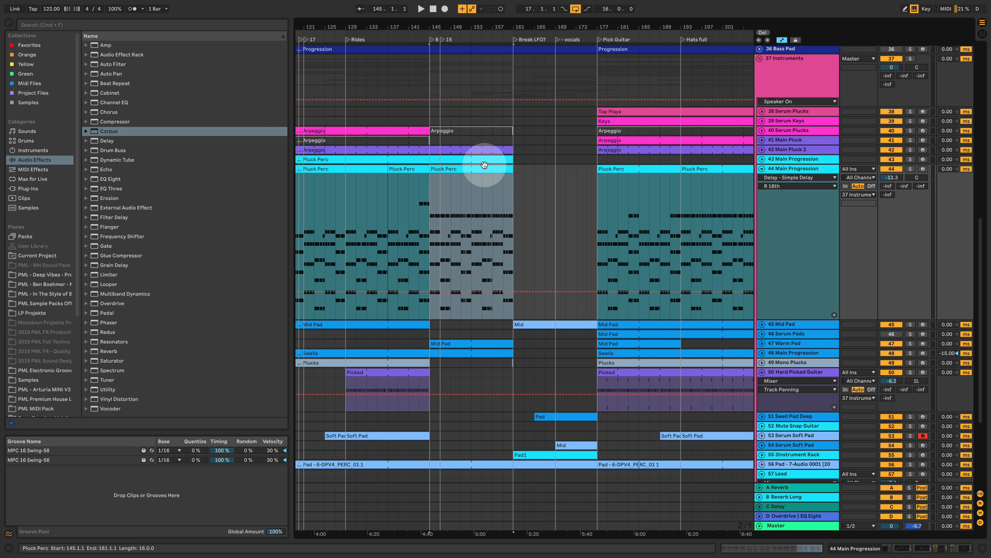
left_click_drag(206, 225, 223, 233)
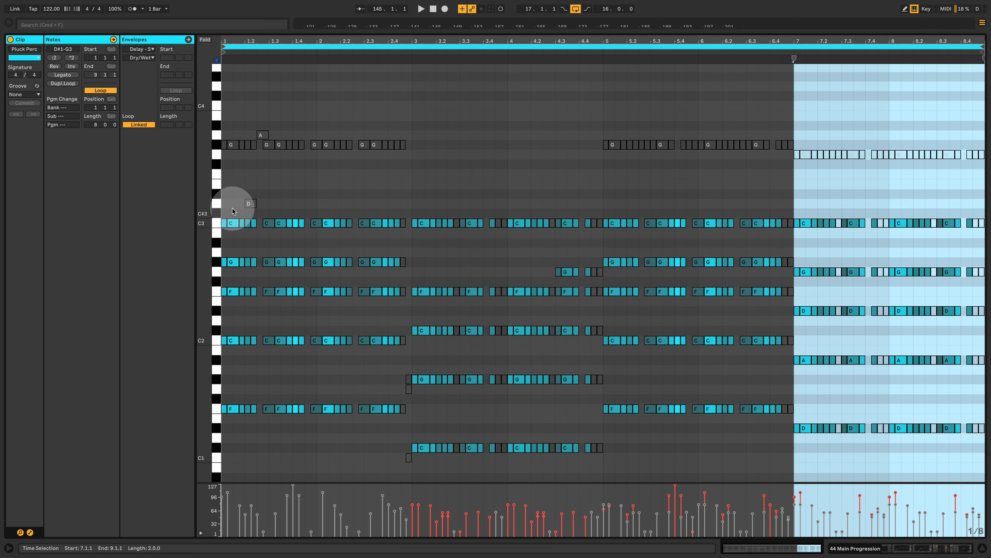
left_click(898, 547)
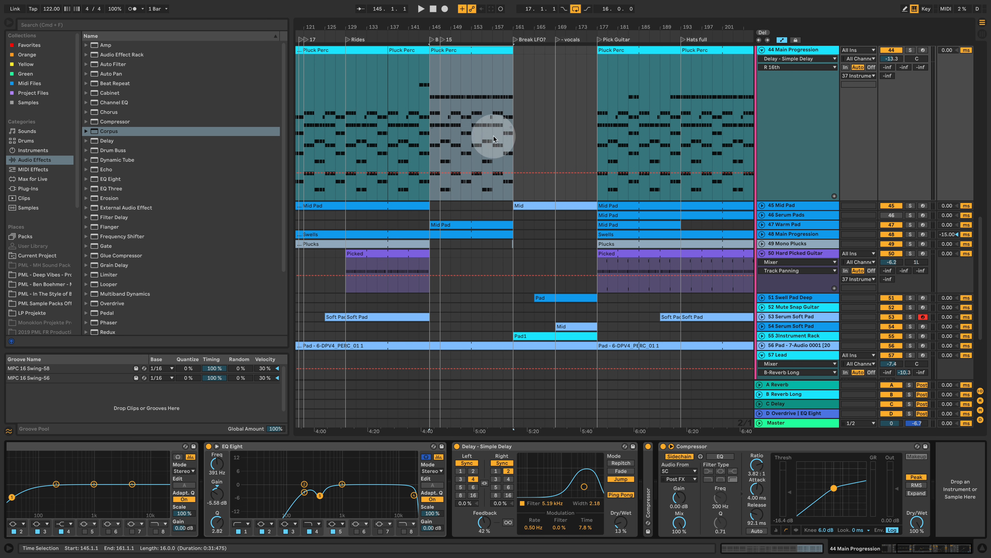
Expand the 45 Mid Pad track and play the arrangement from bar 159 into the Break LFO section
scroll(486, 207, "up", 1)
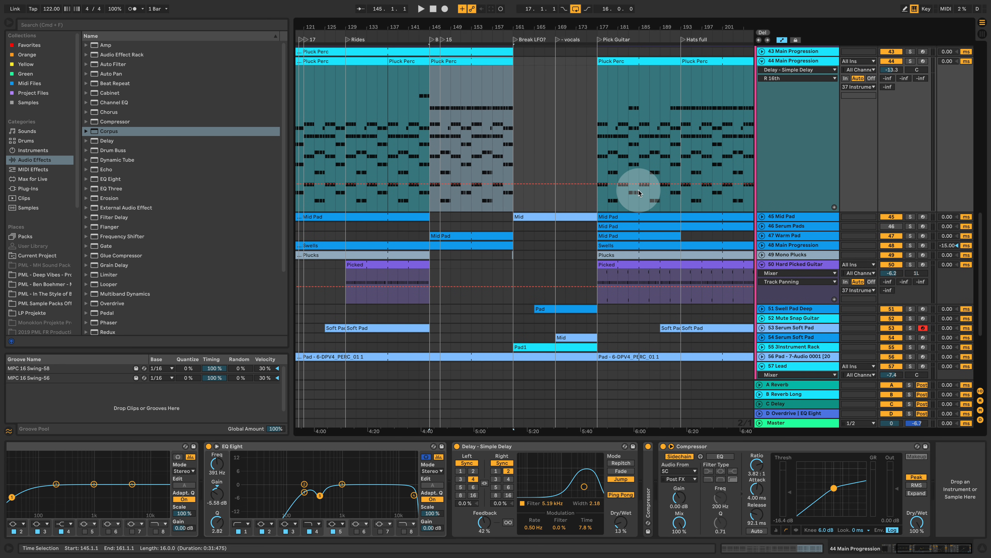
left_click(762, 217)
left_click(504, 81)
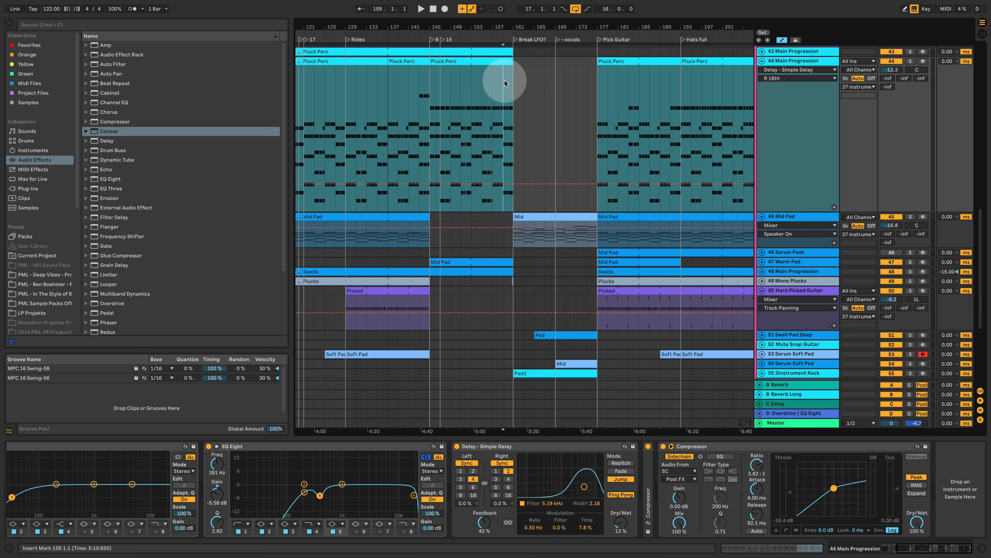
key("space")
Expand the 9 Intro Hit track and compare its hit soloed and in the full mix
scroll(525, 138, "up", 10)
scroll(526, 142, "up", 10)
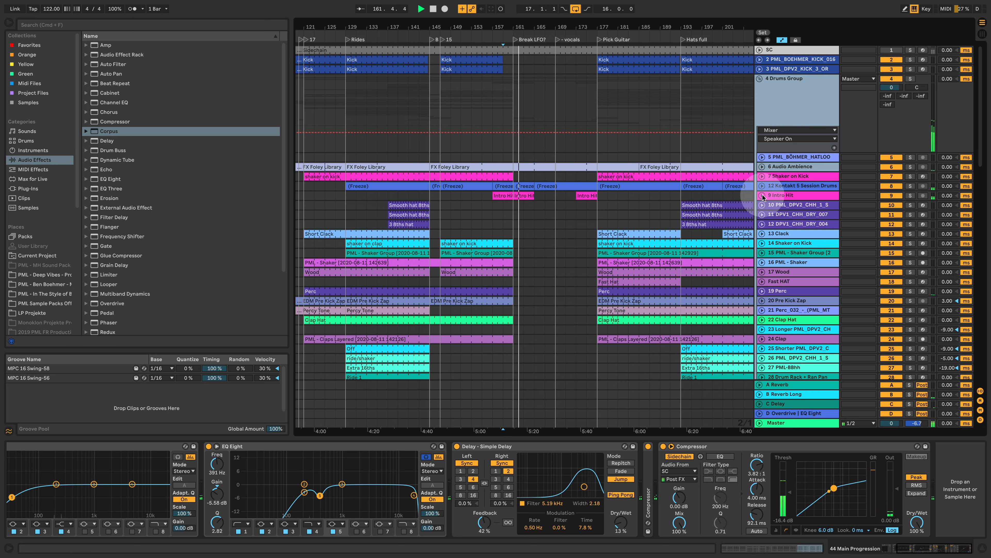
left_click(762, 195)
left_click(910, 196)
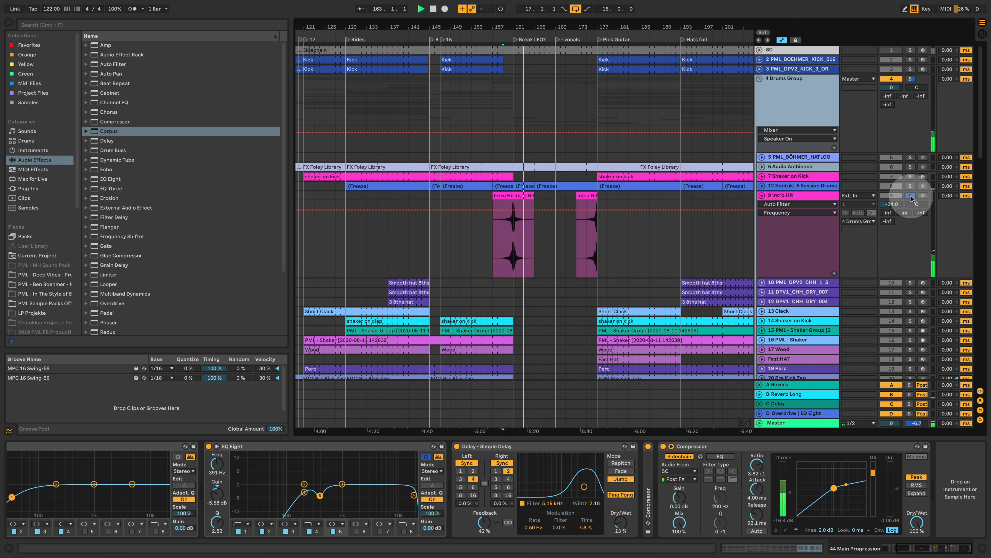
left_click(911, 196)
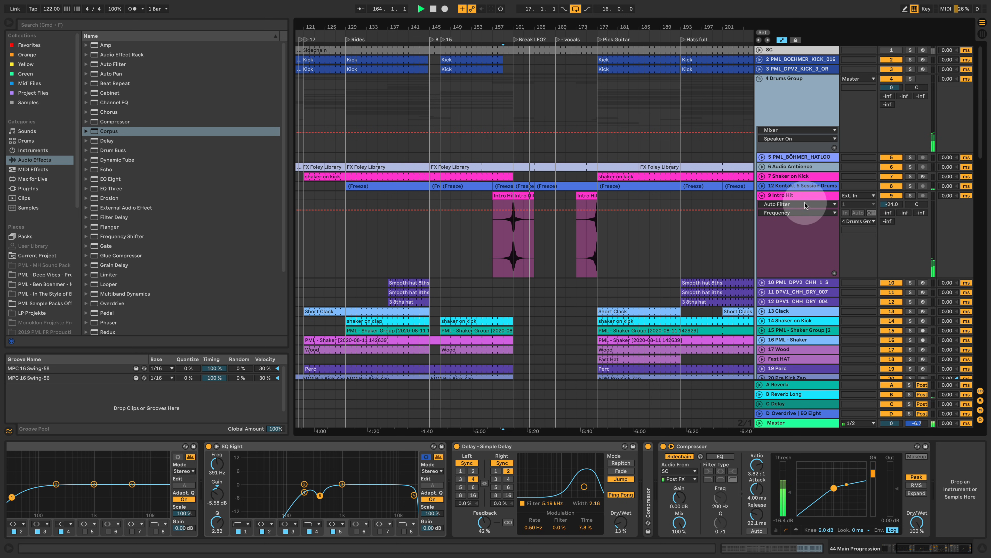
Solo the 45 Mid Pad track and open the MIDI notes of its Mid clip at bar 161
scroll(719, 265, "down", 15)
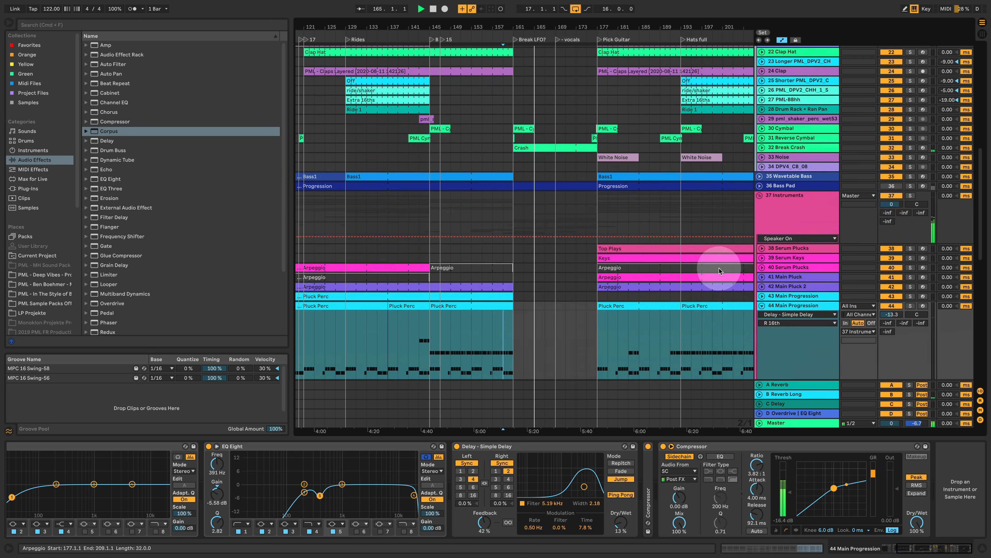
scroll(703, 156, "down", 10)
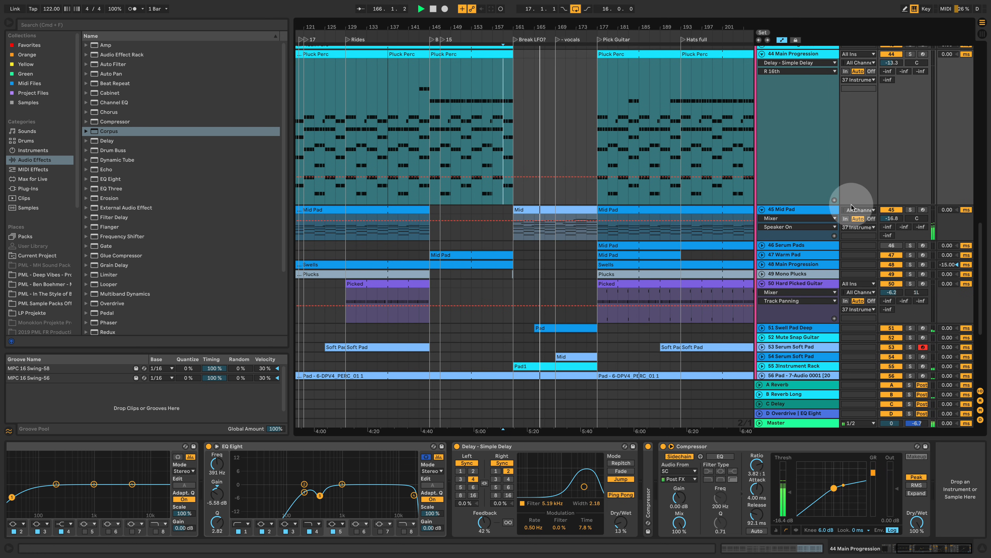
left_click(910, 210)
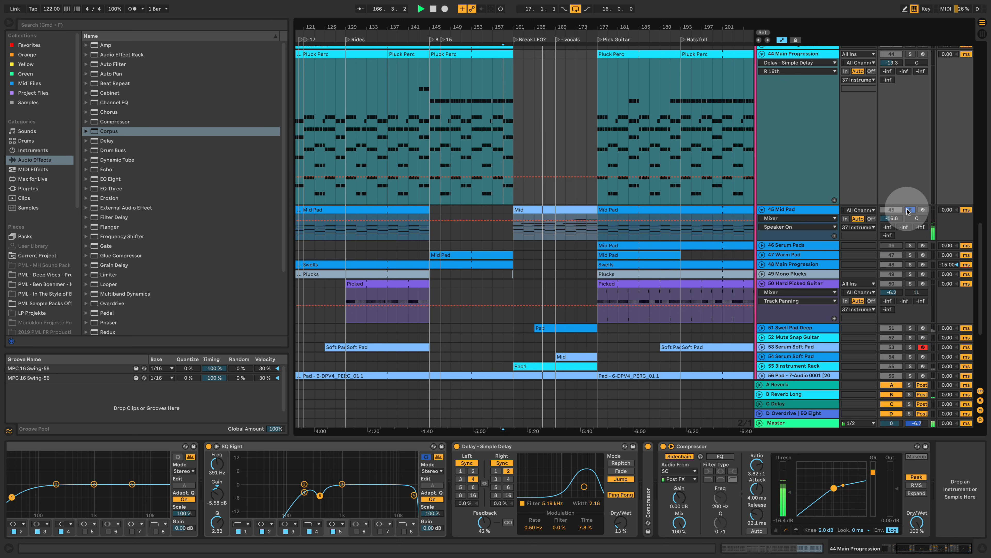
double_click(540, 208)
left_click(377, 225)
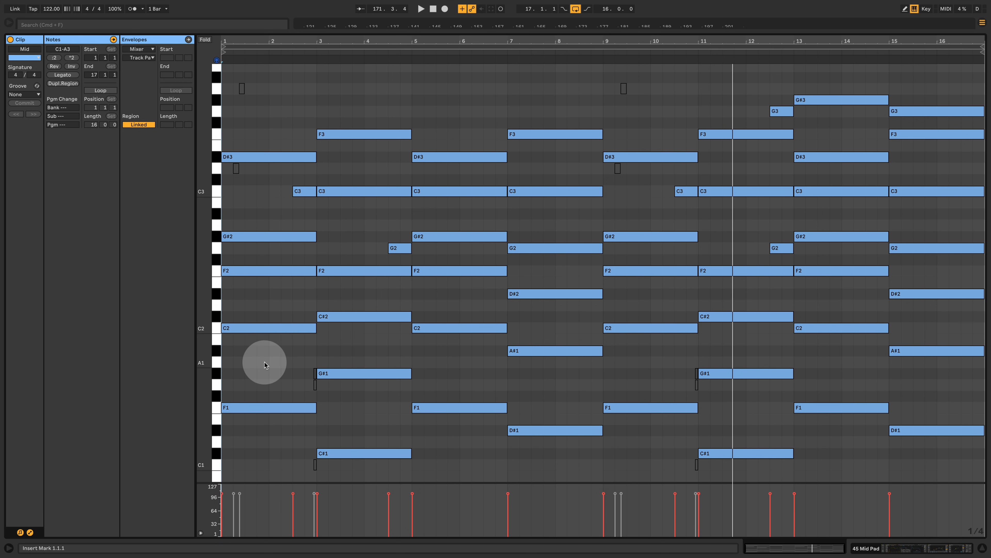
Transpose the first C2 note of the Mid clip up an octave, undo the change and return to the arrangement
left_click_drag(265, 360, 252, 302)
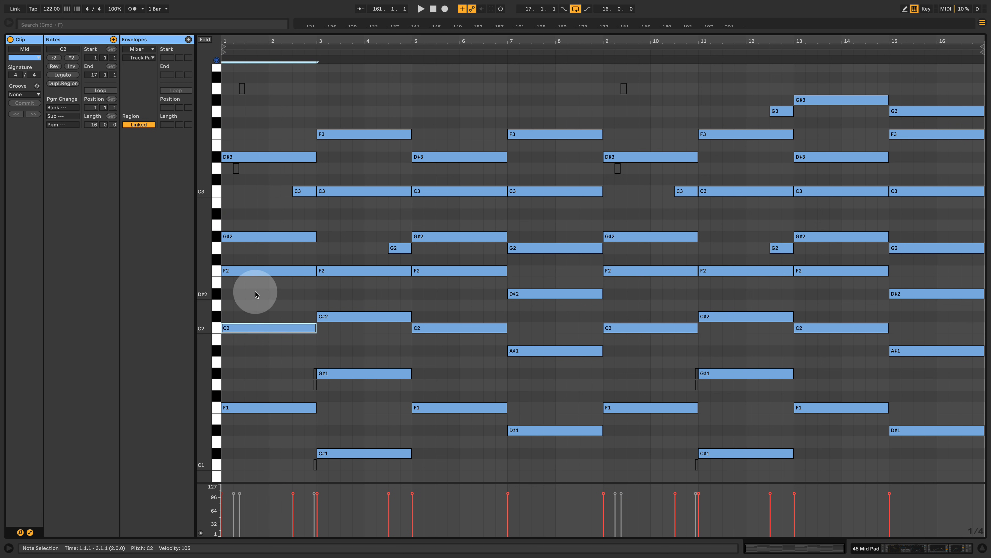
key("shift+Up")
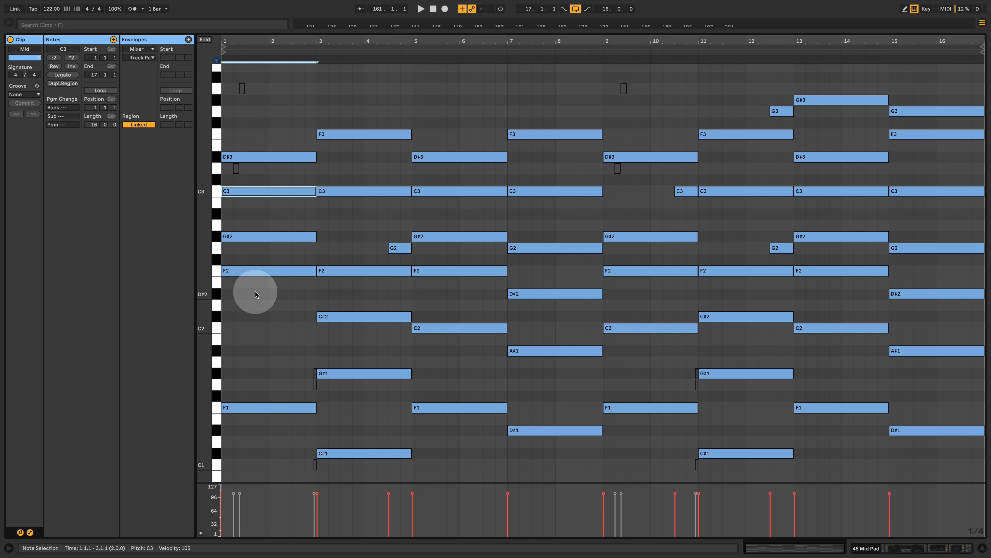
left_click_drag(256, 292, 254, 117)
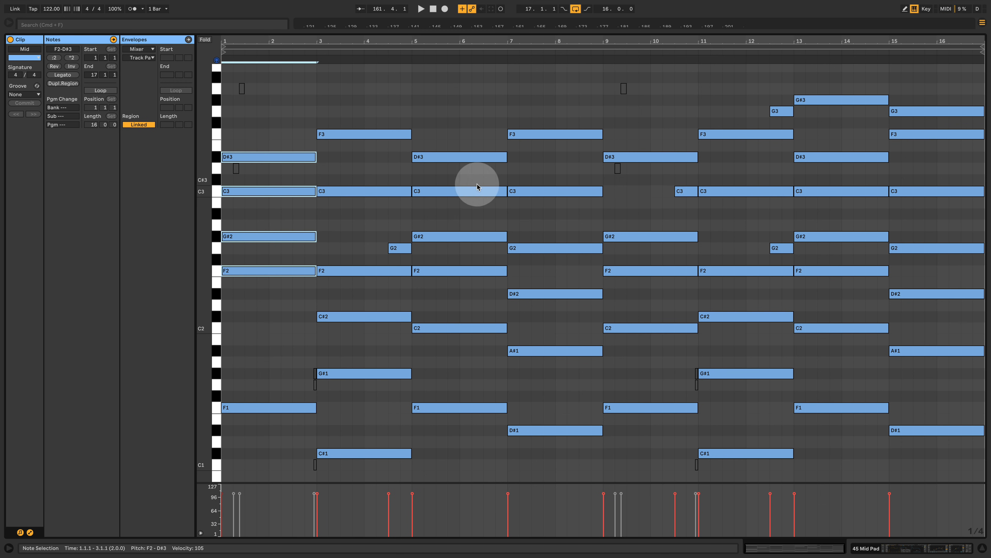
key("super+z")
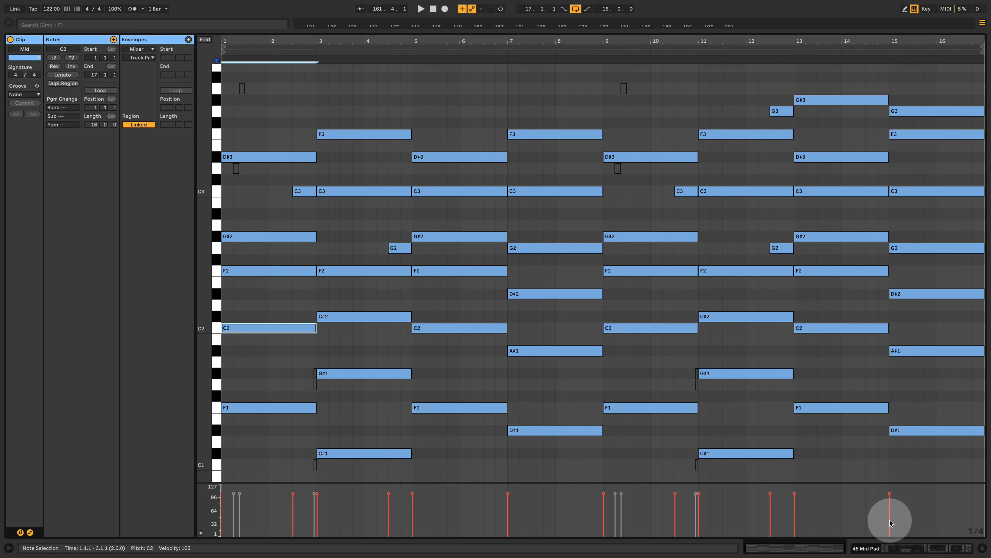
left_click(936, 551)
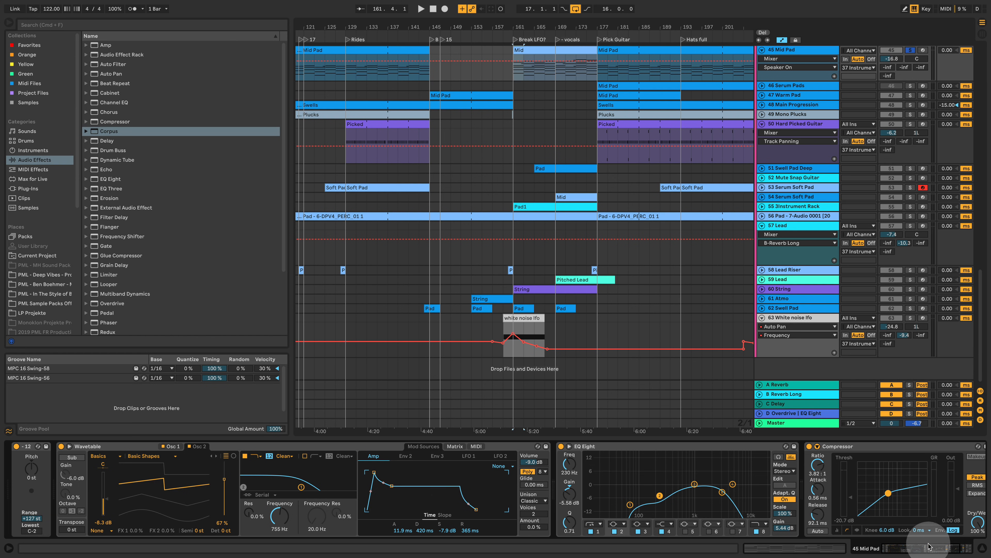
Play the arrangement from bar 161 and compare the 45 Mid Pad track soloed and in the full mix
scroll(512, 162, "up", 3)
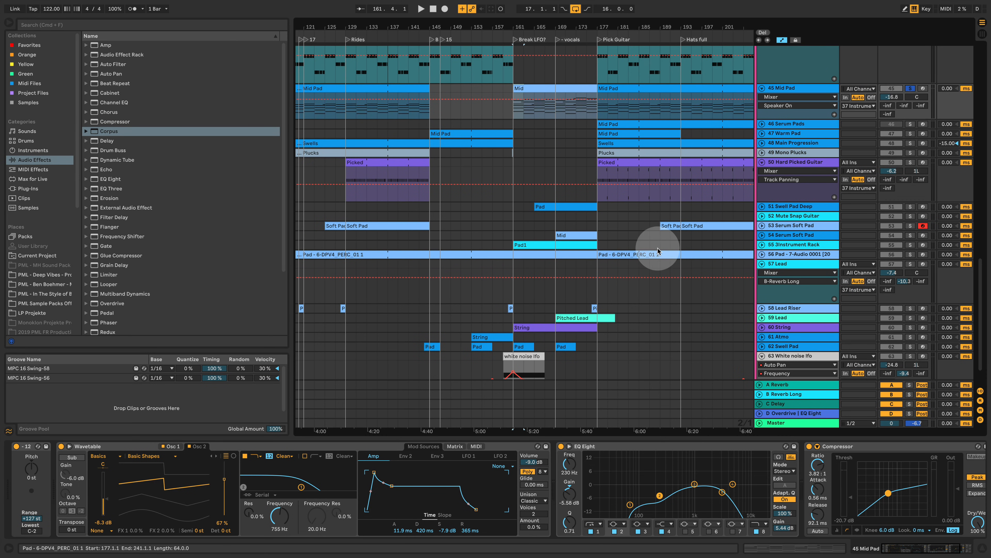
key("space")
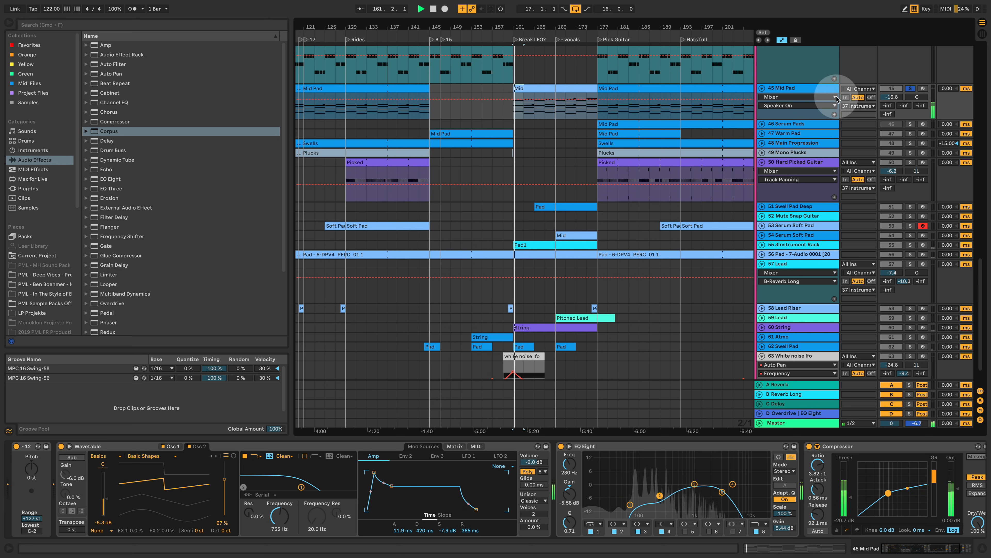
left_click(909, 89)
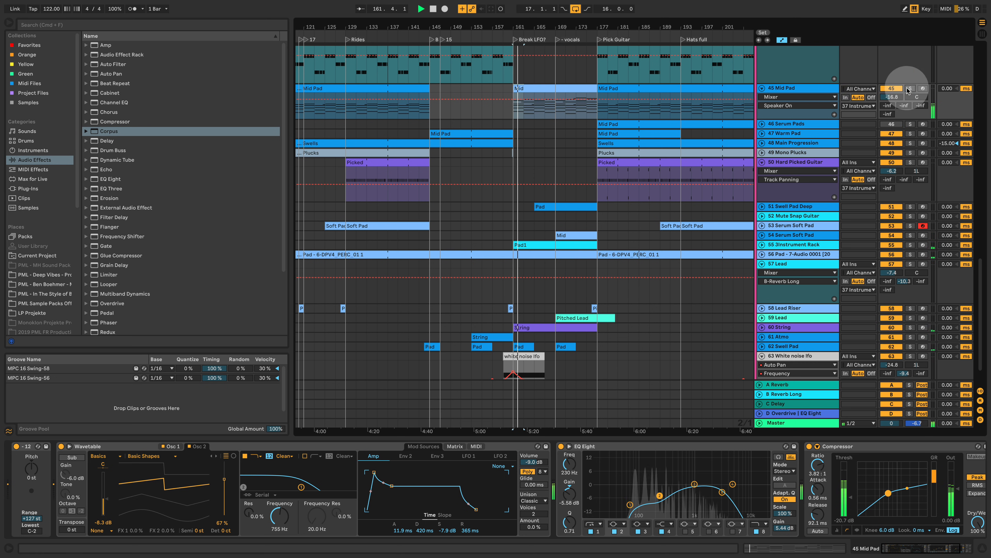
Expand the 55 Instrument Rack track, play it soloed together with 45 Mid Pad, and show its device chain
left_click(762, 244)
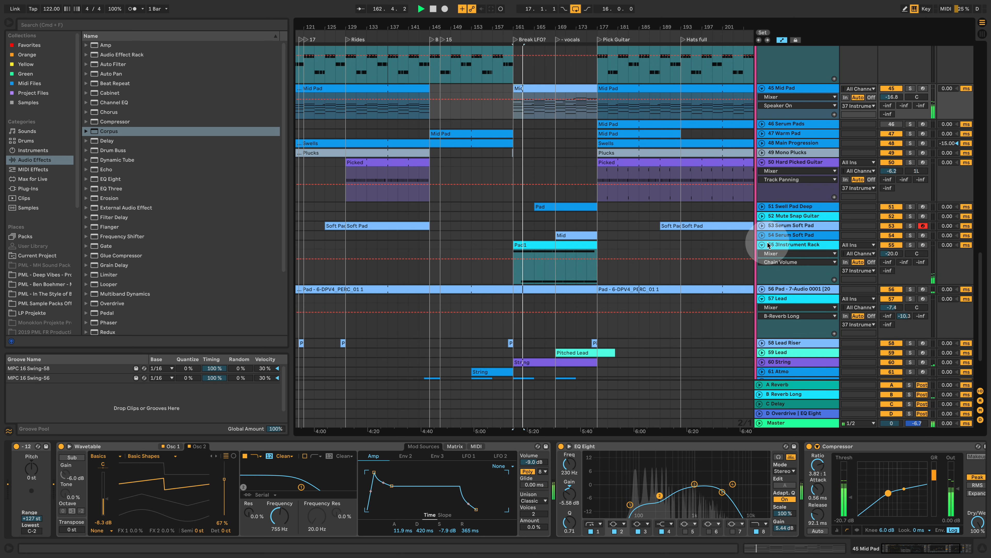
left_click(909, 245)
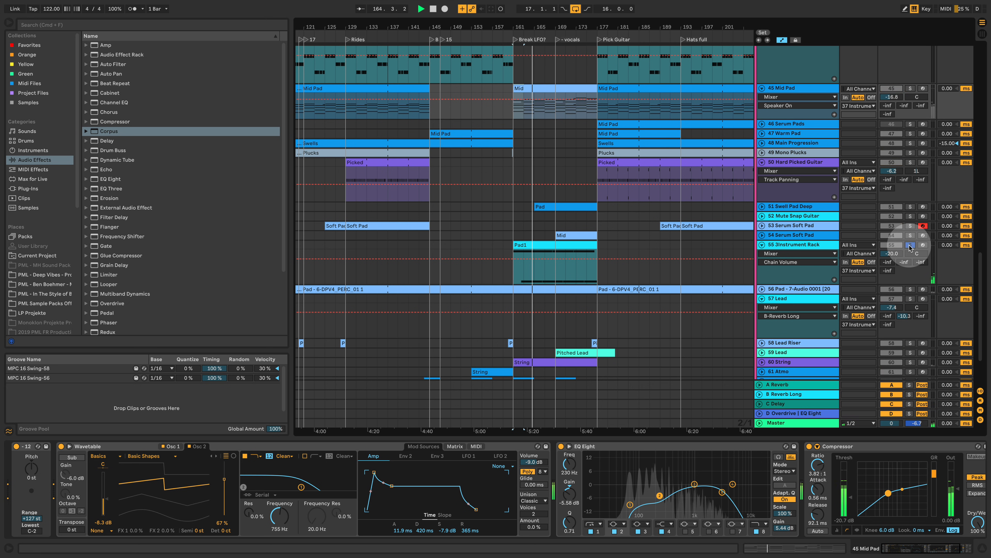
left_click(910, 88)
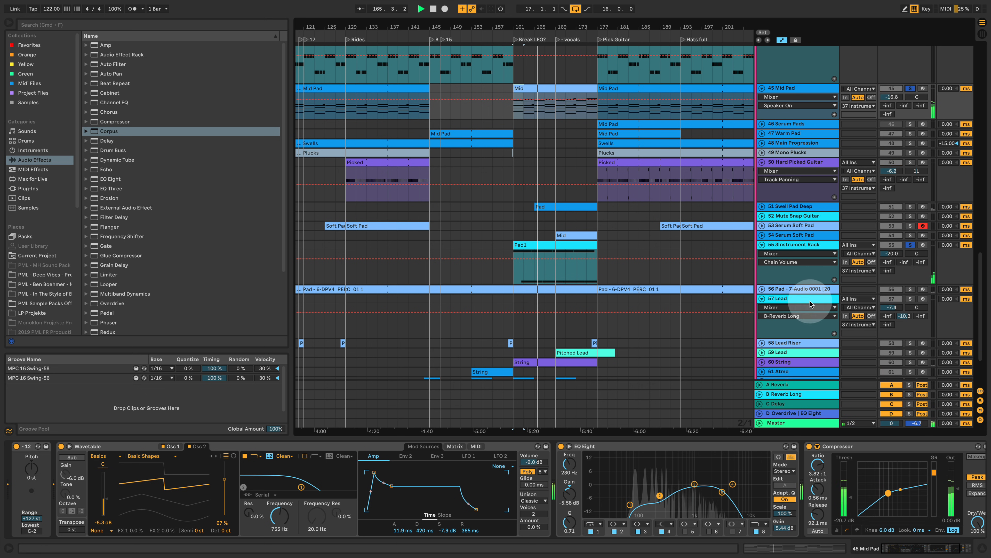
left_click(808, 246)
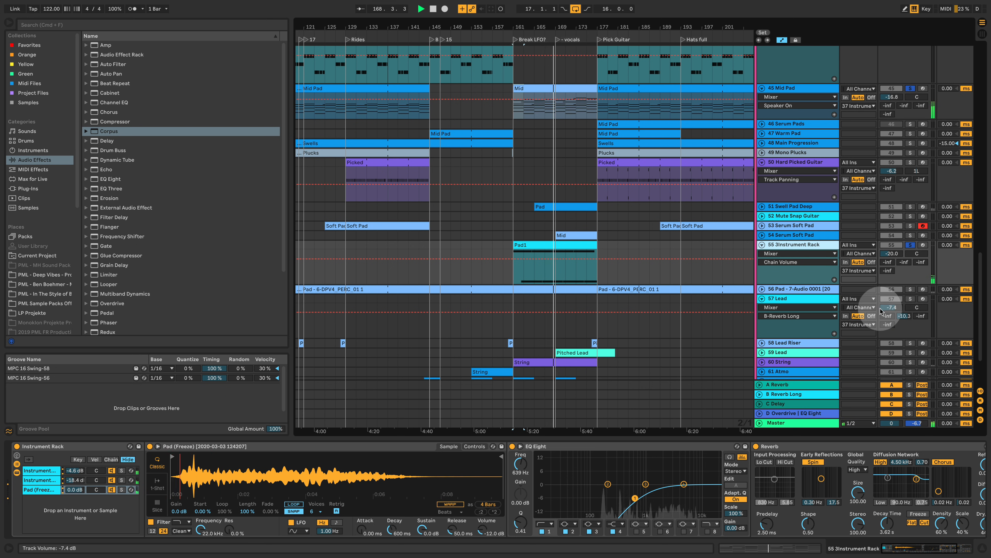
key("space")
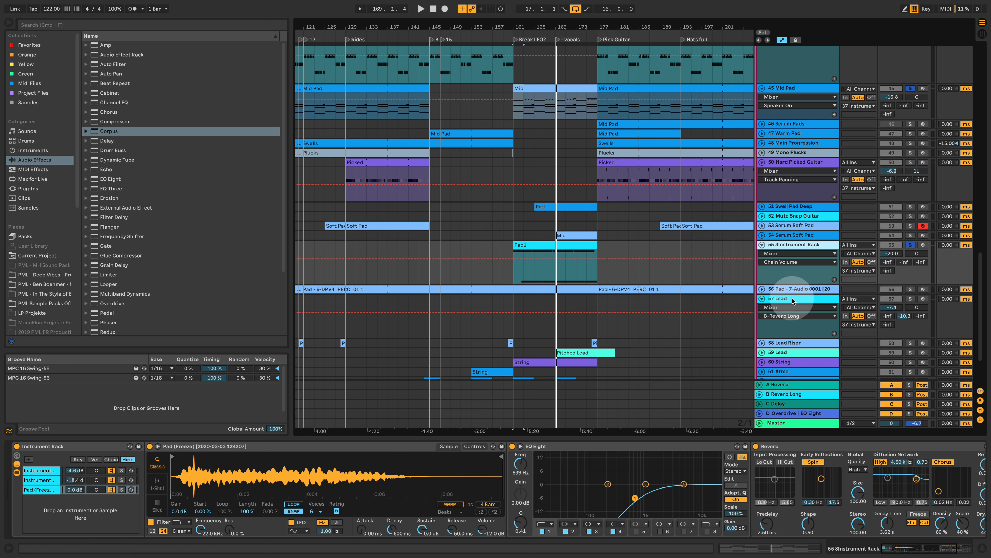
Expand the 56 Pad, 54 Serum Soft Pad and 51 Swell Pad Deep tracks, adding 54 Serum Soft Pad to the solos
left_click(762, 289)
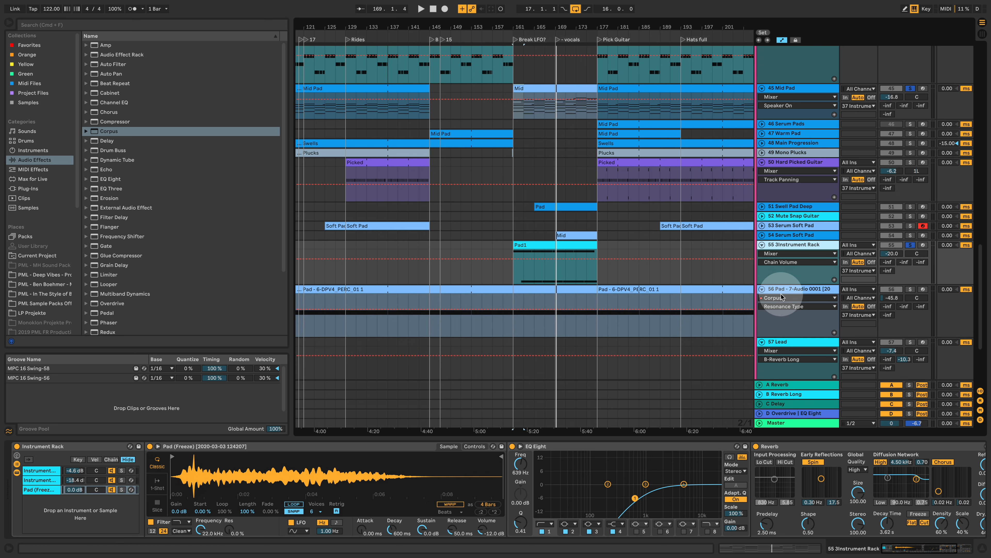
left_click(775, 234)
left_click(761, 234)
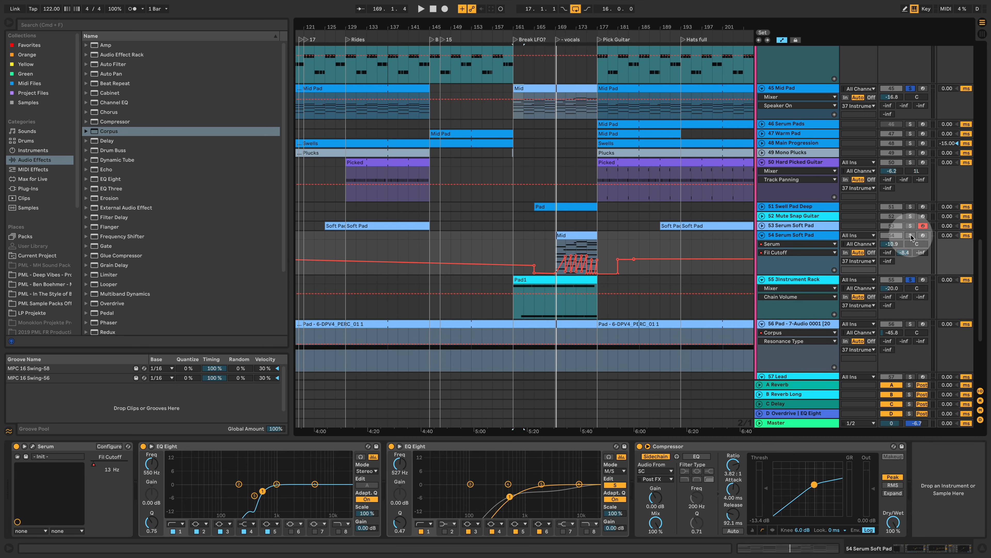
left_click(762, 207)
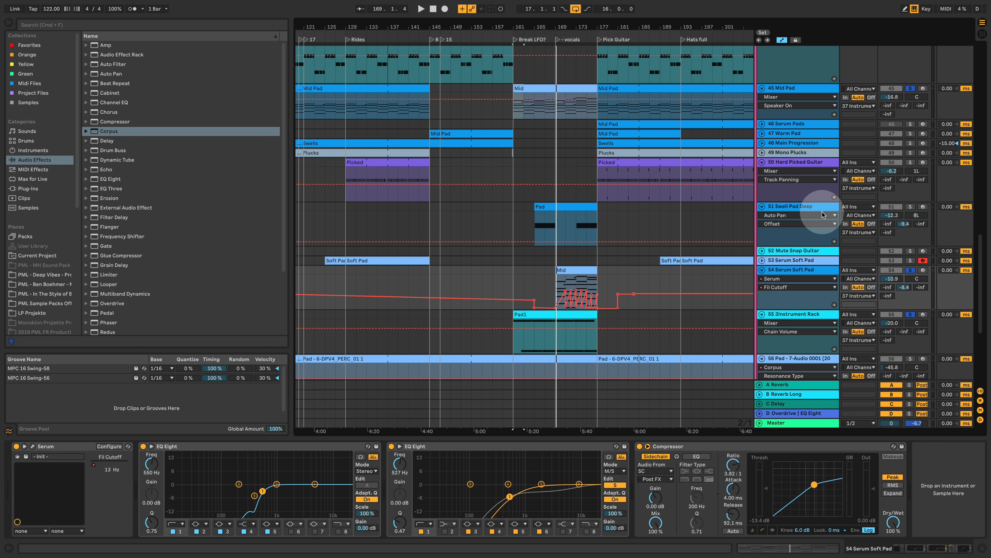
Play from bar 161 with the 60 String track expanded and soloed, and examine the notes of its String clip
key("space")
scroll(660, 242, "down", 8)
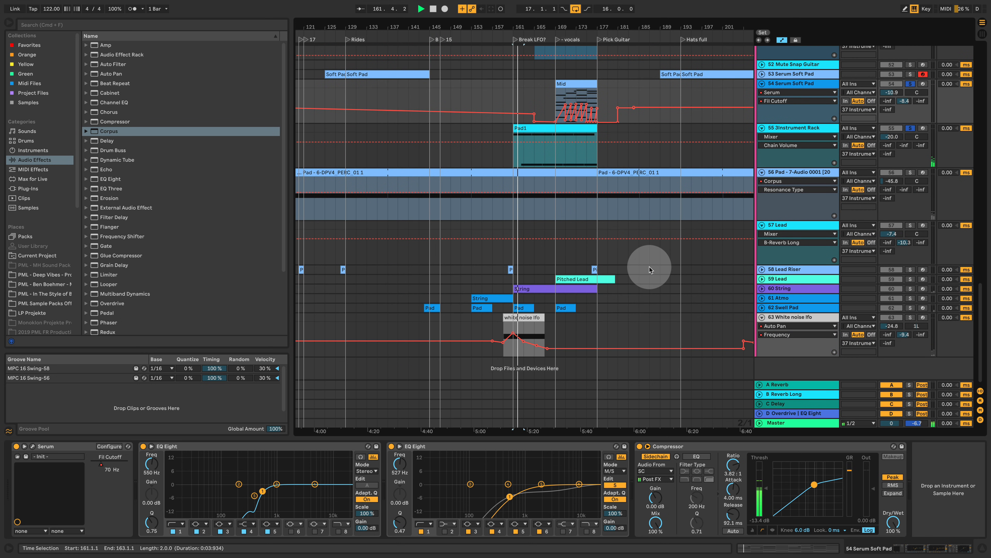
left_click(762, 288)
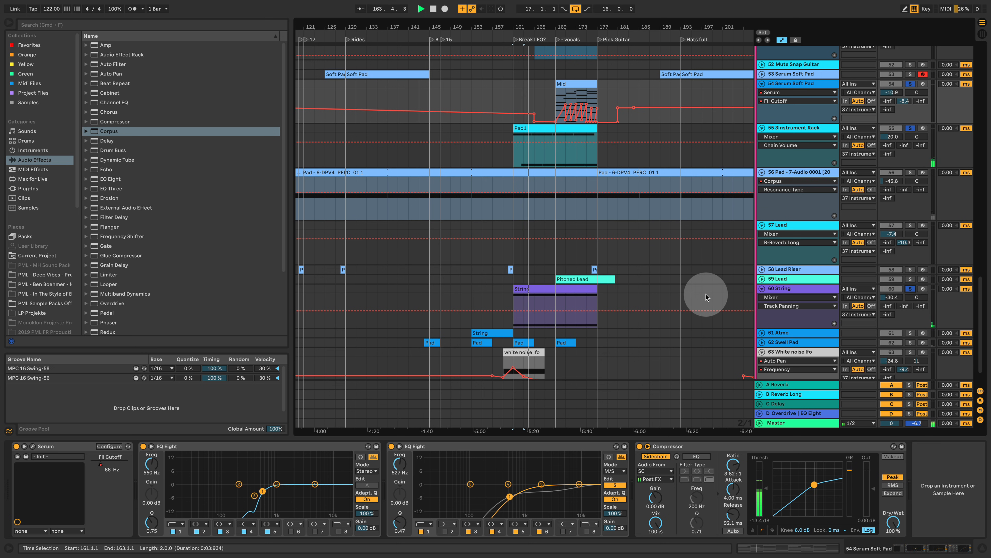
left_click(565, 296)
double_click(565, 291)
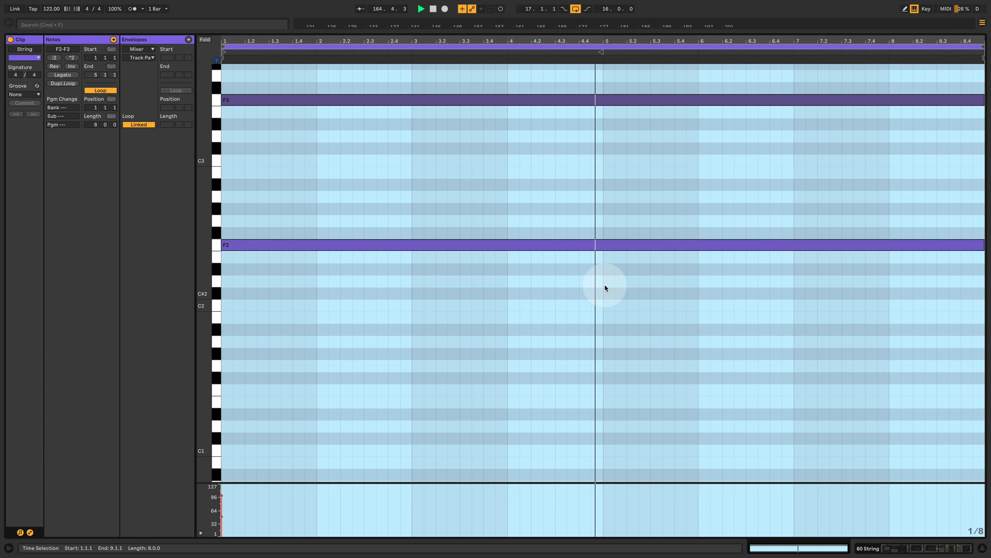
left_click(907, 548)
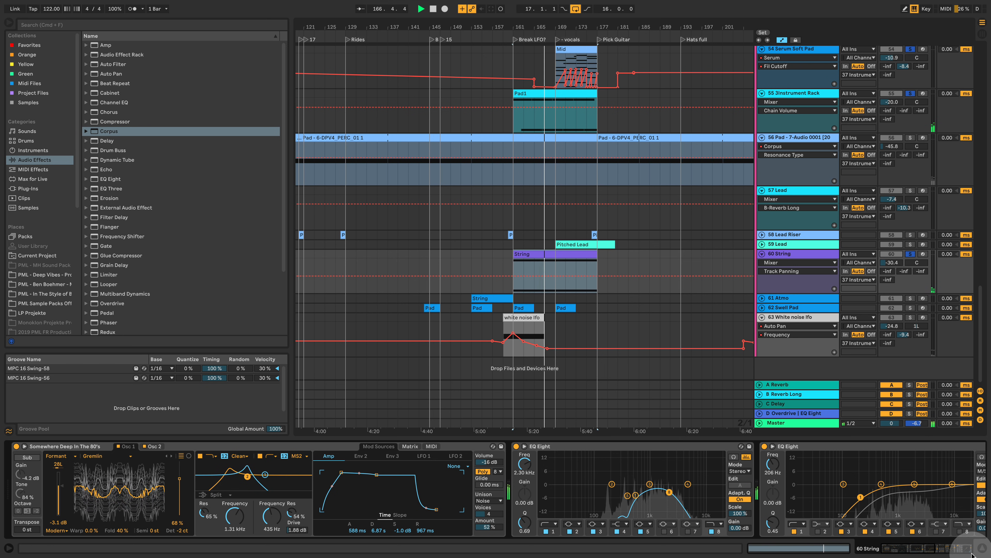
Expand and solo the 59 Lead track, examine the notes of its Pitched Lead clip and return to the arrangement
left_click(982, 550)
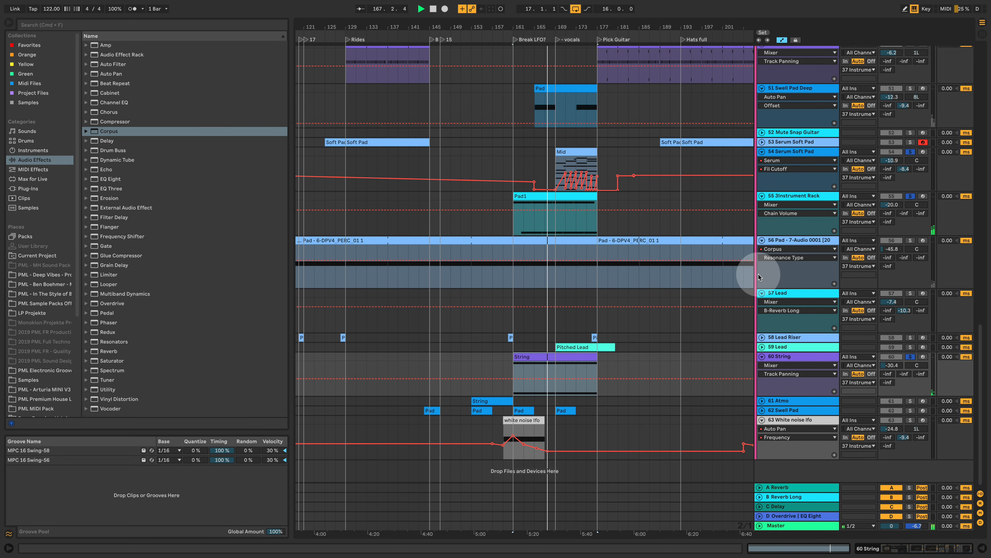
left_click(762, 346)
left_click(700, 244)
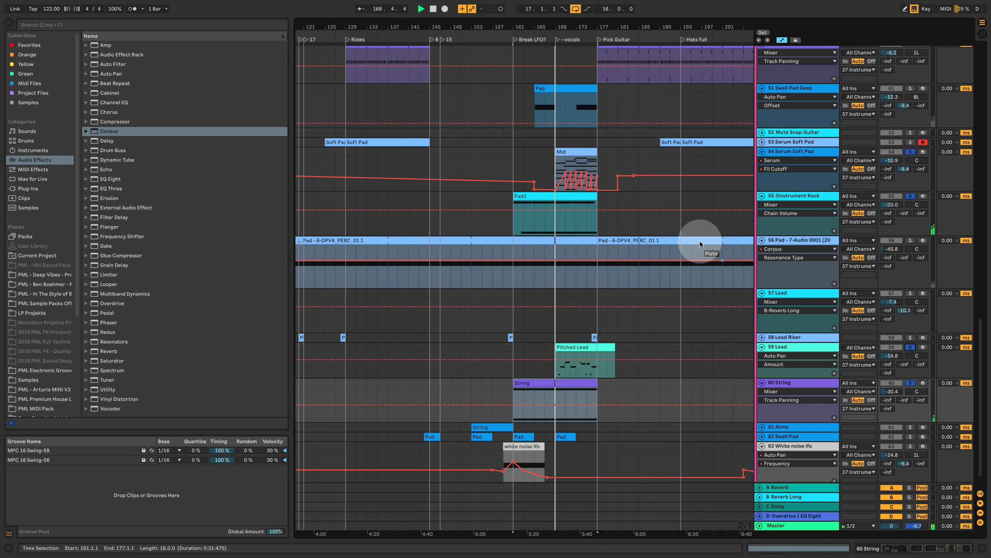
double_click(581, 354)
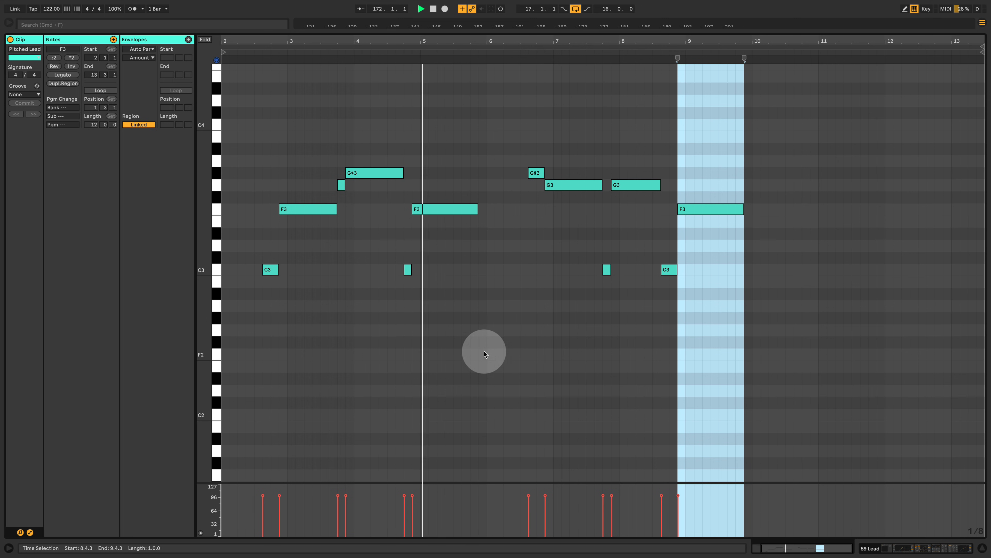
left_click(913, 547)
Turn off the solos on the break's pad, string and lead tracks and collapse the 51 Swell Pad Deep track
scroll(657, 220, "up", 1)
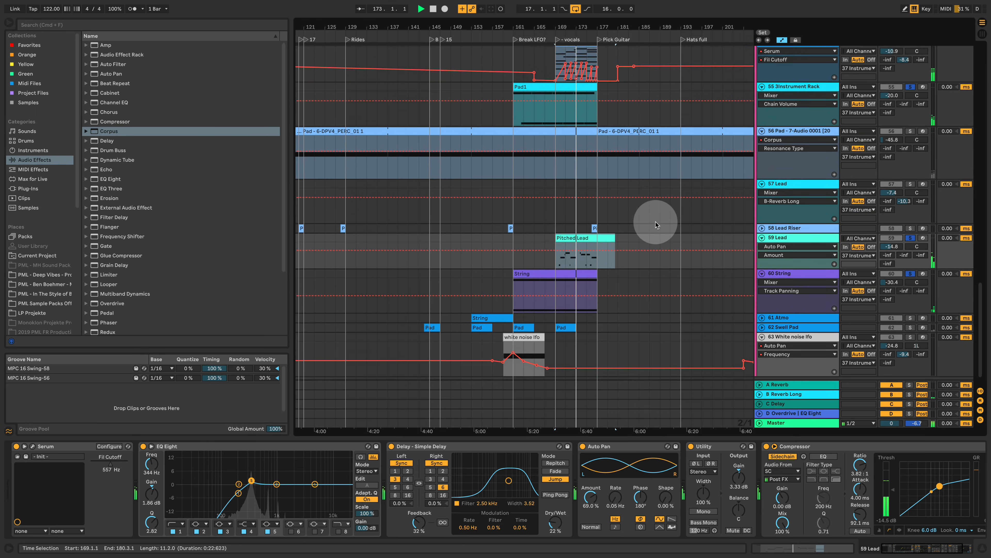
scroll(656, 224, "up", 2)
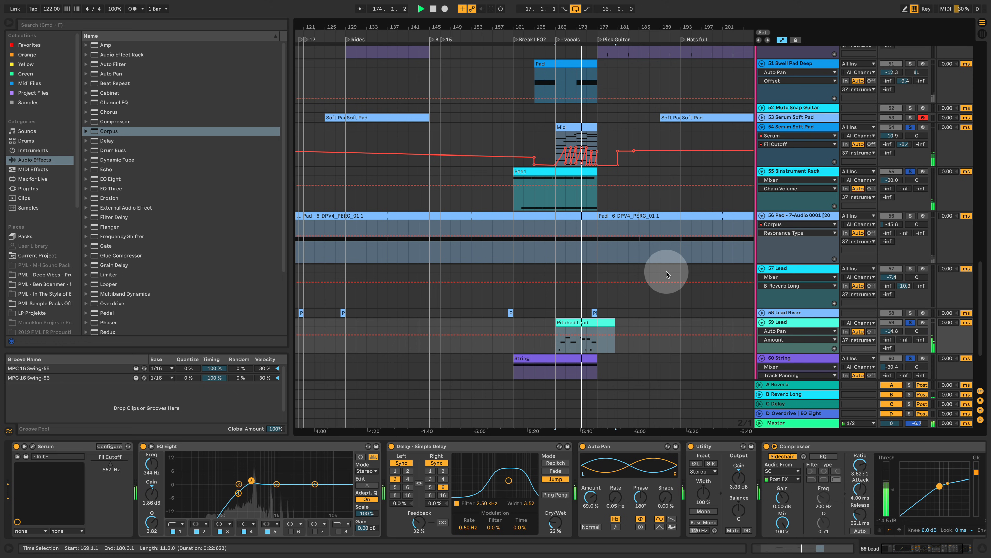
scroll(666, 274, "up", 1)
scroll(666, 274, "up", 4)
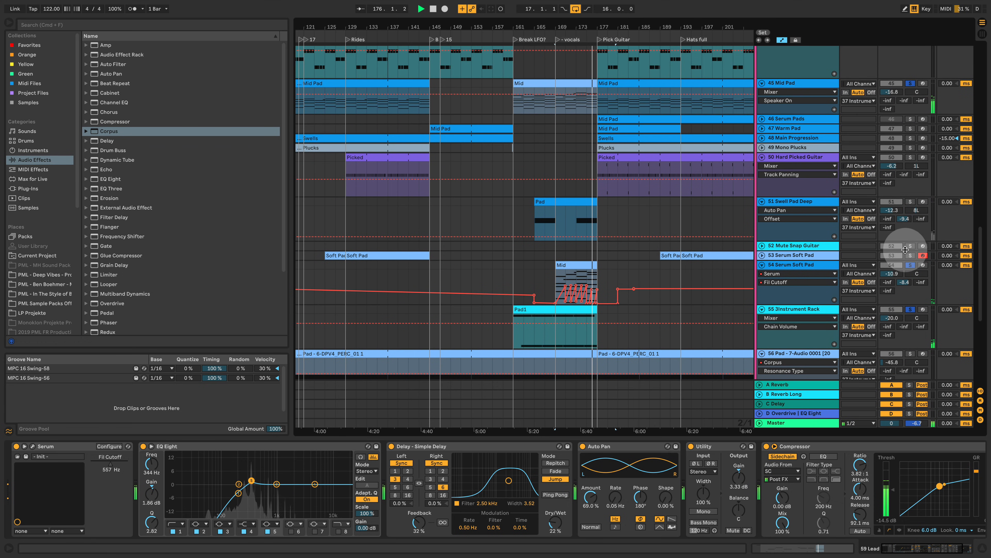
left_click(914, 265)
scroll(742, 297, "up", 3)
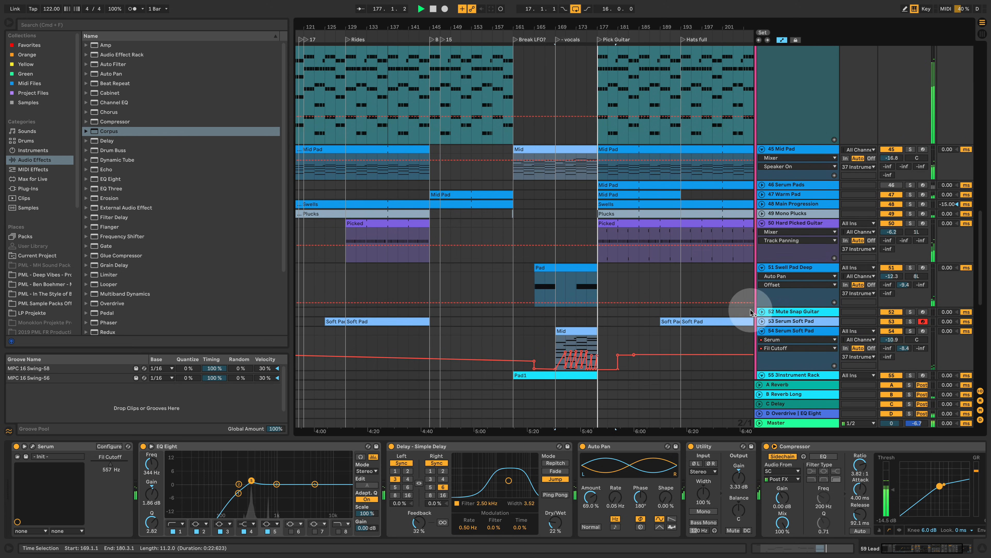
left_click(762, 267)
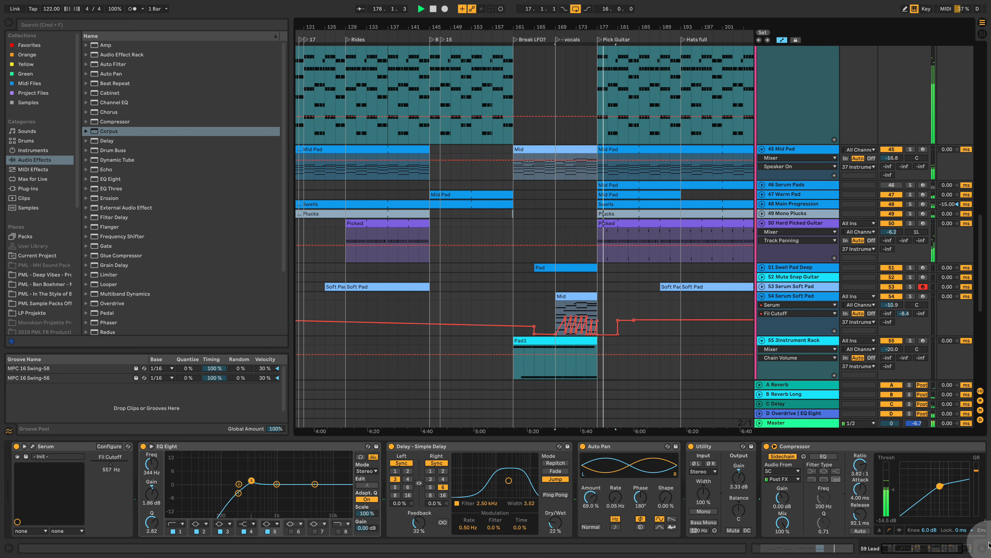
Hide the device chain and zoom the timeline out to review all tracks from the Pick Guitar section into Rebuilt
left_click(980, 548)
scroll(768, 337, "up", 11)
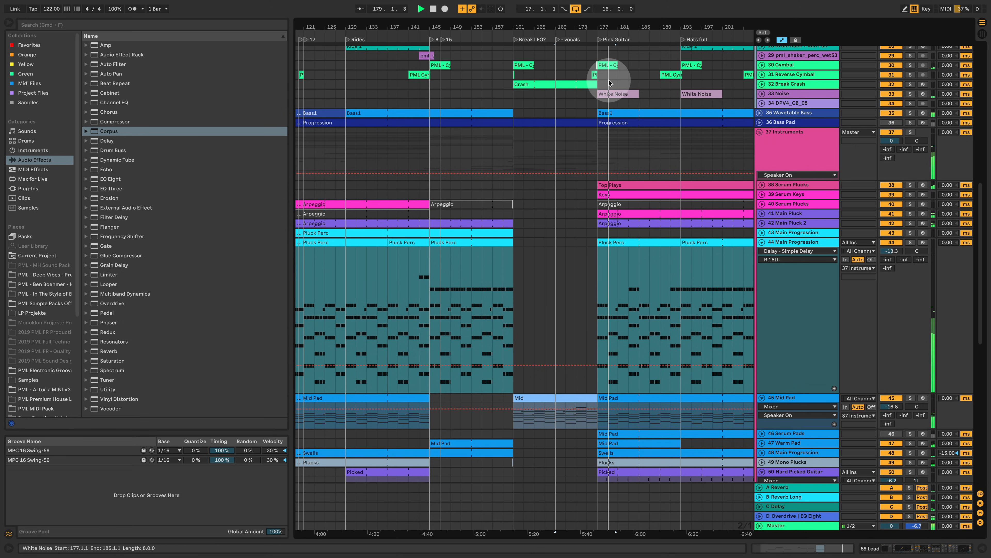
left_click_drag(599, 28, 538, 27)
scroll(603, 268, "up", 7)
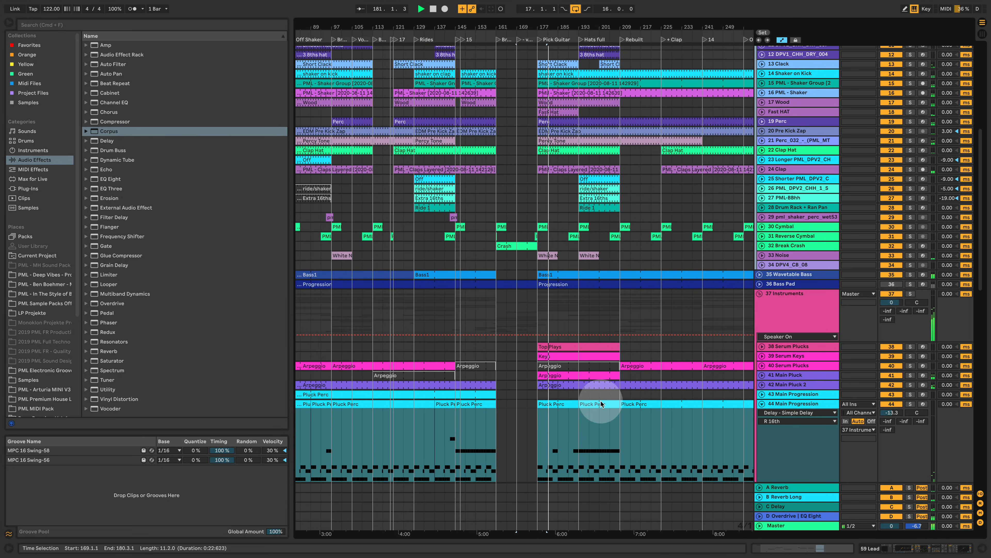
scroll(601, 400, "up", 3)
scroll(596, 417, "up", 4)
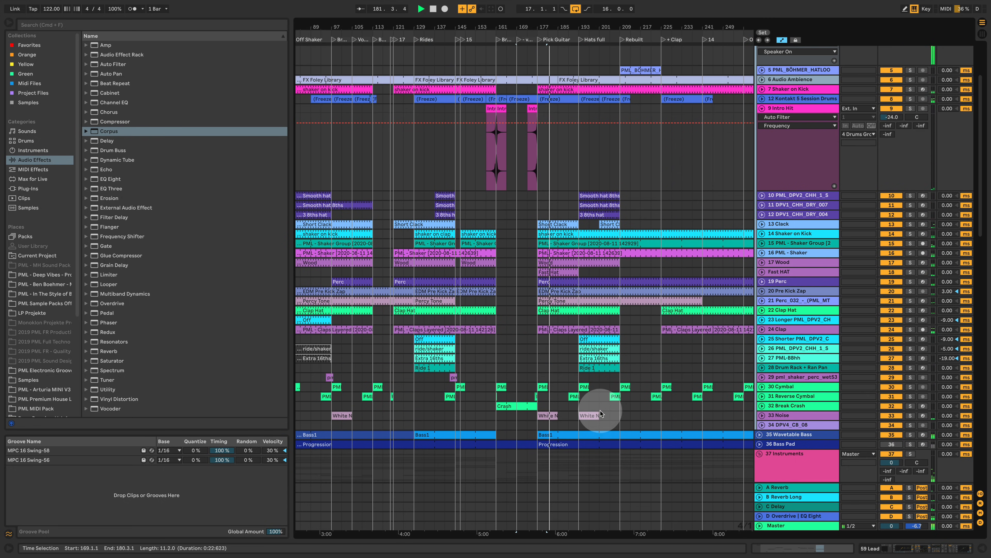
Collapse the 9 Intro Hit track, expand the 39 Serum Keys track and open its Keys clip
left_click(761, 110)
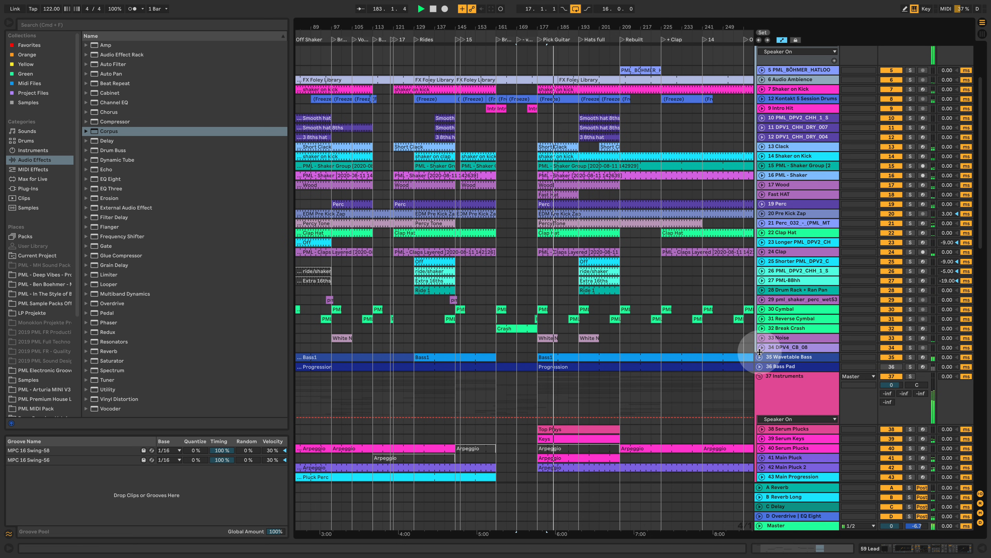
left_click(762, 440)
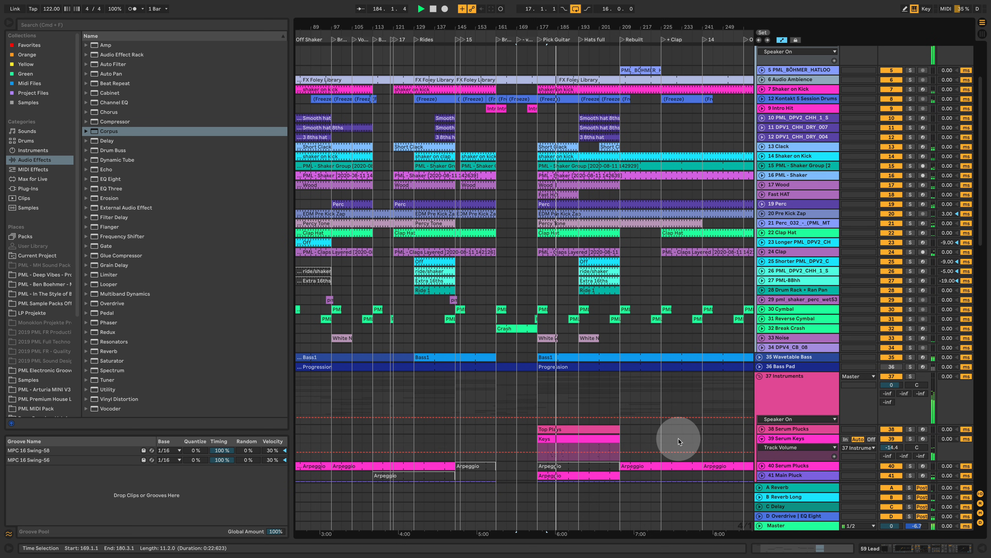
scroll(585, 383, "down", 4)
double_click(561, 350)
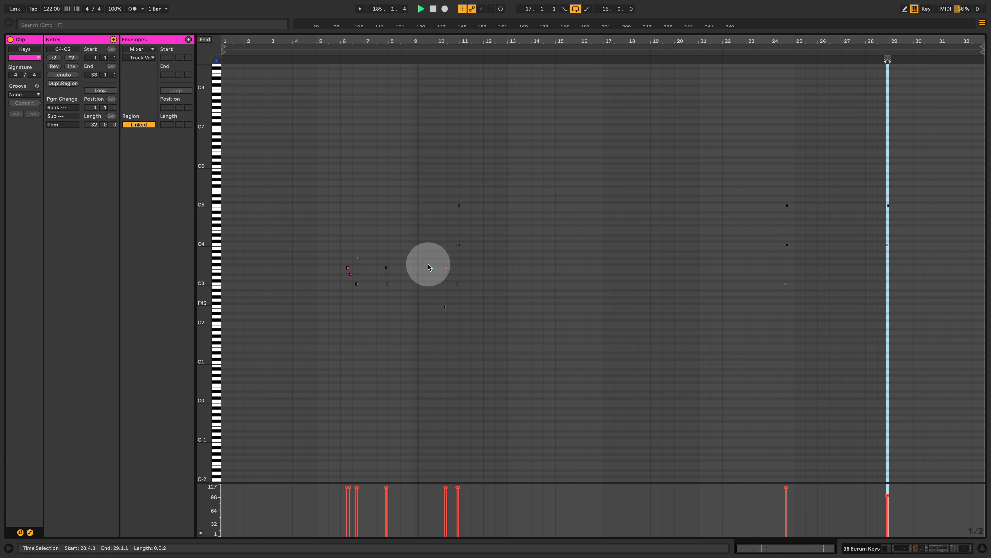
Examine the Keys clip's notes around bars 6 to 8, selecting the F3, G#3 and C3 notes in turn
left_click_drag(342, 37, 414, 39)
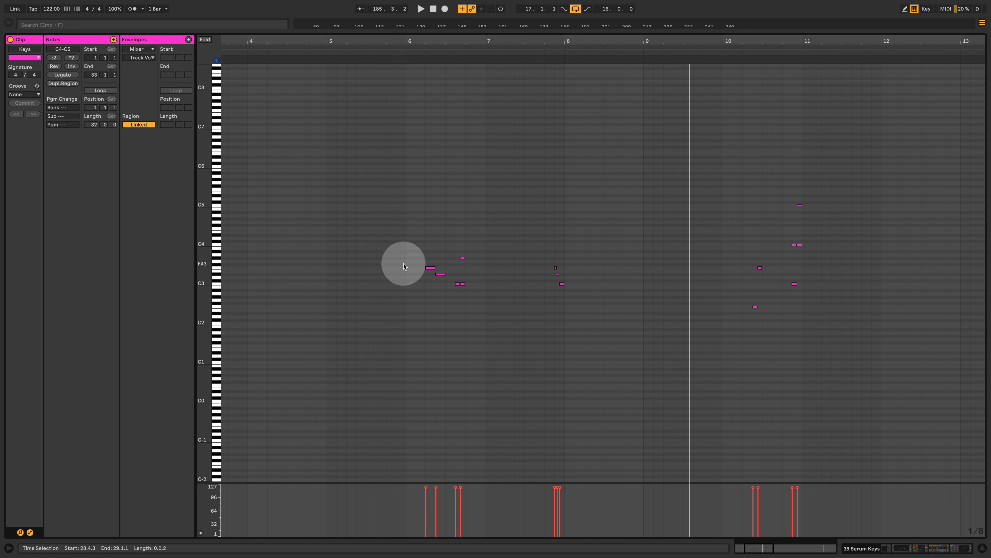
left_click_drag(403, 264, 557, 272)
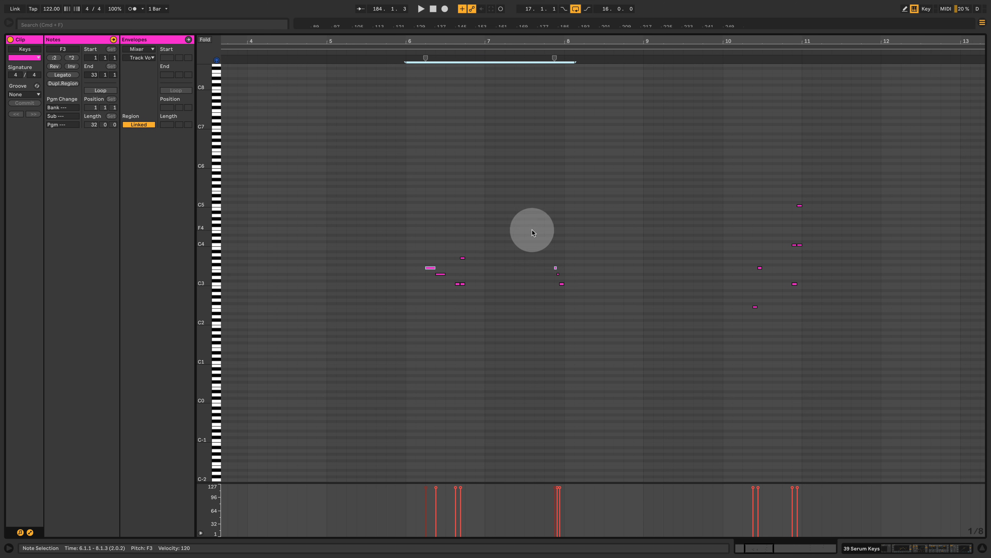
left_click(462, 257)
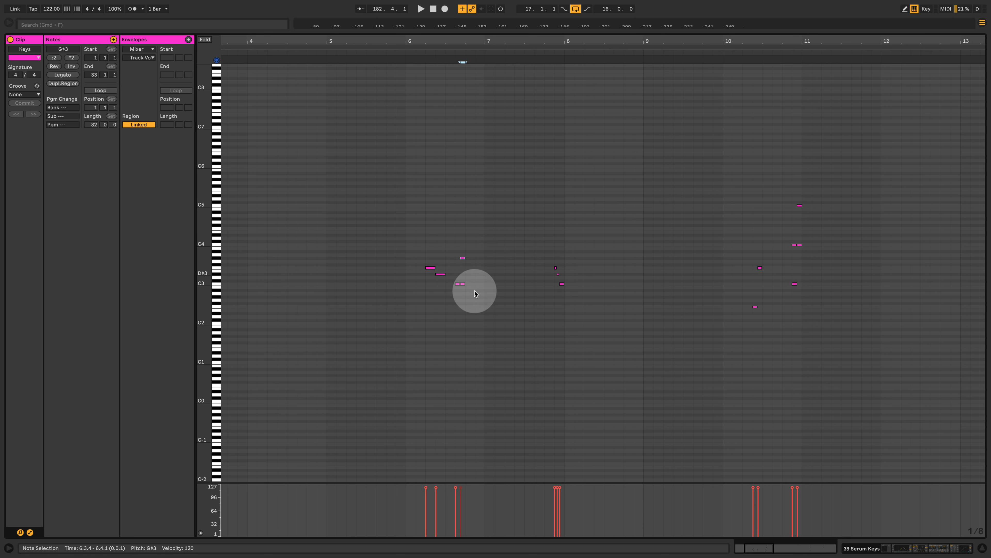
left_click_drag(440, 286, 622, 300)
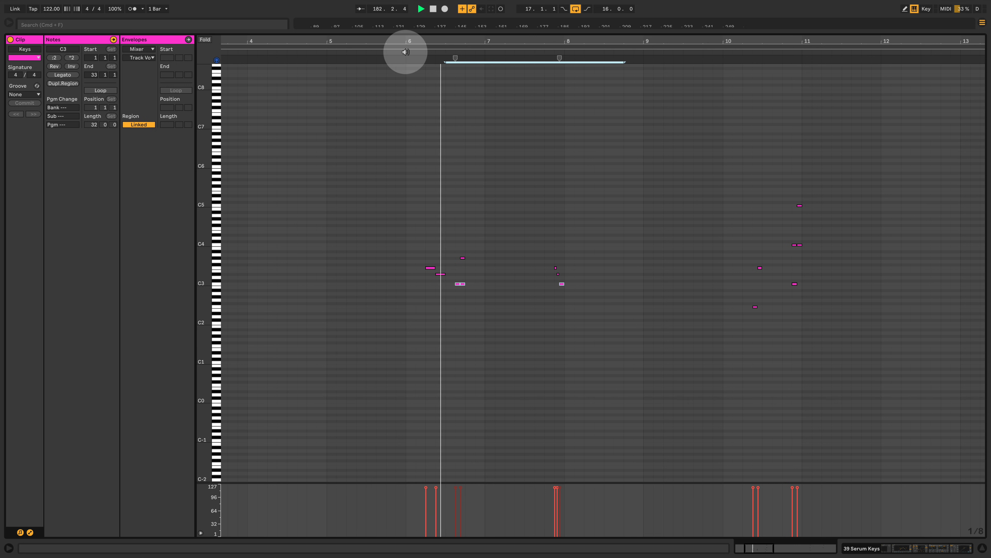
Return from the Keys clip to the arrangement and hide the device chain
left_click(931, 547)
scroll(587, 221, "up", 5)
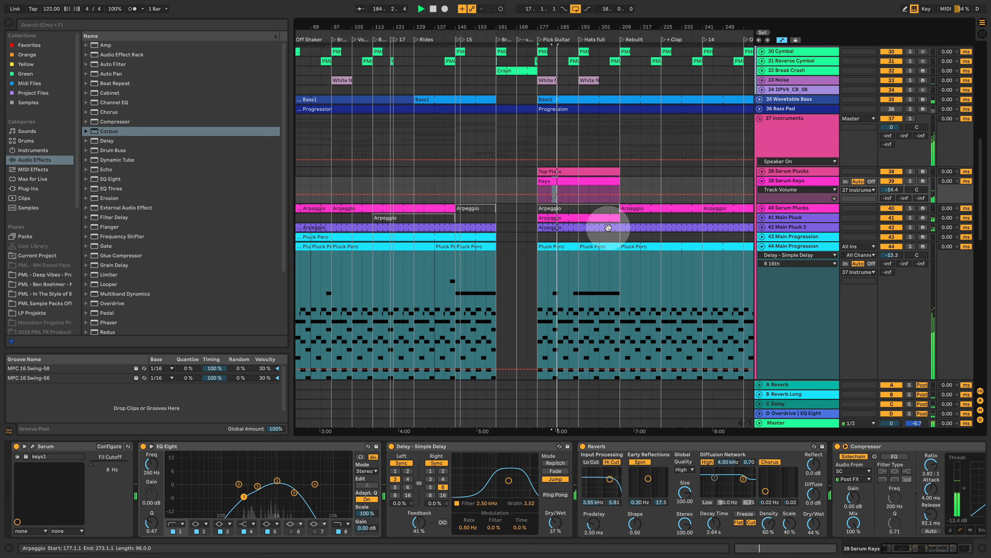
scroll(608, 228, "up", 3)
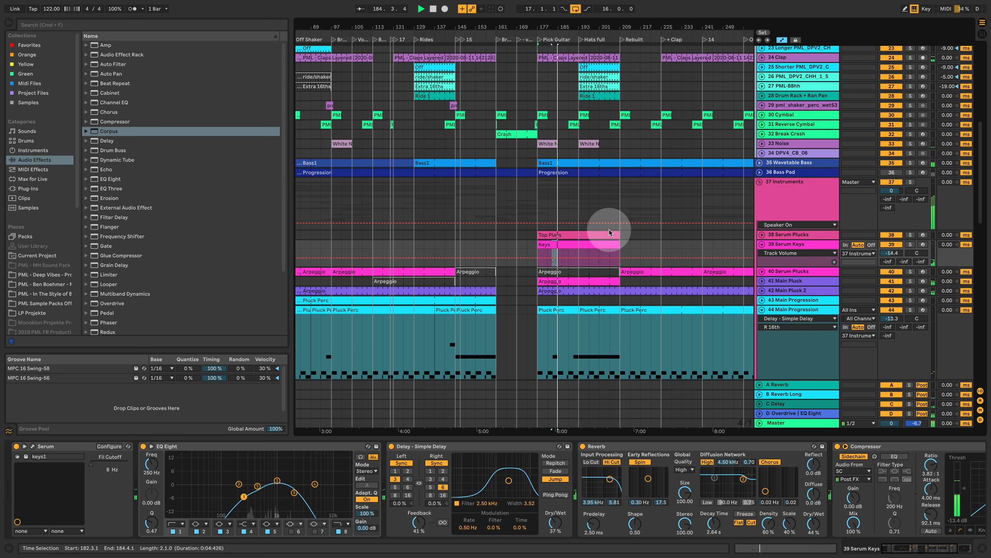
left_click(982, 549)
scroll(659, 254, "up", 4)
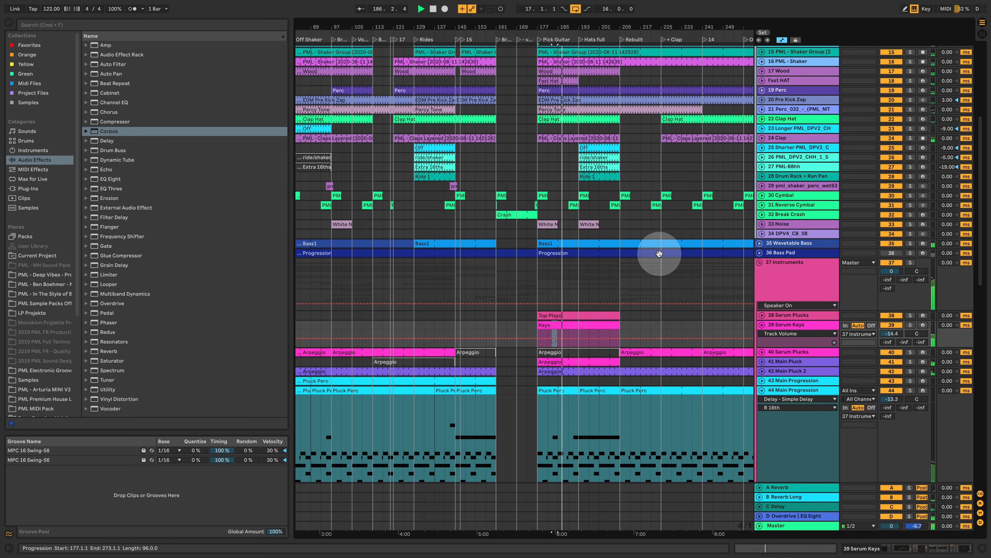
Review the tracks around the Pick Guitar and Hats full sections, expanding the 53 Serum Soft Pad track to view its Fil Cutoff automation
left_click_drag(559, 27, 492, 188)
scroll(493, 192, "up", 5)
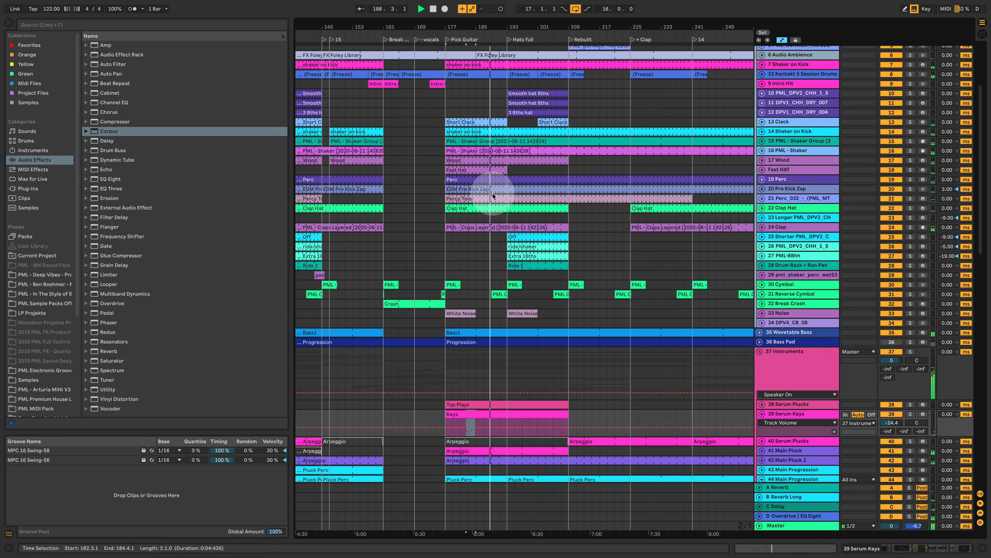
scroll(491, 195, "down", 4)
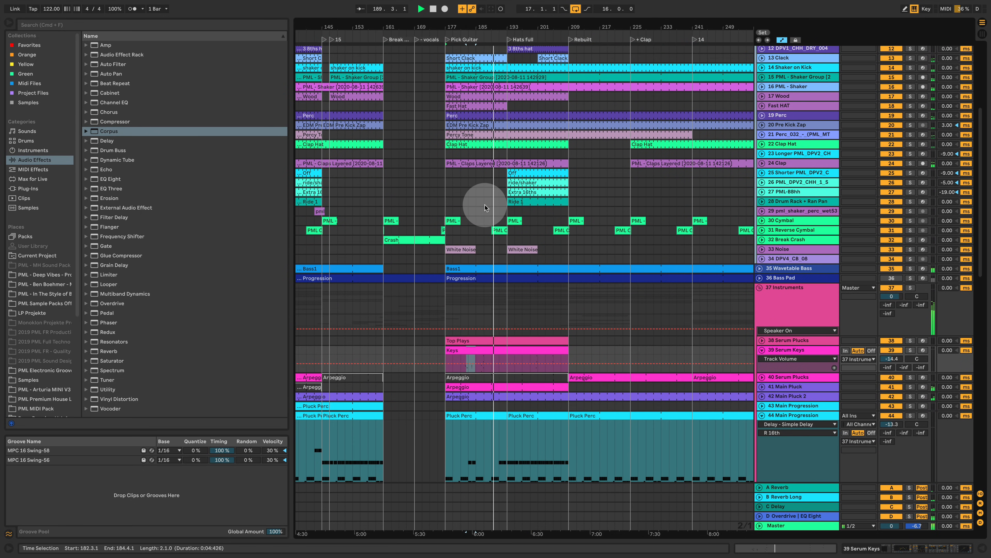
scroll(511, 266, "down", 3)
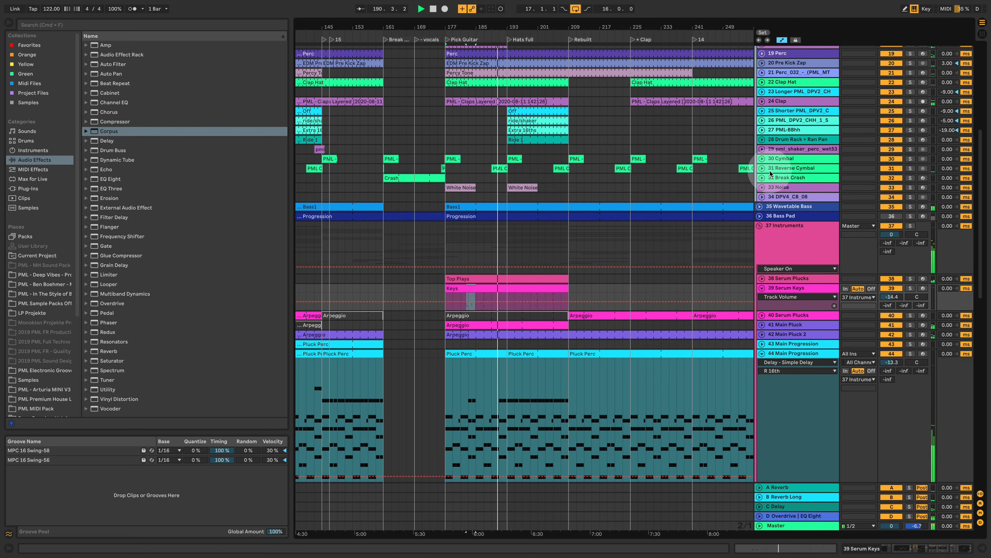
scroll(643, 215, "down", 6)
scroll(644, 220, "down", 8)
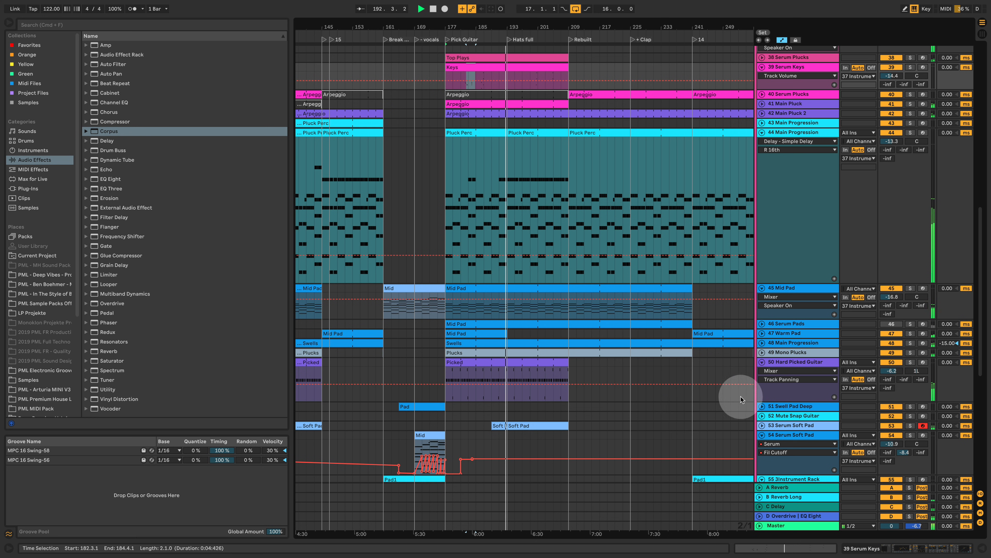
left_click(761, 424)
left_click(763, 426)
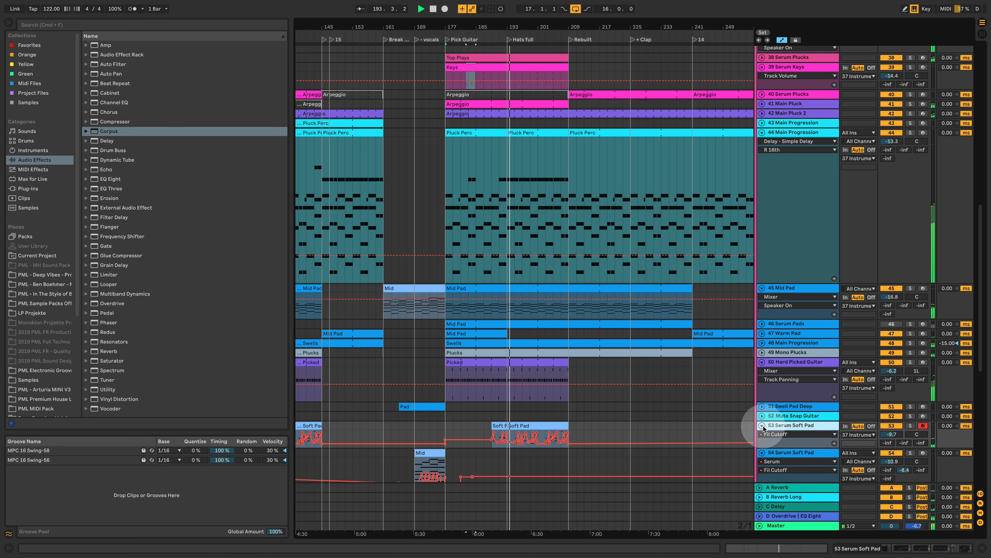
scroll(654, 325, "up", 1)
scroll(653, 325, "up", 12)
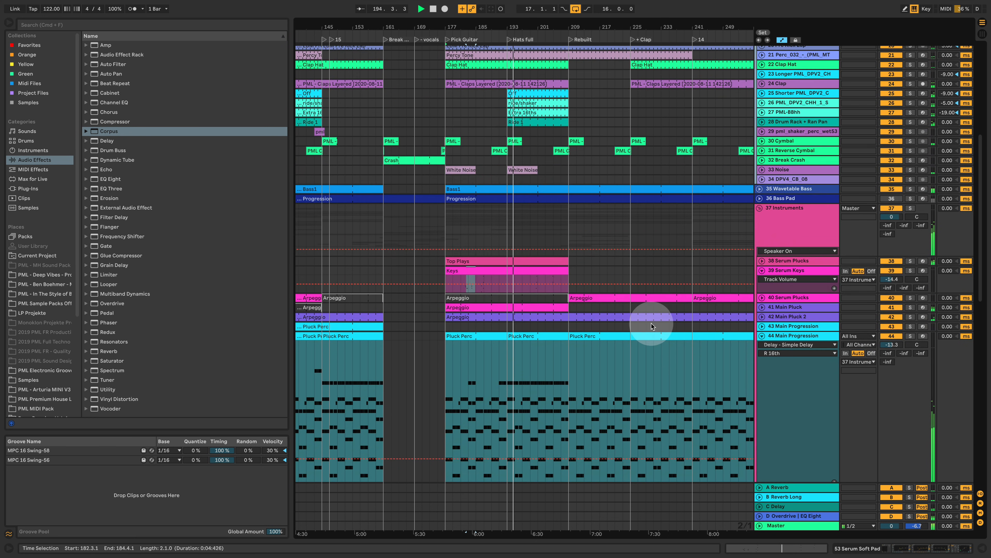
Stop playback and review the whole arrangement from Intro to Out across the drum, bass and instrument tracks
left_click_drag(604, 28, 626, 25)
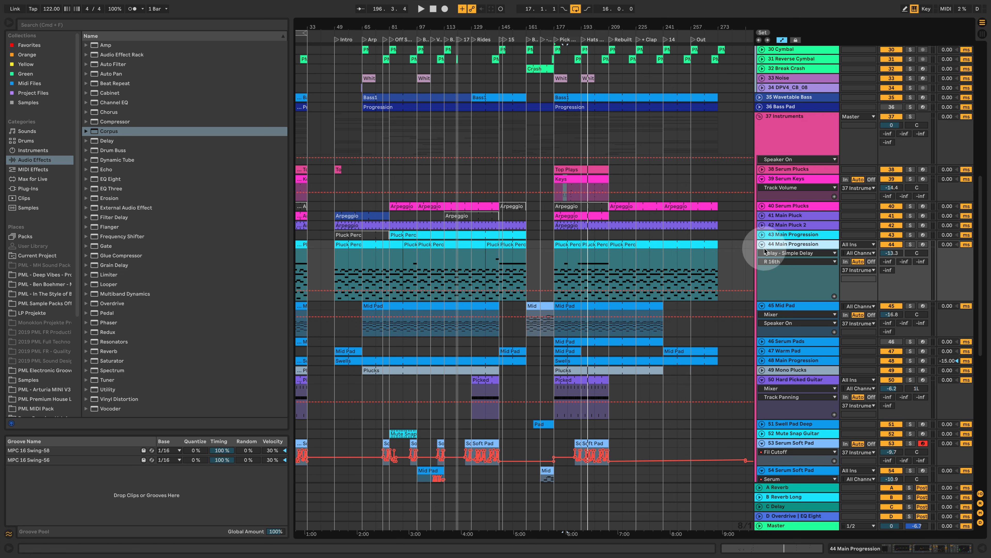
scroll(741, 312, "up", 2)
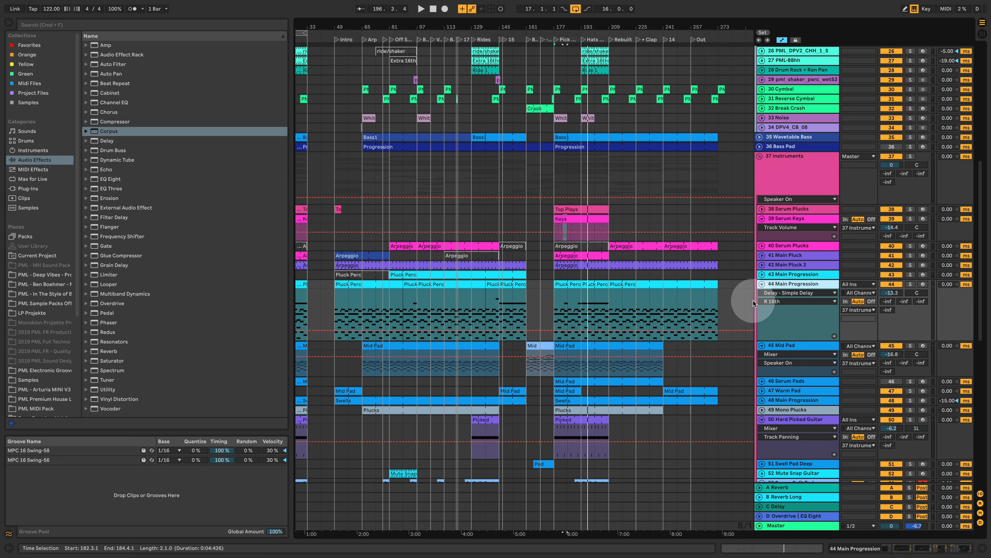
scroll(747, 303, "up", 3)
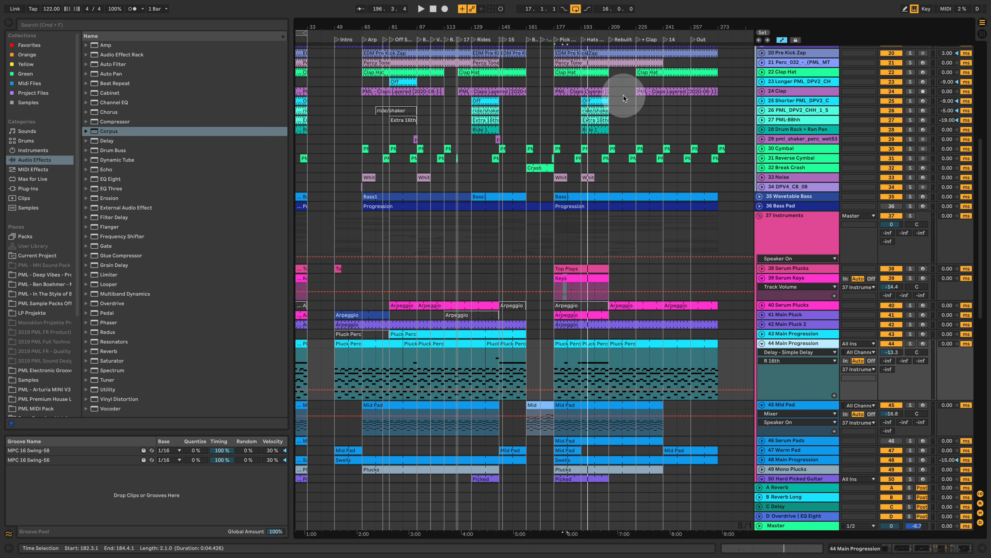
scroll(780, 286, "up", 4)
scroll(780, 286, "up", 5)
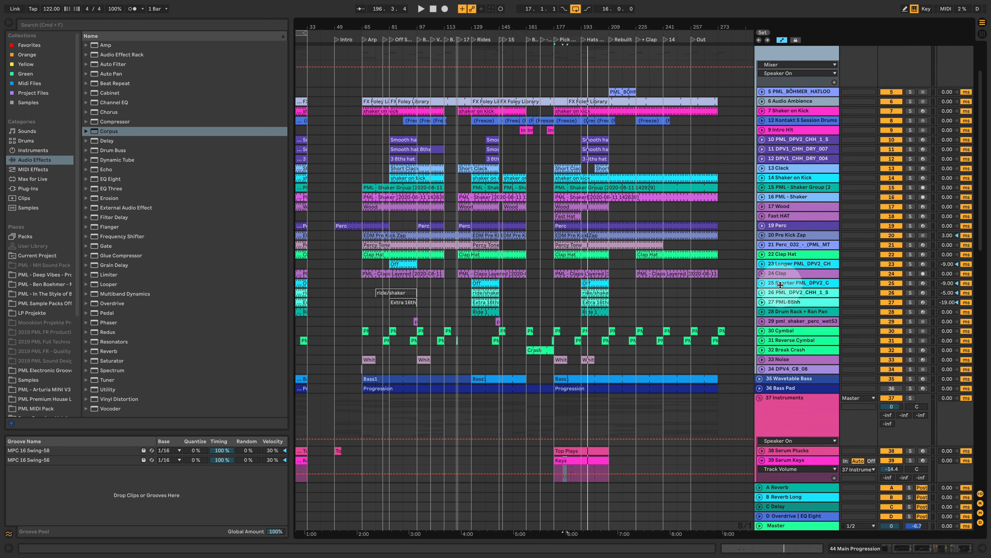
scroll(752, 240, "up", 3)
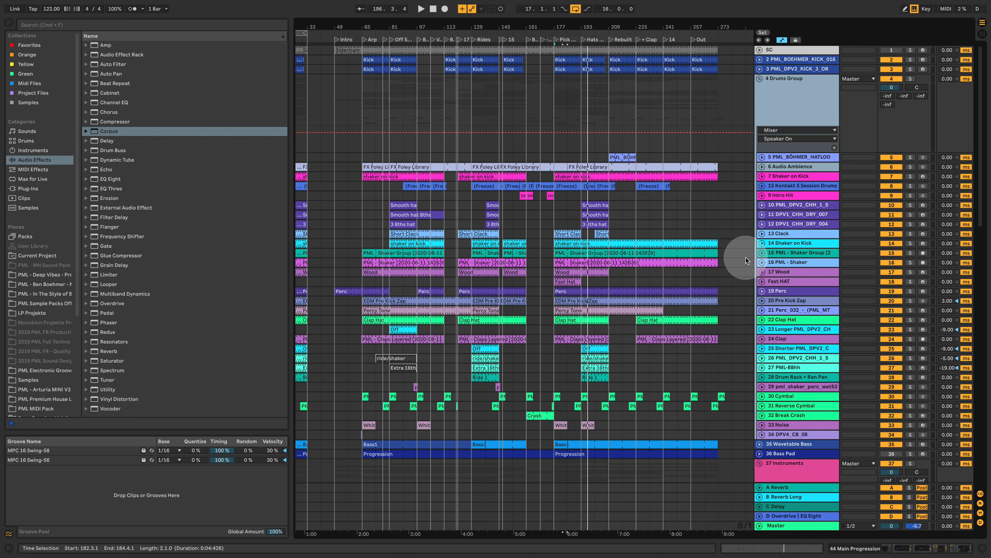
scroll(744, 257, "down", 3)
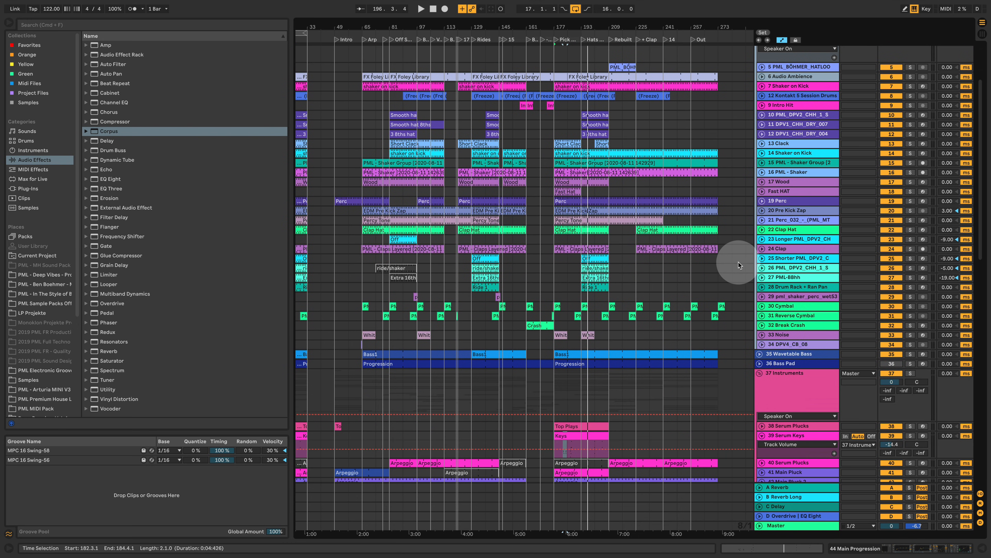
scroll(738, 262, "down", 2)
scroll(738, 266, "down", 2)
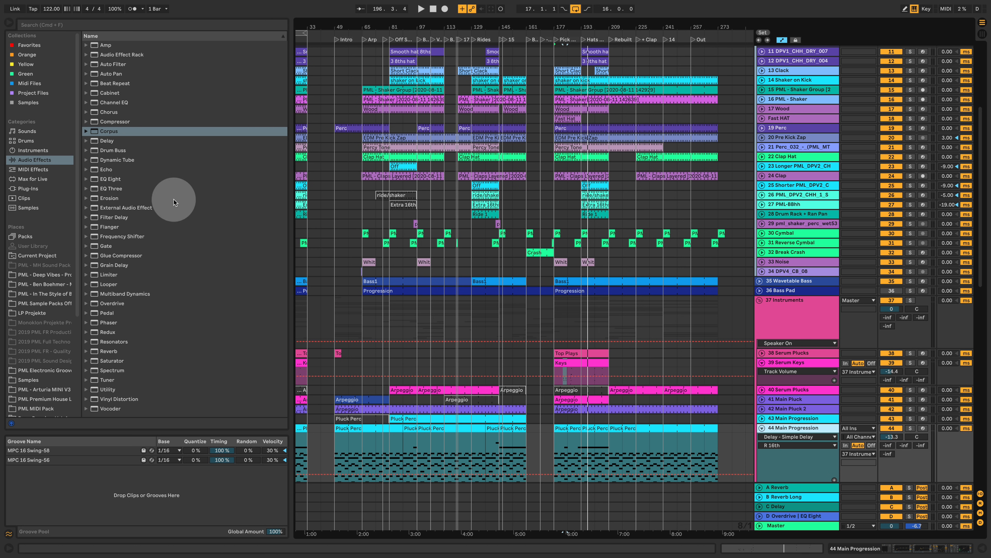
Show the contents of the PML - Ben Boehmer folder in the browser
left_click(42, 284)
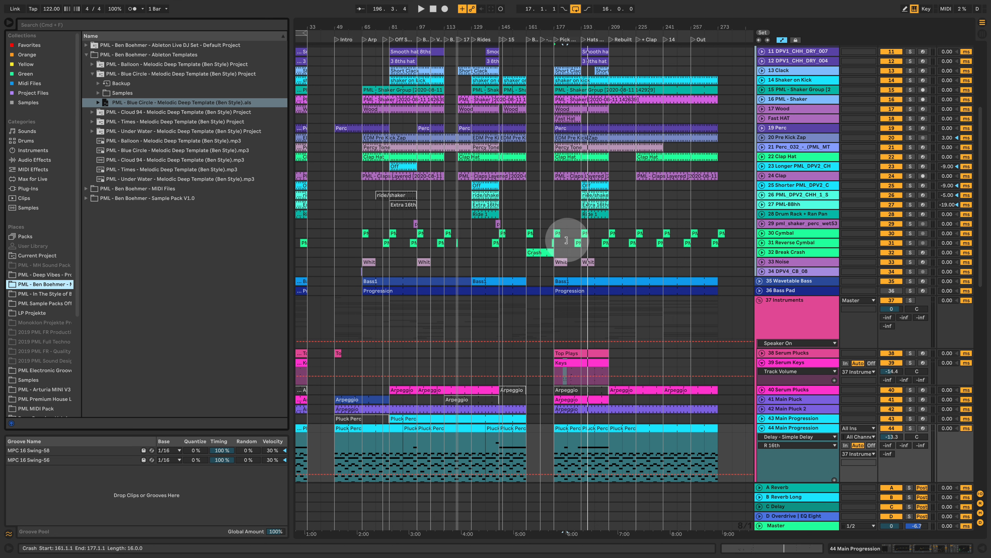
left_click_drag(606, 21, 608, 26)
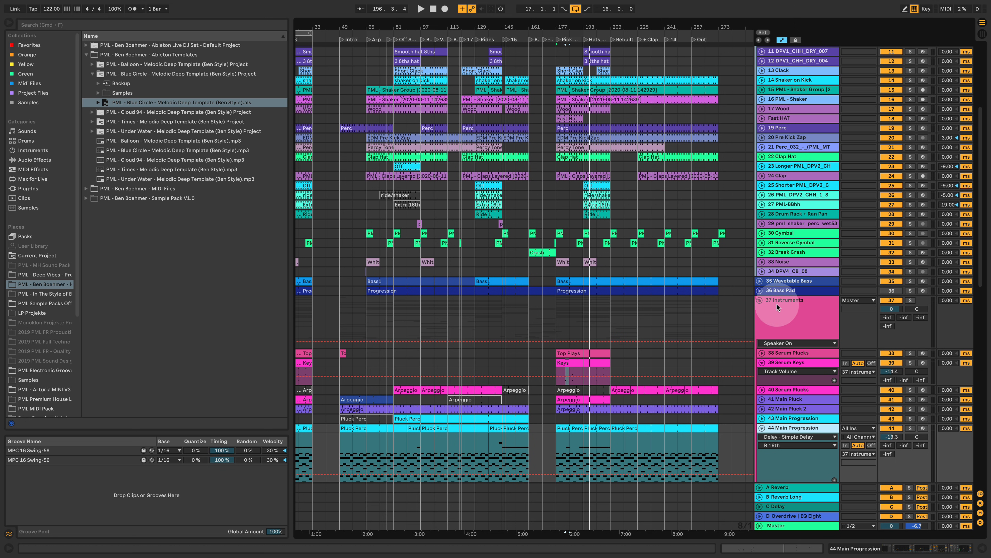
scroll(751, 289, "up", 6)
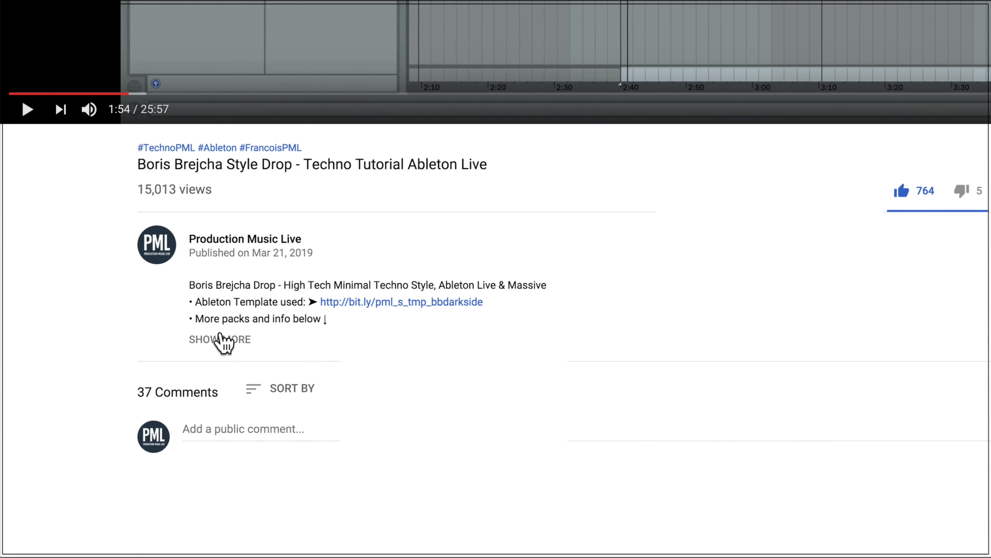
On the YouTube page of the Boris Brejcha Style Drop tutorial, expand the description to view its sound pack and course links
left_click(221, 336)
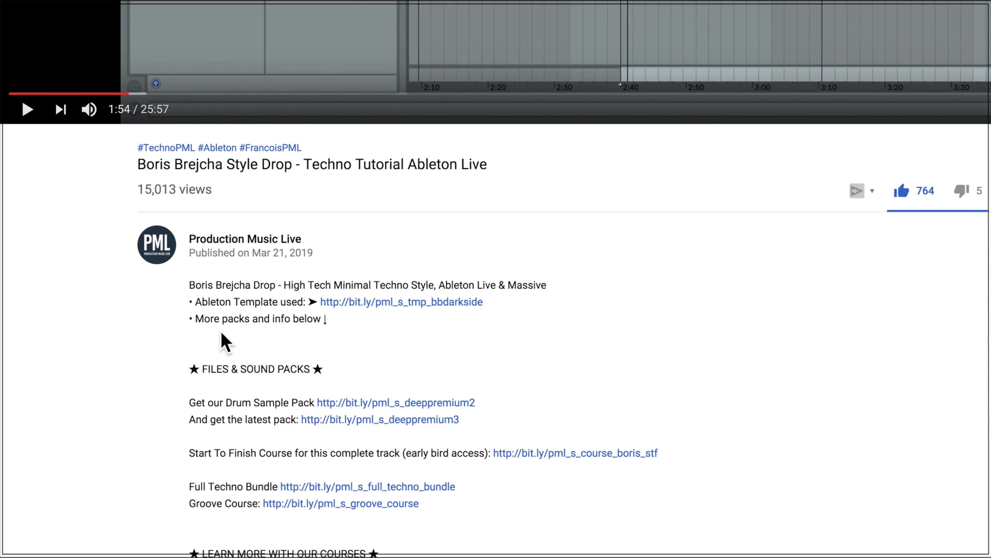
scroll(233, 341, "down", 5)
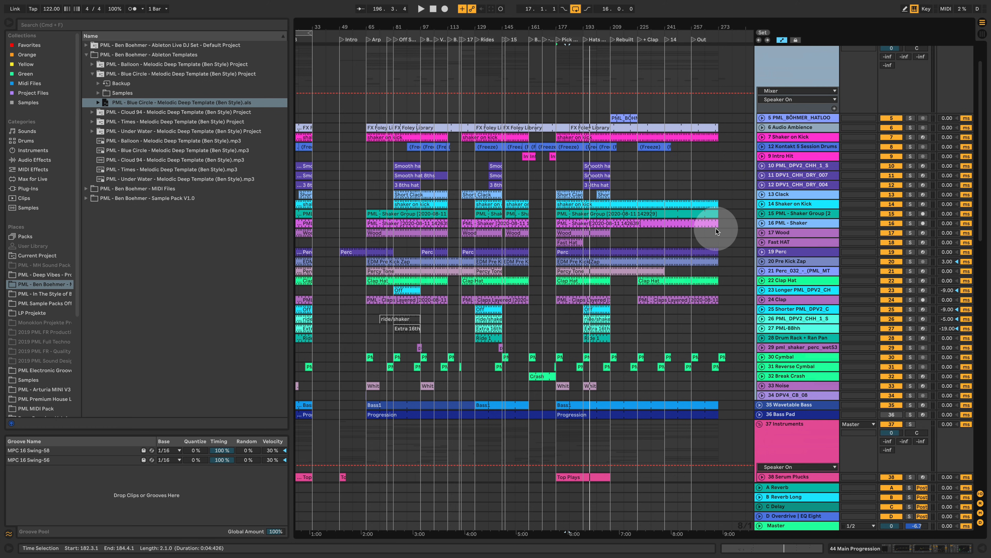
Back in Ableton Live, play from the Intro locator at bar 49 and fold the Drums Group and the Instruments group
scroll(716, 228, "down", 4)
scroll(716, 227, "down", 2)
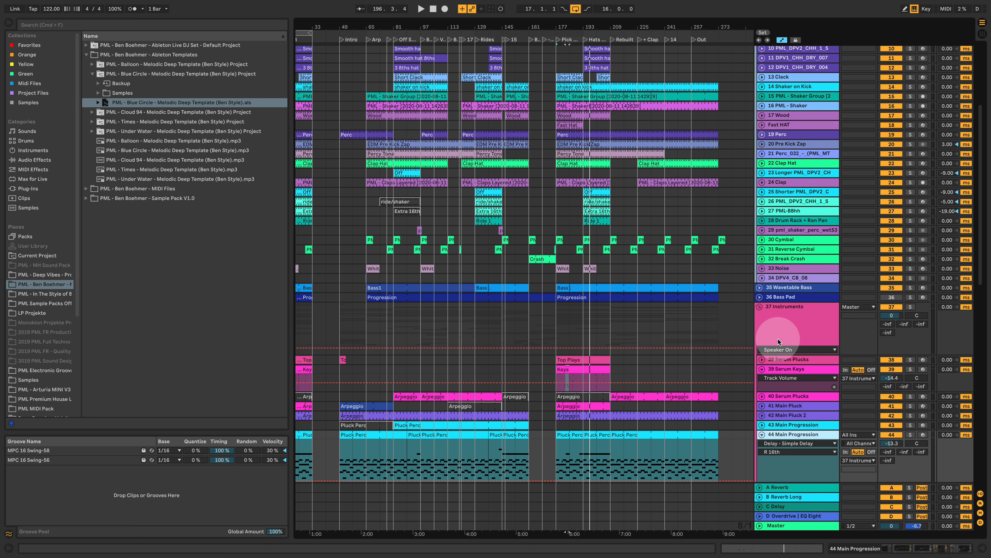
left_click(340, 39)
scroll(624, 219, "up", 5)
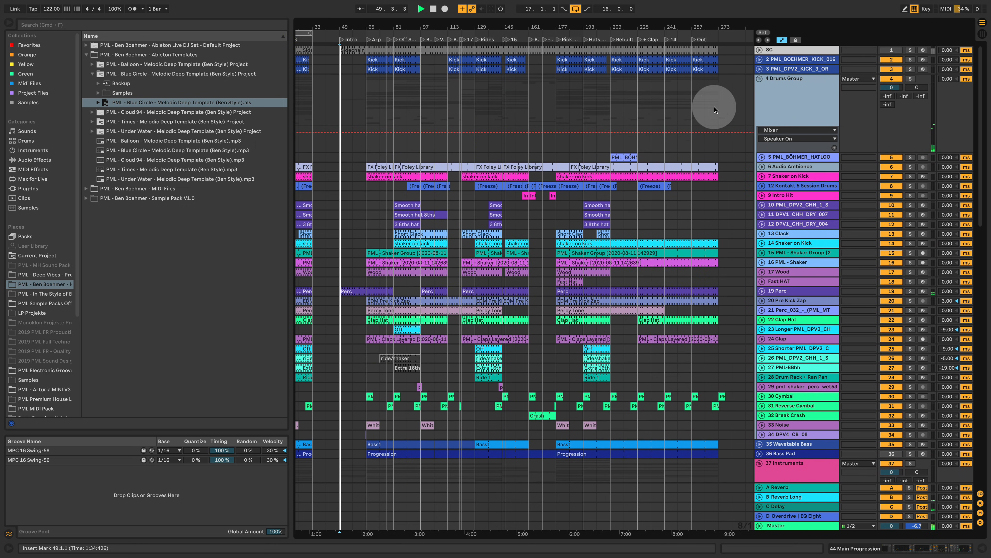
left_click(759, 79)
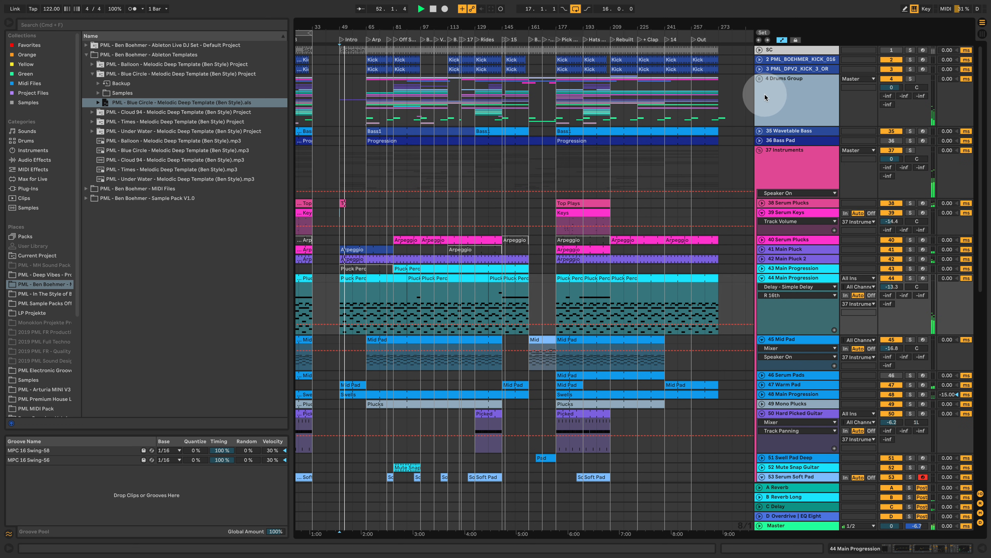
left_click(760, 150)
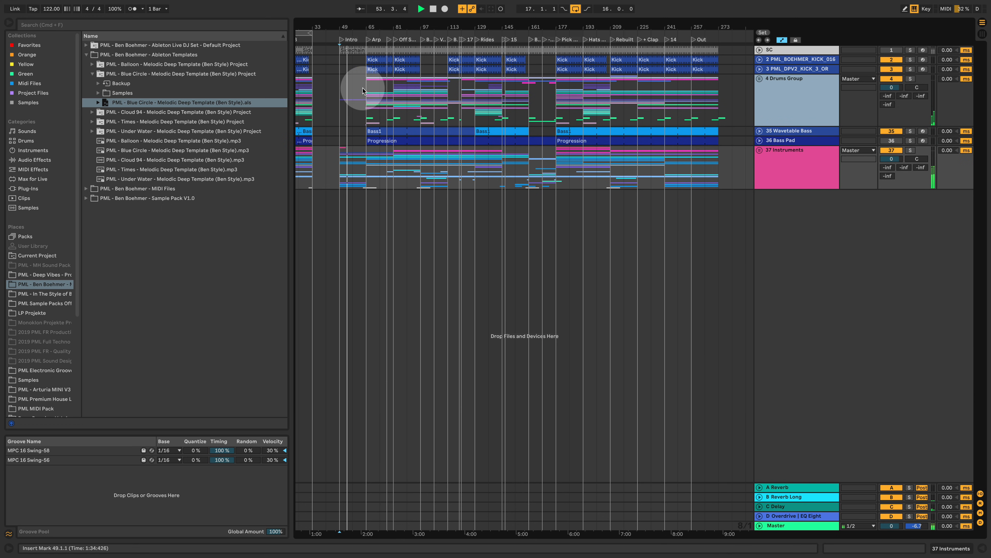
Set the arrangement loop from bar 49 to bar 273, narrow the browser and fill the timeline with the looped song
left_click_drag(321, 33, 716, 24)
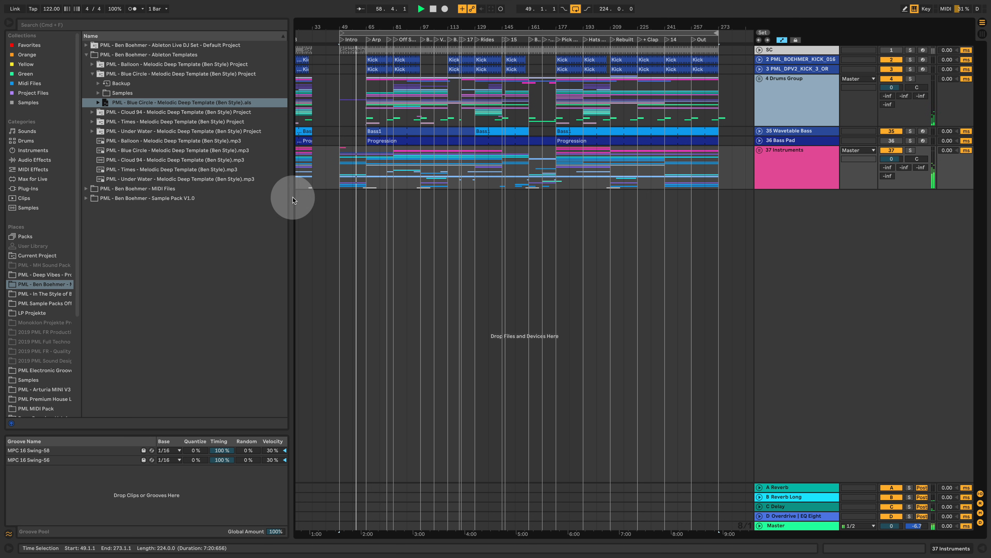
left_click_drag(286, 229, 232, 237)
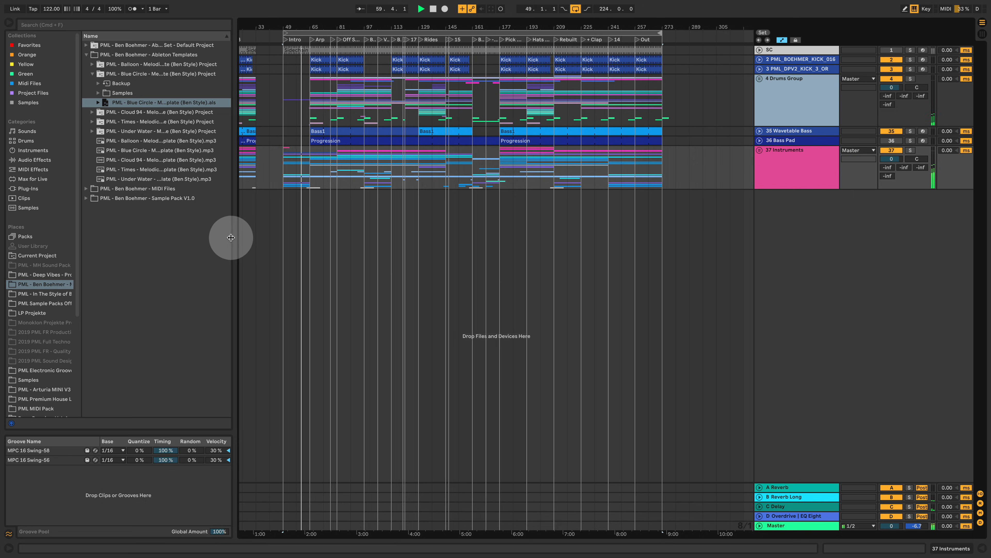
mouse_move(440, 24)
left_mouse_down()
mouse_move(440, 37)
mouse_move(487, 20)
mouse_move(476, 25)
left_mouse_up()
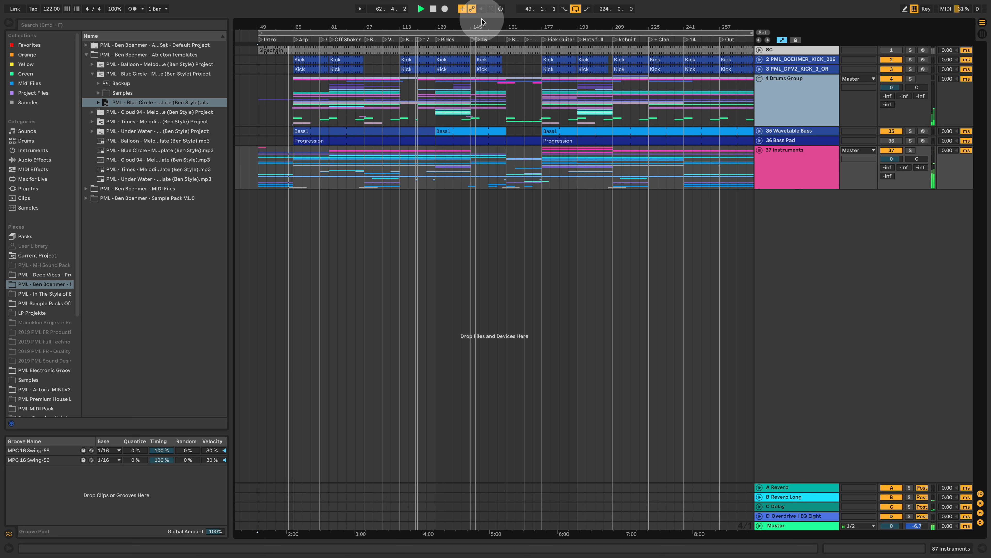
Unfold the Instruments group and fold its 44 Main Progression, 45 Mid Pad and 50 Hard Picked Guitar tracks
left_click_drag(484, 27, 469, 28)
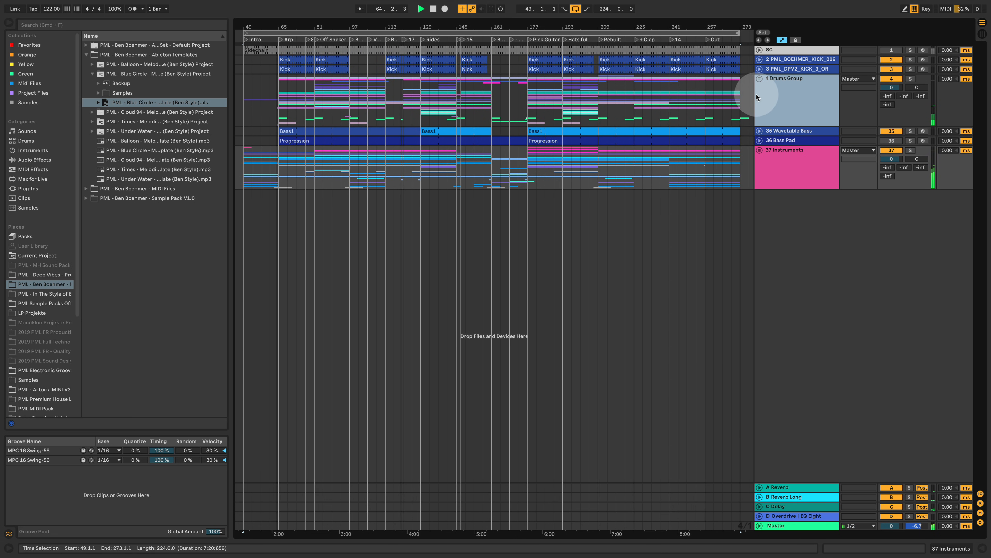
left_click(760, 150)
left_click(761, 278)
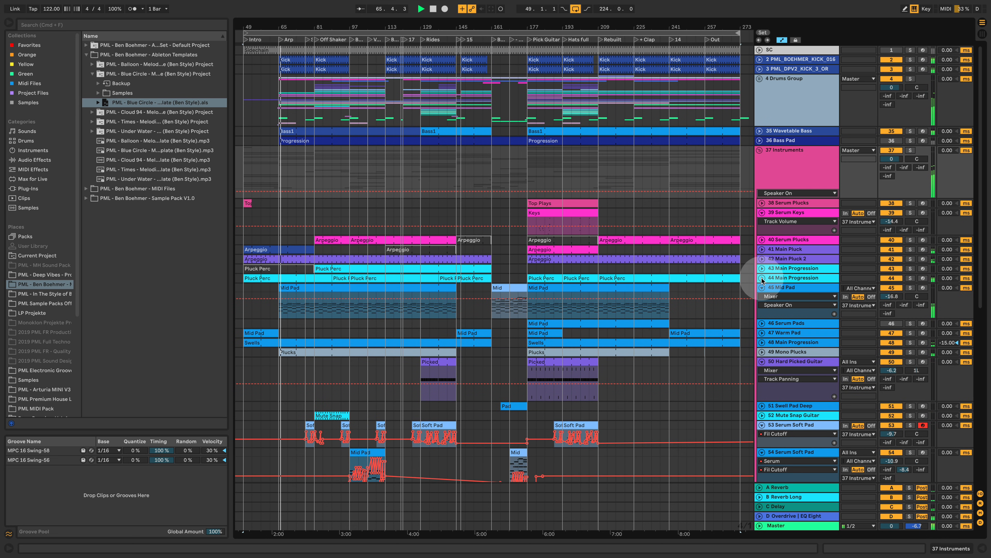
left_click(762, 287)
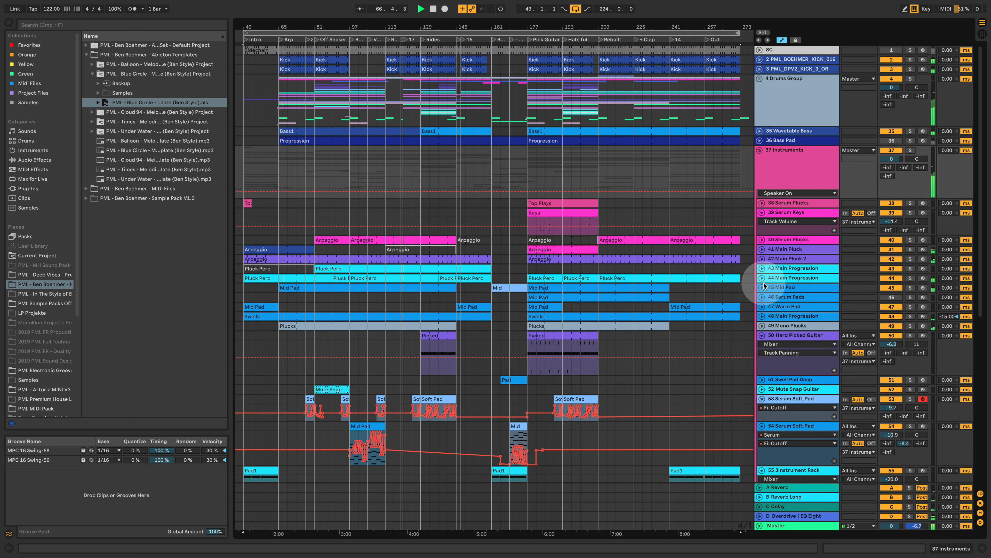
left_click(766, 338)
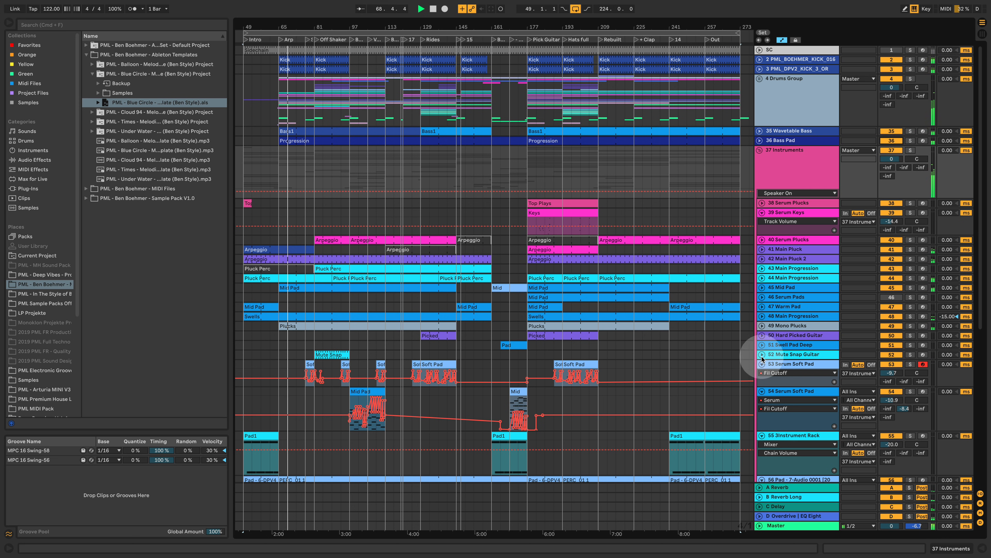
Fold the tracks from 53 Serum Soft Pad through 57 Lead in the Instruments group
left_click(762, 364)
left_click(763, 373)
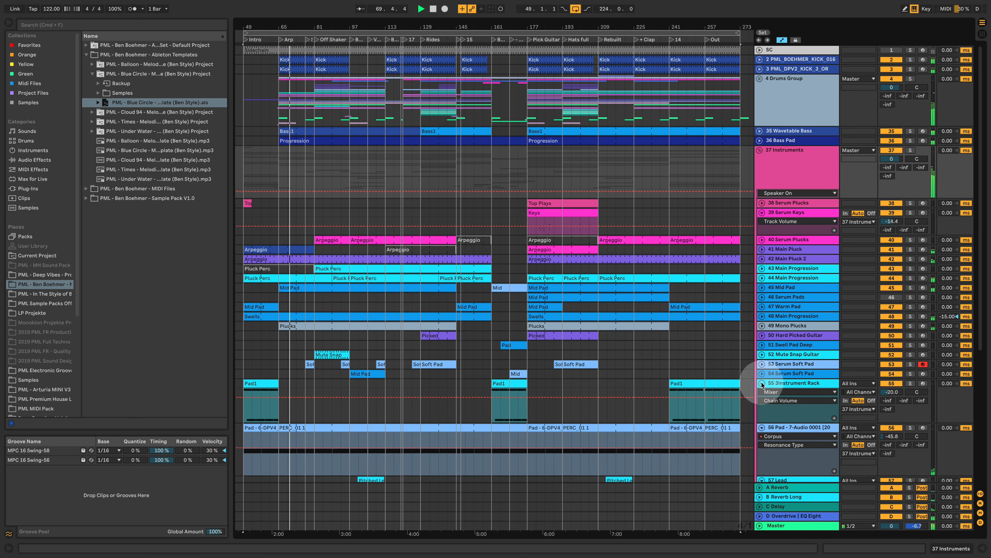
left_click(762, 383)
left_click(762, 393)
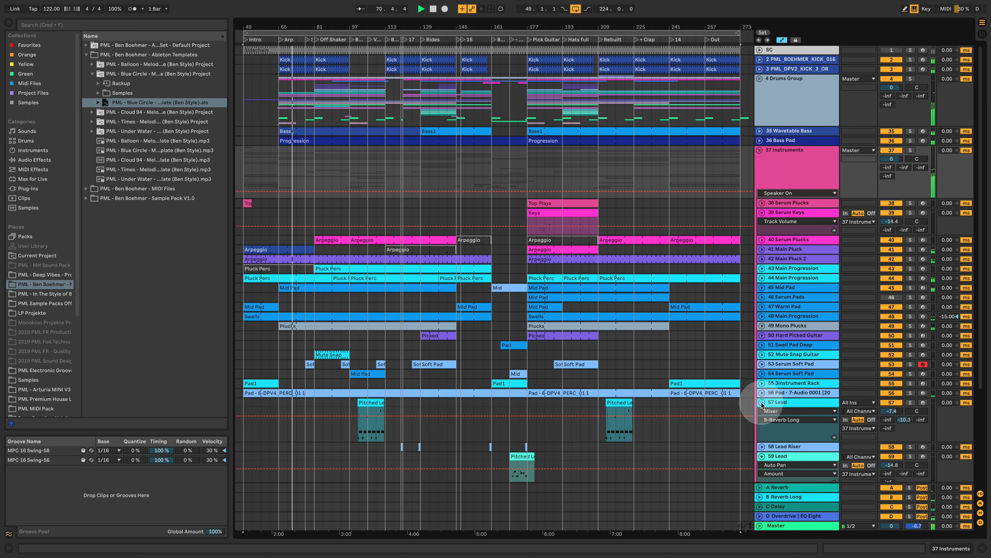
left_click(762, 402)
Reduce the heights of the 59 Lead and 60 String tracks so more of the Instruments group fits
scroll(765, 410, "down", 5)
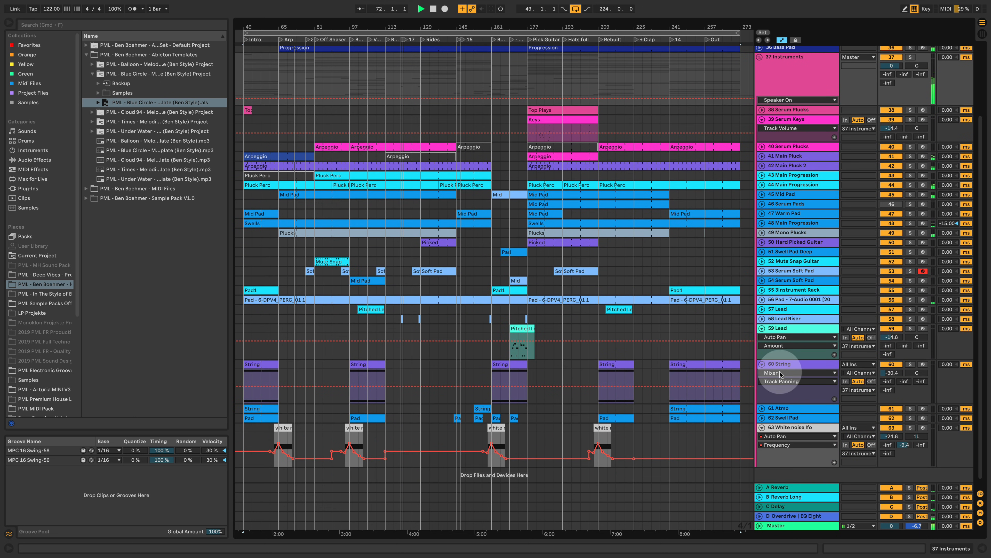
left_click_drag(785, 358, 785, 349)
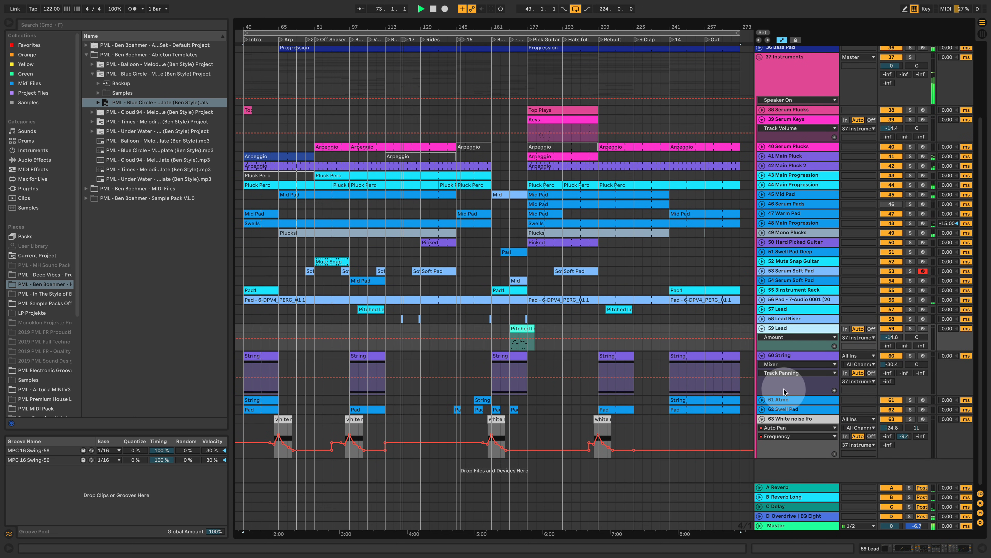
left_click_drag(786, 394, 789, 374)
scroll(789, 374, "up", 5)
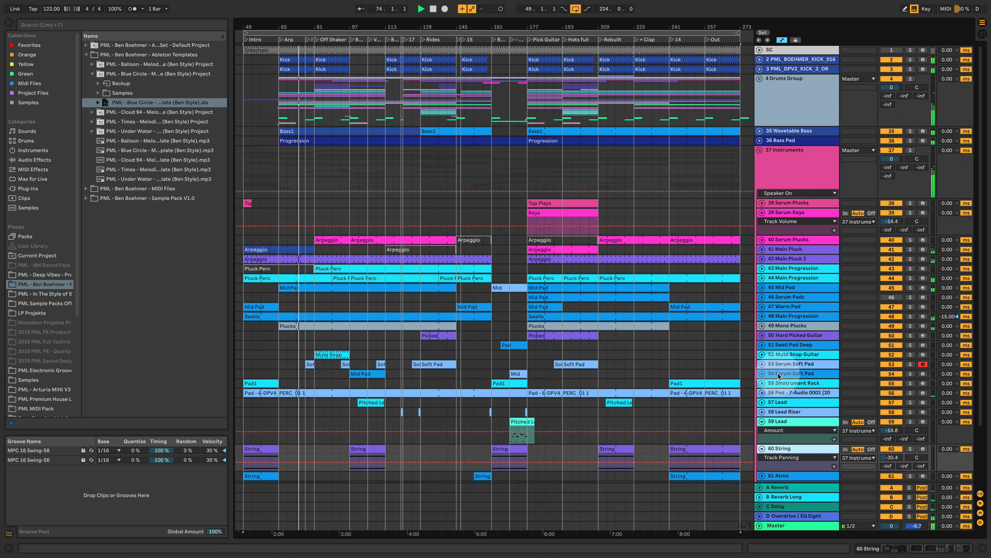
Inspect the 36 Bass Pad track's devices and the notes of its Progression clip, and hide the detail view again
double_click(775, 140)
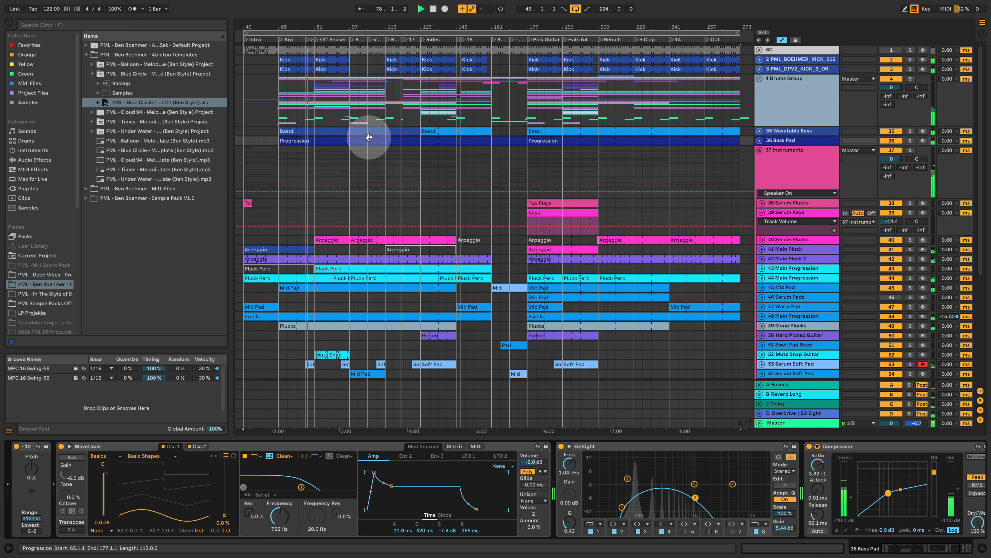
double_click(312, 141)
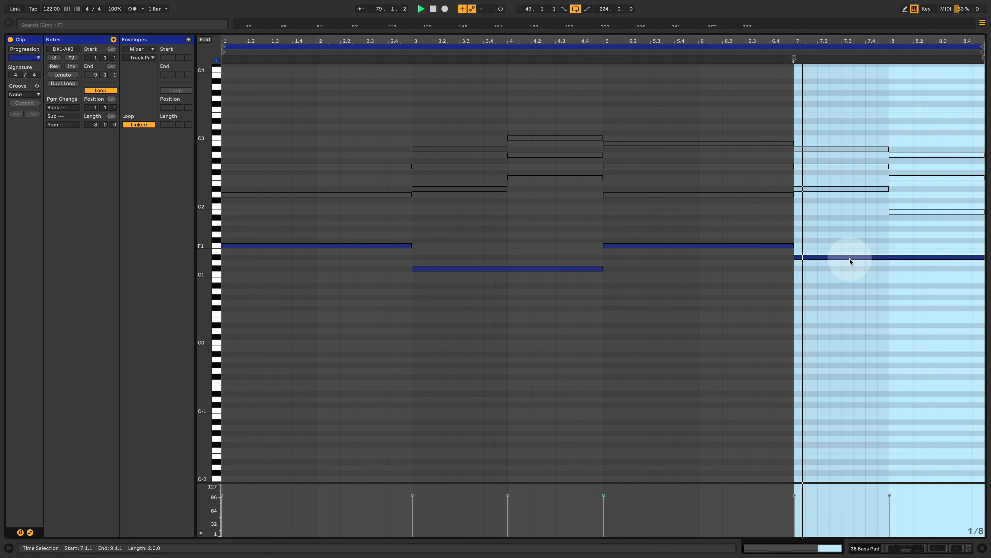
left_click(916, 551)
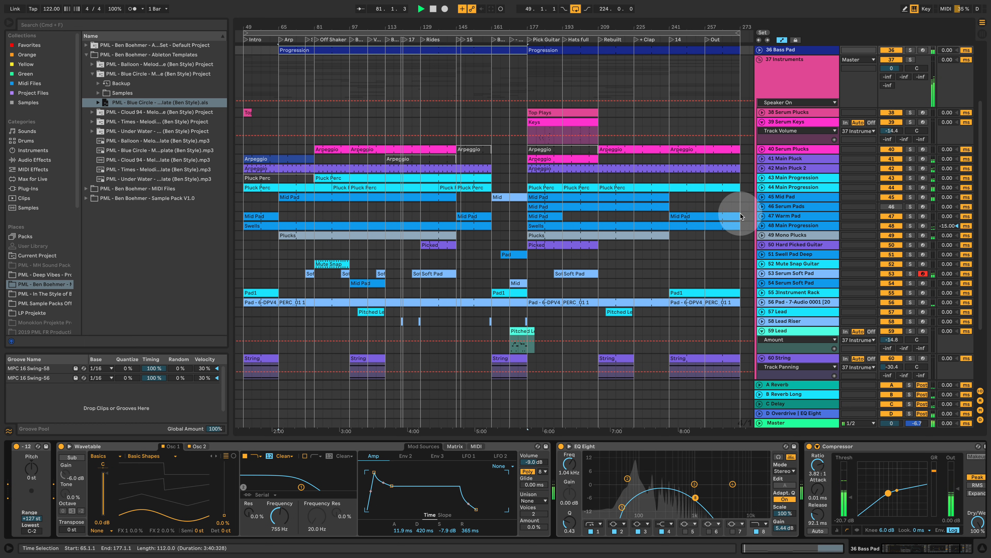
left_click(982, 550)
scroll(642, 183, "up", 5)
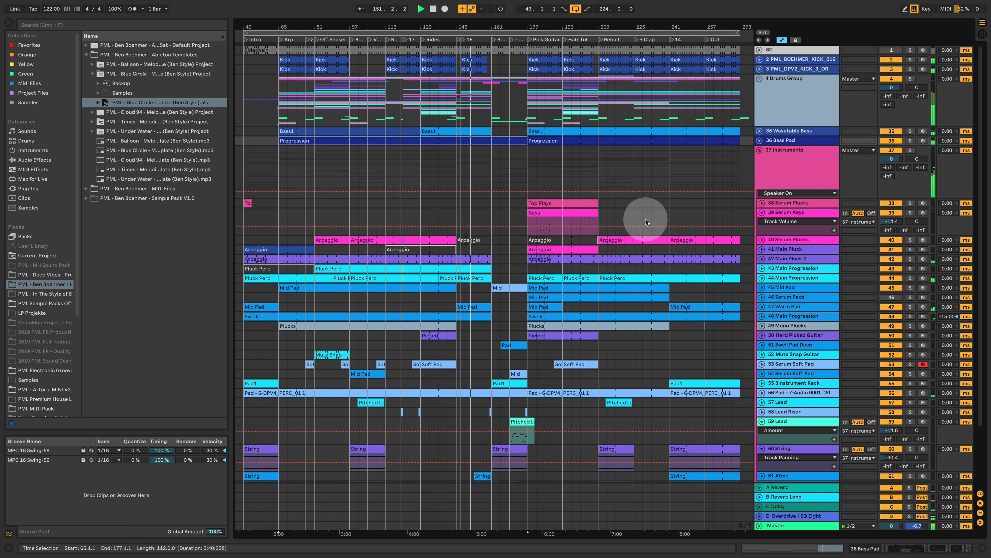
Fold the 39 Serum Keys track and keep the 47 Warm Pad track folded
left_click(638, 239)
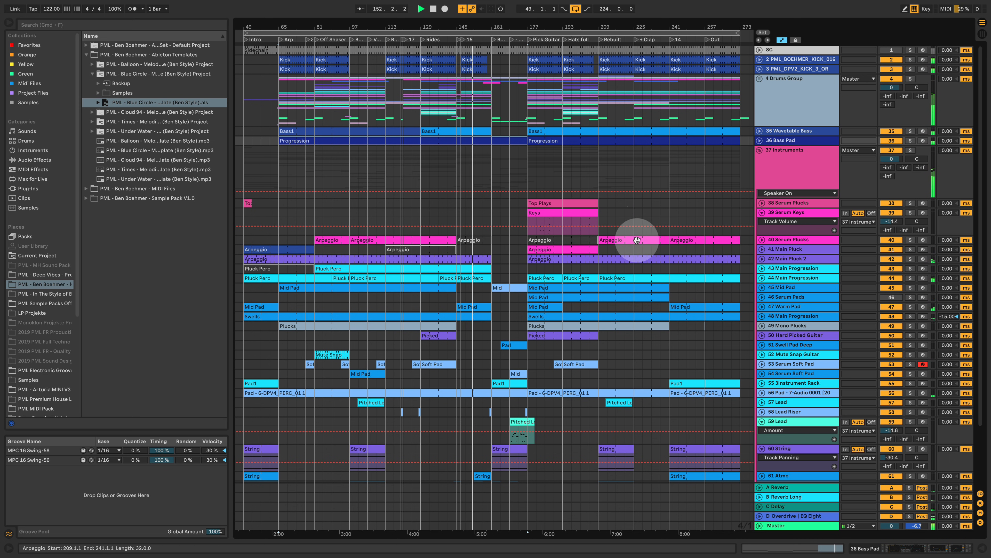
left_click(761, 212)
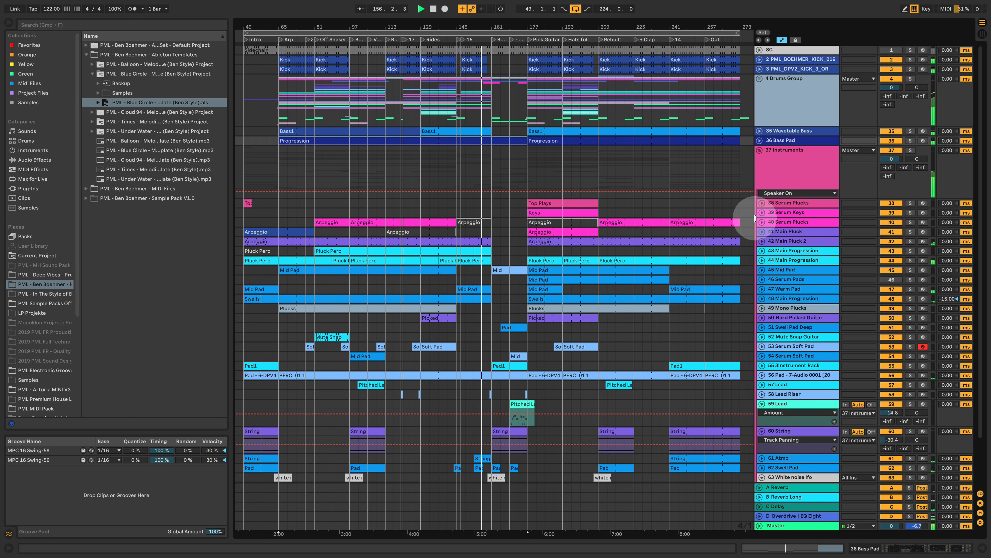
left_click(762, 289)
left_click(762, 289)
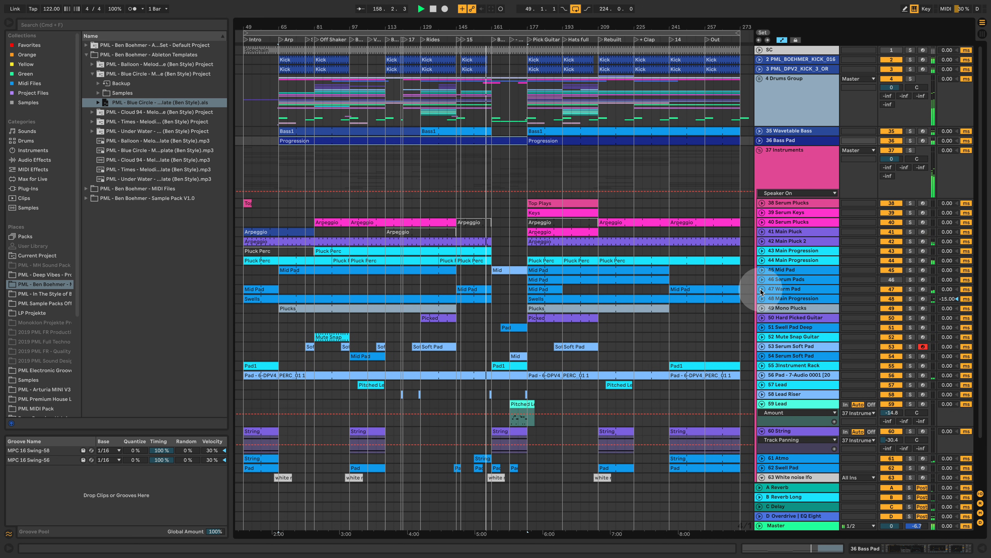
Unfold the Instrument Rack track 55 and the 58 Lead Riser track
left_click(761, 367)
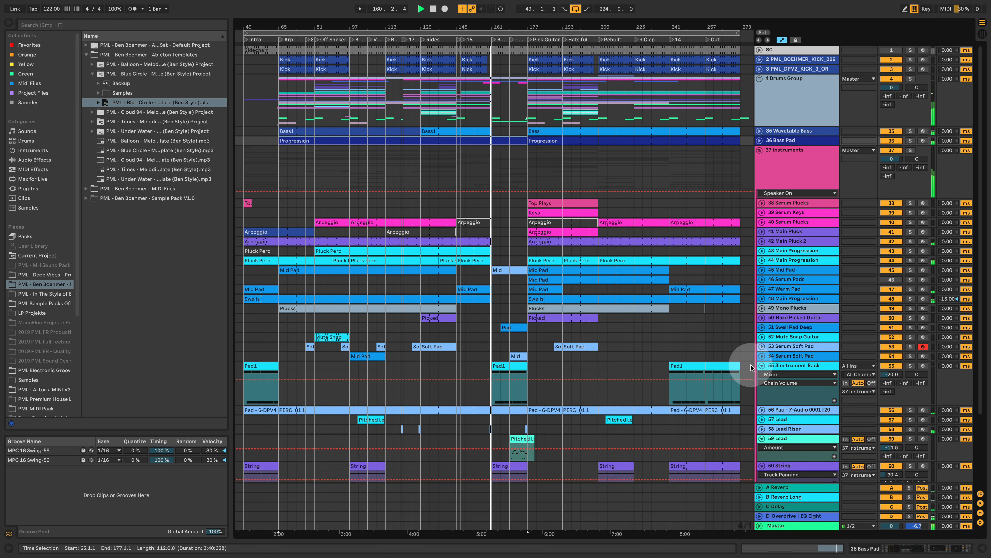
scroll(751, 367, "down", 3)
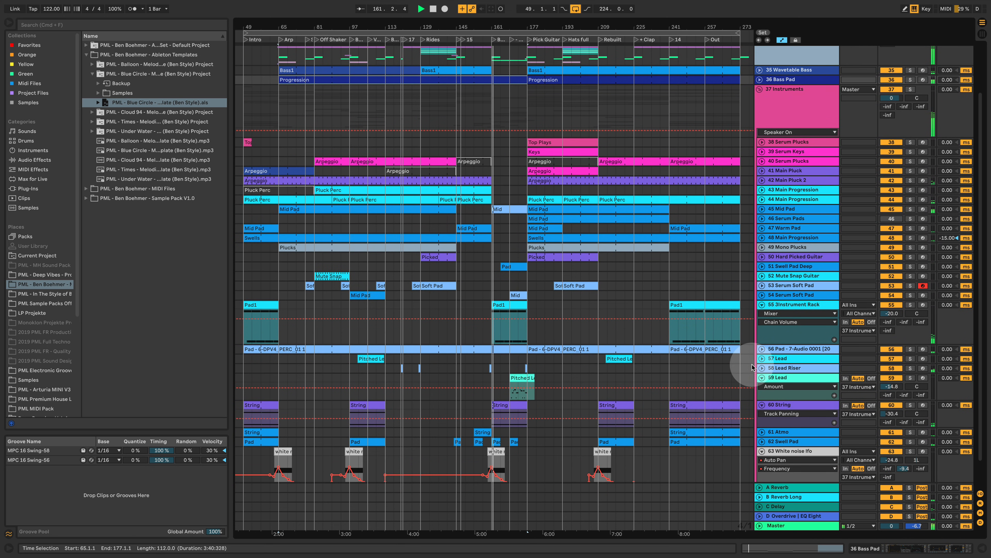
left_click(762, 368)
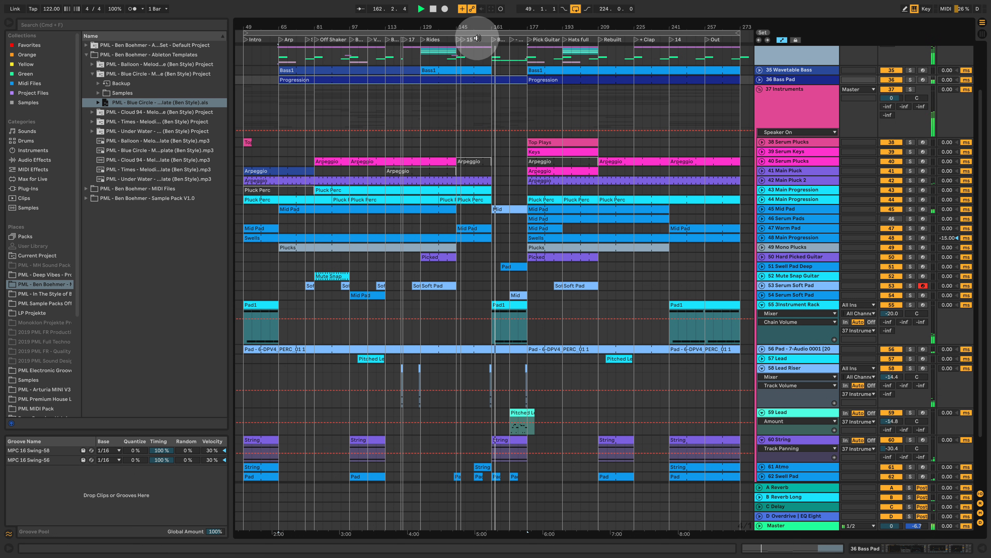
Select the Lead Riser clip from bar 160 to 161, open its track's devices and show the Serum Fil Cutoff automation
left_click_drag(492, 27, 488, 27)
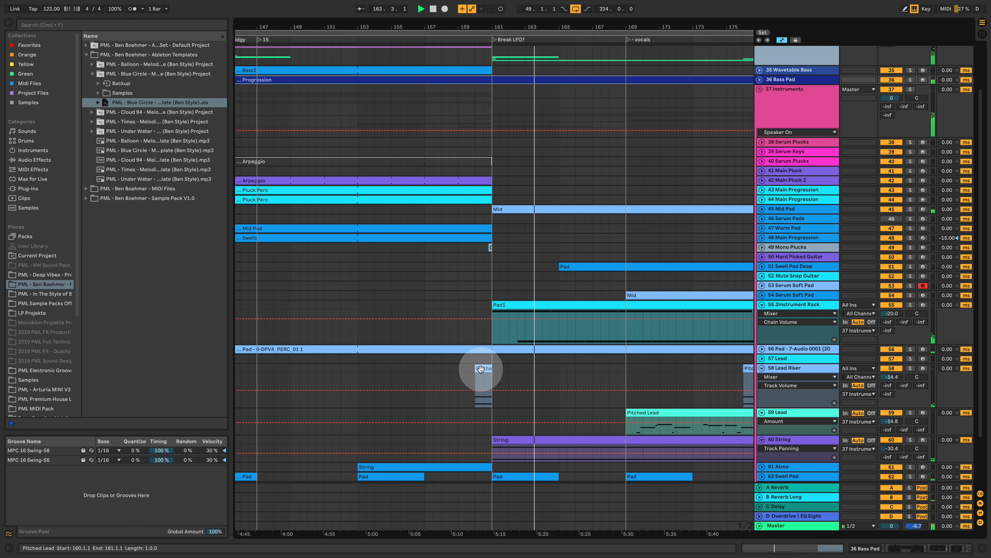
left_click(493, 371)
double_click(787, 367)
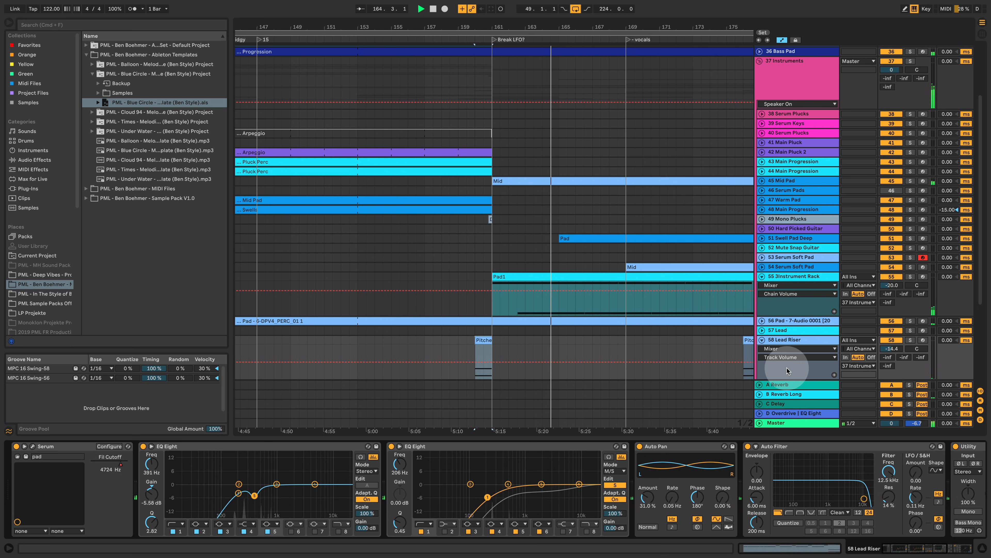
scroll(616, 328, "down", 3)
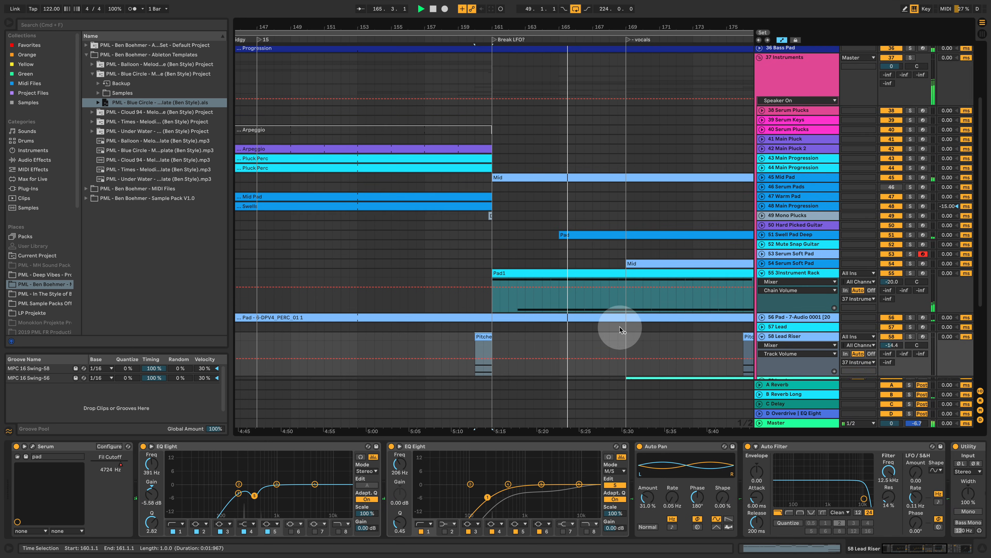
left_click(110, 467)
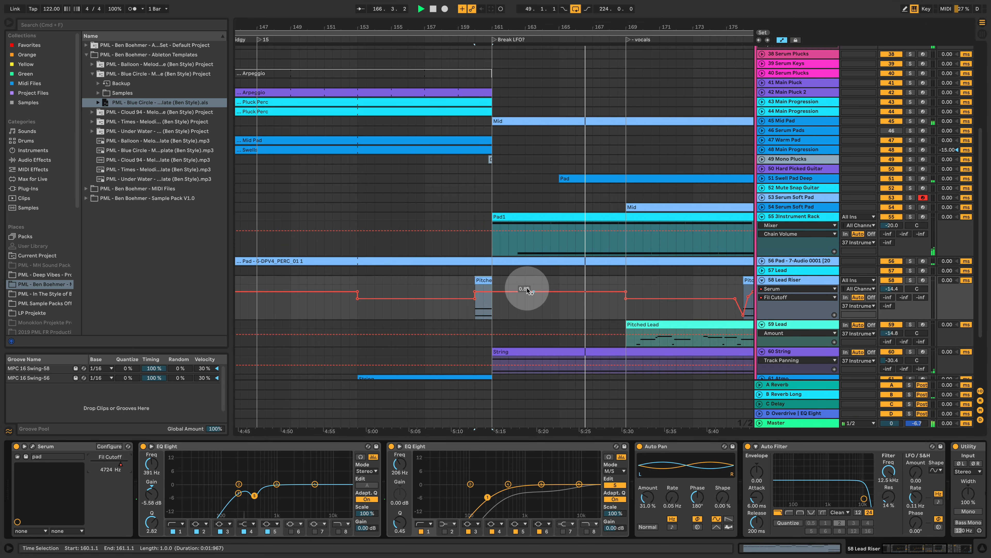
left_click_drag(580, 27, 507, 30)
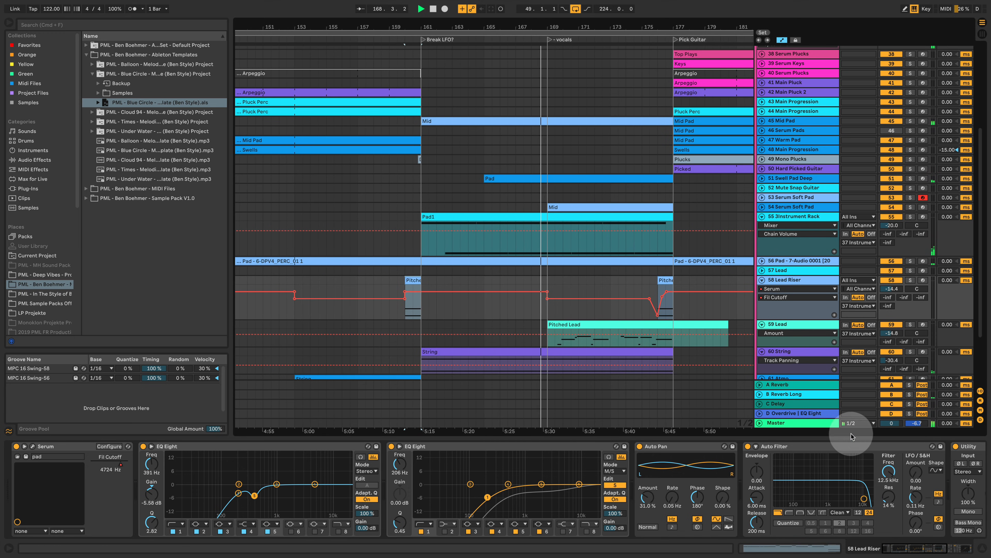
left_click_drag(894, 547, 853, 556)
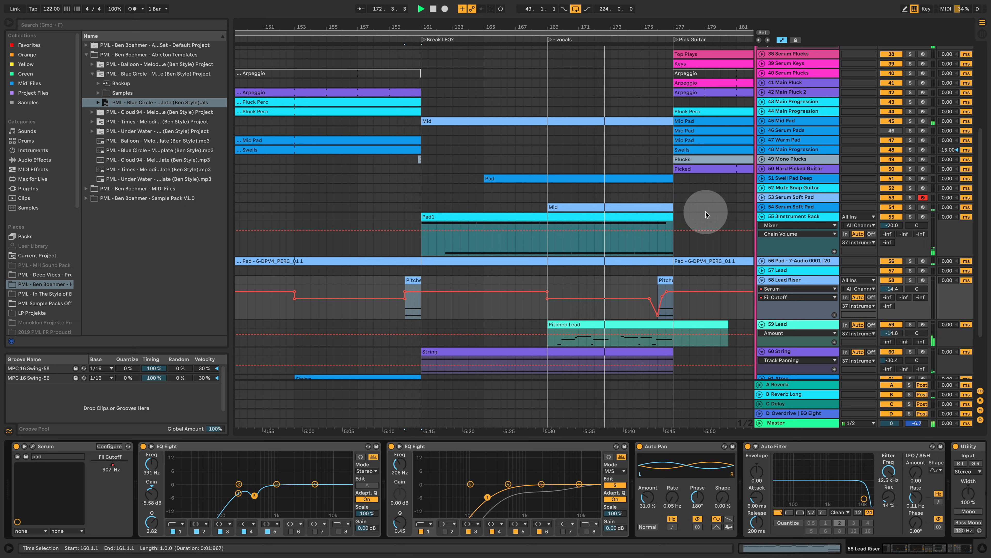
Unfold the 54 Serum Soft Pad track to show its Fil Cutoff automation, hide the device view and return to the whole song
left_click(761, 206)
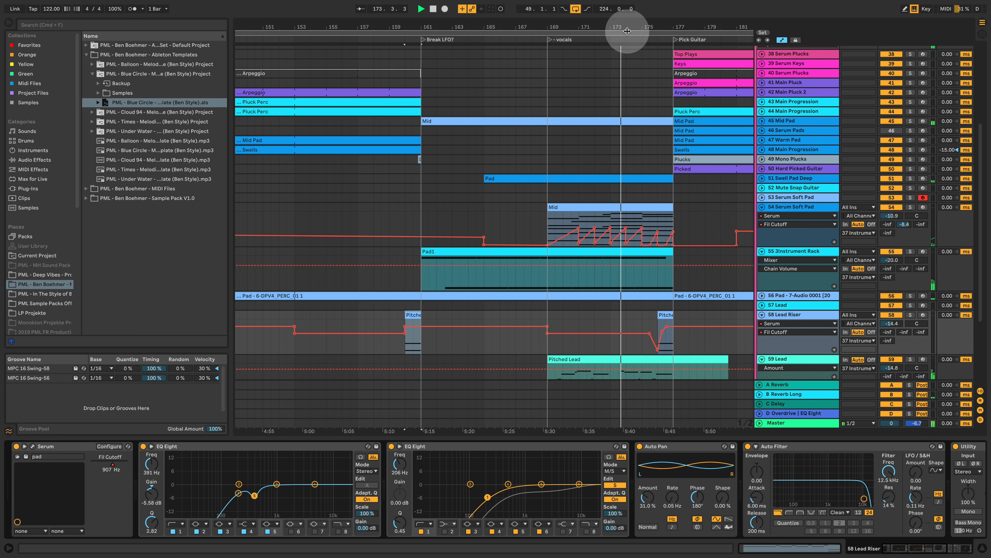
left_click_drag(562, 27, 545, 19)
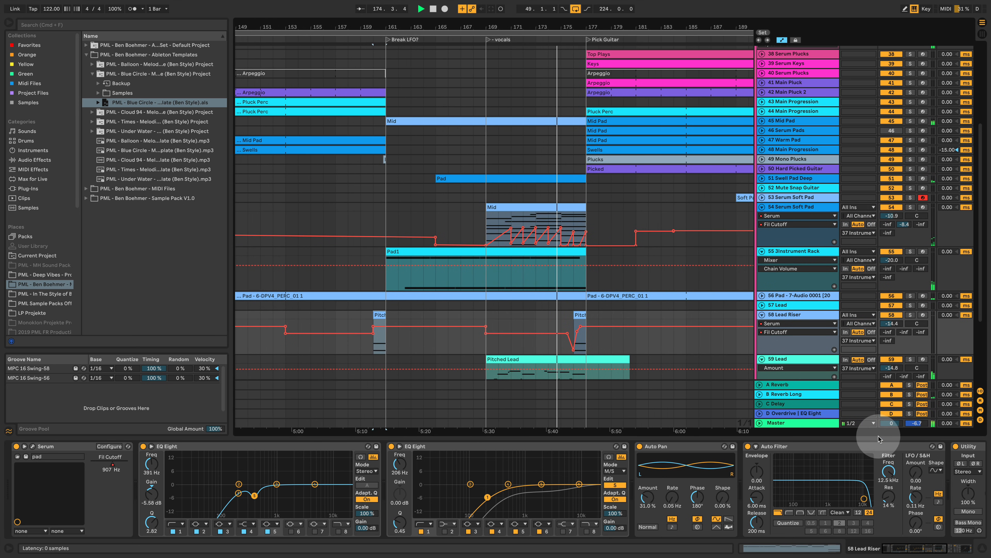
left_click(983, 548)
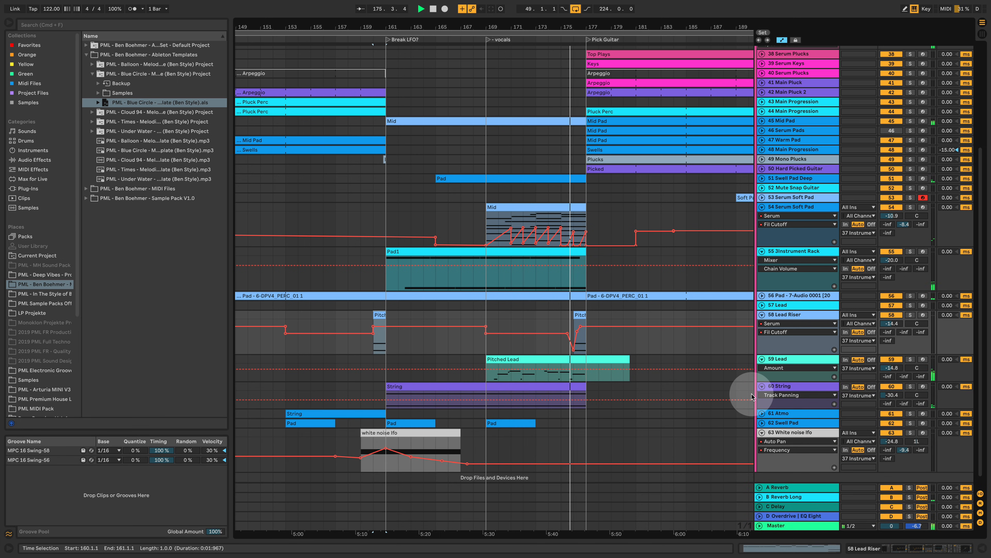
left_click_drag(578, 27, 515, 26)
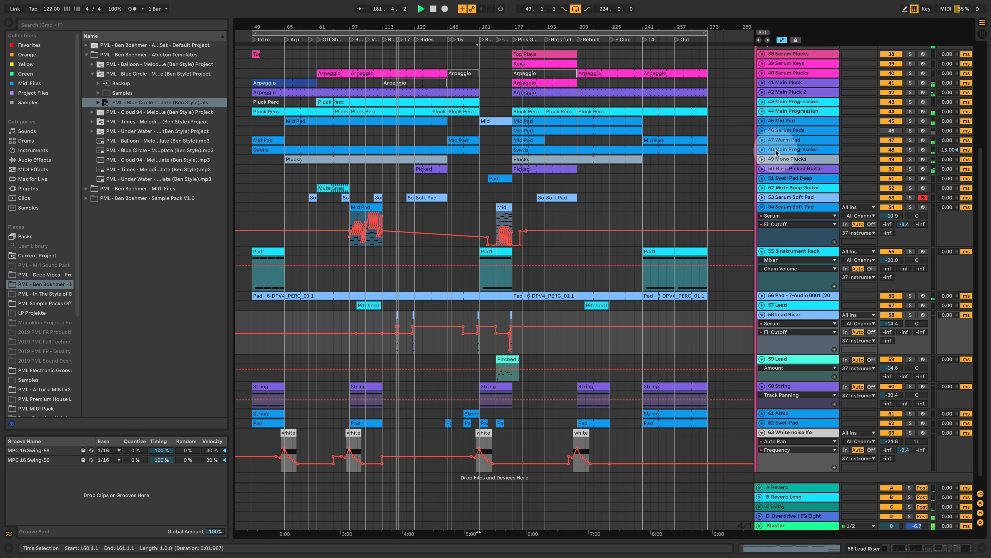
scroll(677, 215, "up", 5)
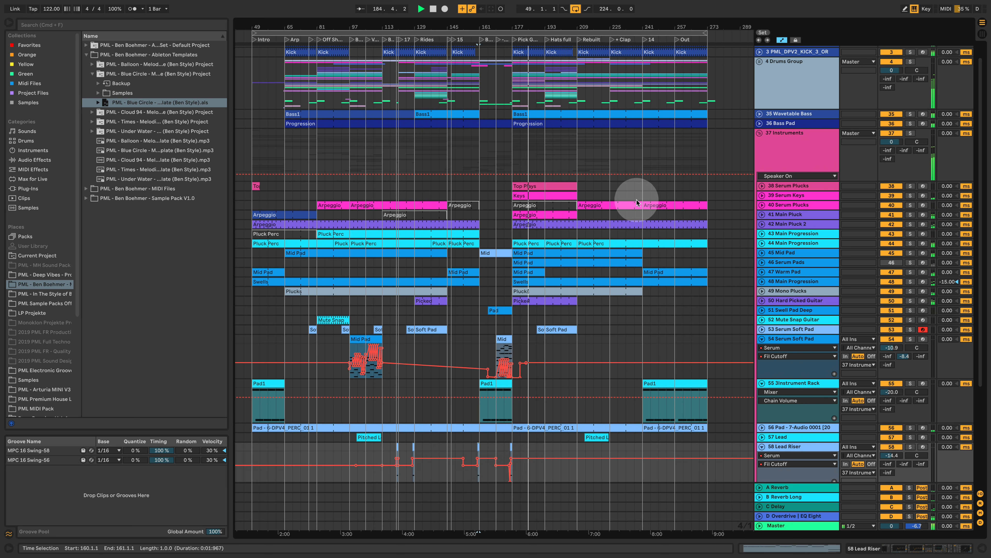
Briefly unfold the 39 Serum Keys and 38 Serum Plucks tracks to check their lanes, folding each one again
left_click(761, 195)
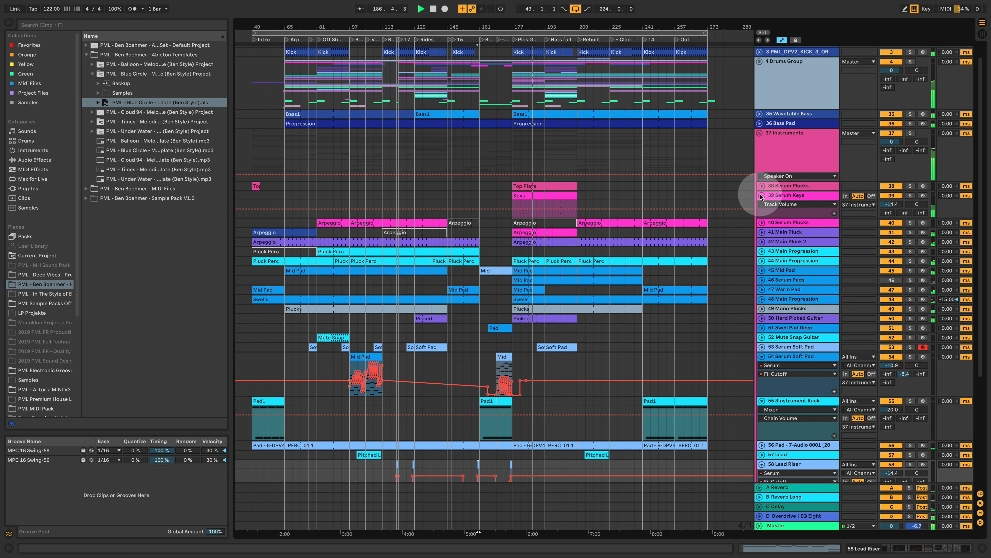
left_click(761, 195)
left_click(761, 186)
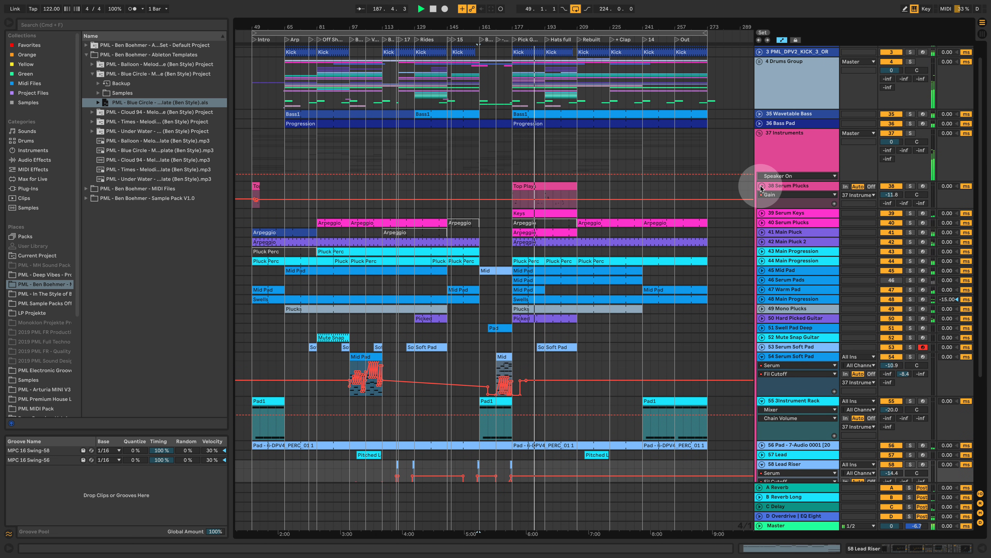
left_click(762, 187)
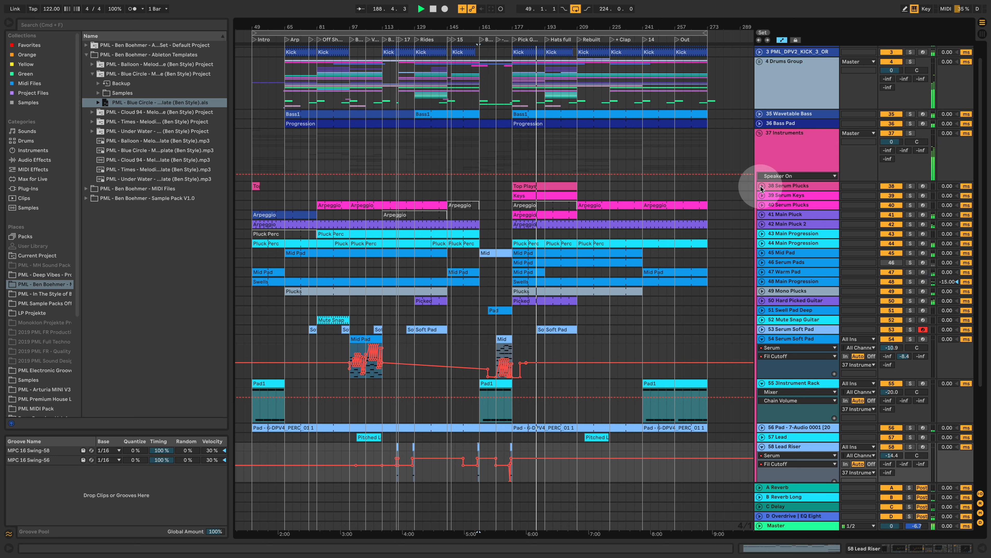
Unfold the 53 Serum Soft Pad track to show its Fil Cutoff automation
left_click(762, 329)
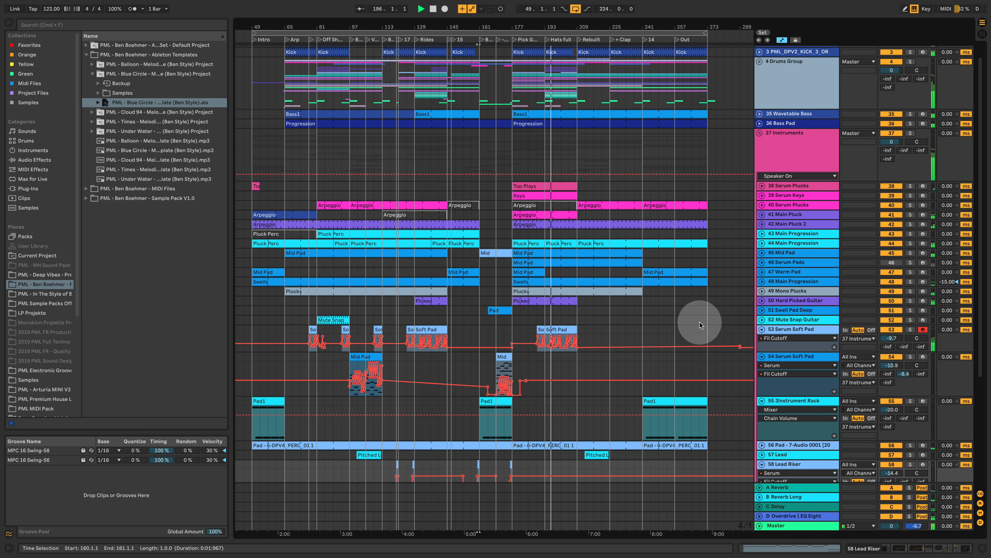
scroll(699, 322, "down", 2)
scroll(699, 322, "up", 3)
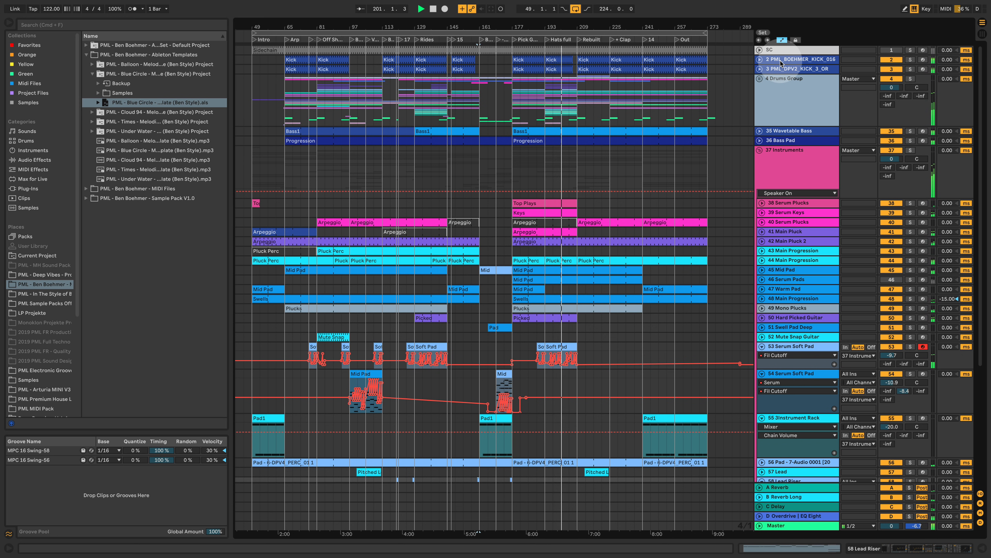
Open the Master track's device chain, briefly unfold the collapsed EQ Eight, look through to the Spectrum and back, and hide the device view
double_click(776, 525)
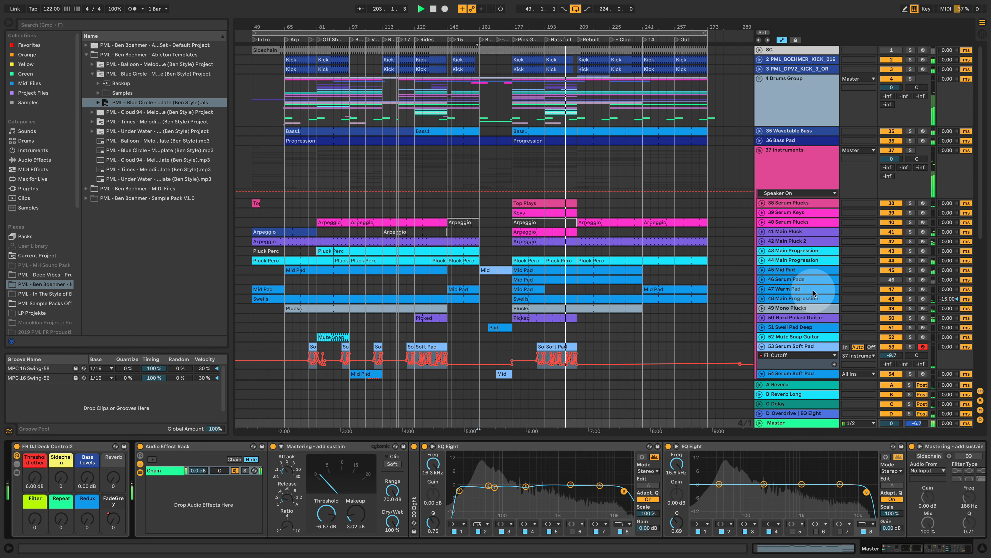
double_click(415, 474)
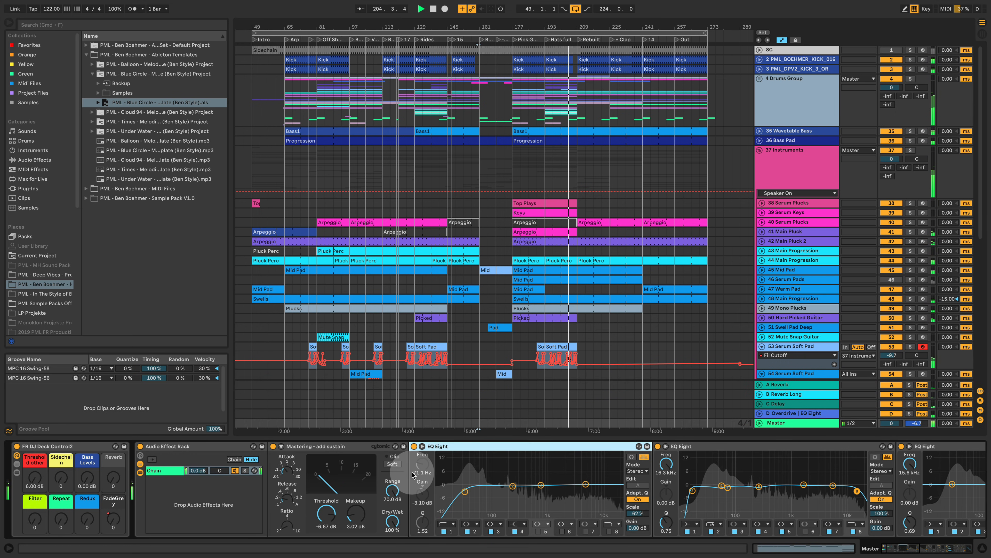
double_click(450, 451)
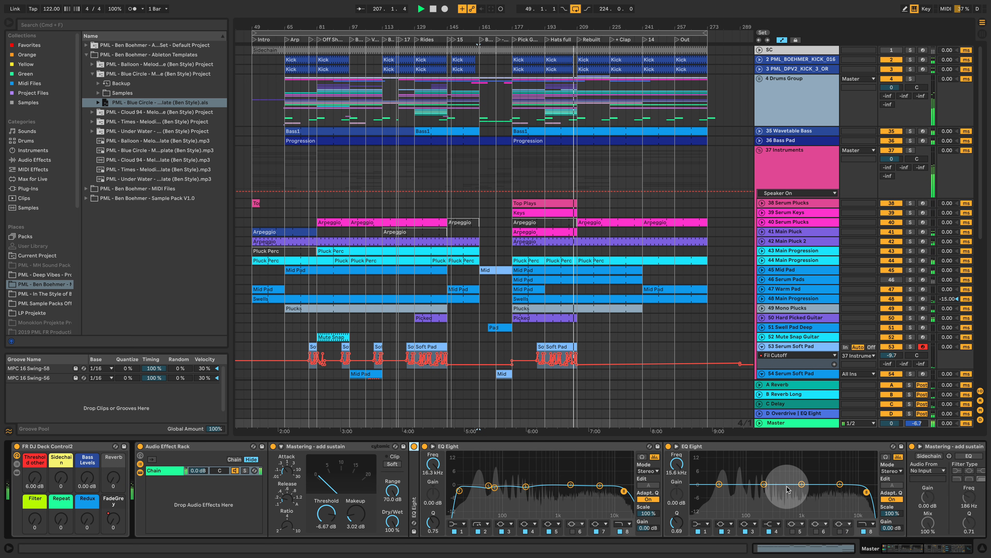
left_click_drag(892, 549, 945, 540)
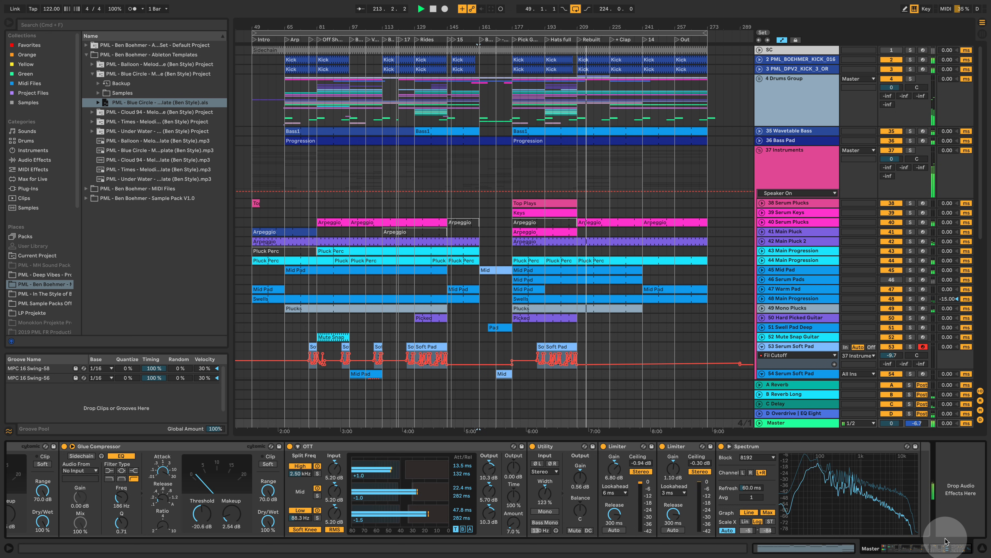
left_click_drag(944, 542, 821, 541)
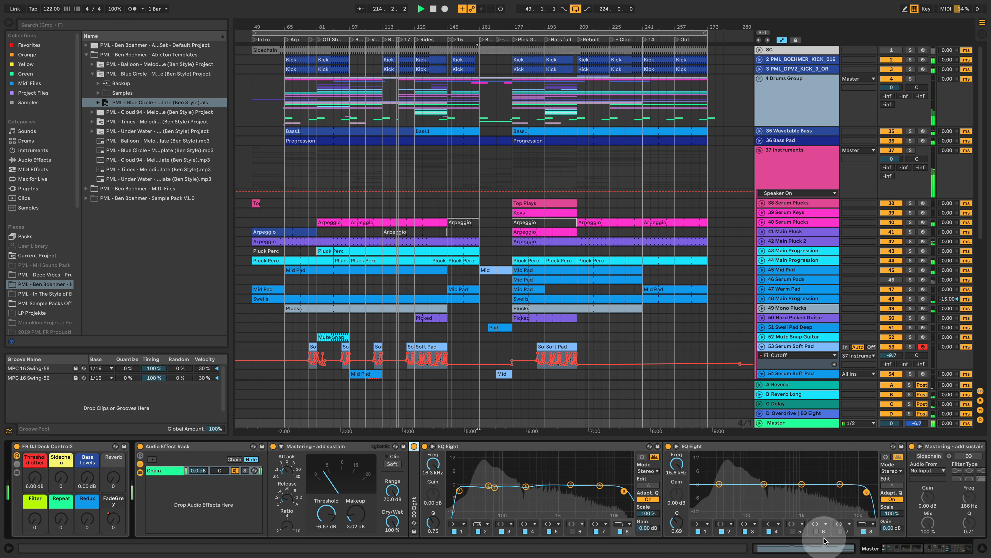
left_click(984, 546)
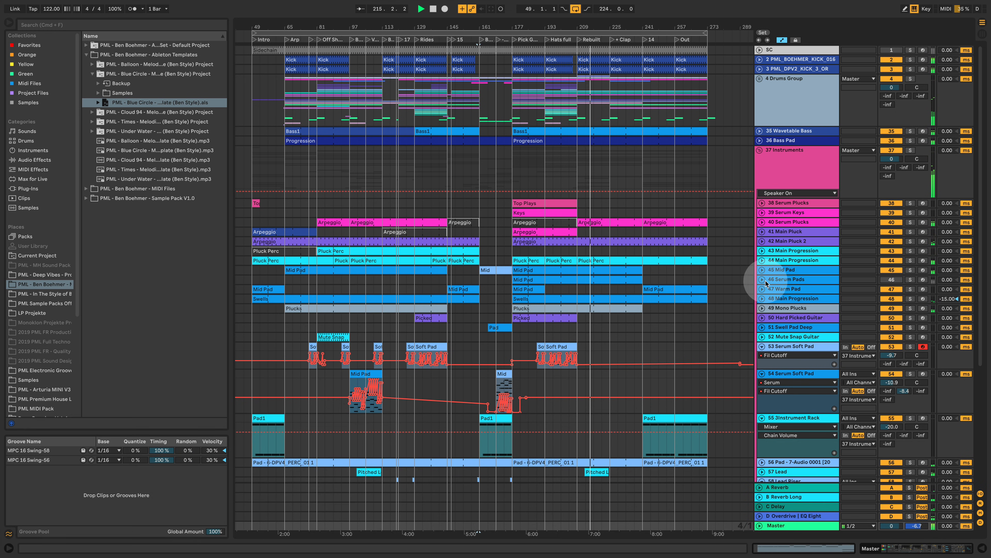
Collapse the PML - Blue Circle project folder in the browser
scroll(738, 280, "down", 3)
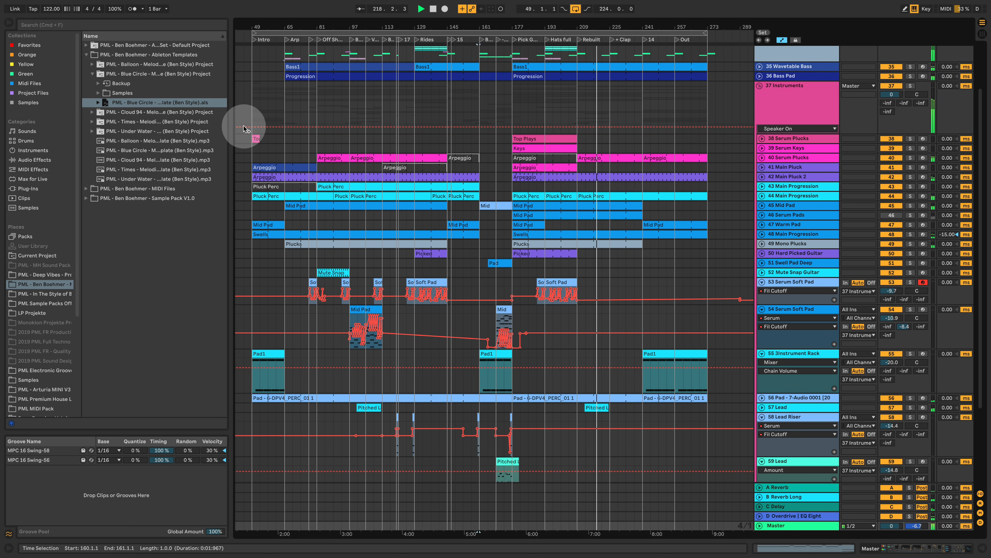
left_click(92, 74)
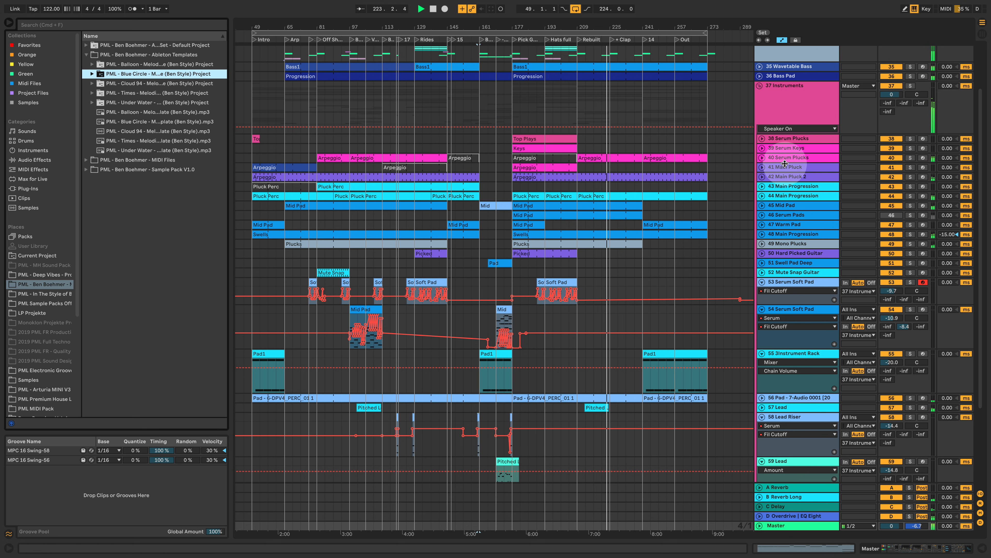
Unfold the 4 Drums Group to show its drum tracks and switch off the arrangement loop
scroll(699, 197, "up", 2)
scroll(699, 197, "up", 1)
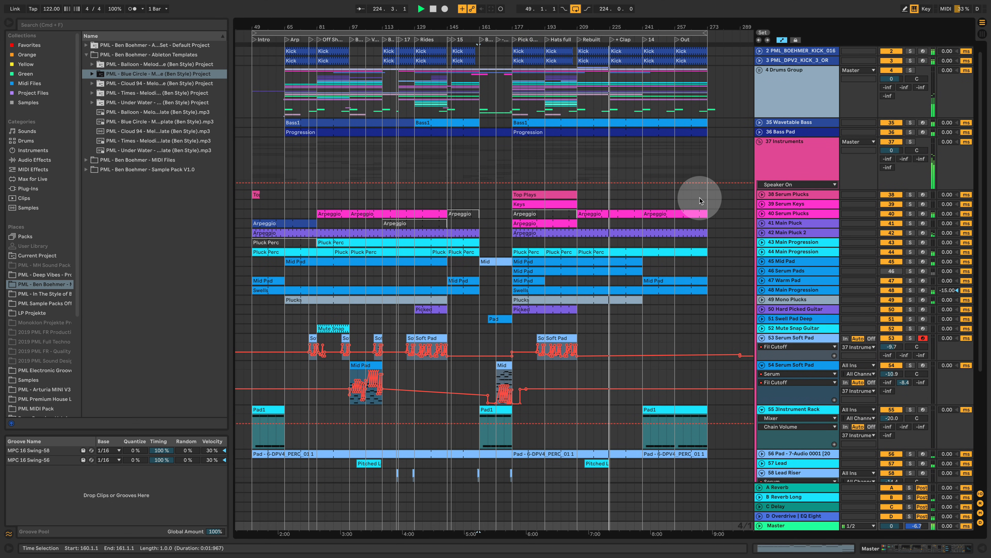
left_click(759, 71)
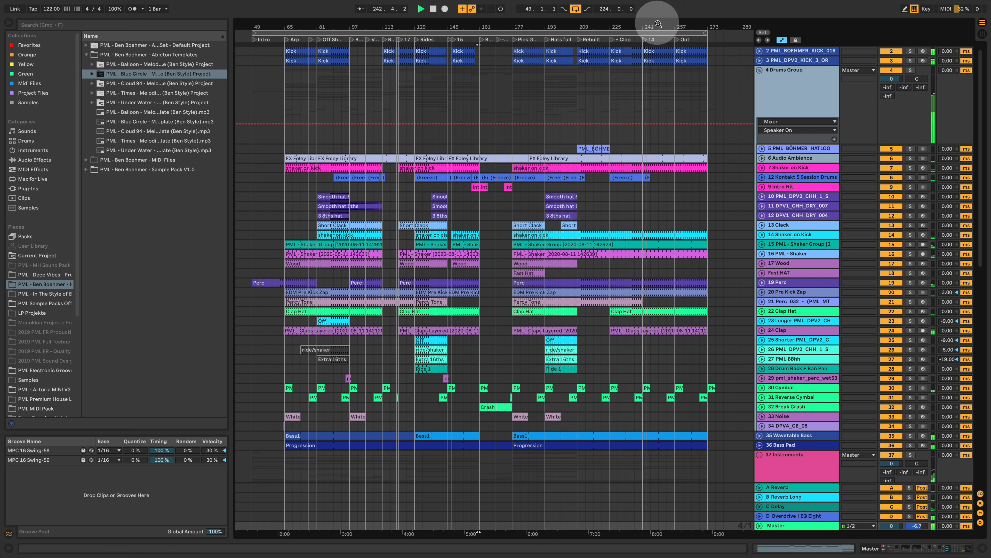
left_click(575, 8)
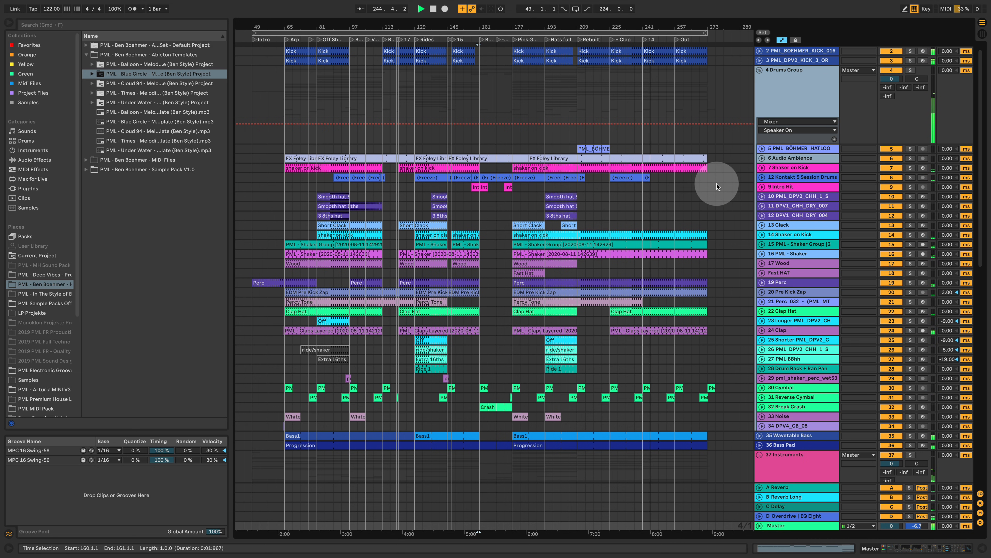
Fold the 55 3Instrument Rack track in the Instruments group
scroll(717, 182, "down", 5)
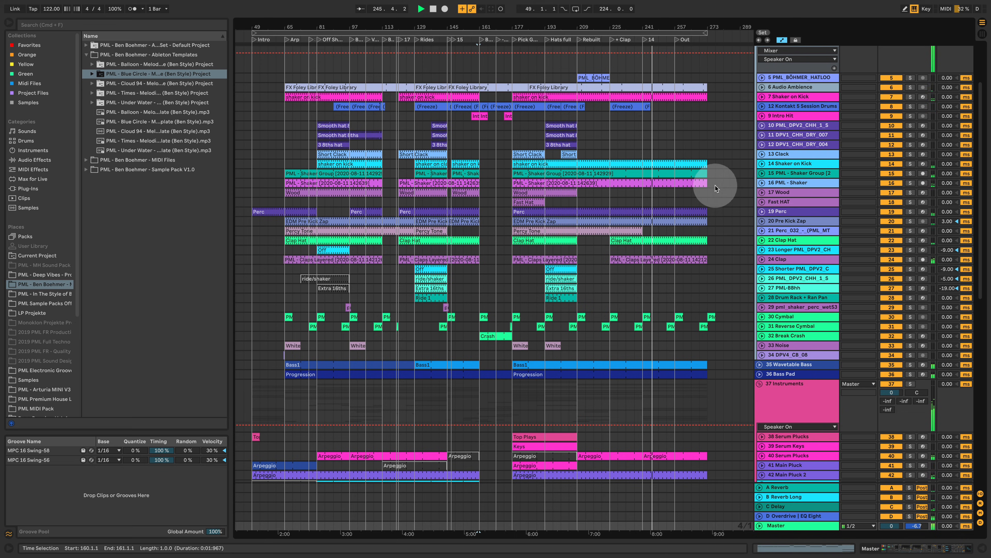
scroll(715, 185, "down", 5)
scroll(715, 186, "down", 3)
scroll(714, 189, "down", 4)
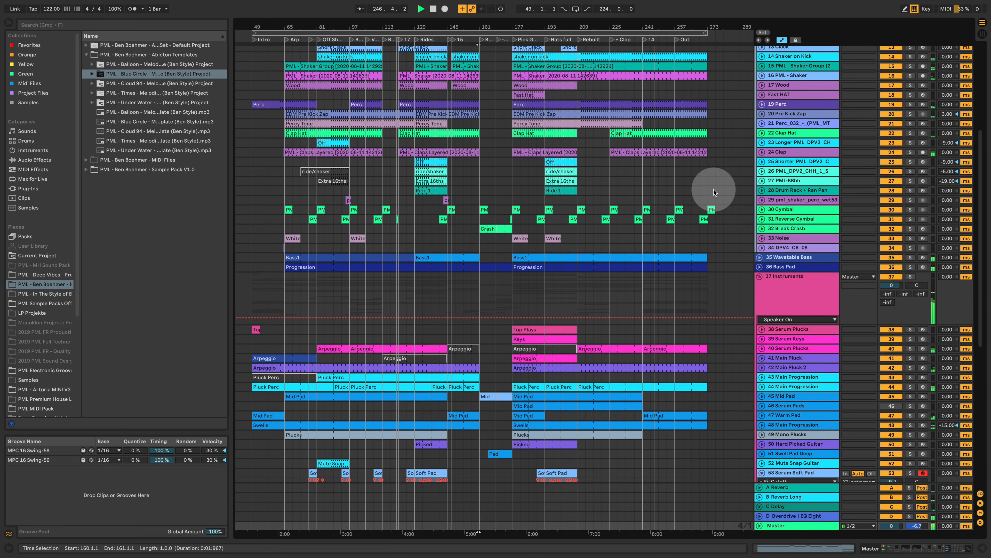
scroll(713, 189, "down", 4)
scroll(713, 189, "down", 6)
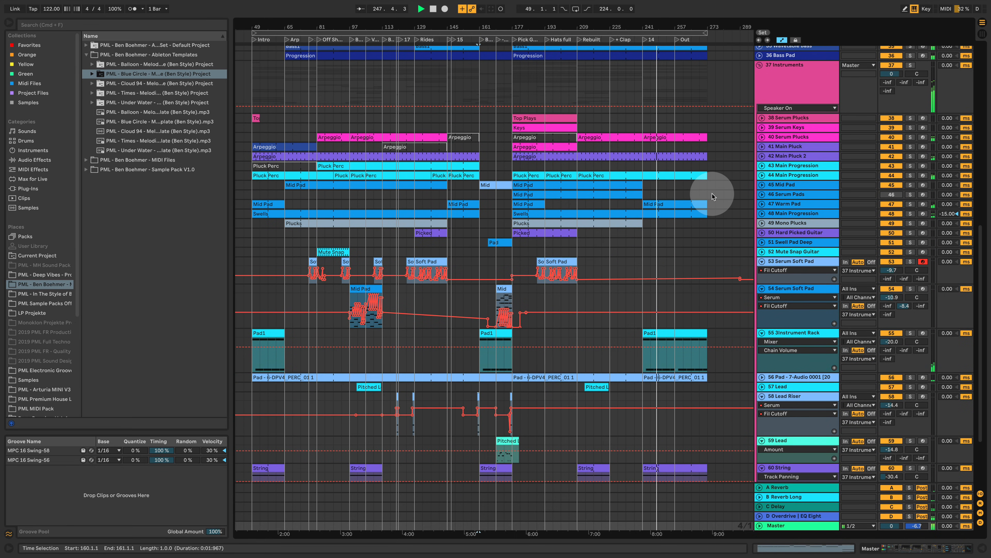
left_click(762, 333)
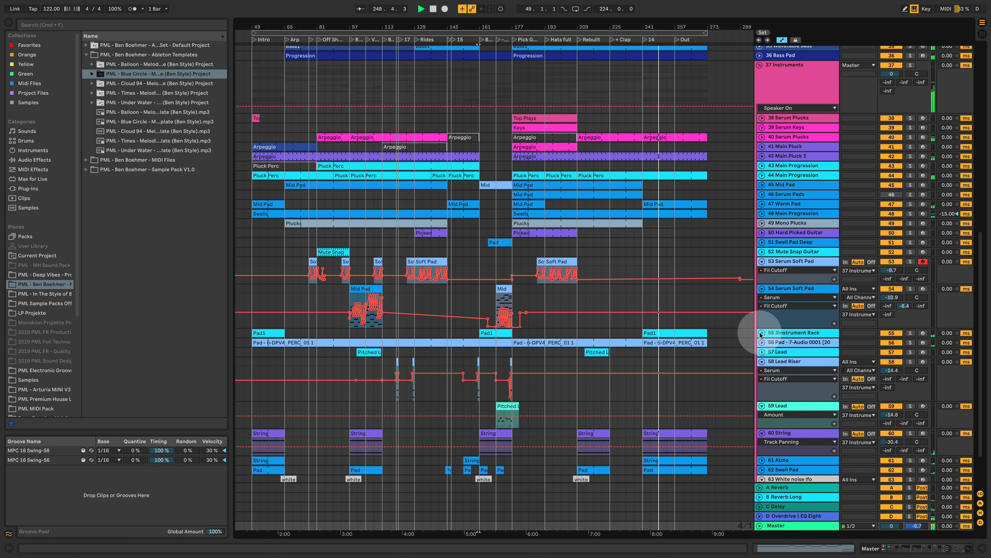
Briefly unfold the 62 Swell Pad and 61 Atmo tracks to check their lanes, fold both again and fold the 60 String track
scroll(761, 363, "down", 4)
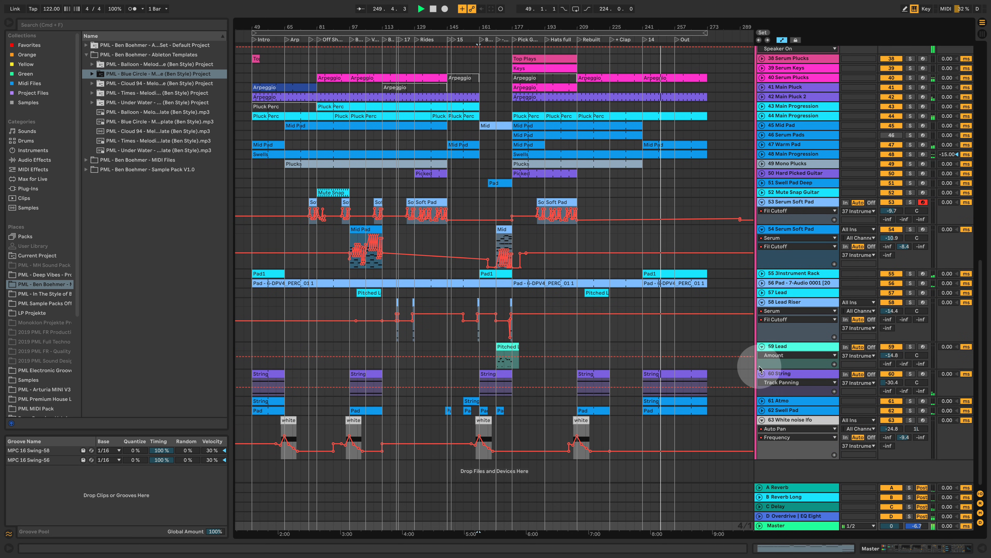
left_click(763, 411)
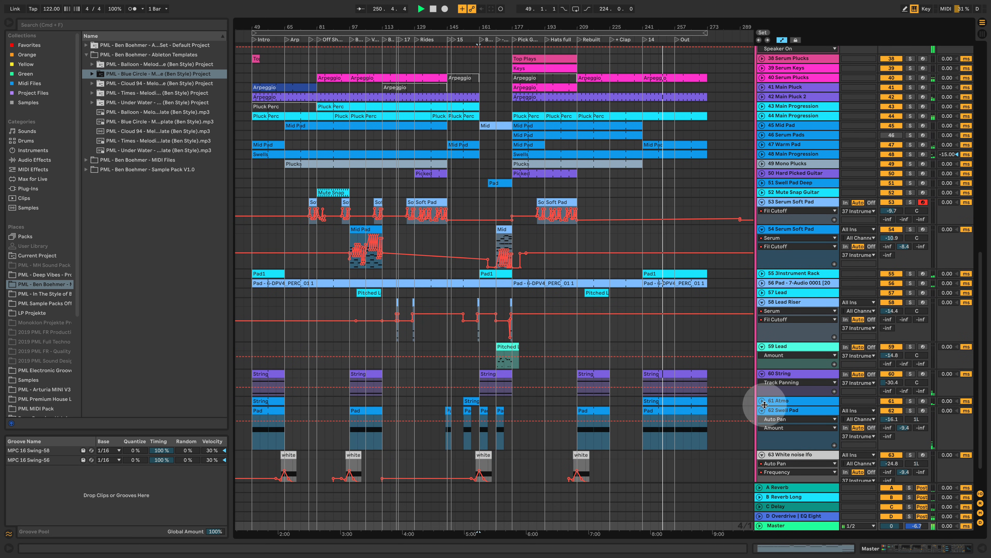
left_click(763, 401)
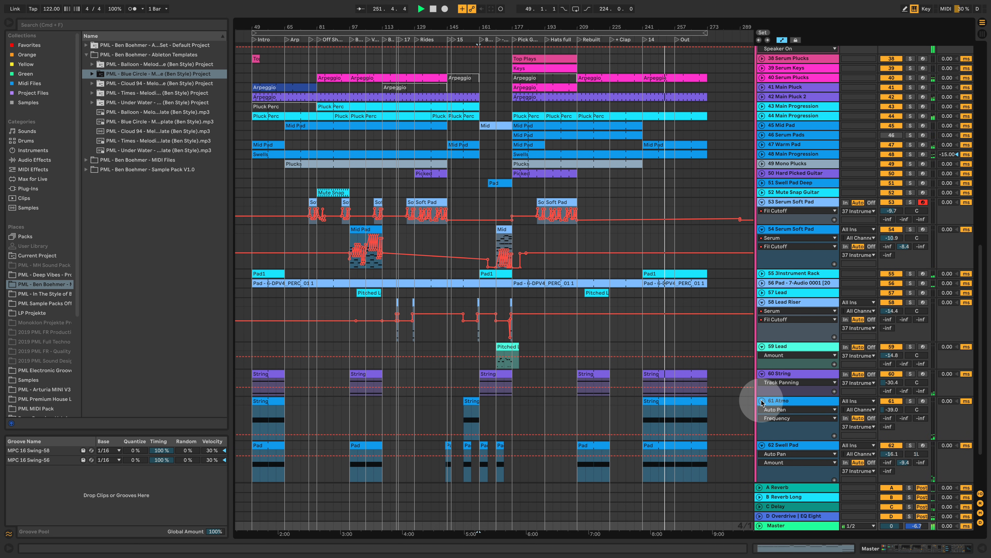
left_click(762, 401)
left_click(763, 410)
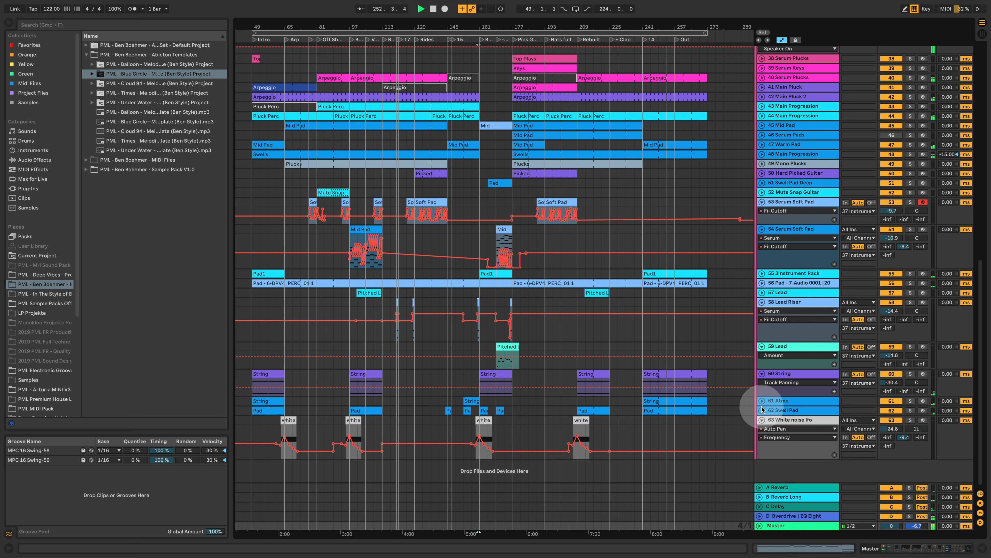
left_click(762, 375)
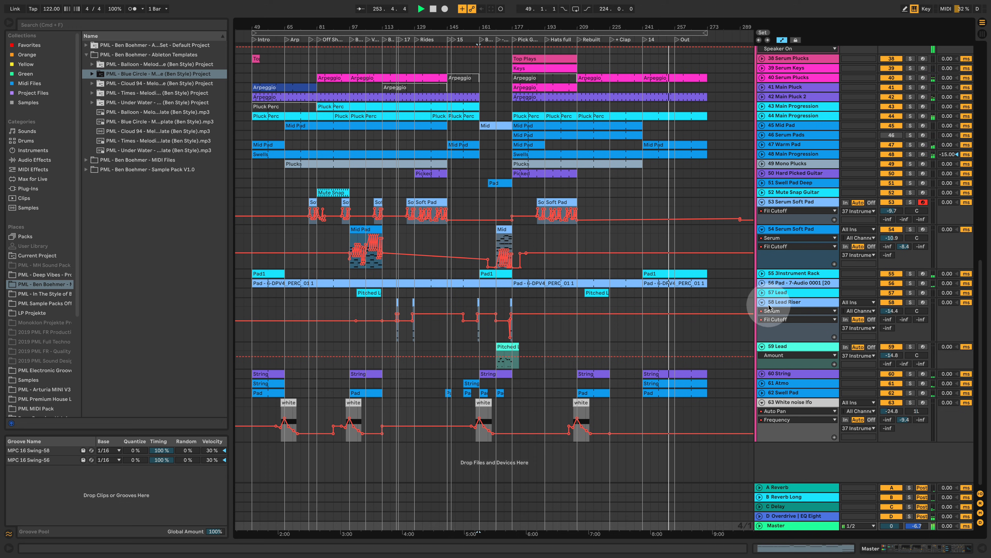
scroll(657, 270, "up", 5)
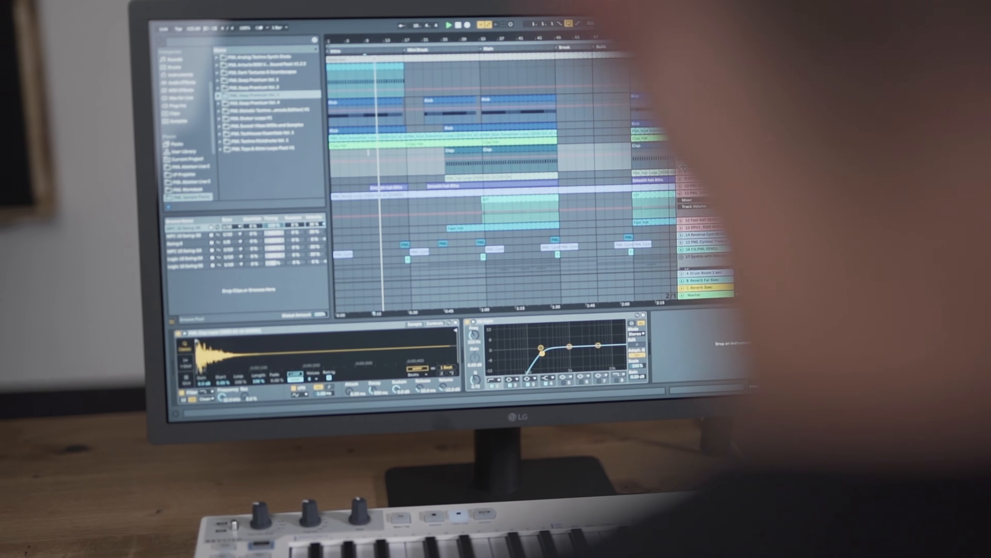
left_click(681, 186)
left_click(694, 185)
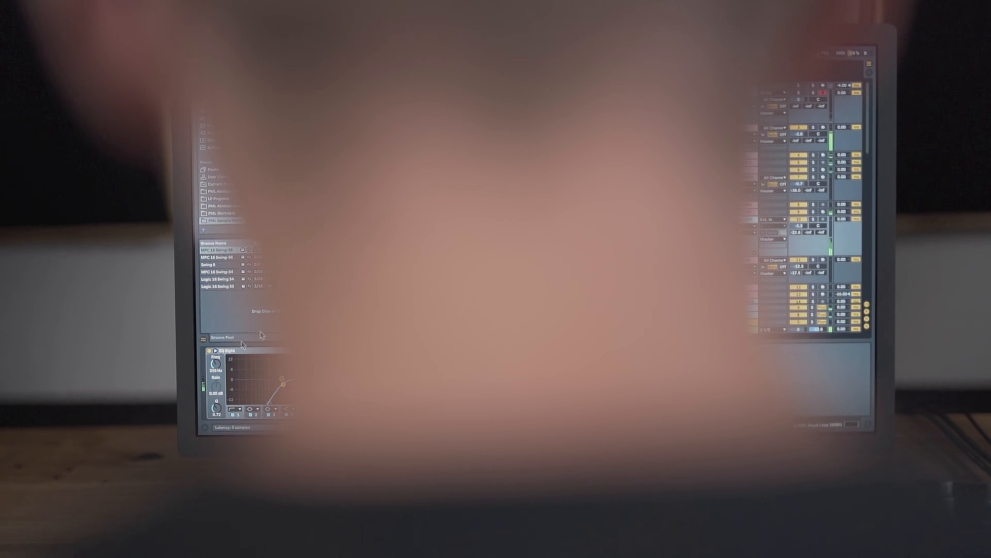
double_click(449, 220)
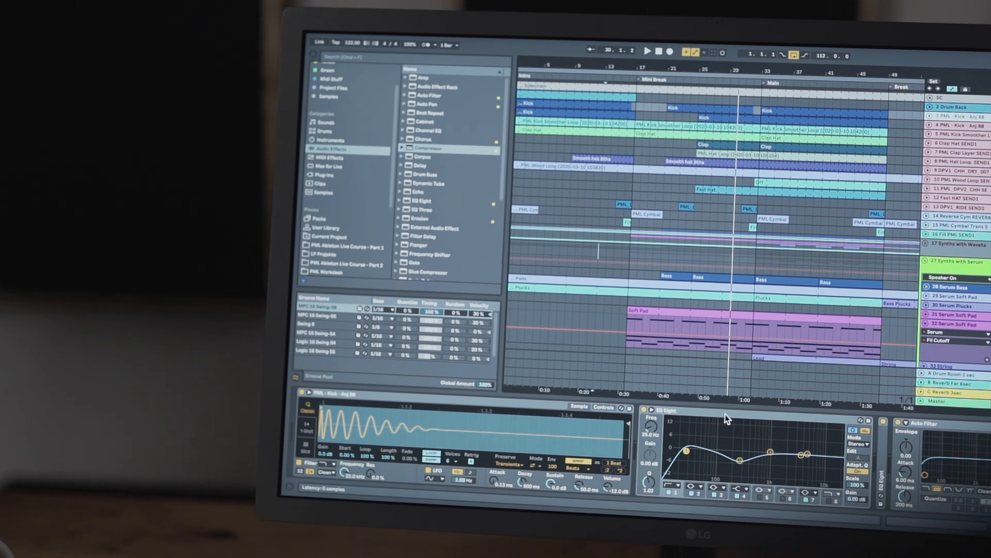
double_click(725, 414)
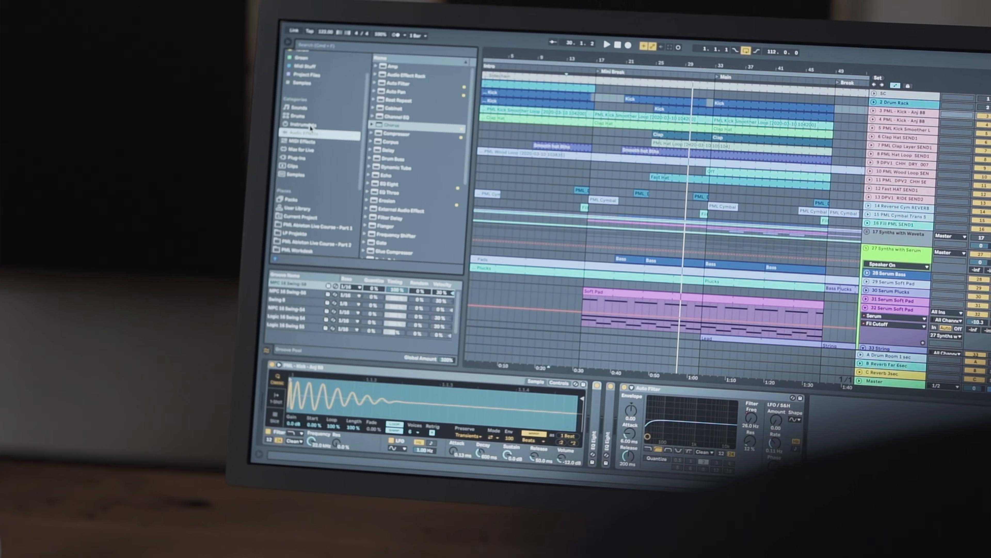
left_click(309, 125)
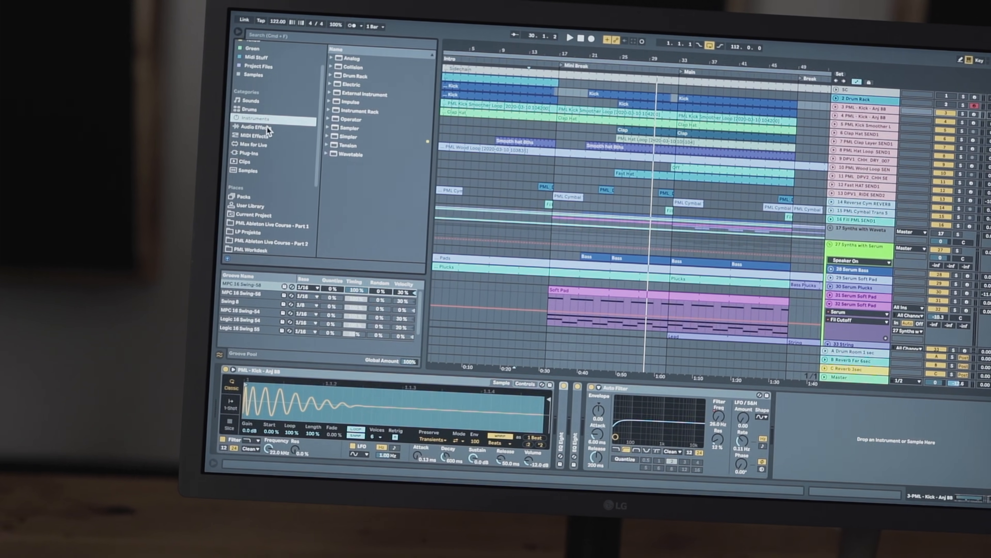
left_click(267, 126)
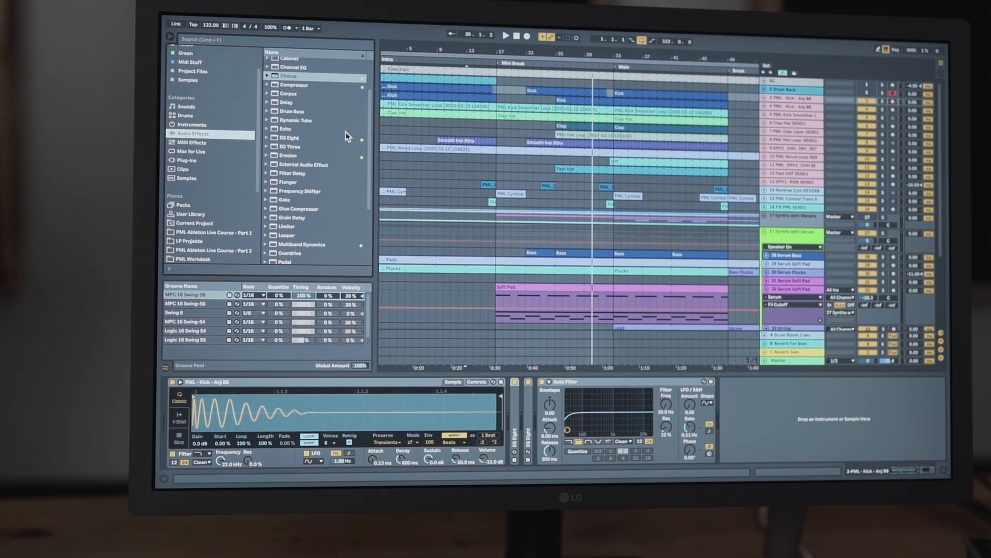